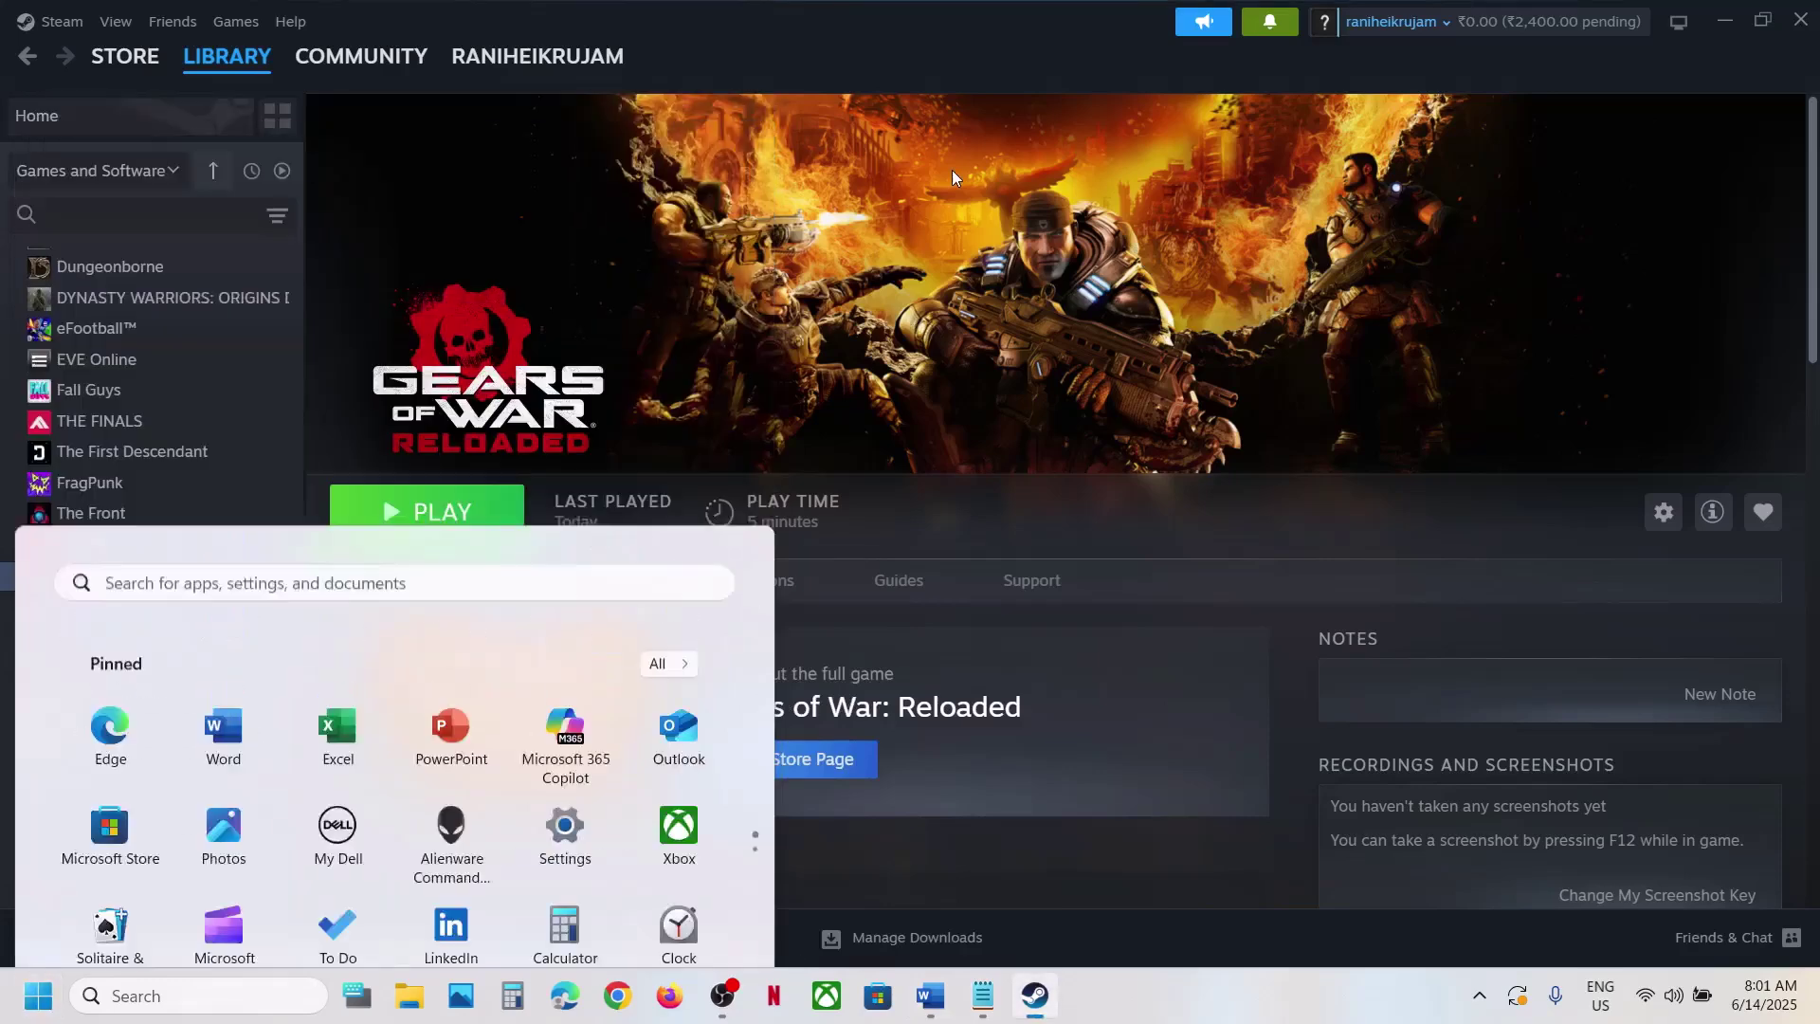
Check the Word notes and open the local installation folder of Gears of War: Reloaded Beta from the Steam library
left_click(930, 995)
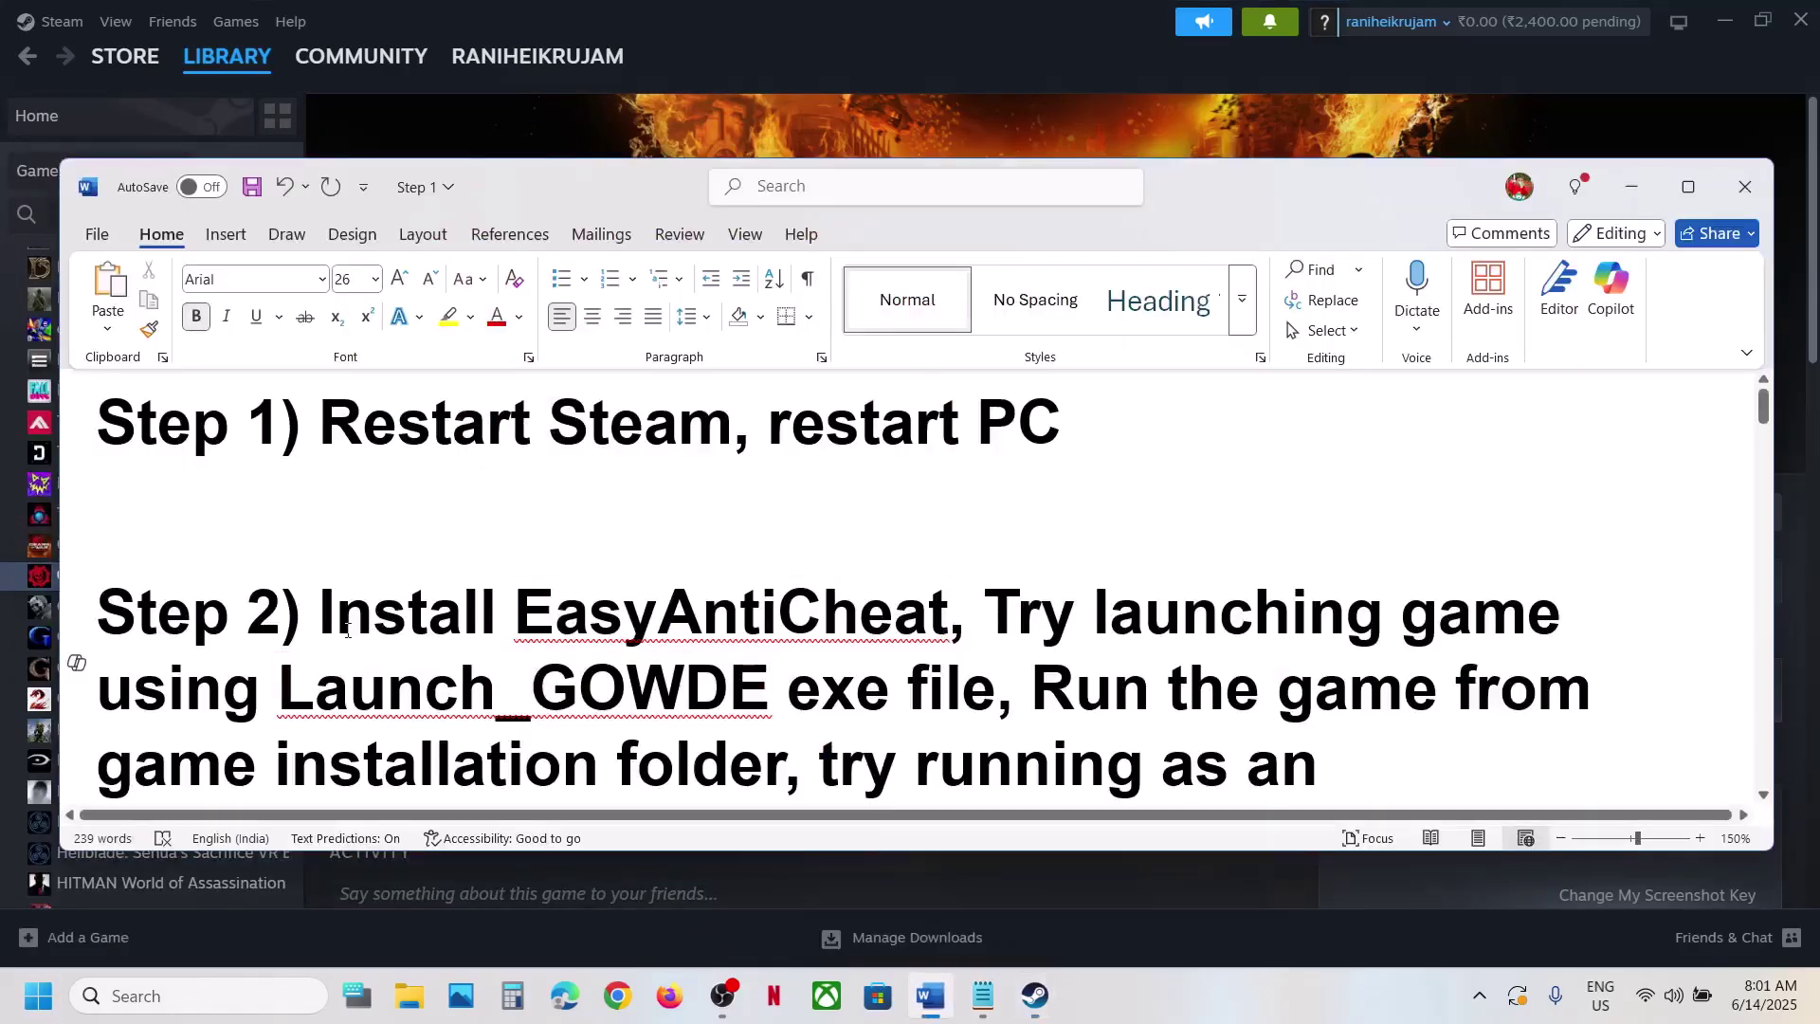
key("alt+Tab")
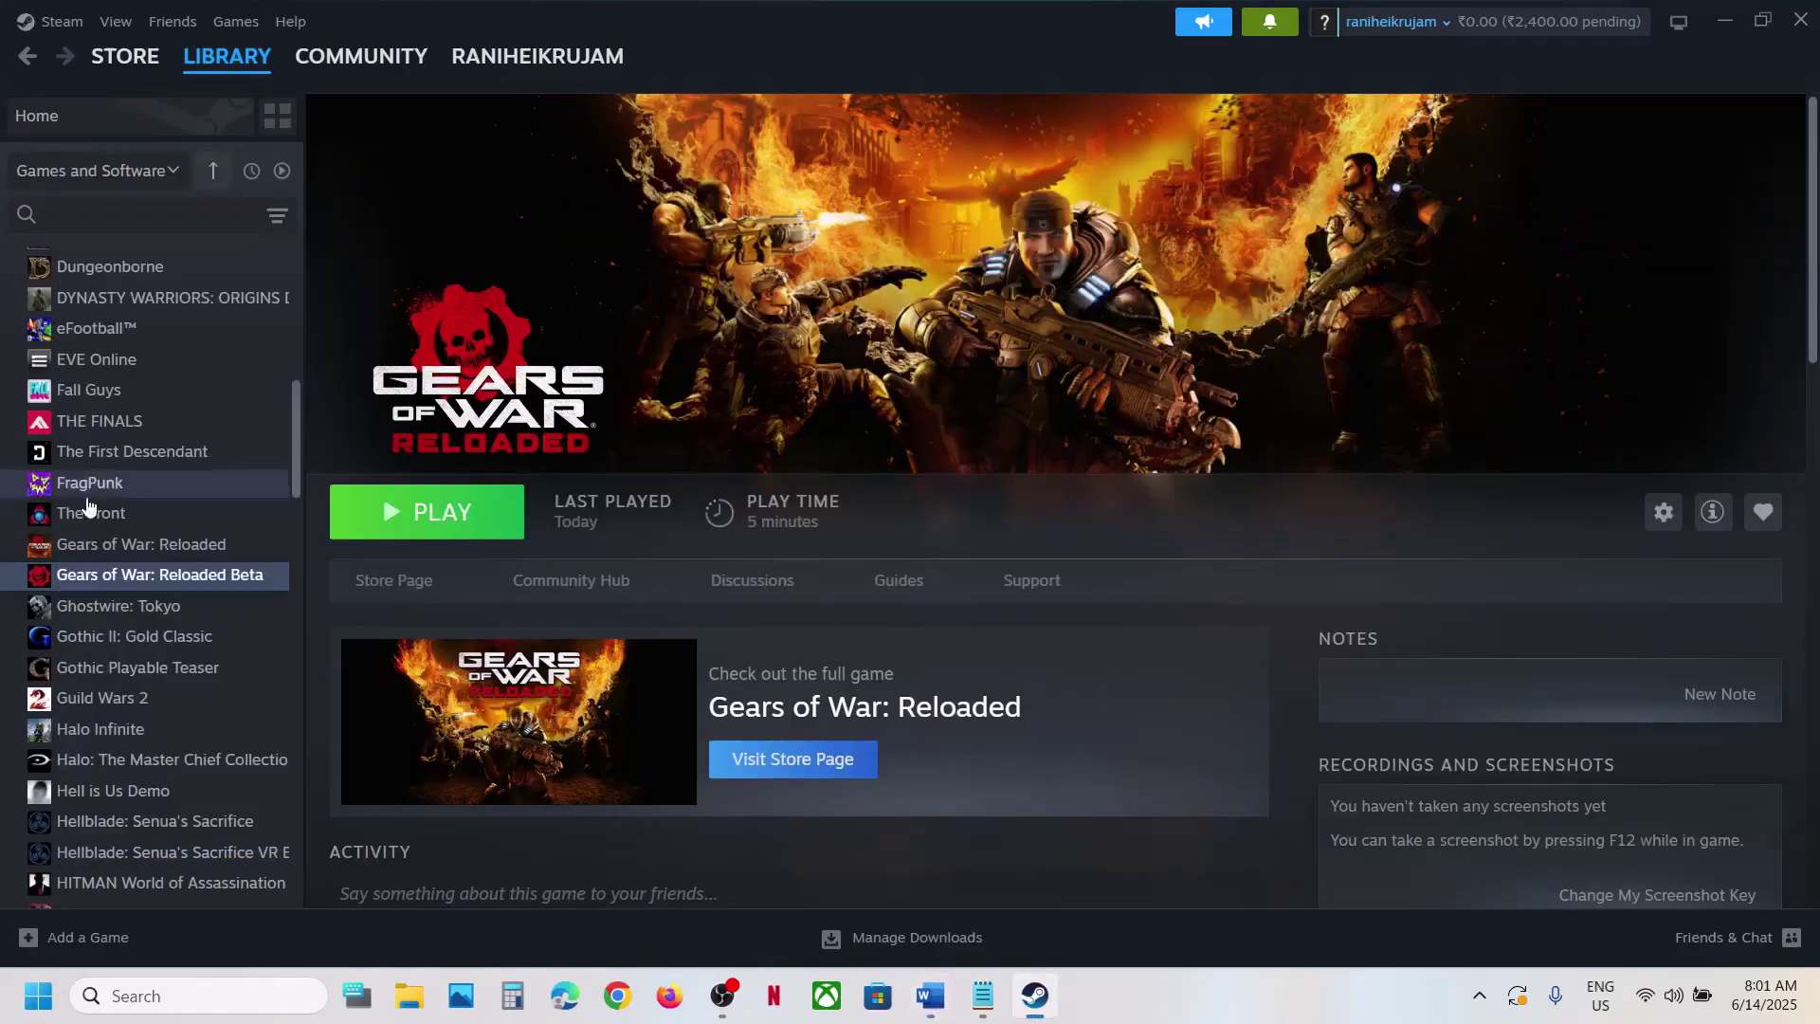
right_click(113, 577)
mouse_move(173, 722)
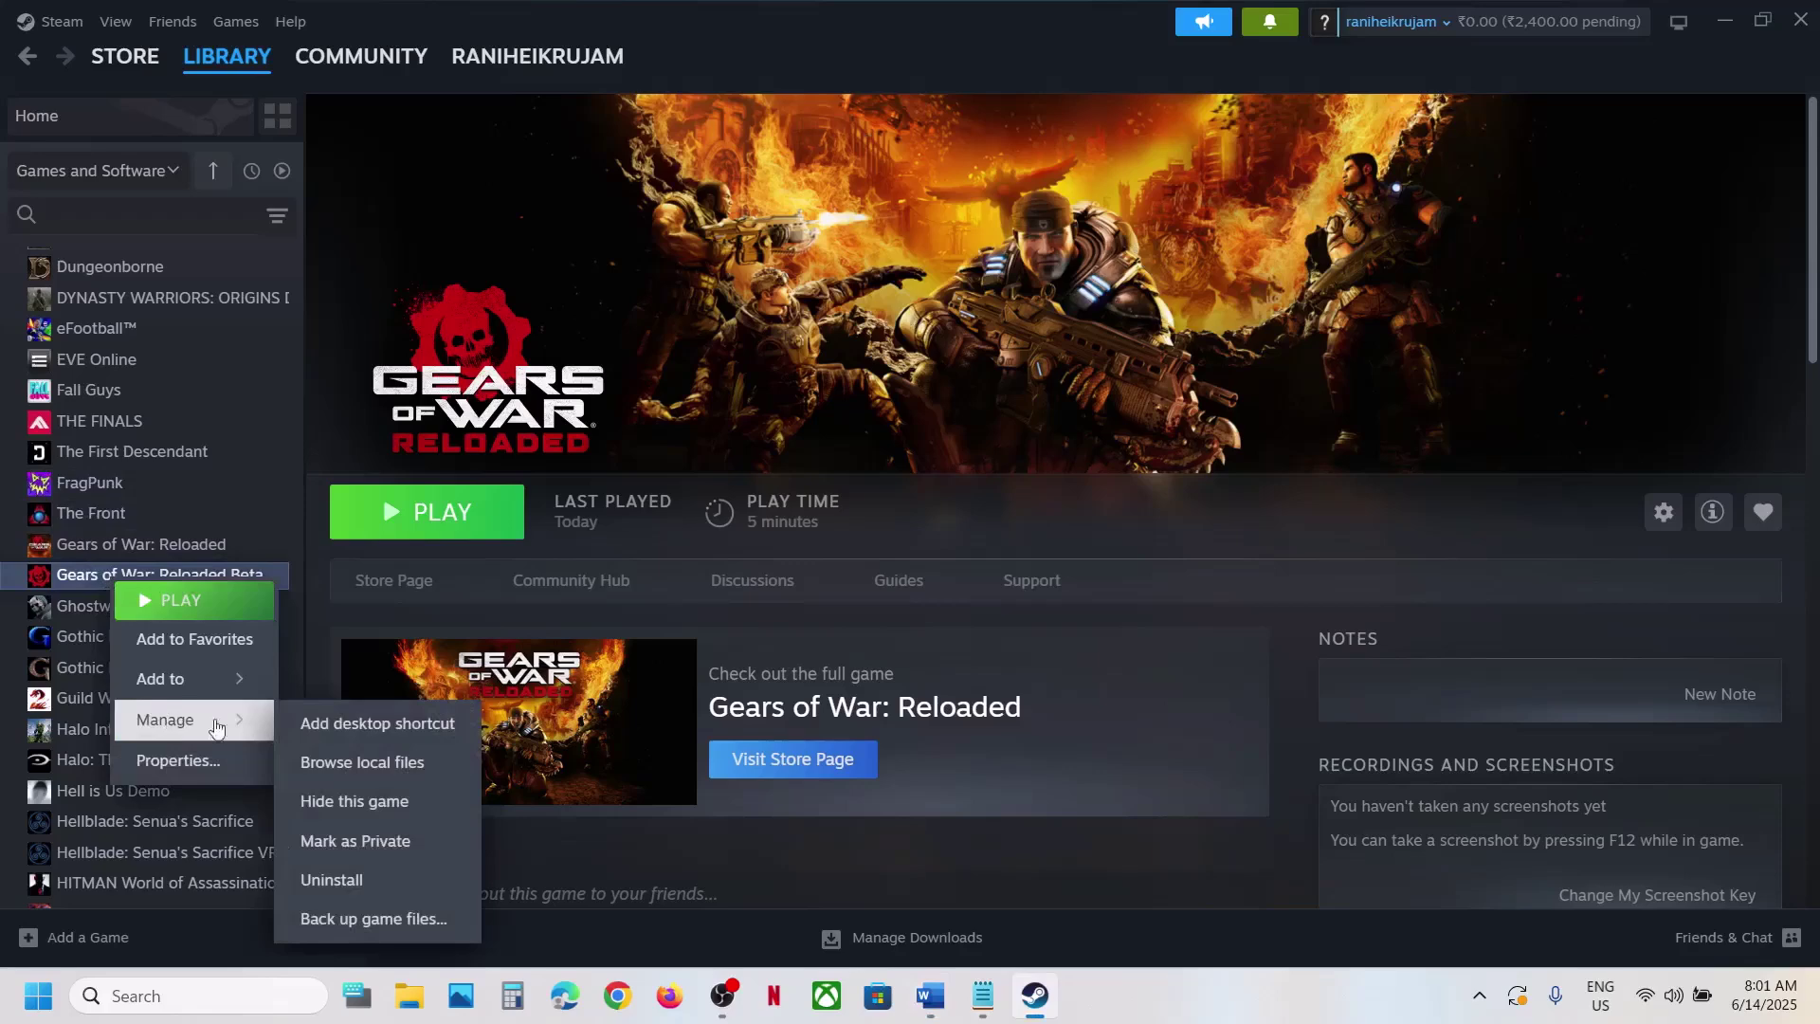
left_click(406, 761)
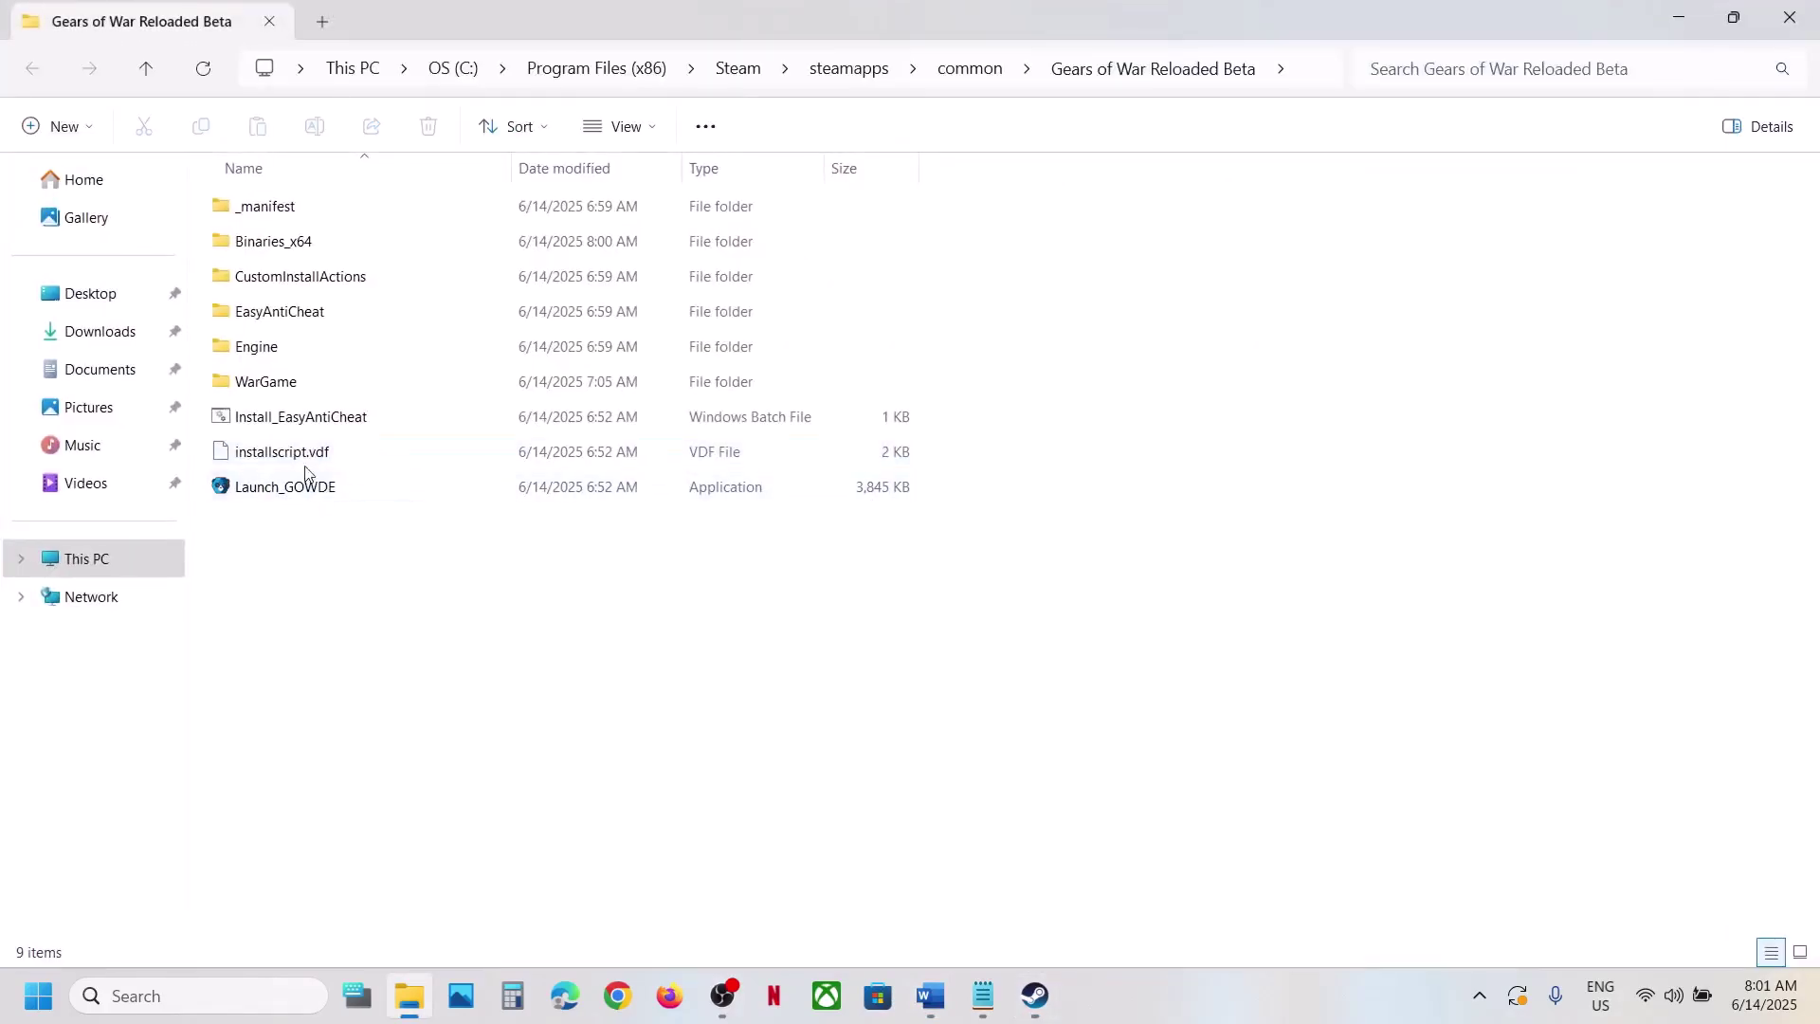
Run the Install_EasyAntiCheat batch file as administrator twice from the game's installation folder
left_click(272, 427)
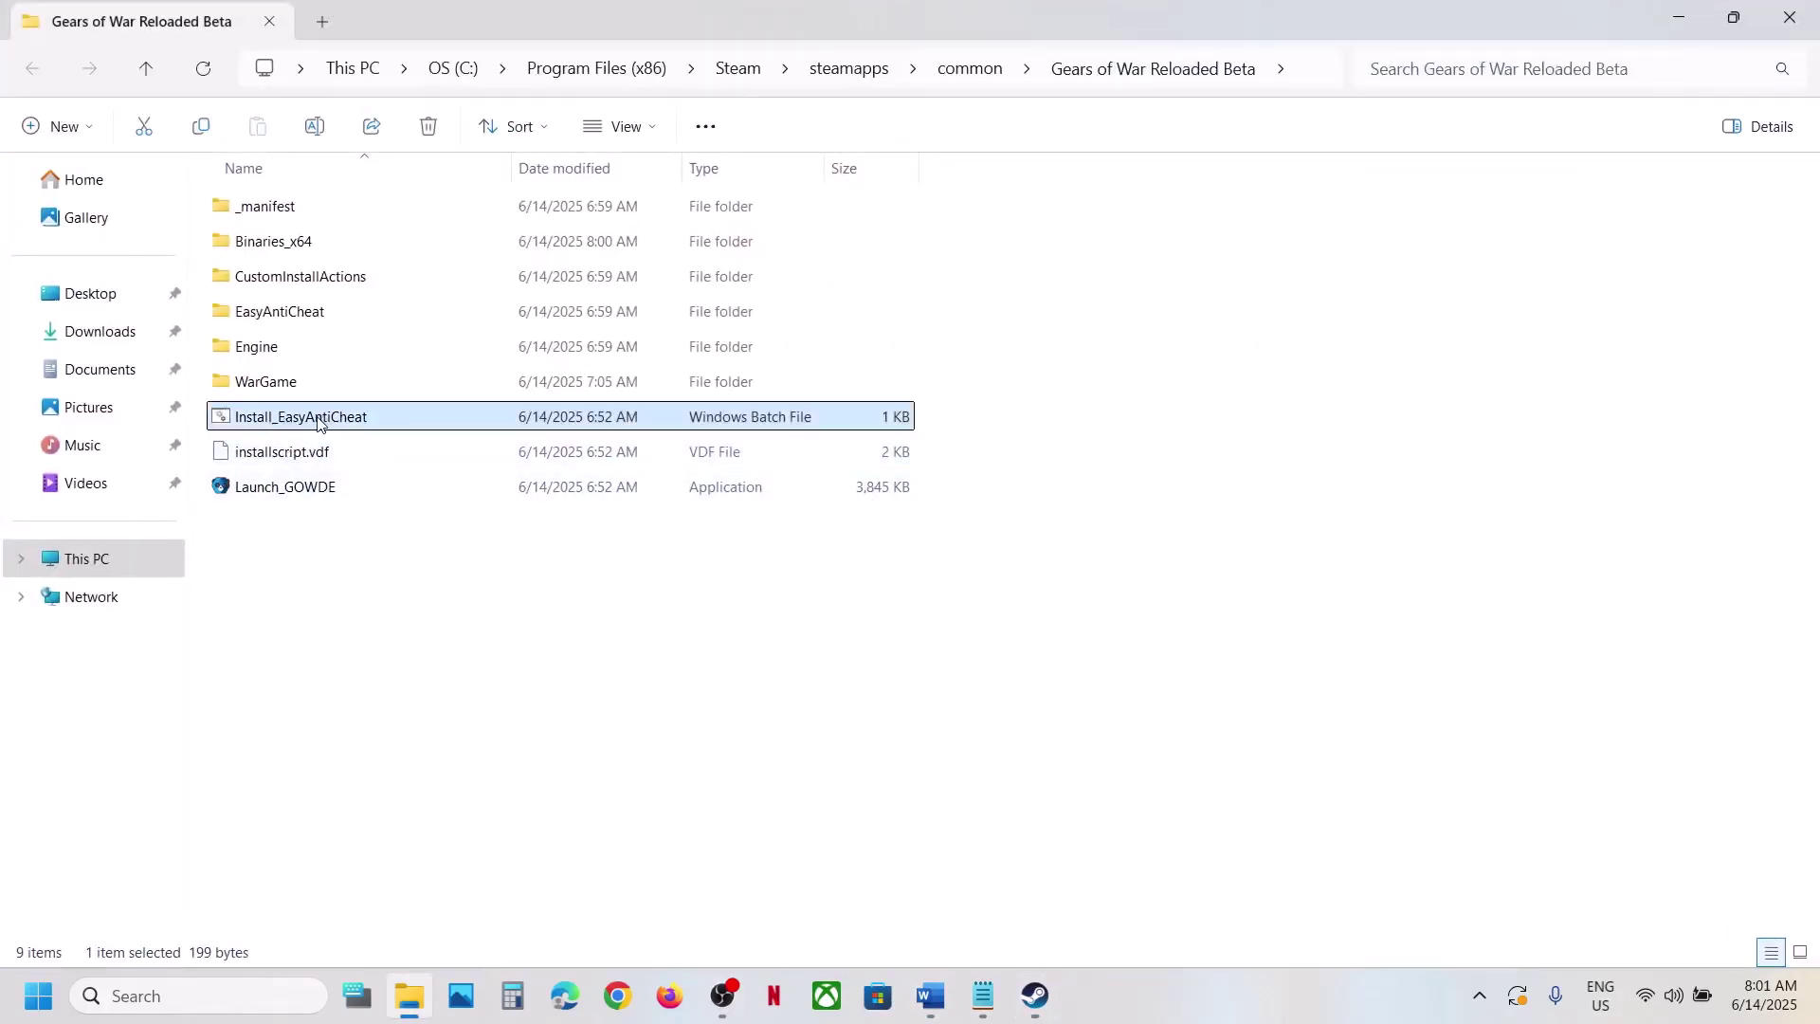
right_click(319, 423)
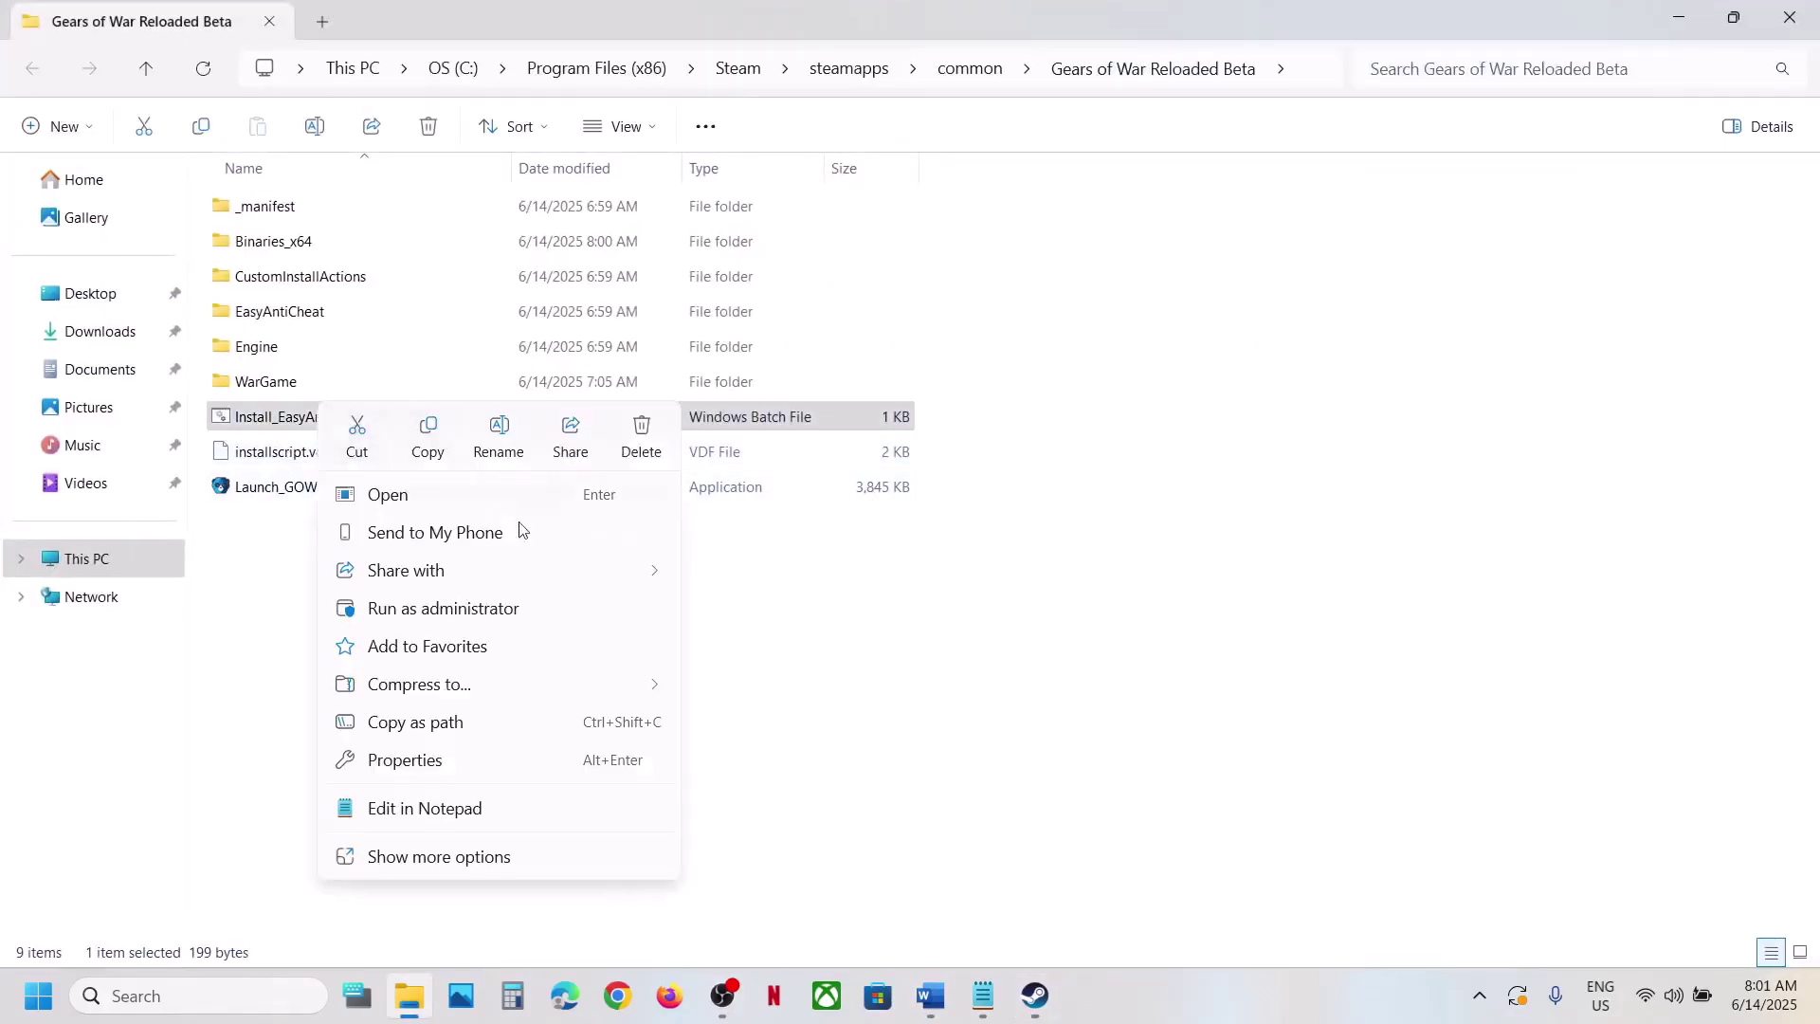
left_click(487, 612)
left_click(777, 735)
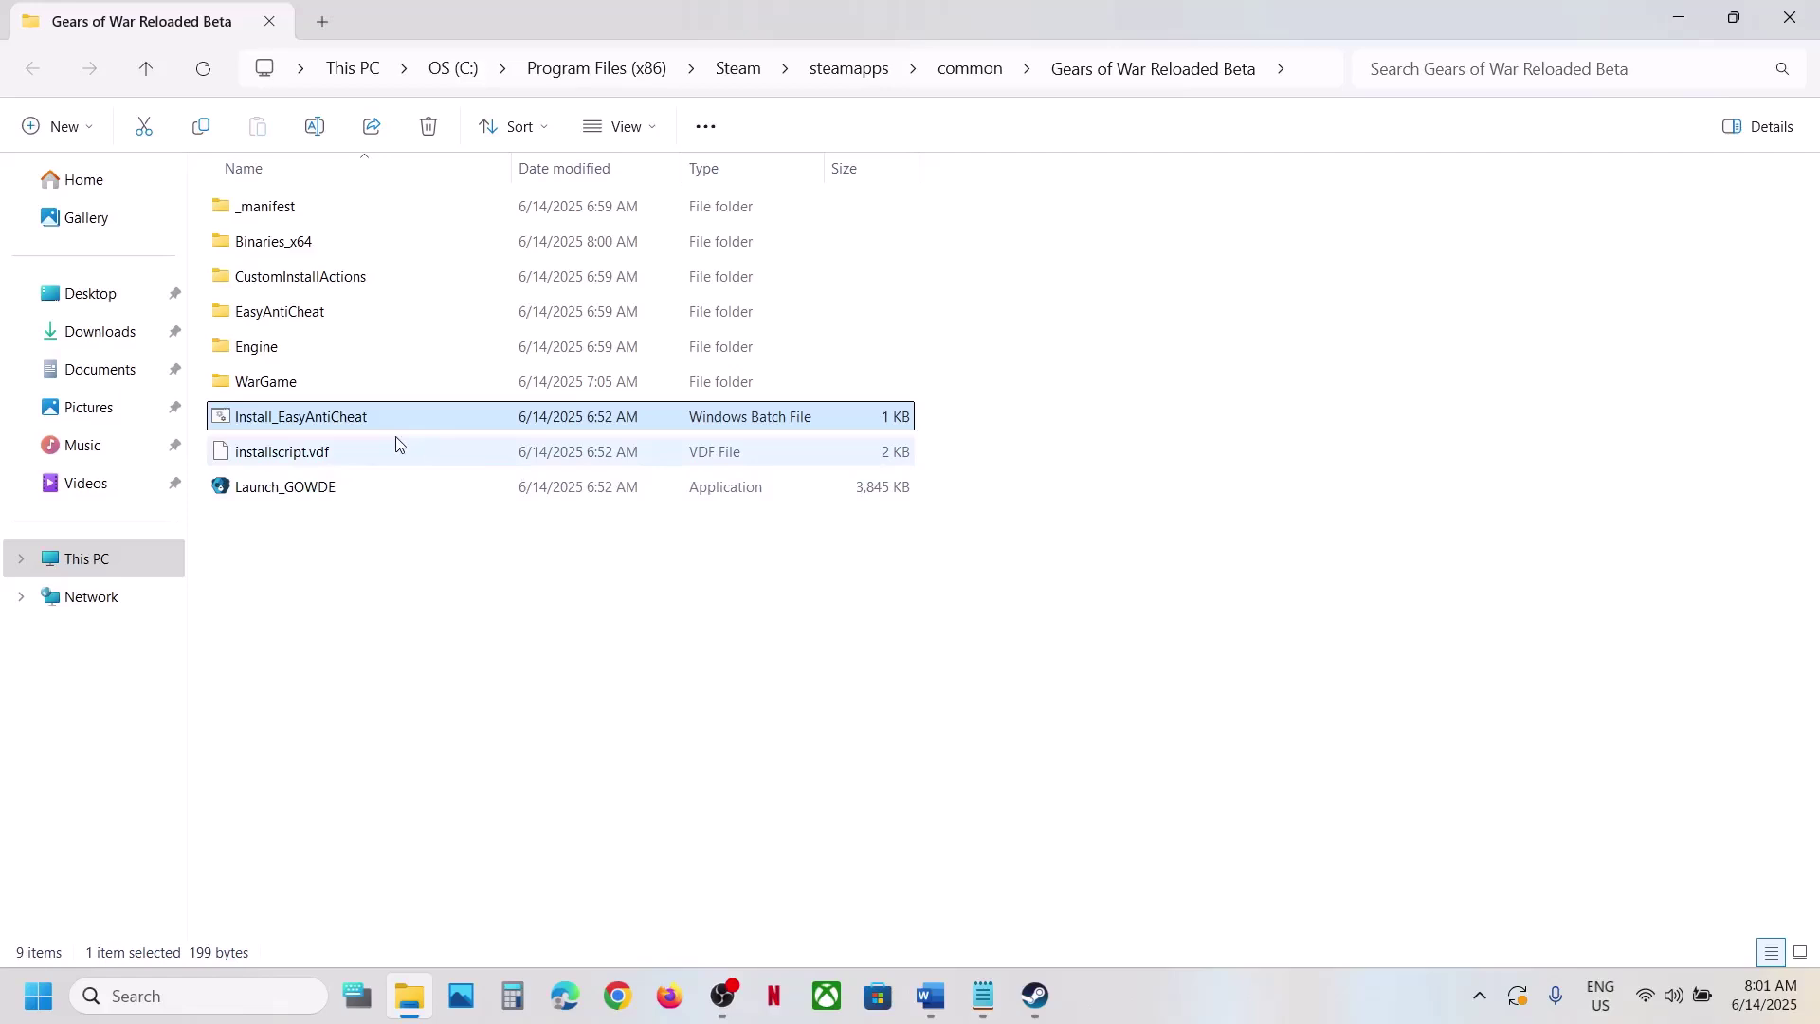
right_click(337, 429)
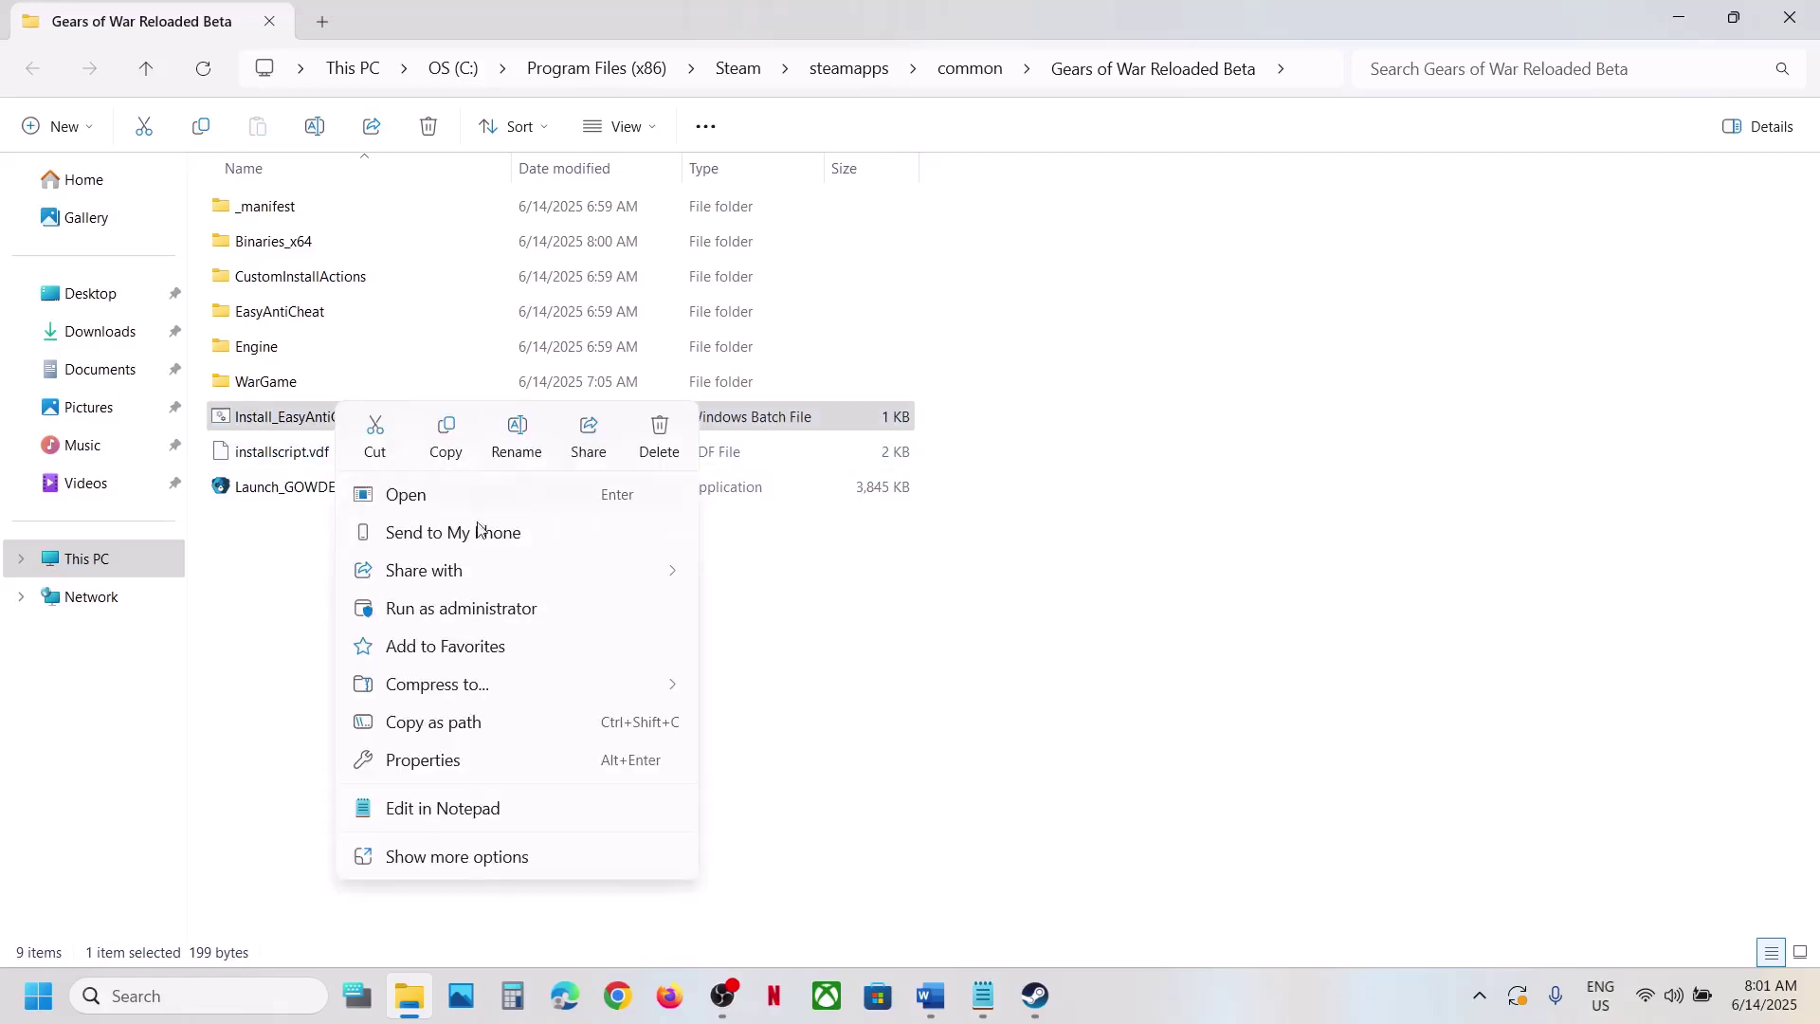
left_click(467, 616)
left_click(784, 733)
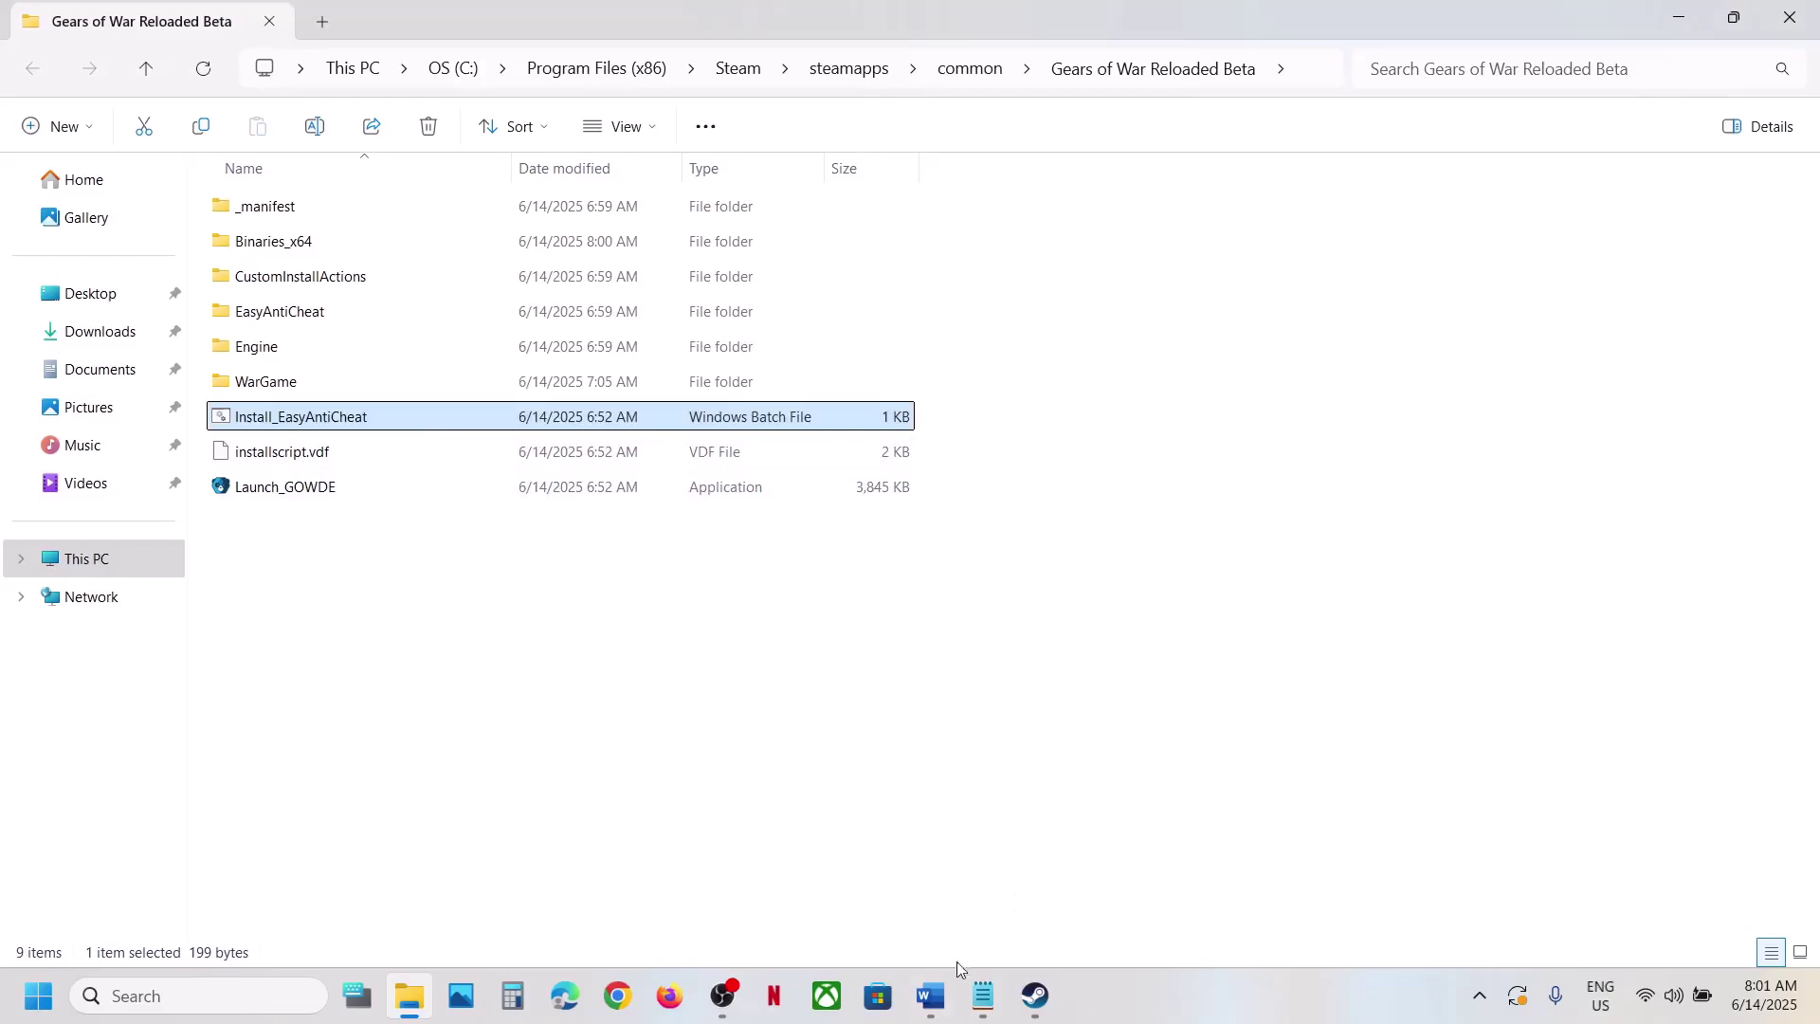
Highlight Launch_GOWDE in the Step 2 notes in Word and start the game with Launch_GOWDE from the installation folder
left_click(931, 996)
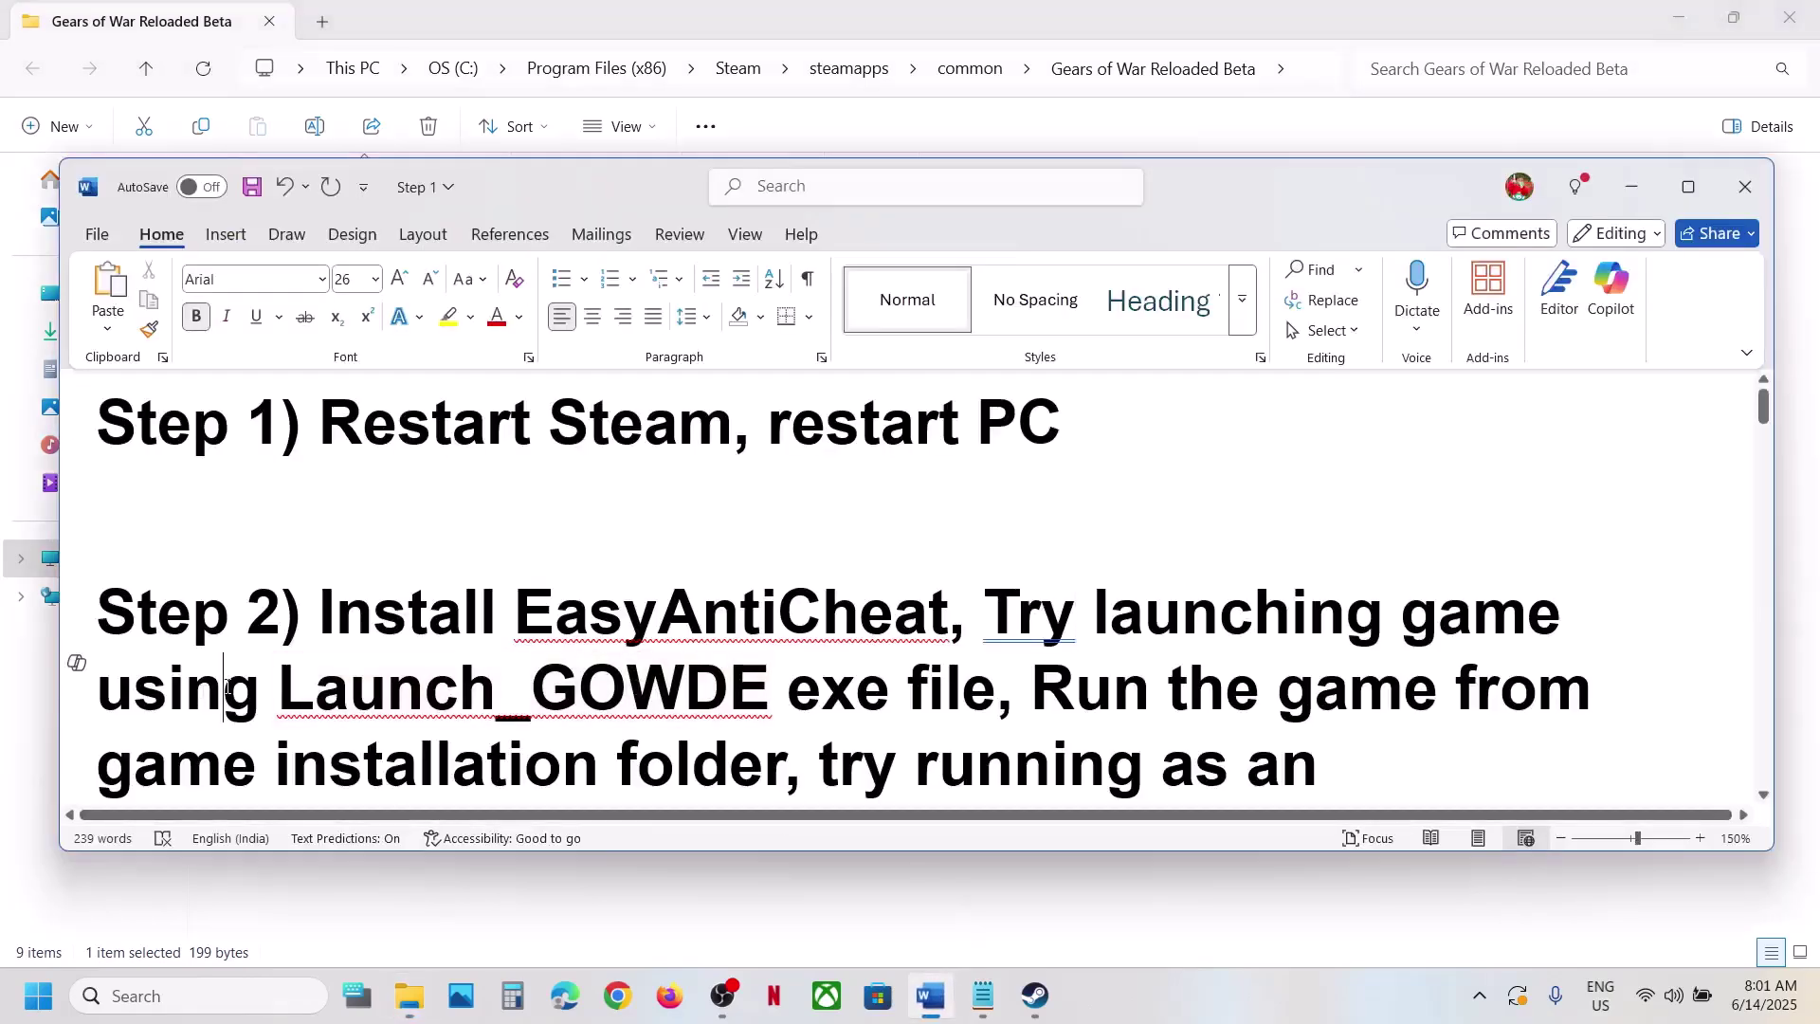
left_click_drag(278, 688, 787, 688)
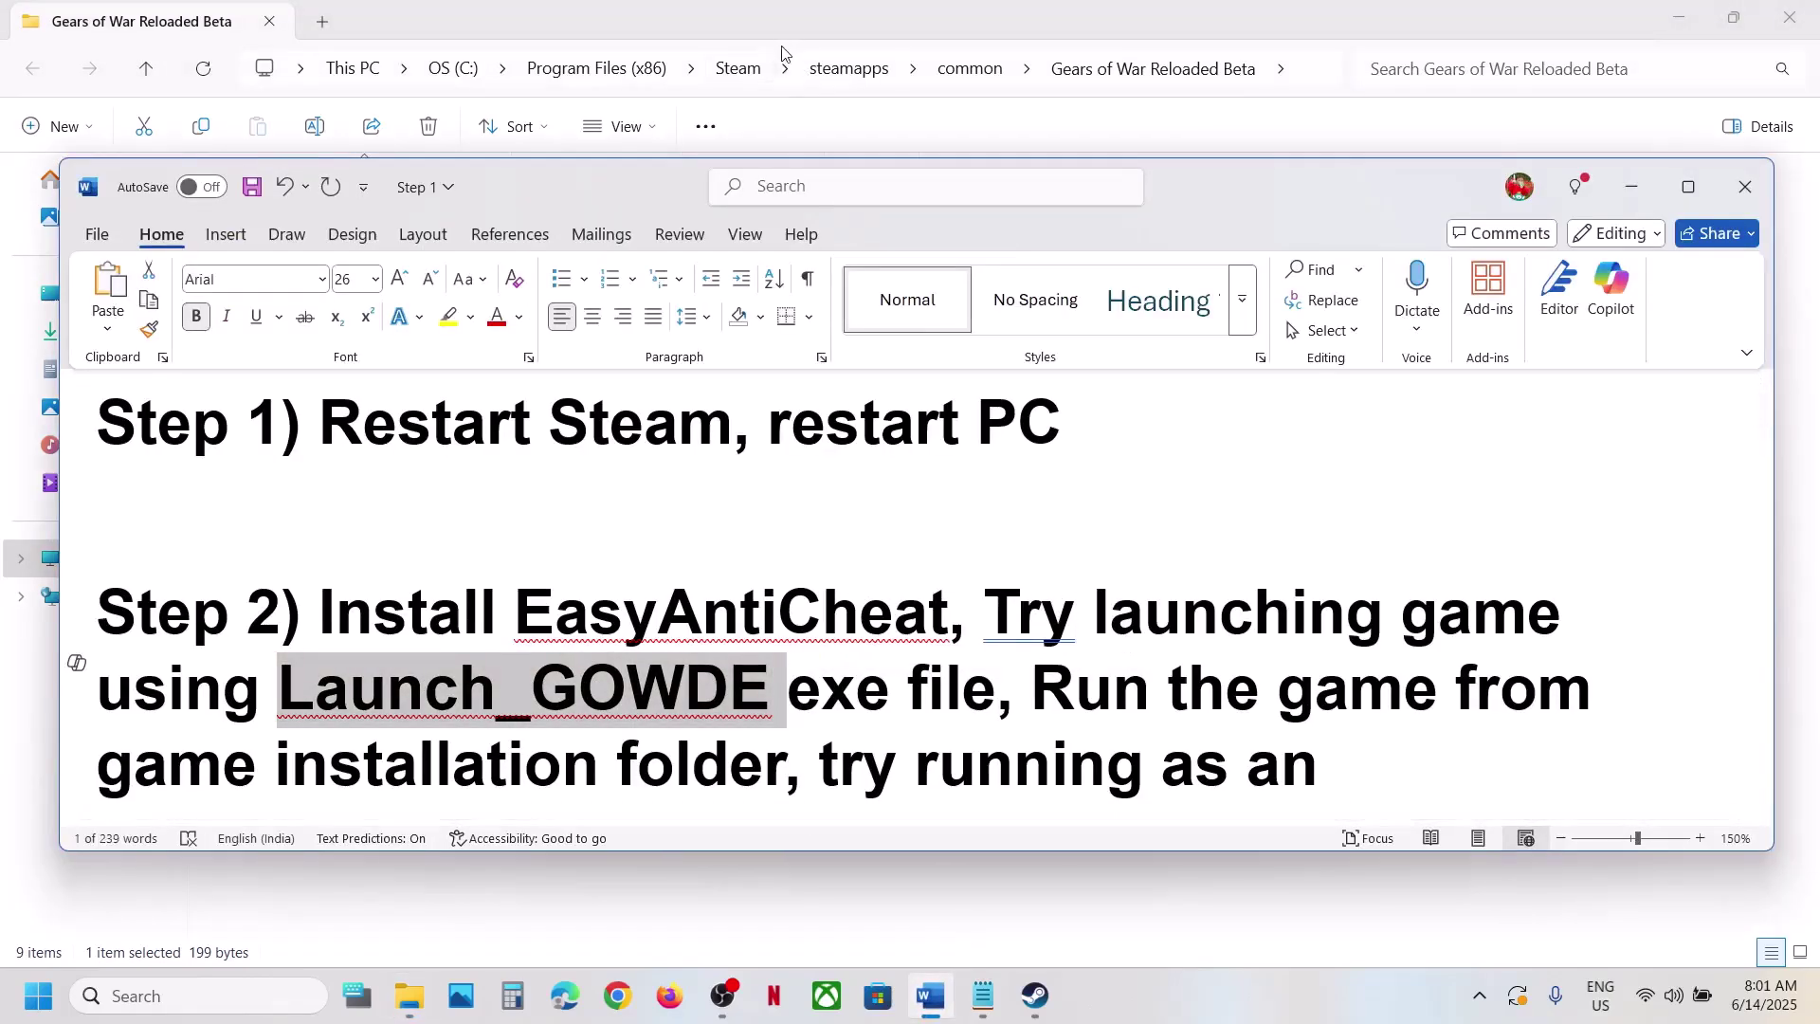
left_click(765, 21)
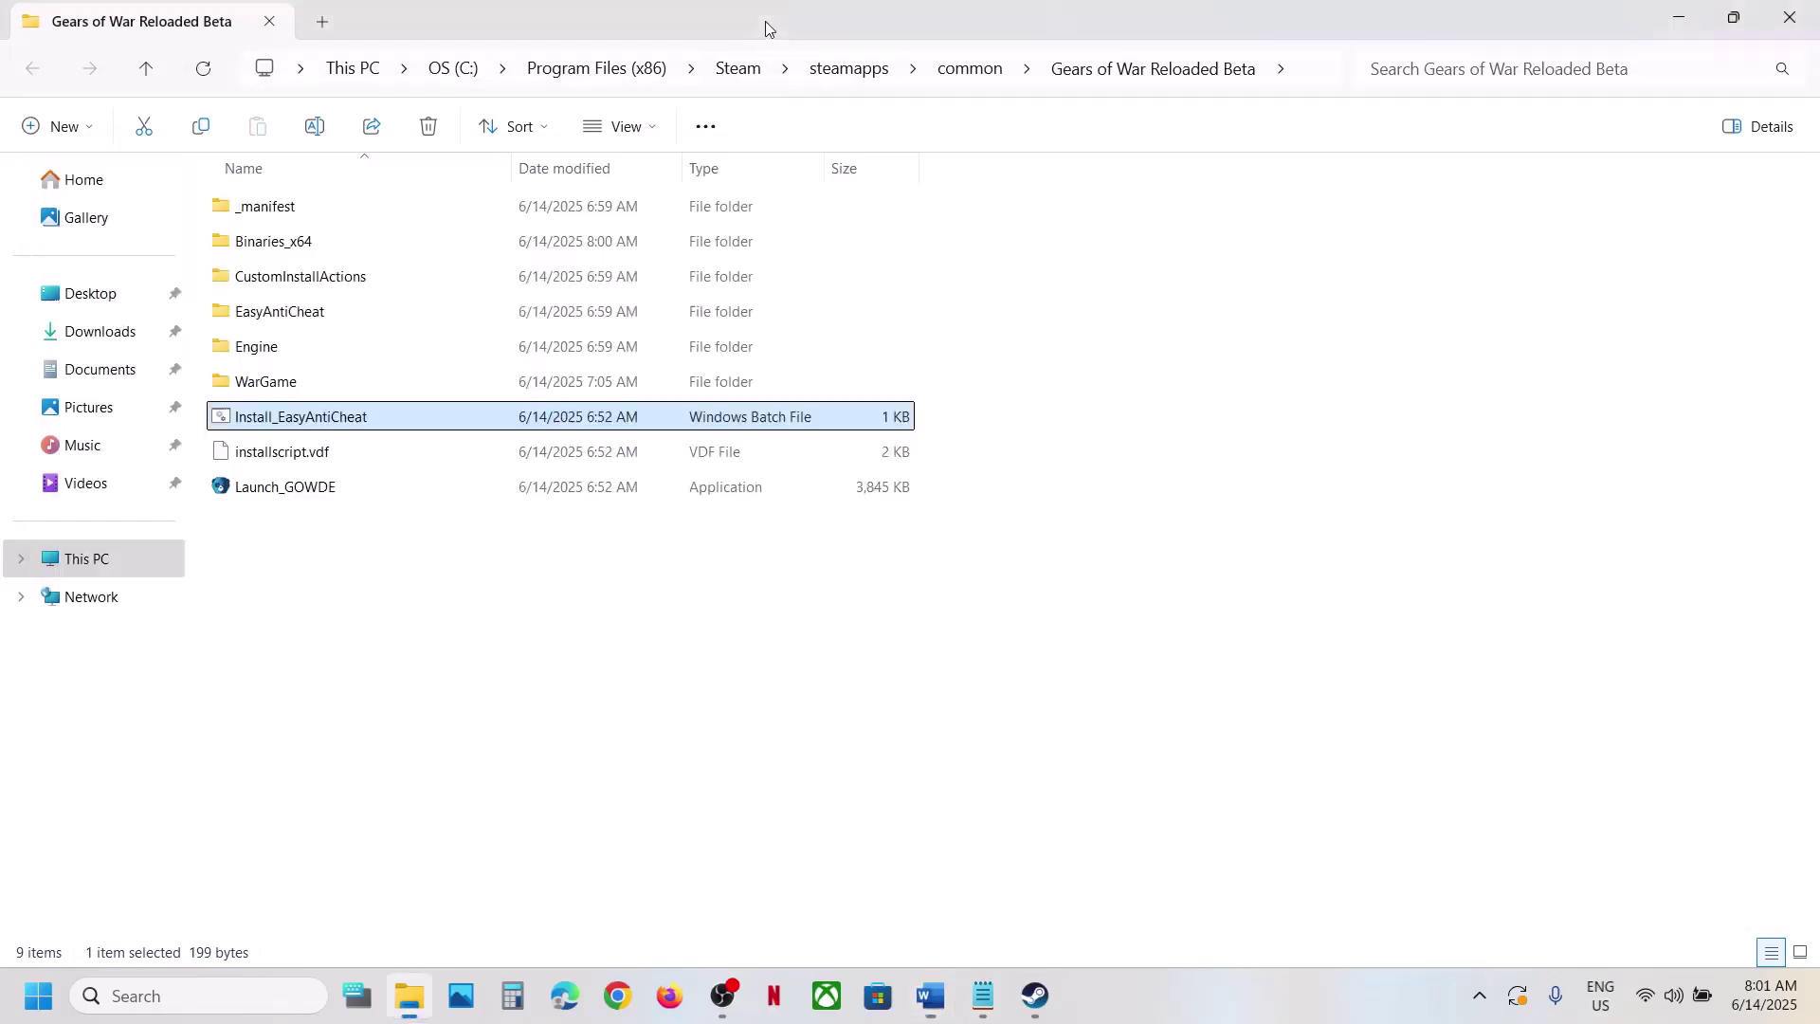
left_click(243, 489)
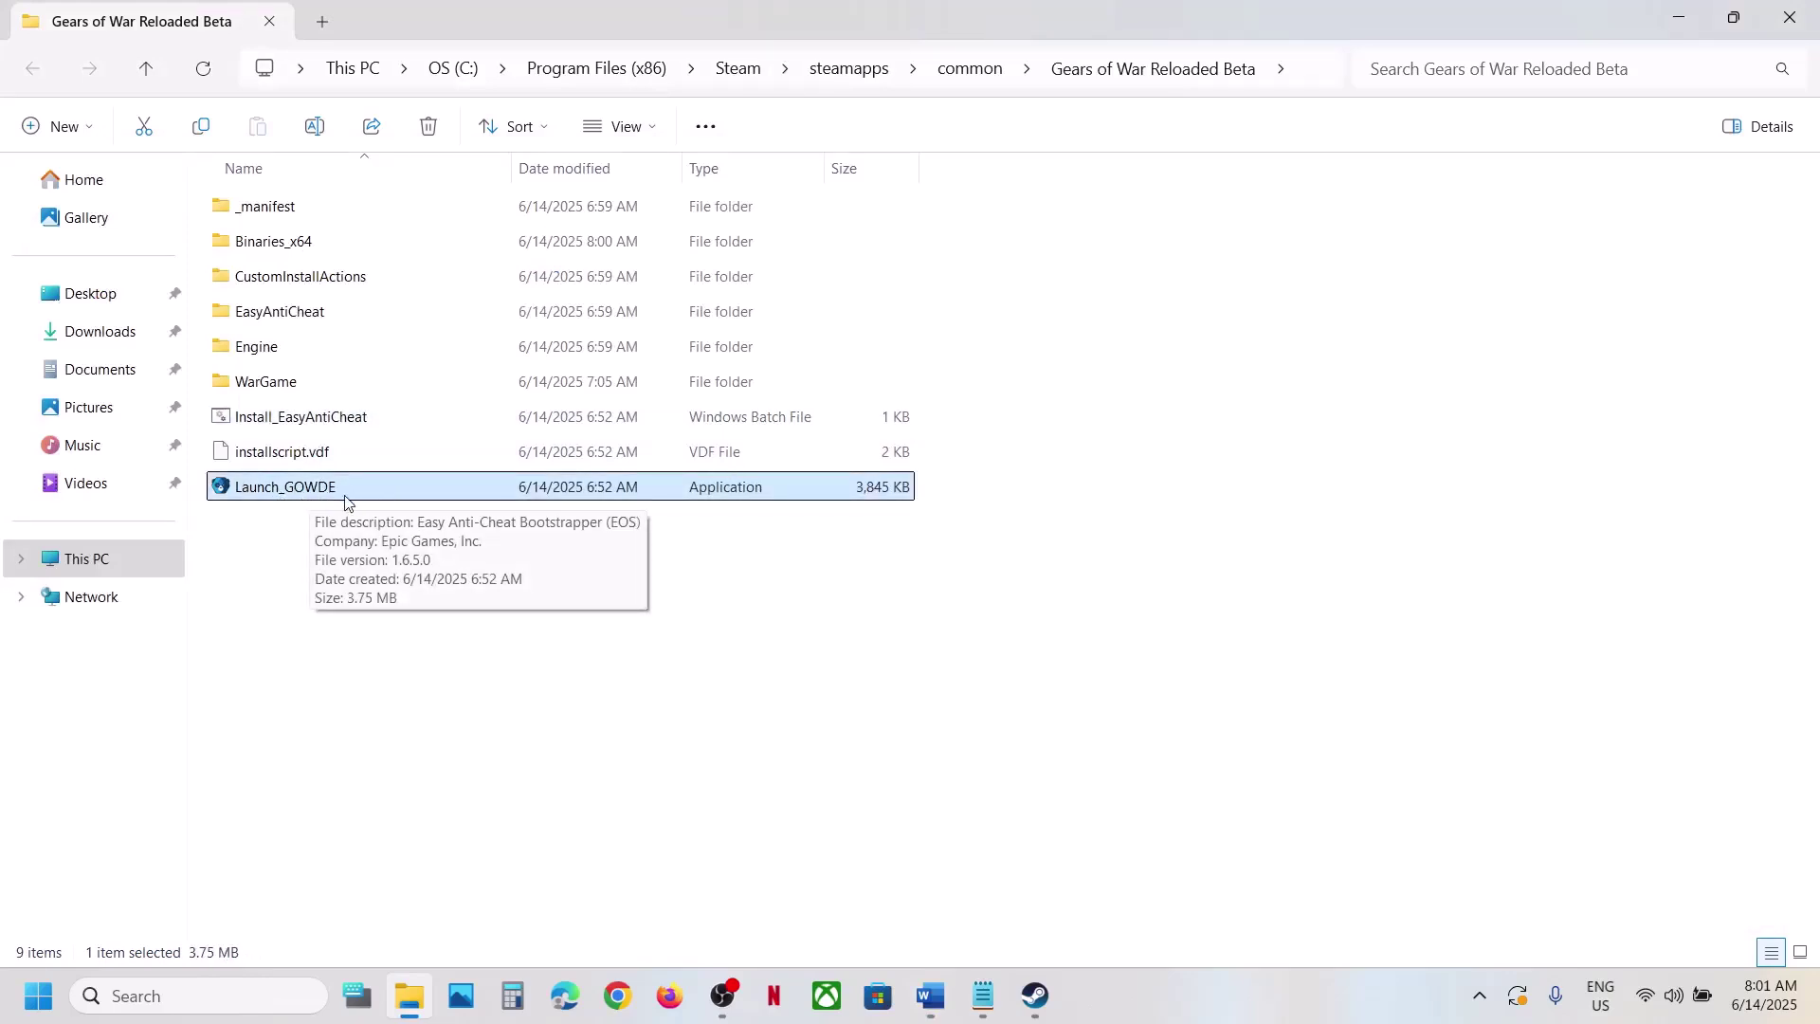
double_click(347, 502)
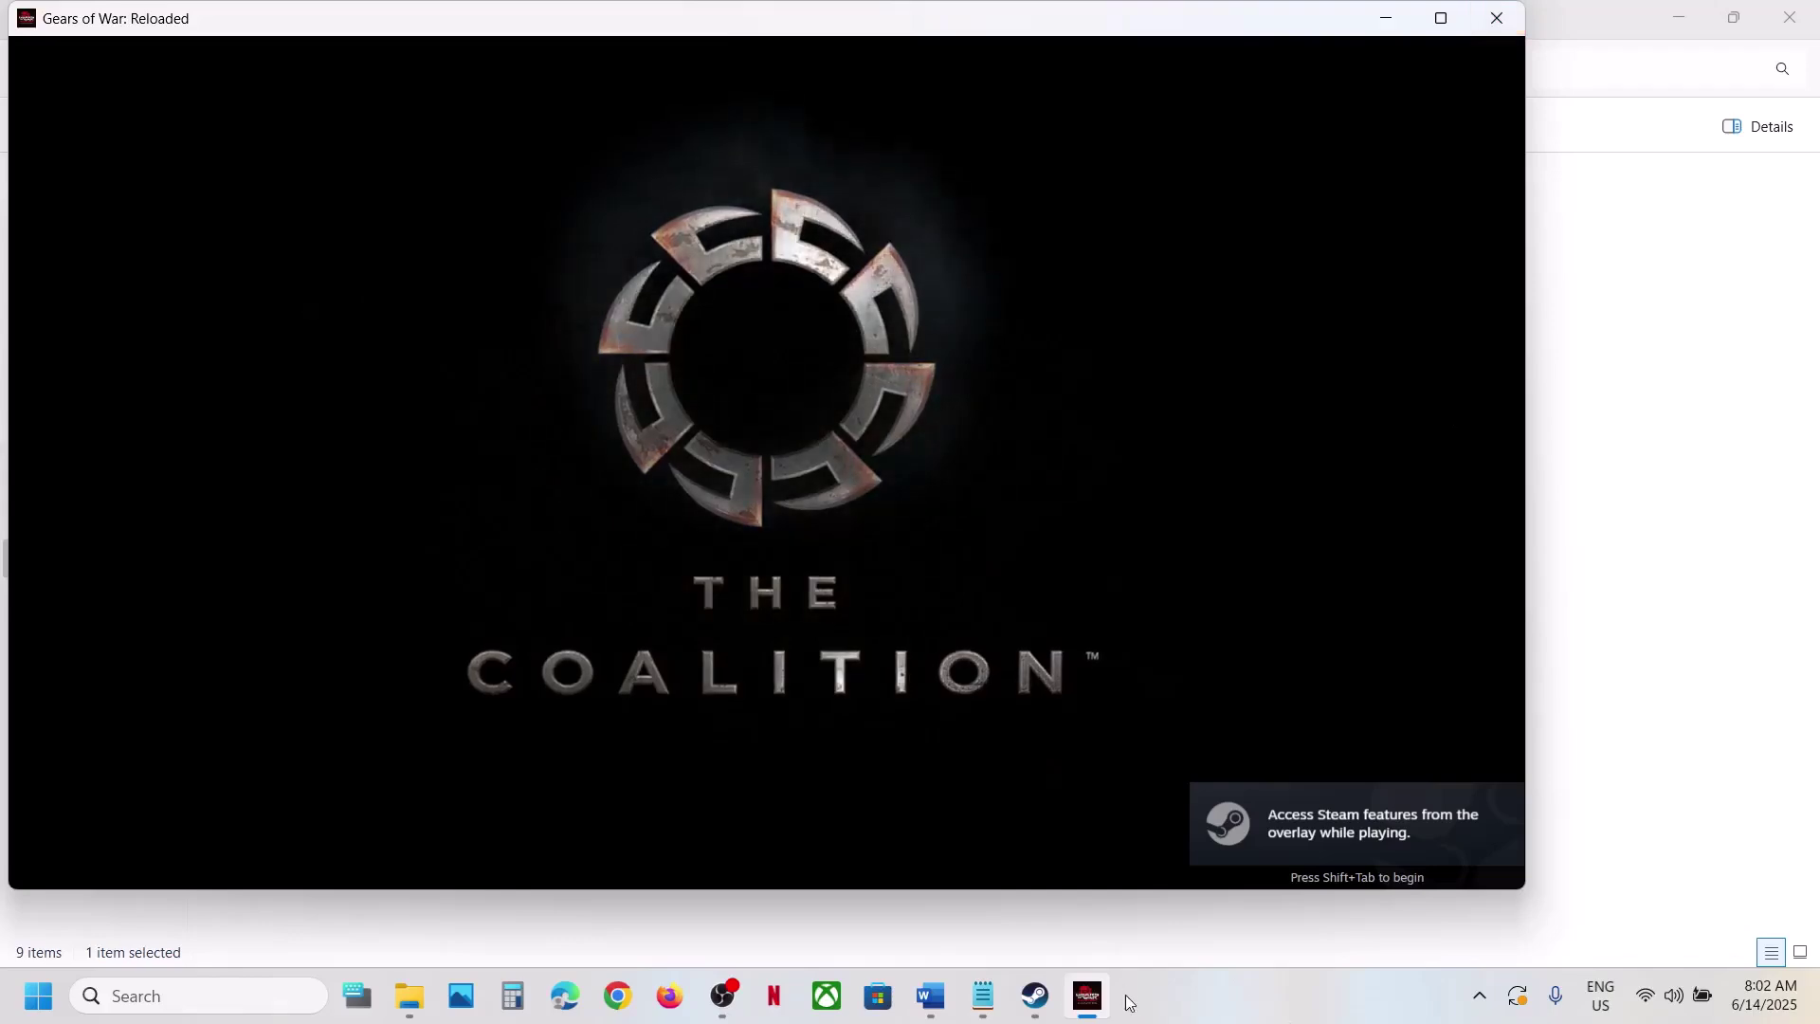
Switch to Steam and stop the running Gears of War: Reloaded Beta game
left_click(1036, 996)
left_click(434, 517)
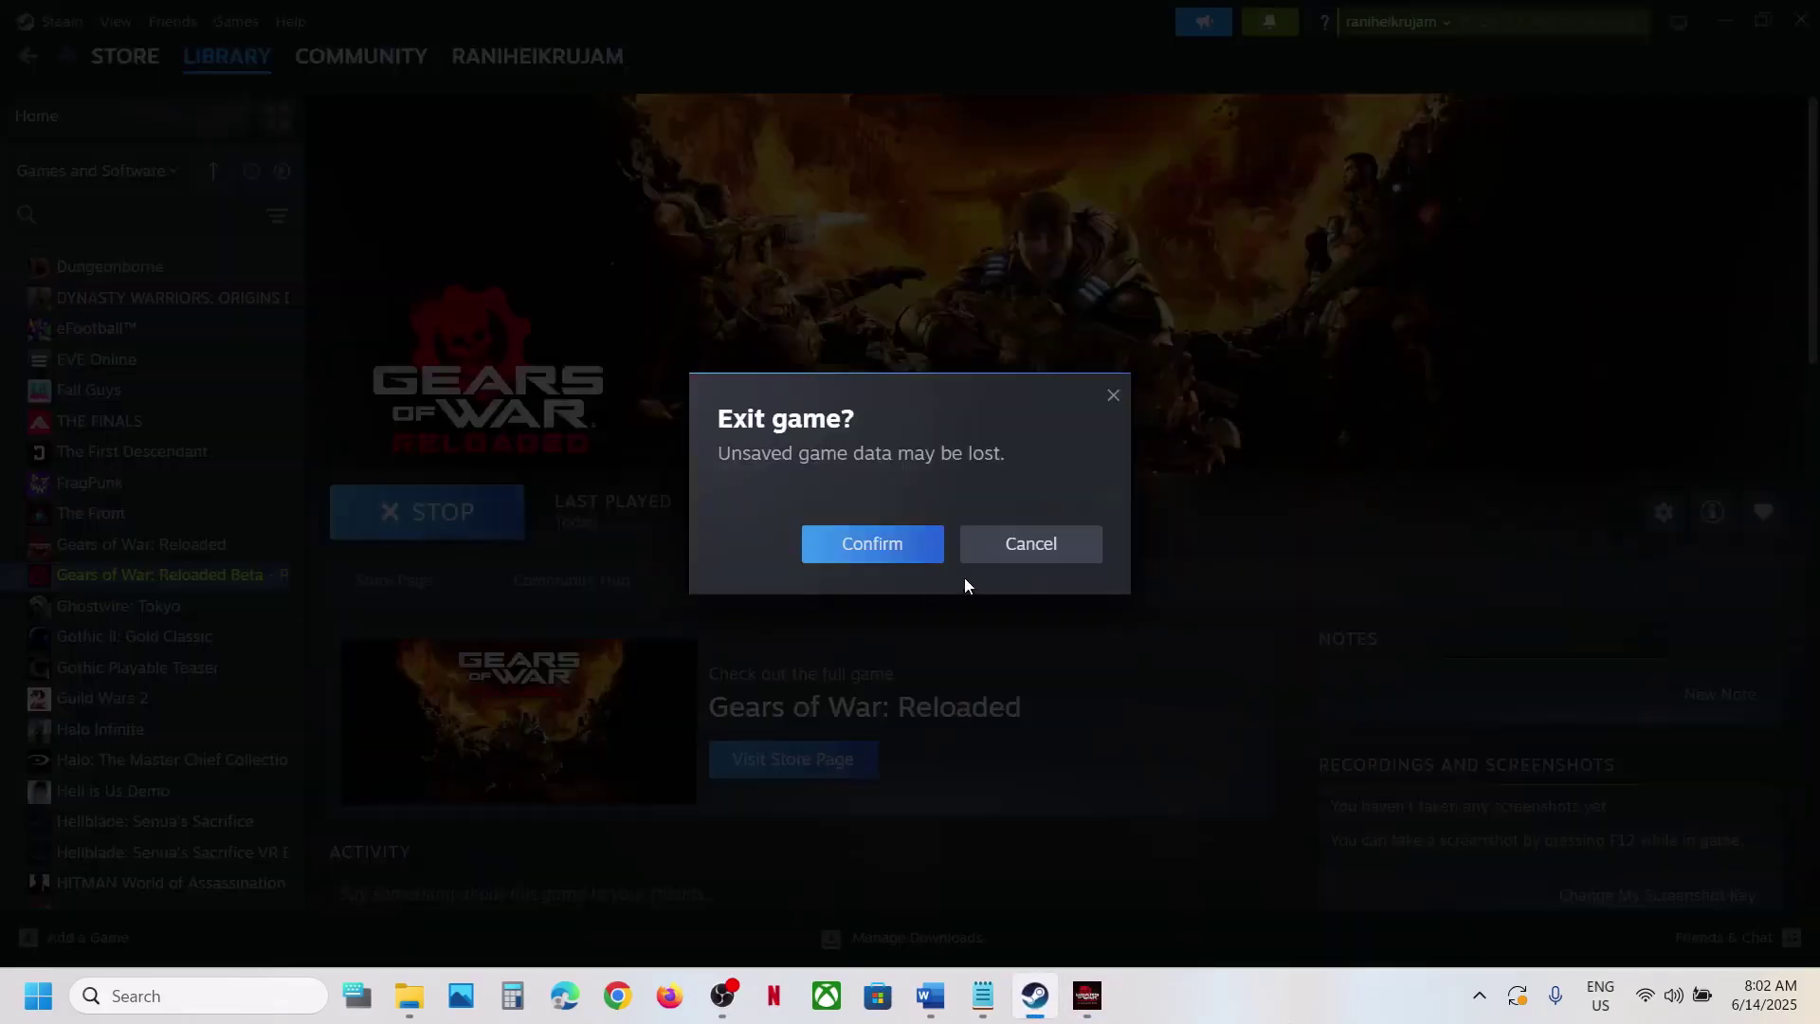
key("Return")
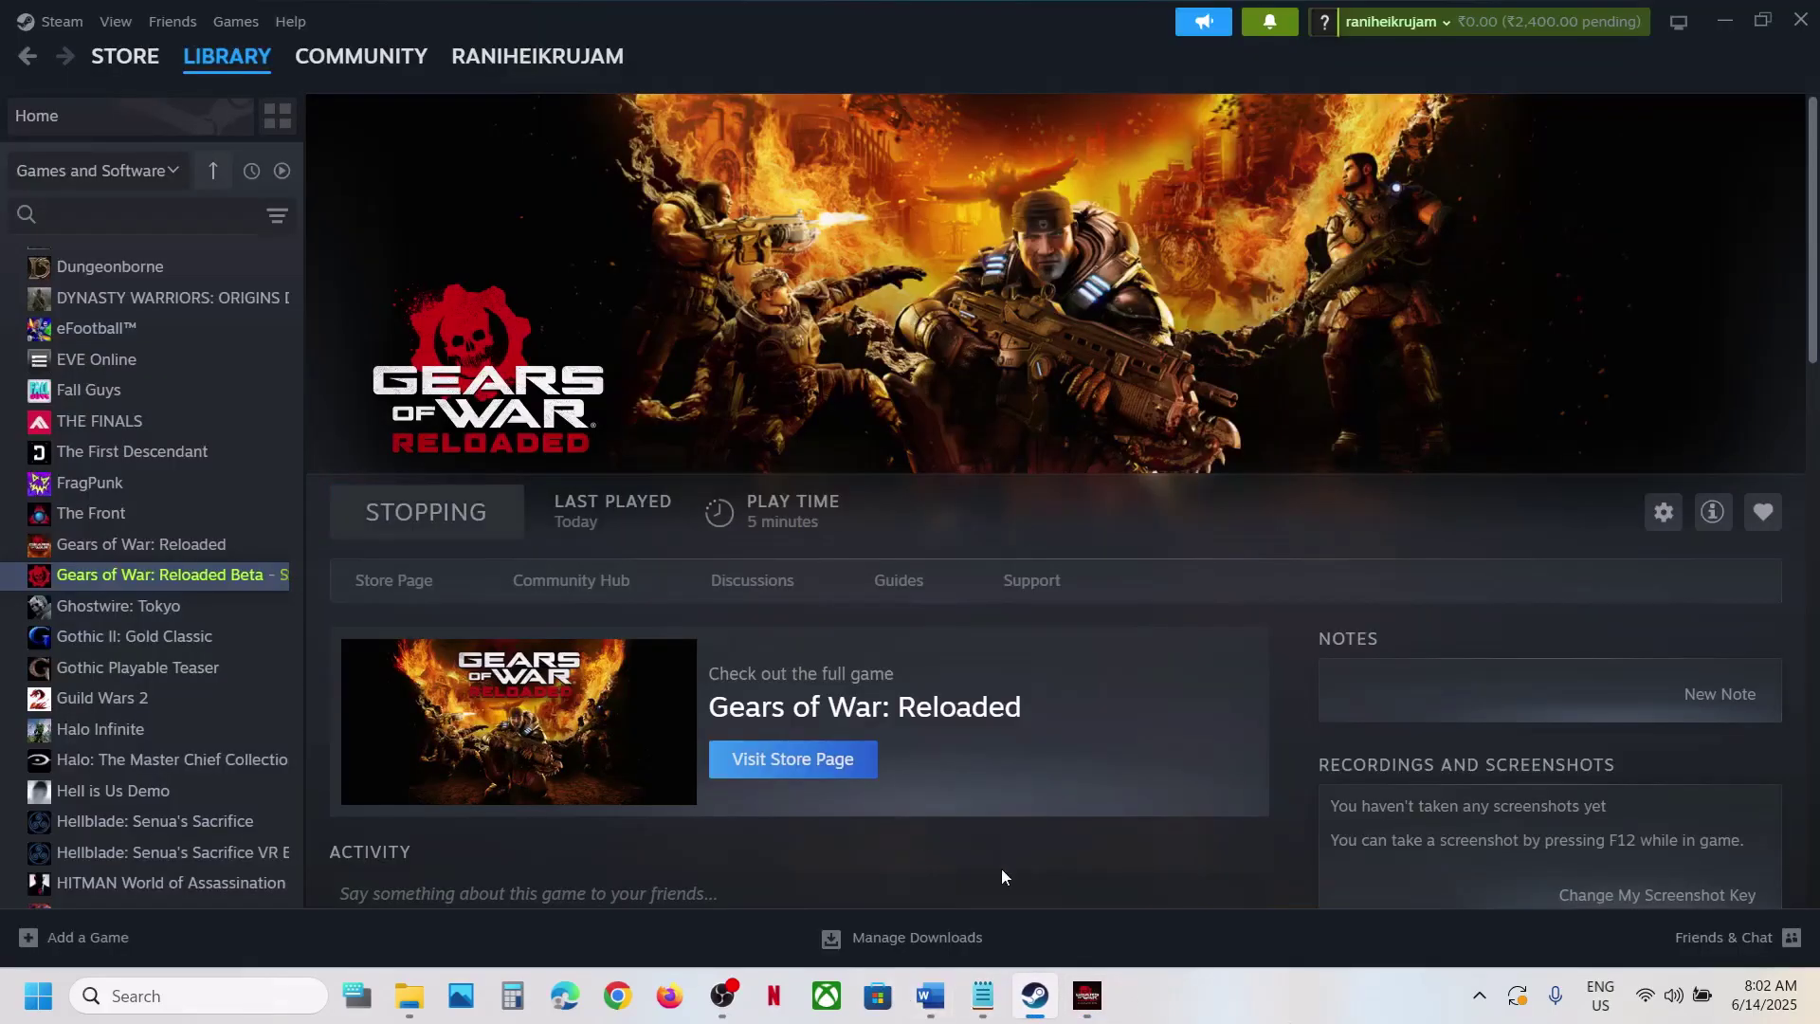
Highlight "Run the game from game installation folder" in the Step 2 notes in Word and return to Steam
left_click(948, 1008)
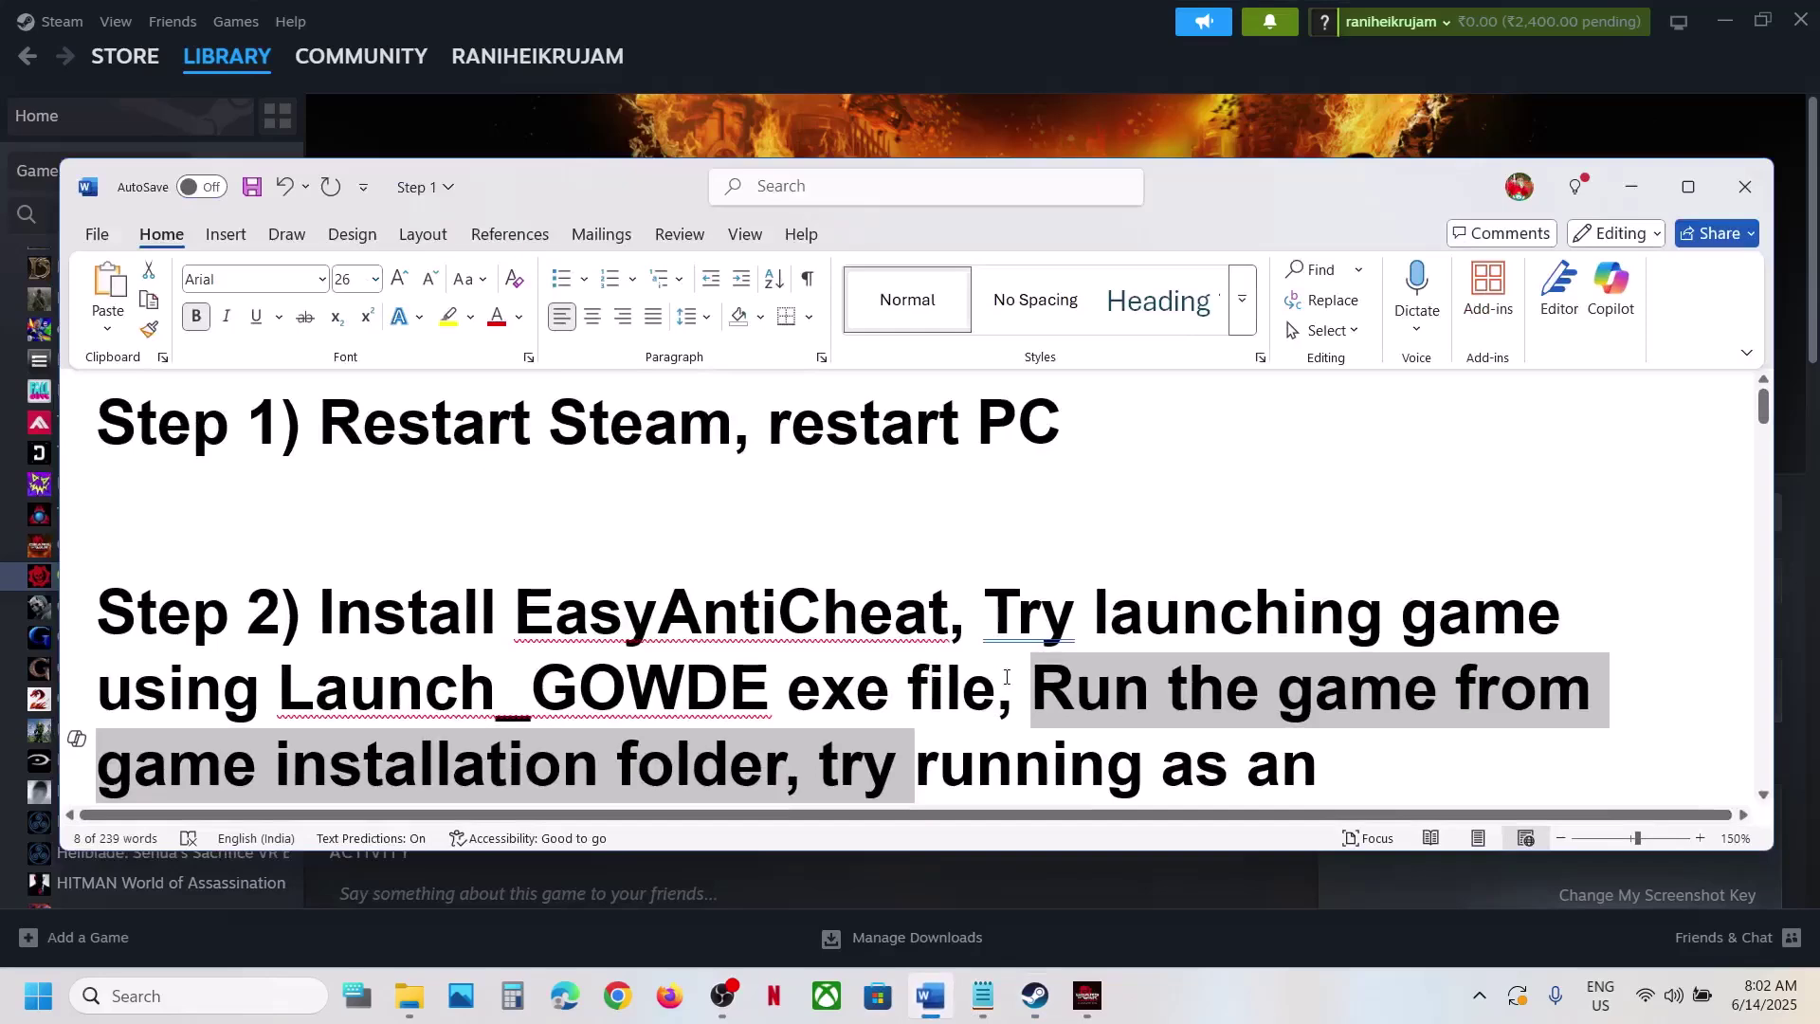
left_click_drag(1032, 689, 785, 763)
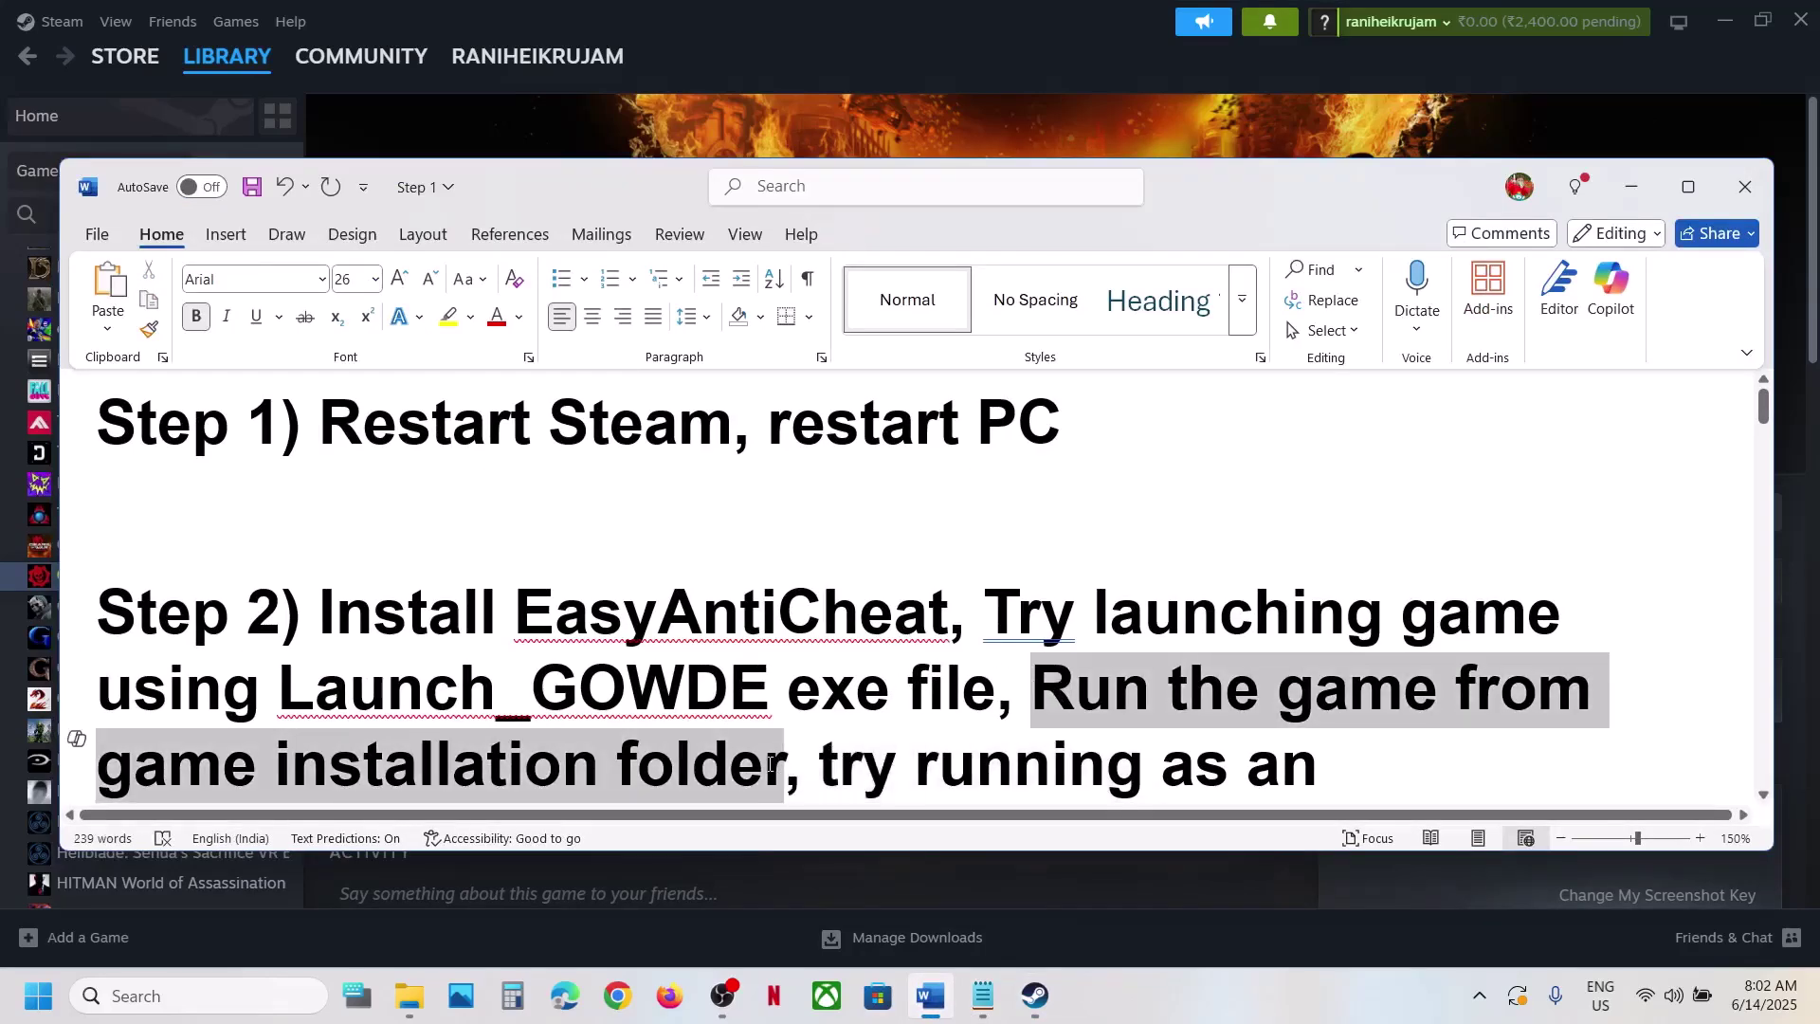
left_click(784, 154)
Browse the local files of Gears of War: Reloaded Beta and open the Binaries_x64 folder
right_click(188, 577)
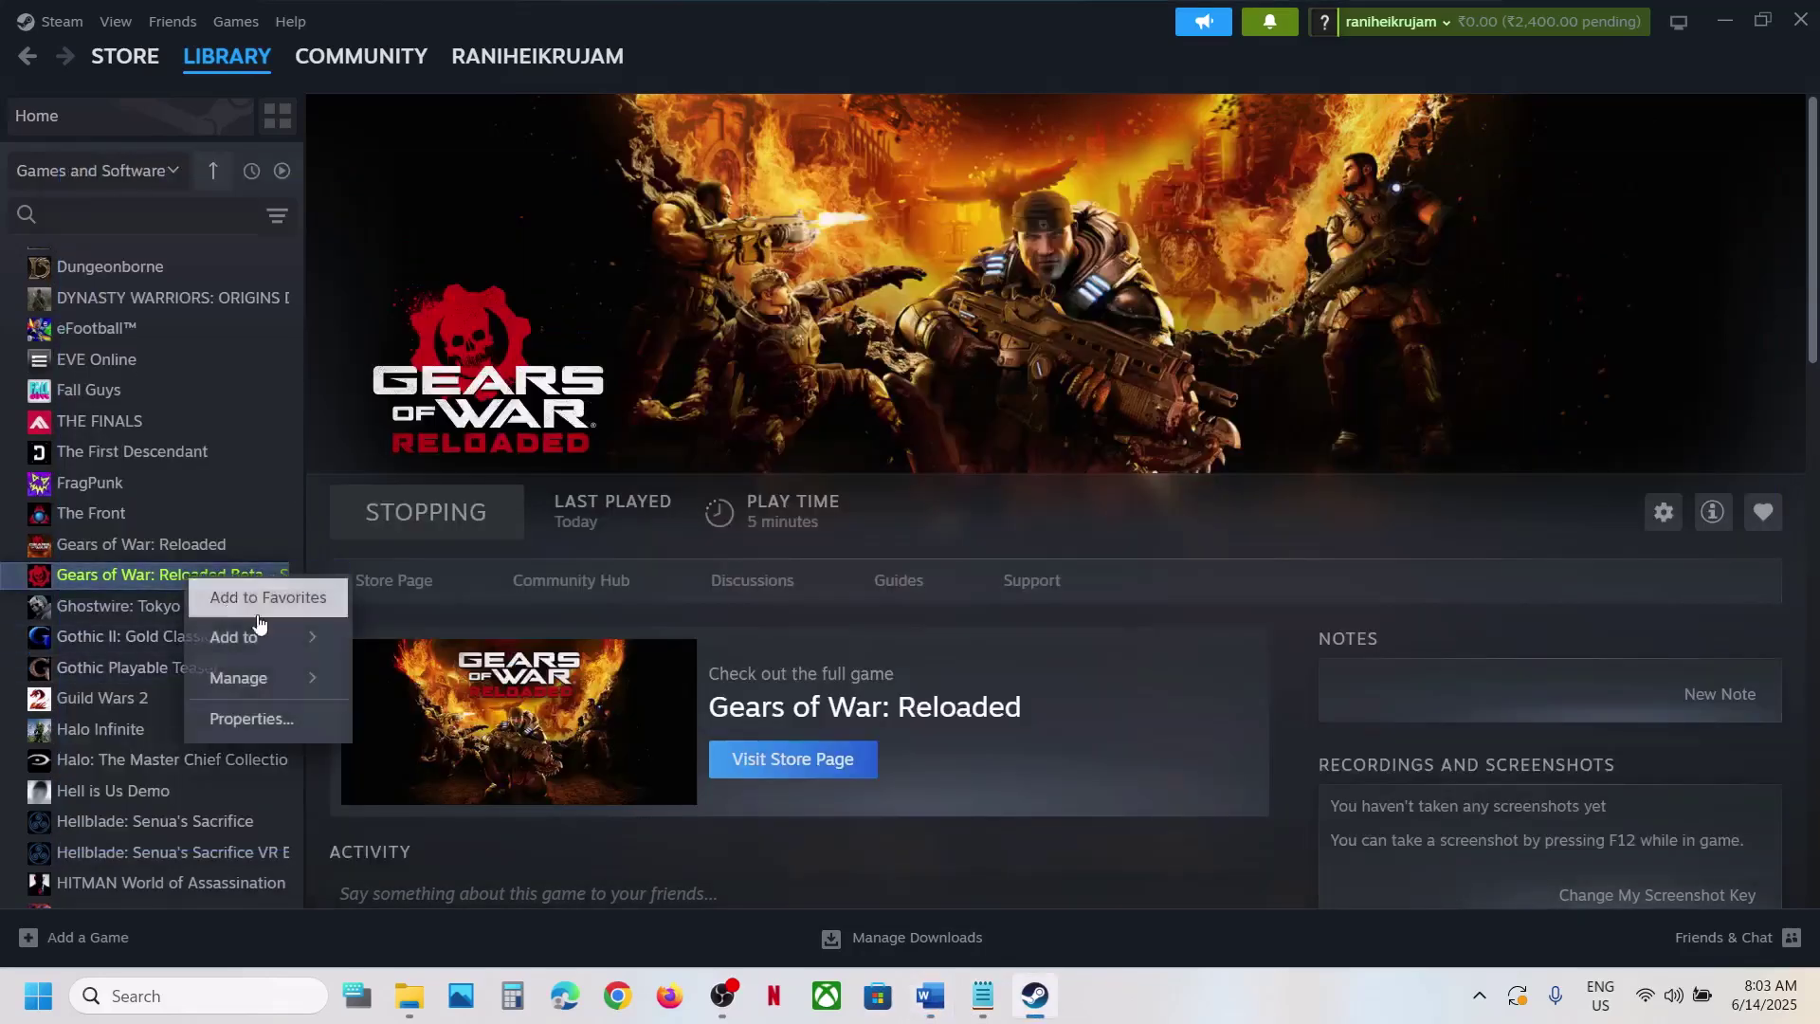
mouse_move(256, 687)
mouse_move(258, 718)
left_click(436, 756)
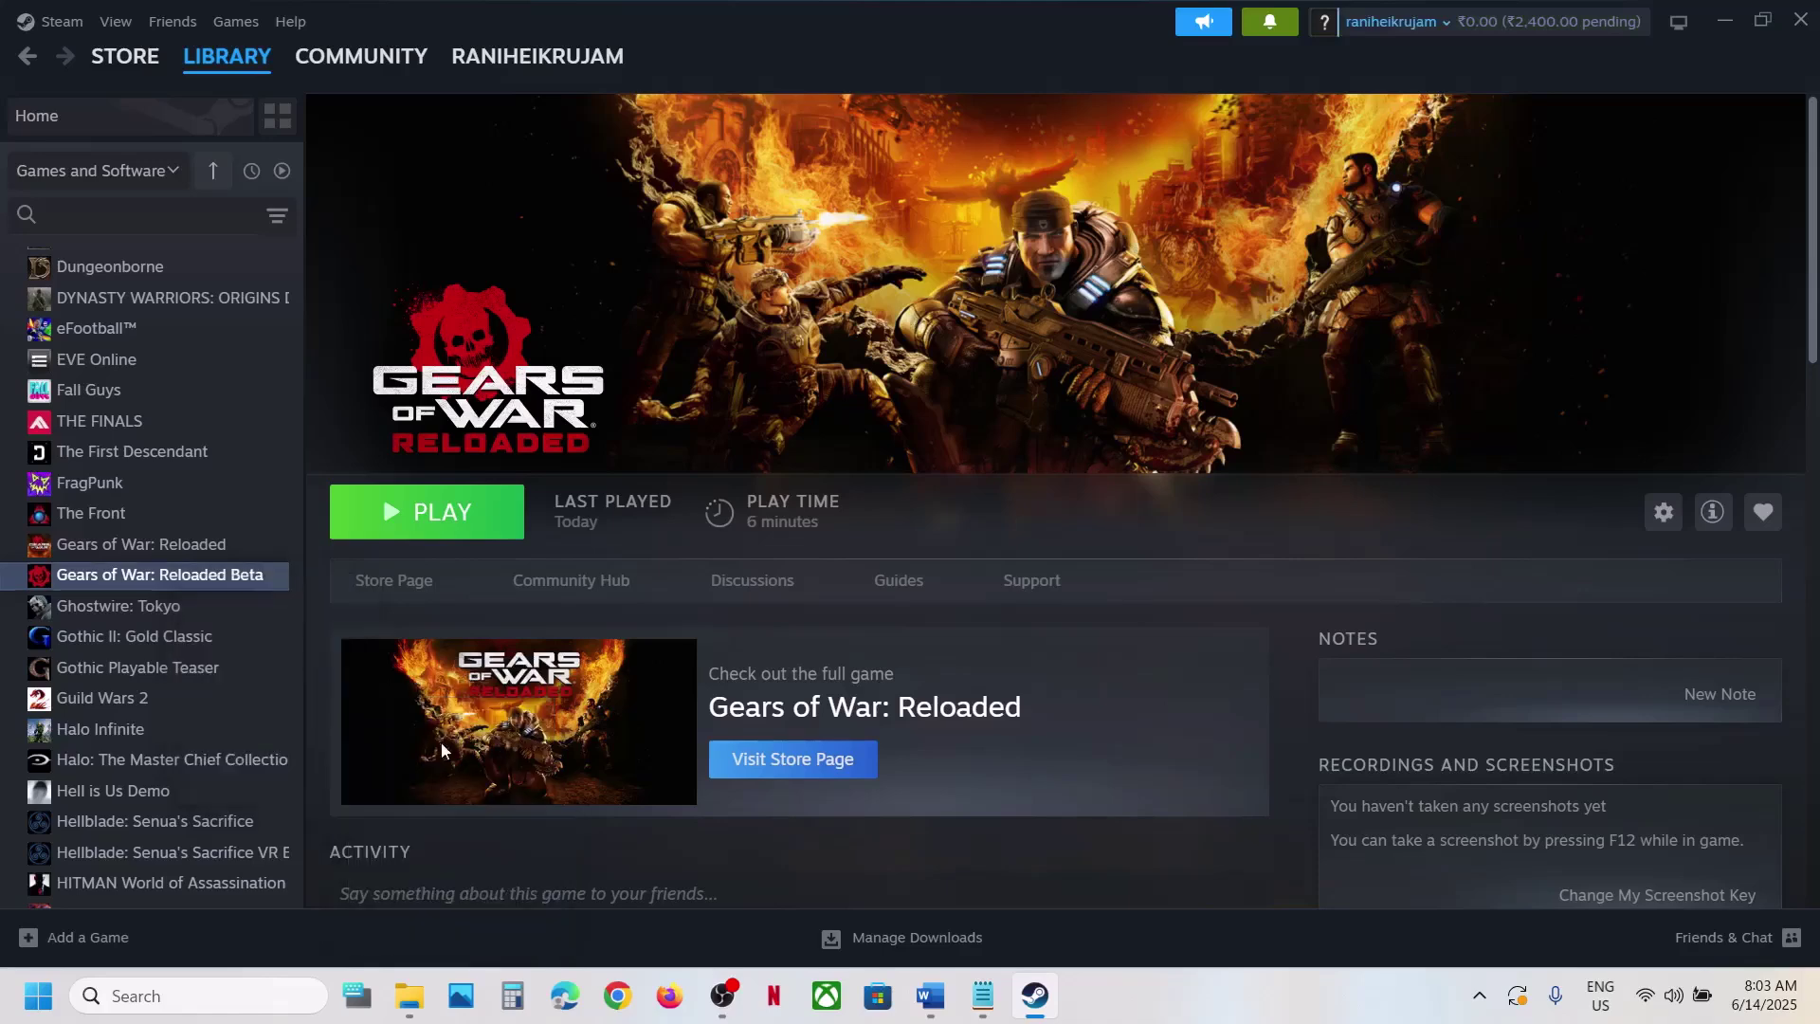
left_click(322, 251)
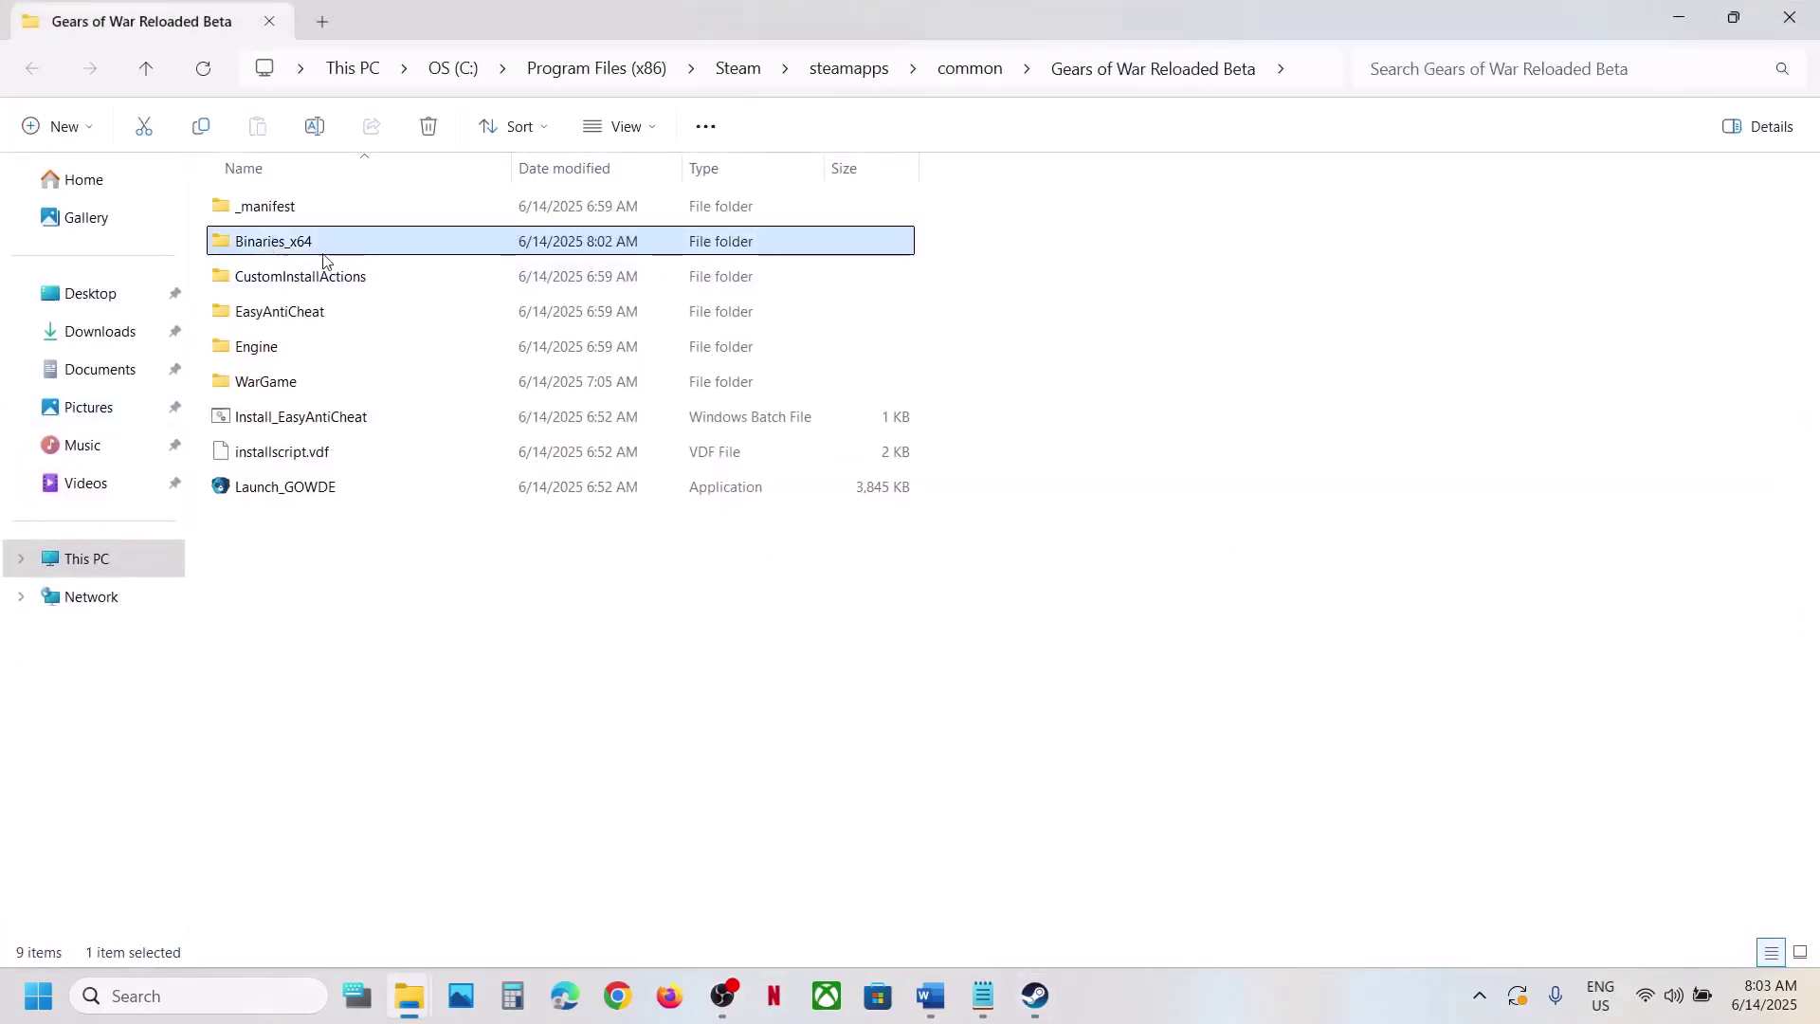
double_click(303, 254)
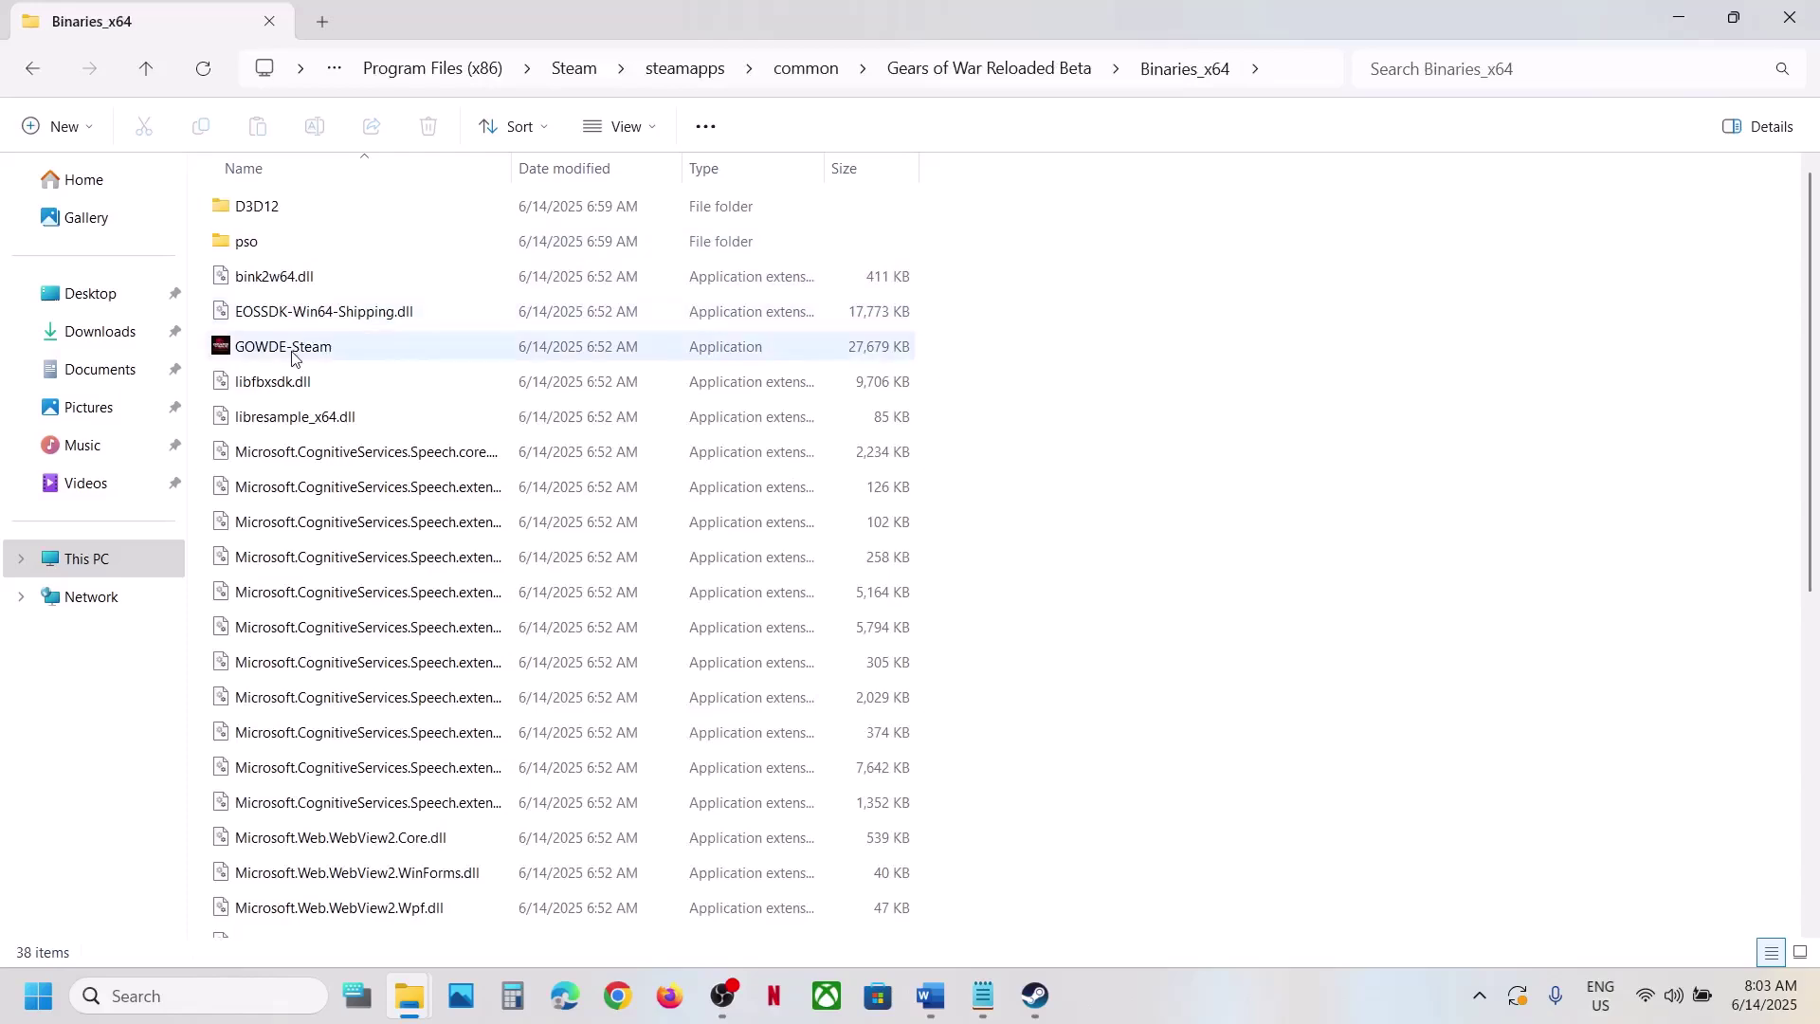
Locate the GOWDE-Steam application in the Binaries_x64 folder and review the actions available for it
left_click(294, 353)
scroll(506, 800, "down", 3)
scroll(507, 799, "down", 3)
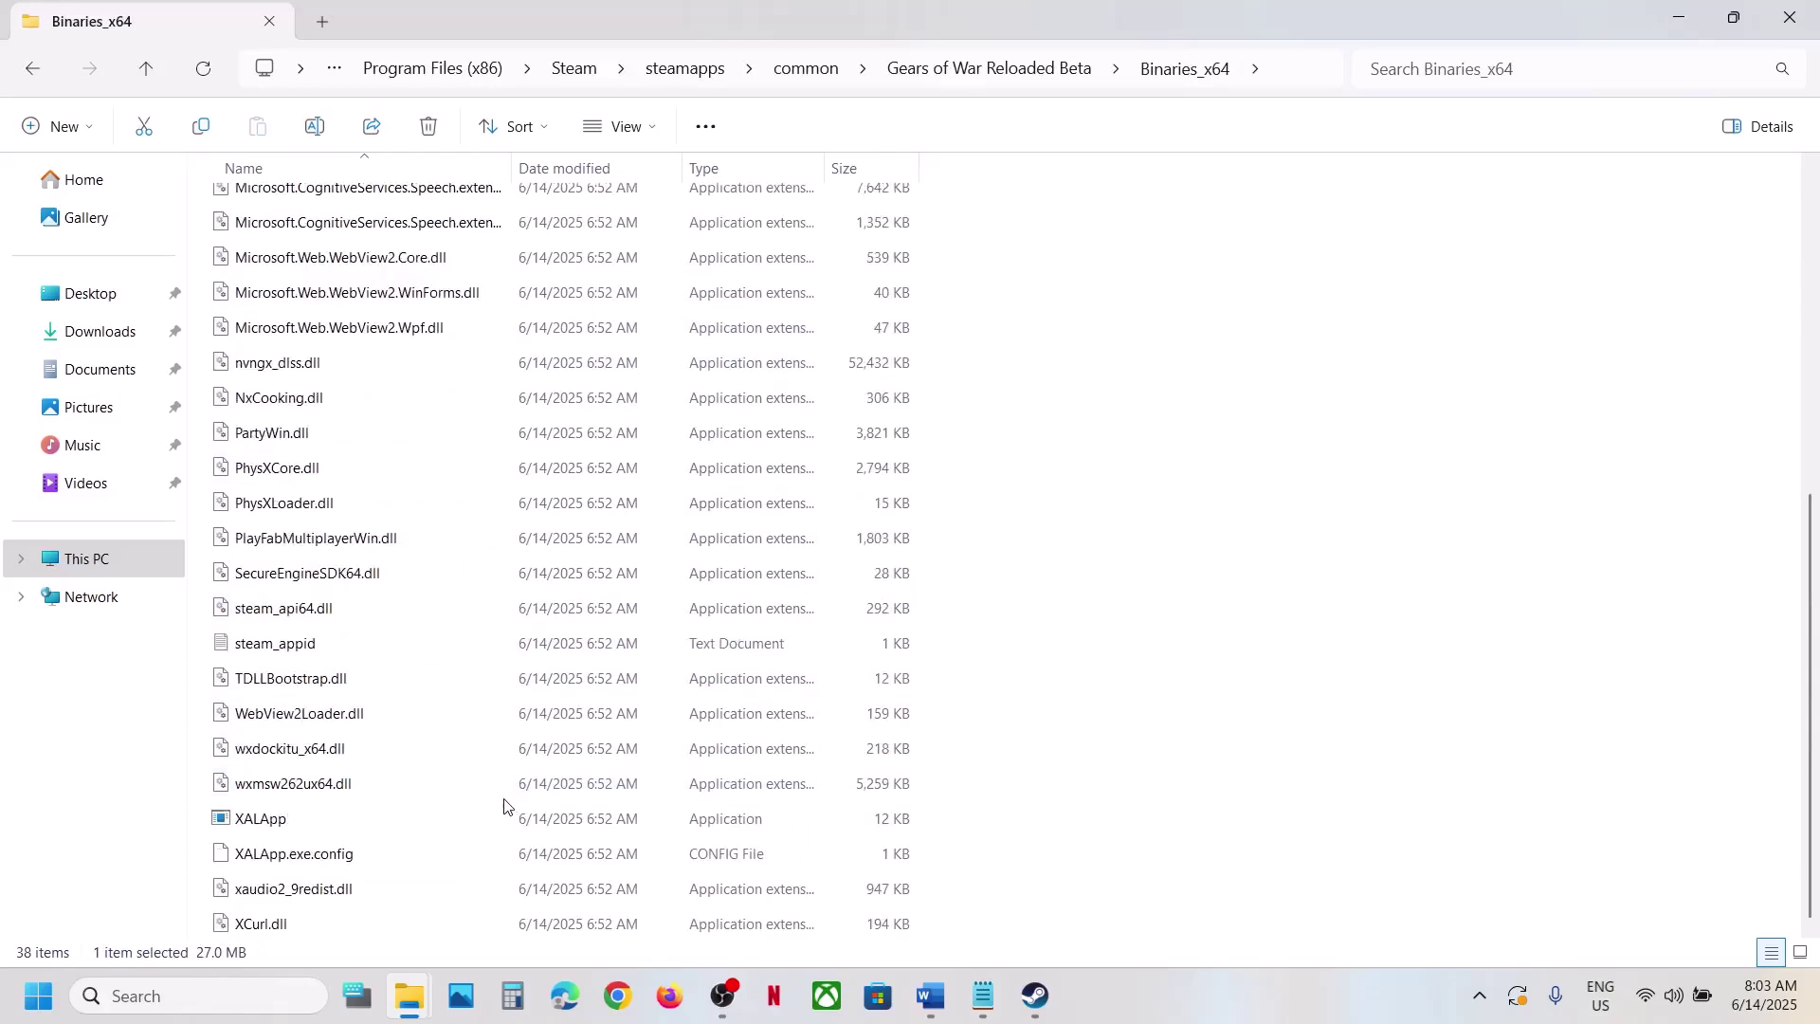
scroll(506, 807, "up", 6)
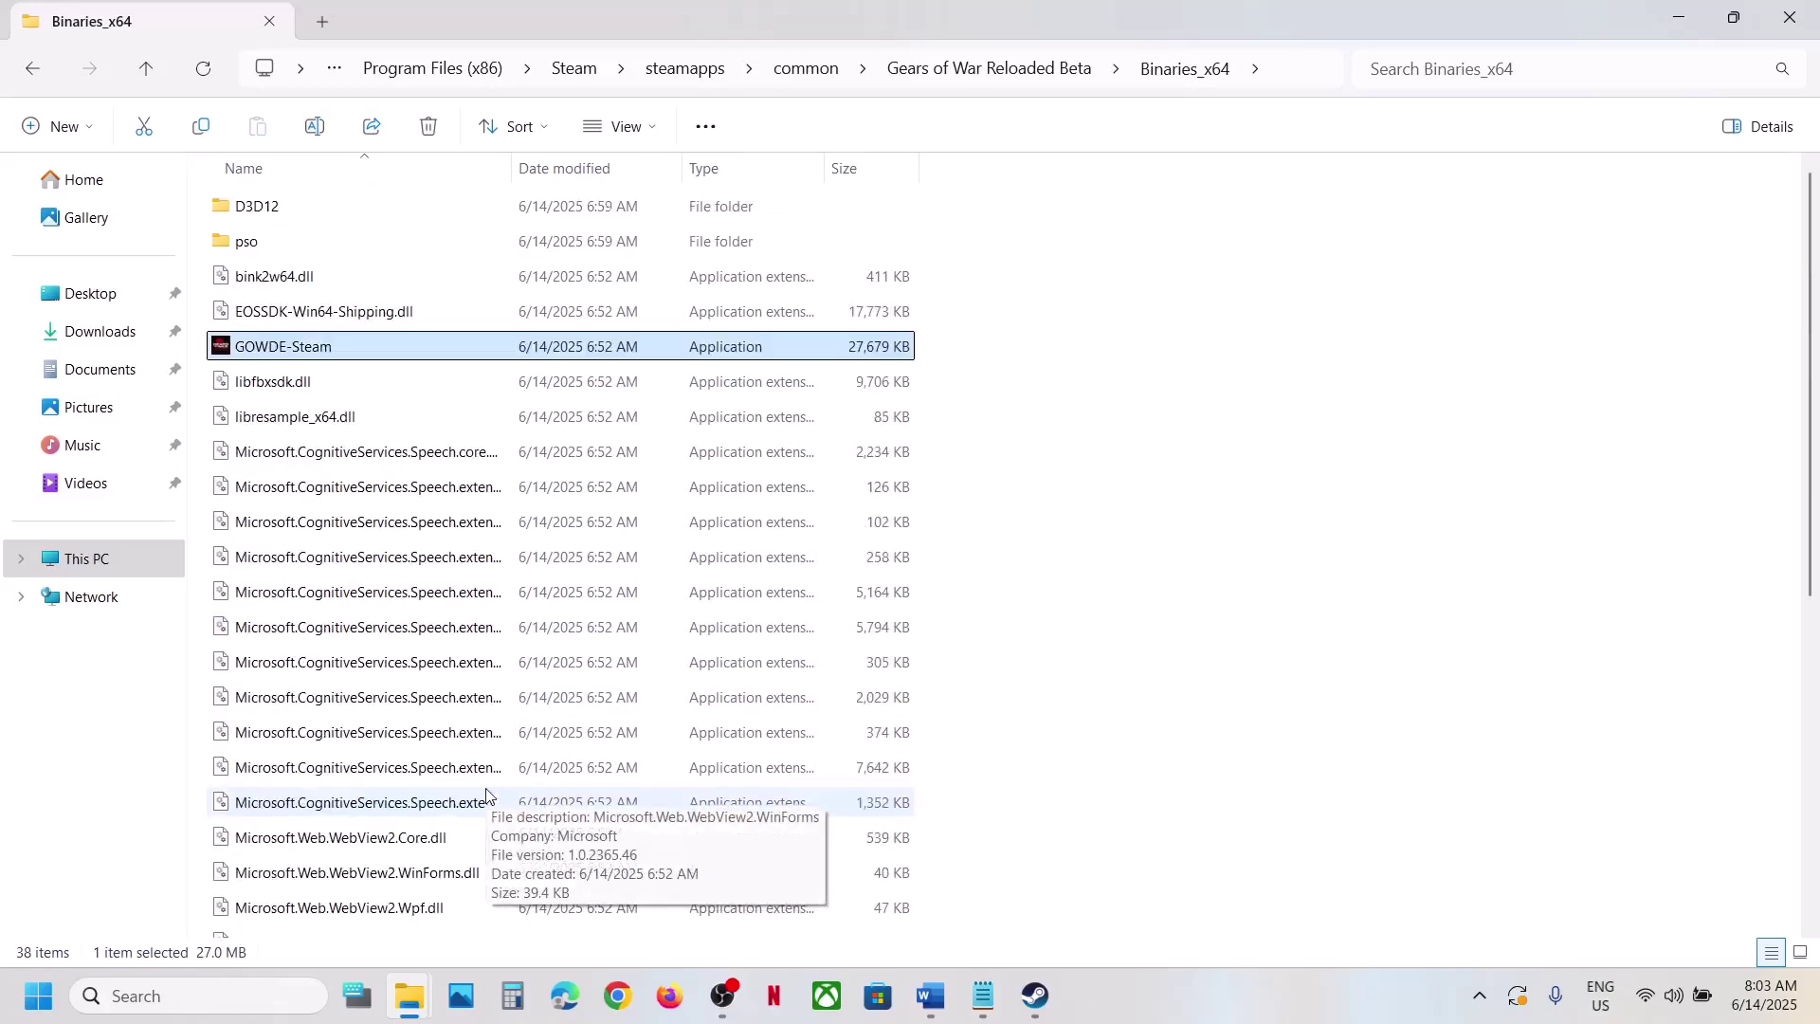
right_click(291, 357)
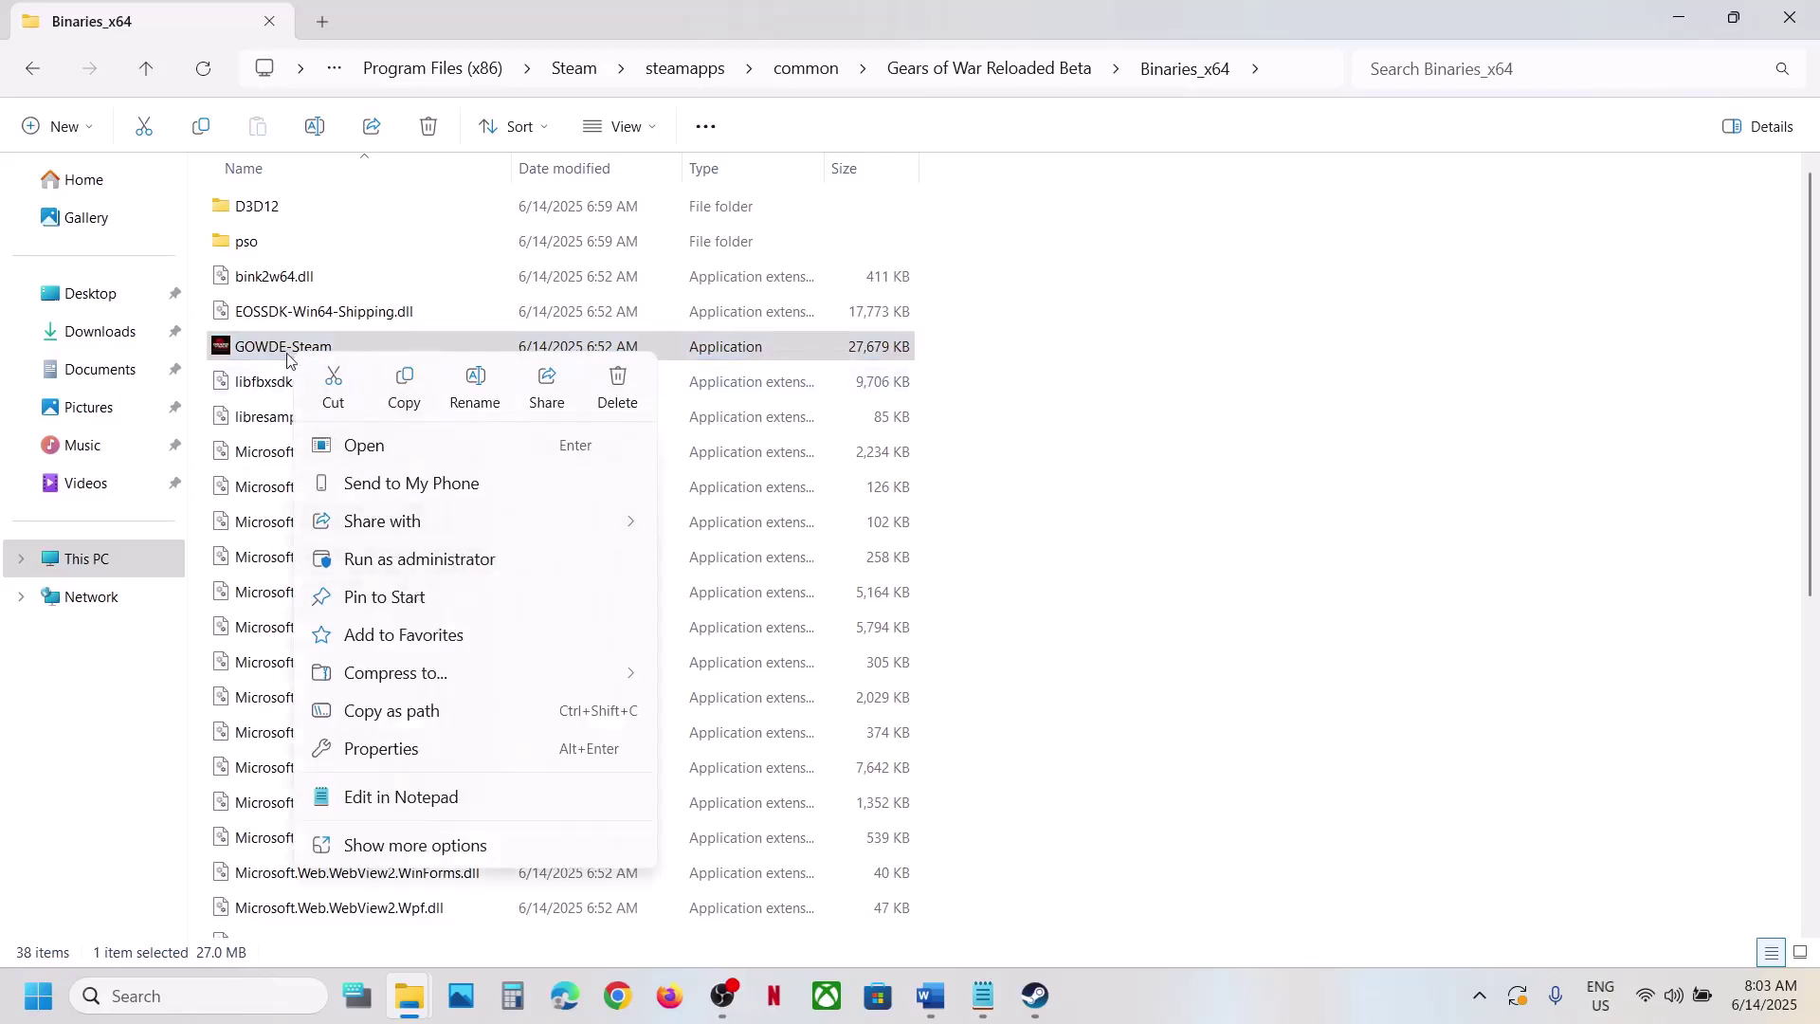
left_click(1223, 411)
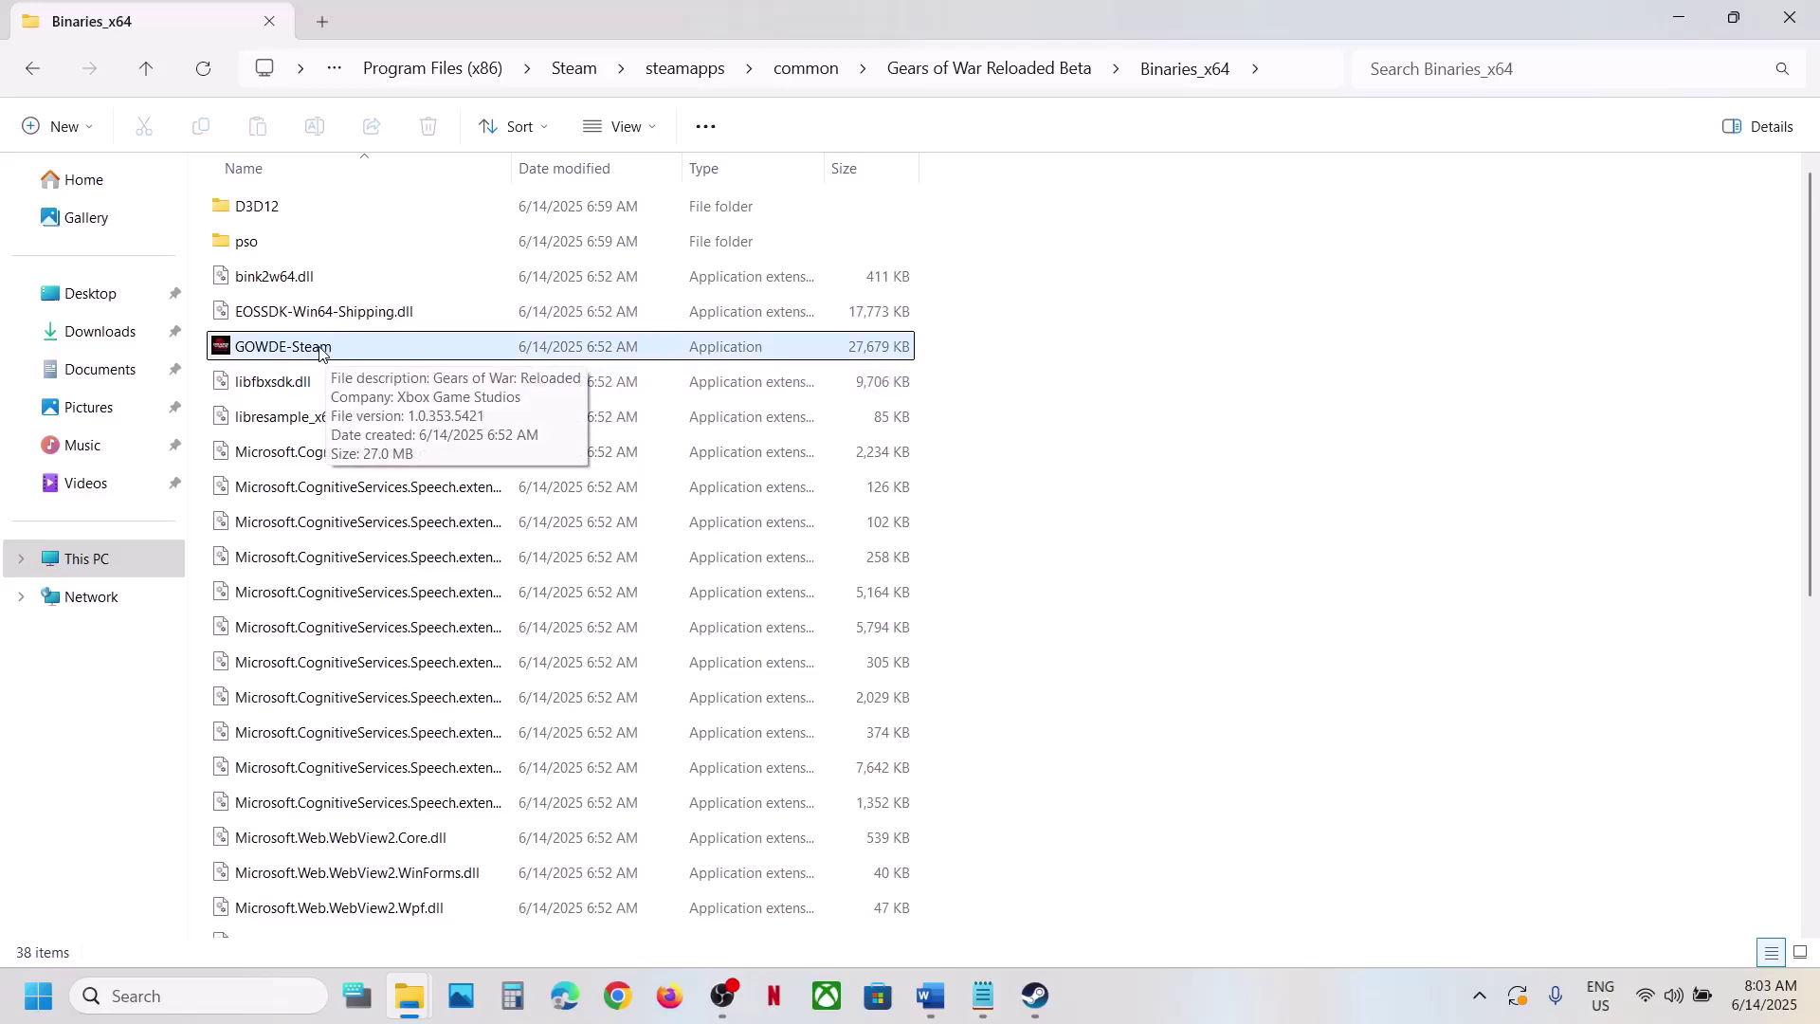
Set GOWDE-Steam to run as an administrator in its compatibility properties and apply the change
right_click(320, 349)
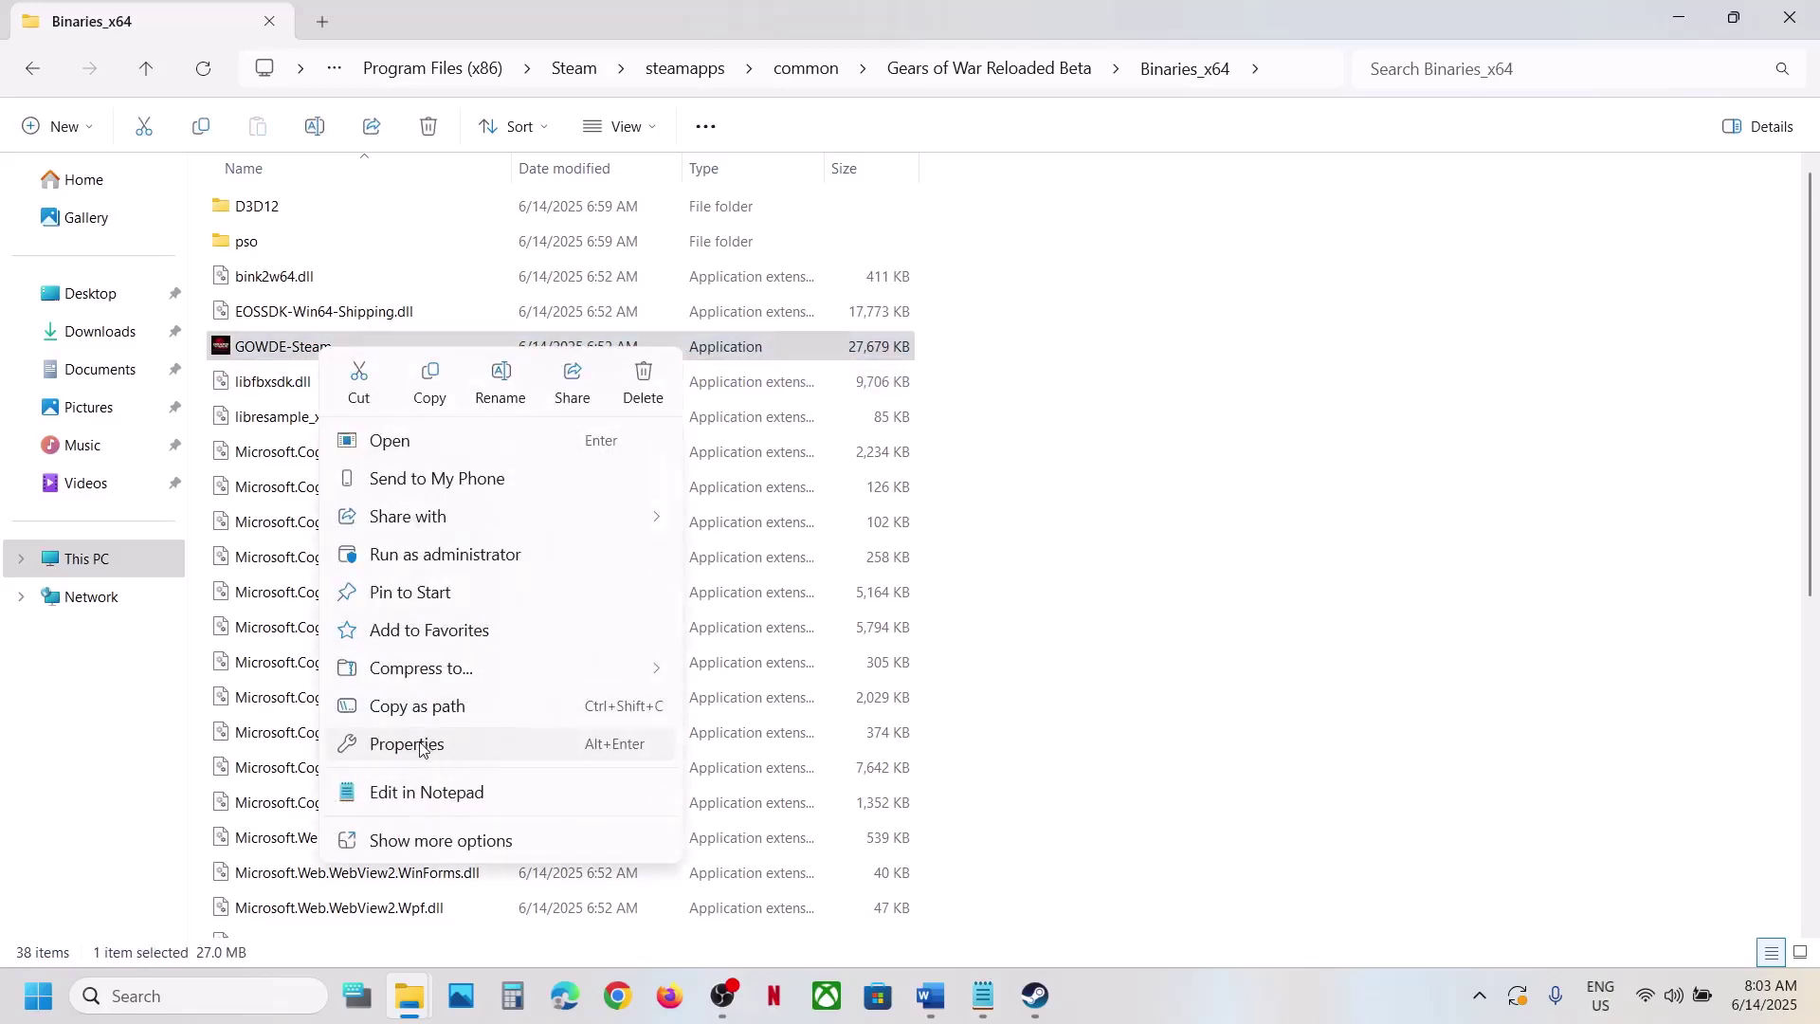
left_click(422, 746)
left_click(536, 375)
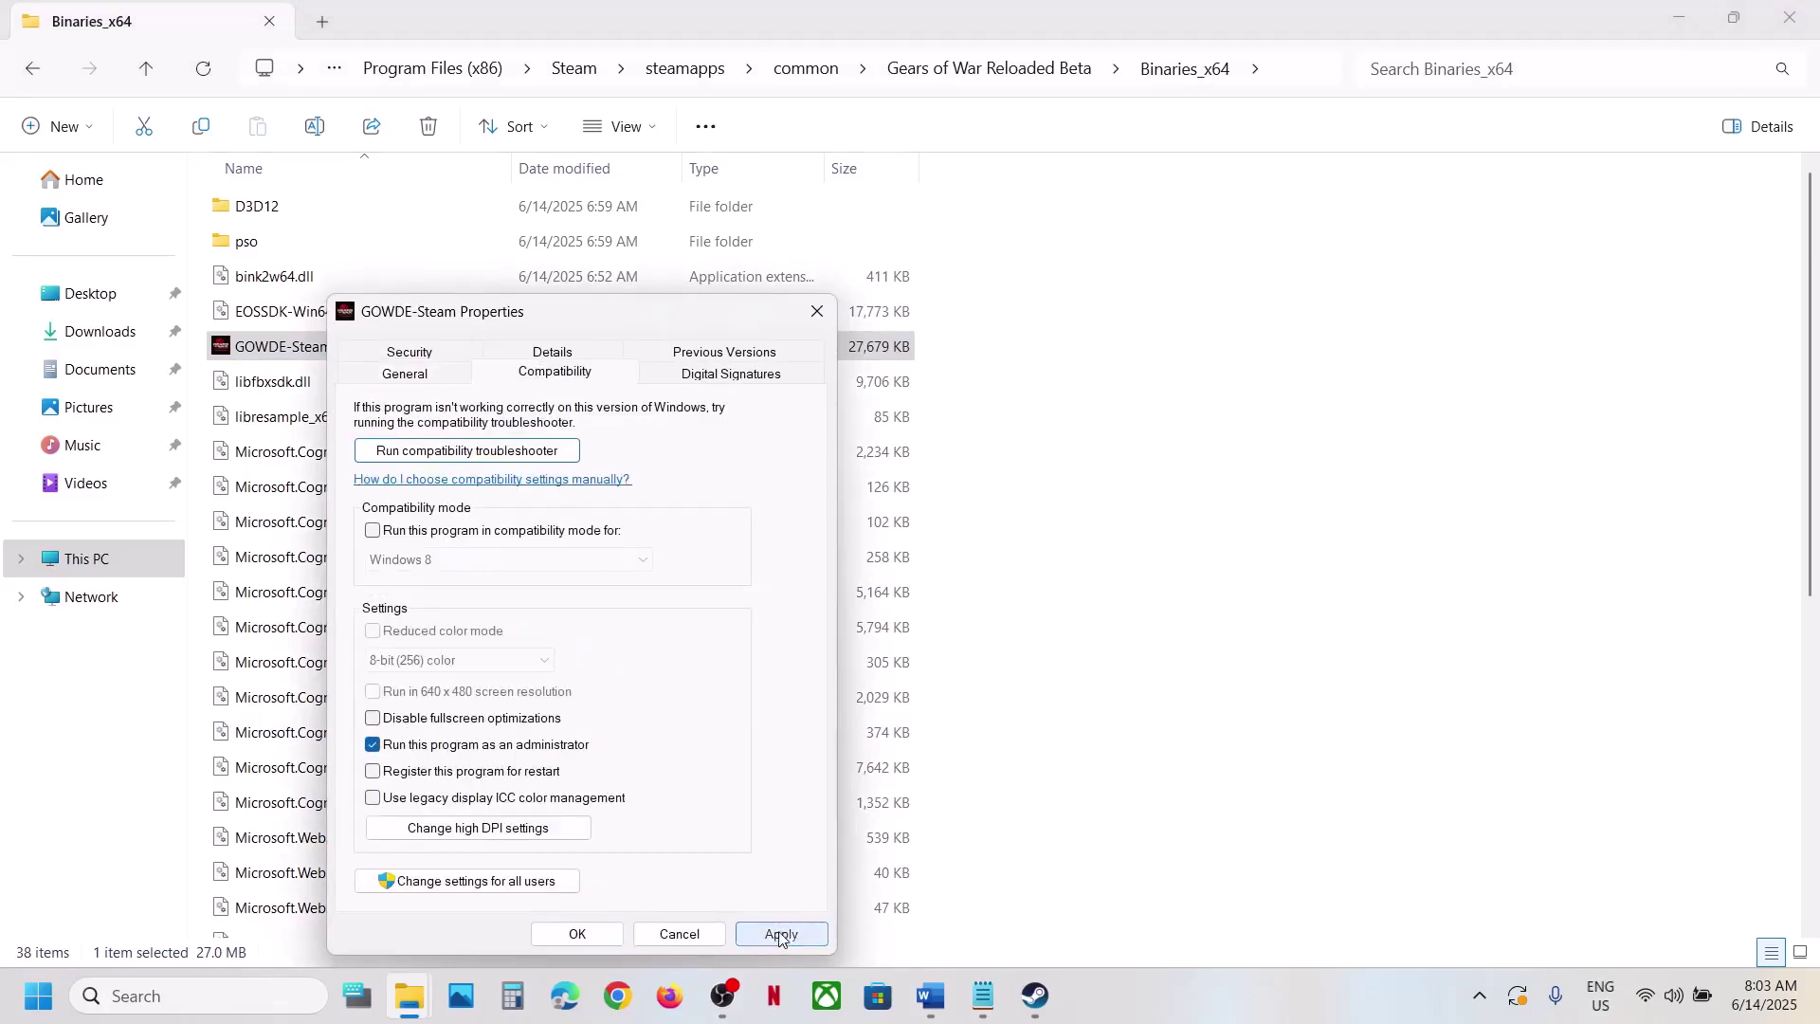
left_click(779, 936)
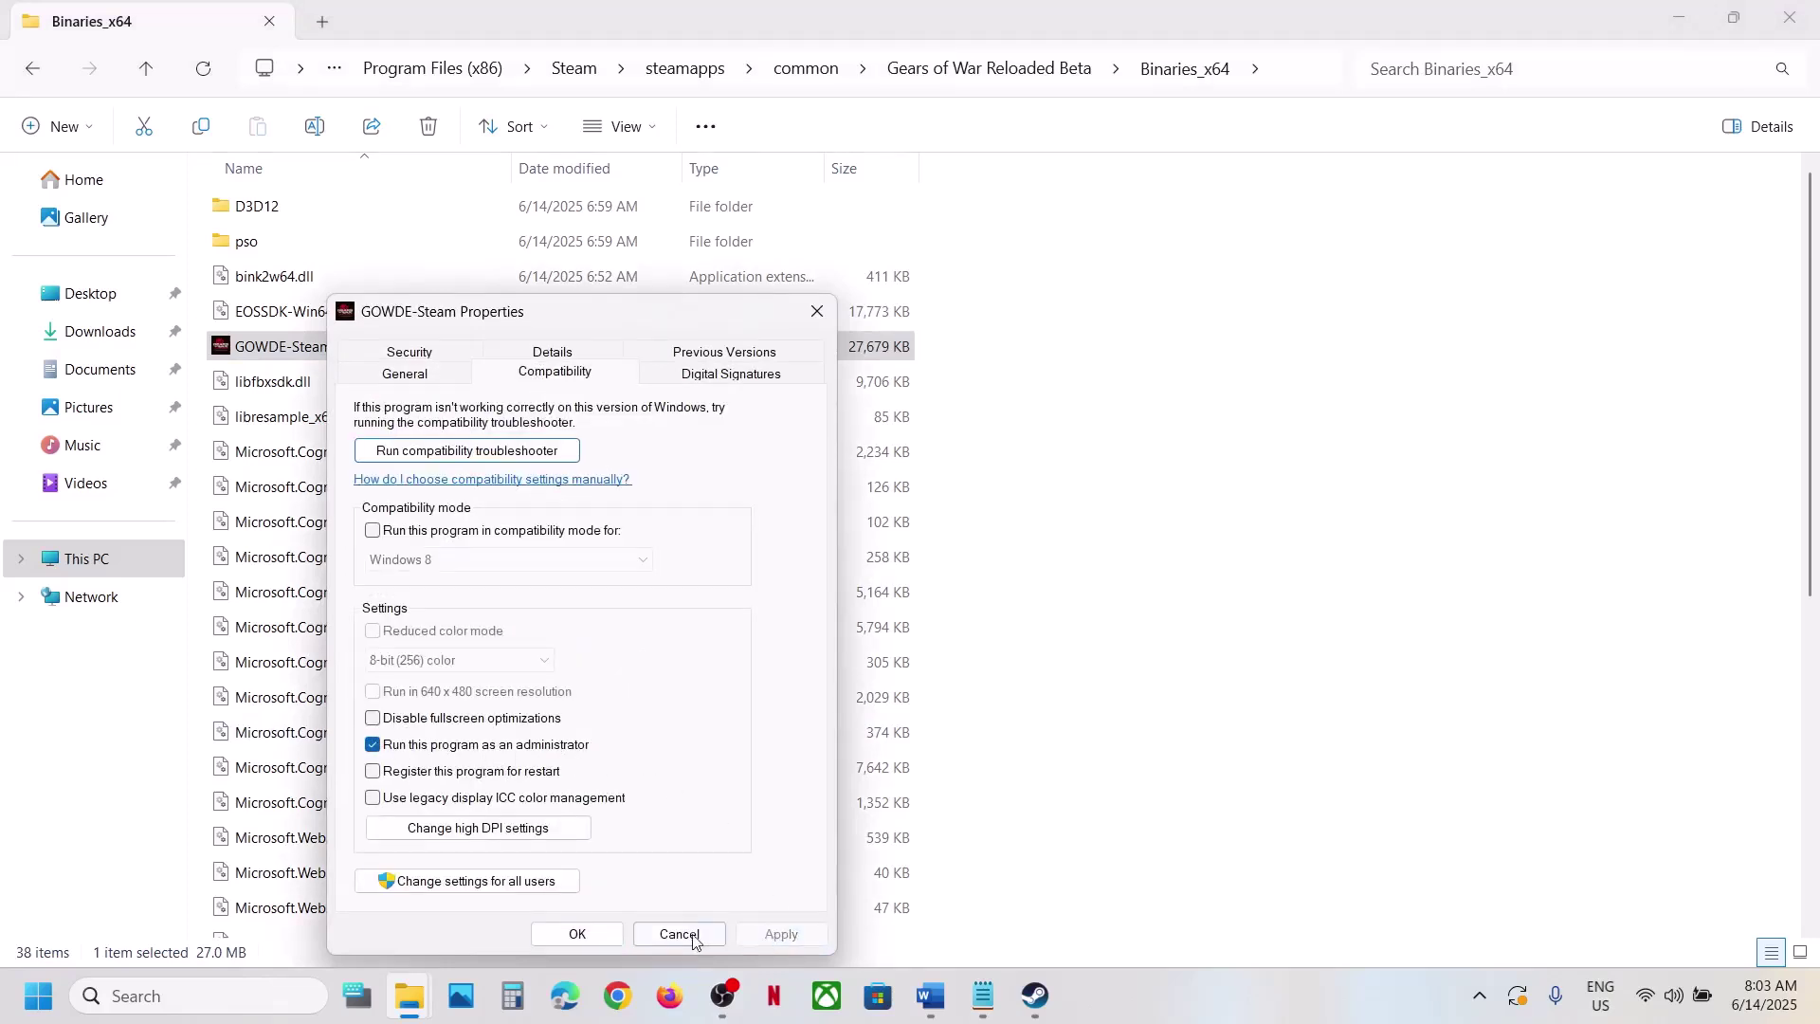
left_click(580, 936)
Set GOWDE-Steam's compatibility mode to Windows 7, disable fullscreen optimizations, and apply the changes
right_click(326, 349)
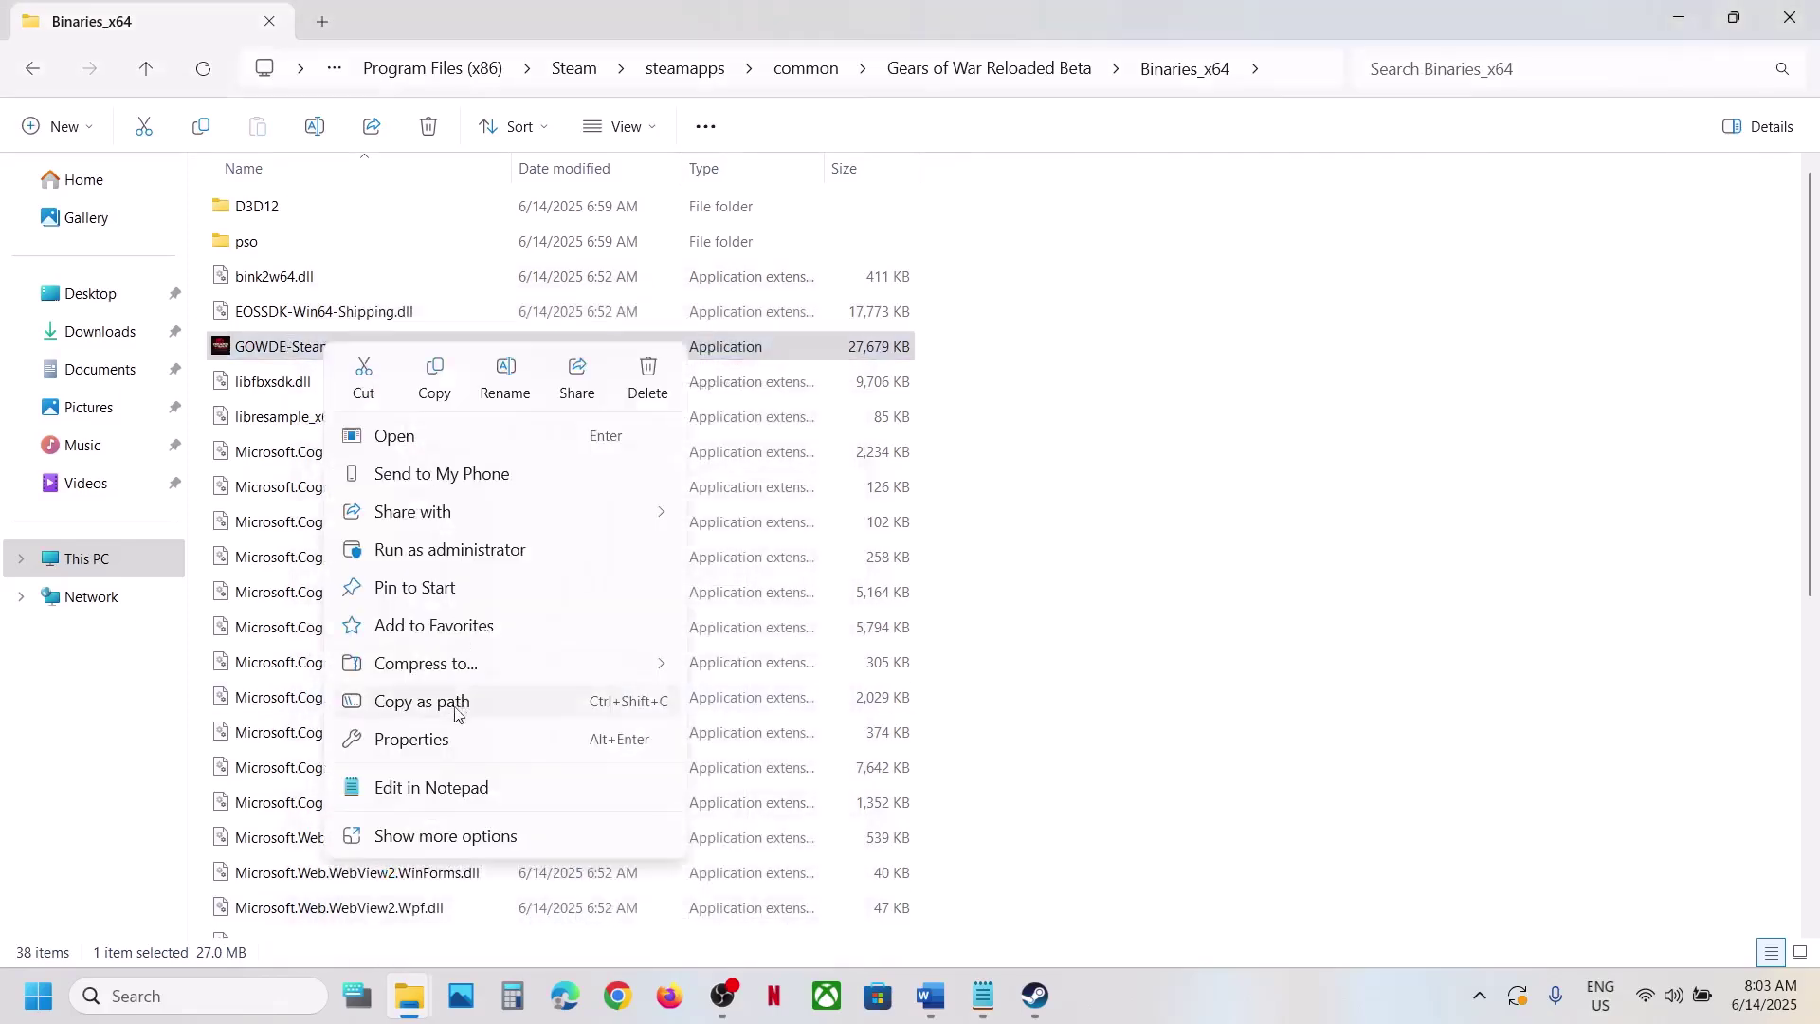
left_click(439, 741)
left_click(540, 379)
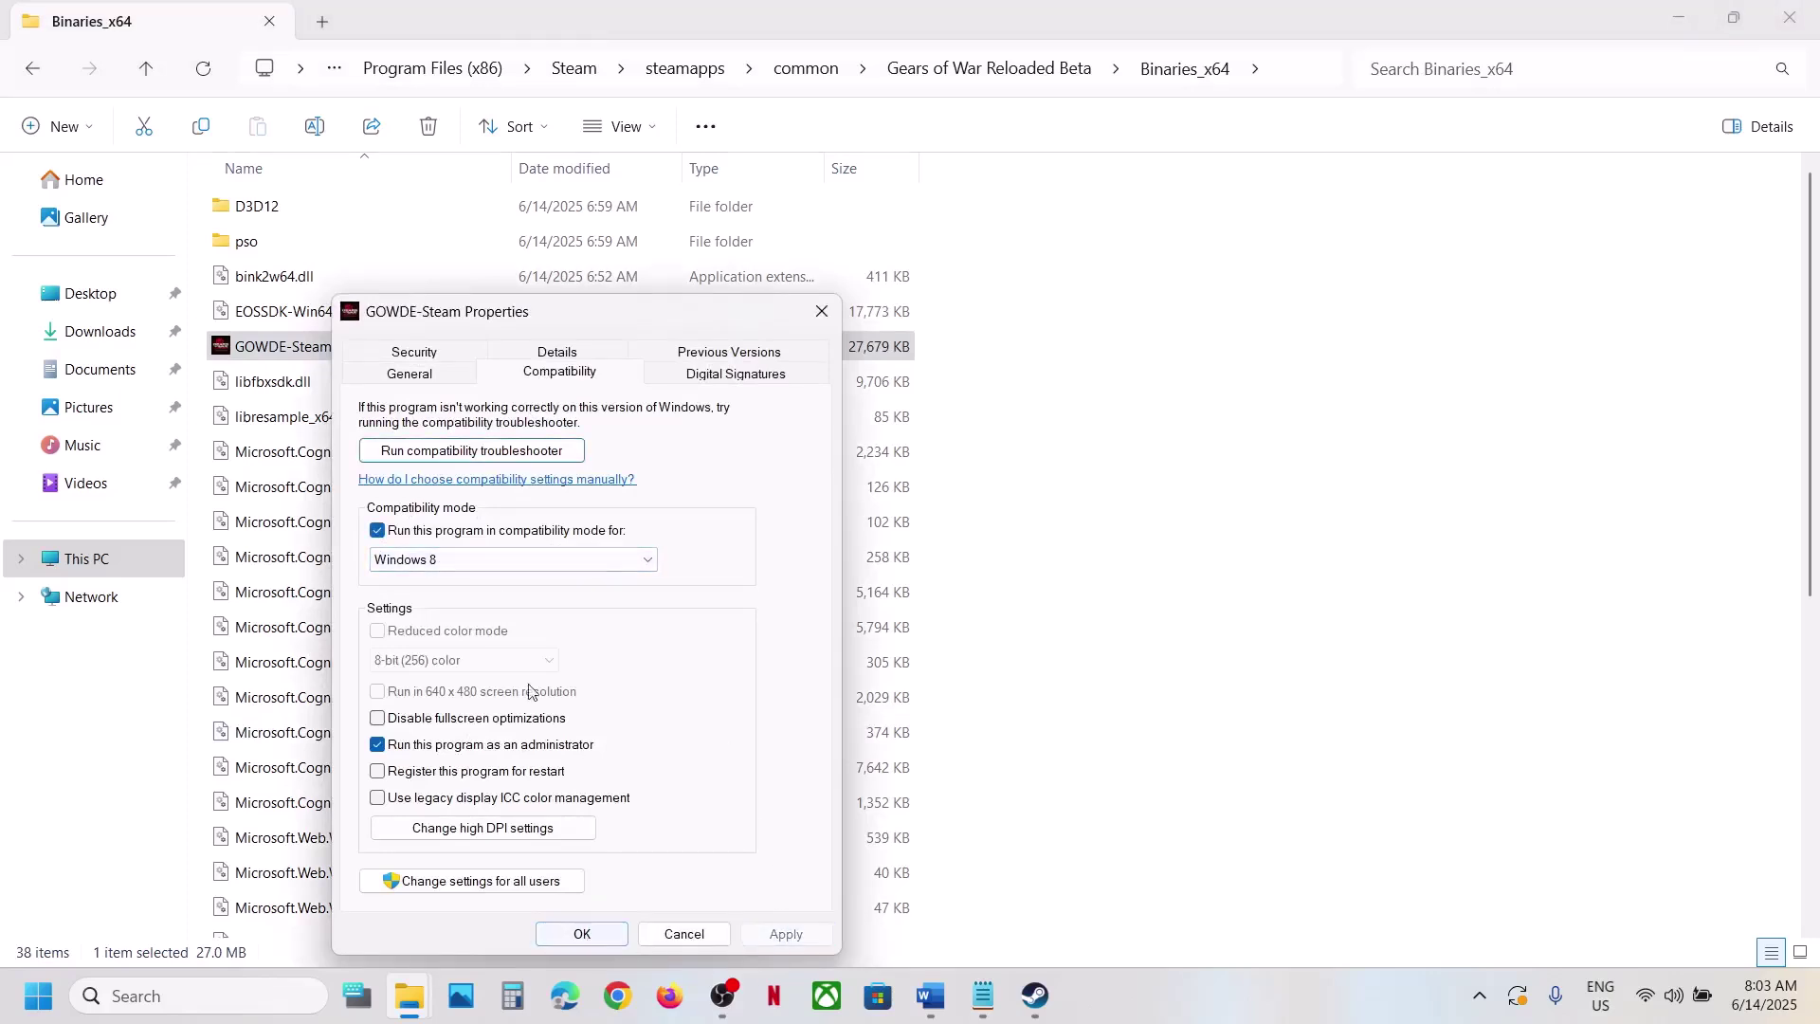
left_click(423, 570)
left_click(531, 626)
left_click(787, 931)
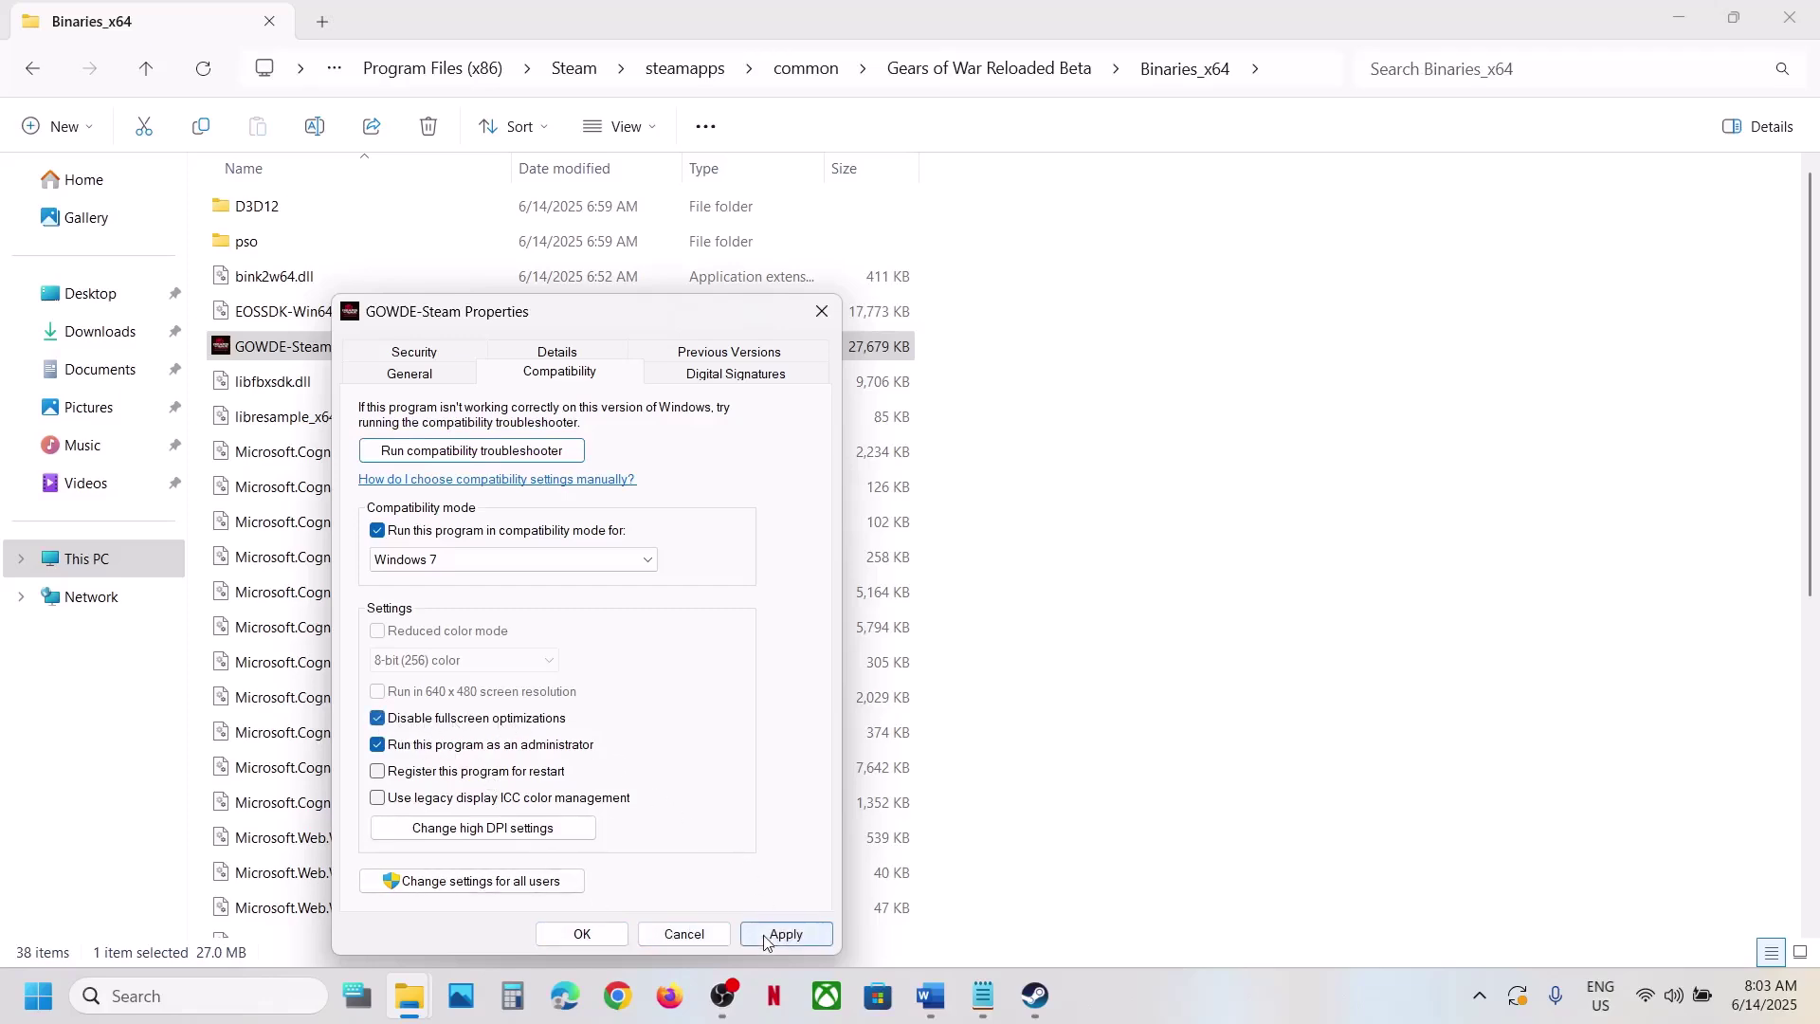
left_click(582, 934)
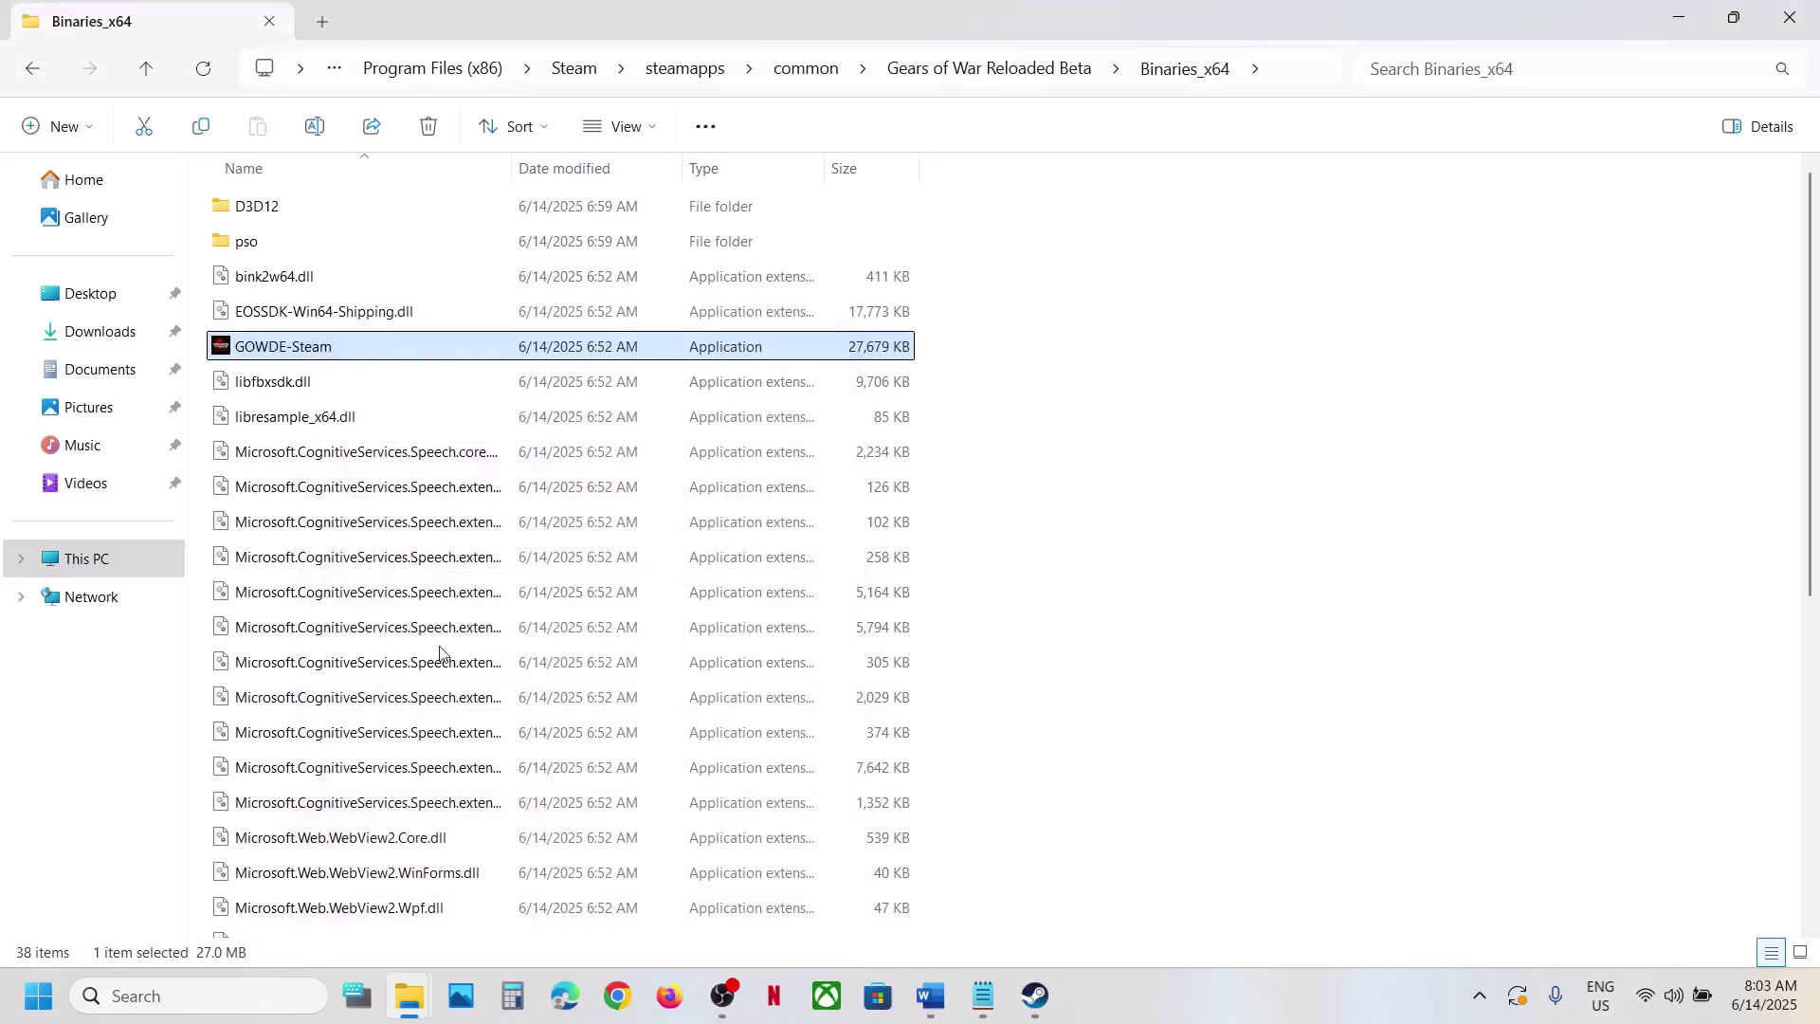
Keep only the run-as-administrator option enabled in GOWDE-Steam's compatibility properties and confirm
right_click(350, 356)
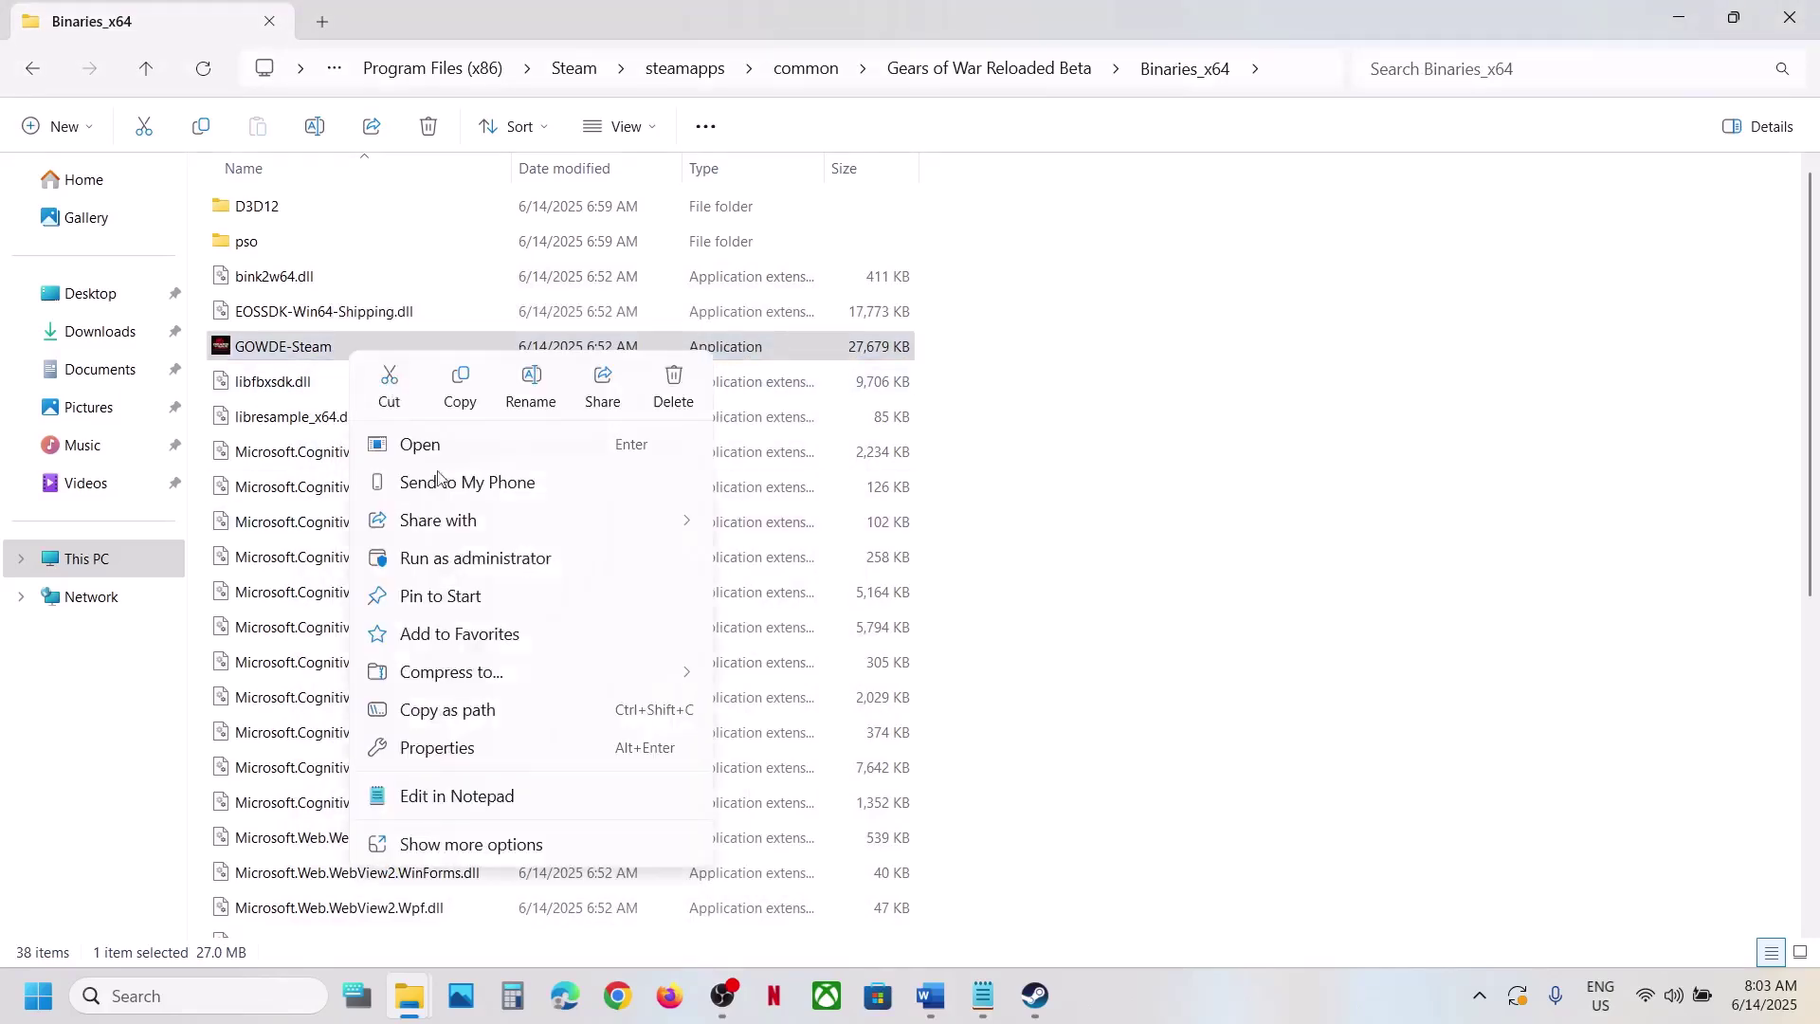
left_click(444, 741)
left_click(585, 374)
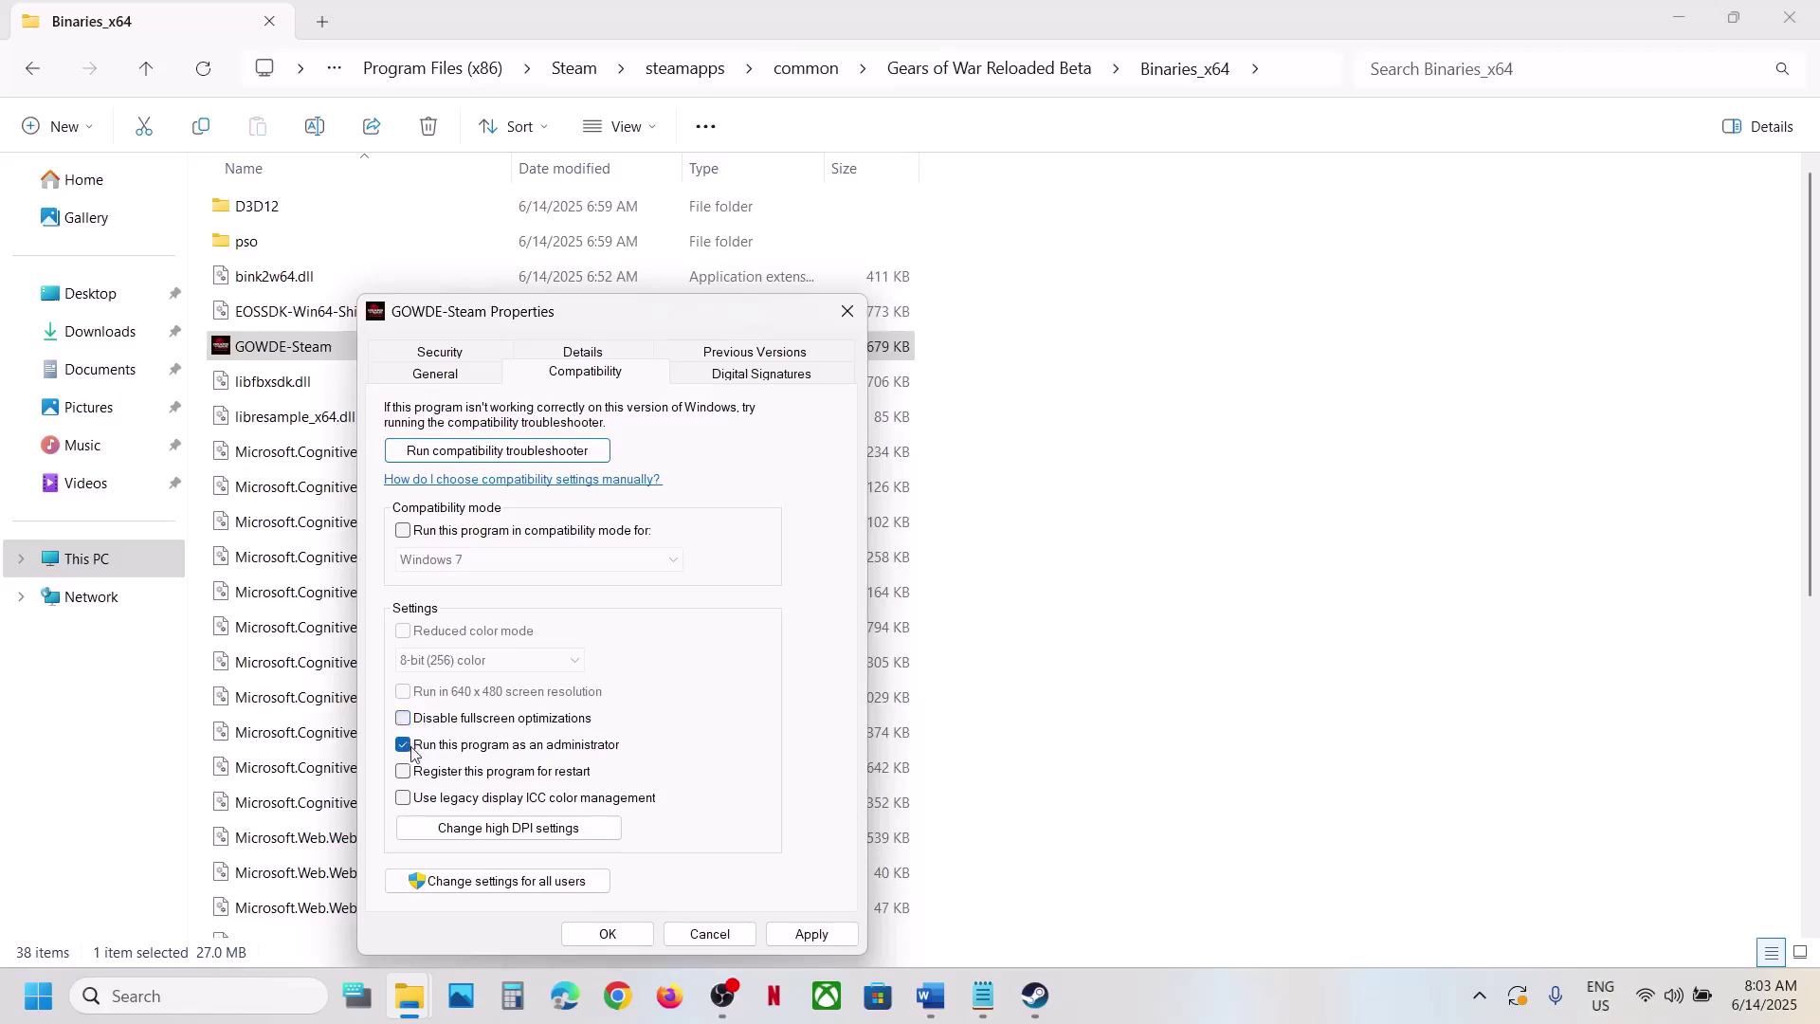
left_click(623, 937)
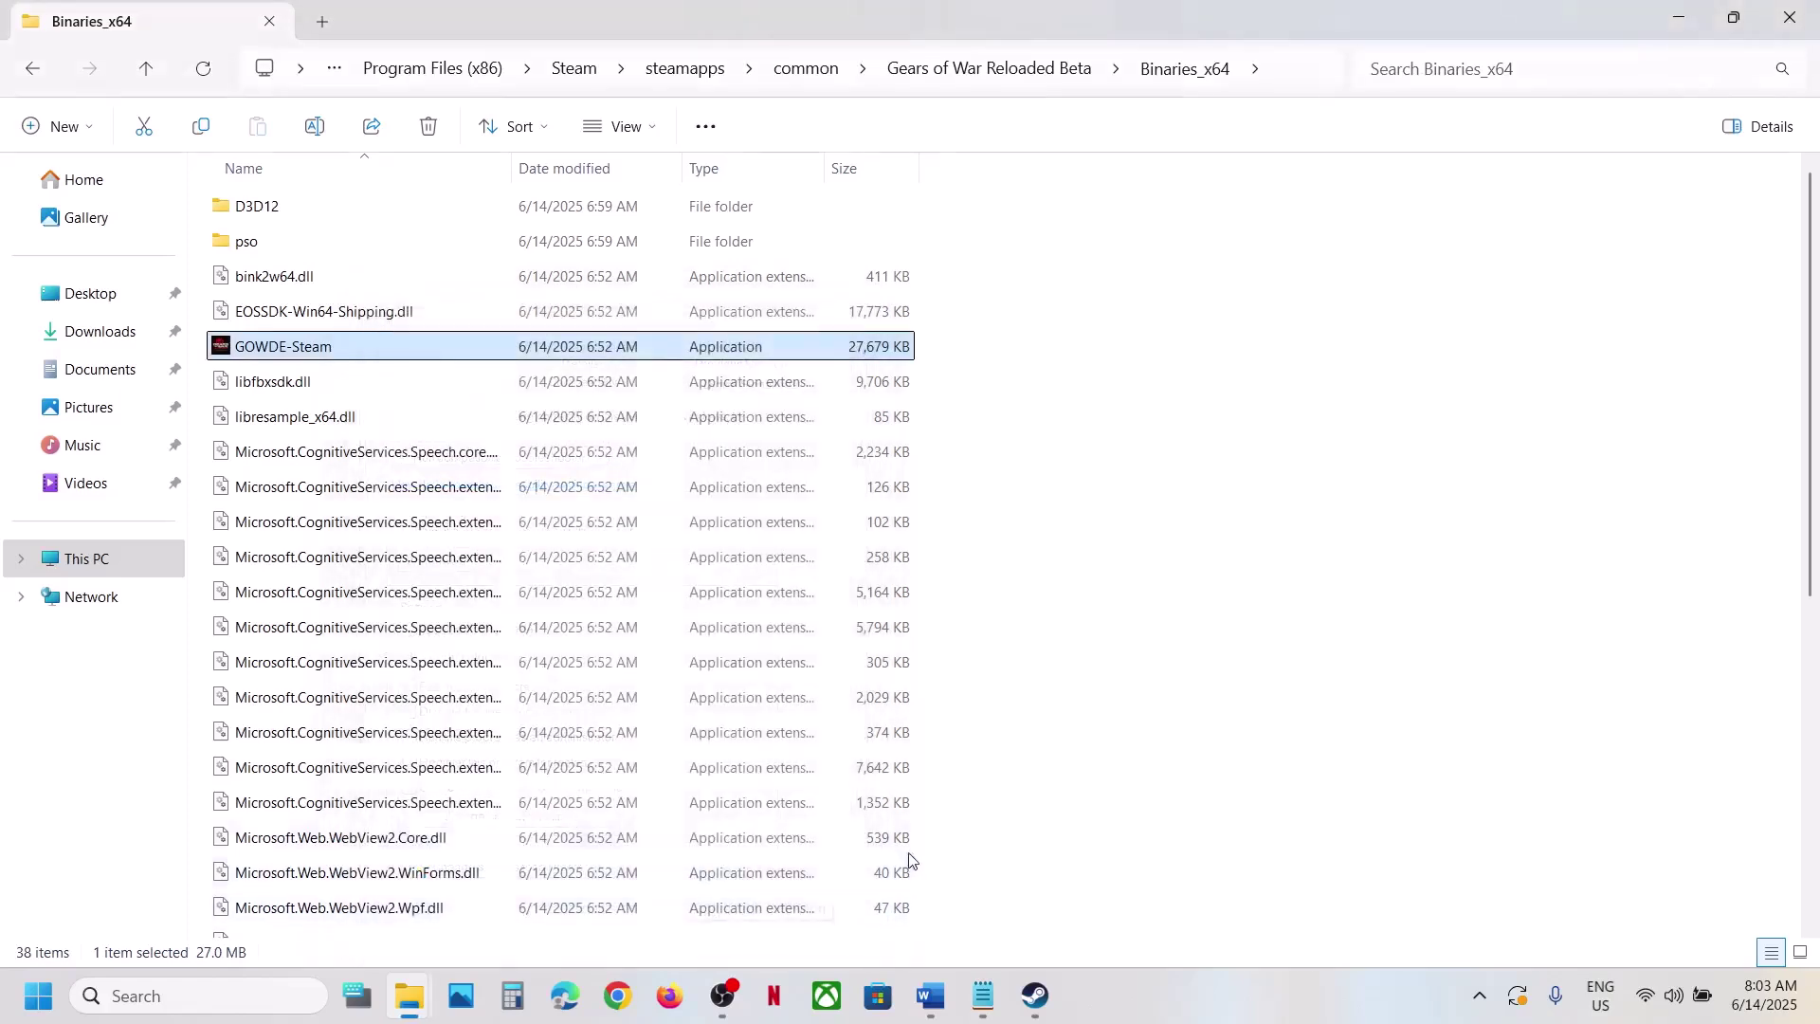
Switch to the Word notes and highlight the Step 3 instruction on allowing the game exe through antivirus, Windows Security and firewall
left_click(932, 993)
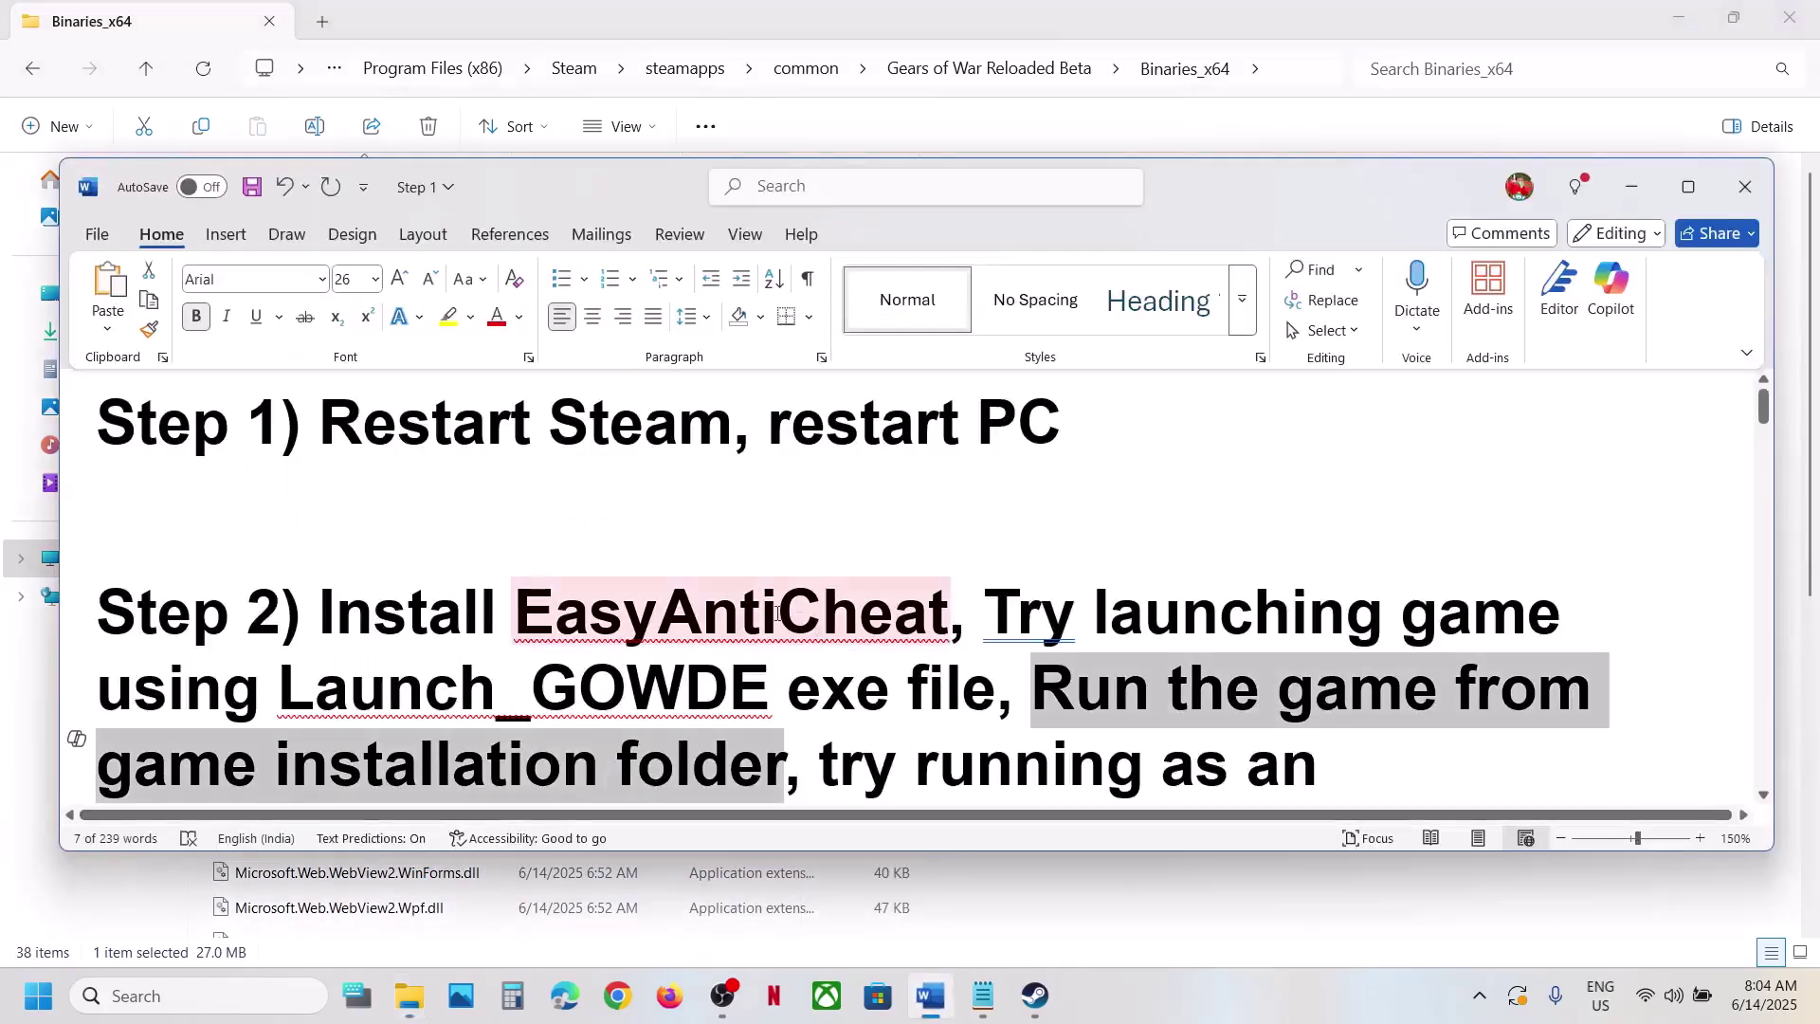
scroll(776, 613, "down", 5)
scroll(777, 612, "down", 3)
scroll(413, 603, "up", 2)
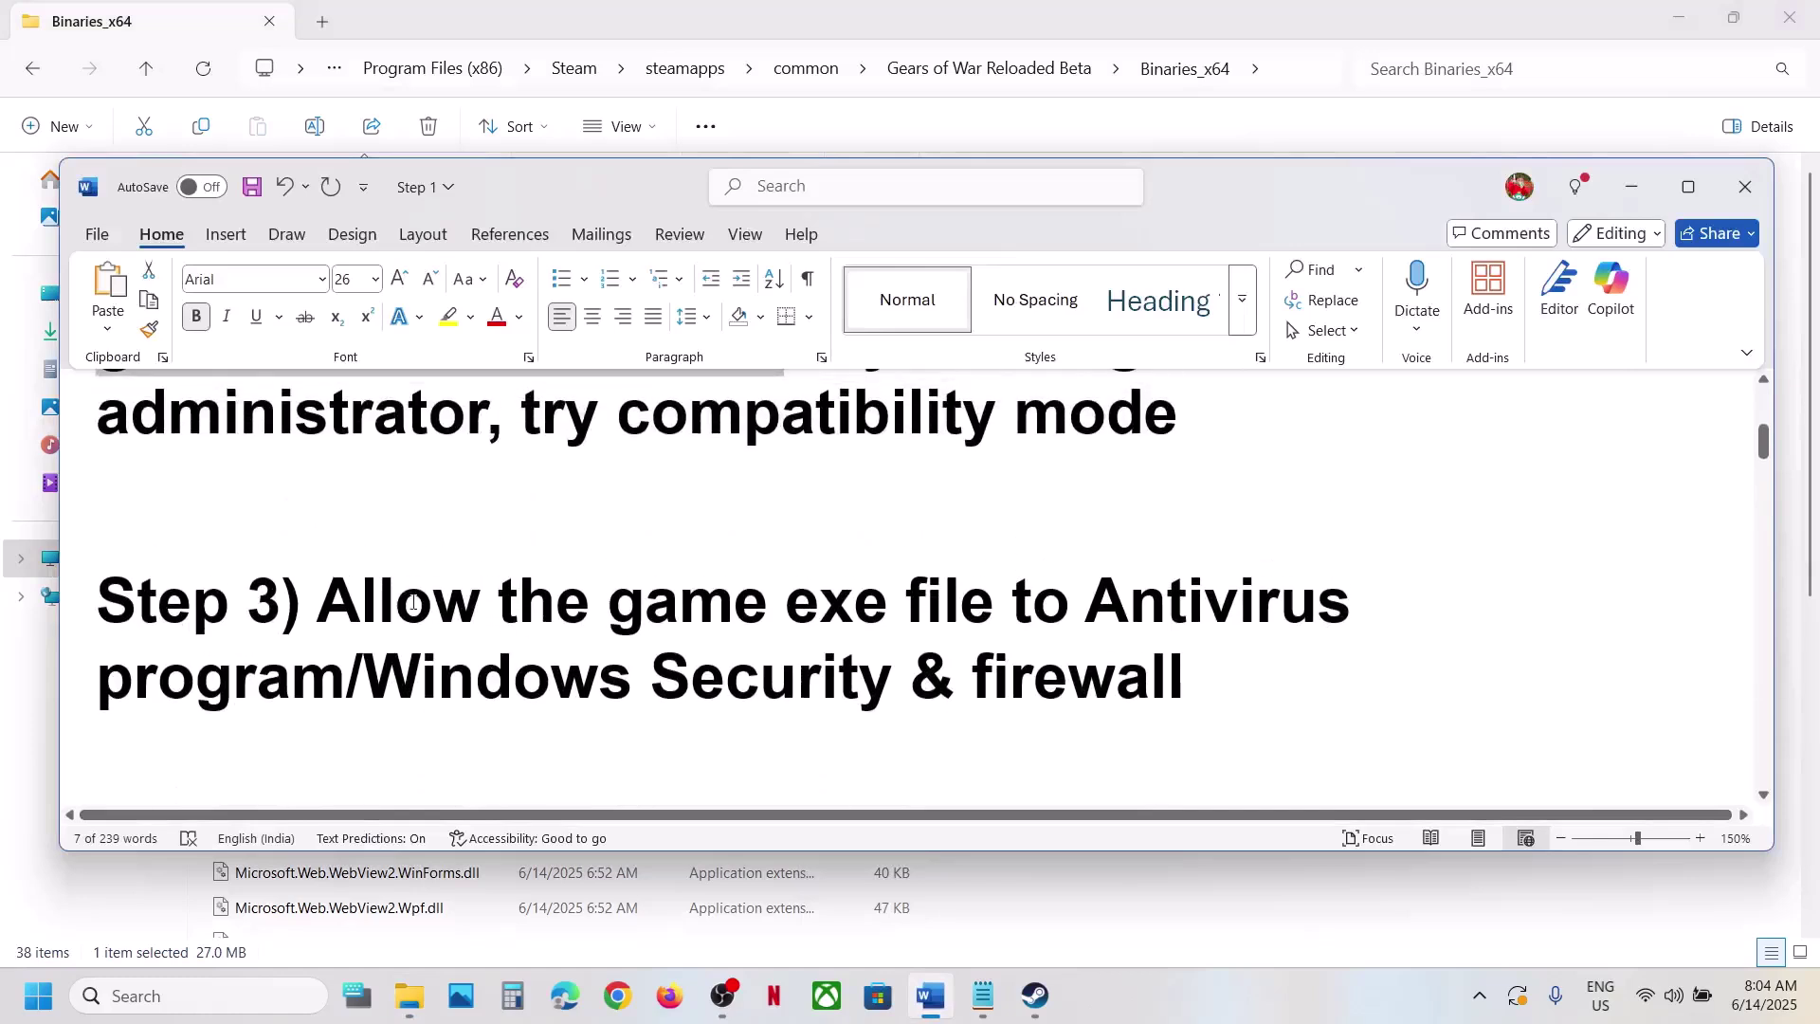
left_click_drag(336, 605, 358, 679)
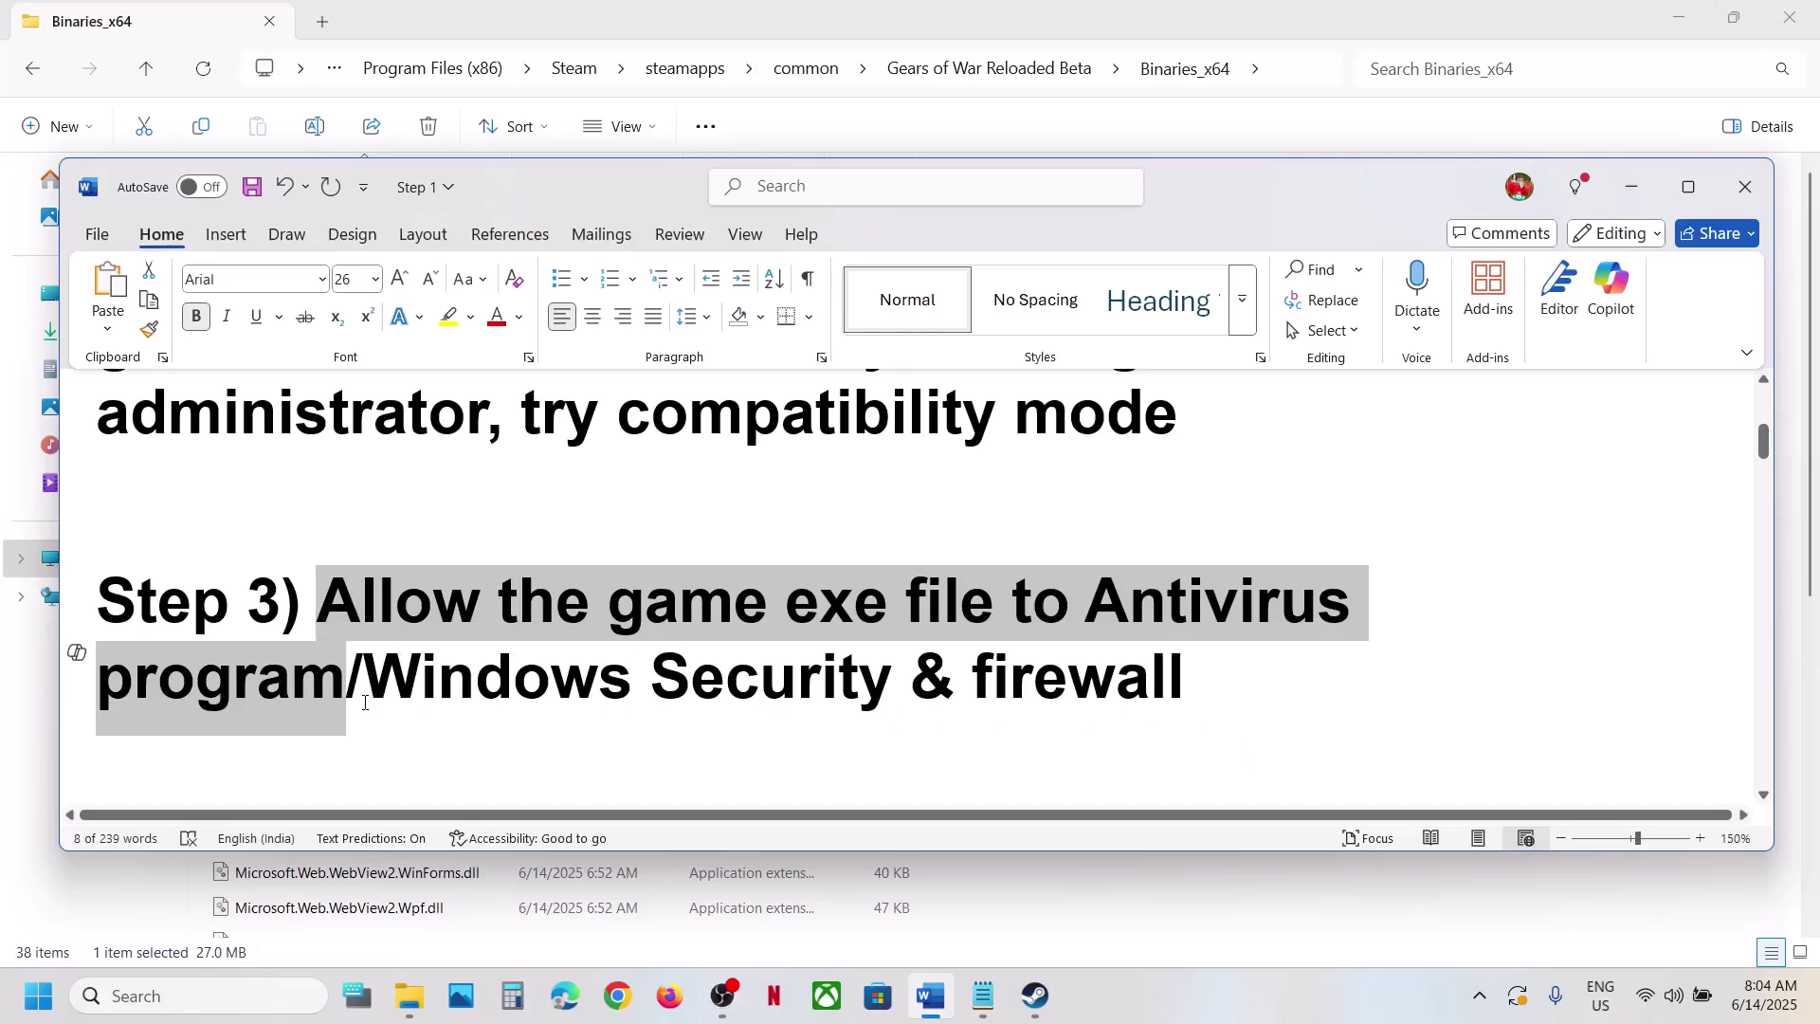
left_click_drag(365, 697, 1189, 722)
Open the Controlled folder access allowed-apps list under ransomware protection in Windows Security, granting the administrator permission
key("super+i")
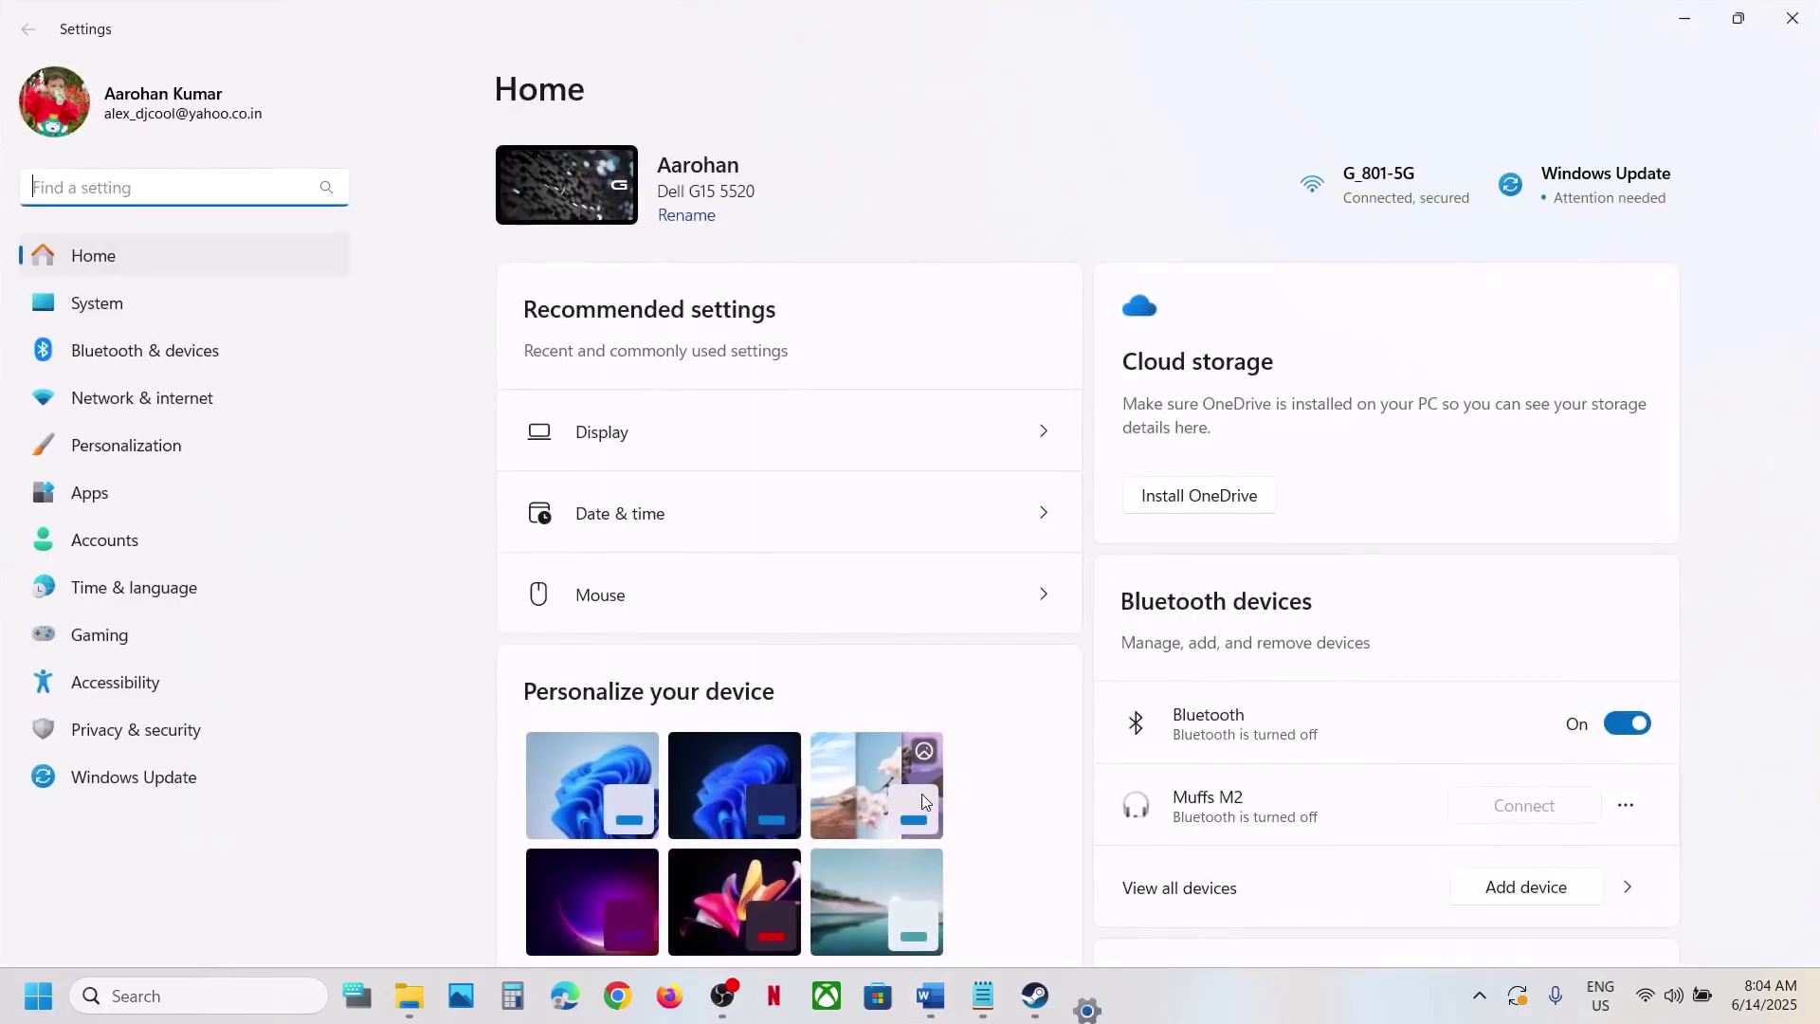
left_click(185, 743)
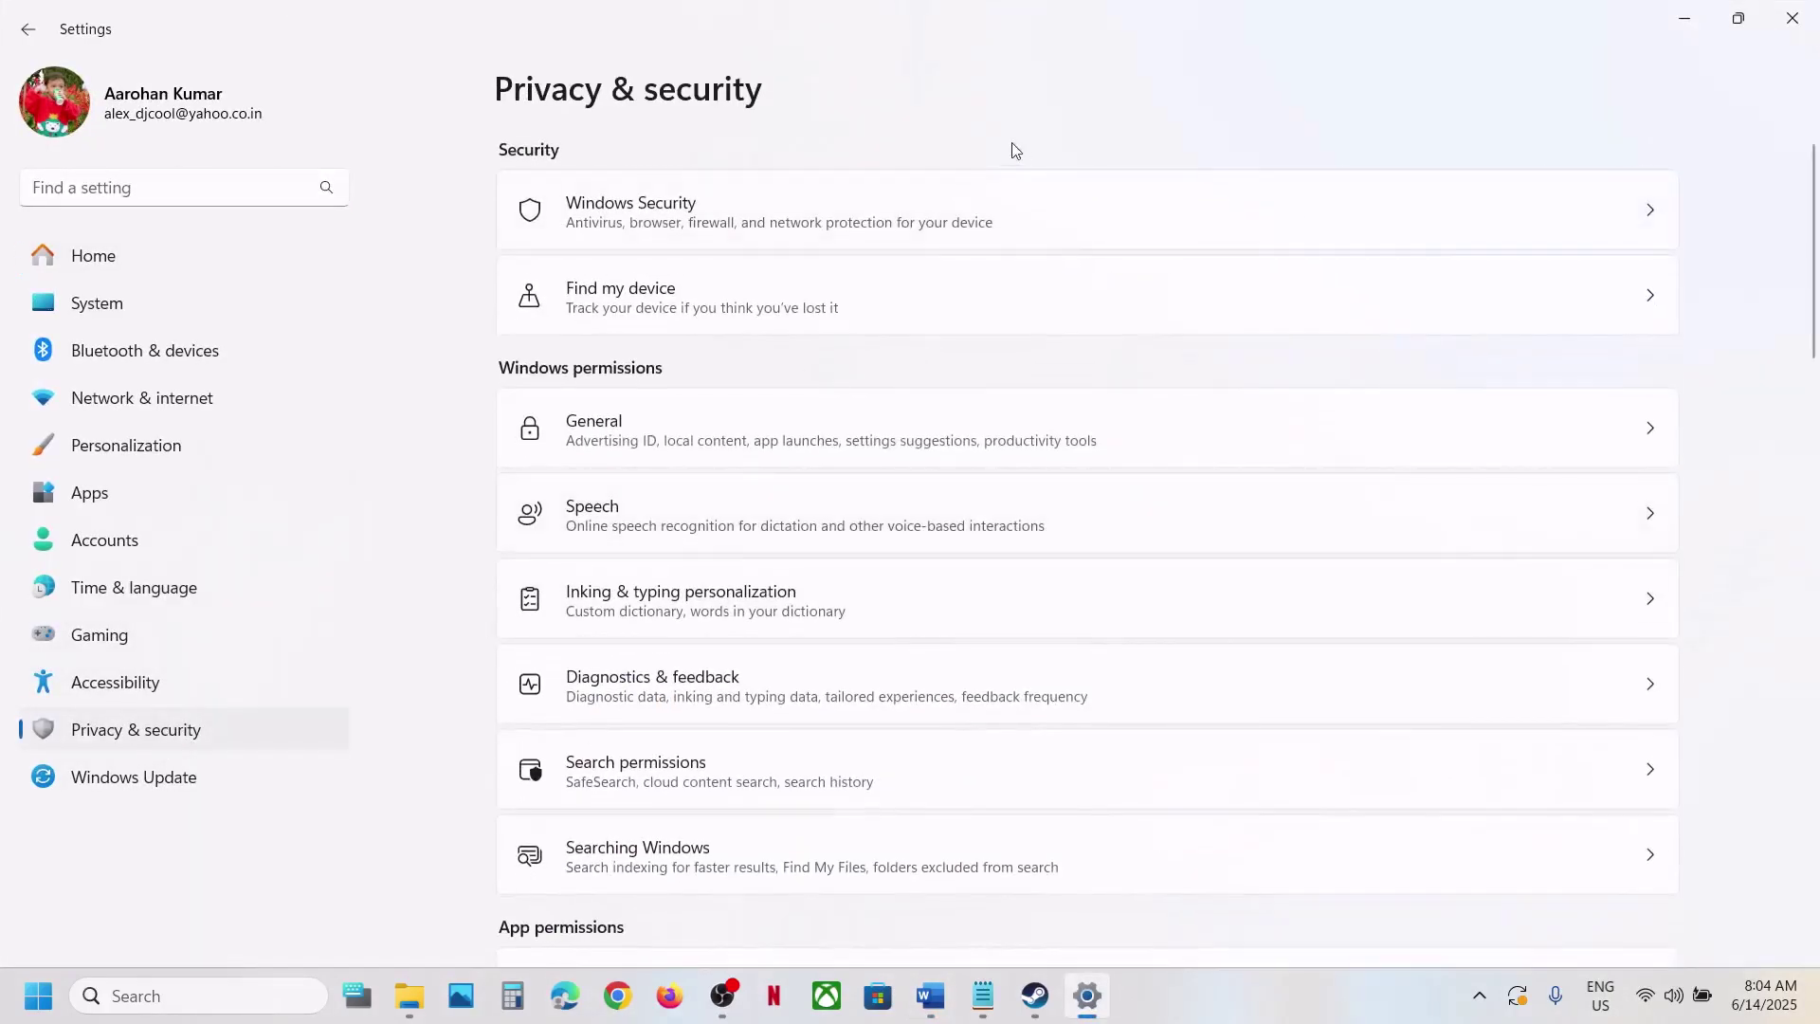
left_click(785, 224)
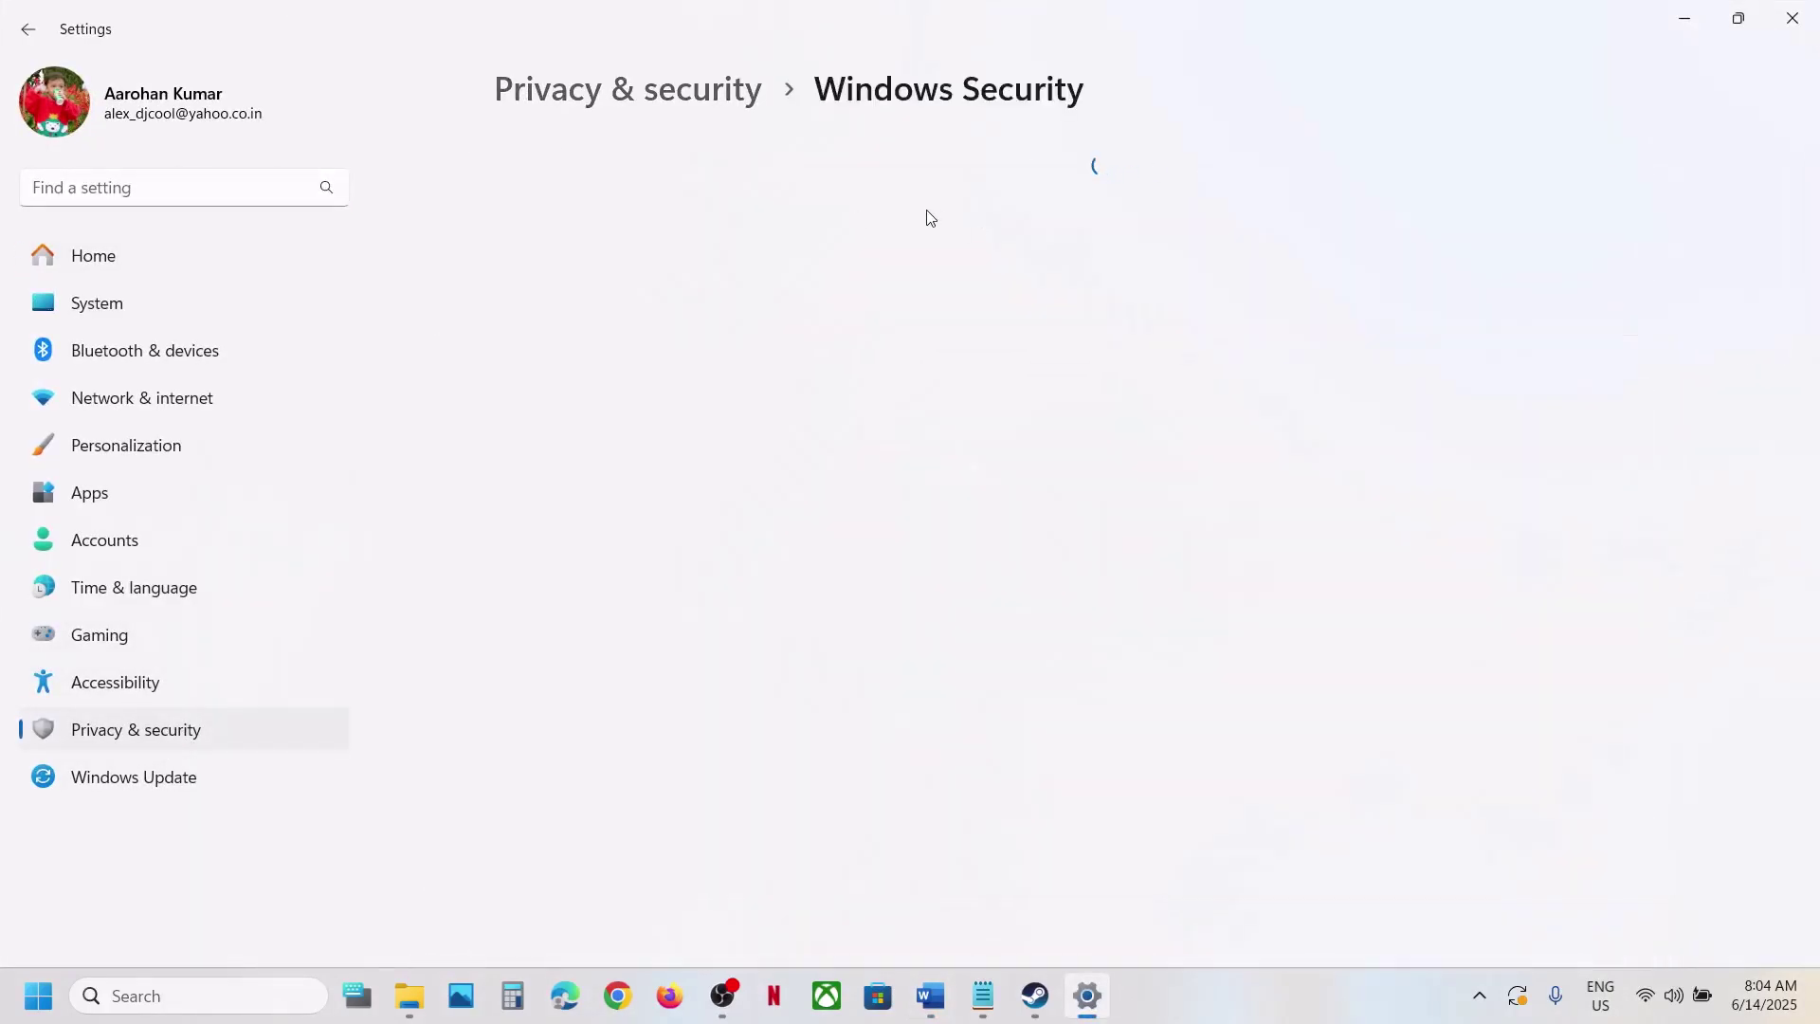
left_click(616, 372)
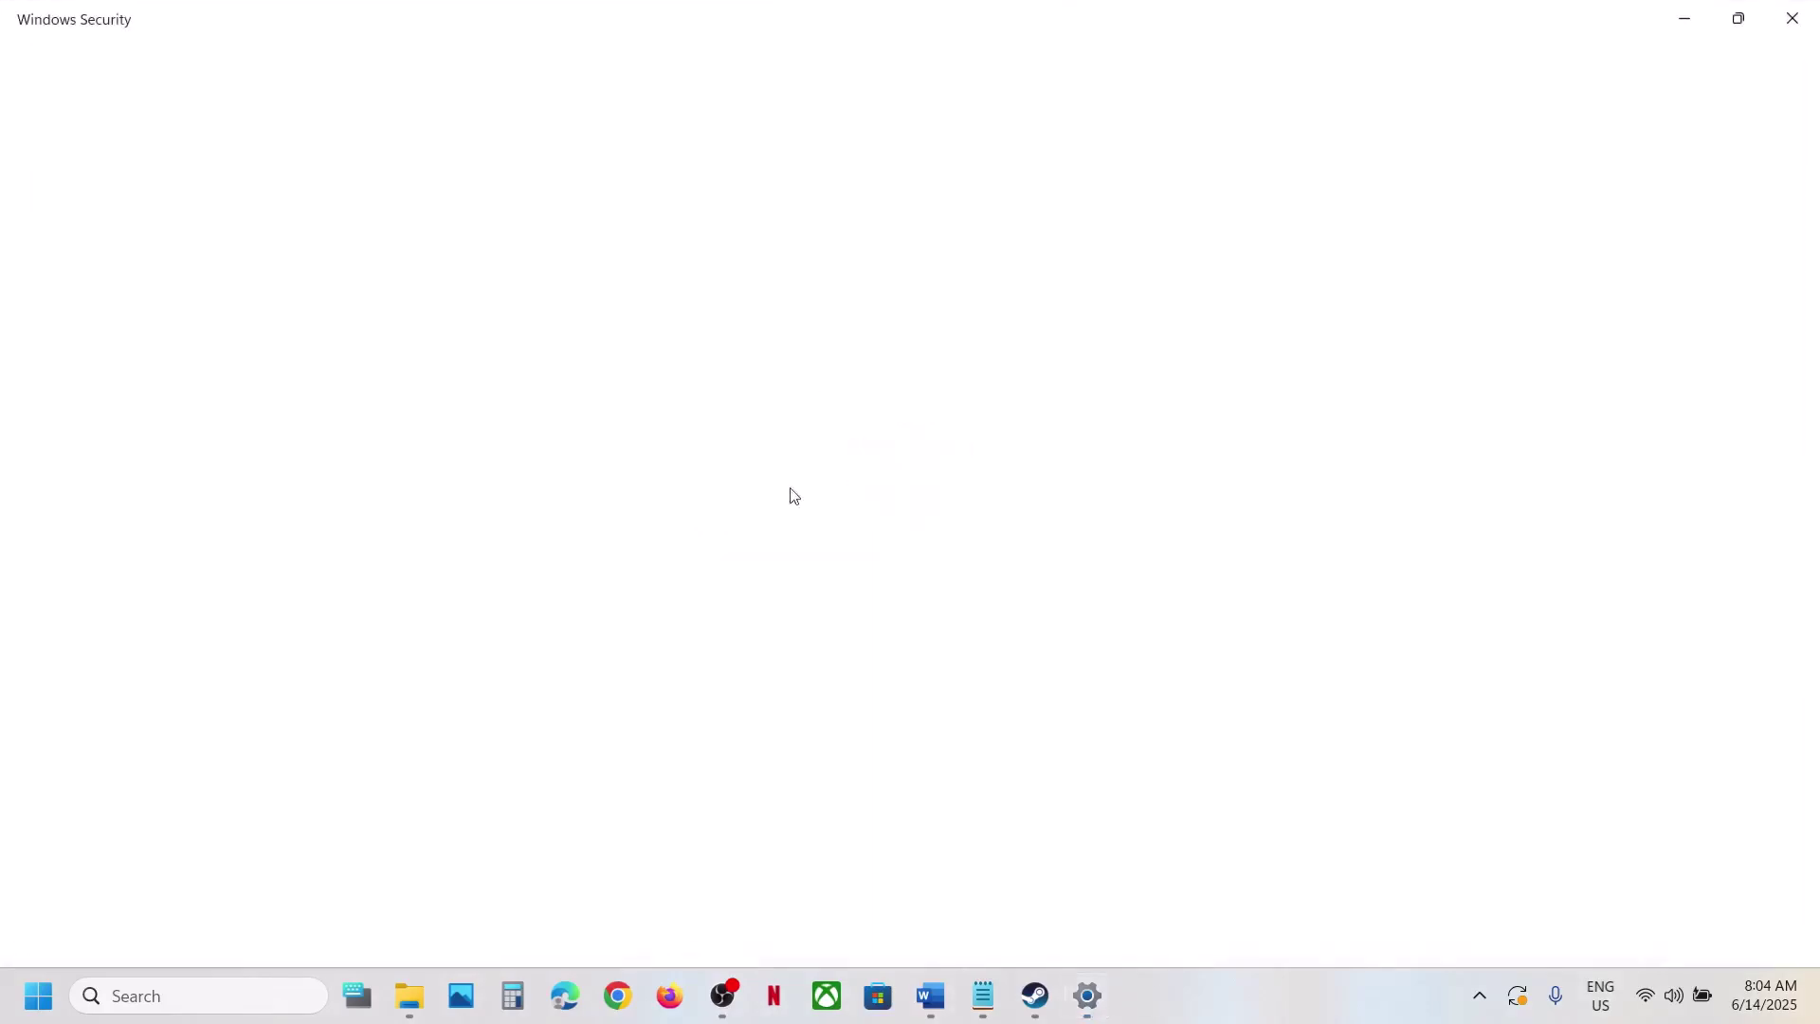
scroll(692, 786, "down", 3)
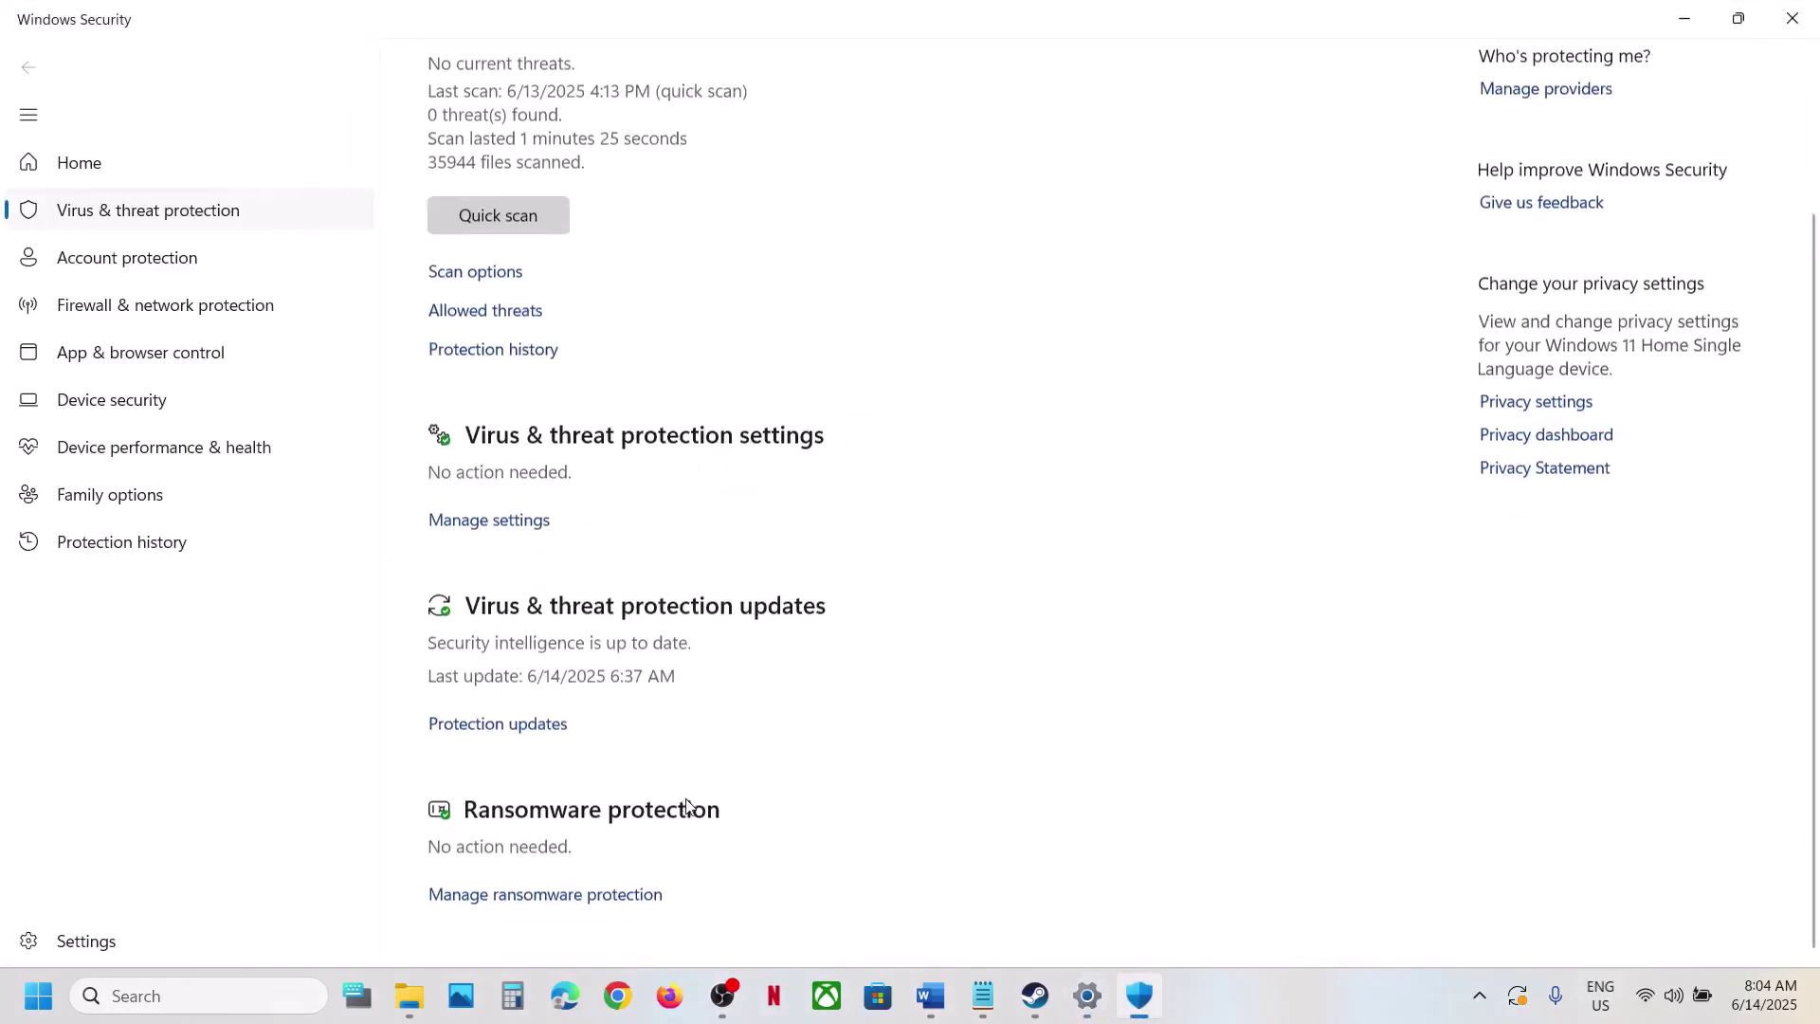
left_click(607, 904)
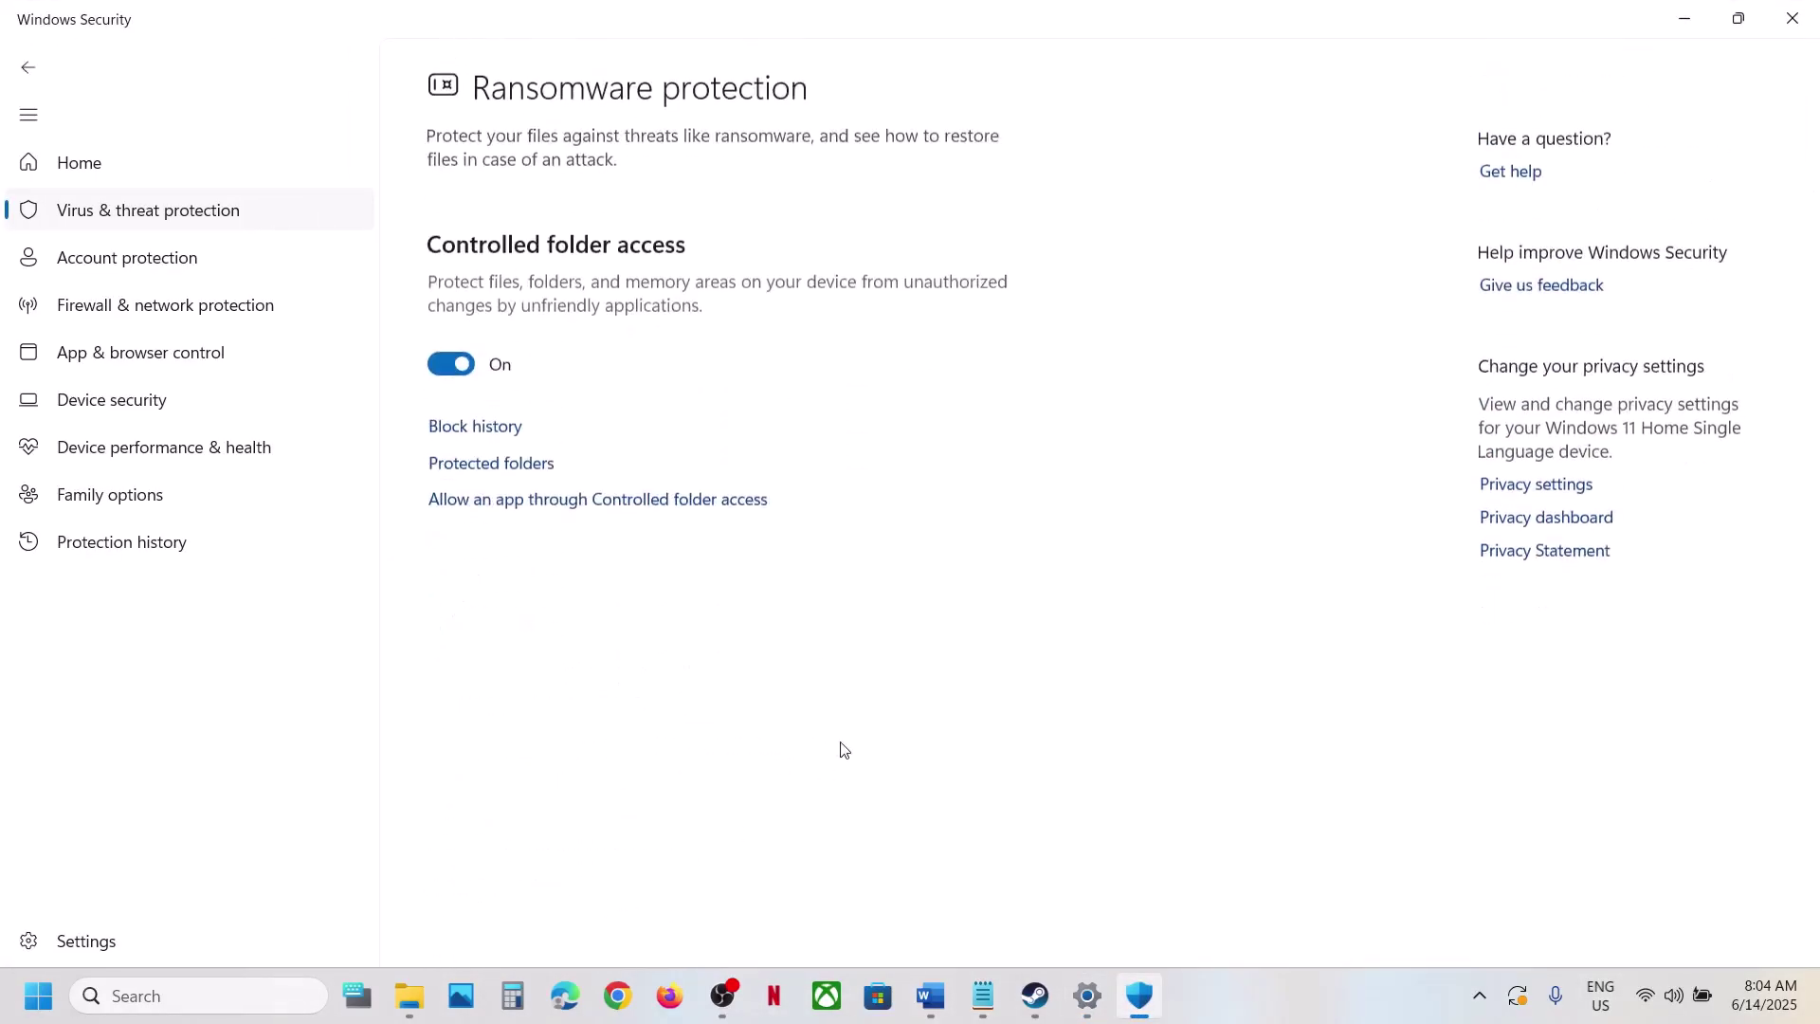
left_click(576, 500)
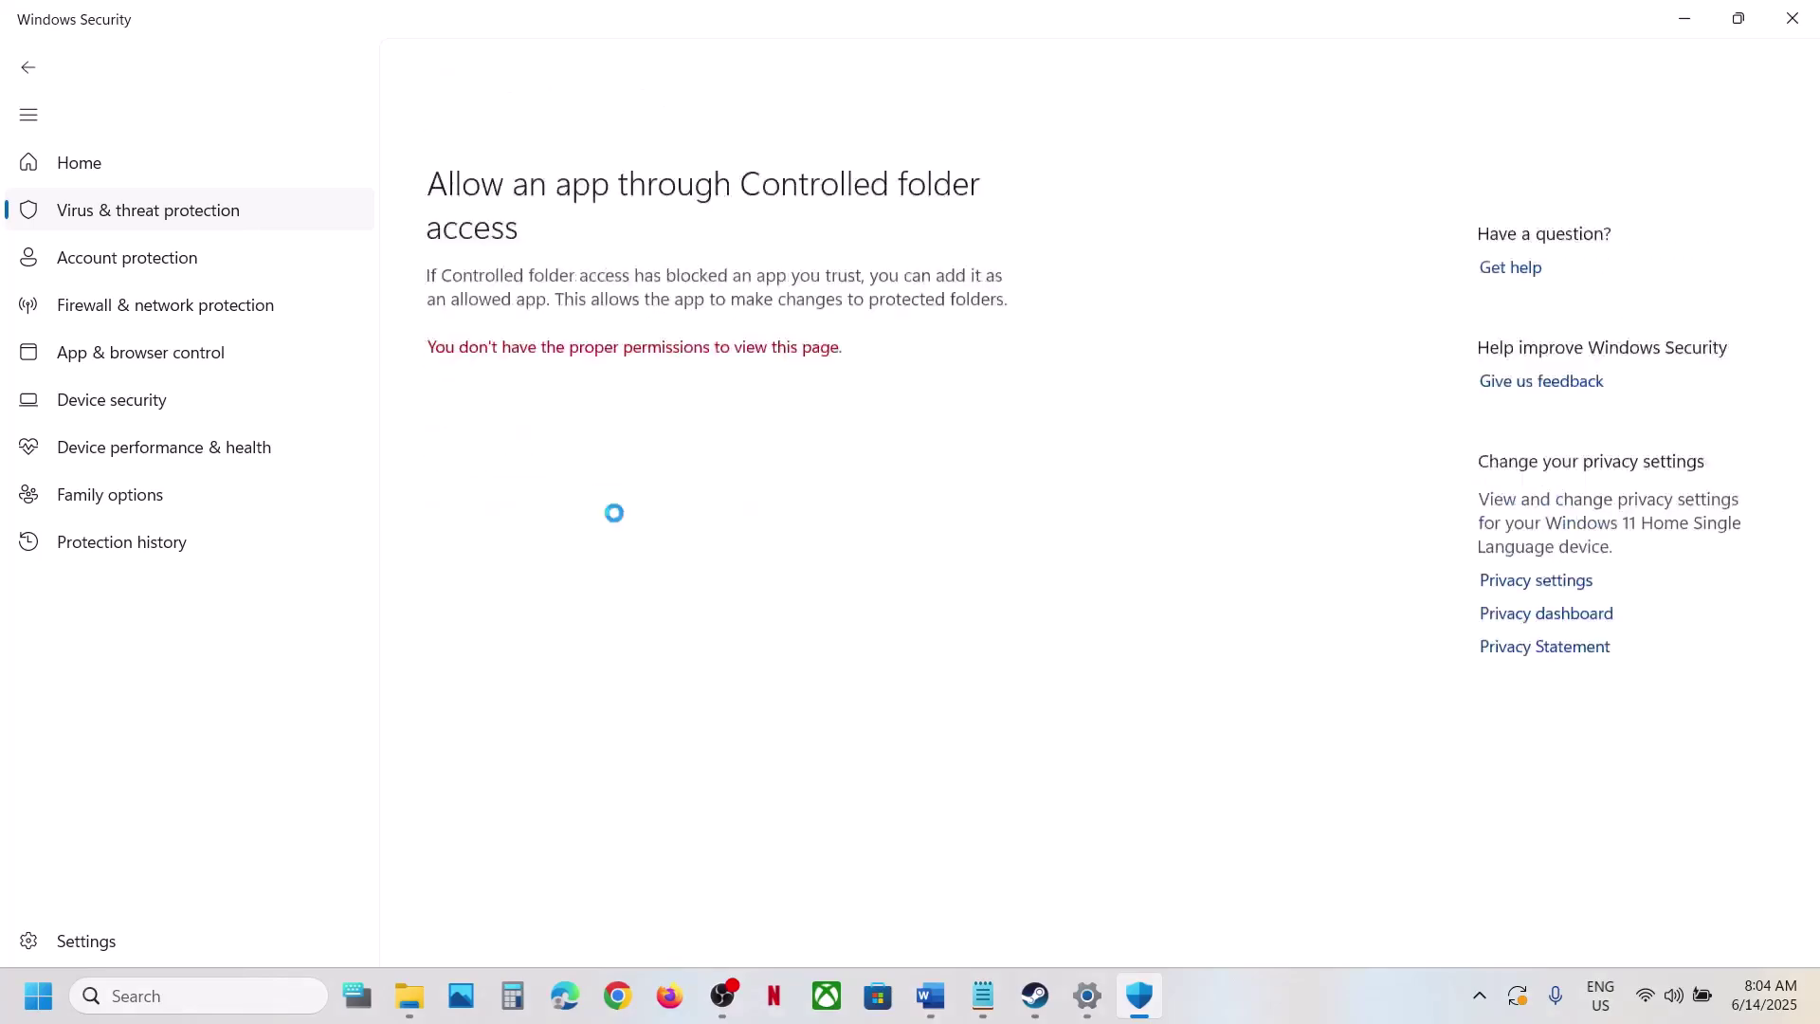
left_click(754, 694)
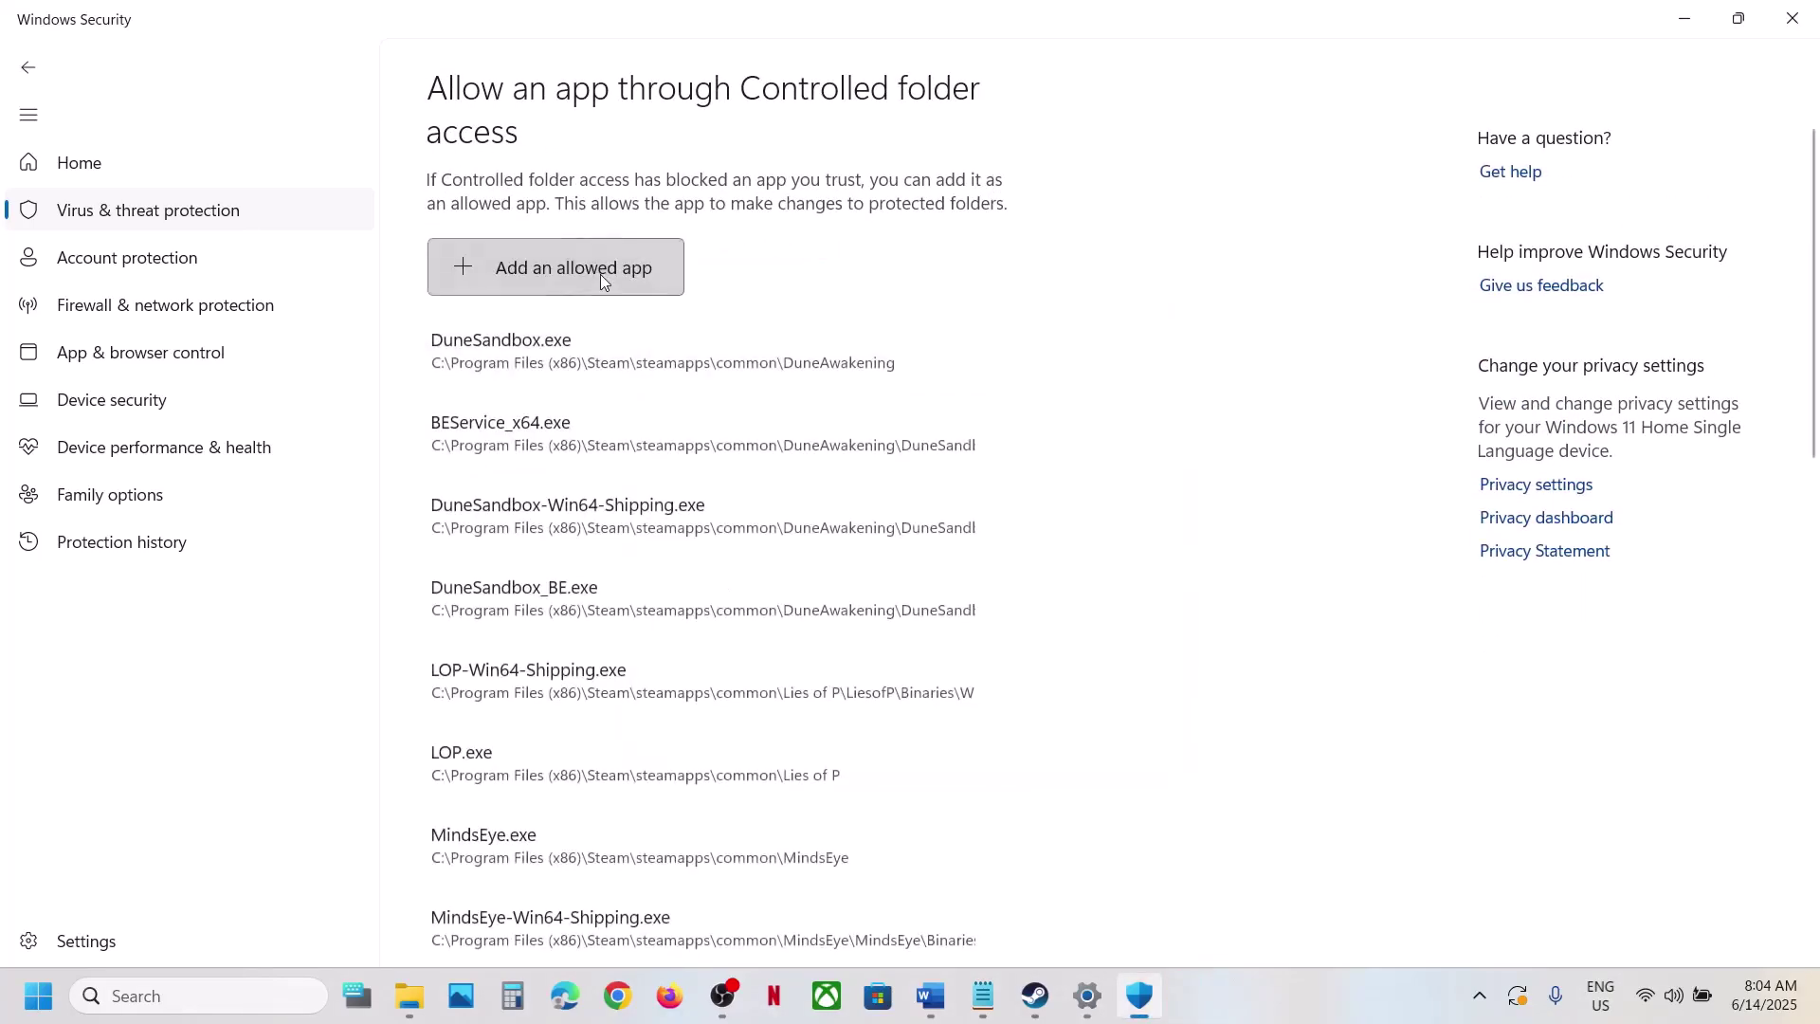
Add Launch_GOWDE from the Gears of War Reloaded Beta folder in steamapps\common as an allowed app for Controlled folder access
left_click(600, 275)
left_click(626, 368)
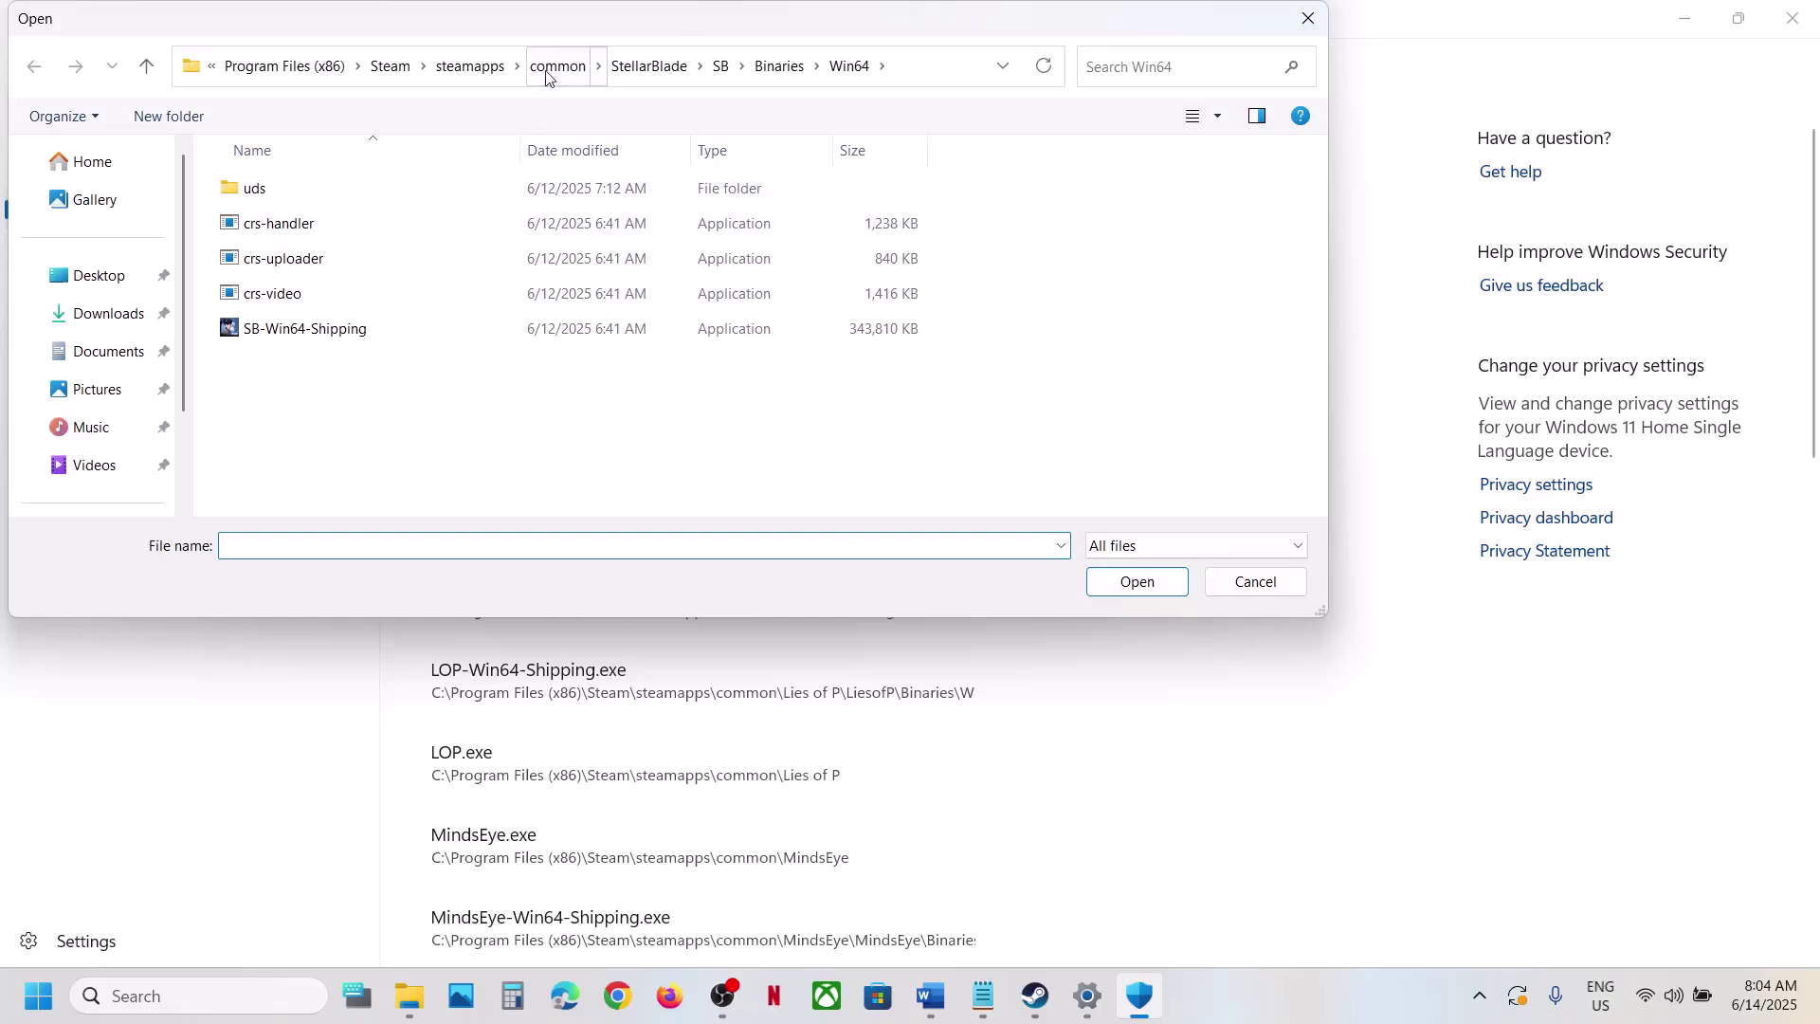
left_click(547, 73)
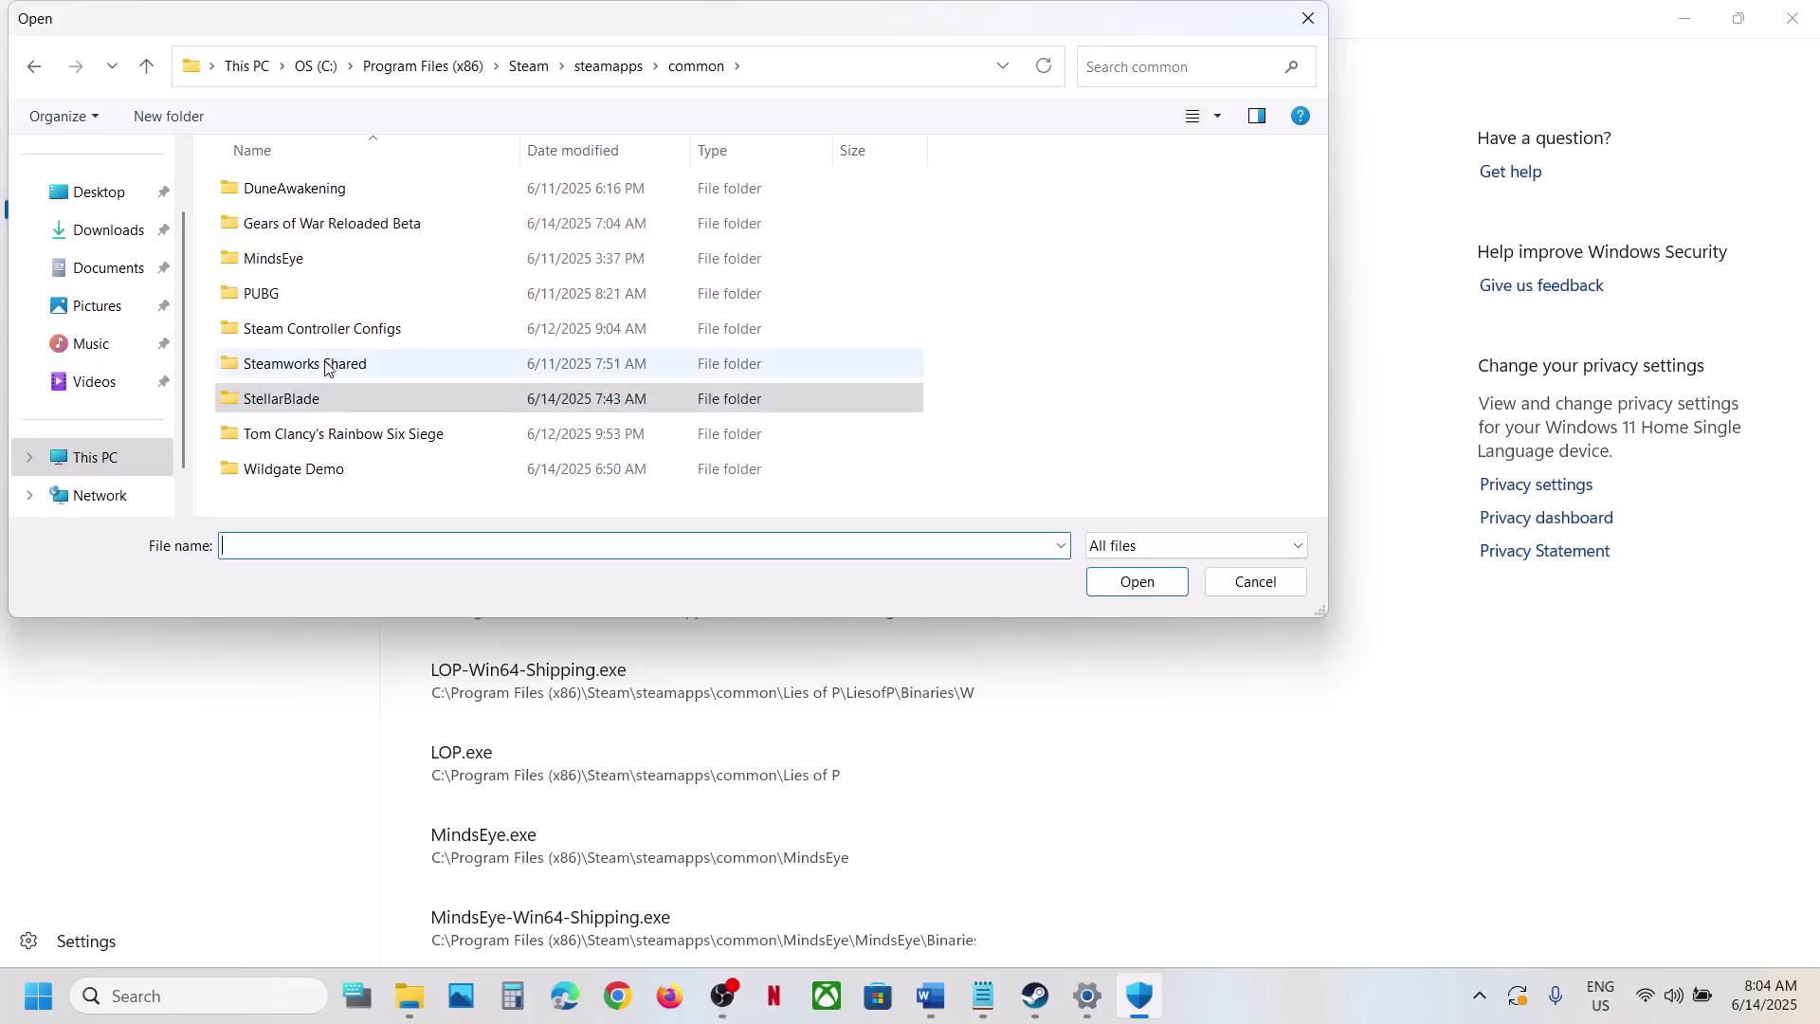
left_click(309, 481)
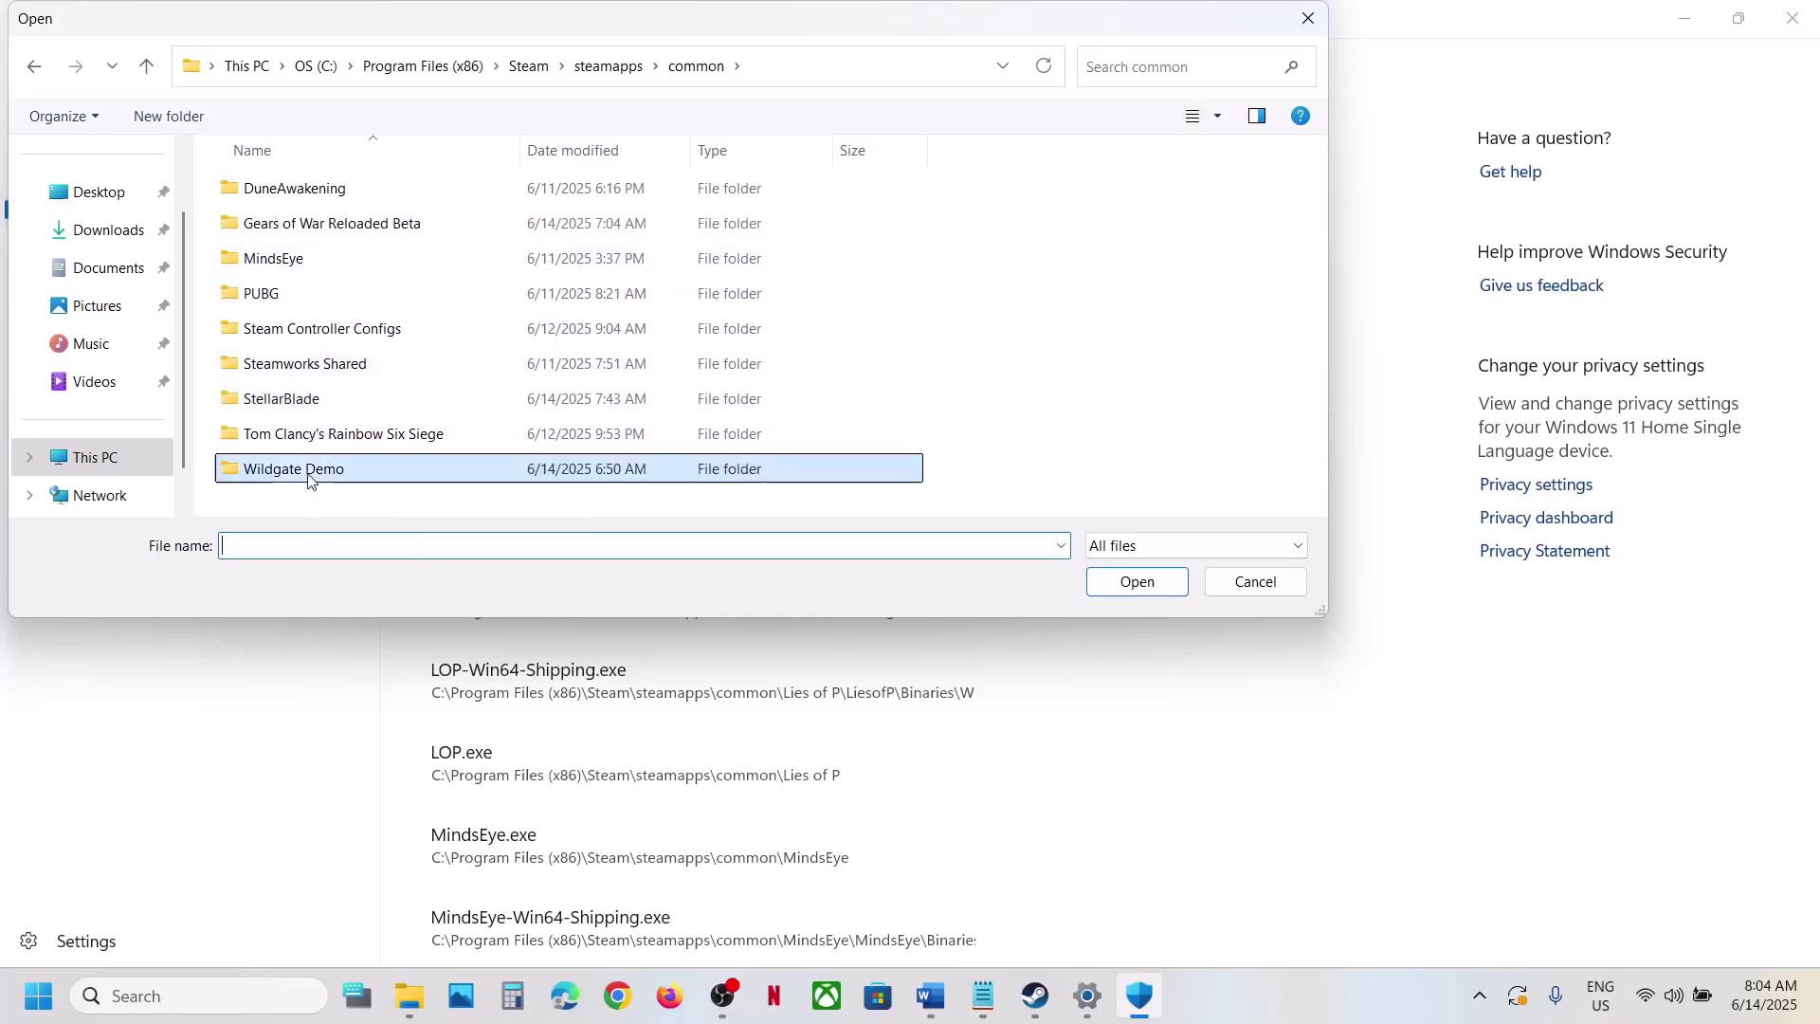
left_click(296, 368)
left_click(296, 331)
left_click(279, 246)
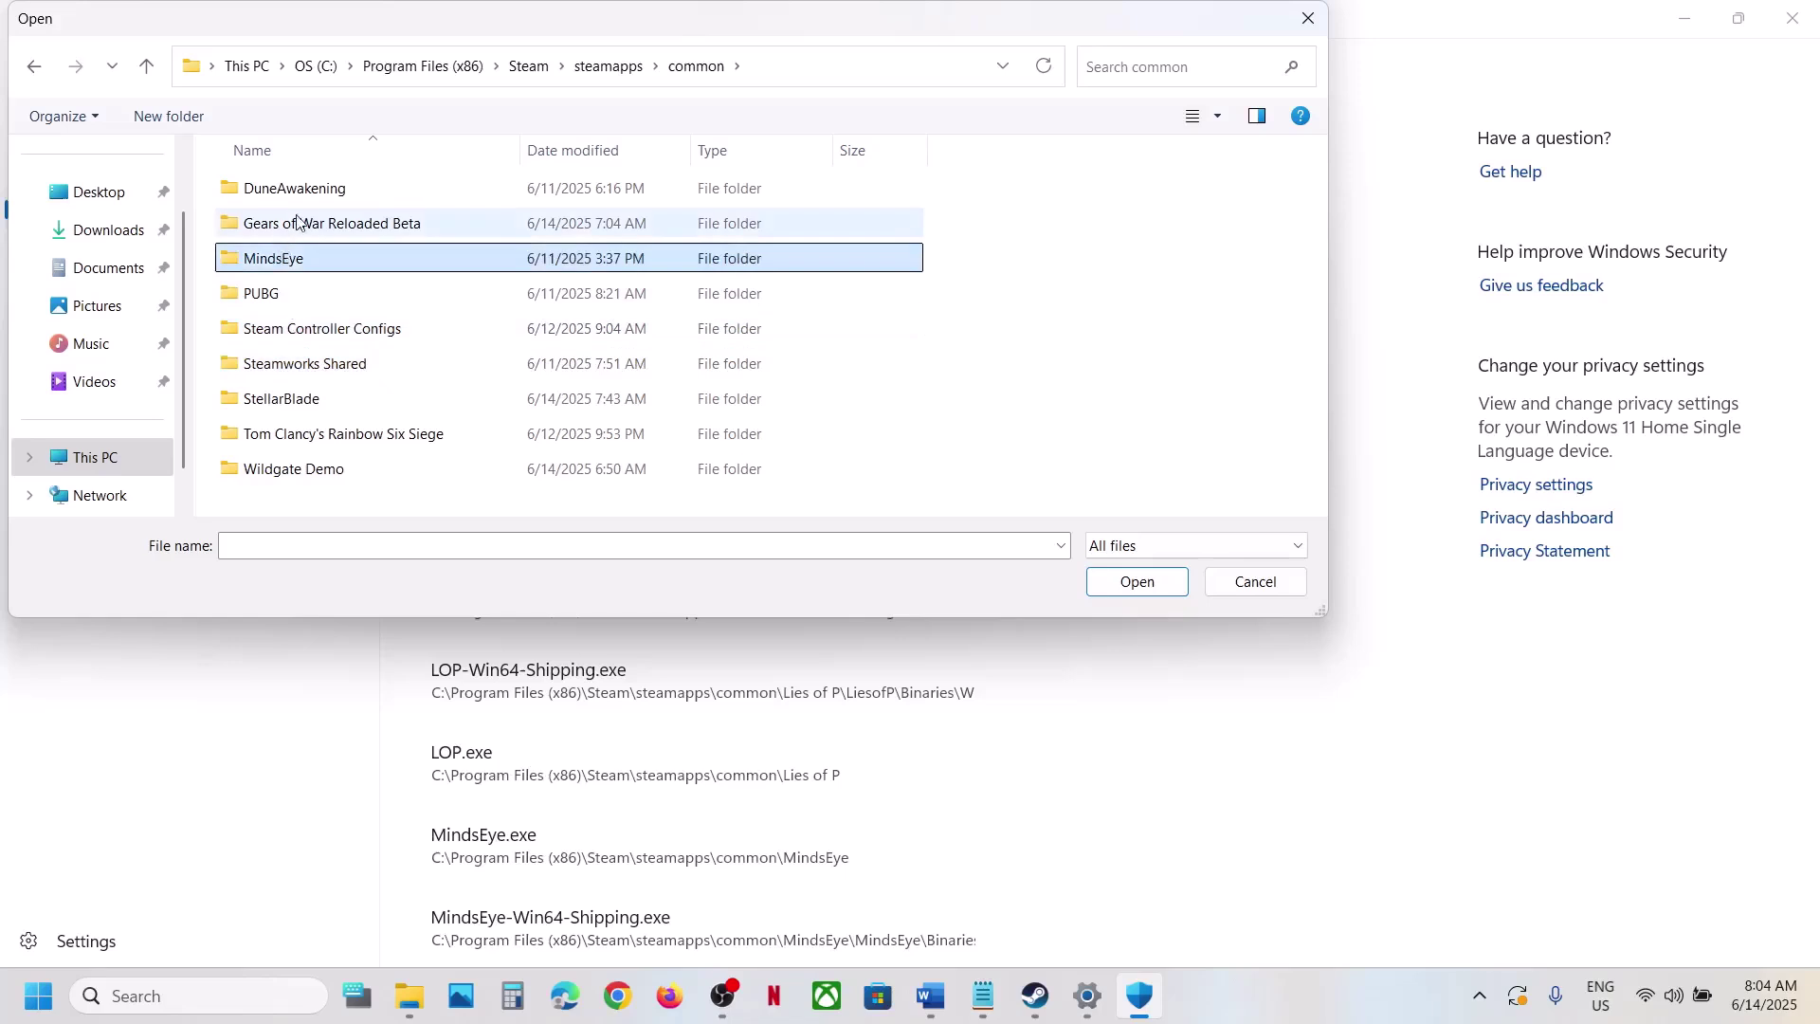
left_click(344, 220)
double_click(344, 220)
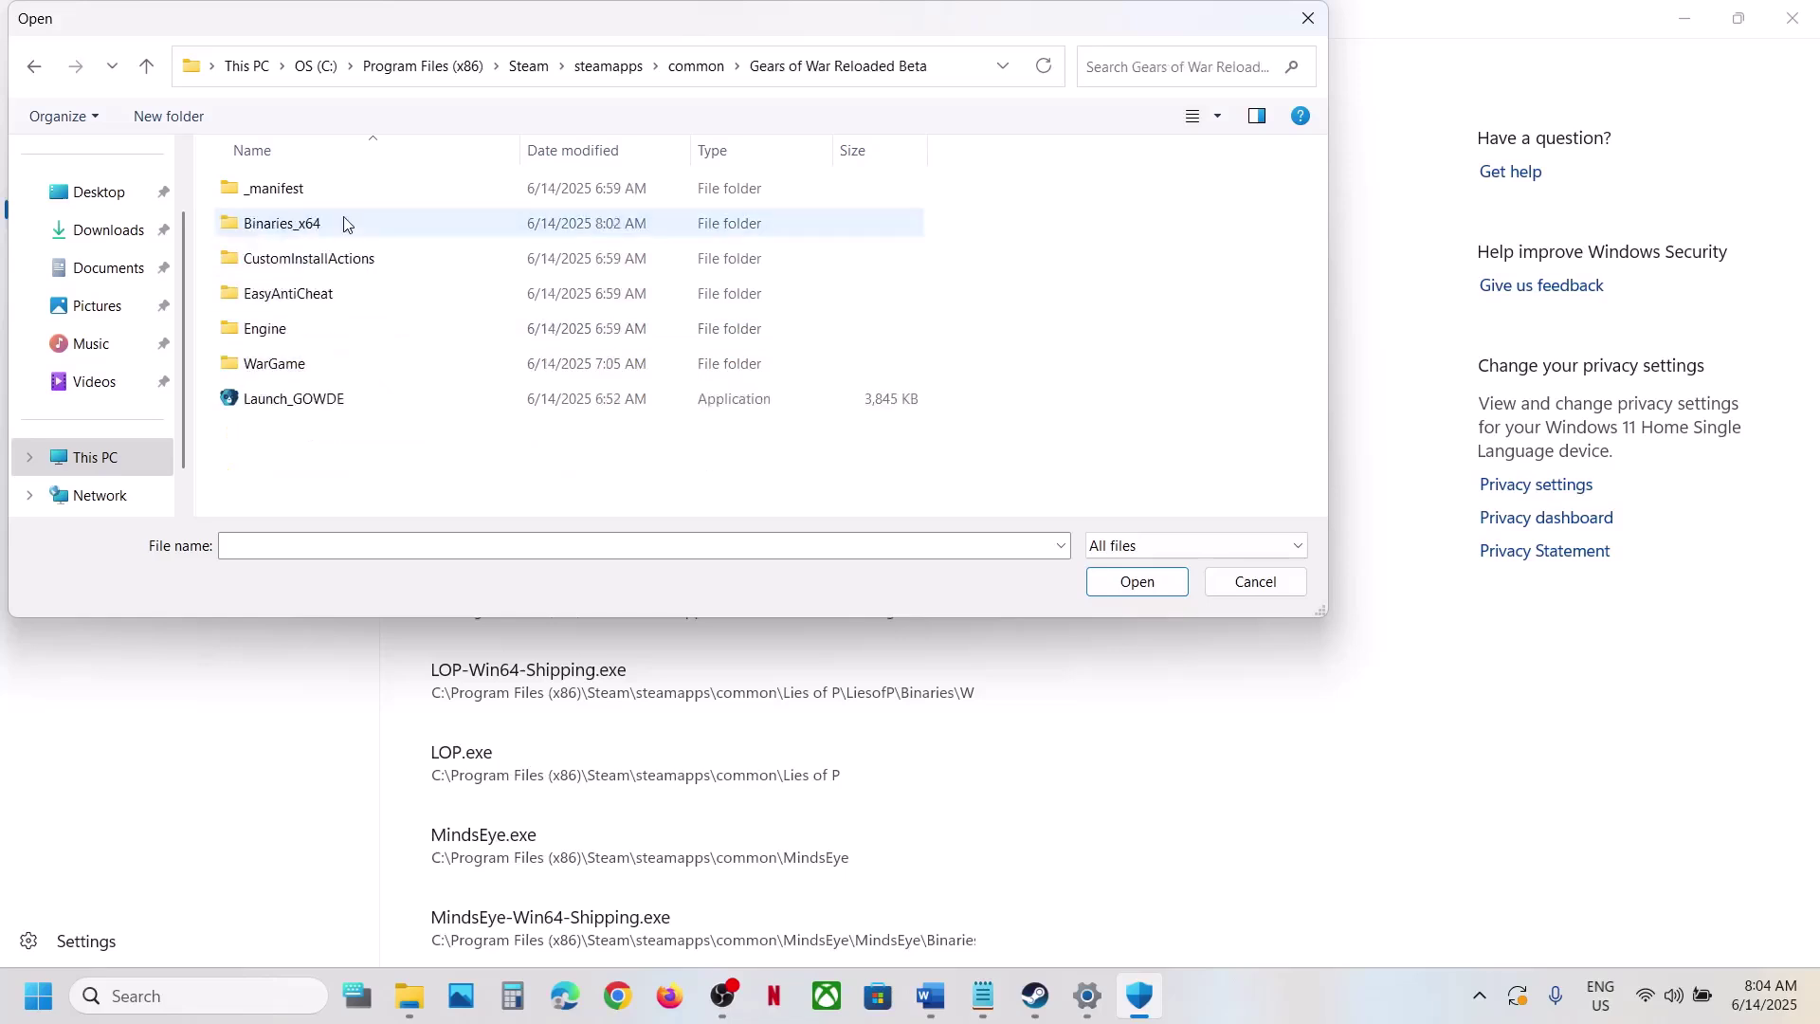
left_click(306, 399)
left_click(1151, 587)
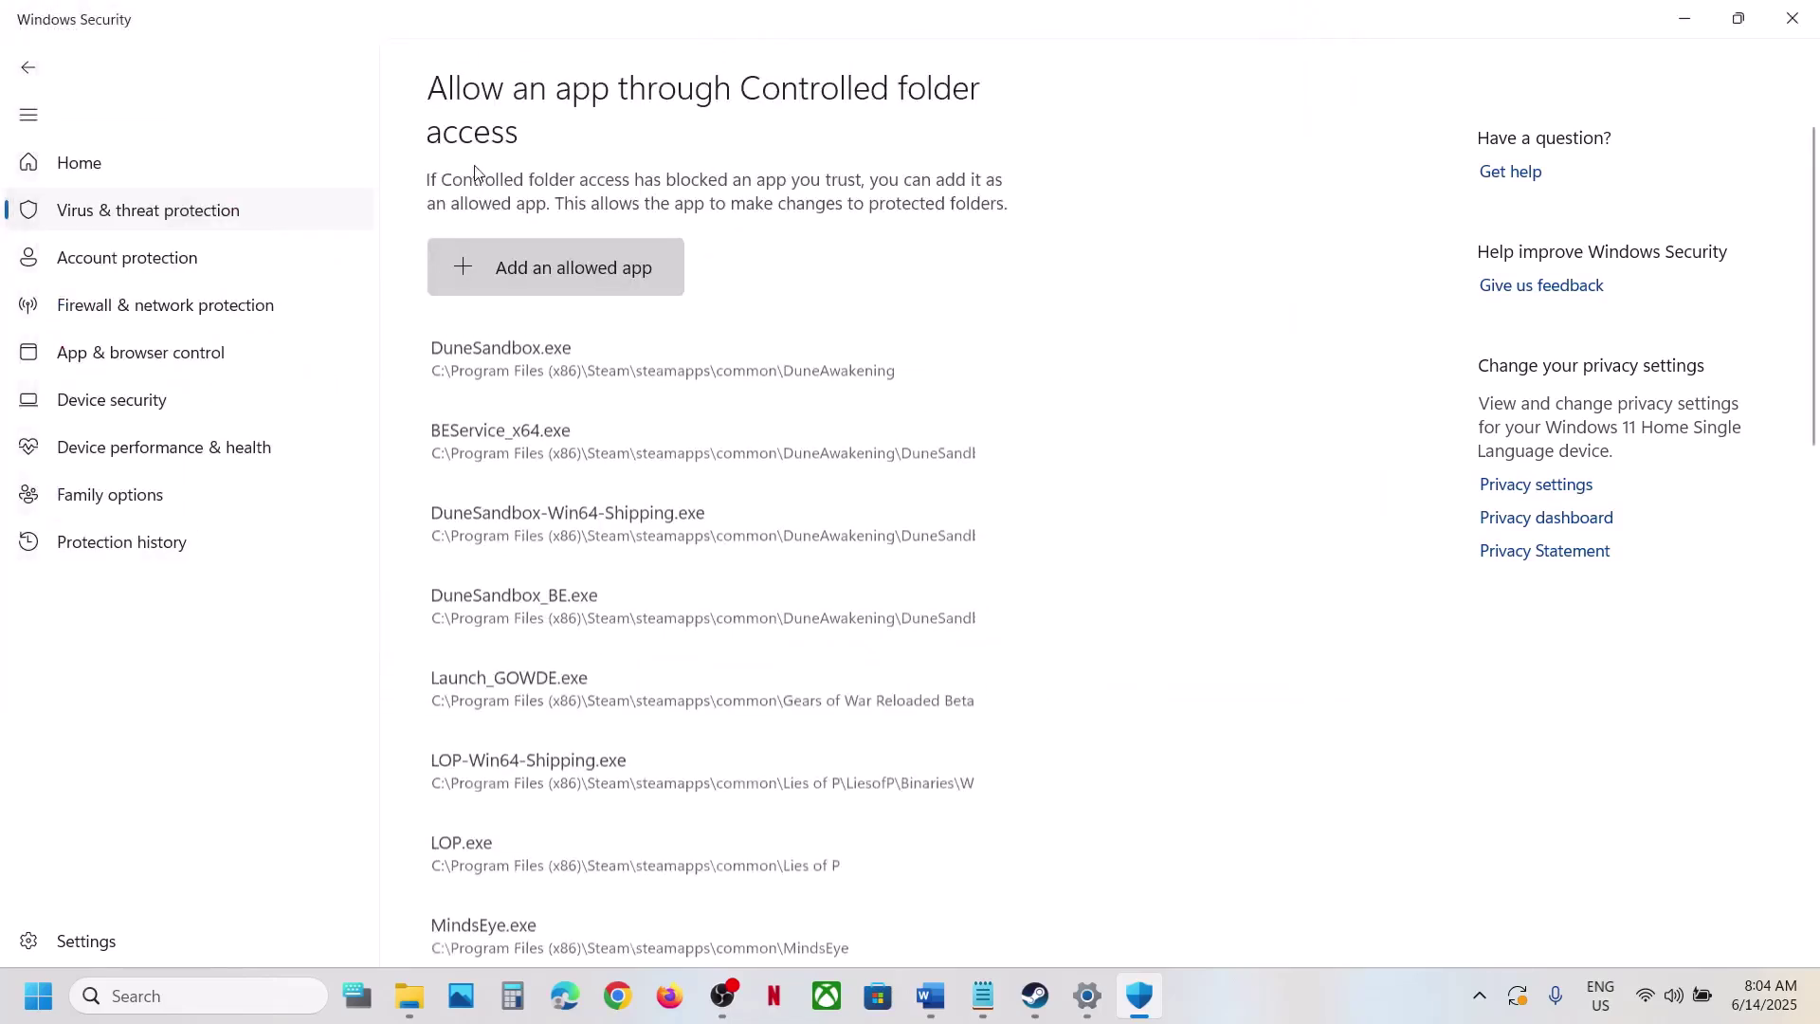
Add GOWDE-Steam from the game's Binaries_x64 folder as an allowed app for Controlled folder access
left_click(550, 254)
left_click(531, 363)
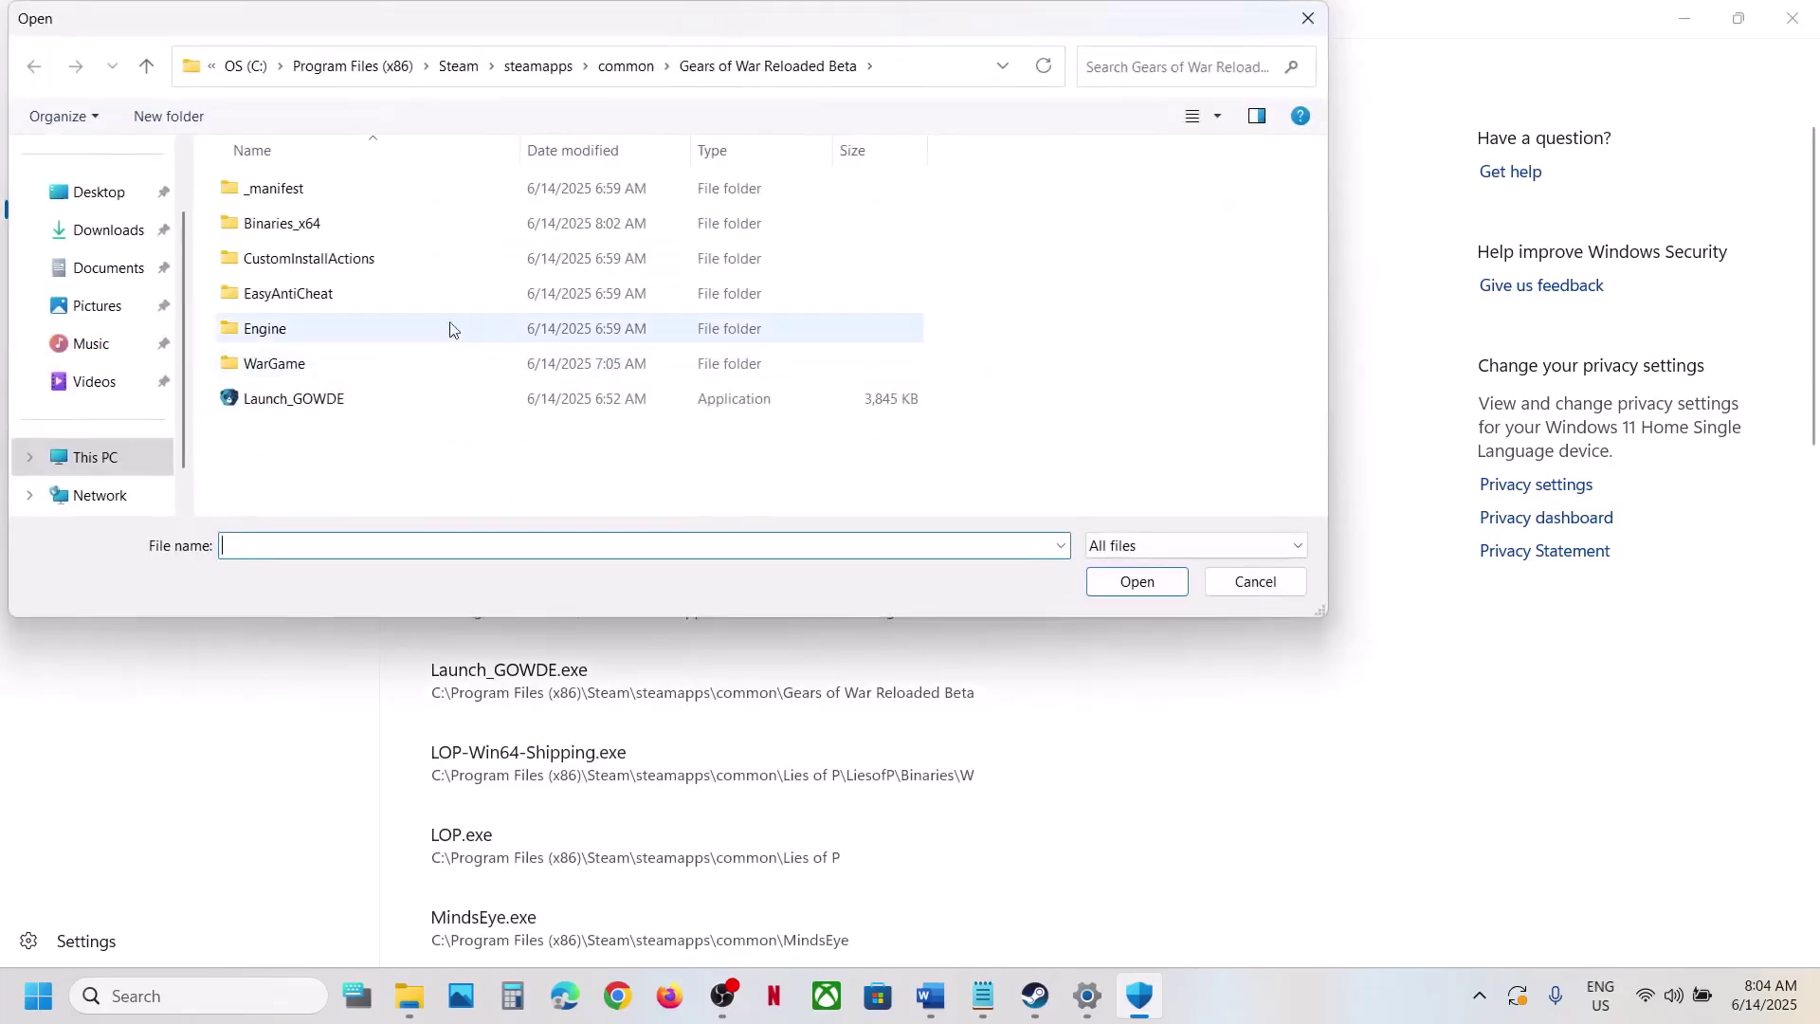
double_click(309, 235)
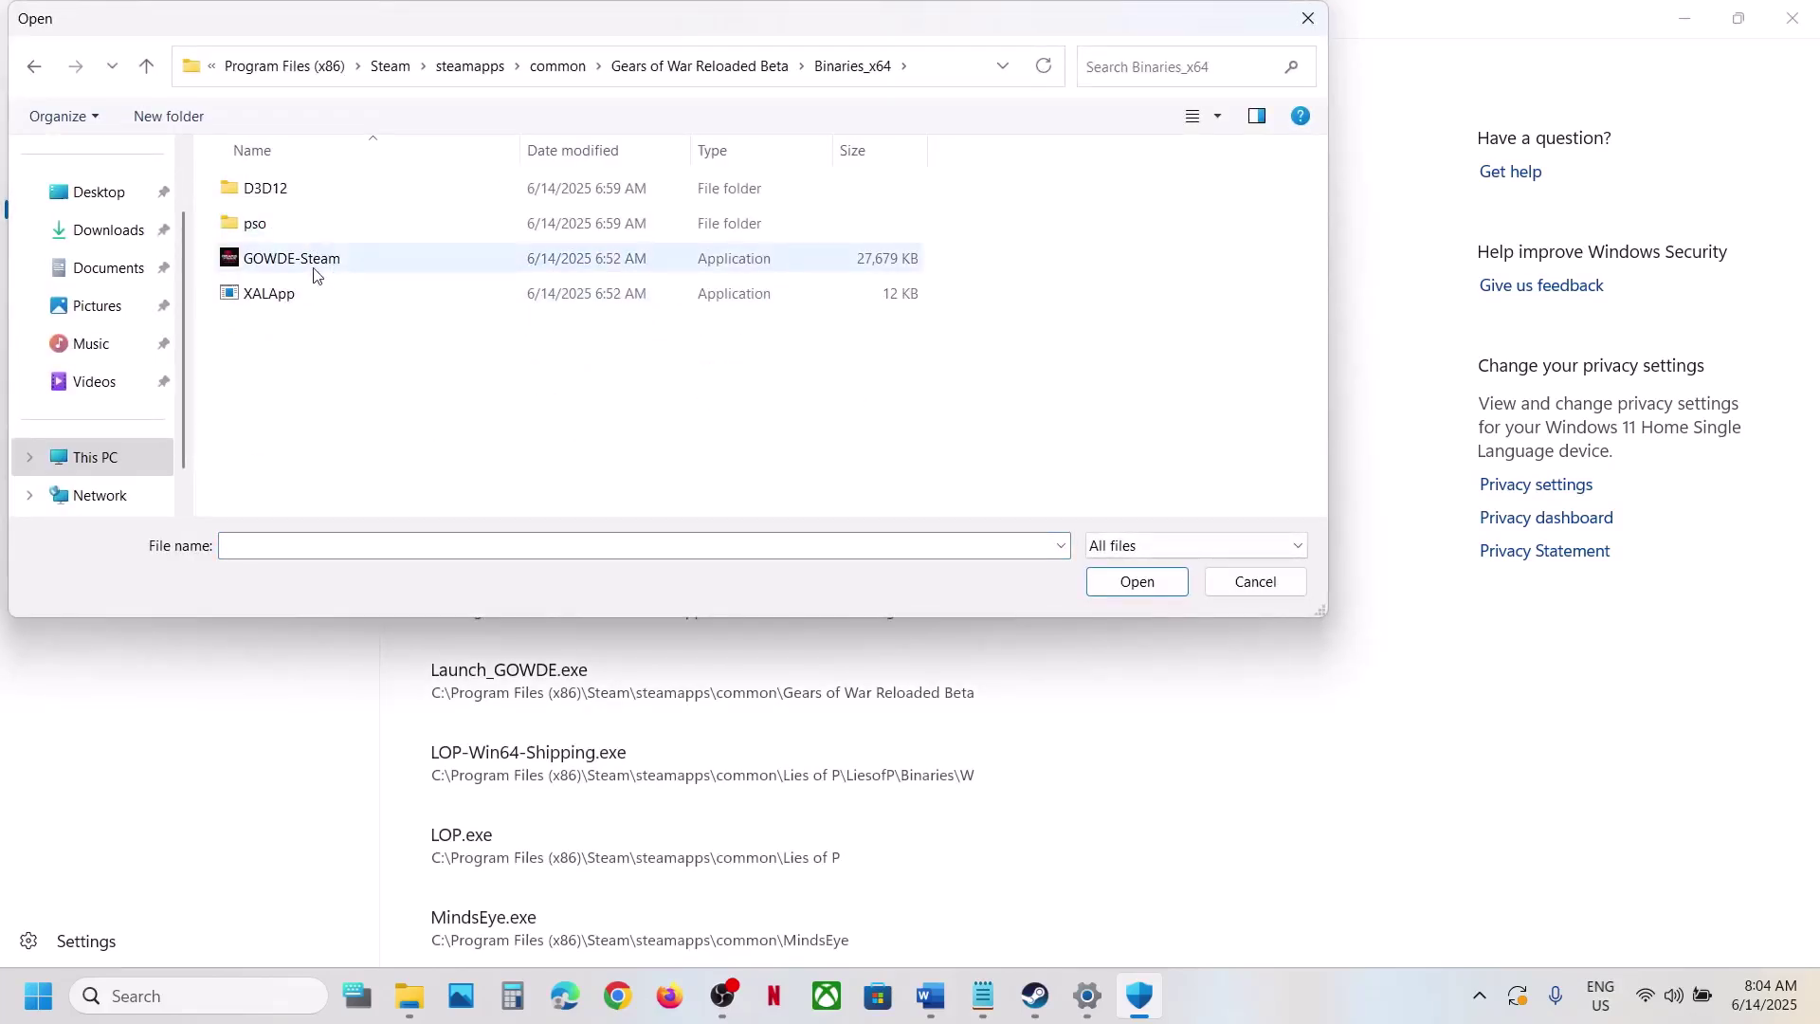
left_click(317, 265)
left_click(1134, 584)
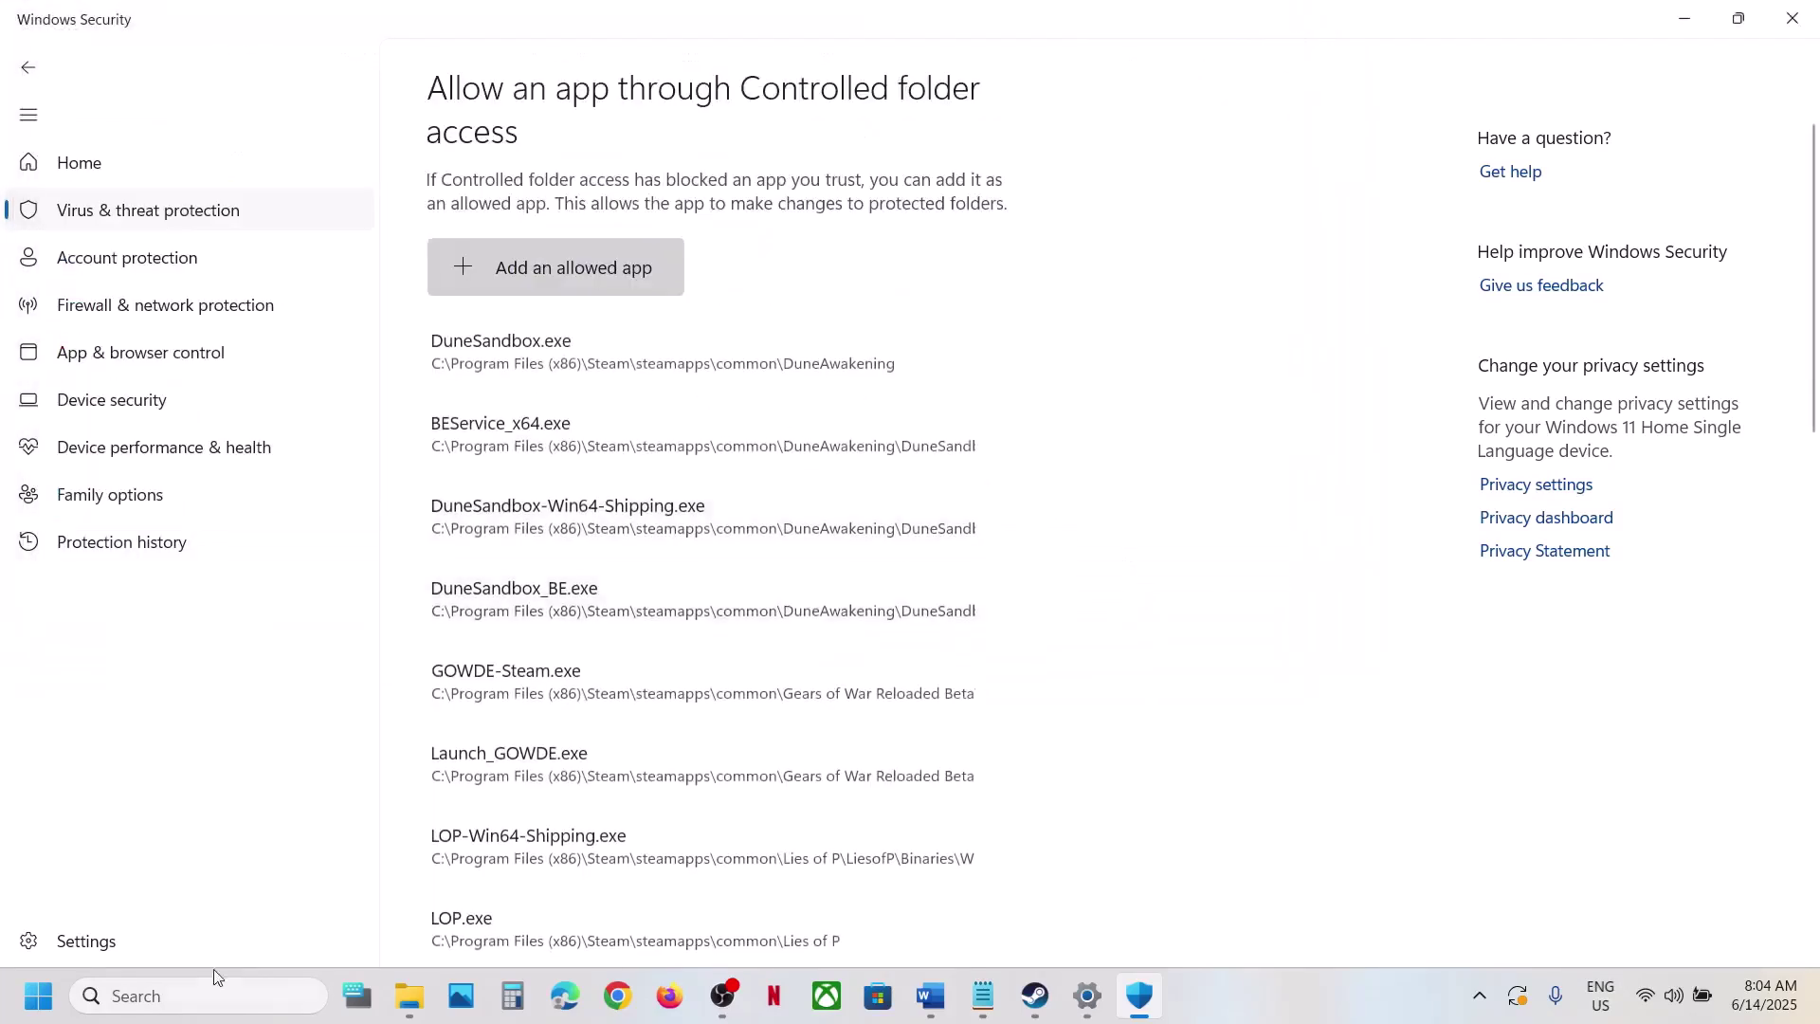
Open the Windows Defender Firewall allowed apps list through Control Panel and unlock its settings for changes
left_click(183, 997)
type("contr")
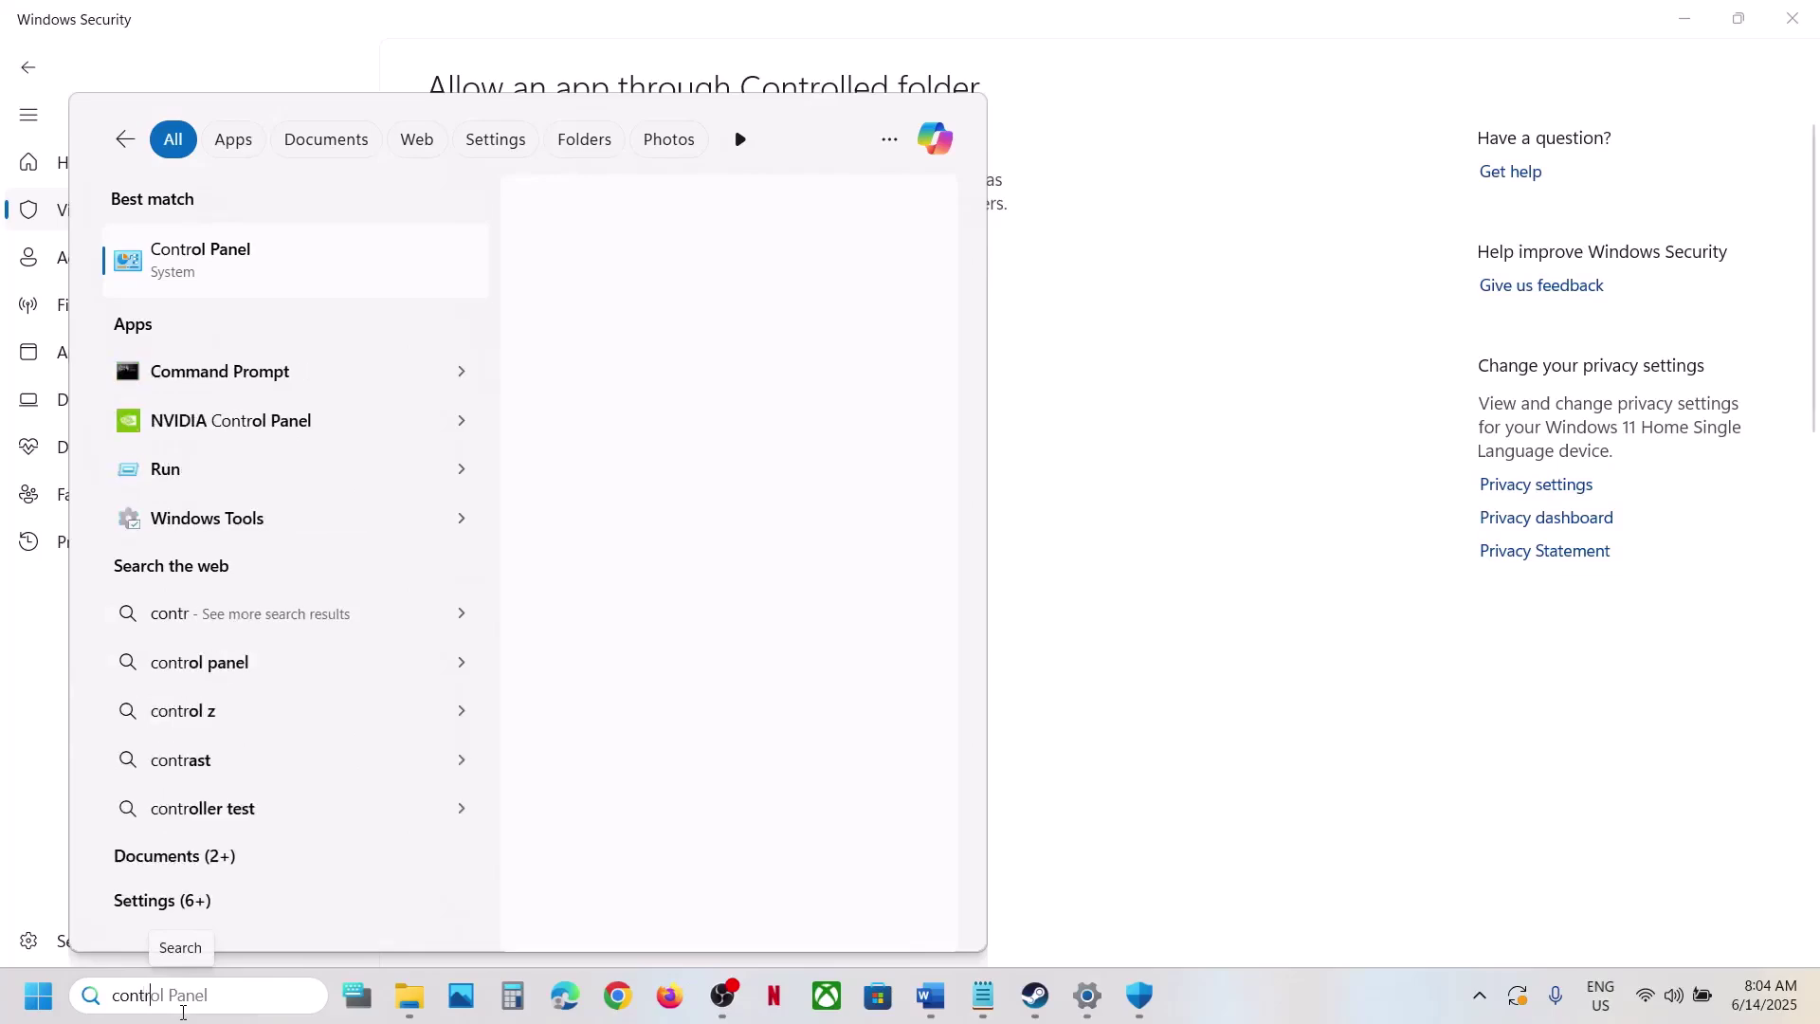
key("Return")
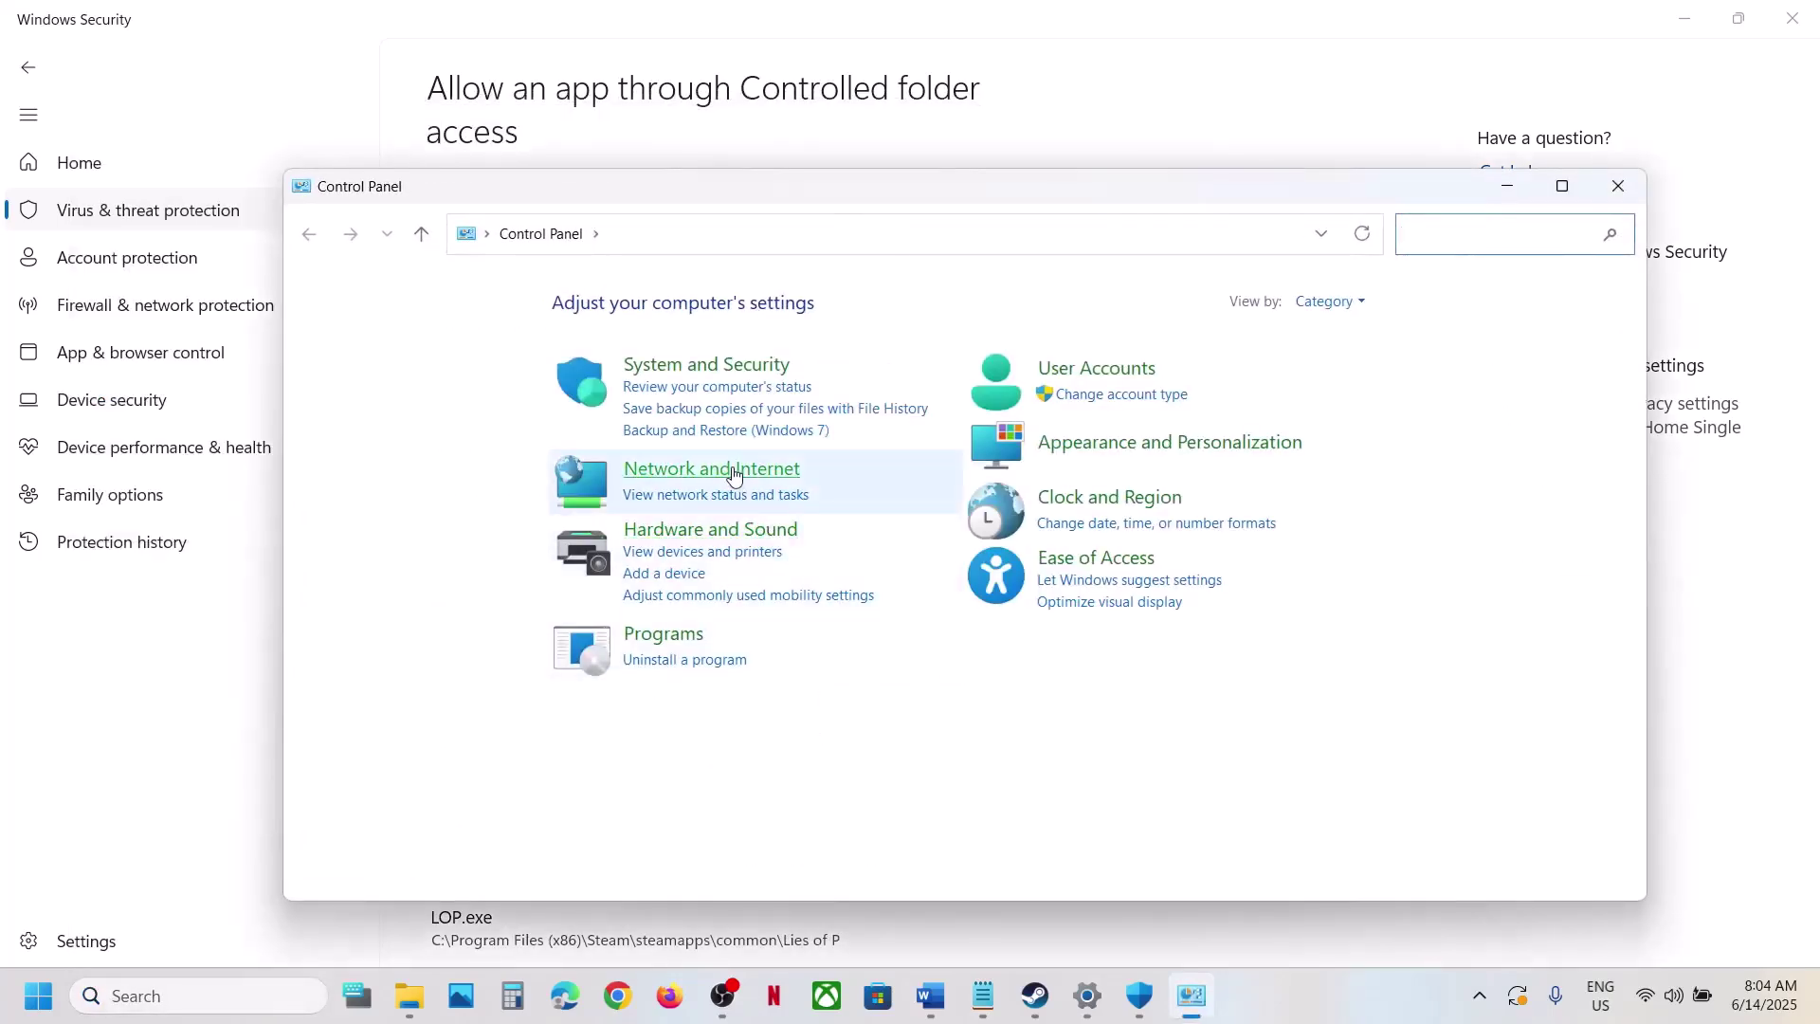
left_click(706, 377)
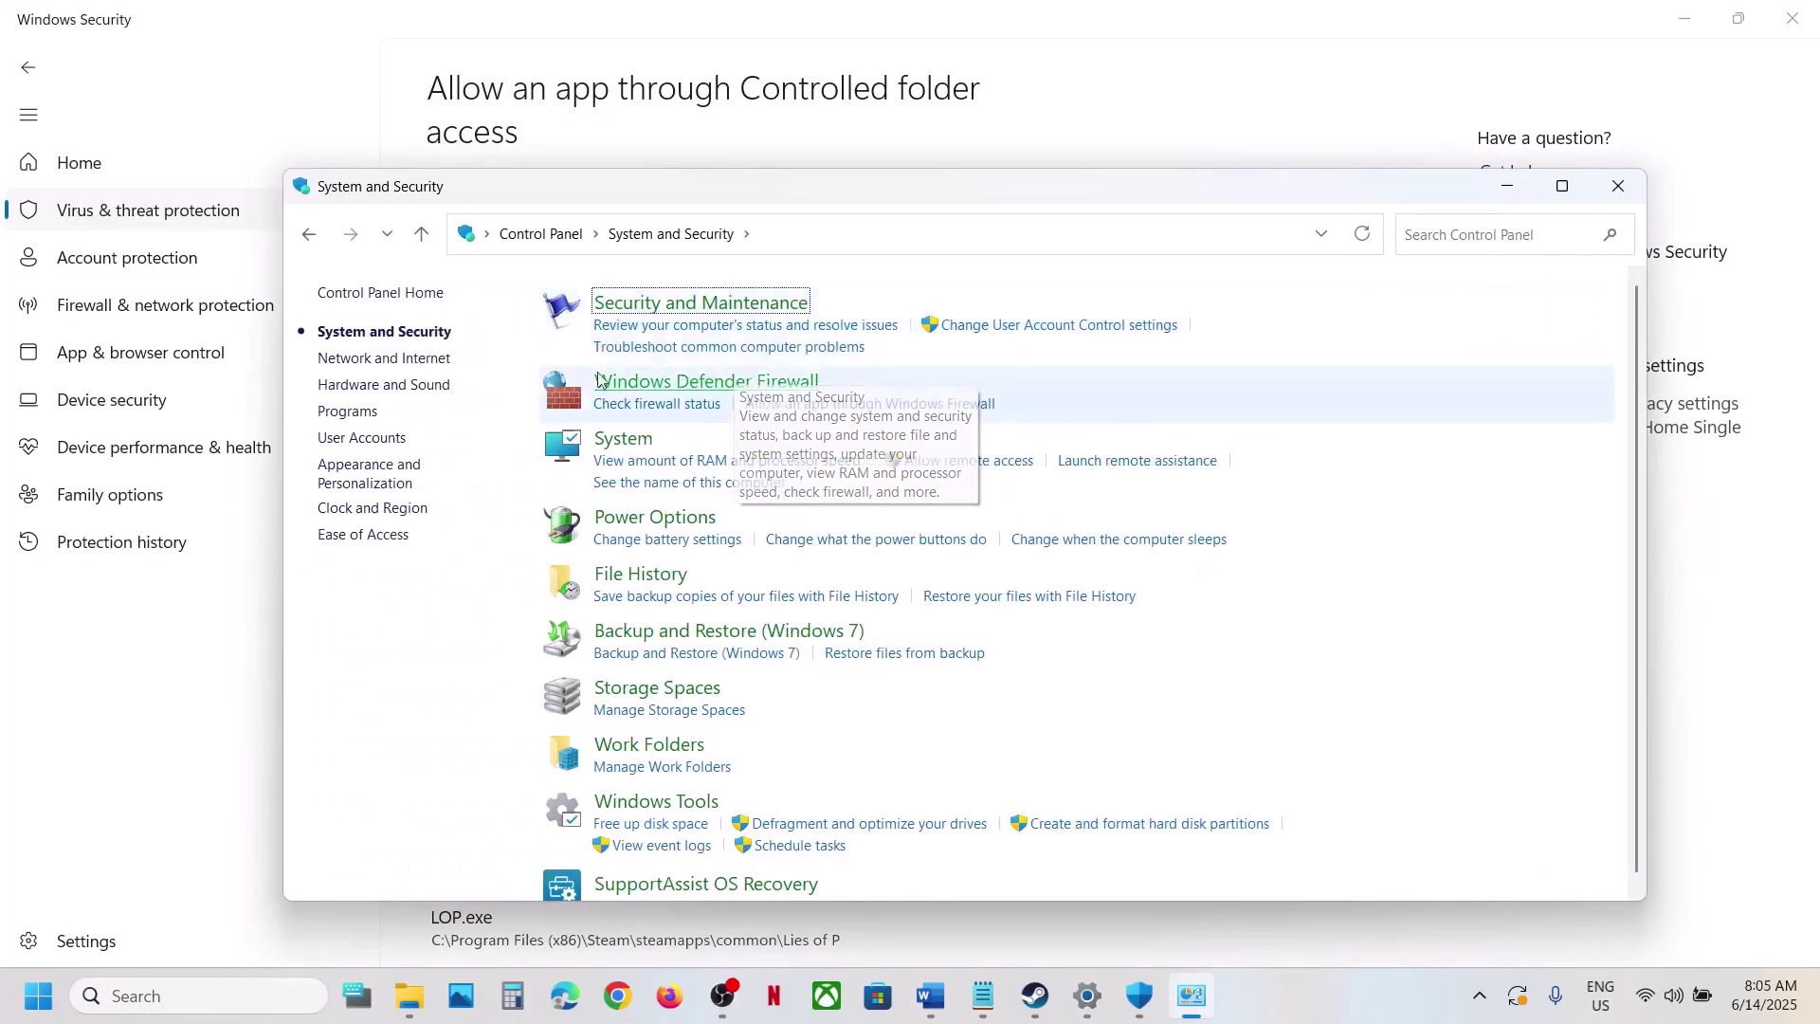
left_click(709, 384)
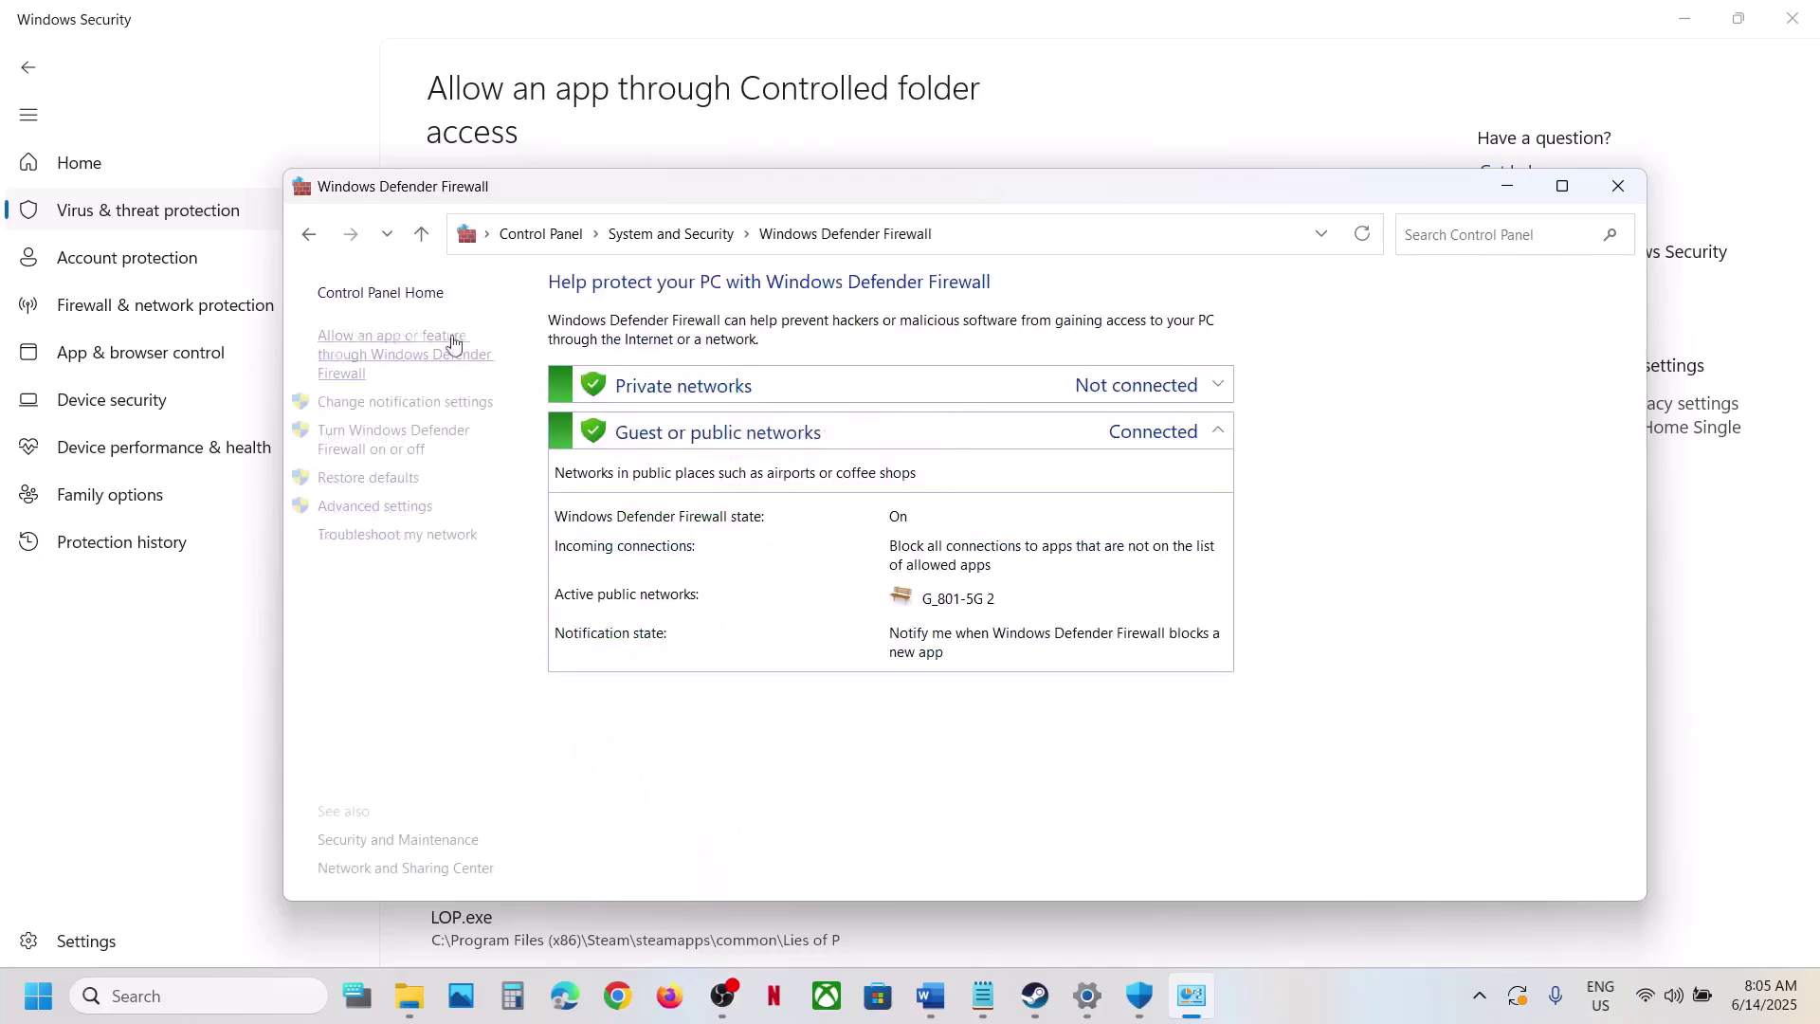
left_click(383, 368)
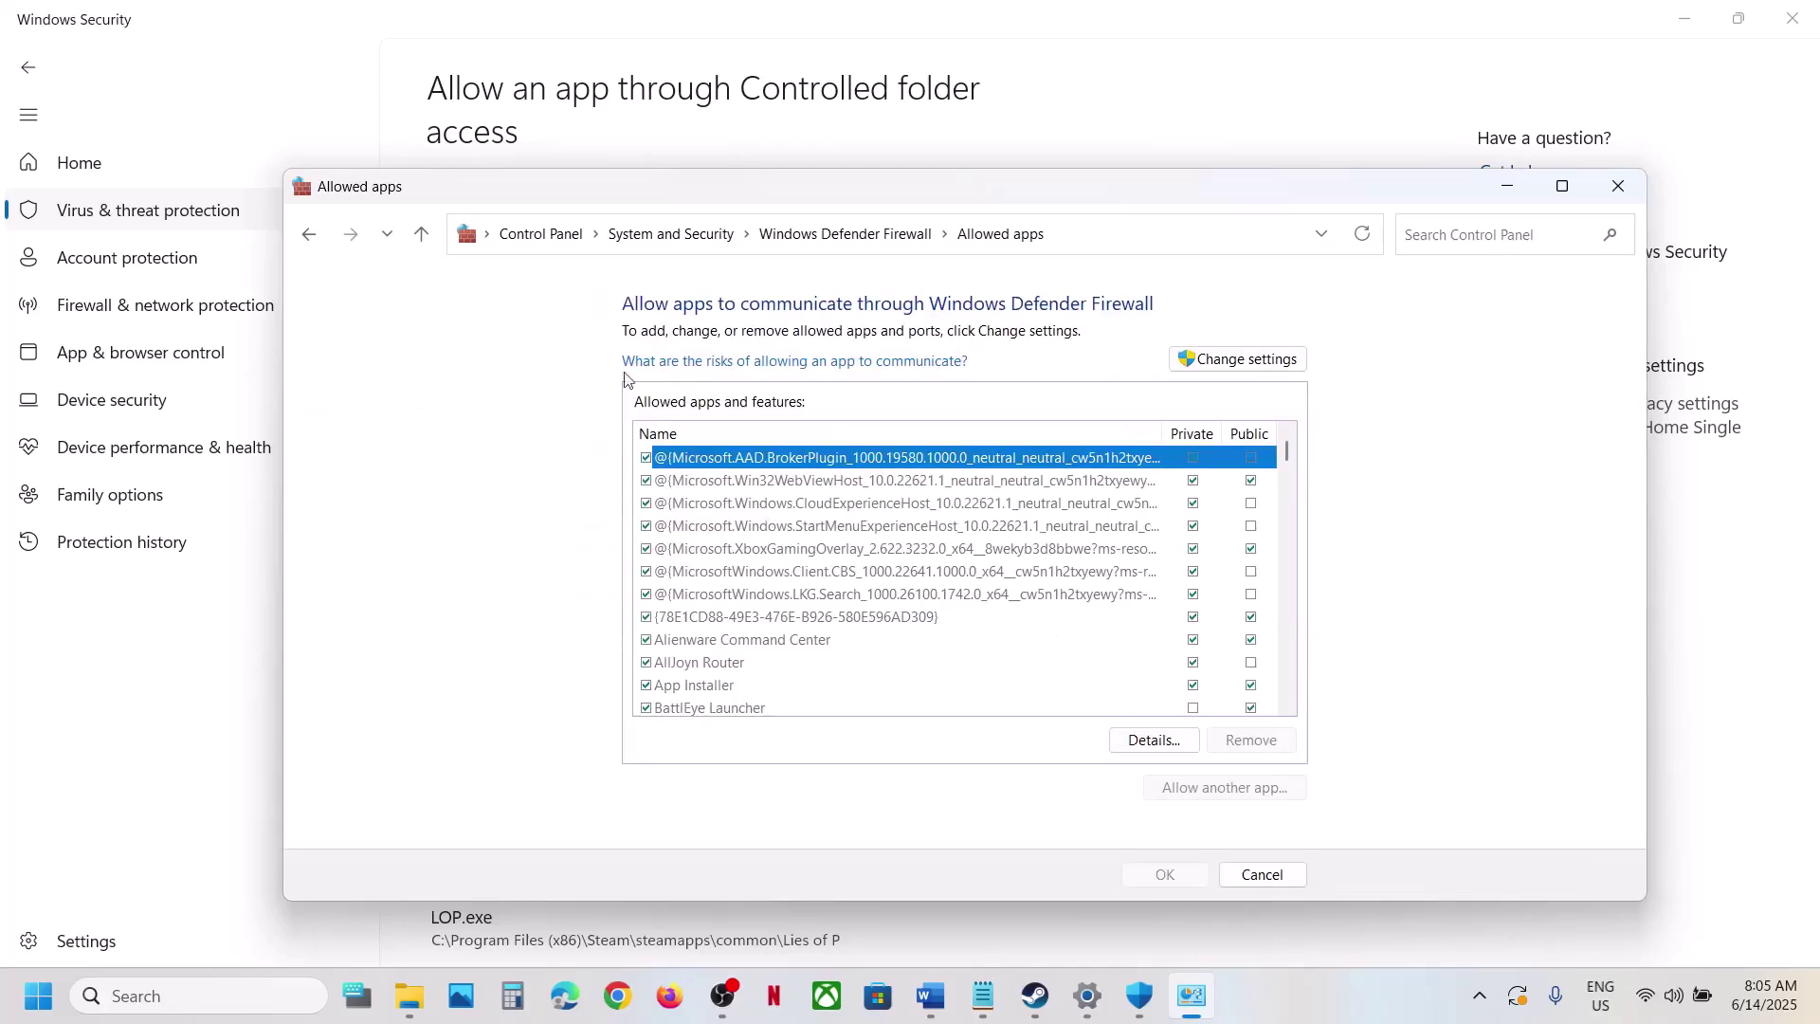
left_click(1176, 365)
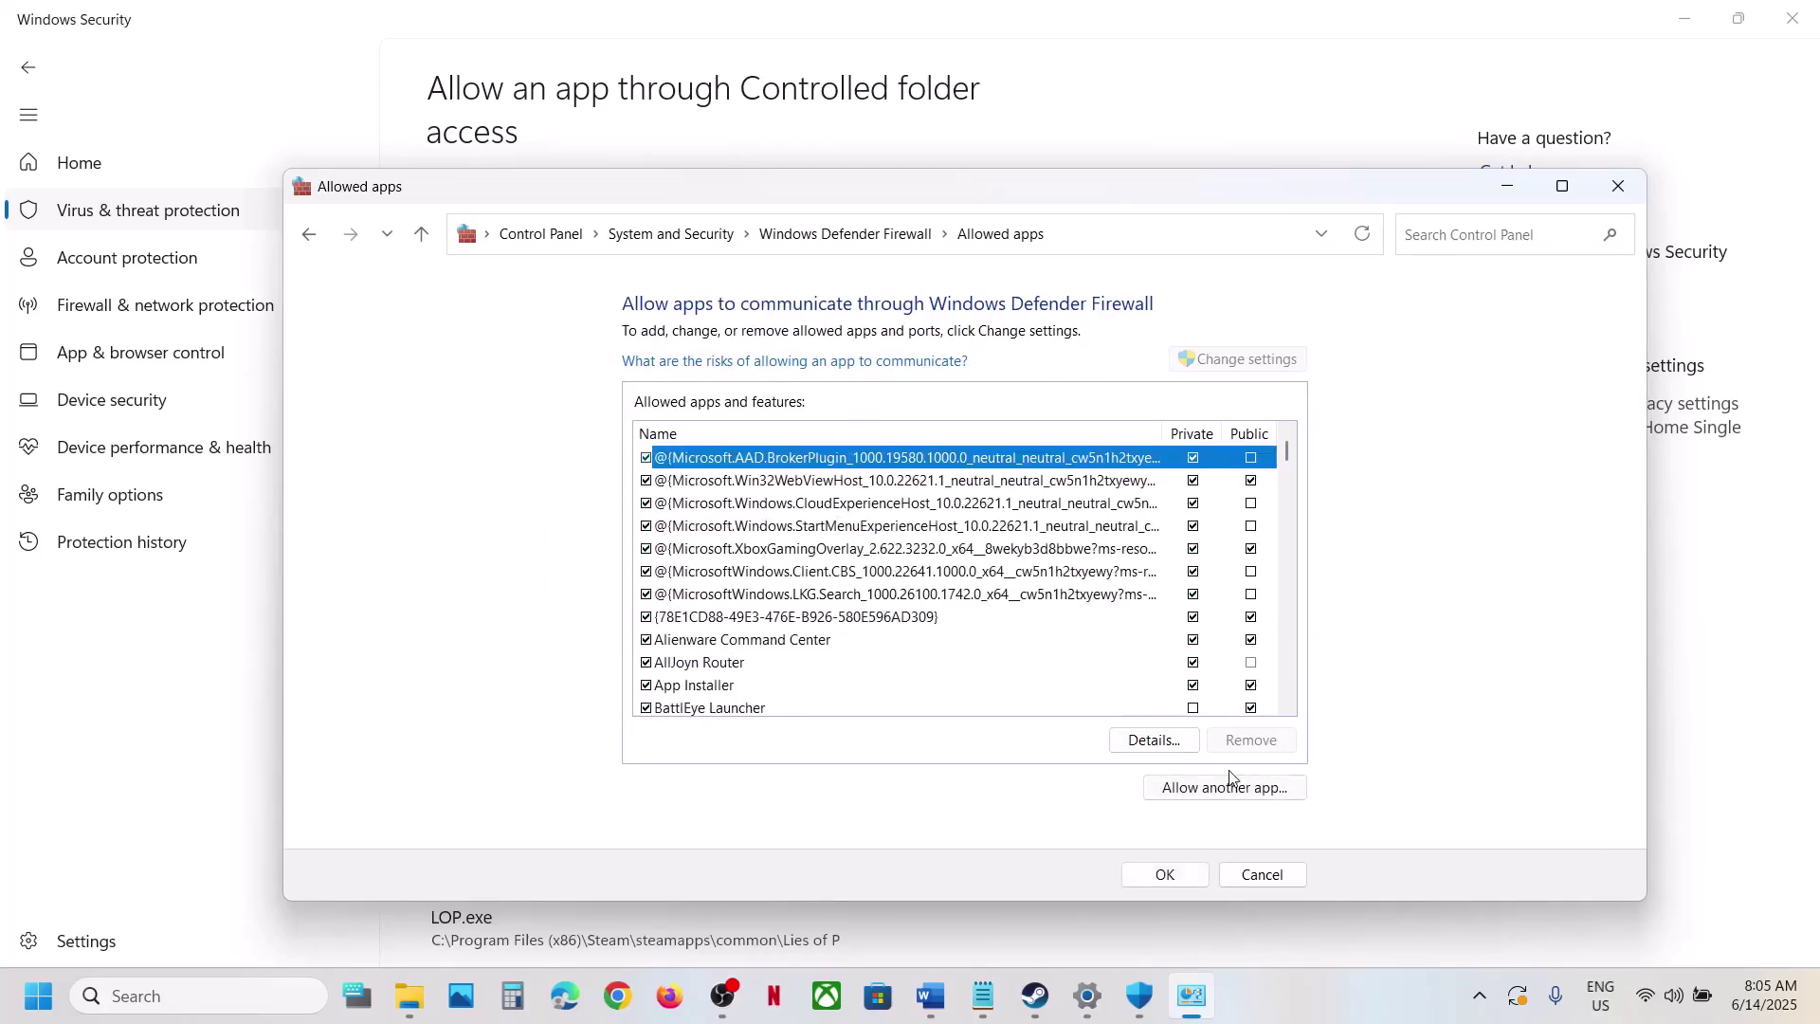
Try to add Launch_GOWDE from the Gears of War Reloaded Beta folder to the apps allowed through the firewall
left_click(1213, 788)
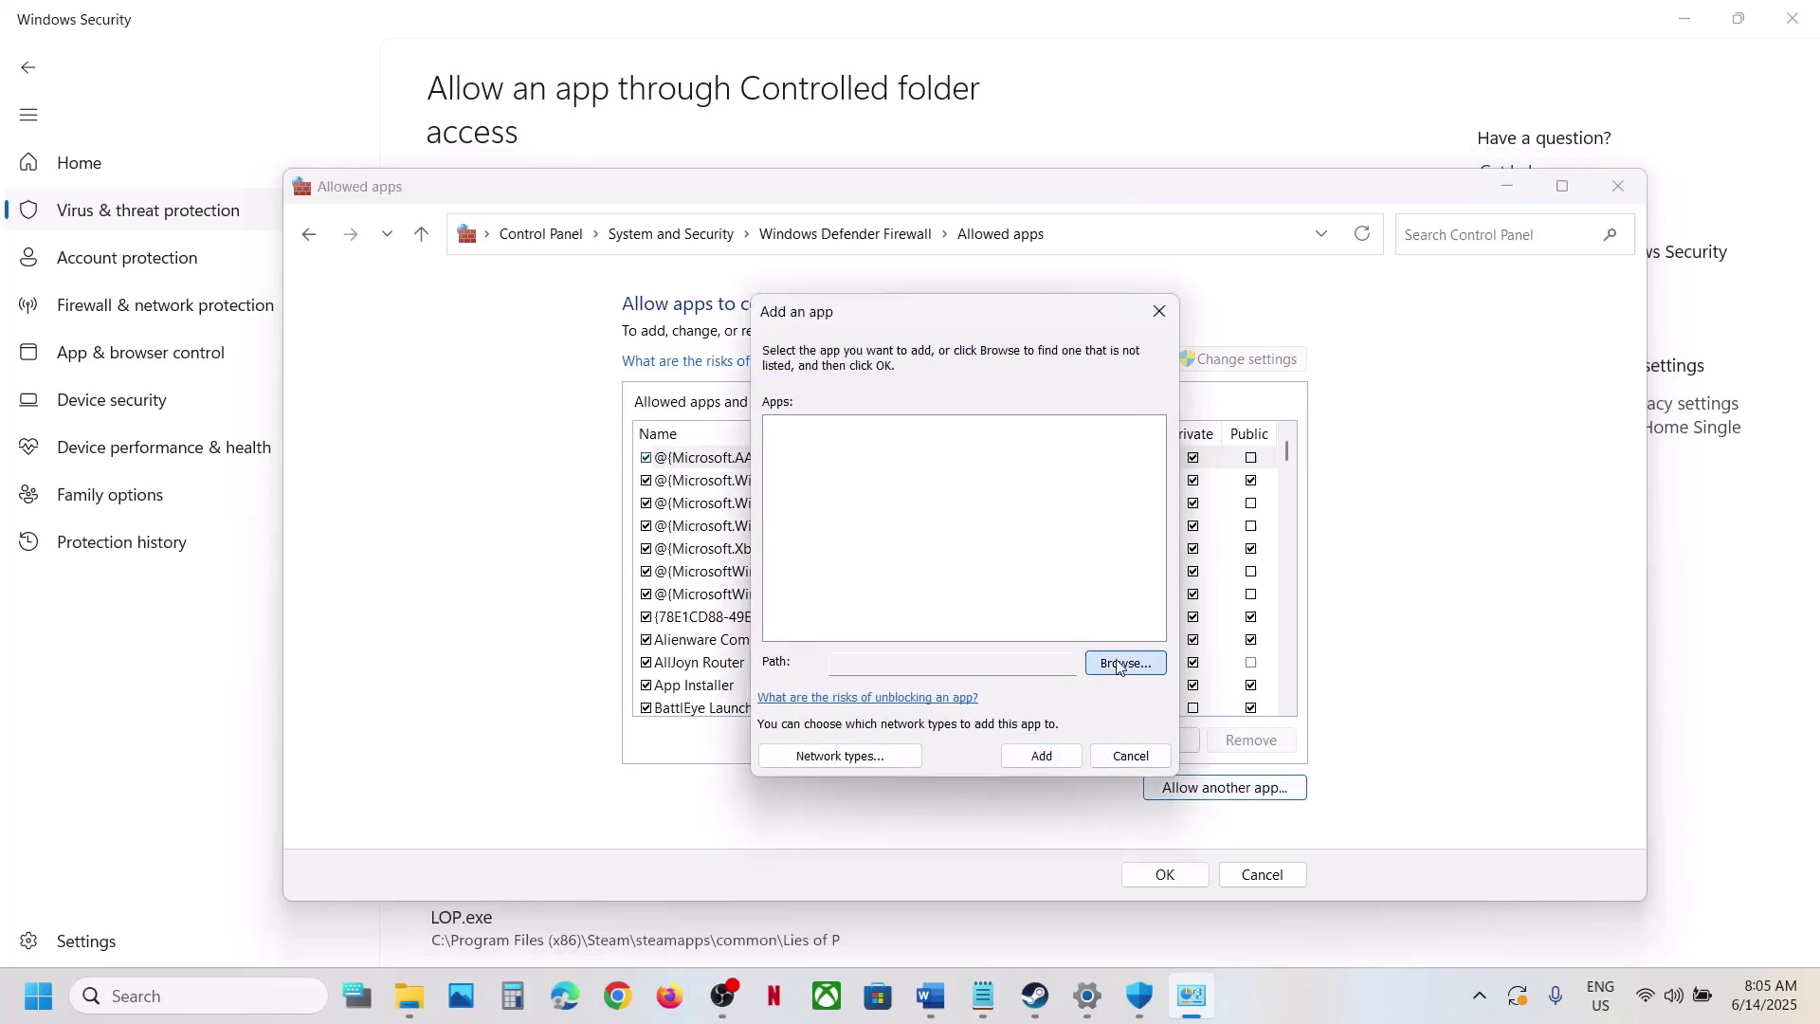
left_click(1121, 659)
left_click(1014, 390)
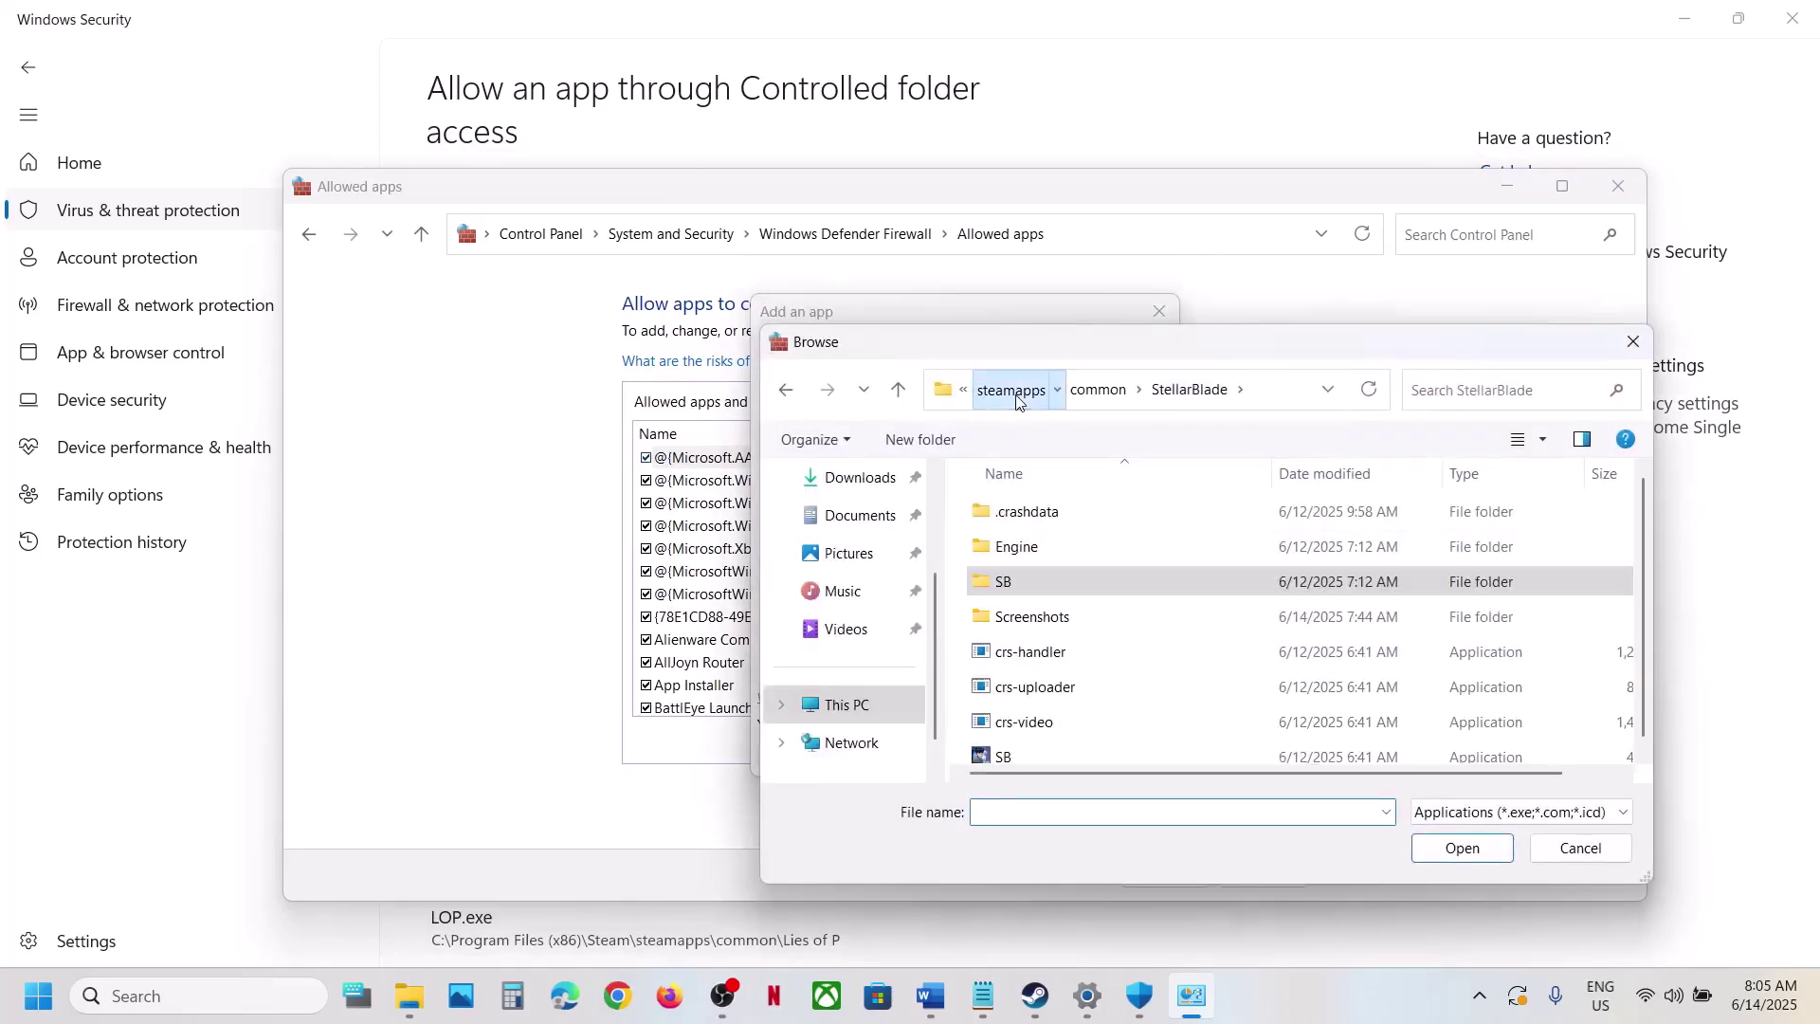
left_click(1013, 390)
double_click(1077, 514)
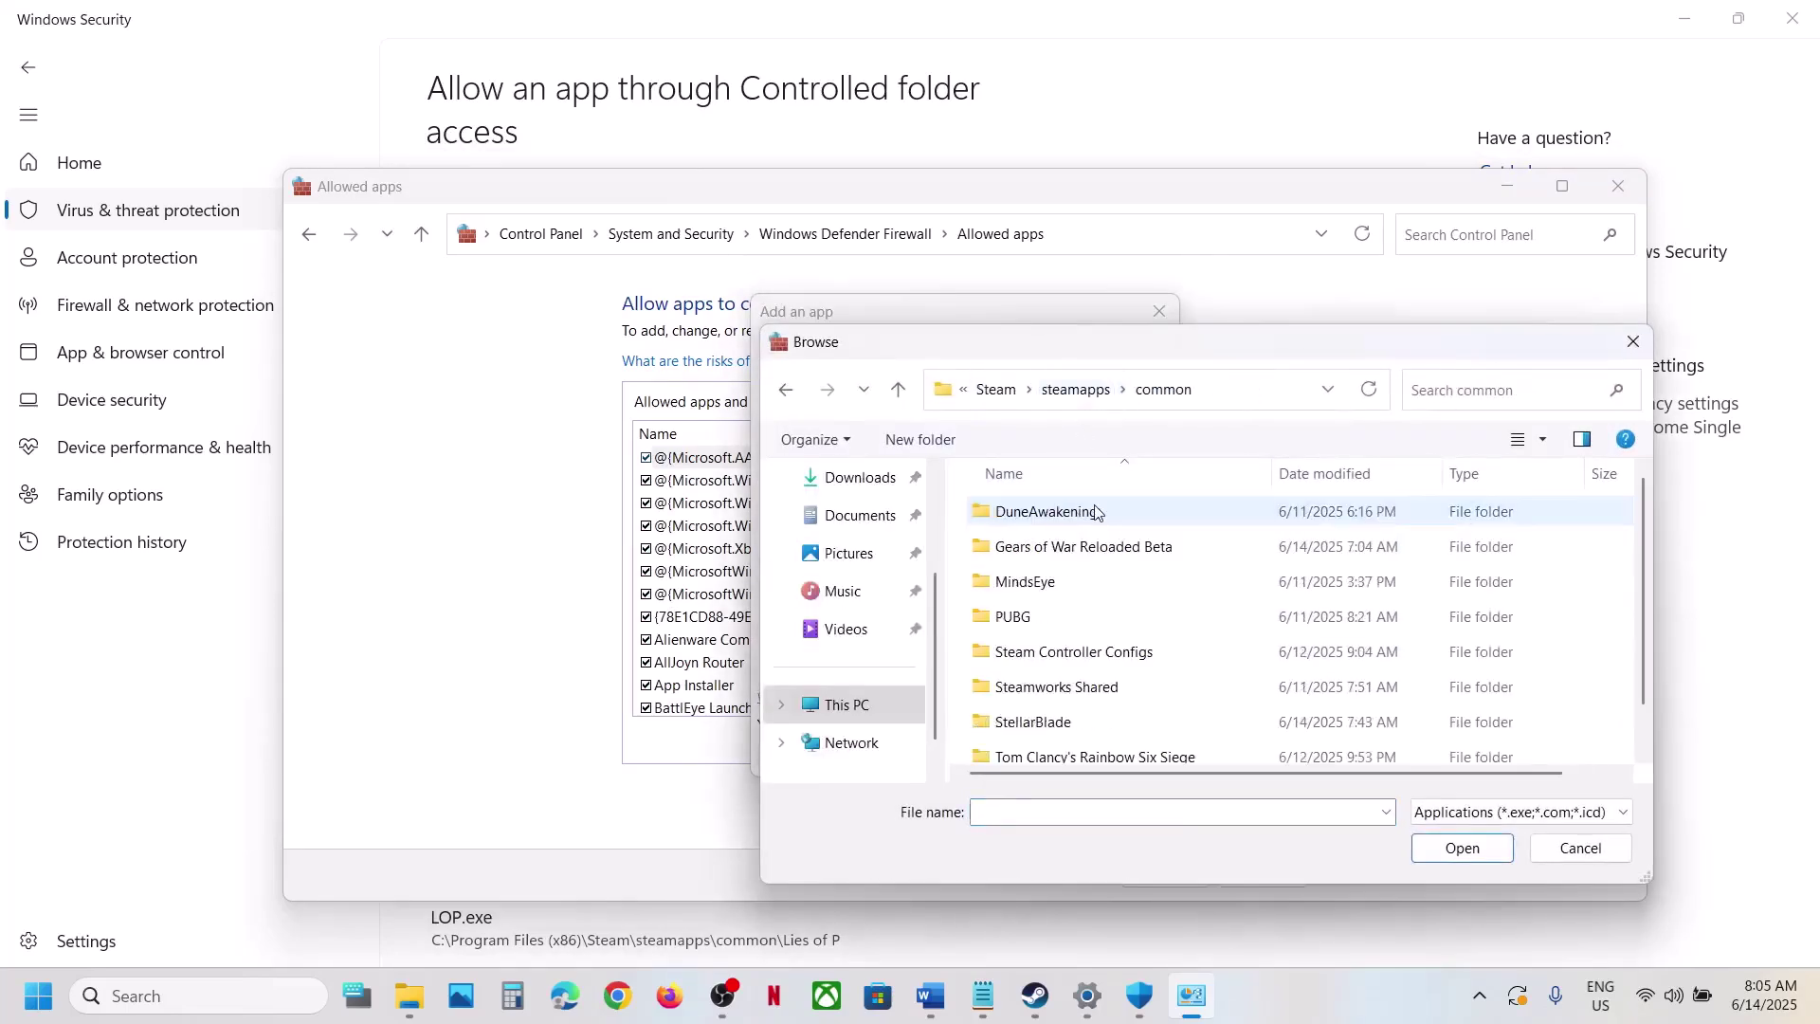
double_click(1113, 546)
left_click(1072, 721)
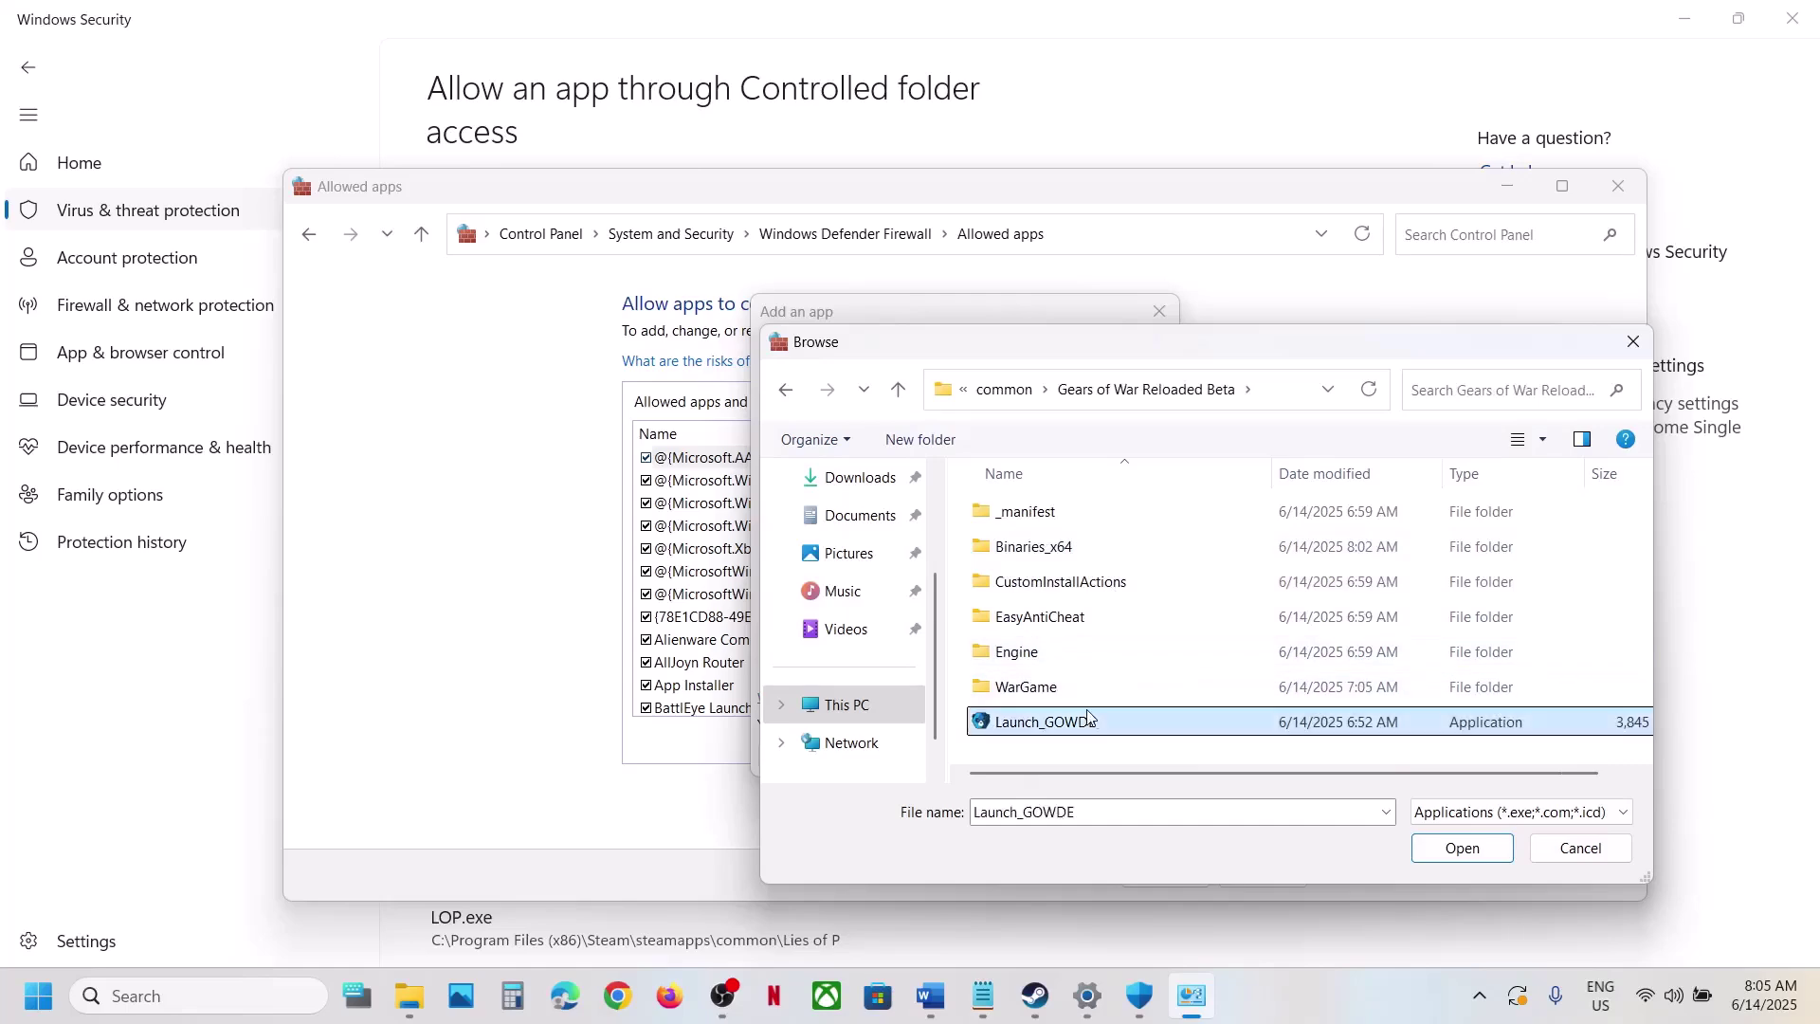
left_click(1456, 848)
left_click(1065, 759)
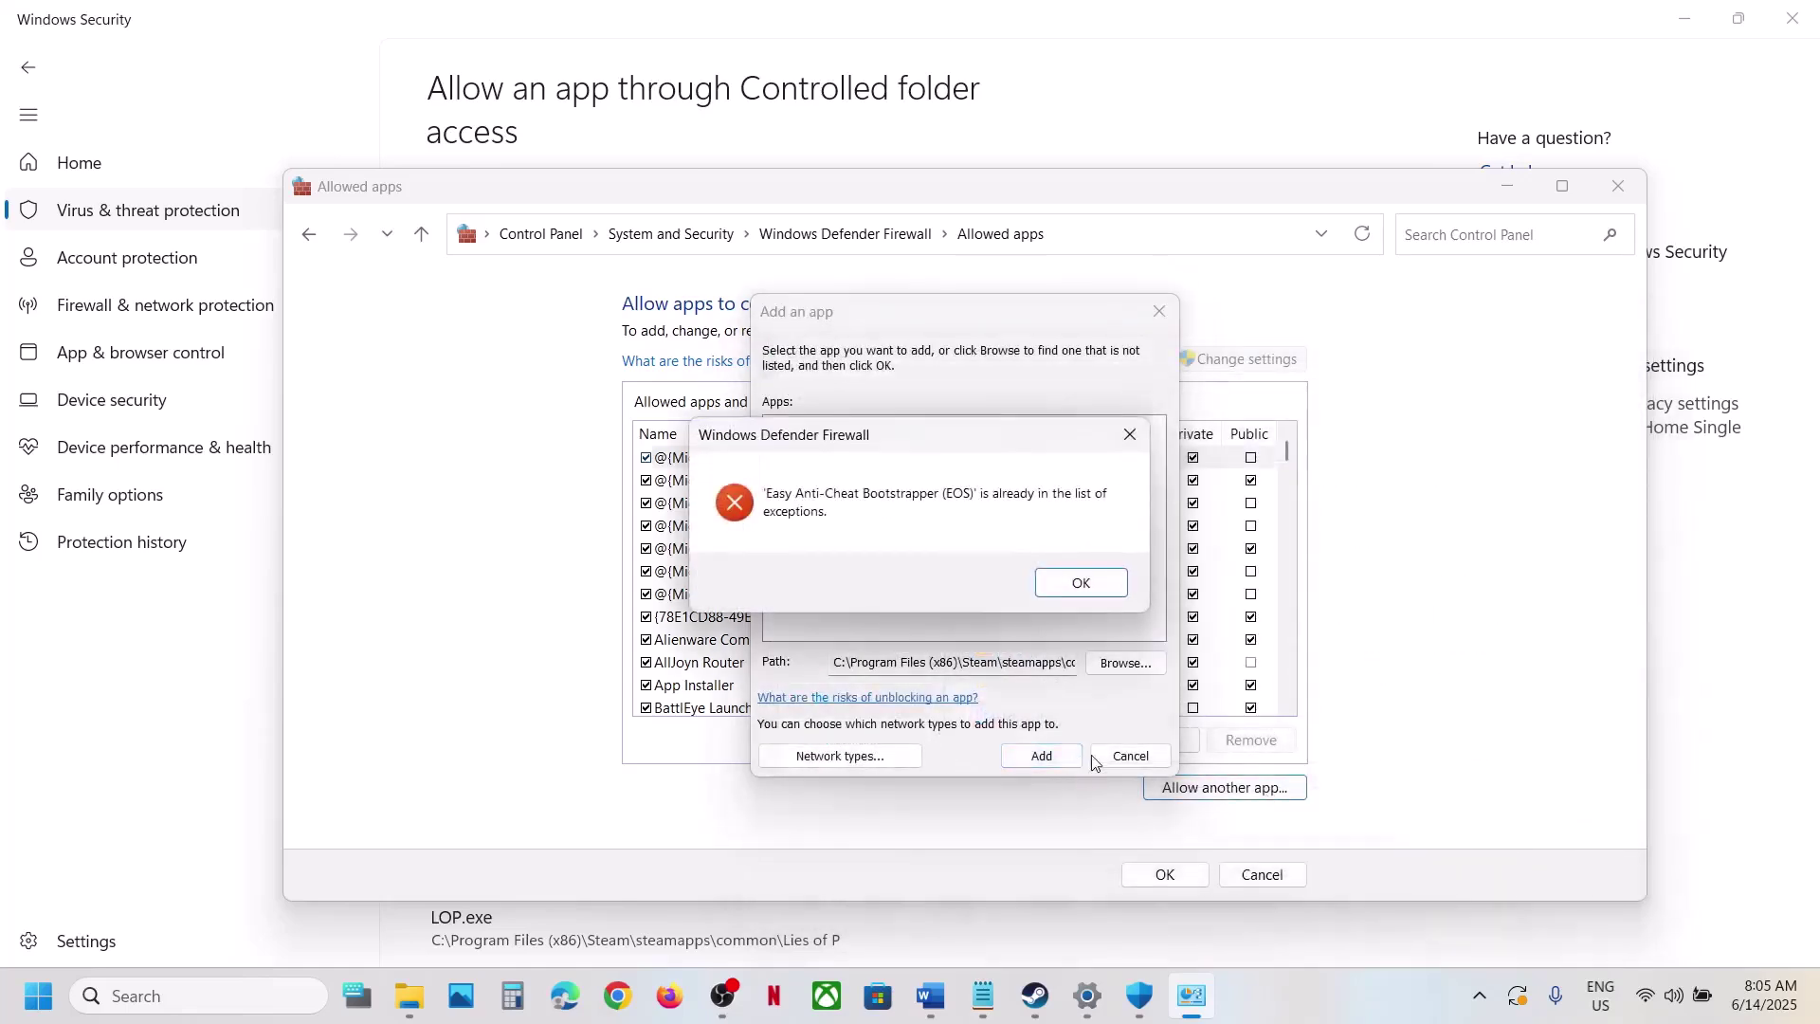
left_click(1080, 580)
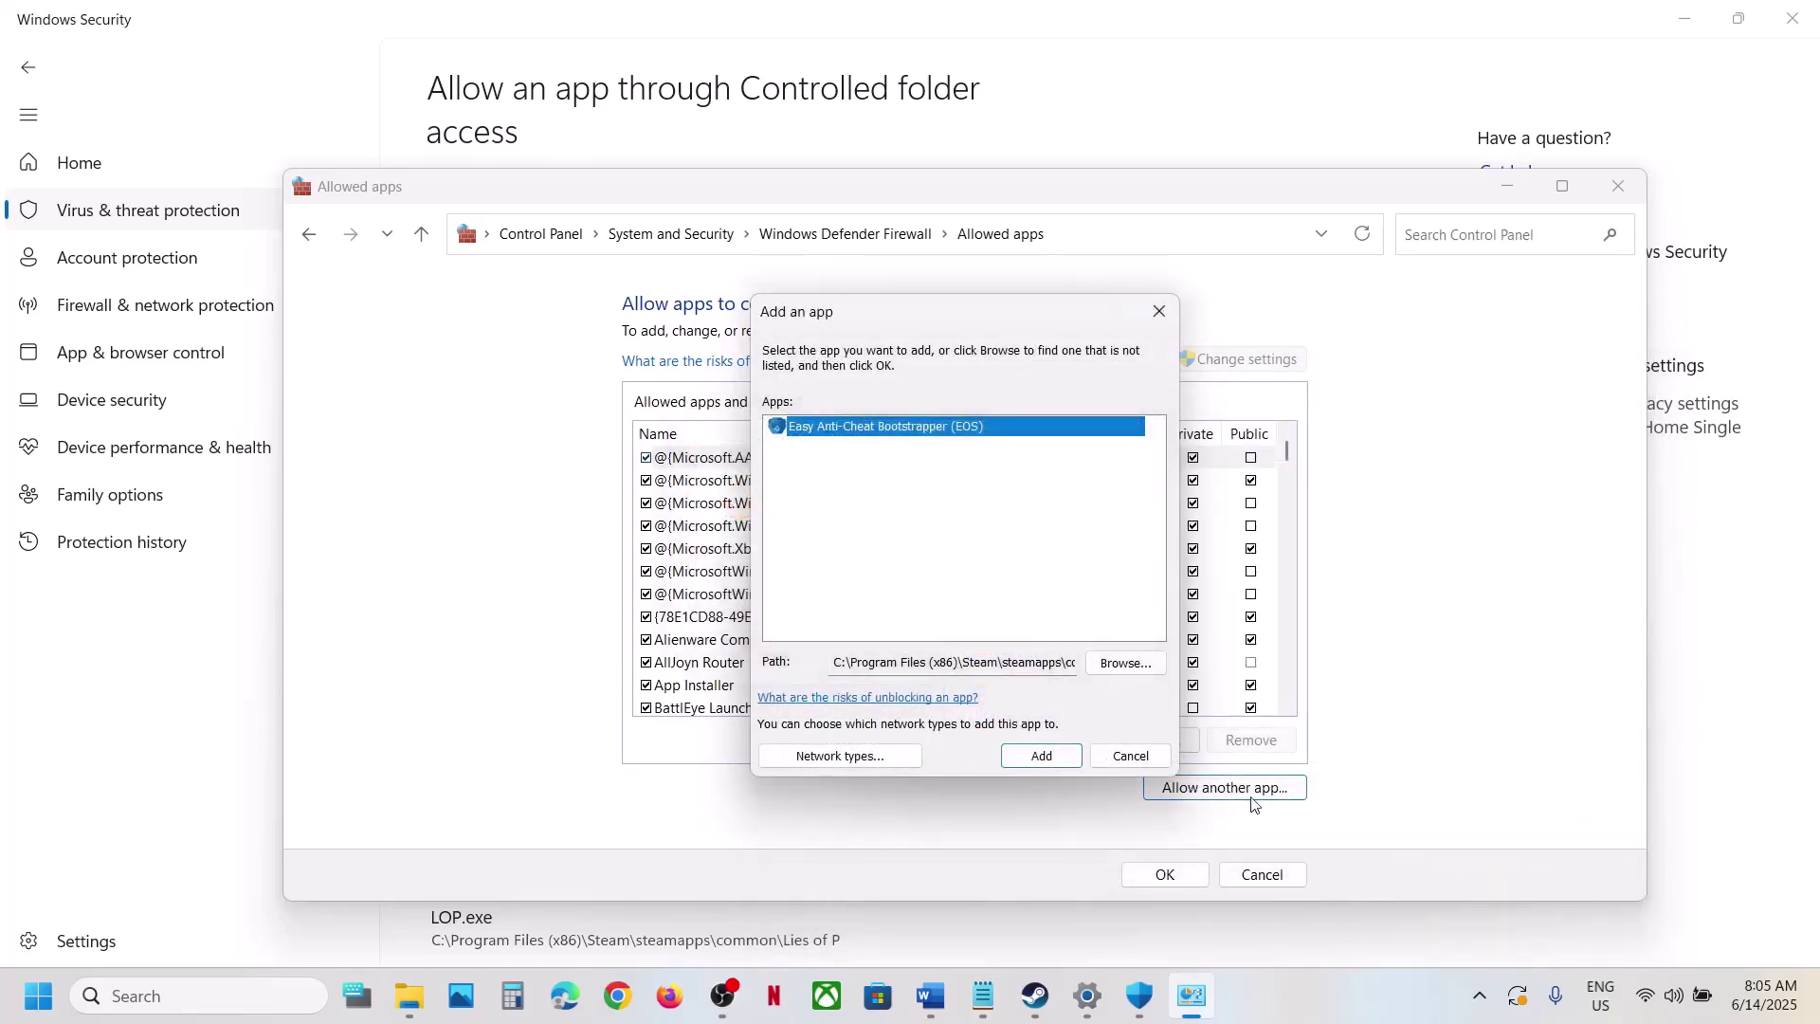
Add GOWDE-Steam from the game's Binaries_x64 folder to the firewall's allowed apps and select the Gears of War: Reloaded Beta entry
left_click(1125, 663)
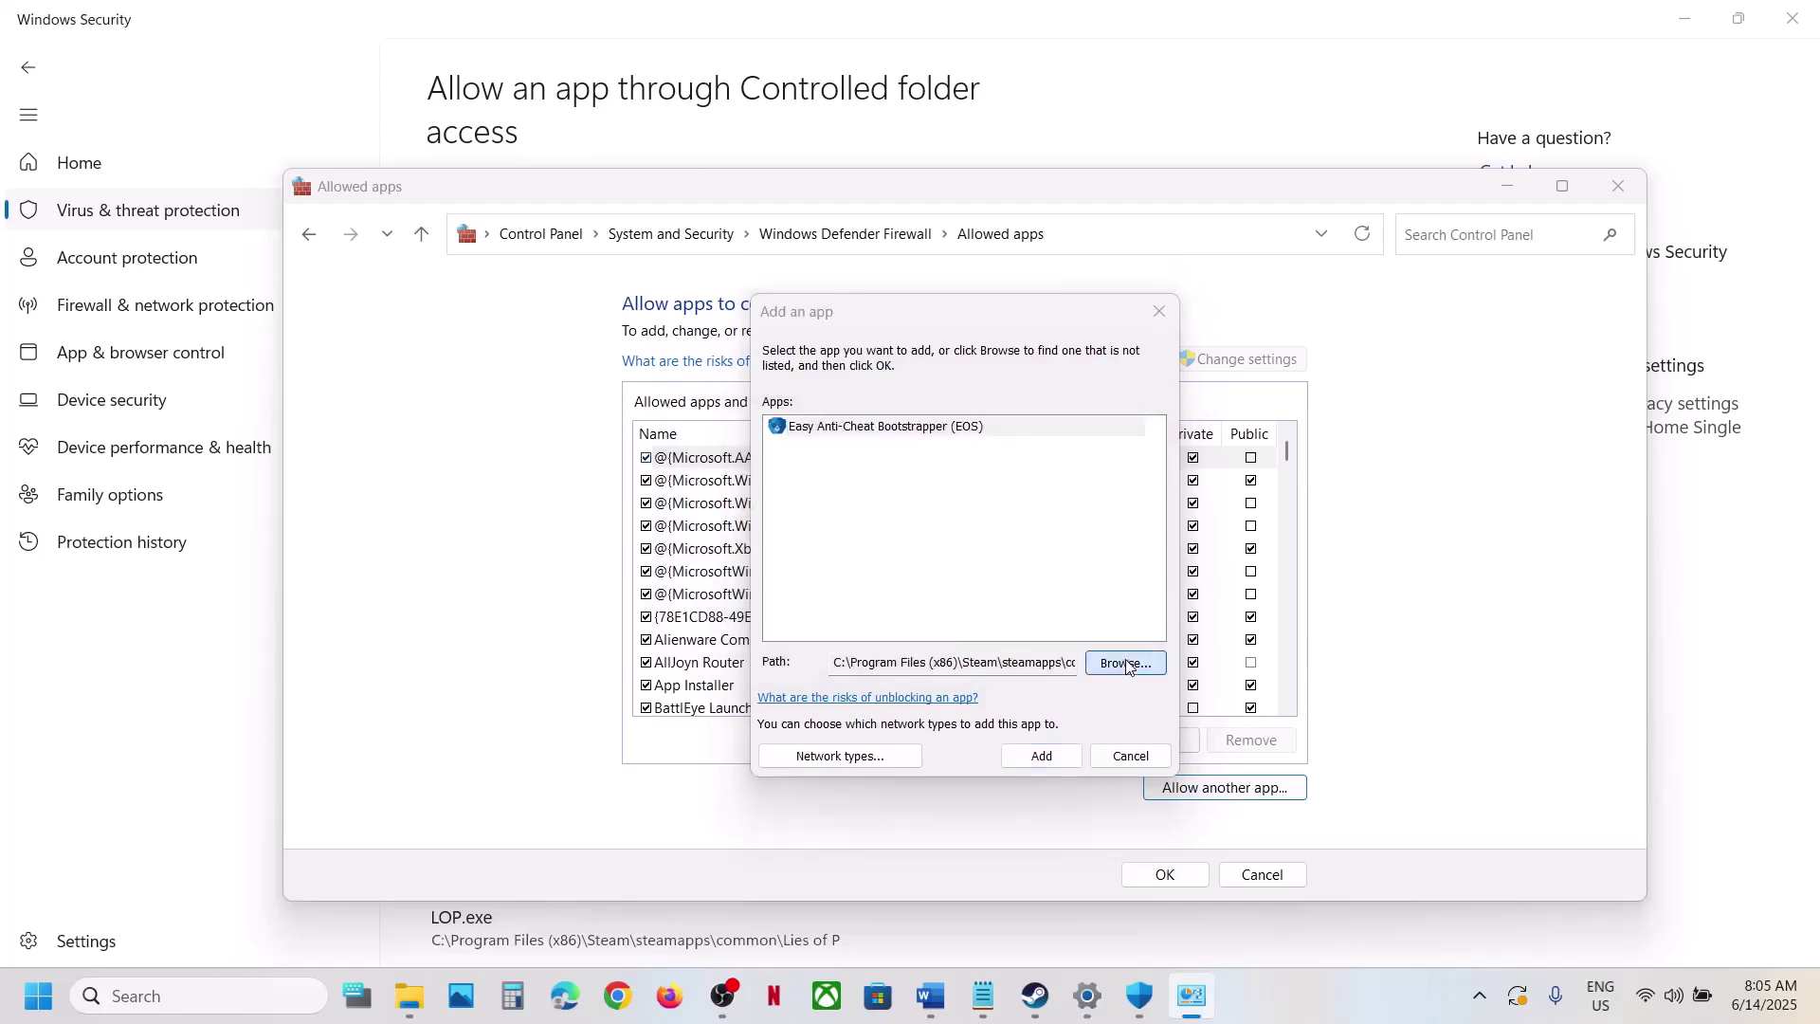
double_click(1071, 548)
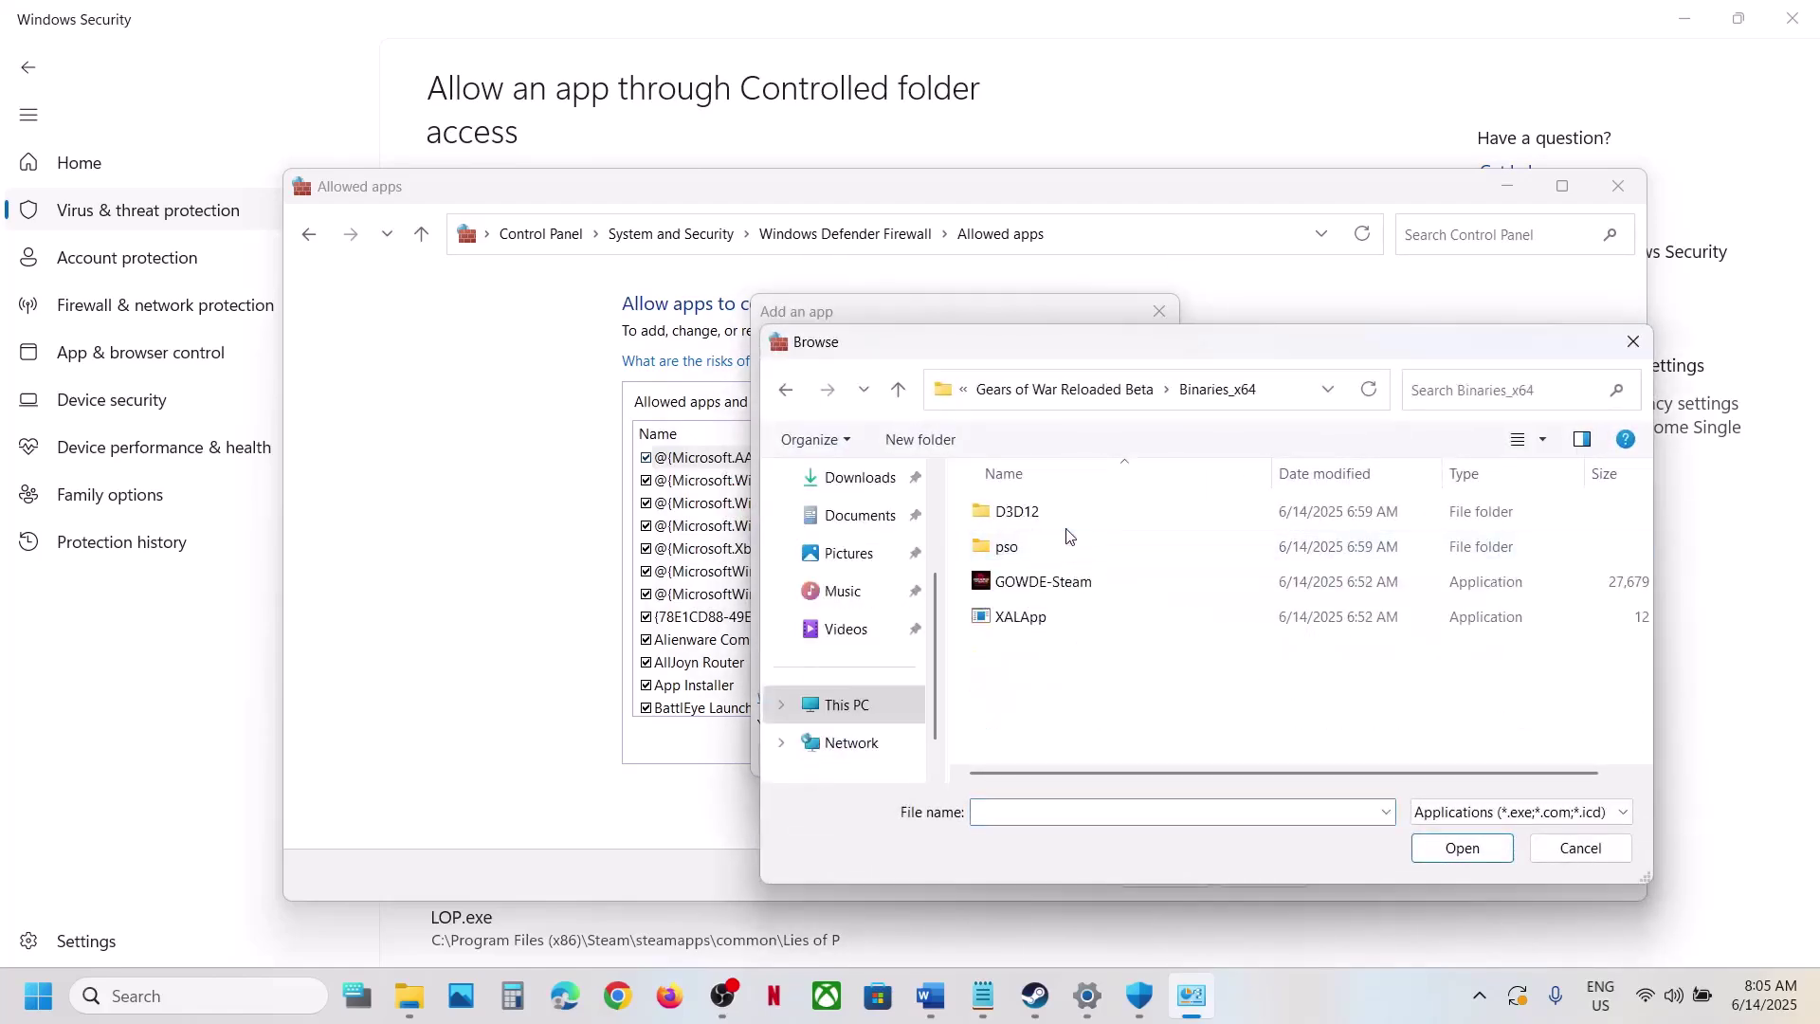
left_click(1067, 582)
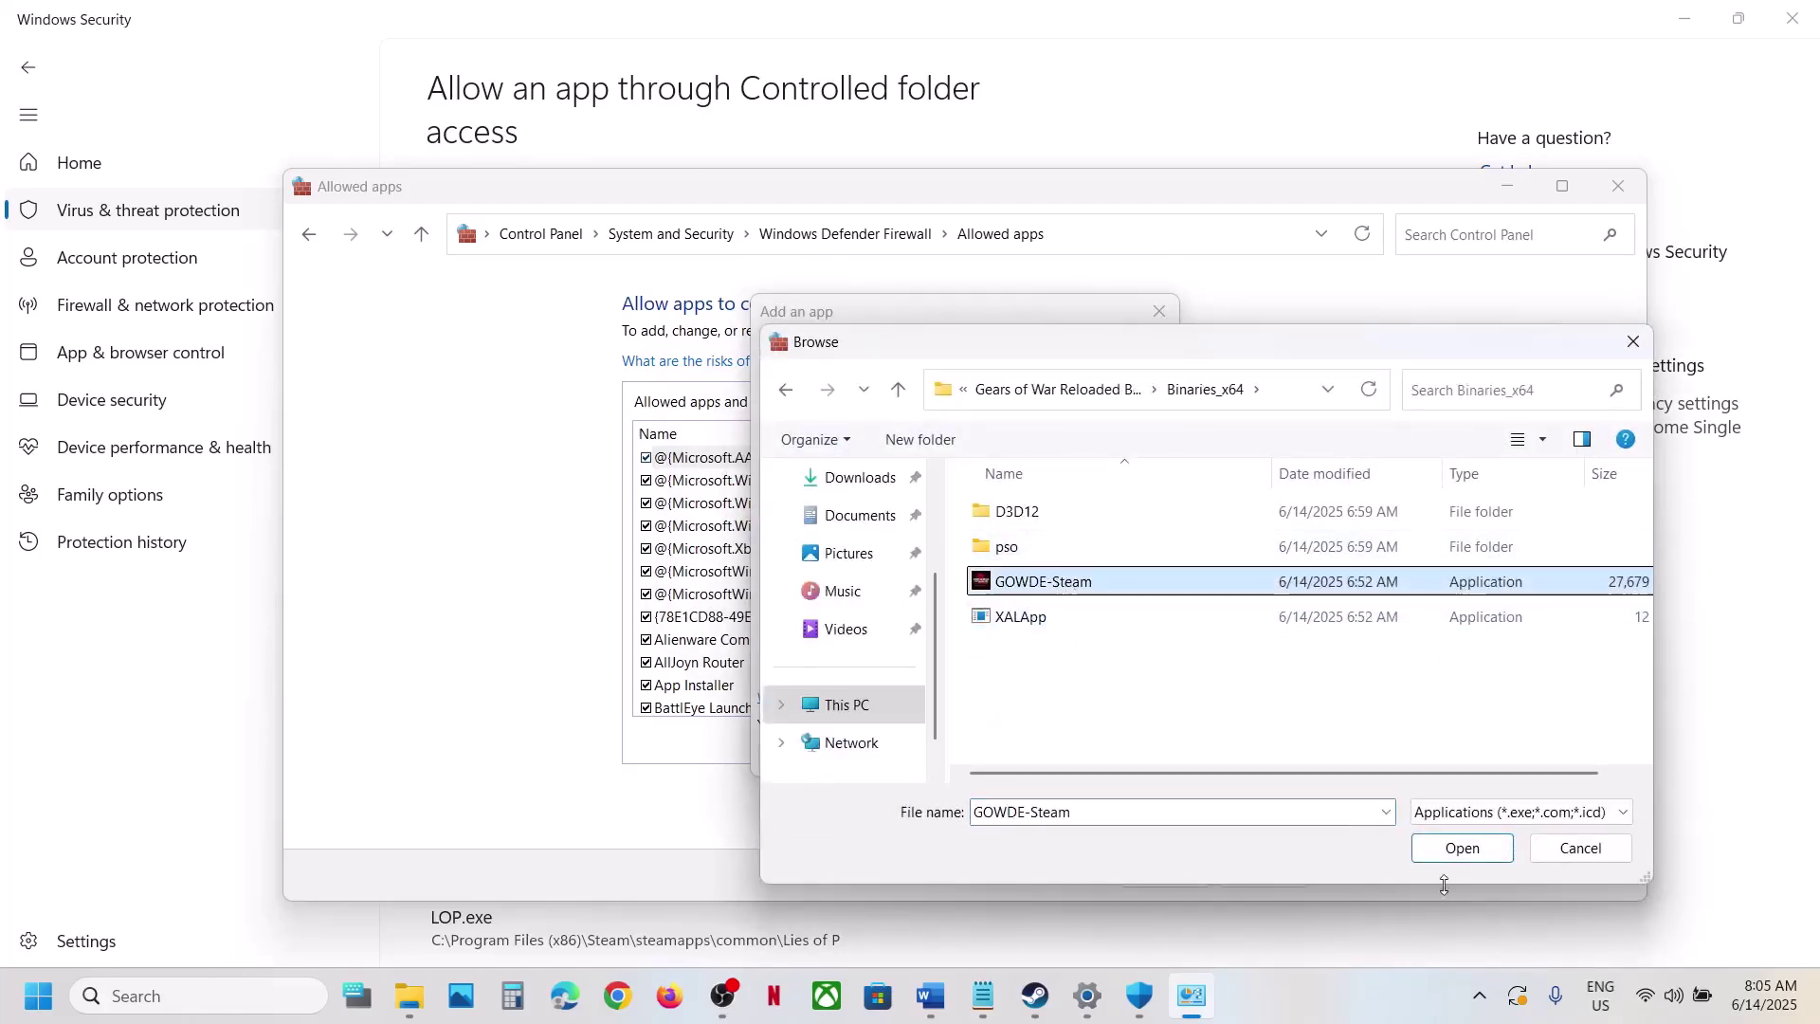
left_click(1459, 852)
left_click(1043, 758)
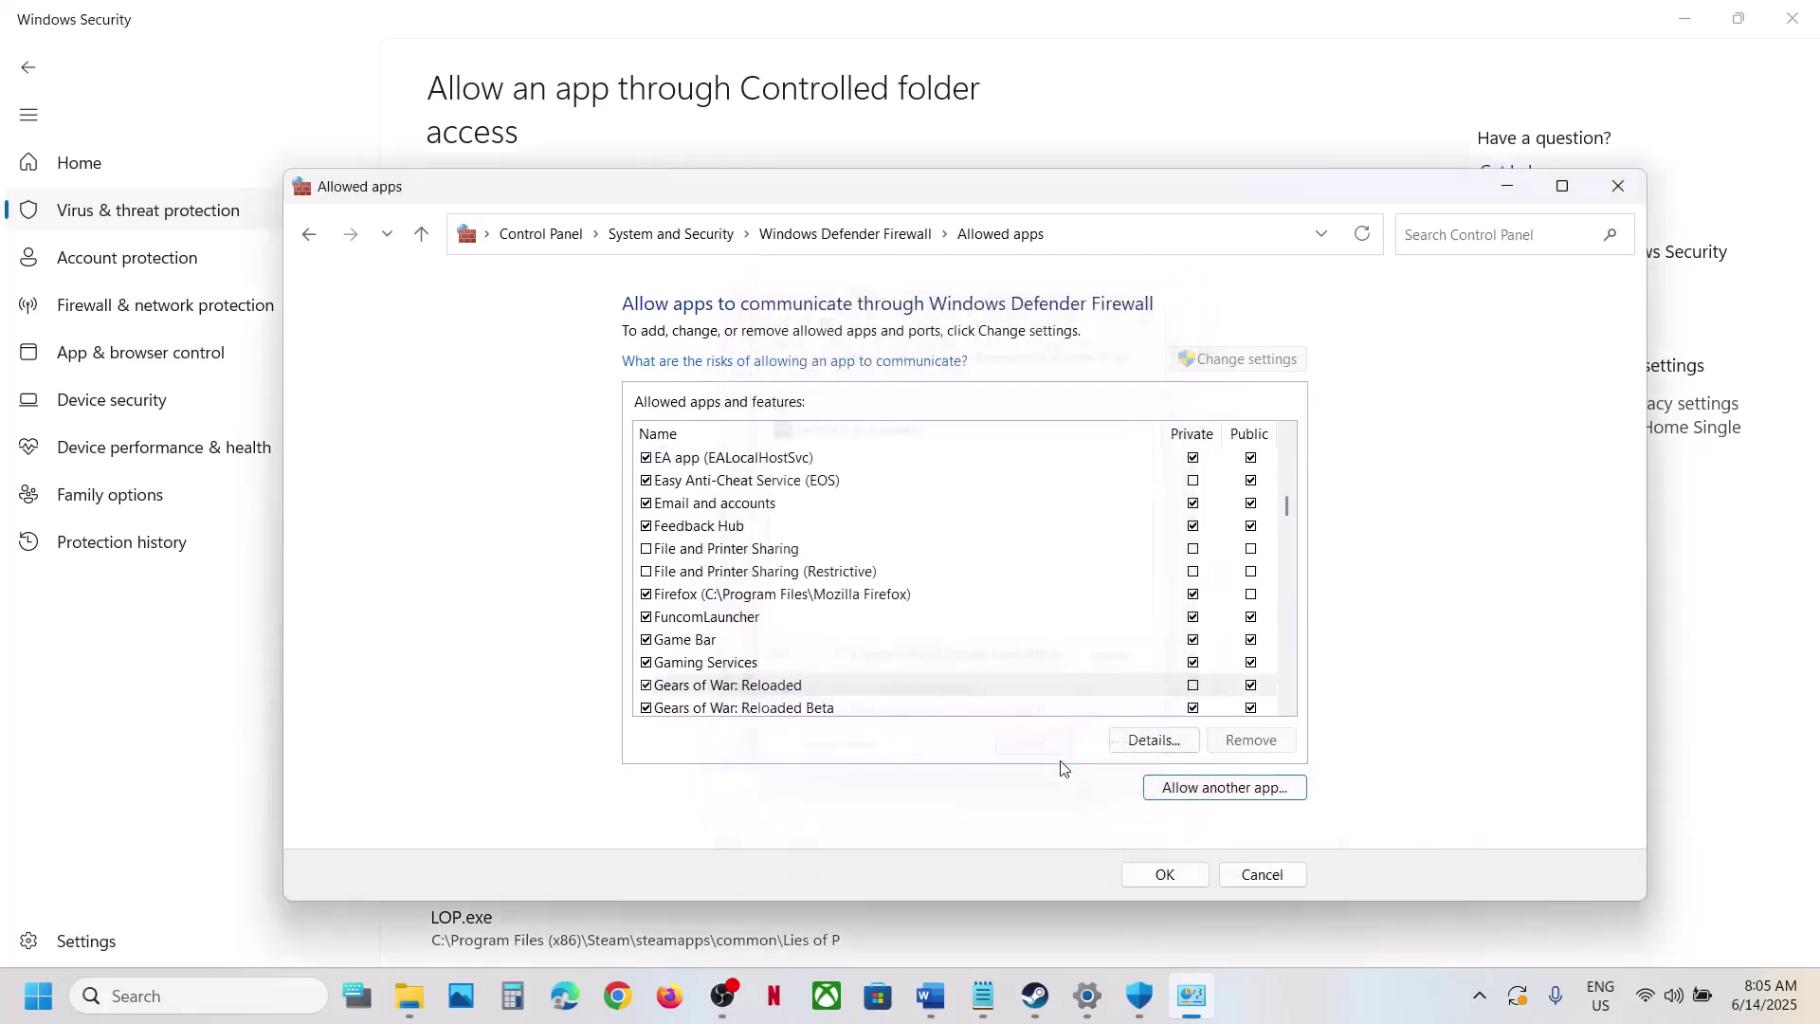
left_click(832, 718)
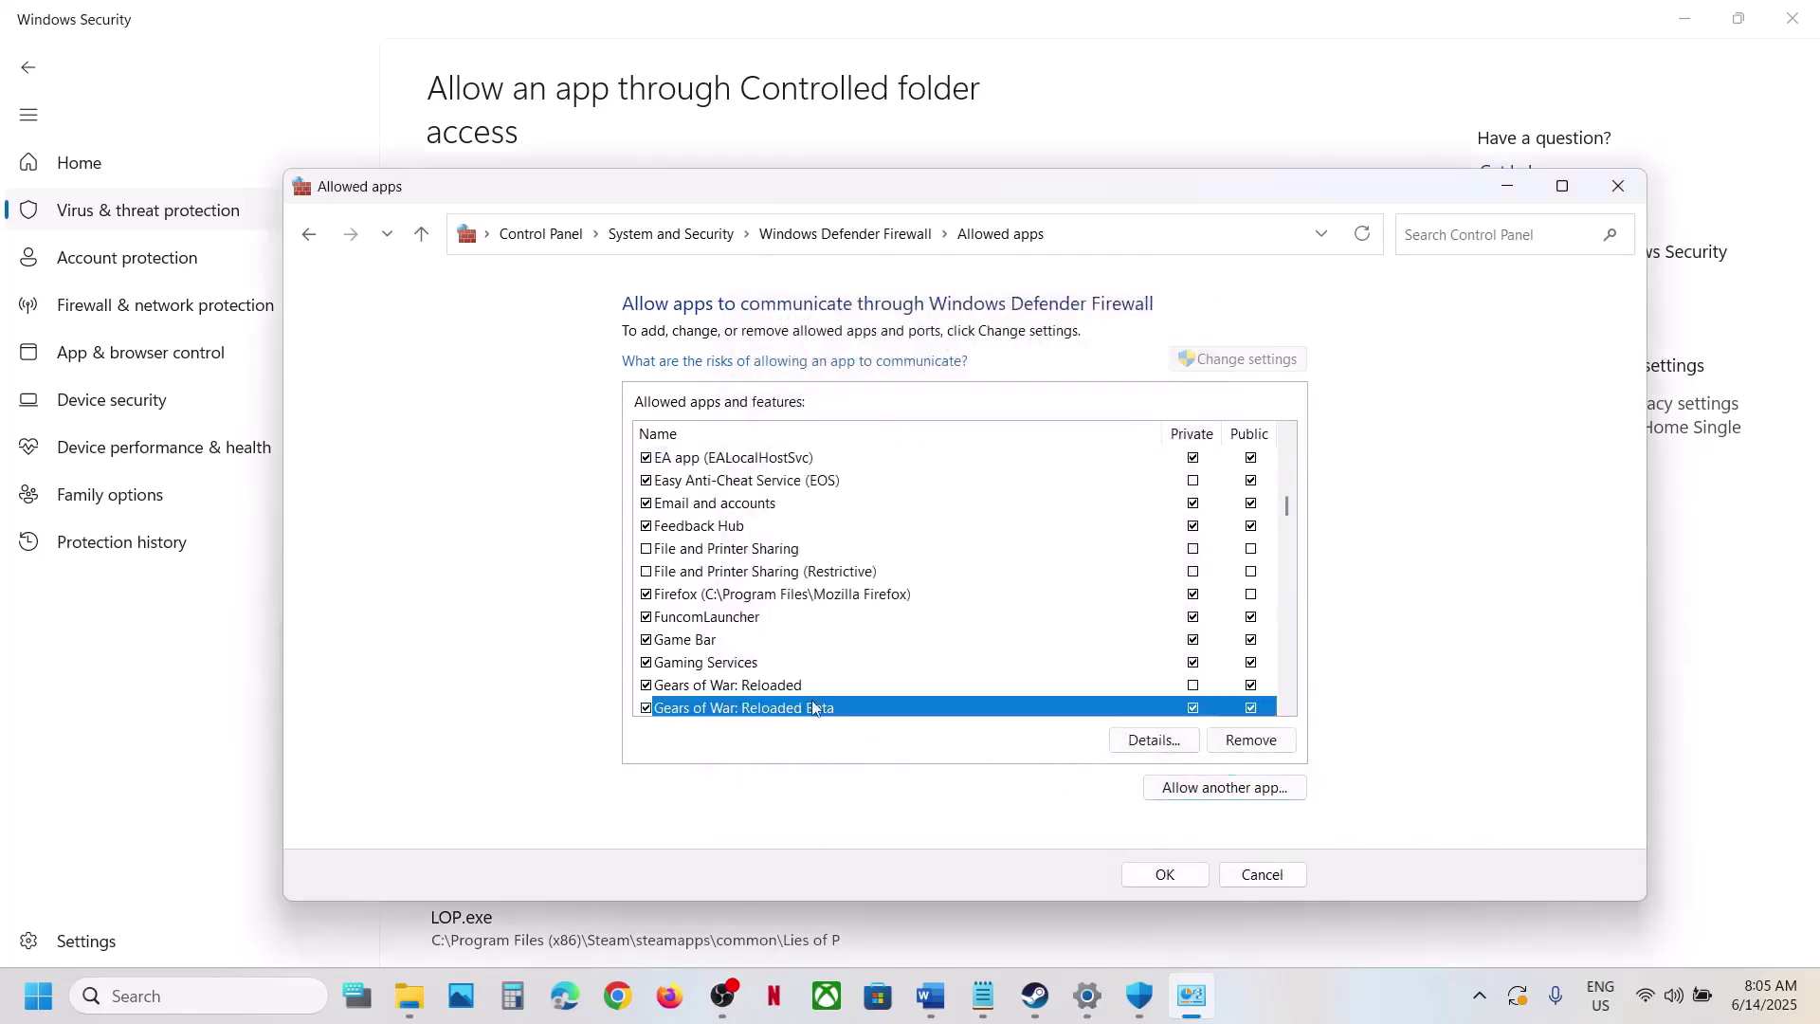
Close the firewall and Windows Security windows, and go to Step 4 in the Word troubleshooting document
left_click(1611, 186)
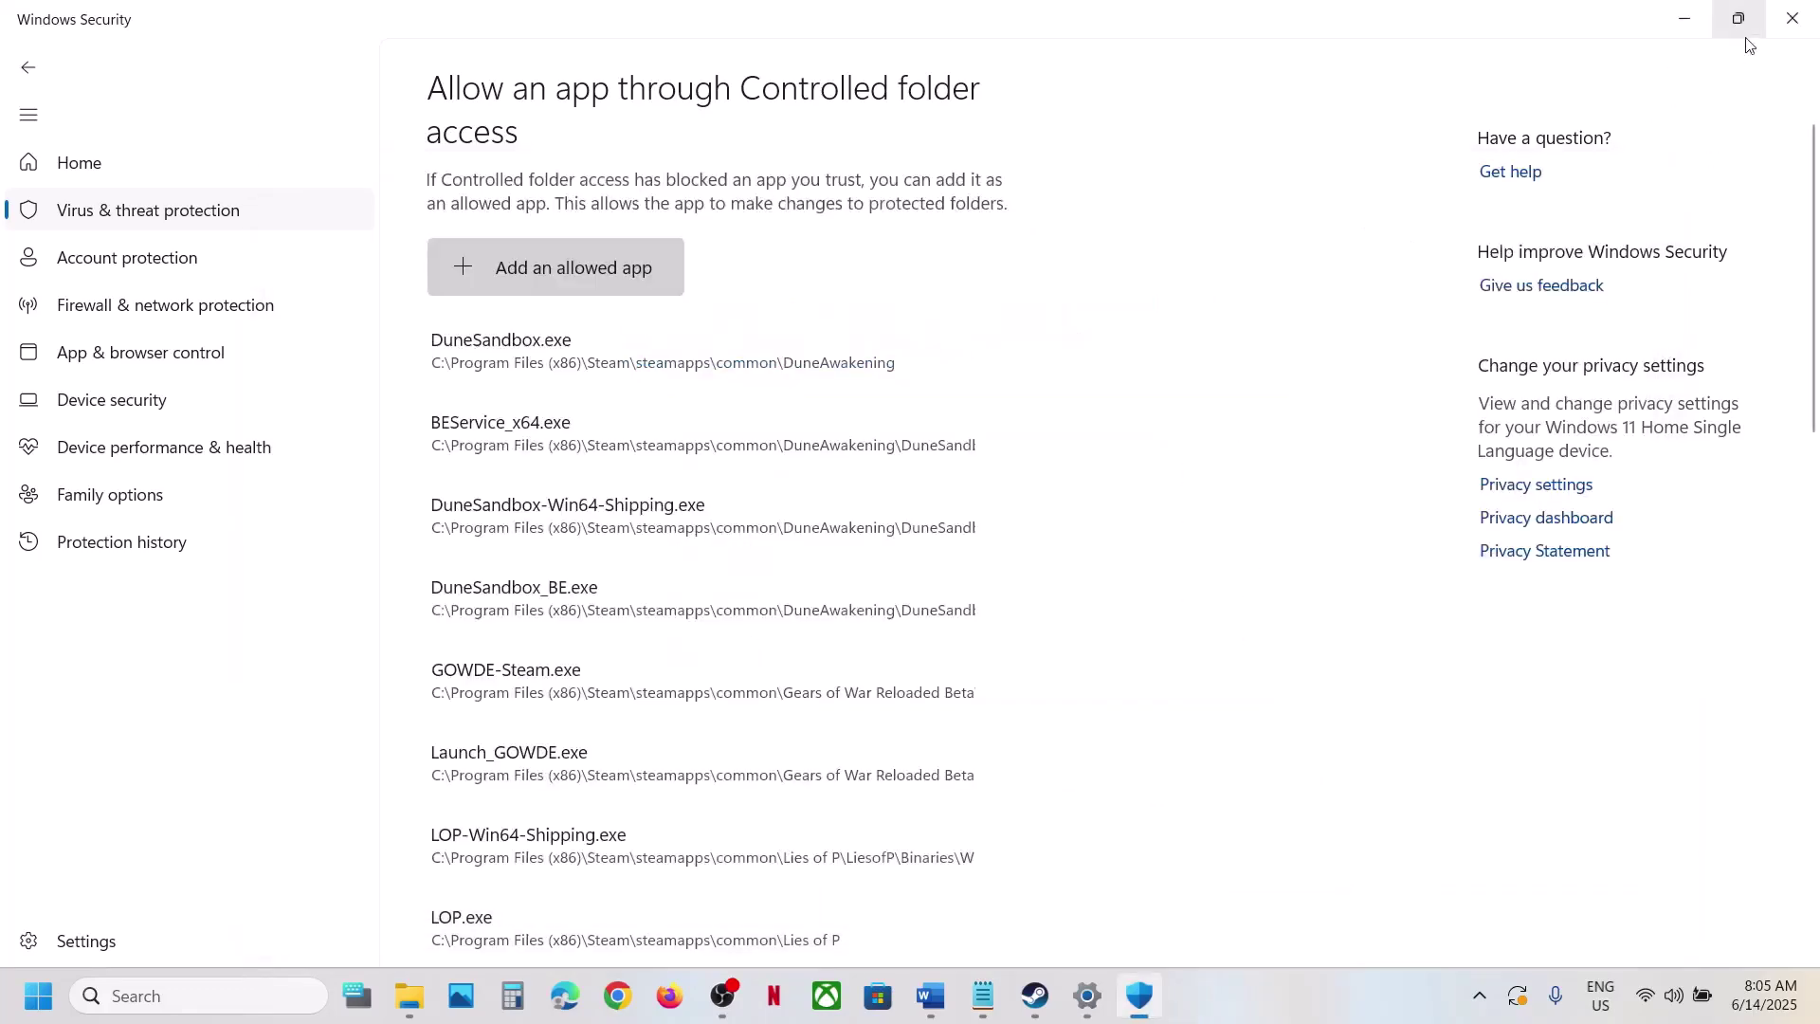
left_click(1787, 29)
left_click(1790, 21)
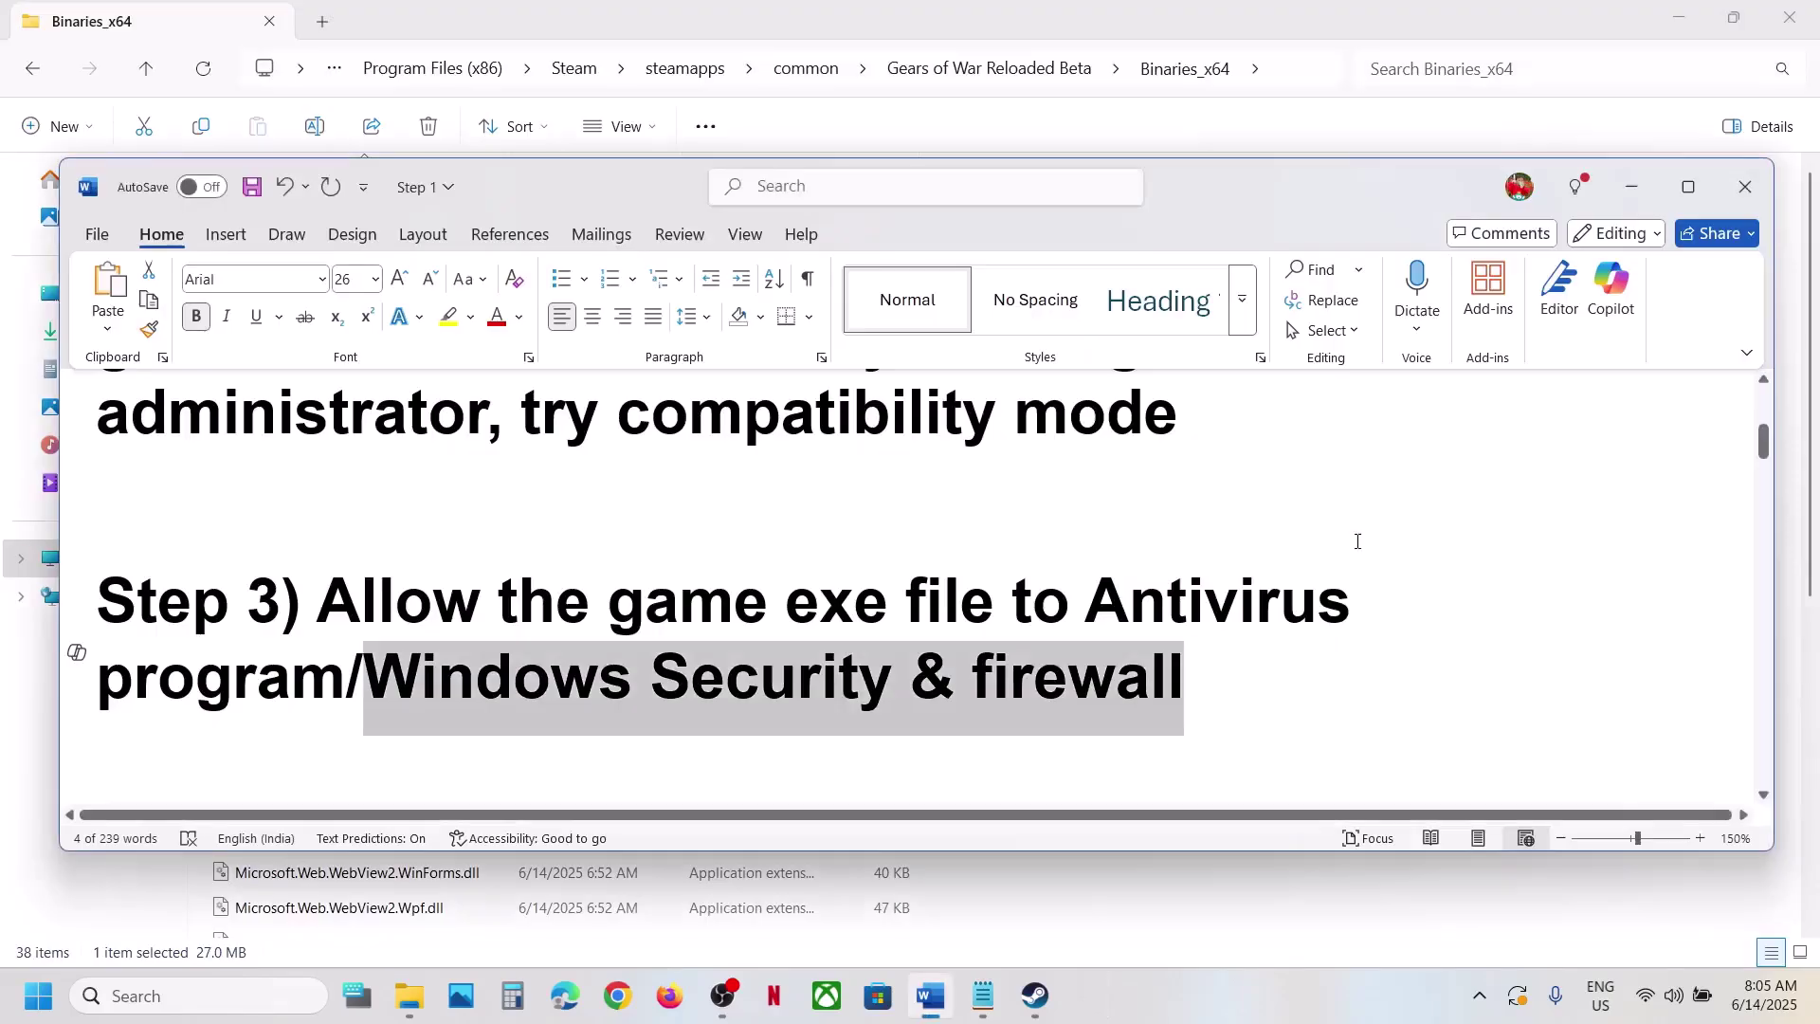
scroll(785, 589, "down", 3)
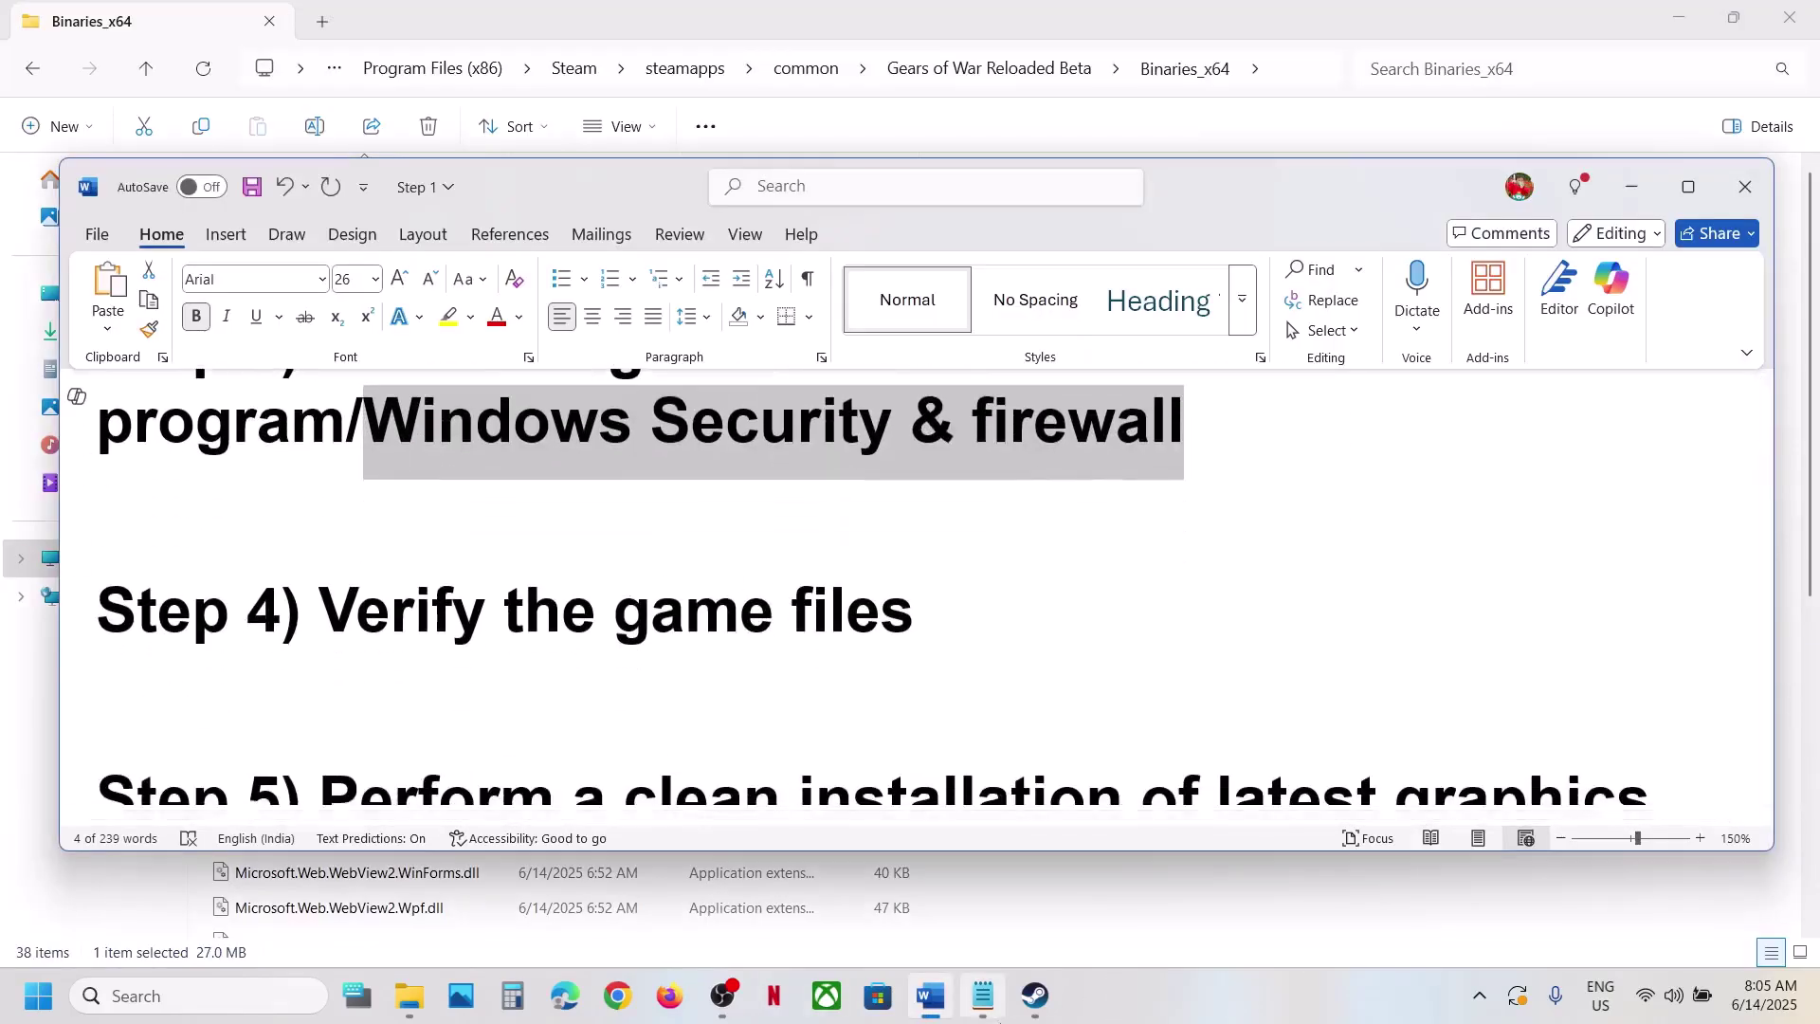
Switch to Steam, examine the file verification option in the Installed Files properties of Gears of War: Reloaded Beta, and close the properties
left_click(1049, 1019)
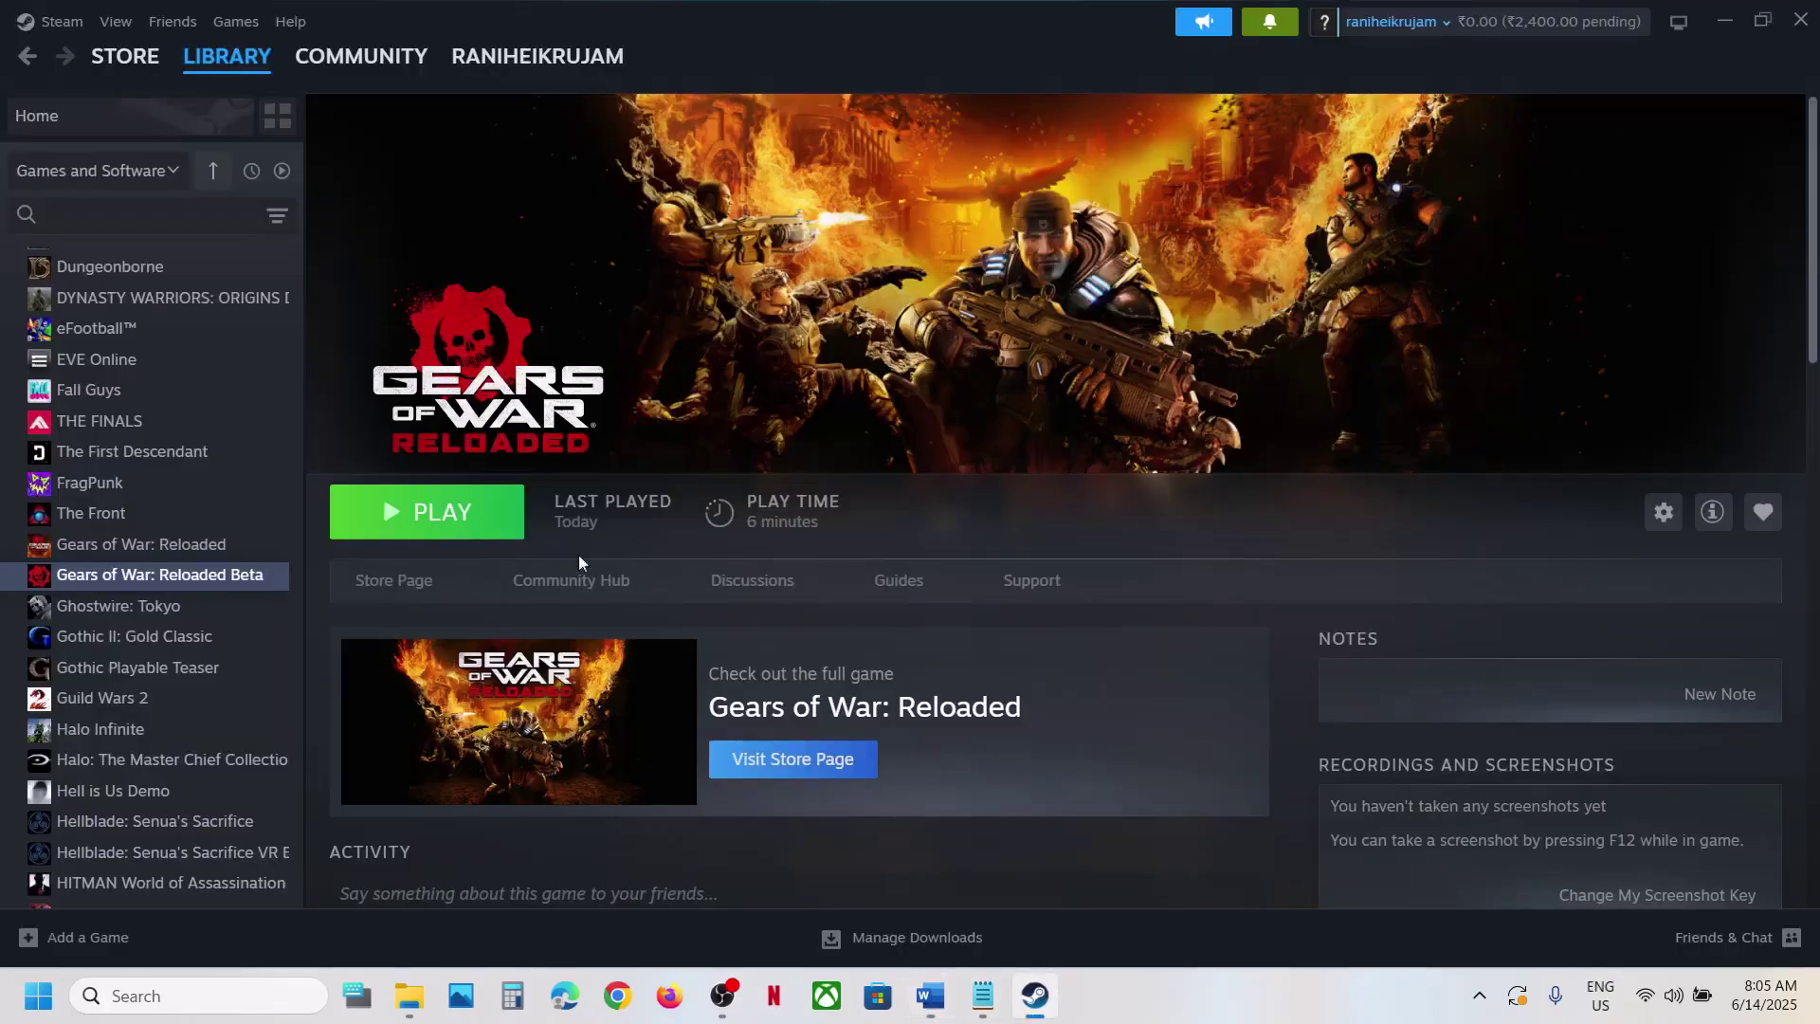
right_click(249, 576)
left_click(296, 757)
left_click(506, 365)
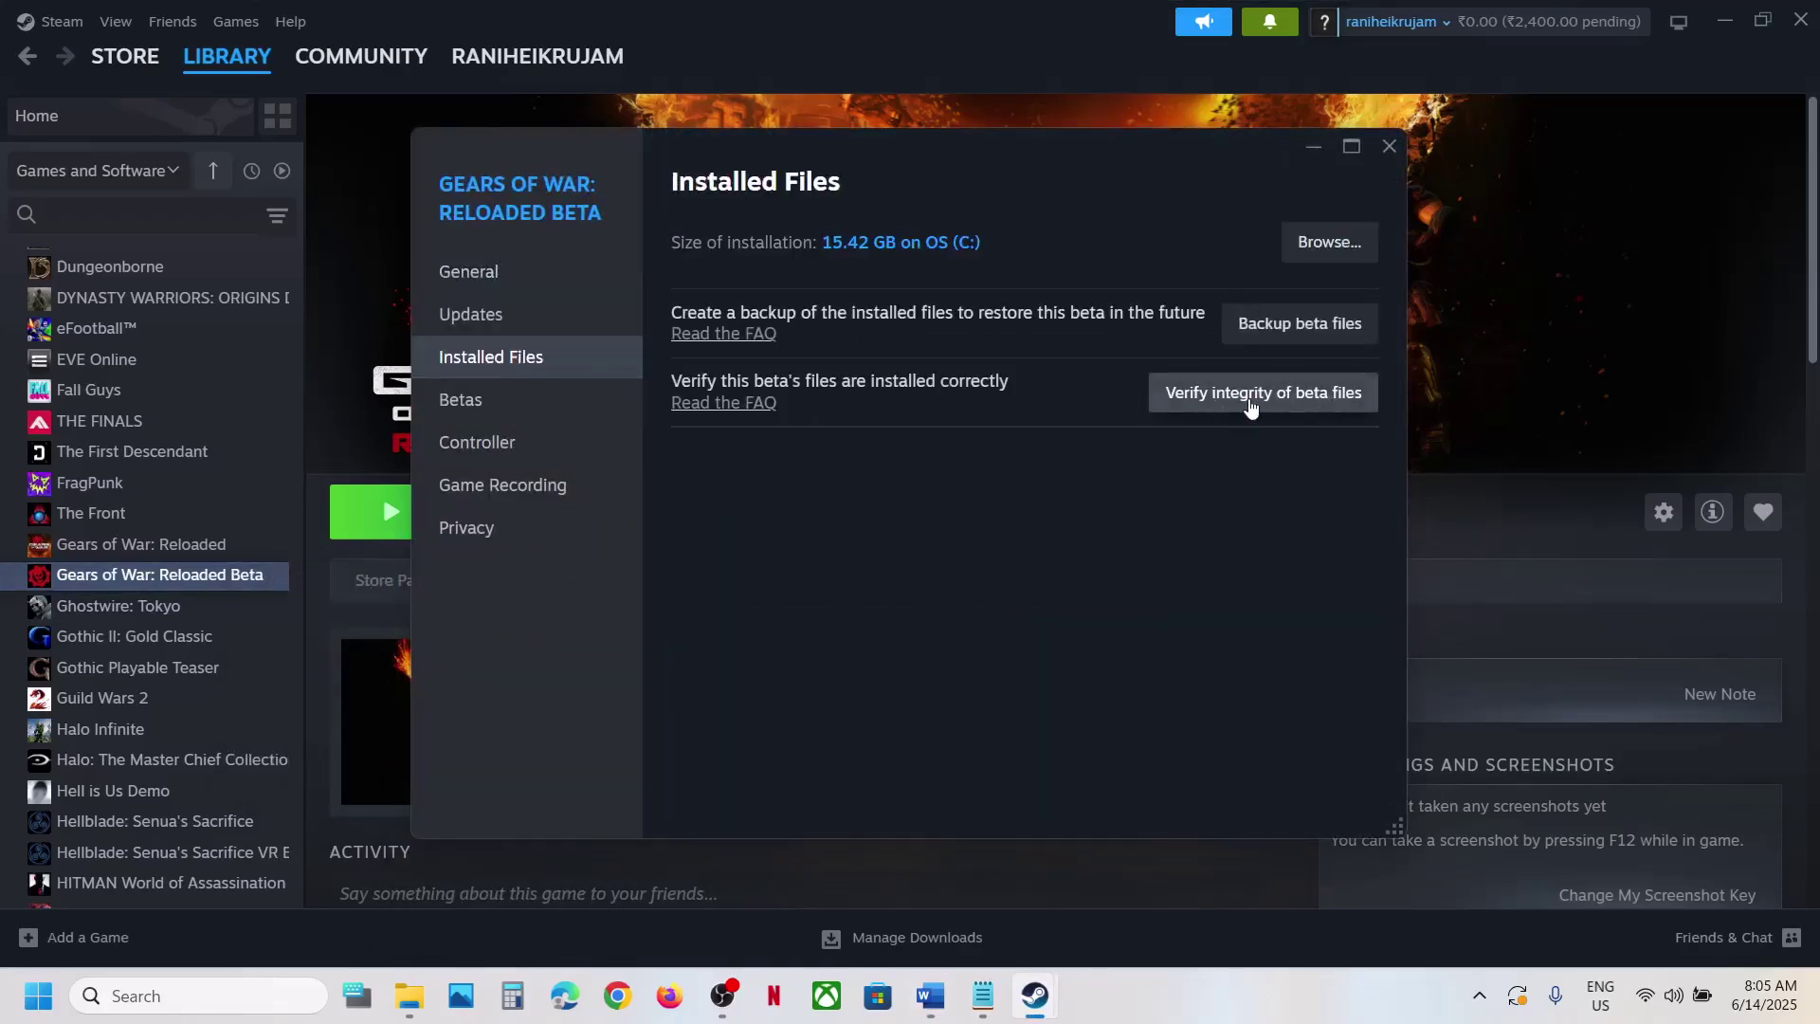
left_click(1390, 149)
Return to the Word troubleshooting document, maximize it and read Step 5 about a clean graphics driver installation
left_click(983, 995)
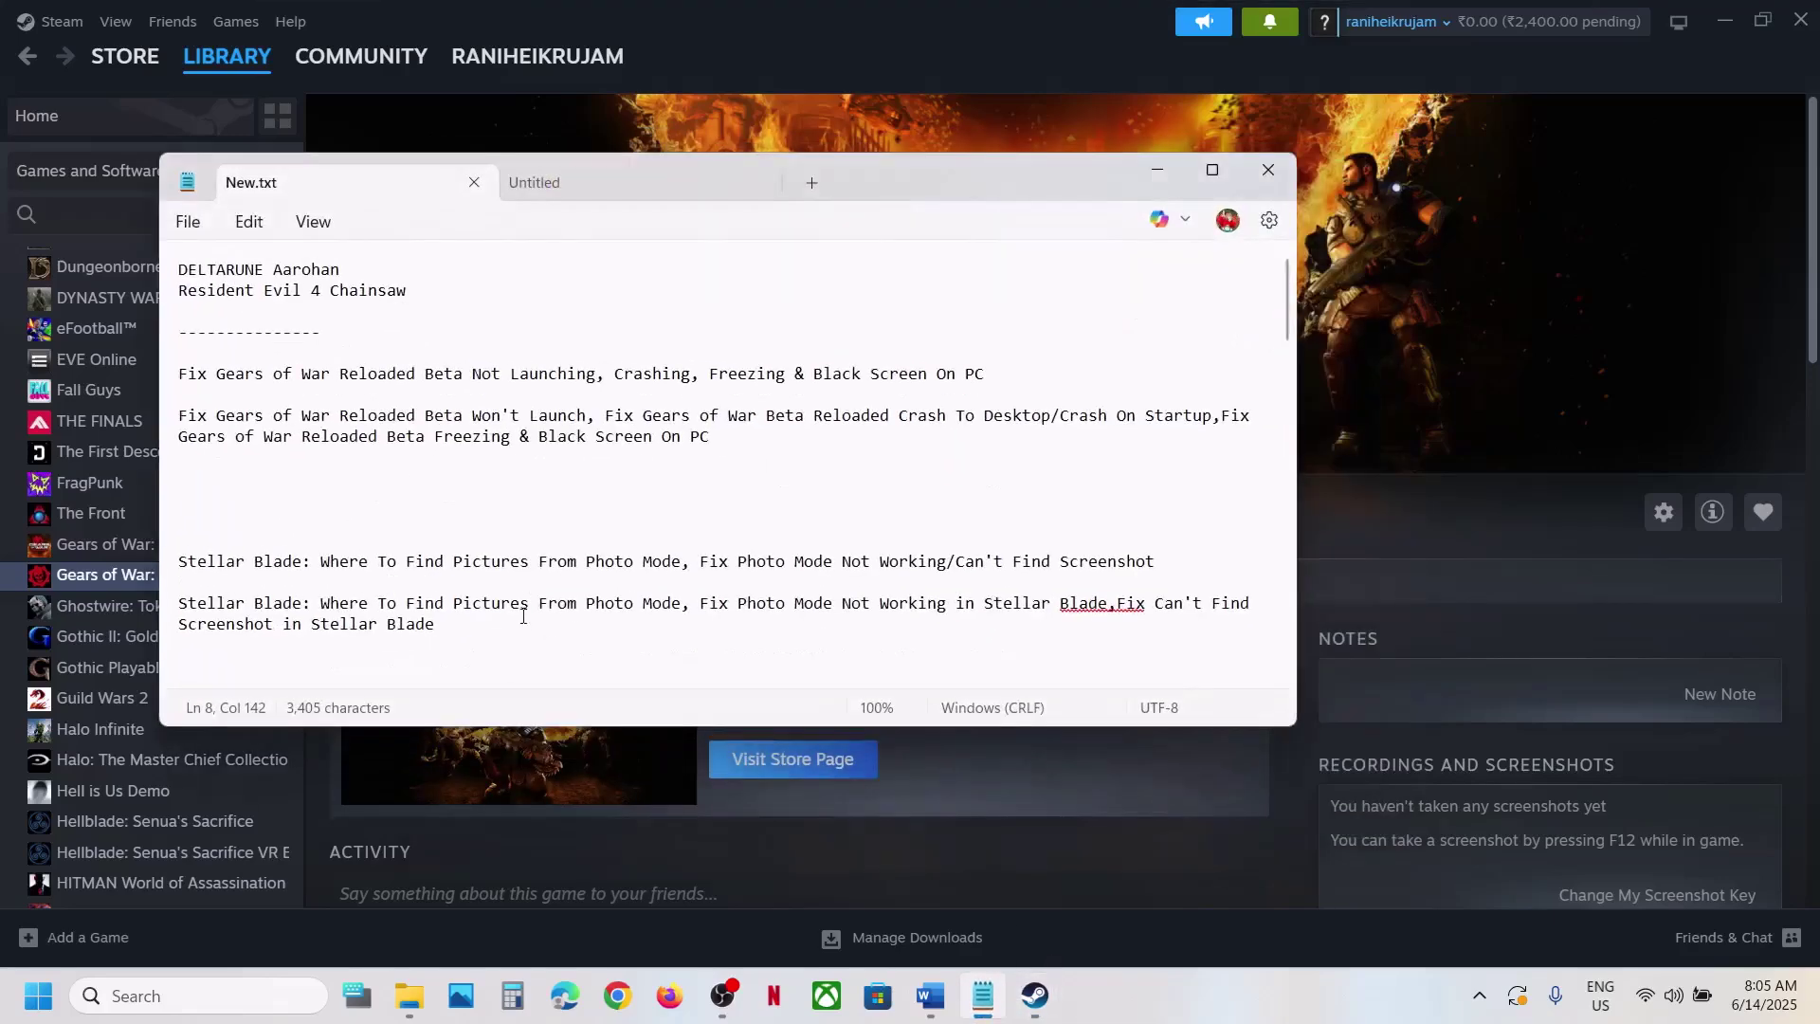
left_click(984, 995)
left_click(930, 995)
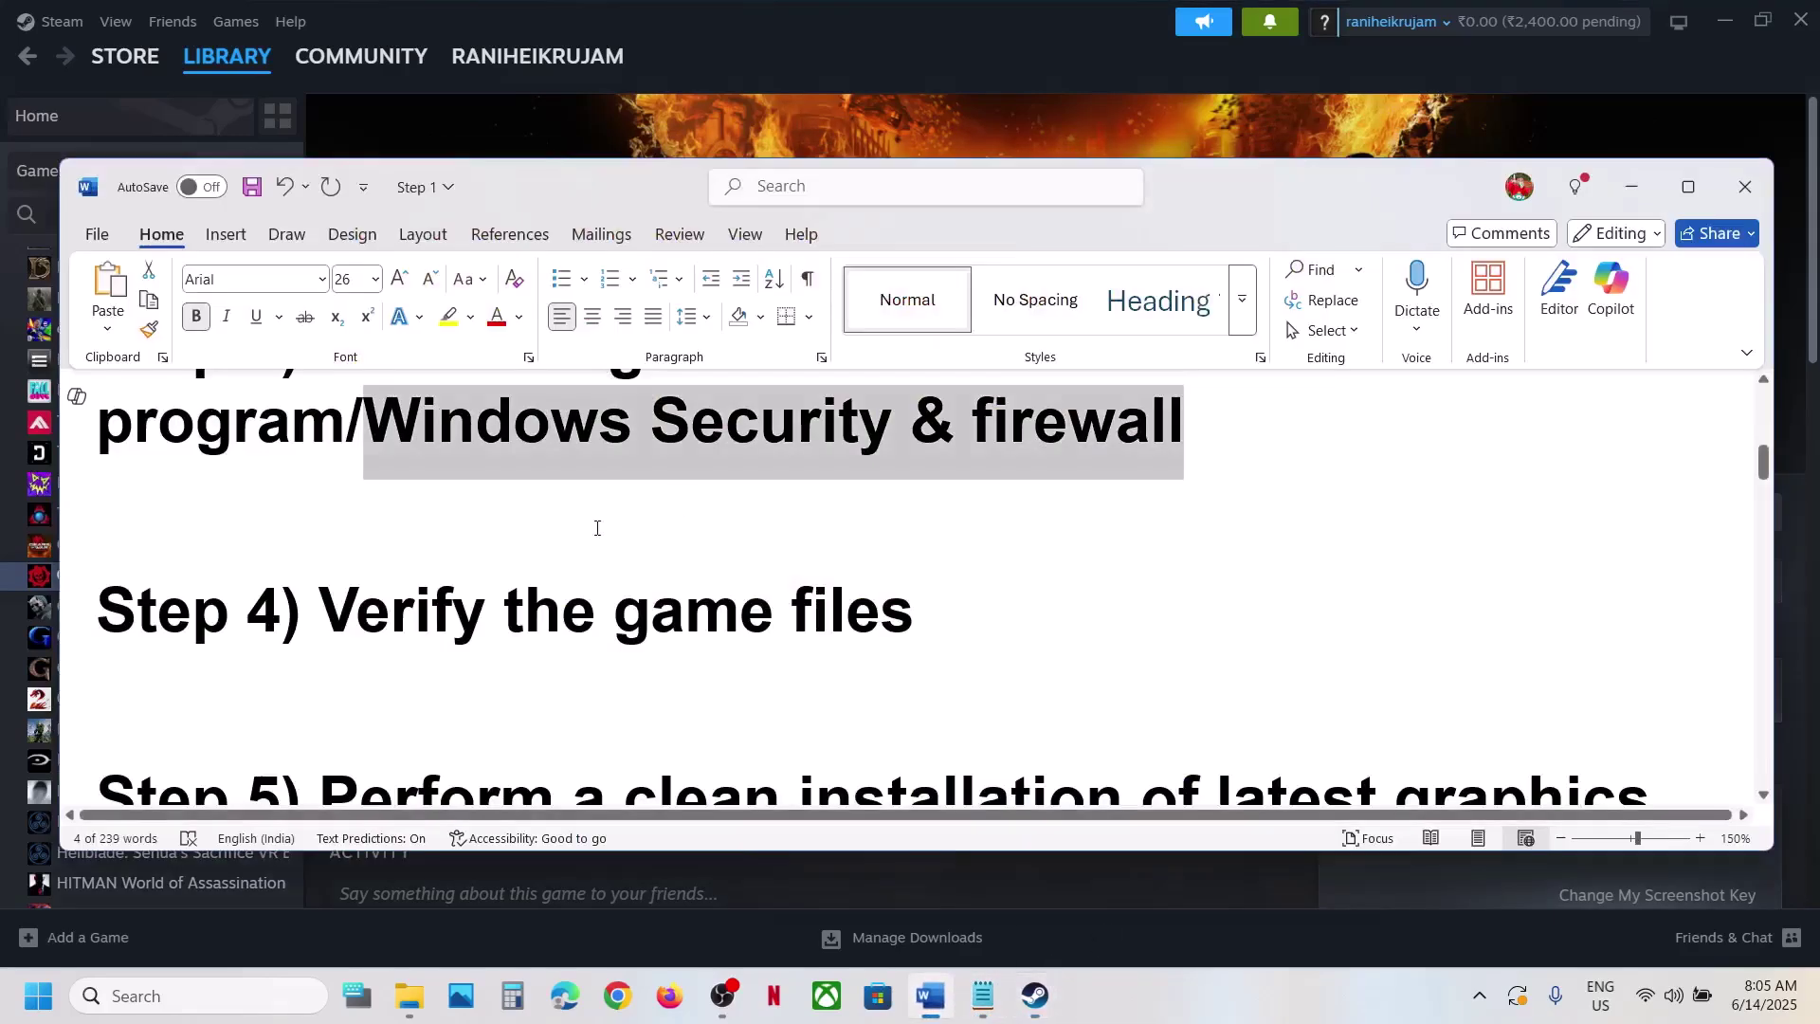
scroll(598, 528, "down", 4)
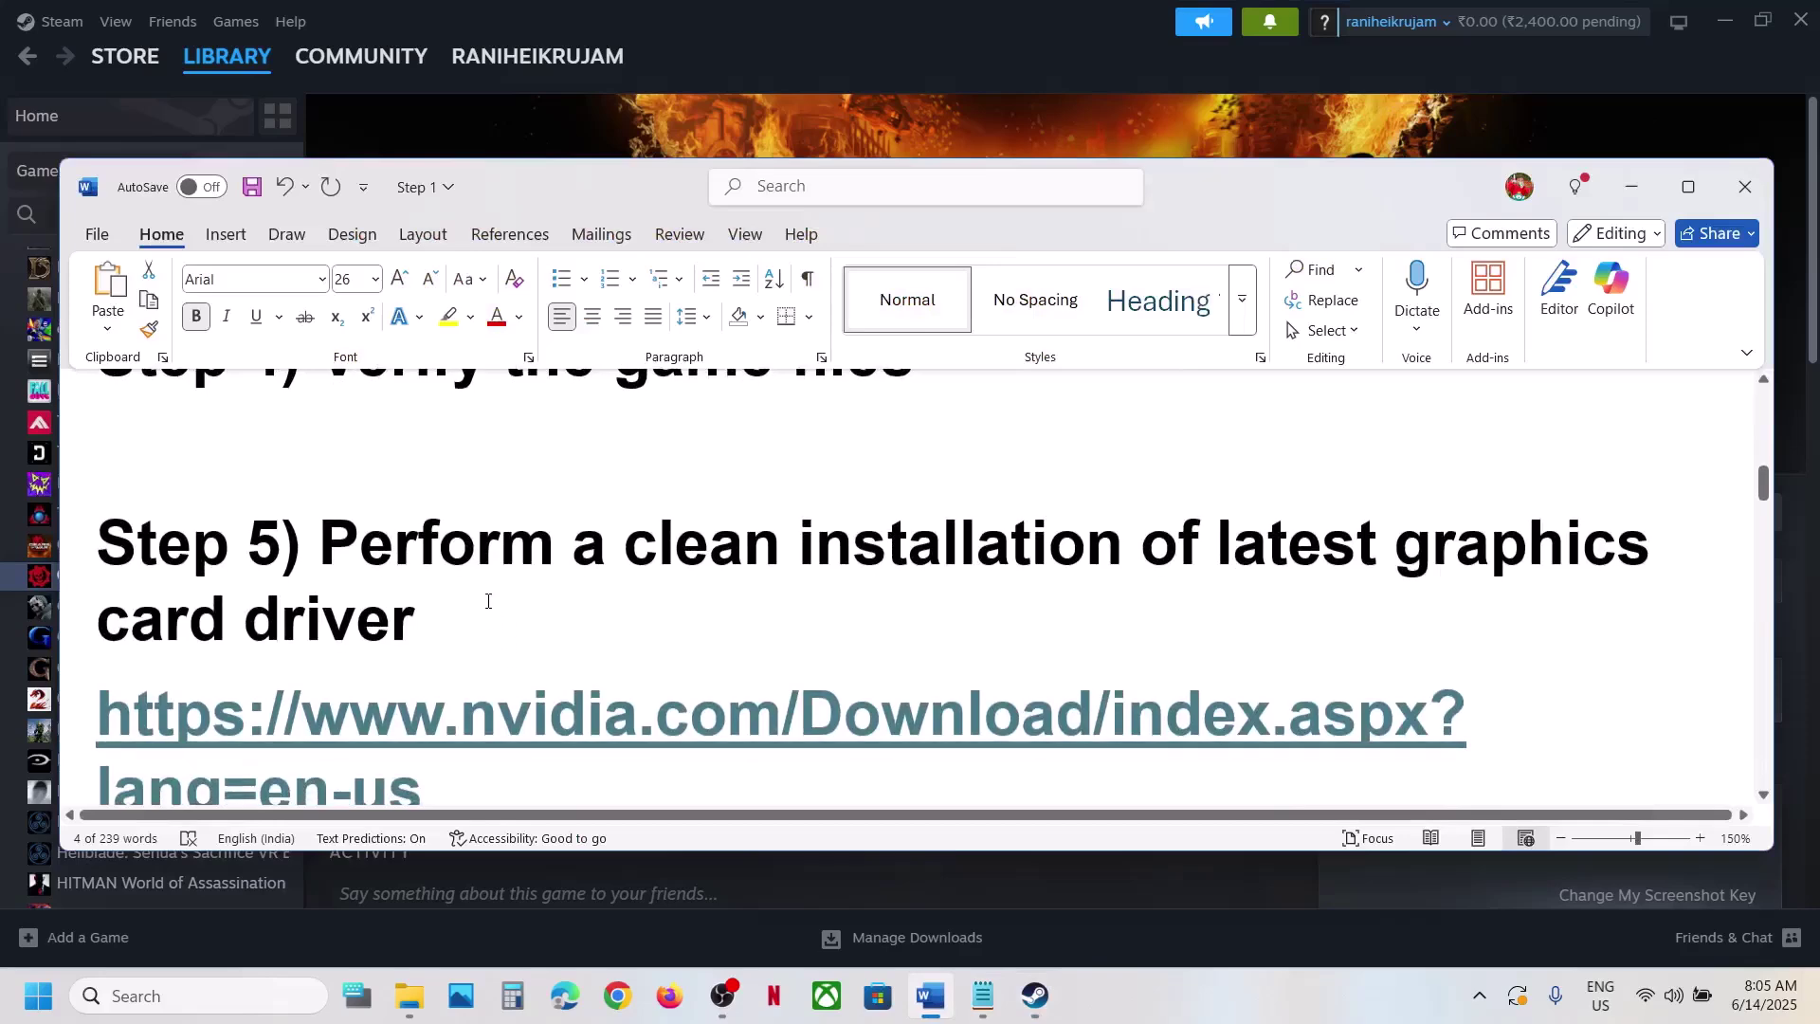
scroll(488, 601, "down", 1)
left_click(1689, 187)
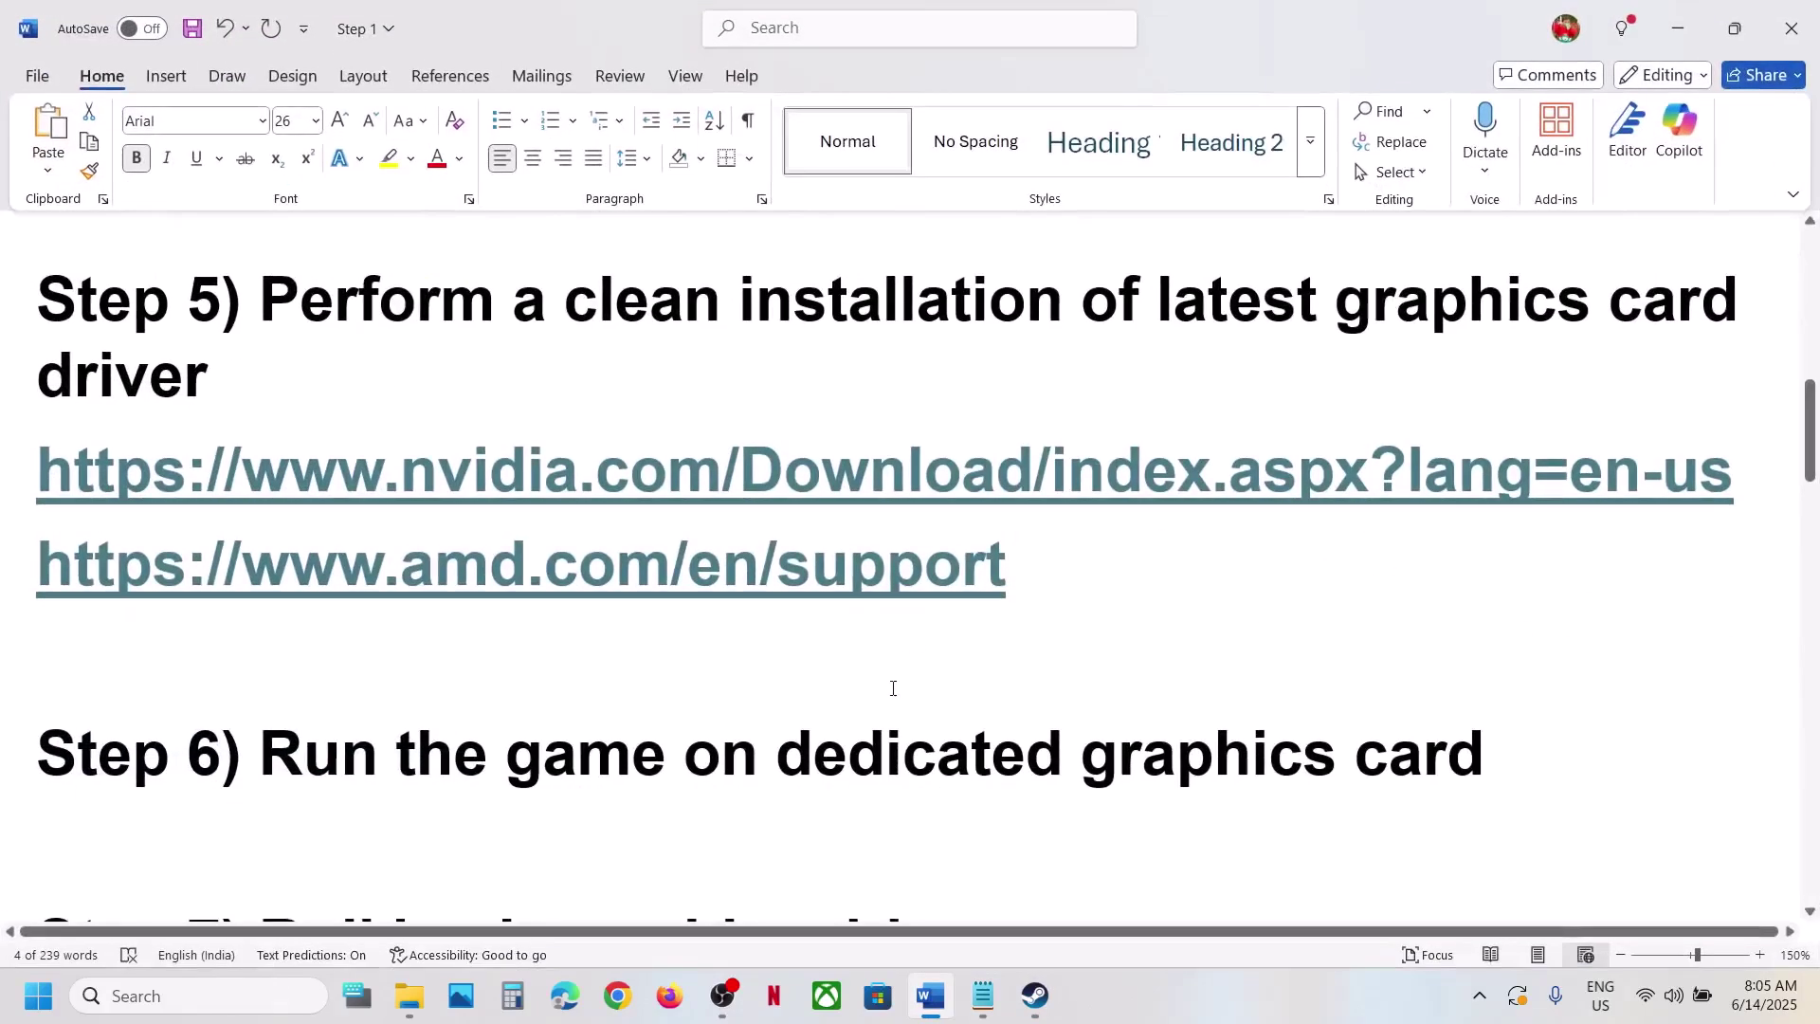
scroll(893, 689, "up", 2)
Highlight the NVIDIA and AMD driver download links under Step 5 of the document
left_click_drag(387, 641, 1646, 690)
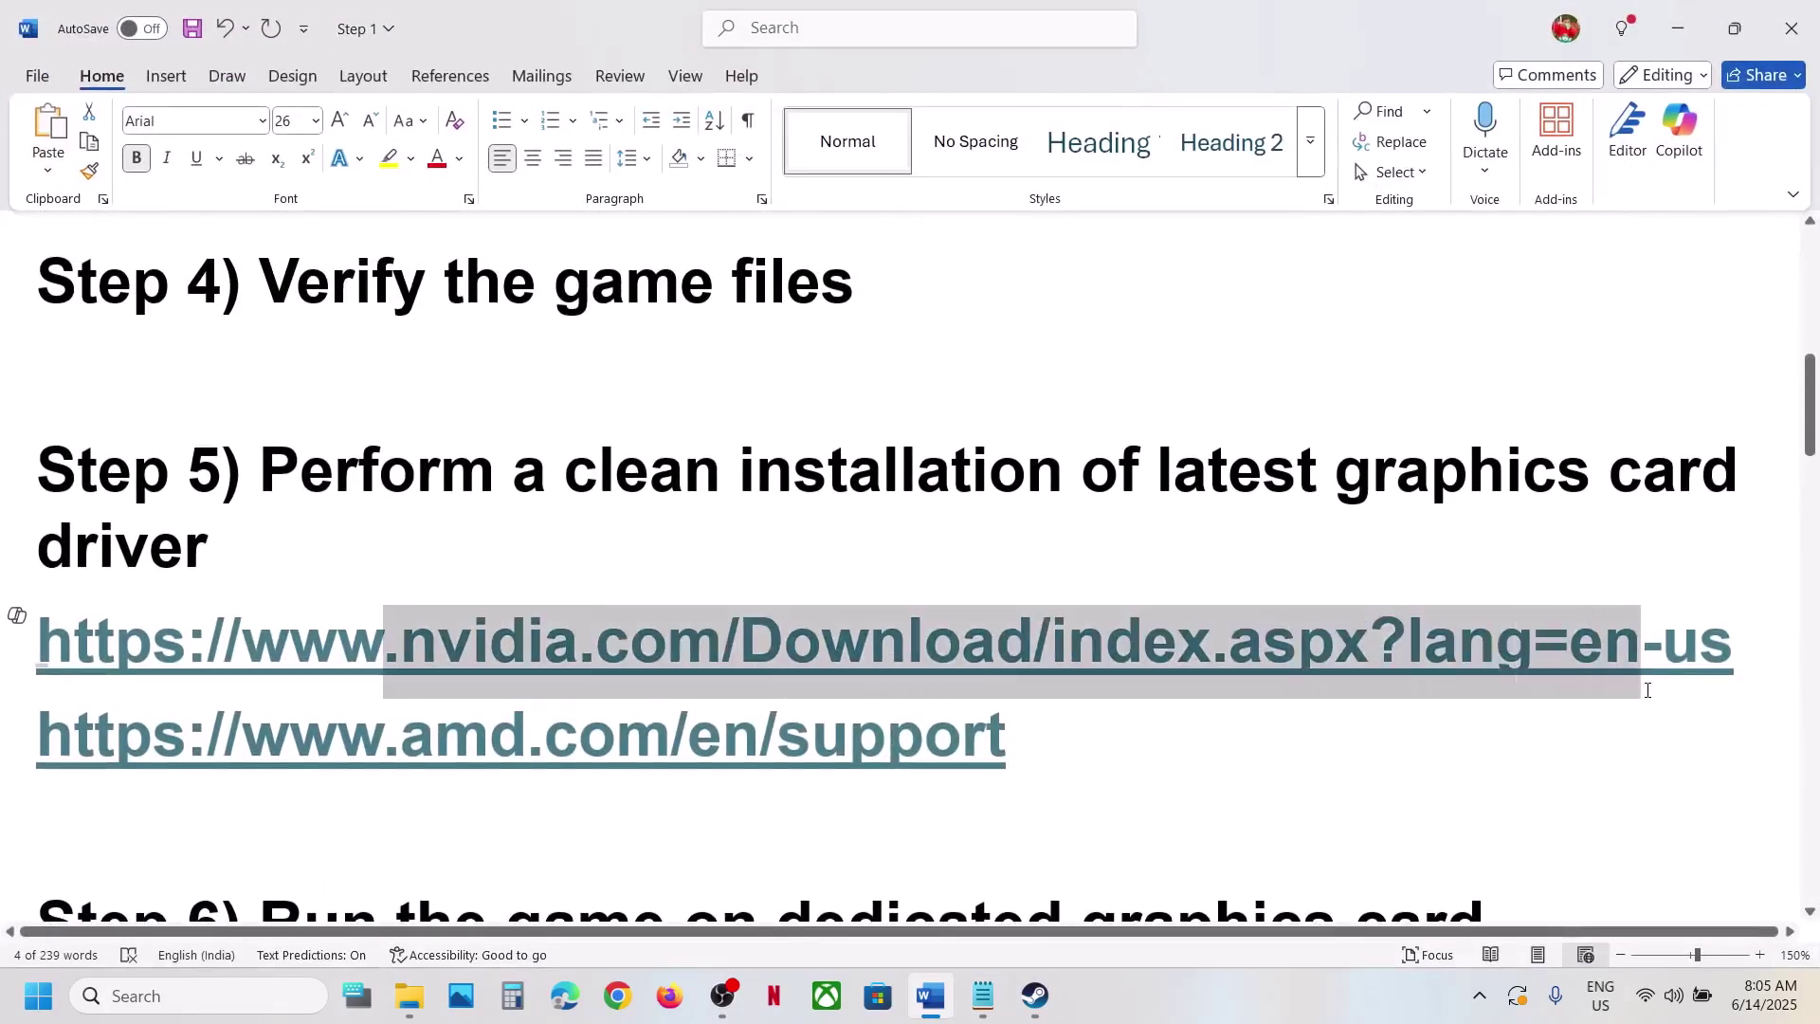
left_click_drag(335, 738, 887, 744)
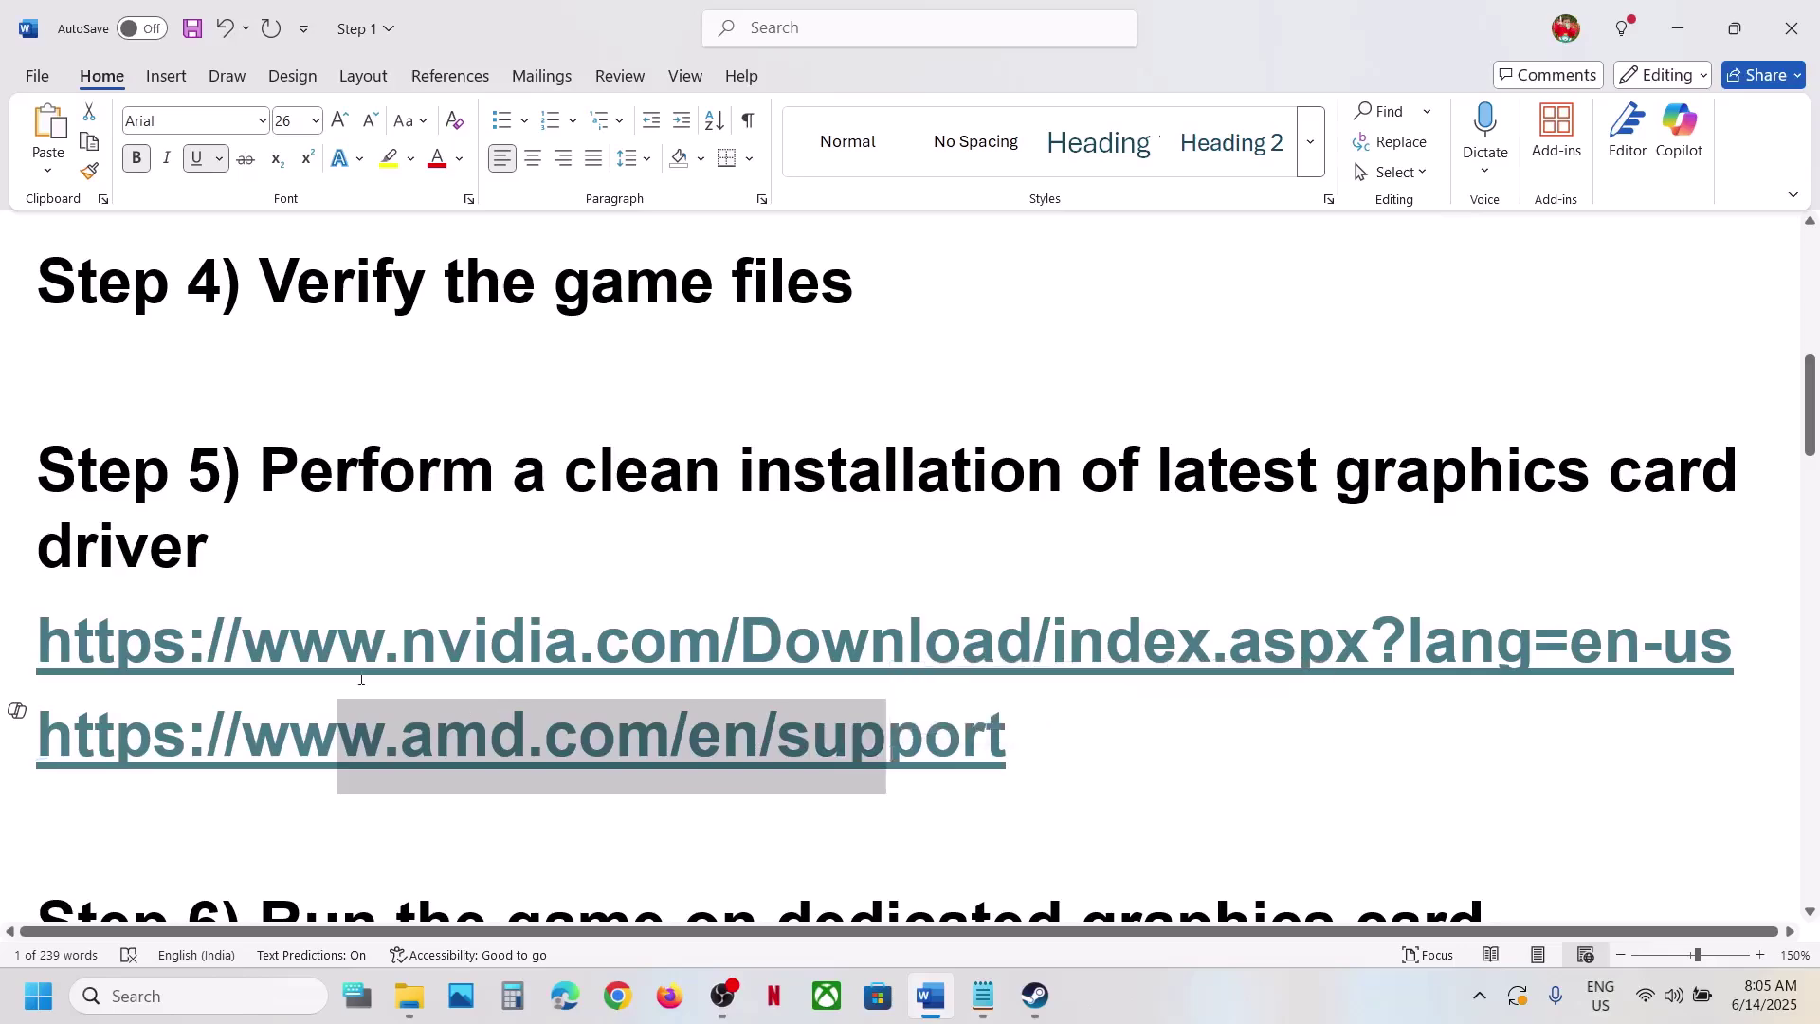
left_click_drag(338, 641, 962, 648)
Switch to NVIDIA's driver page in Chrome and search for GeForce RTX 3050 Laptop GPU drivers with Windows 11 as the operating system
left_click(1174, 997)
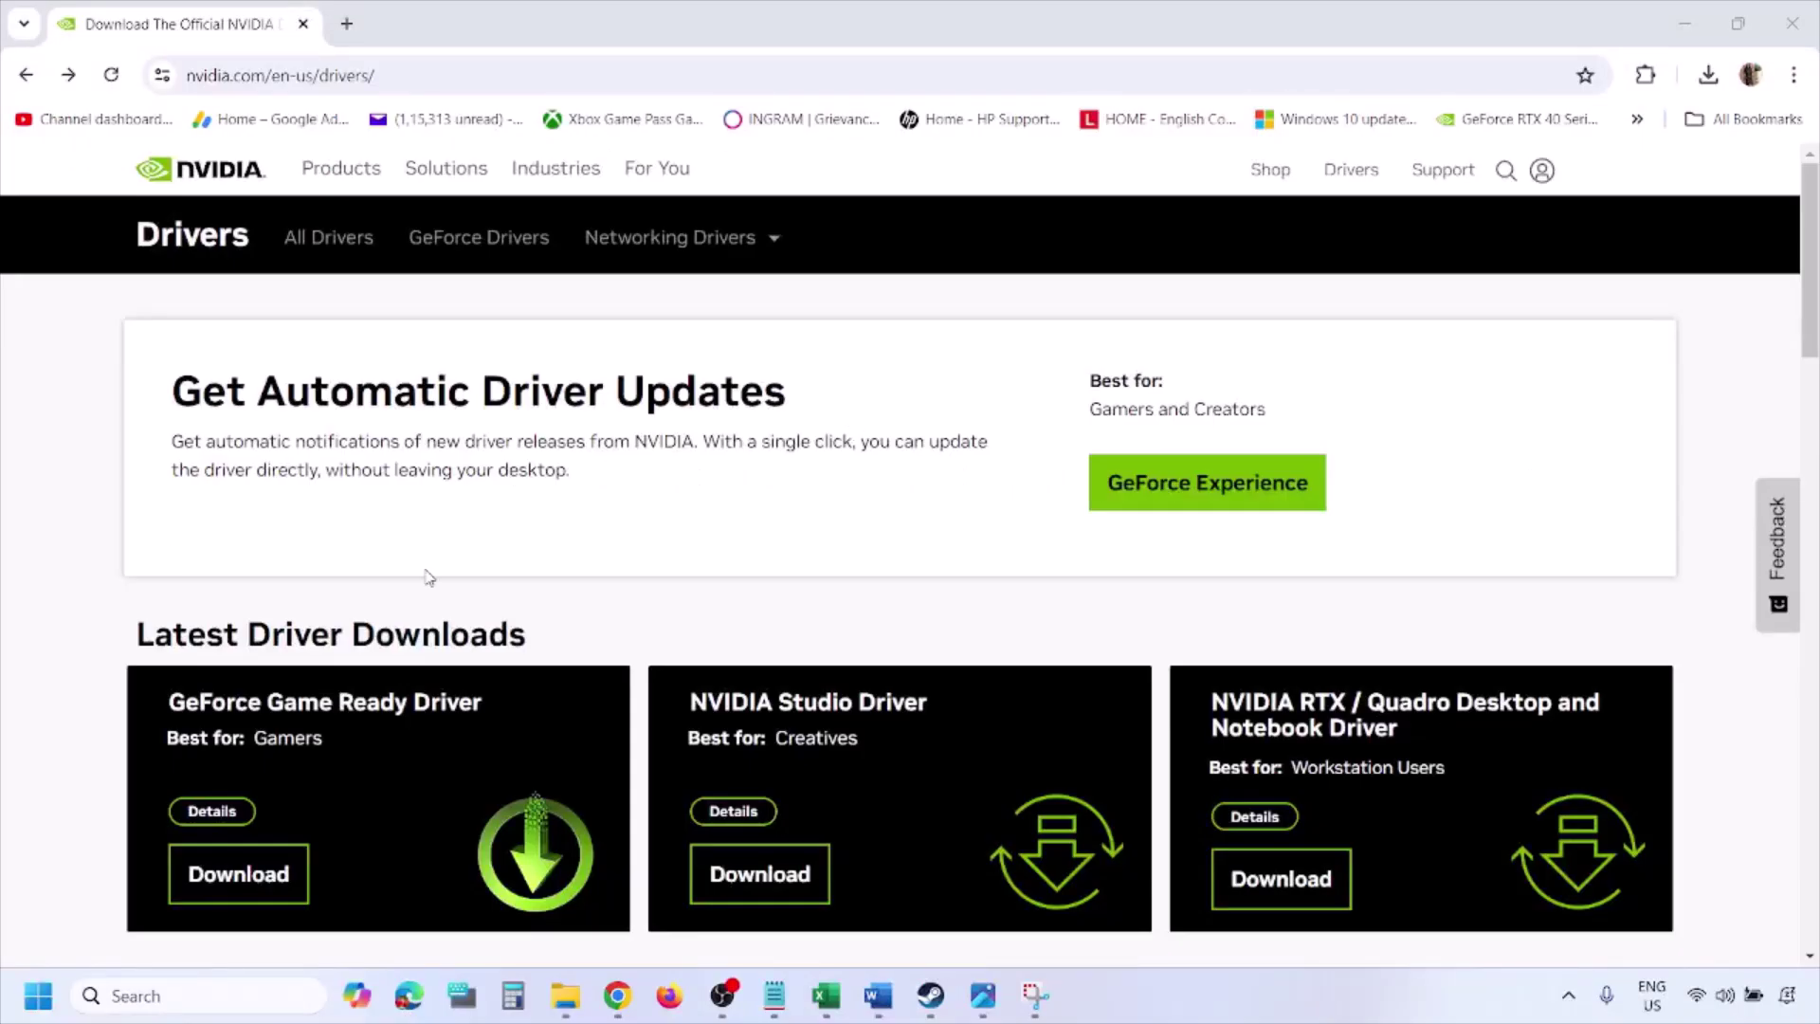
scroll(423, 581, "down", 8)
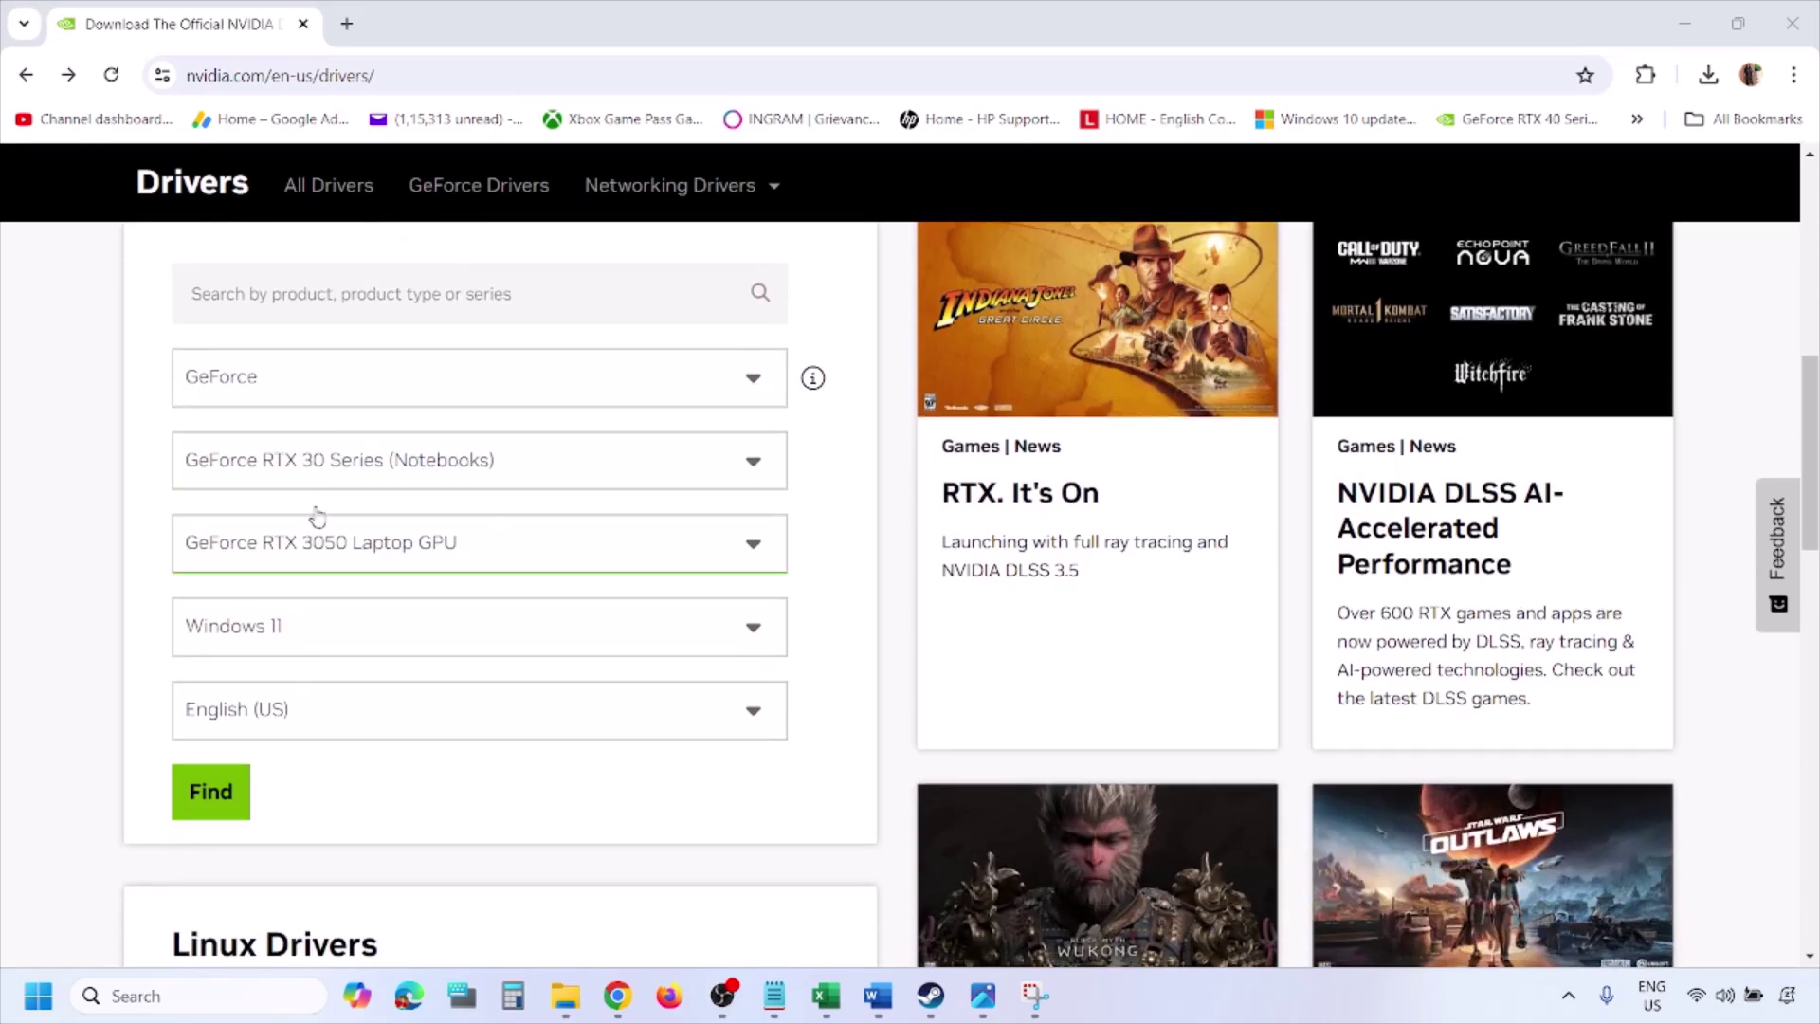
left_click(300, 632)
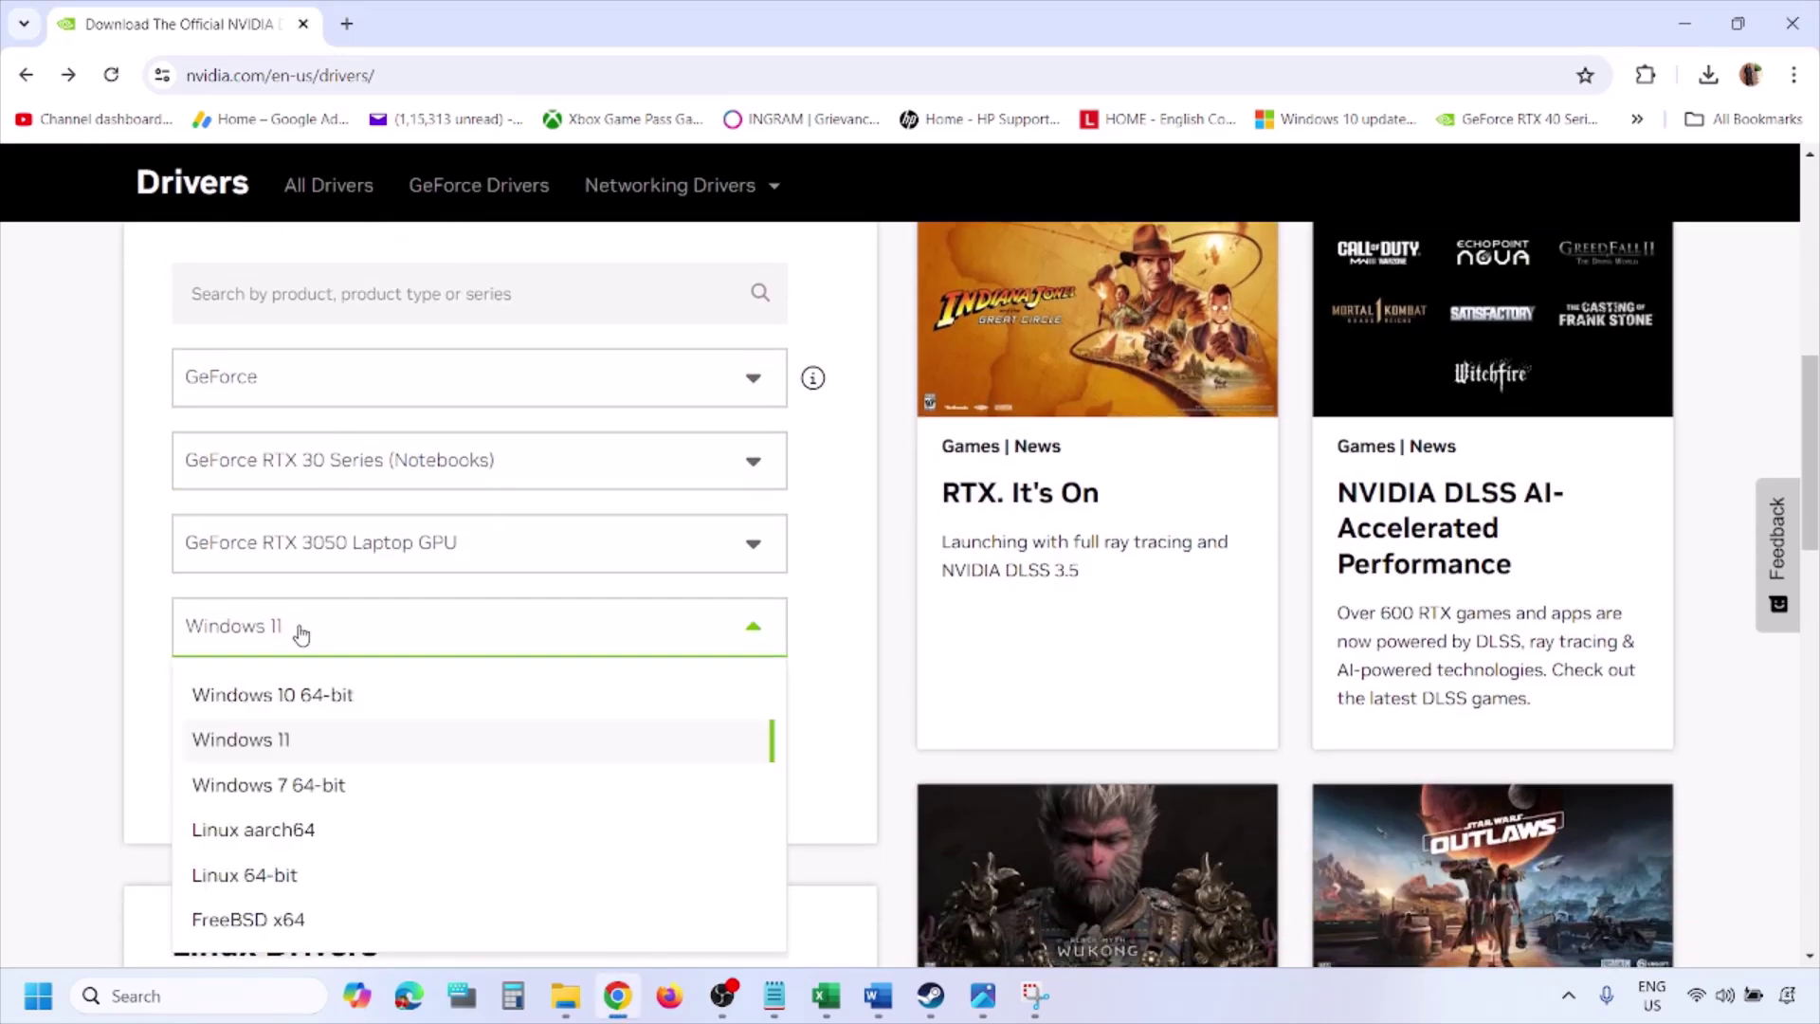
left_click(263, 745)
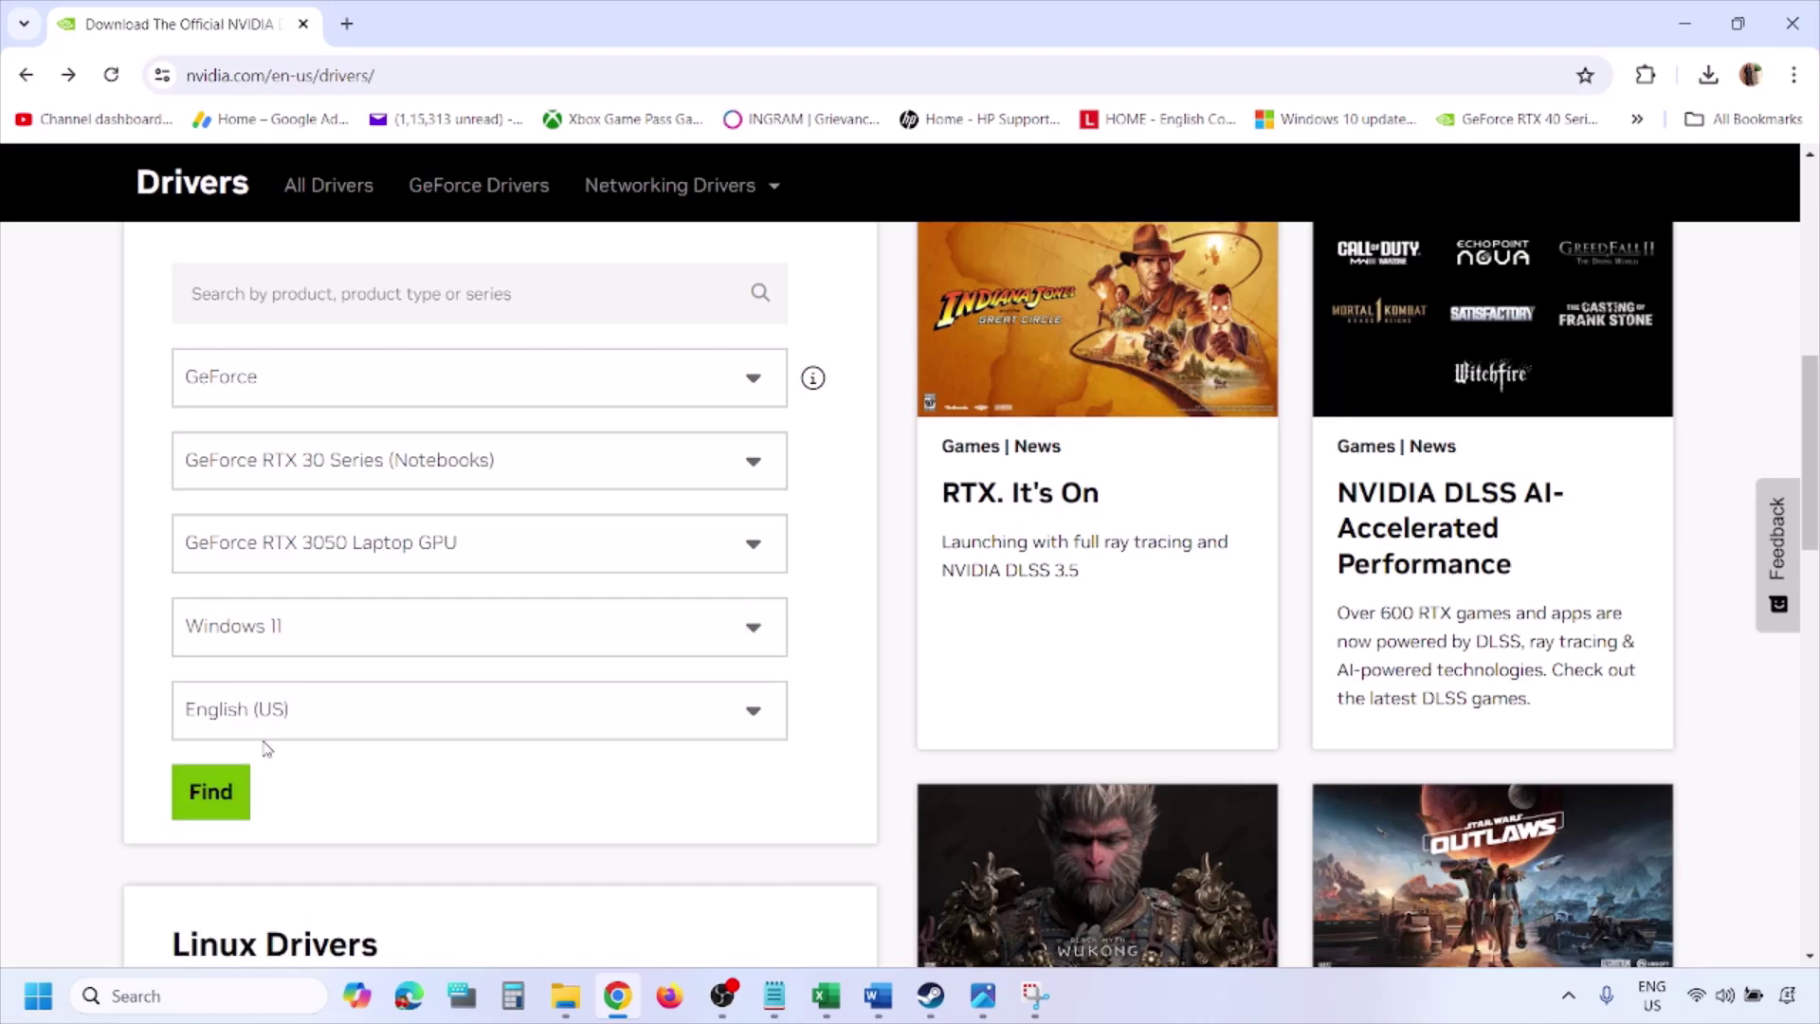
left_click(210, 793)
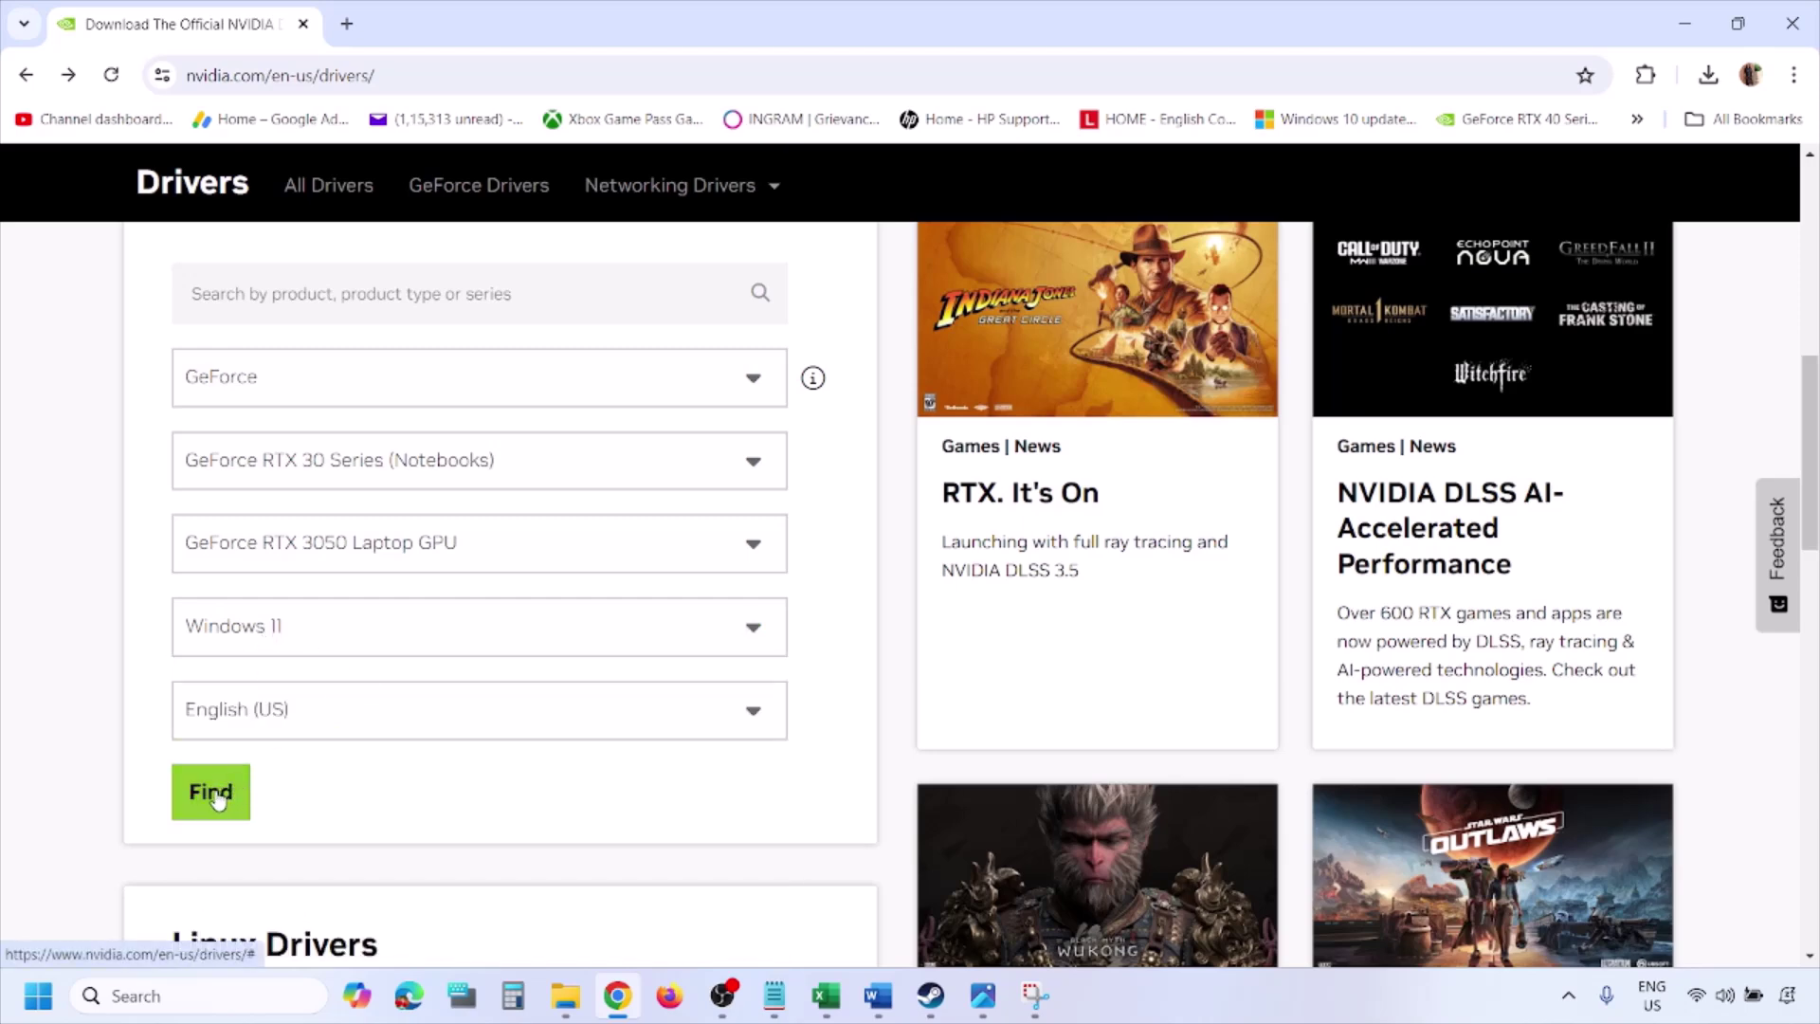
Switch to Photos and review images 1.png to 5.png showing the driver download and the custom clean installation options
left_click(983, 996)
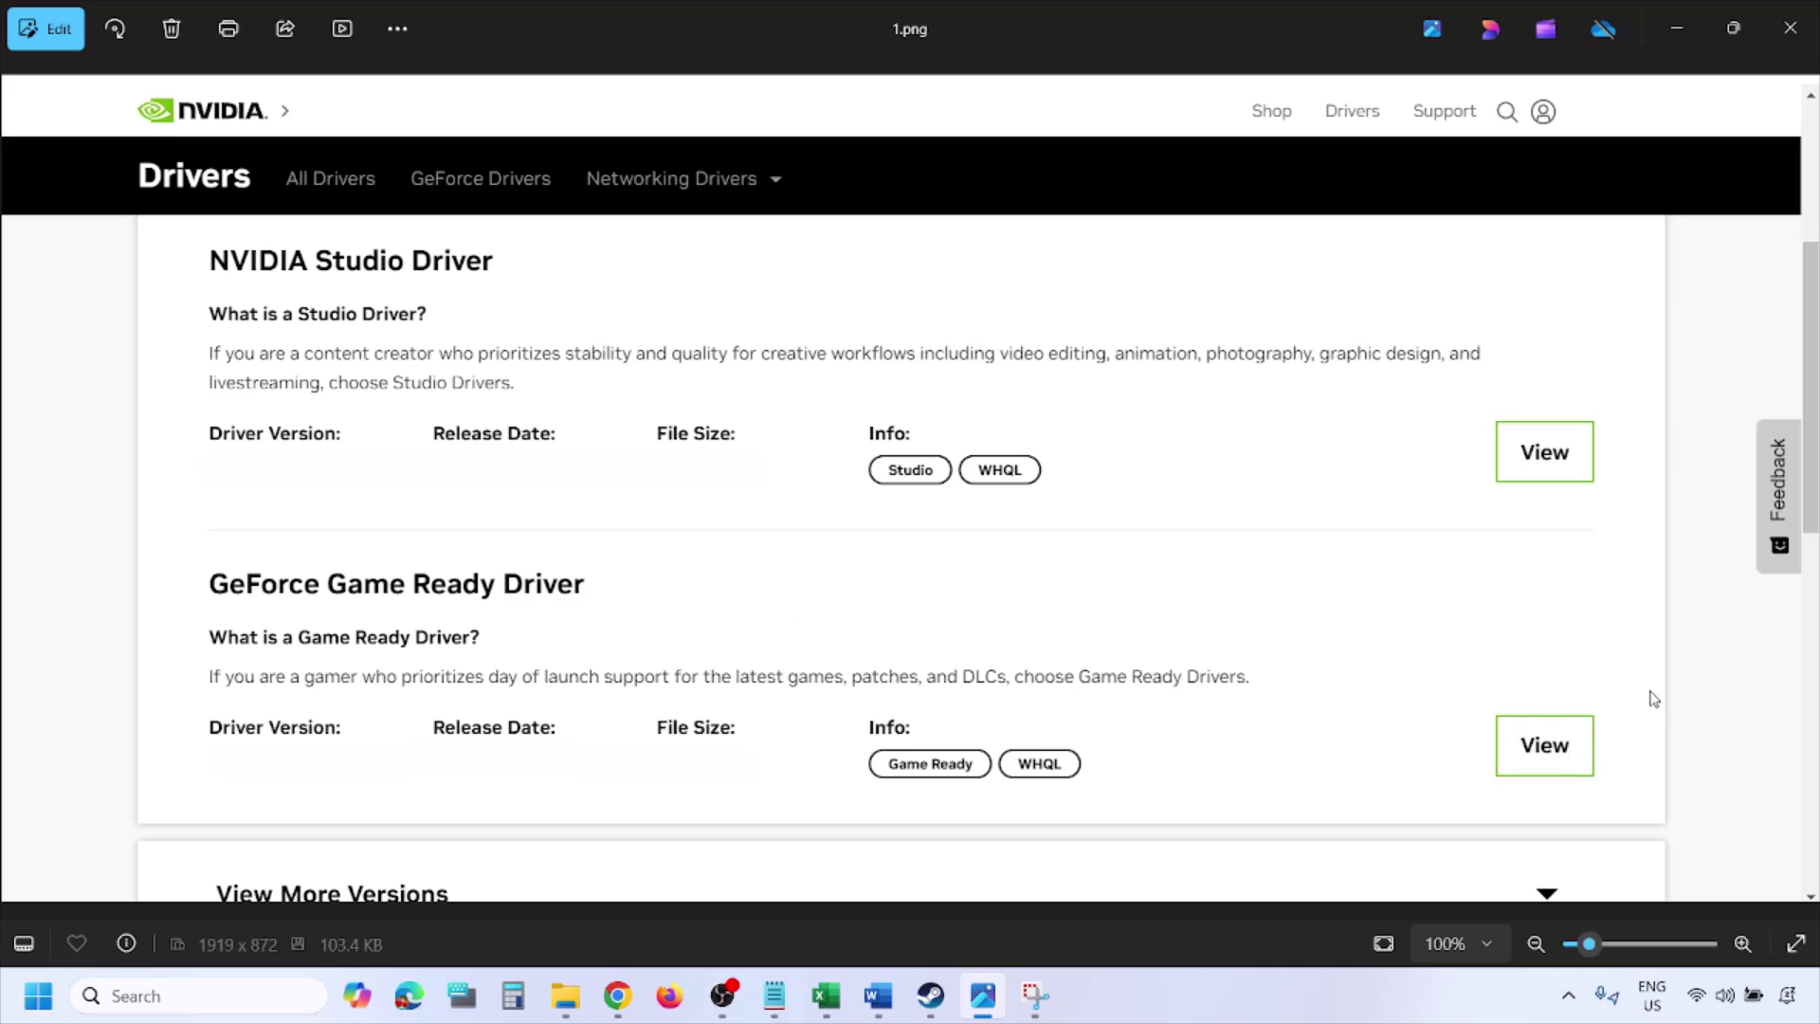
key("Right")
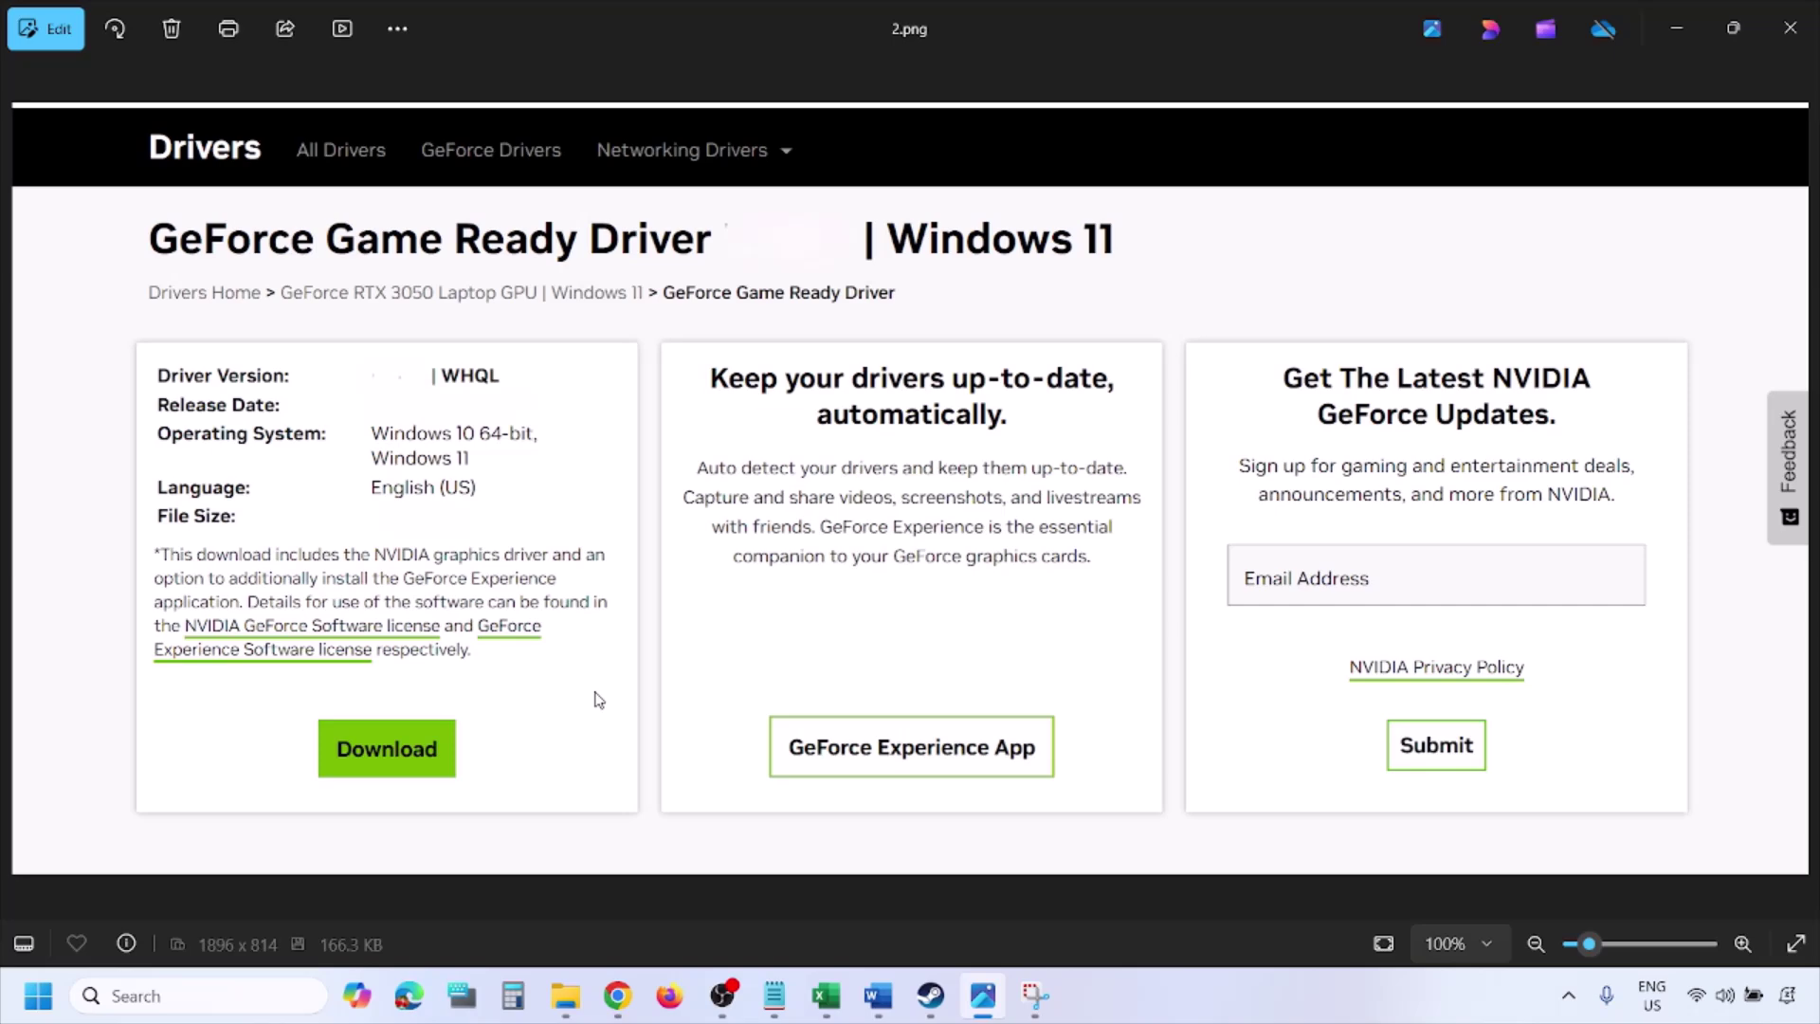
key("Right")
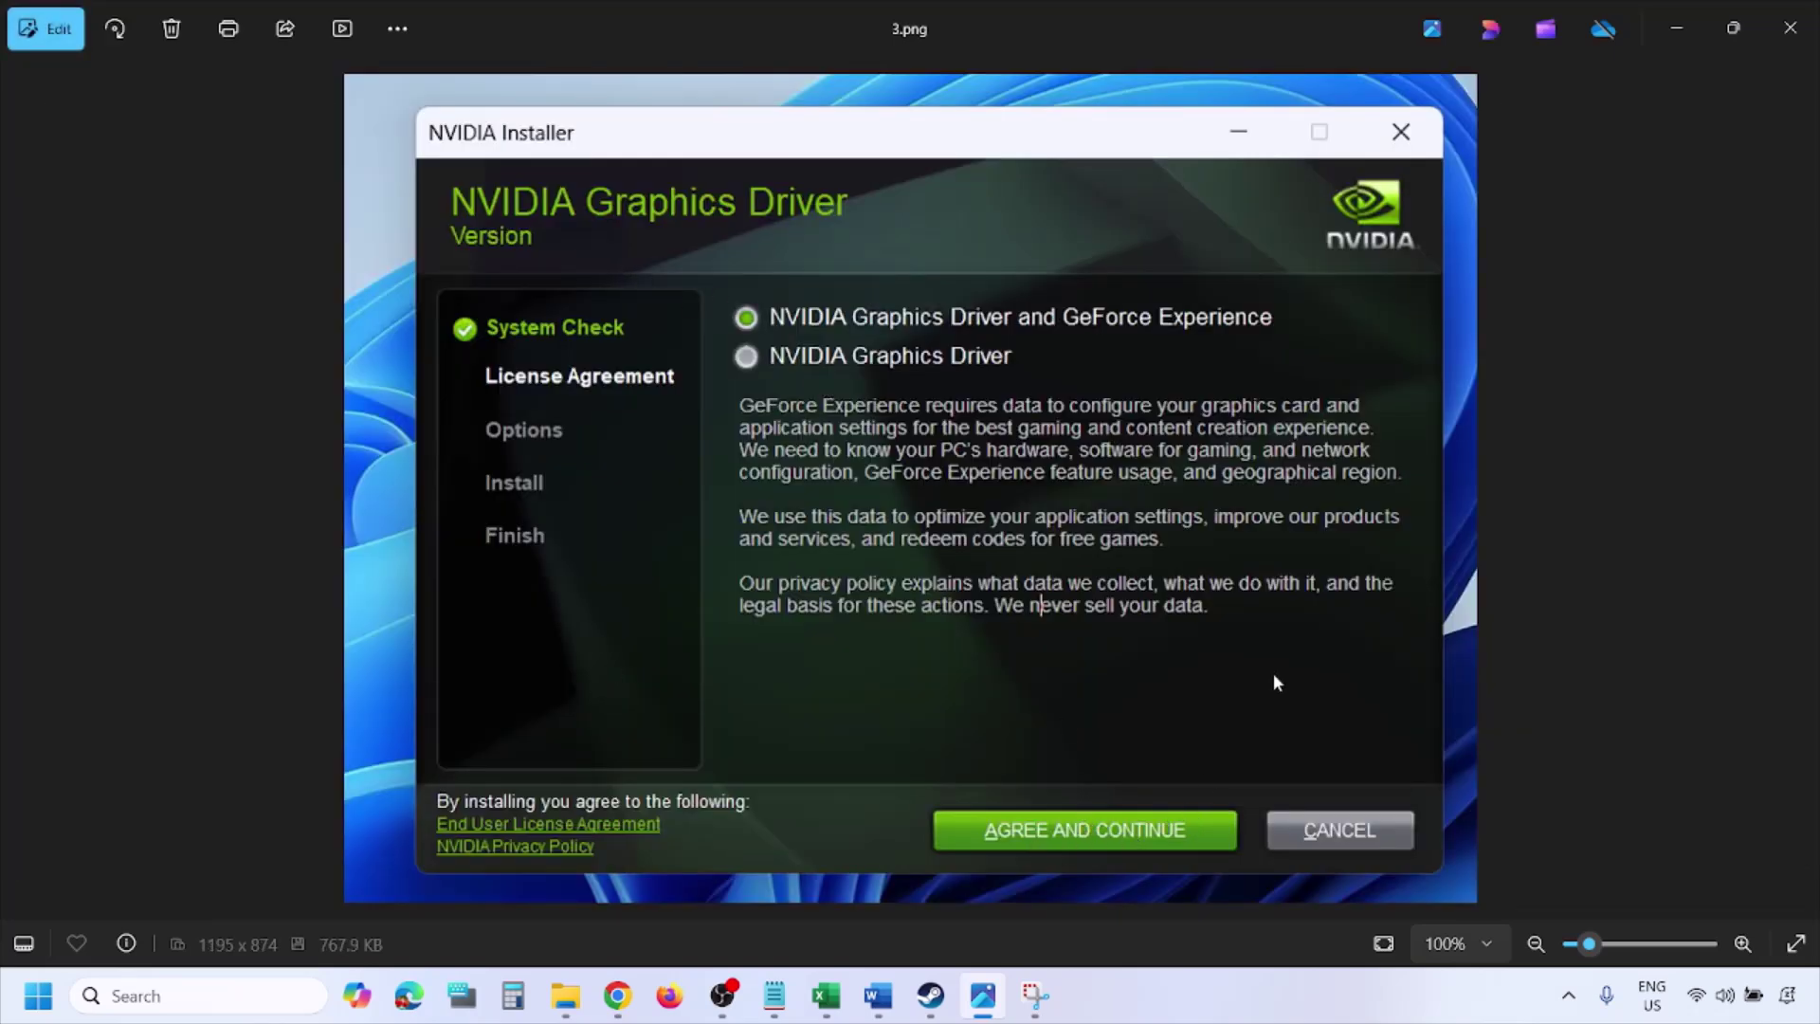
key("Right")
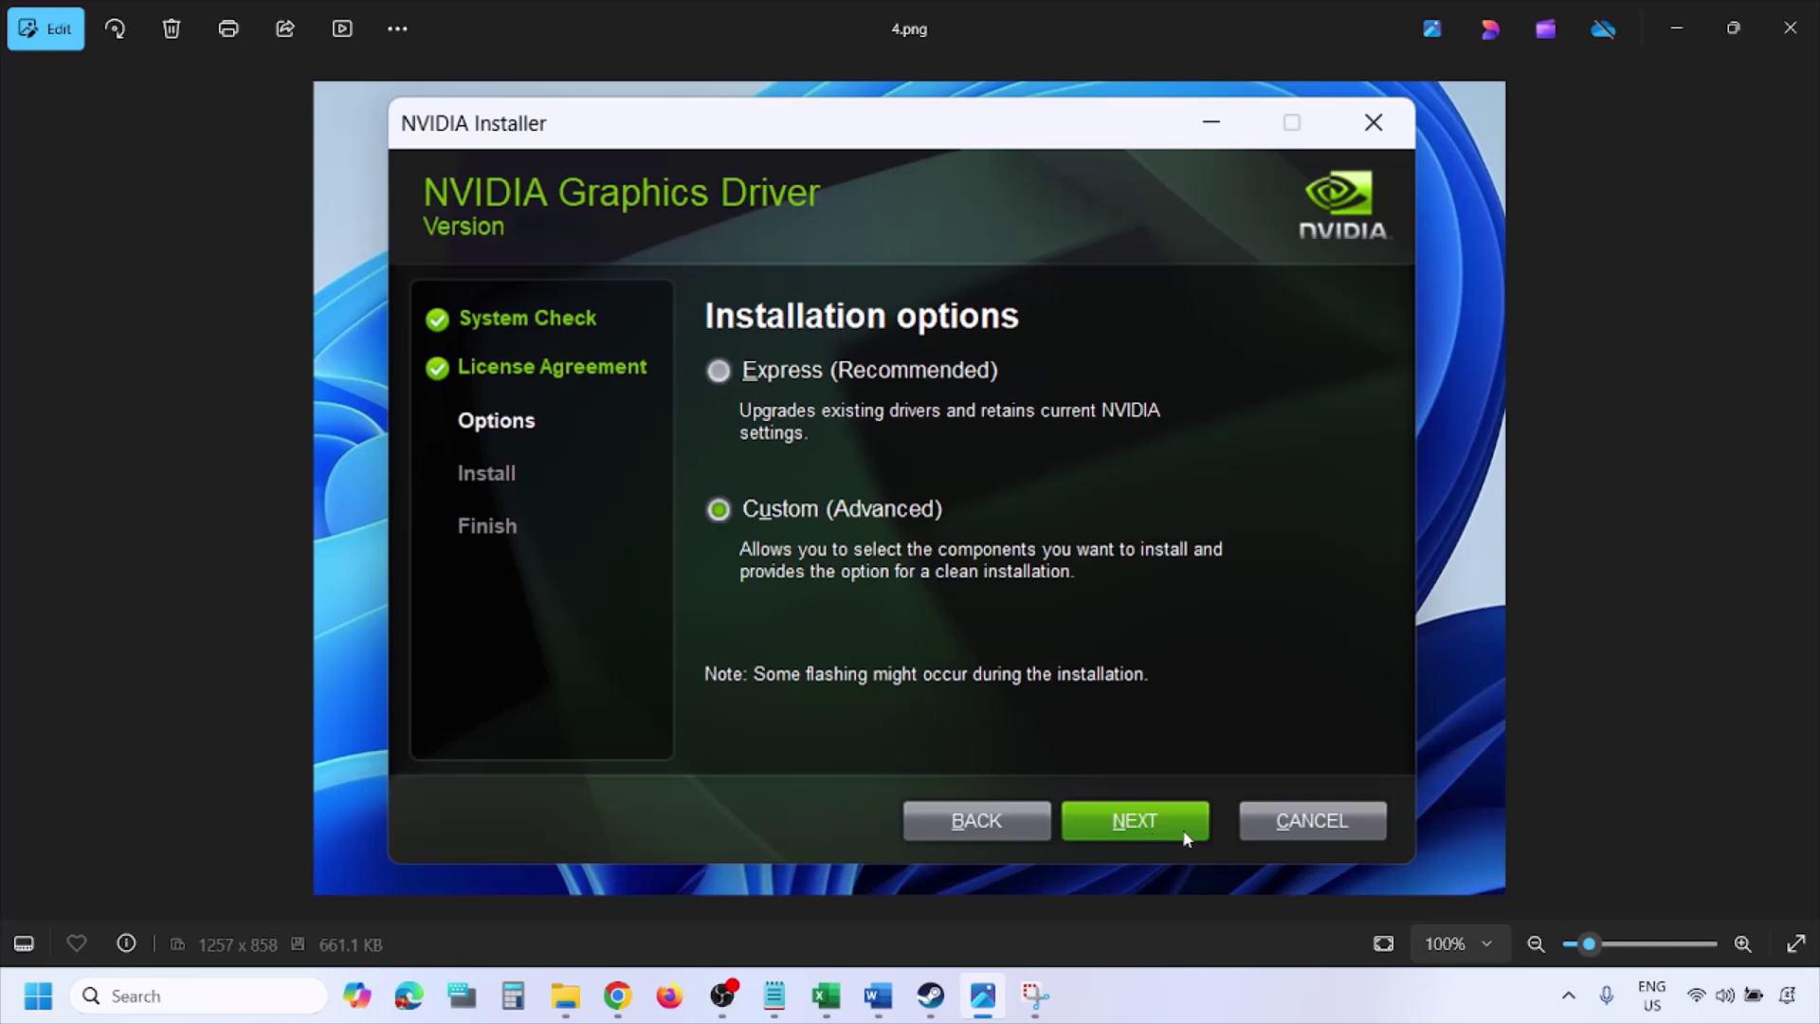
key("Right")
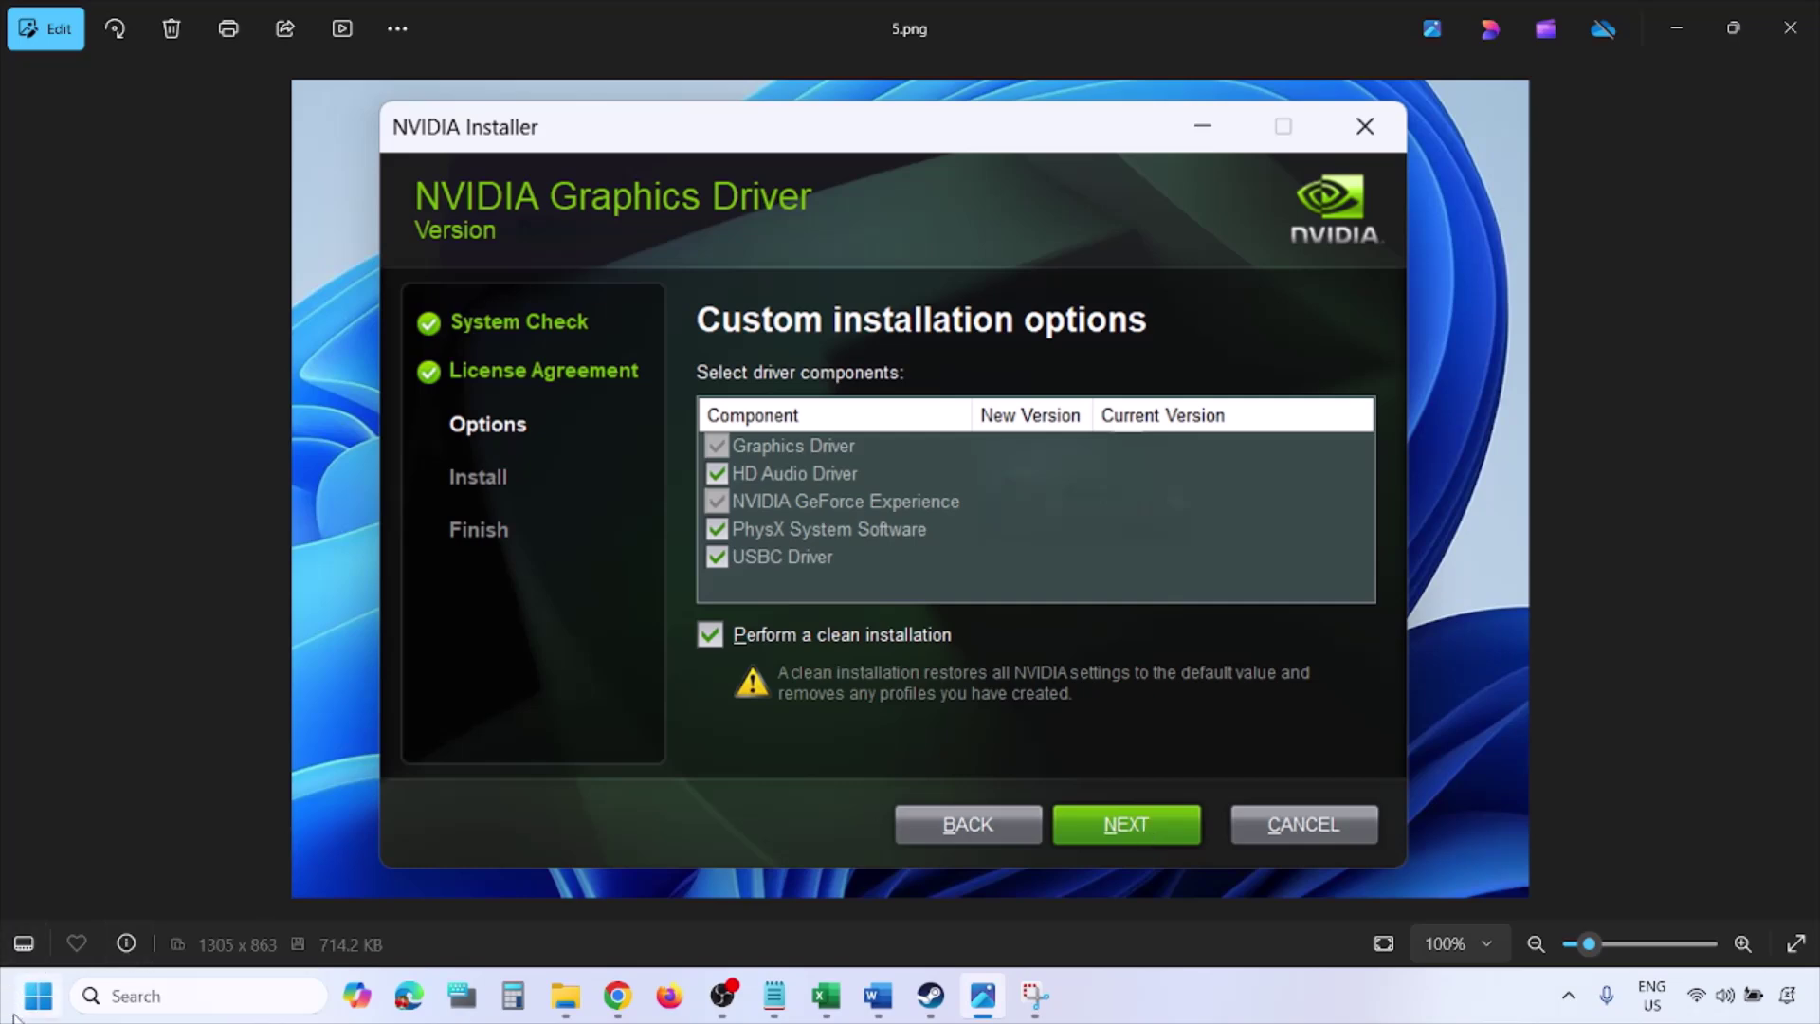
Restart the computer
left_click(38, 996)
left_click(691, 915)
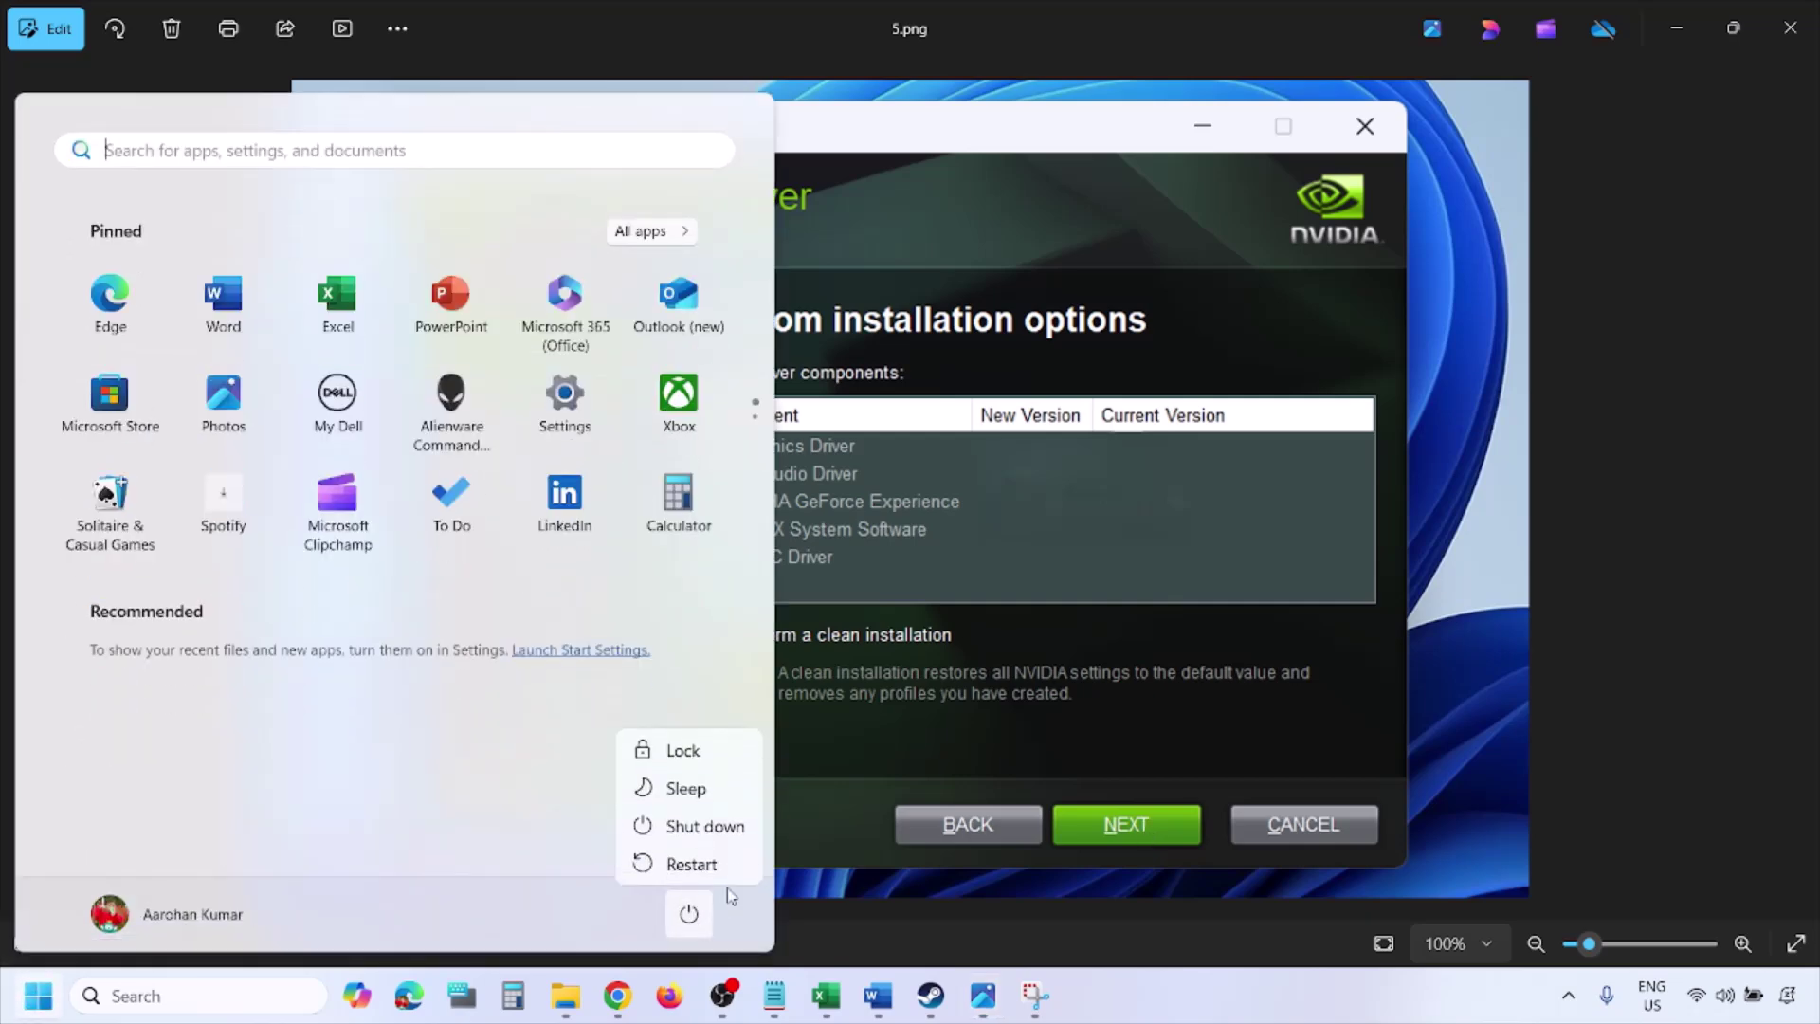
left_click(692, 864)
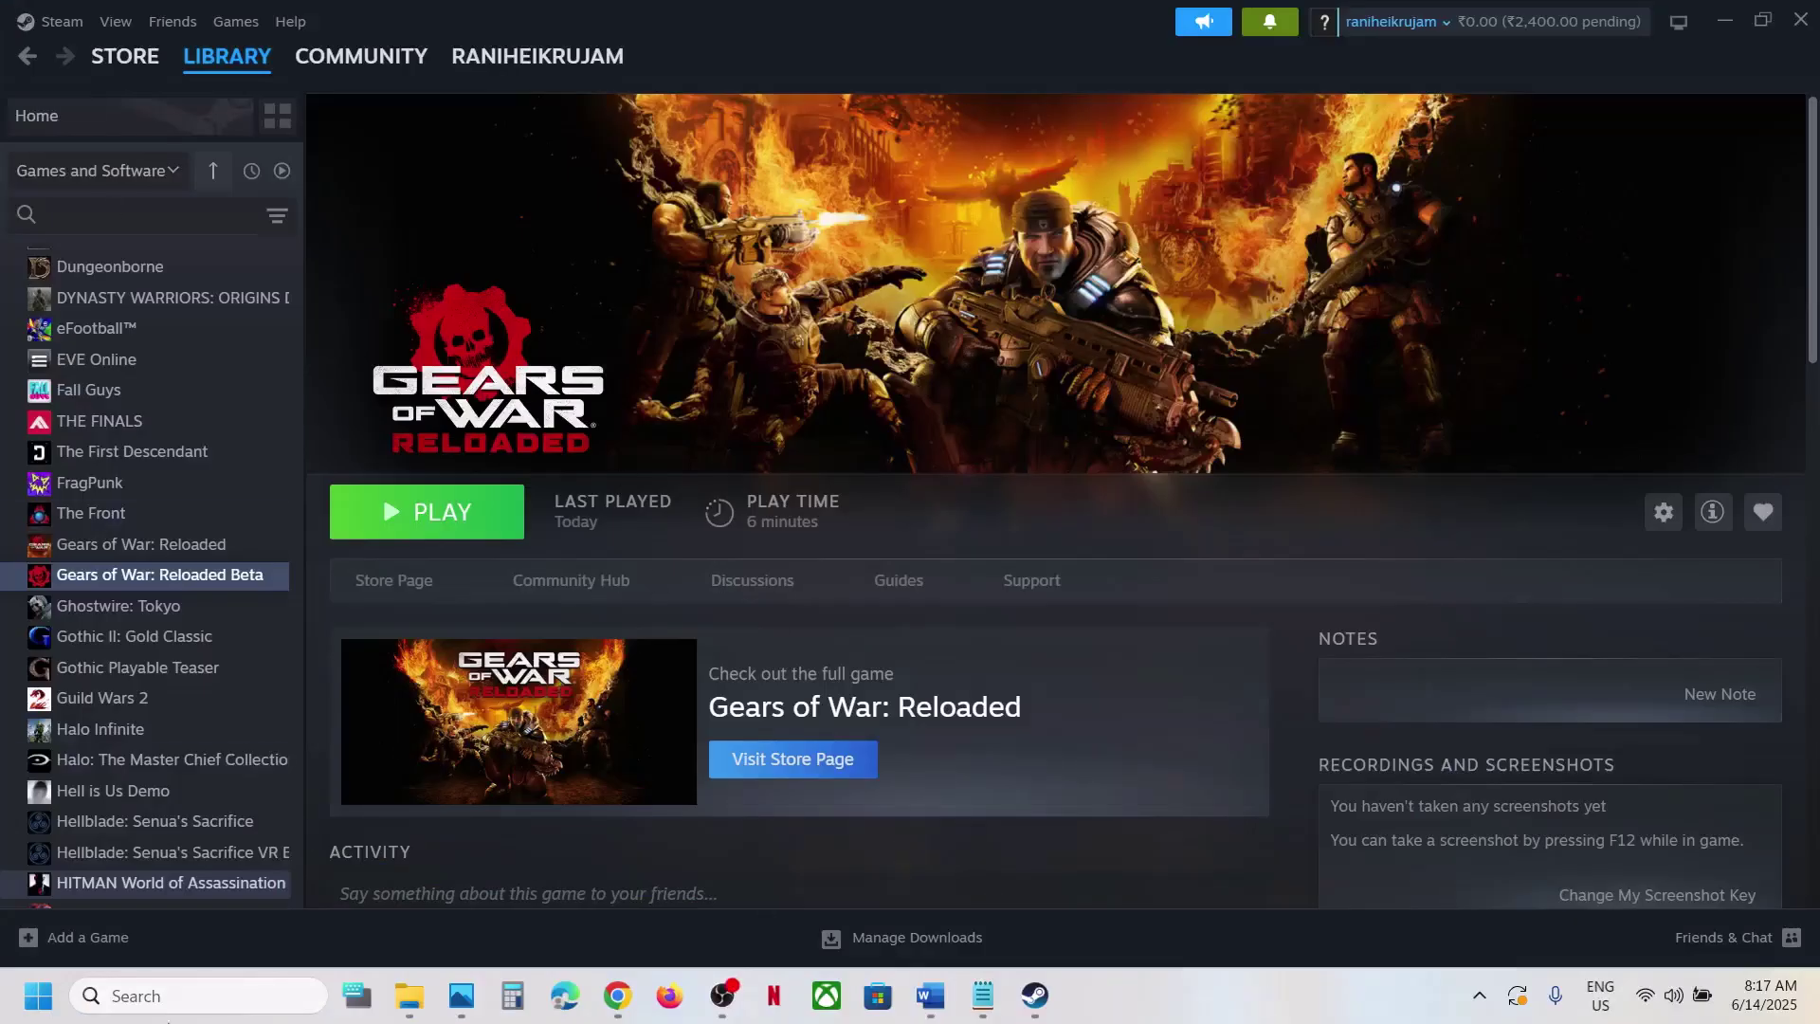
Open the Windows Update page in Settings to check for pending updates
left_click(38, 995)
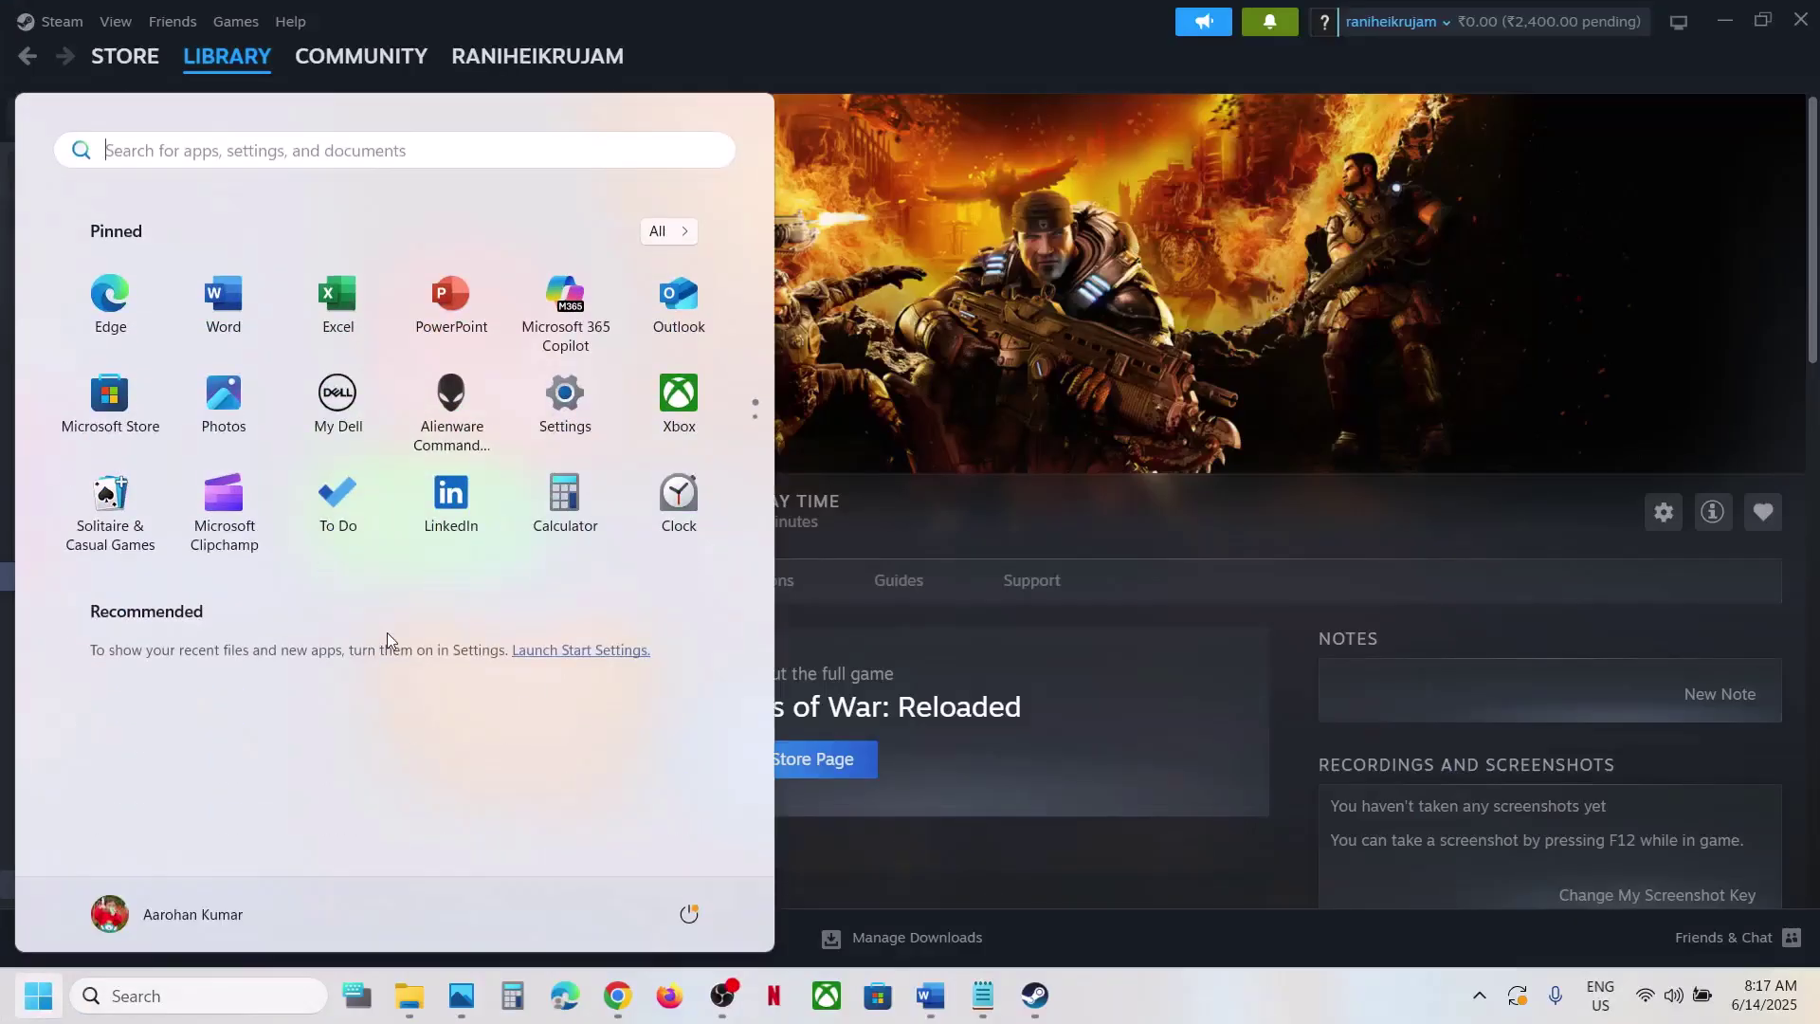
left_click(557, 431)
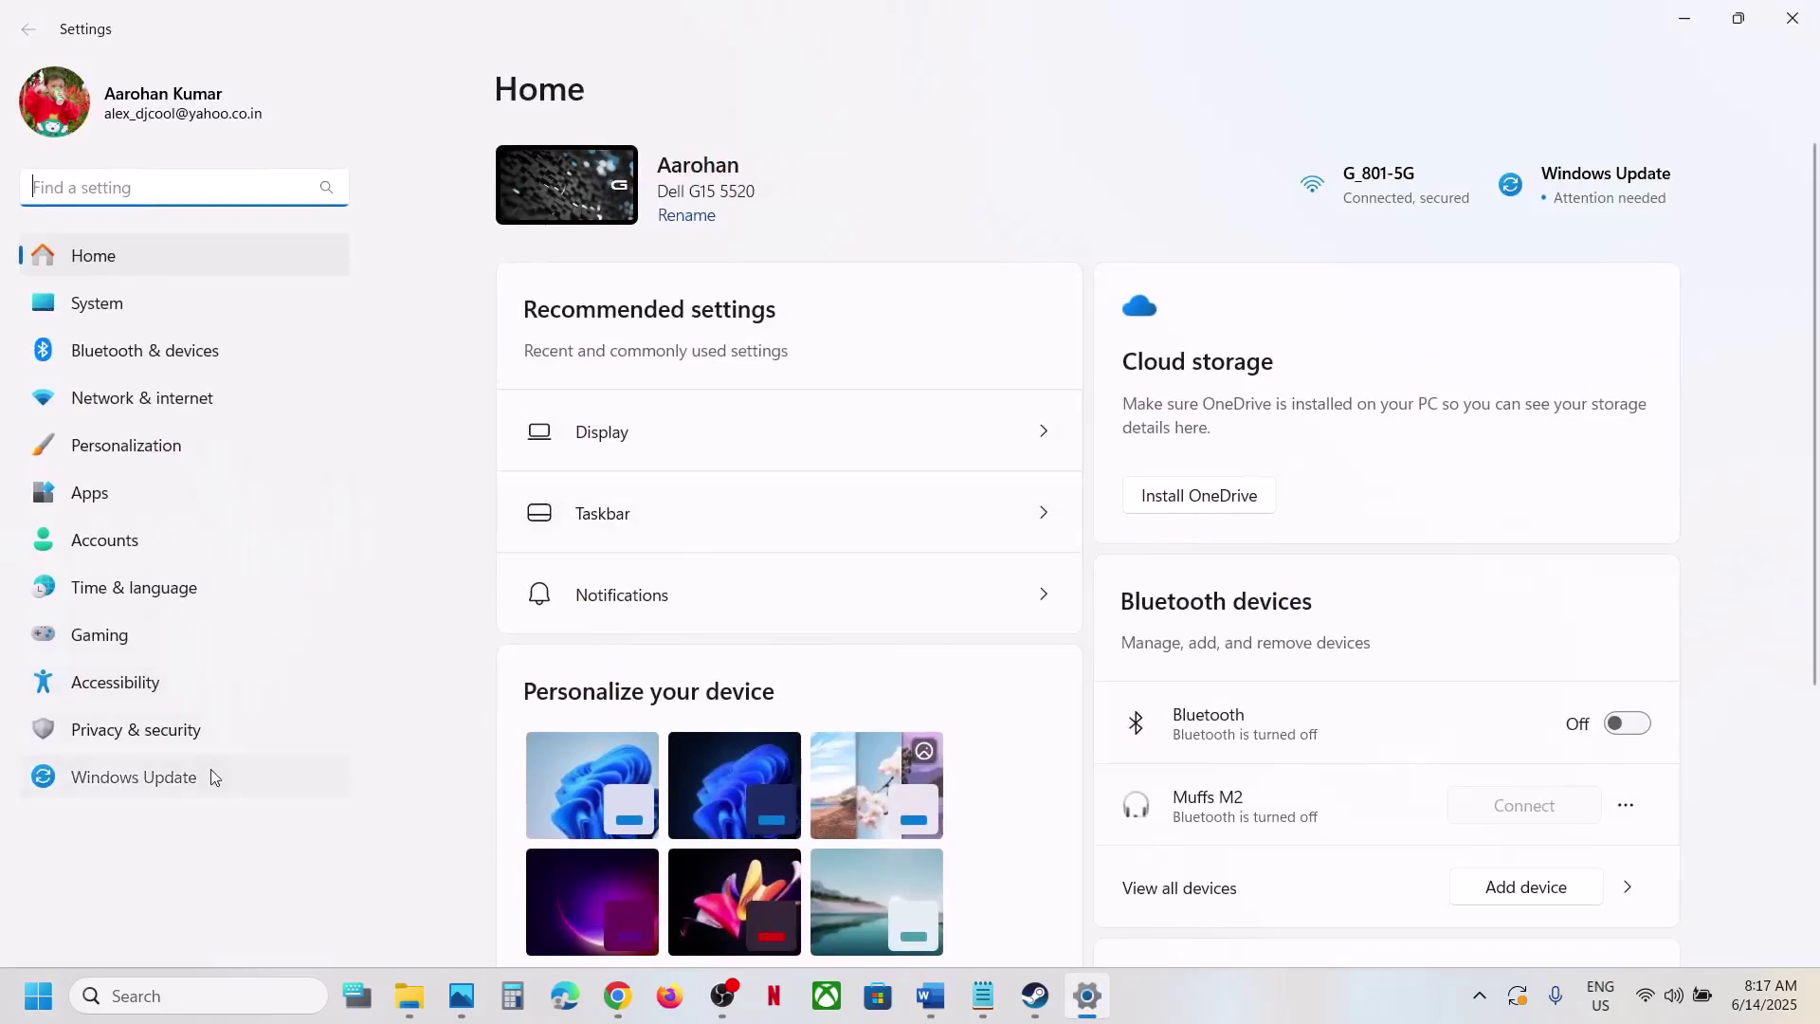
left_click(210, 776)
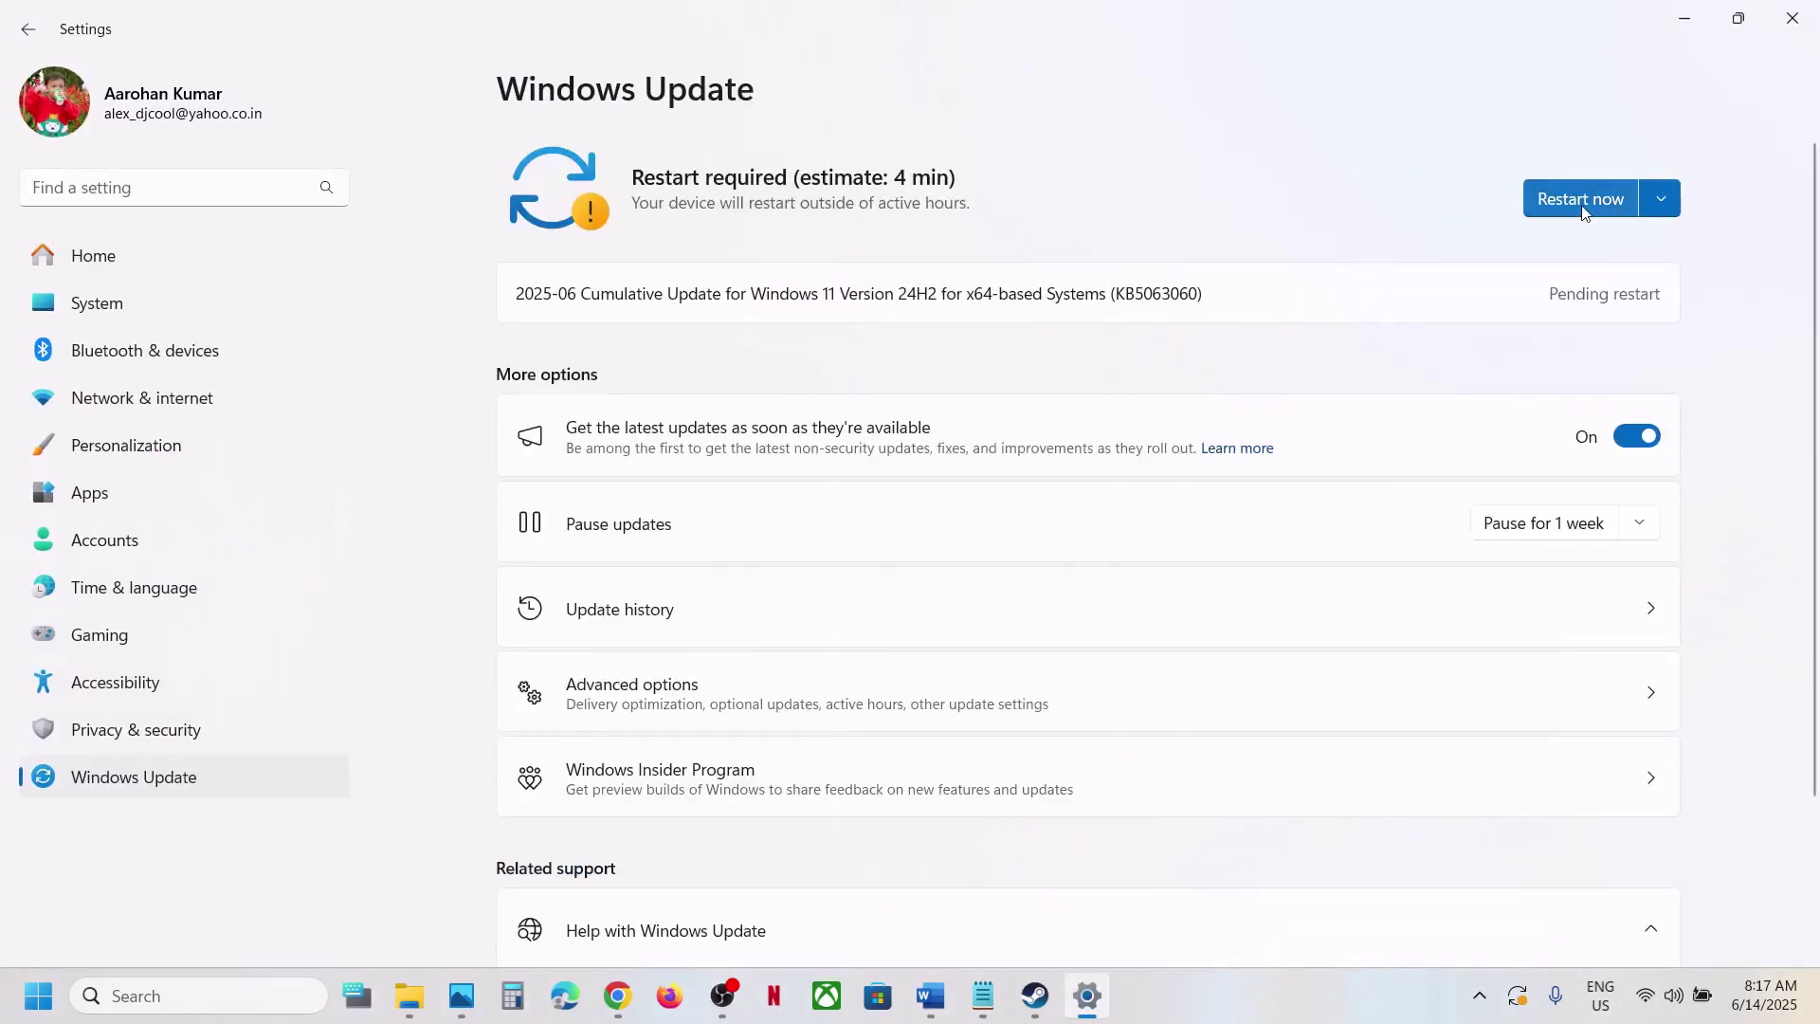
Examine the power options for updating and restarting Windows, and dismiss them without choosing one
left_click(38, 995)
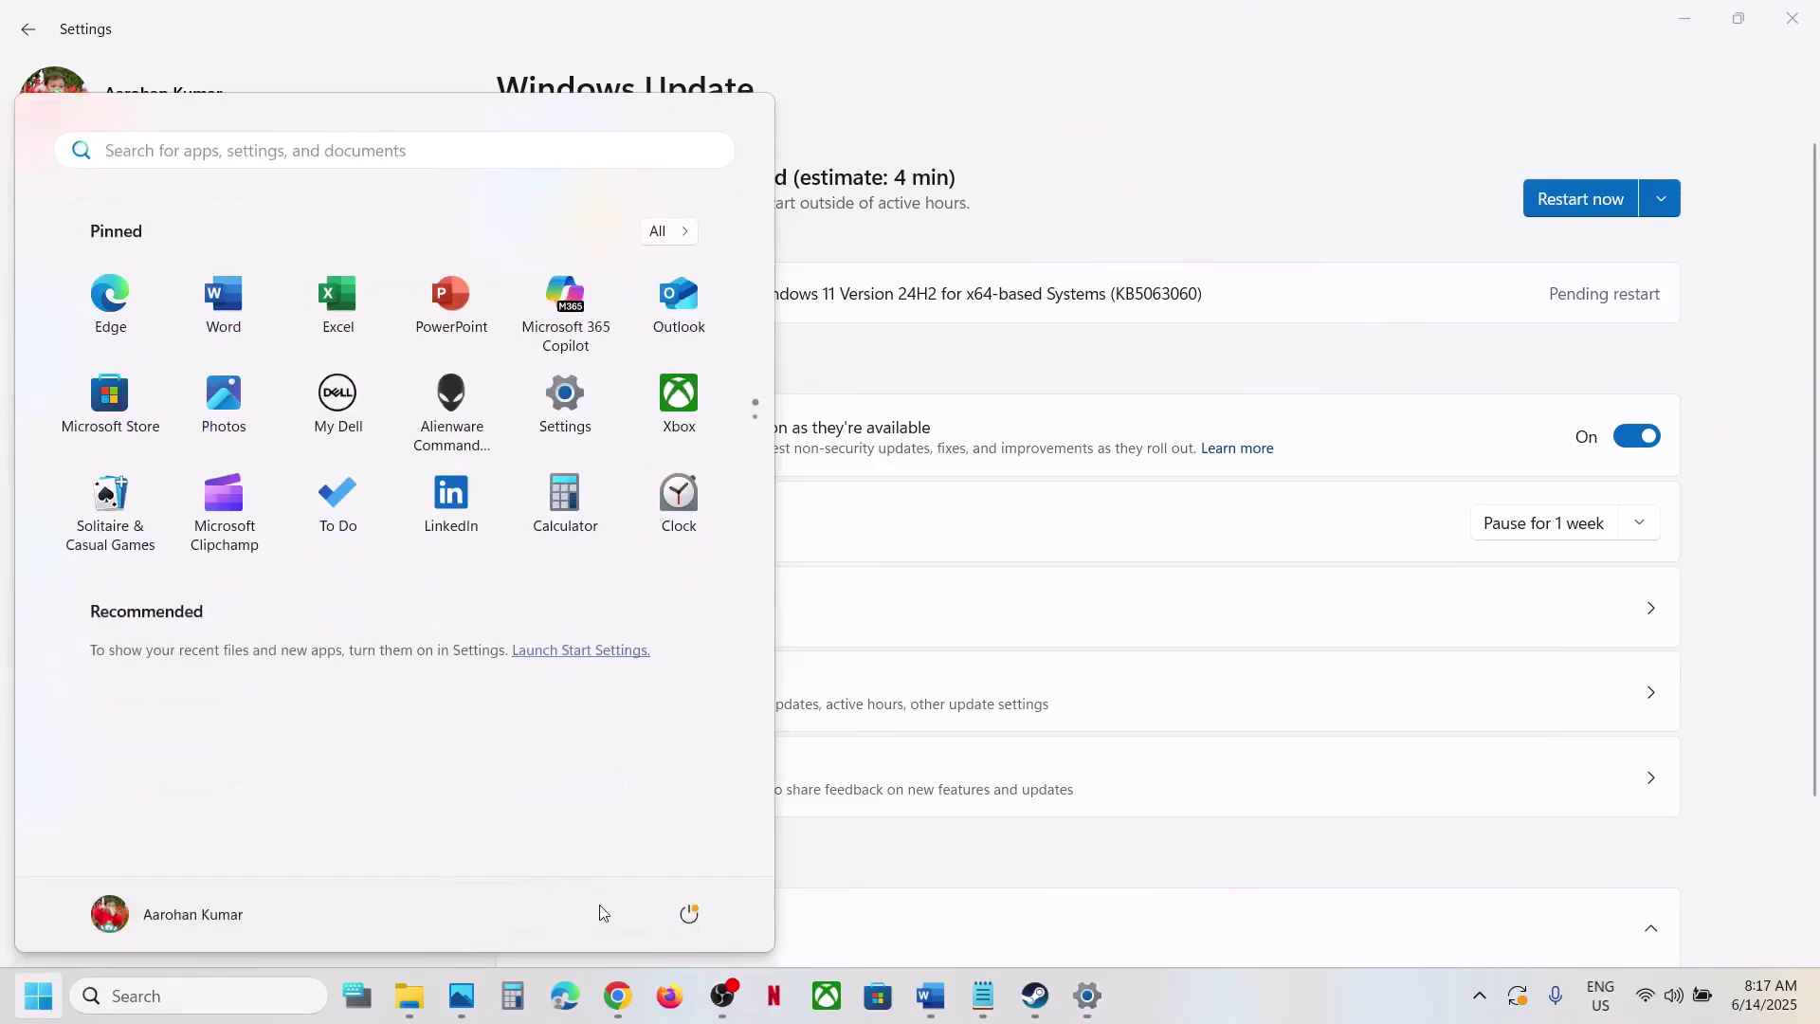
left_click(690, 914)
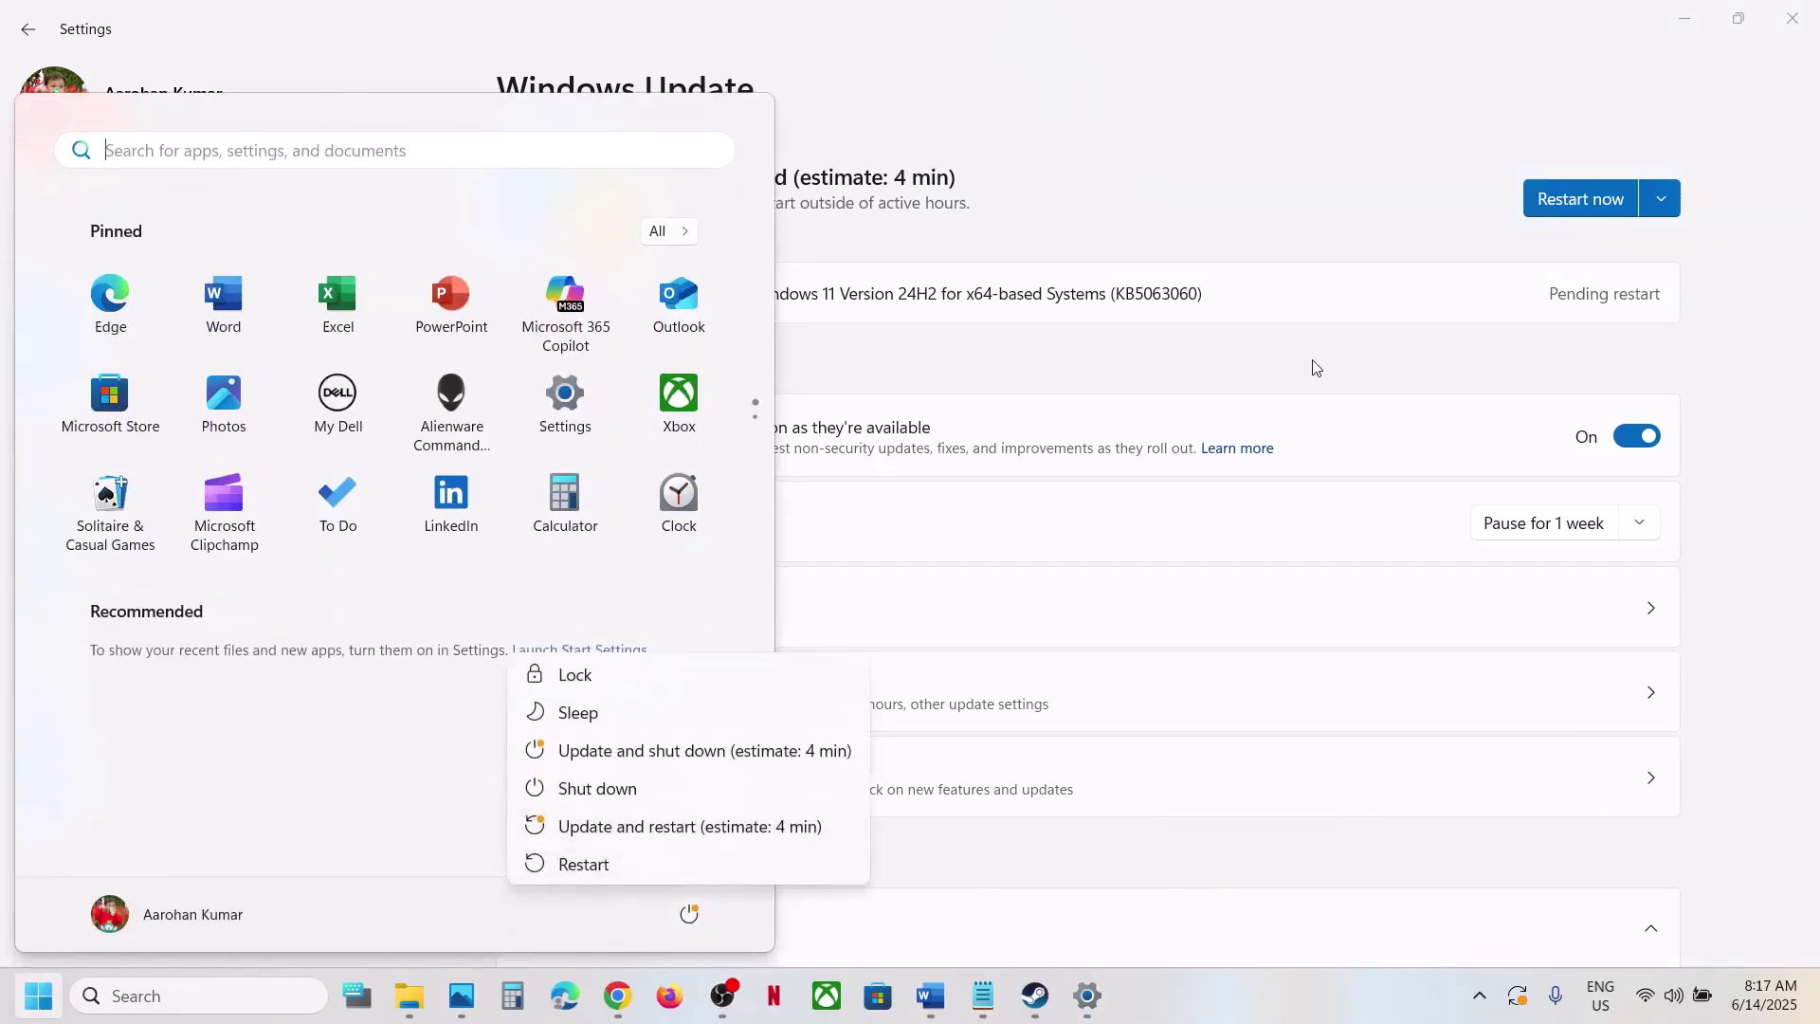
left_click(1295, 200)
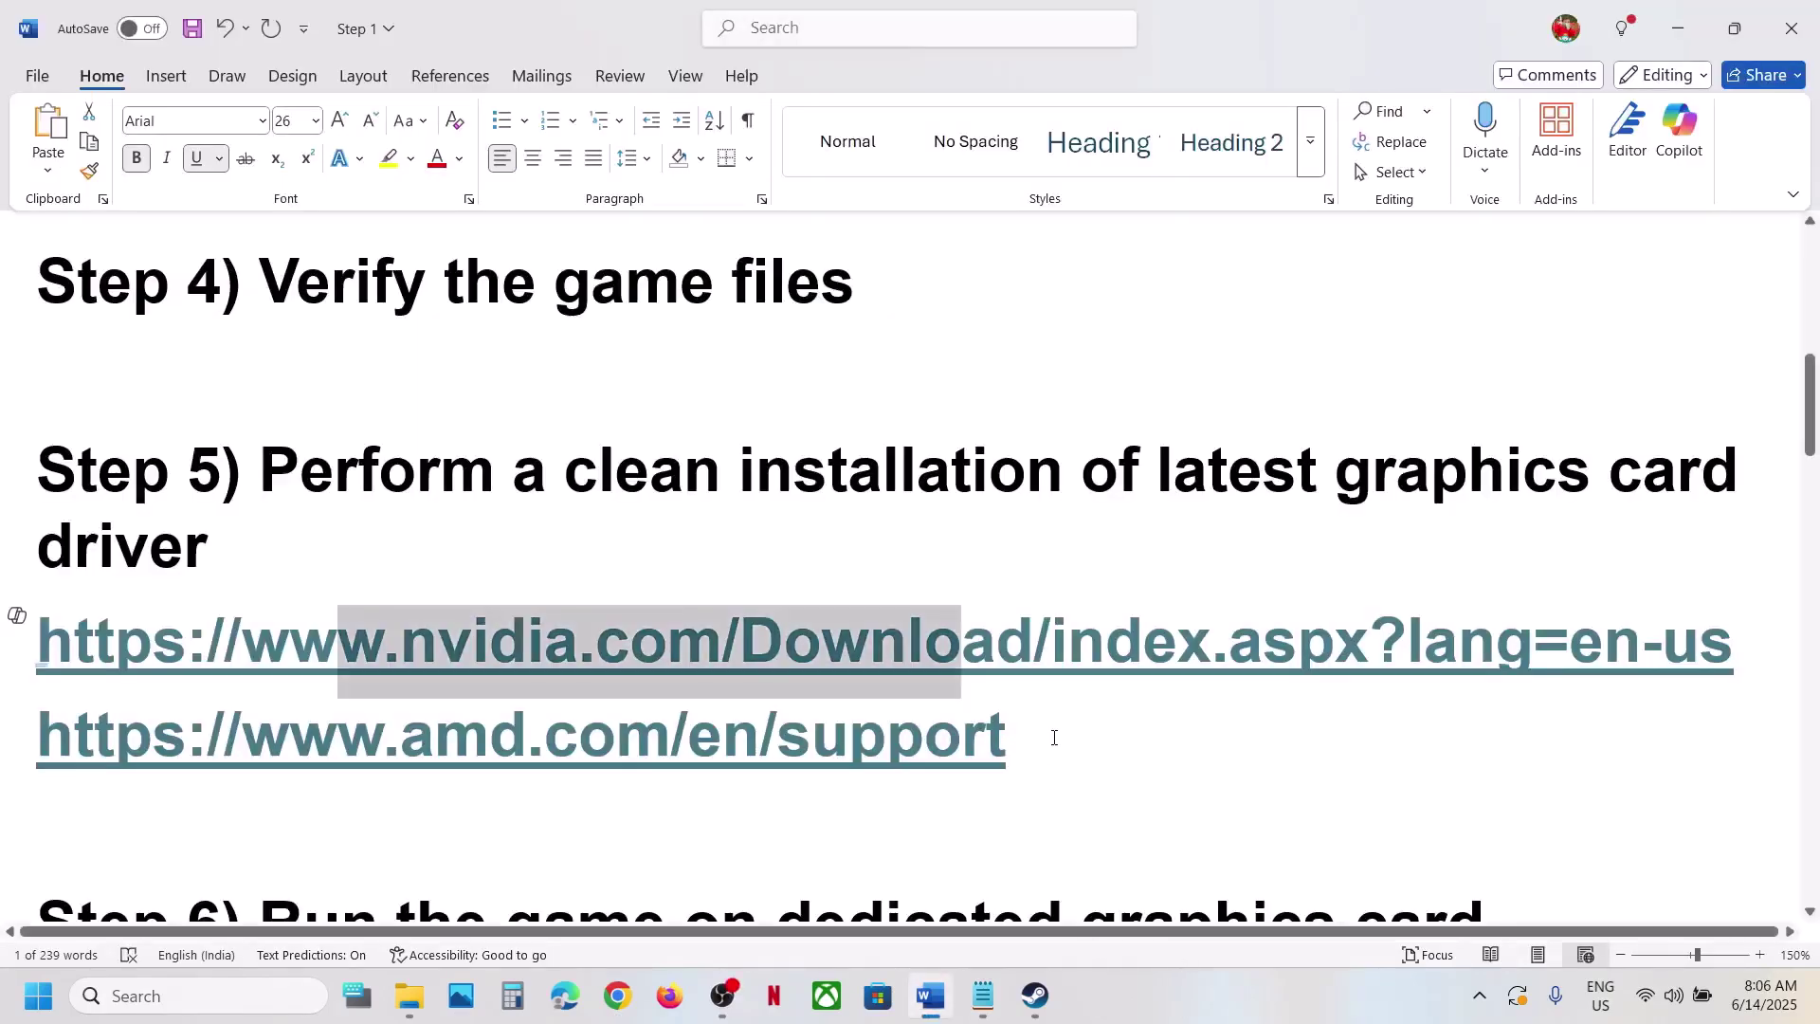
Highlight the whole AMD support link under Step 5 in the Word document
triple_click(1054, 737)
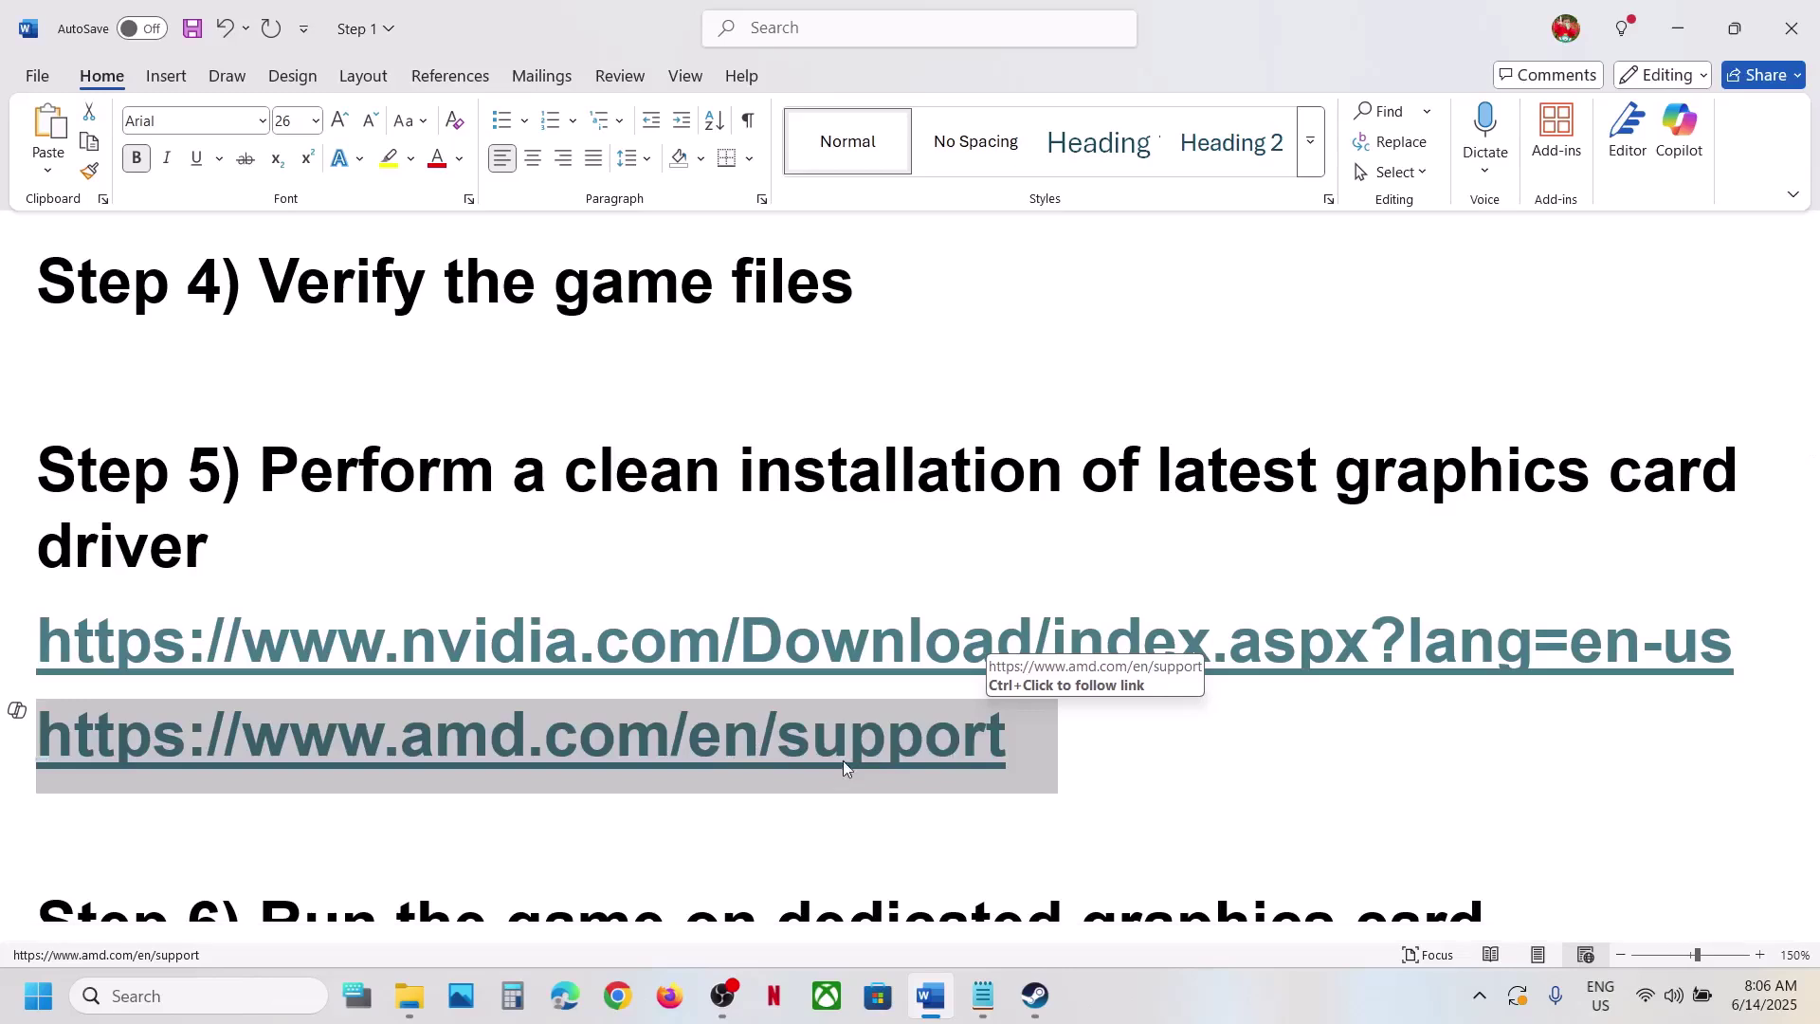
Search Windows for "graphics settings" as needed for Step 6 and open the Graphics settings page
scroll(856, 754, "down", 2)
scroll(855, 753, "down", 1)
left_click(1138, 749)
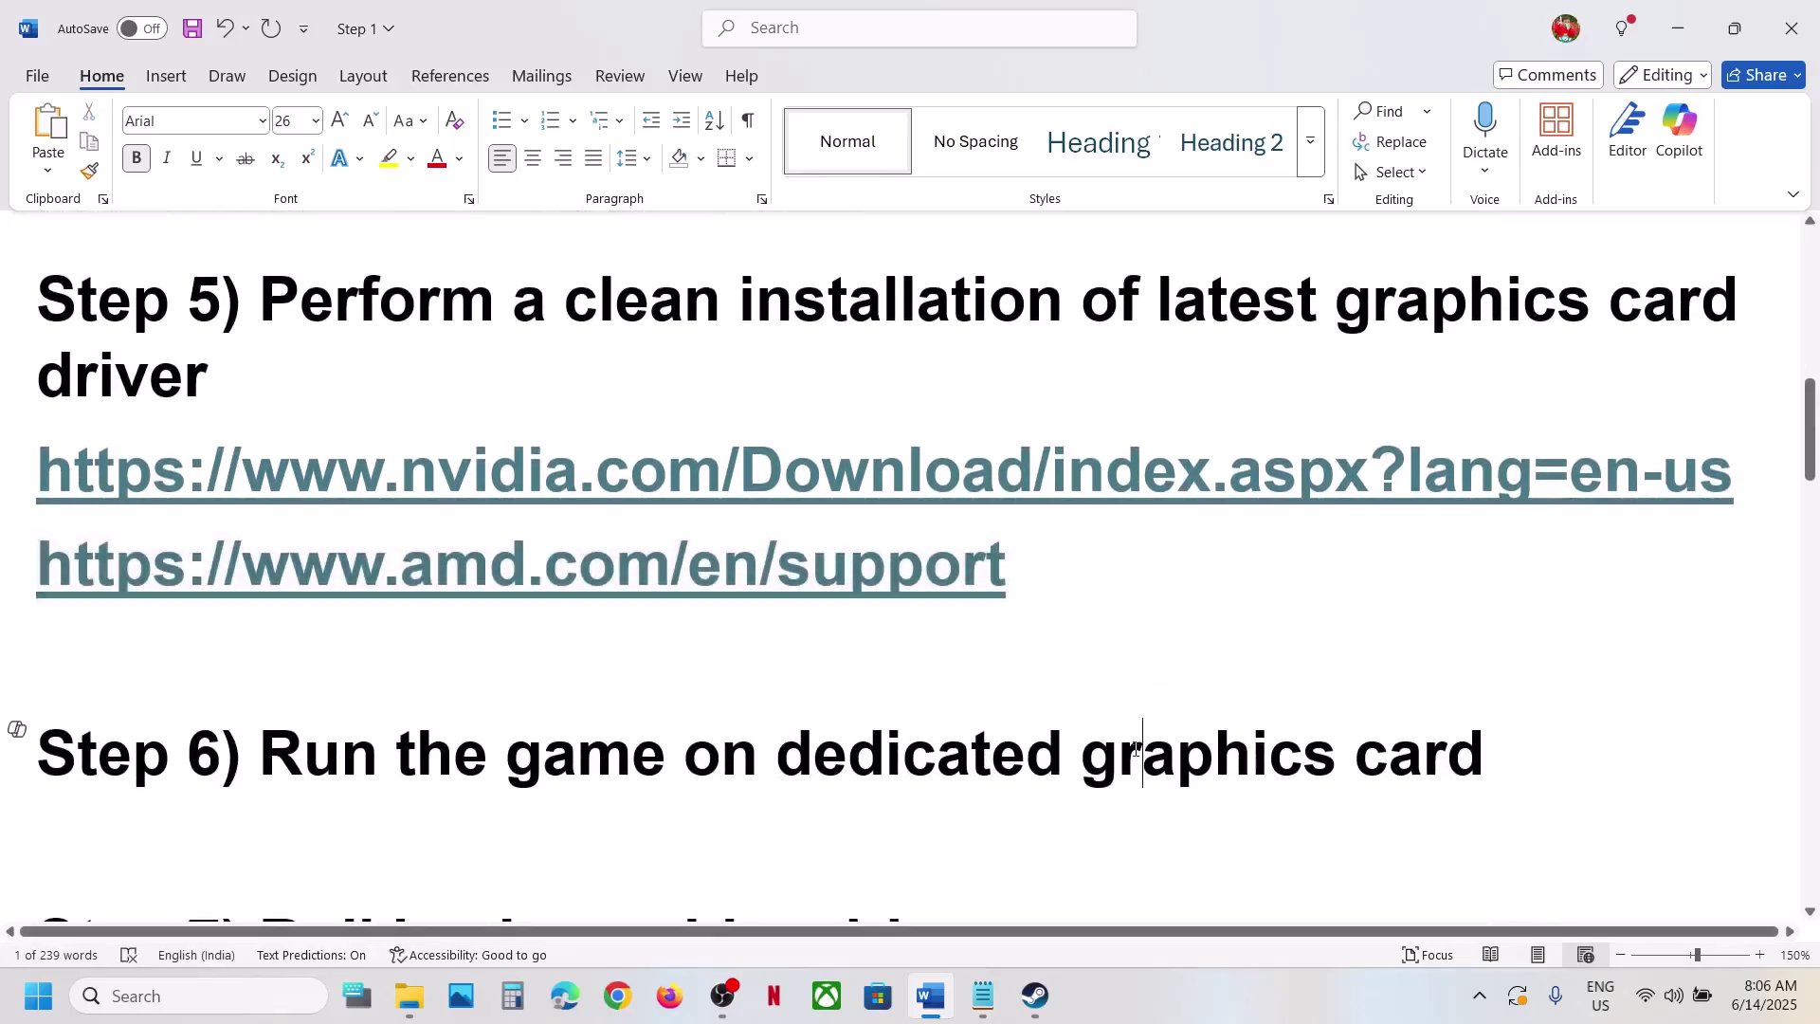
double_click(1213, 760)
key("ctrl+c")
left_click(189, 996)
key("ctrl+v")
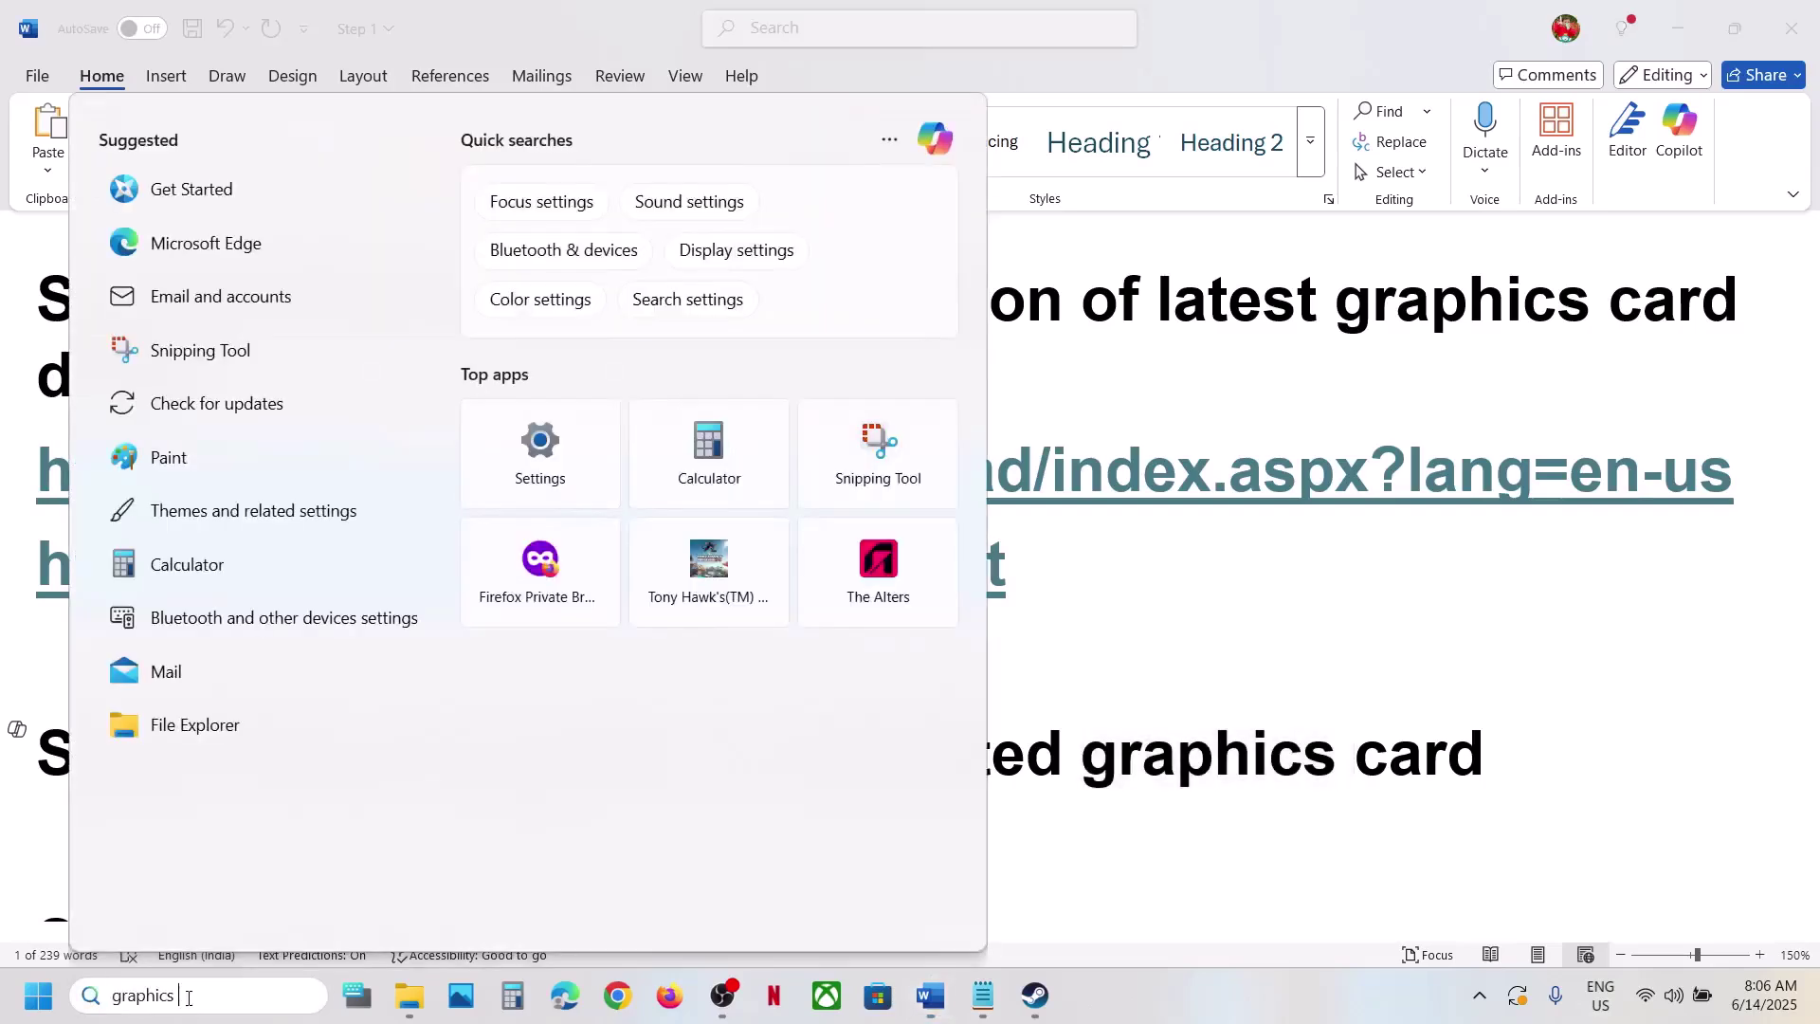
type("settings")
left_click(378, 284)
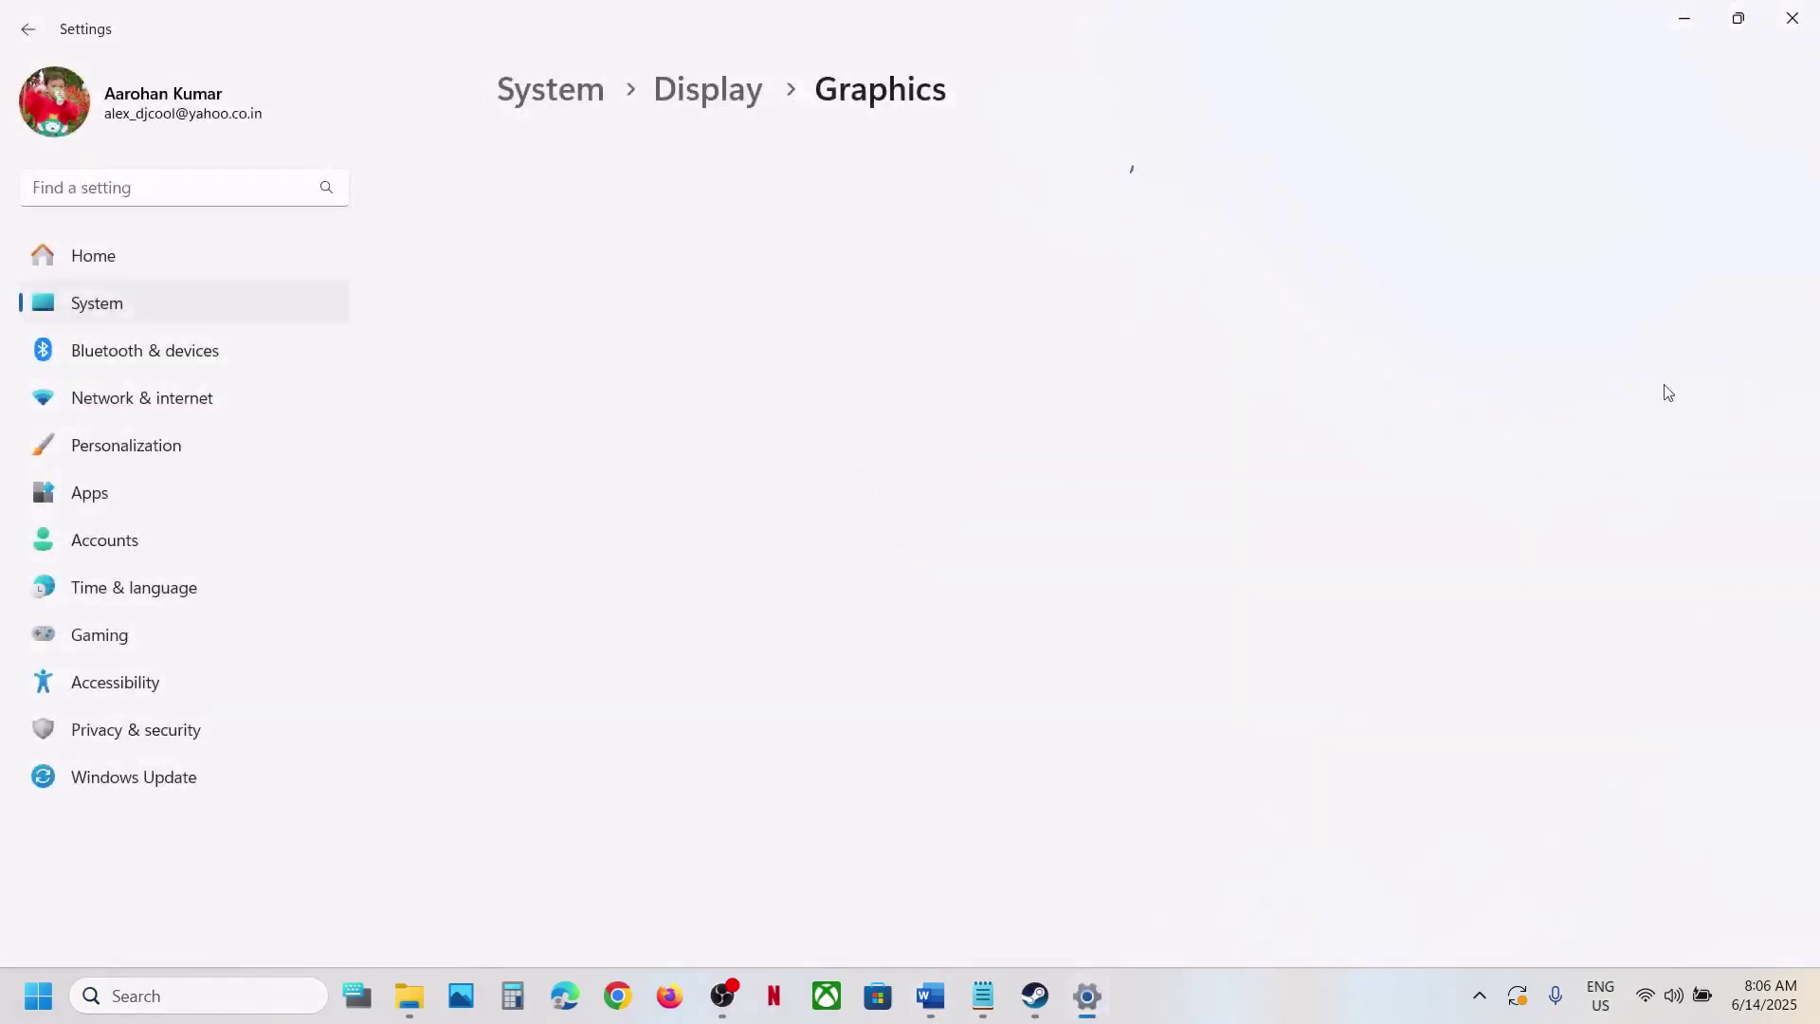
Add GOWDE-Steam from the Gears of War Reloaded Beta\Binaries_x64 folder to the custom graphics settings as a desktop app
left_click(1405, 661)
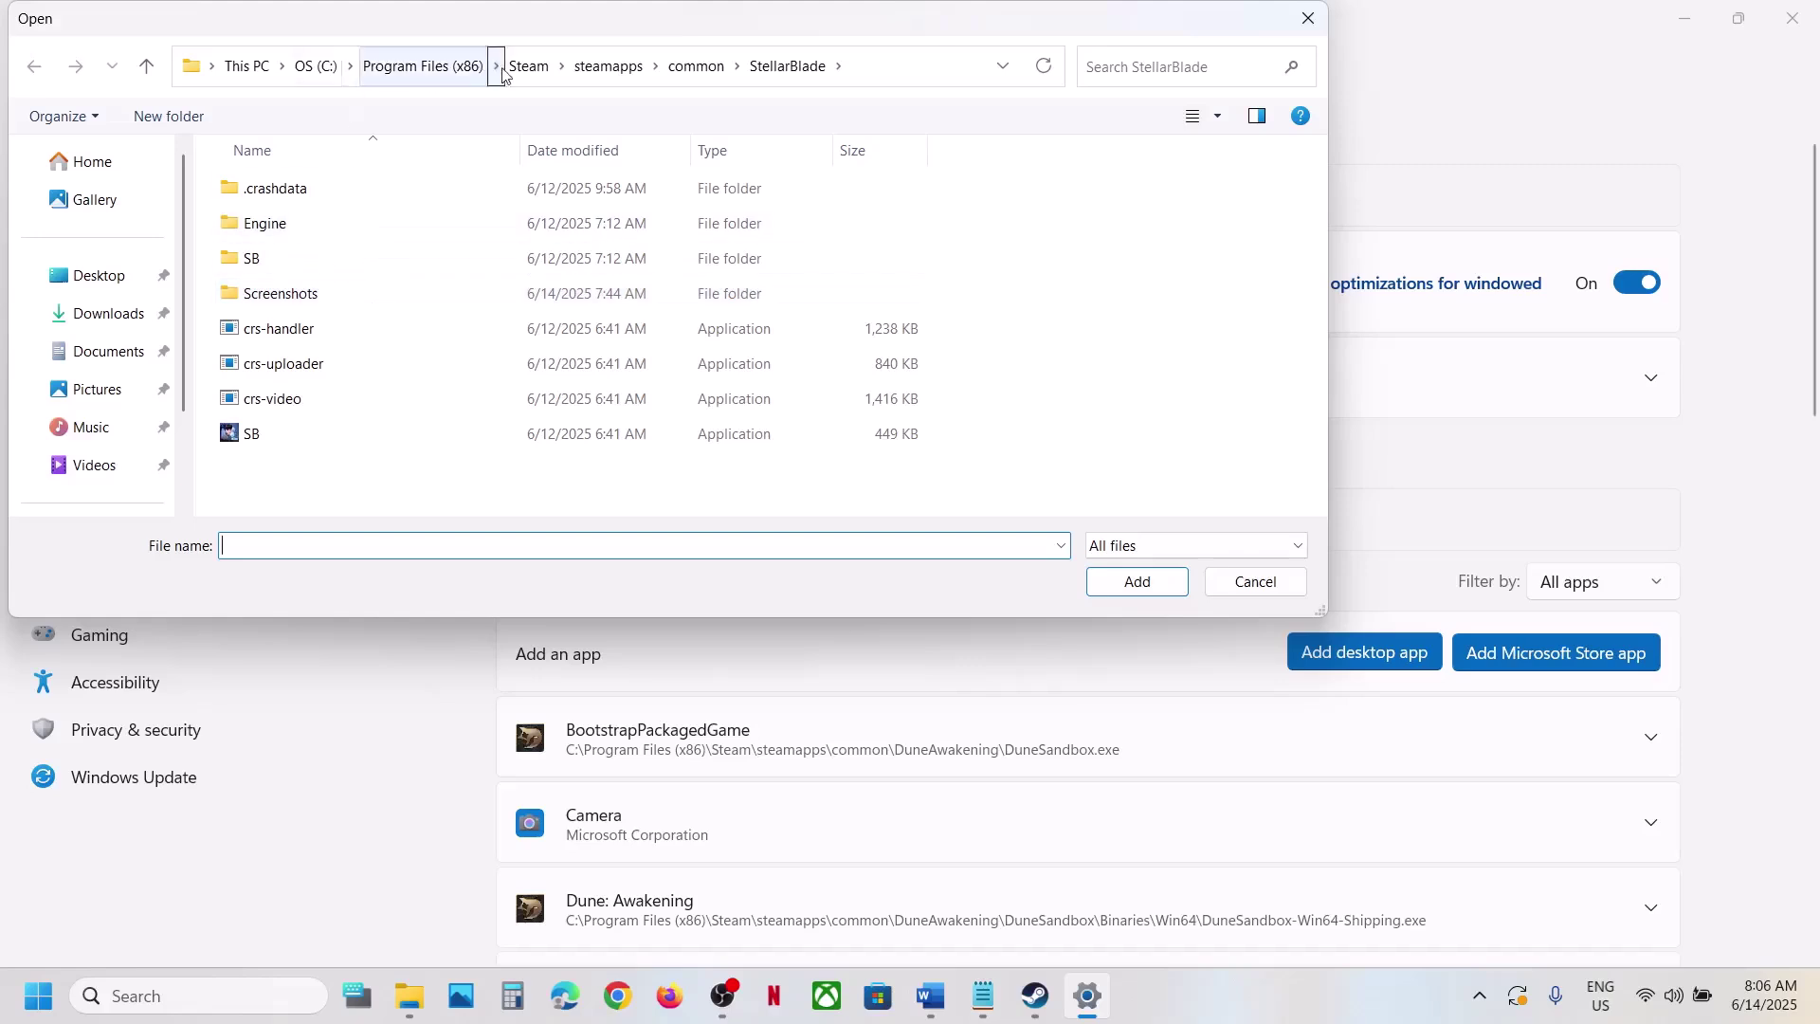
left_click(697, 66)
double_click(393, 223)
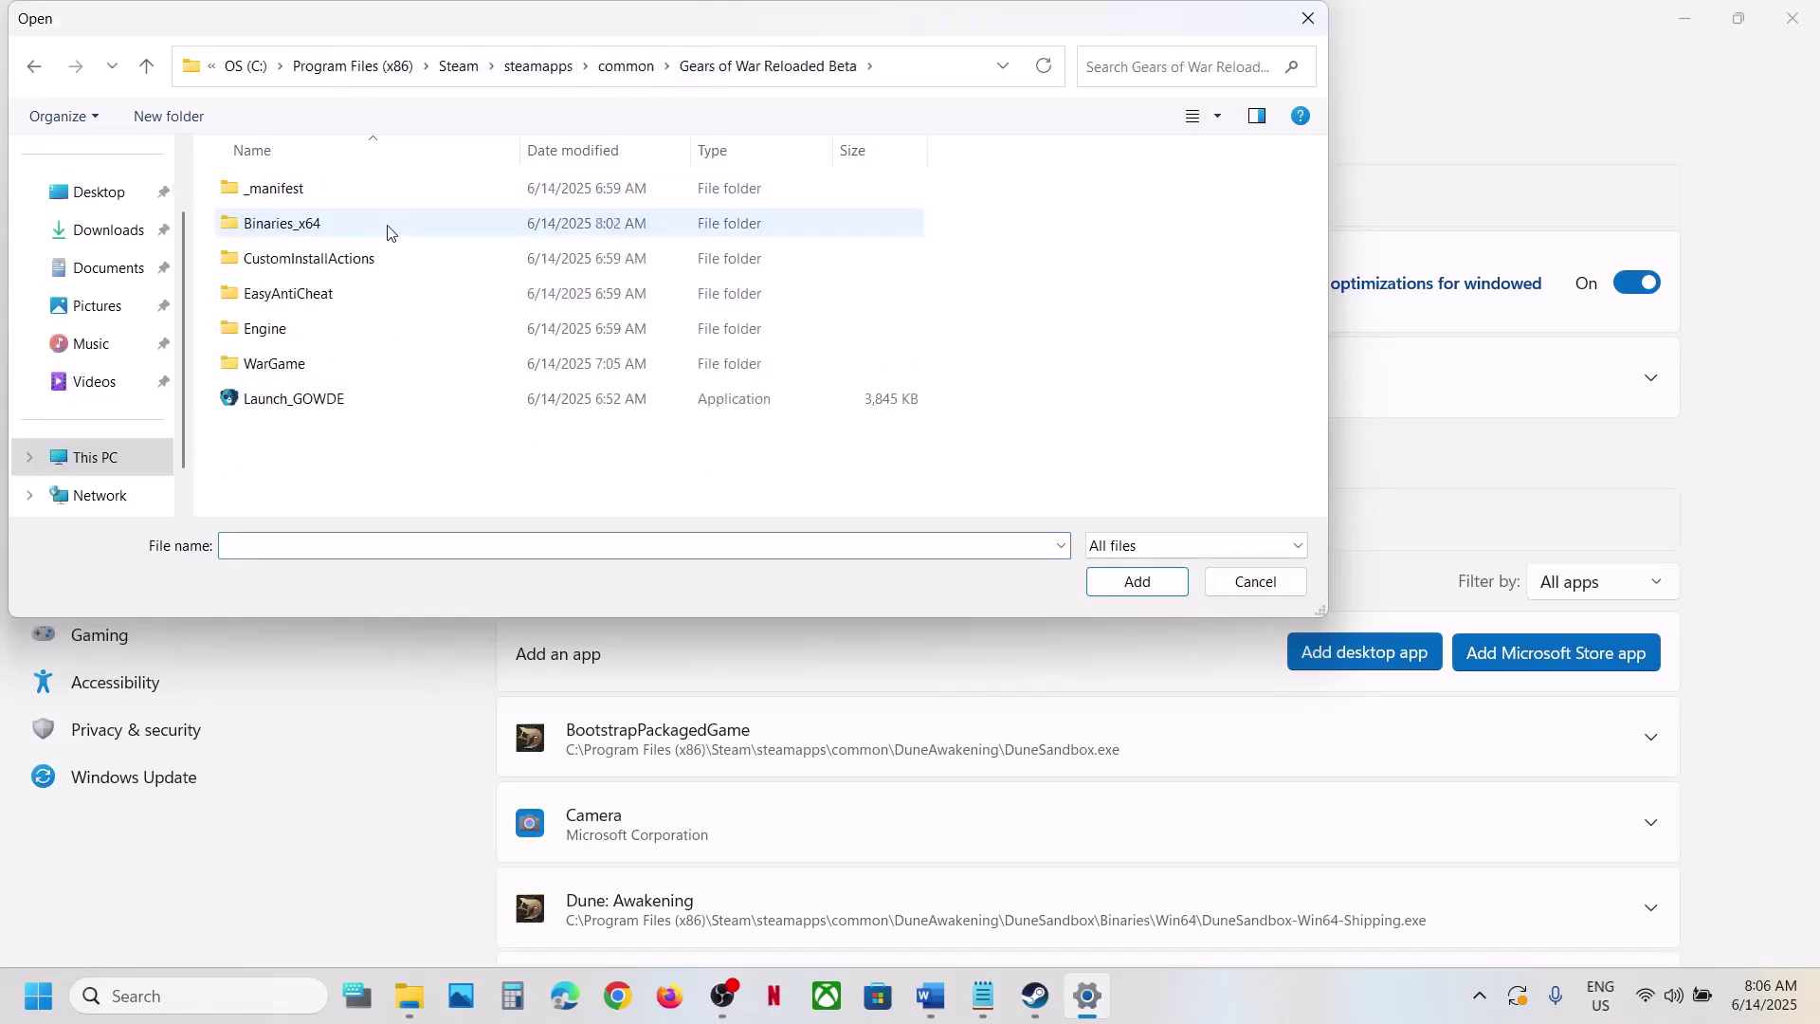
double_click(332, 226)
left_click(288, 268)
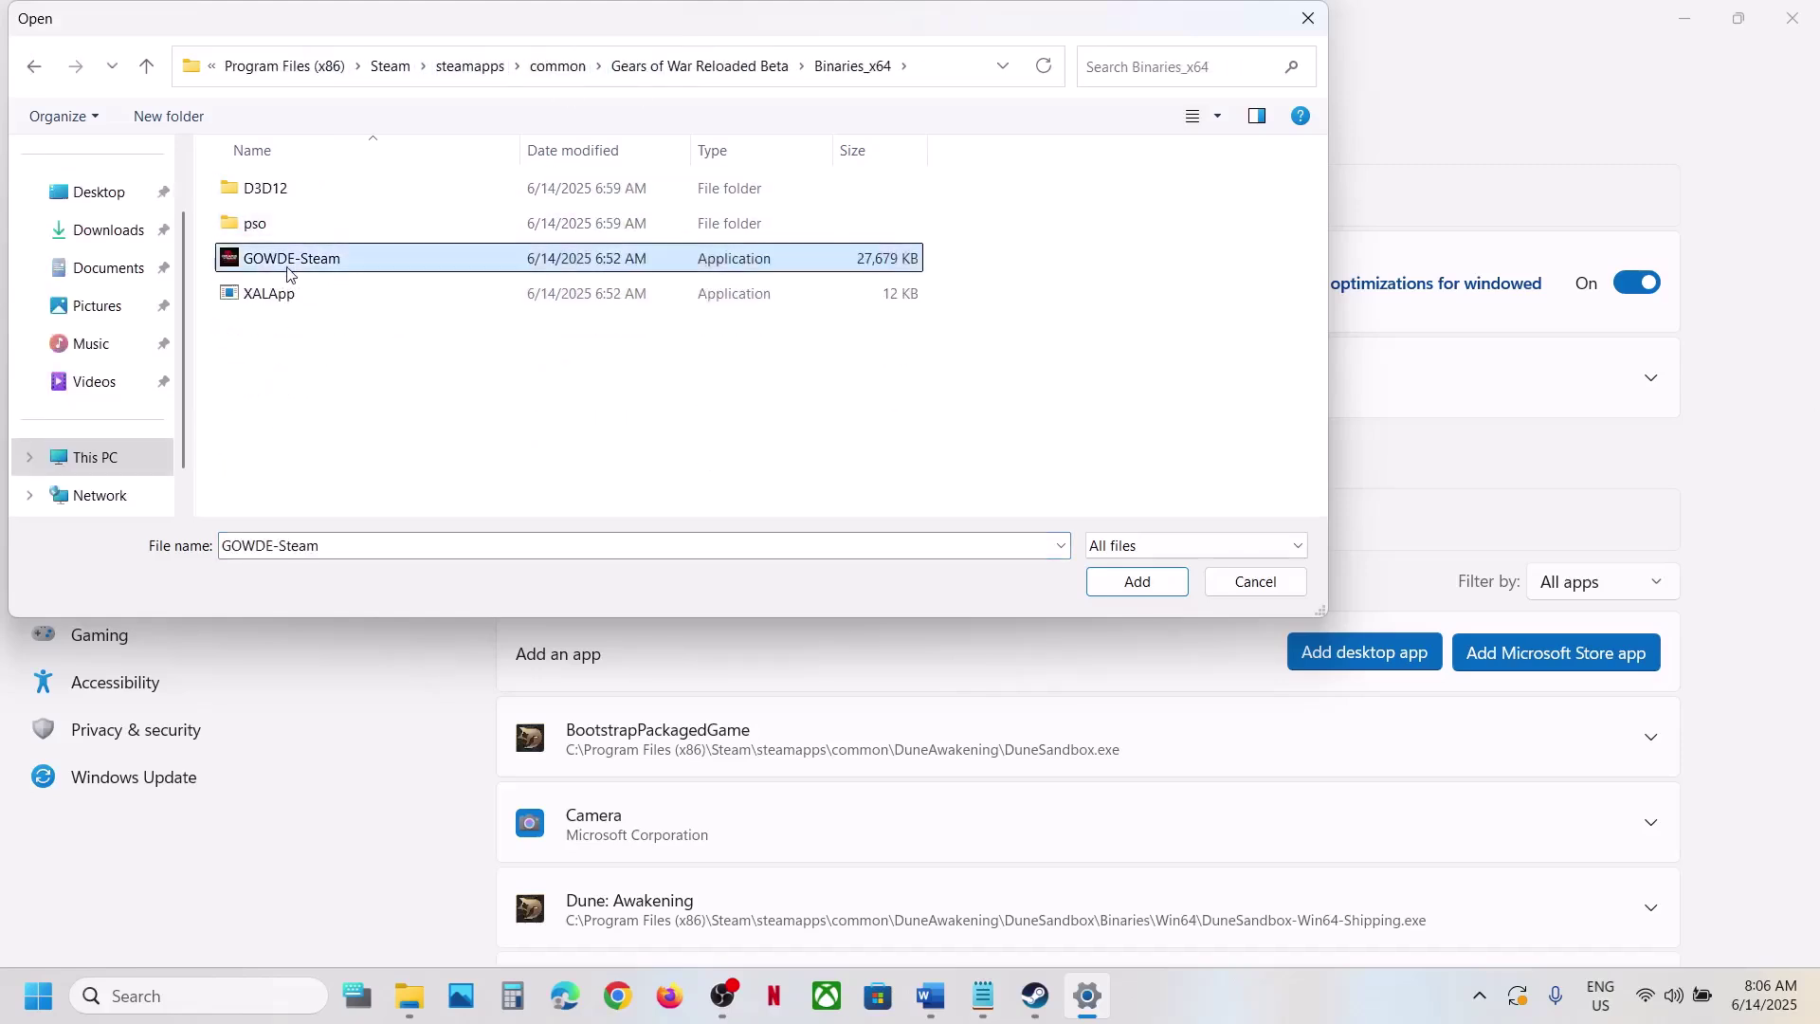
left_click(1138, 581)
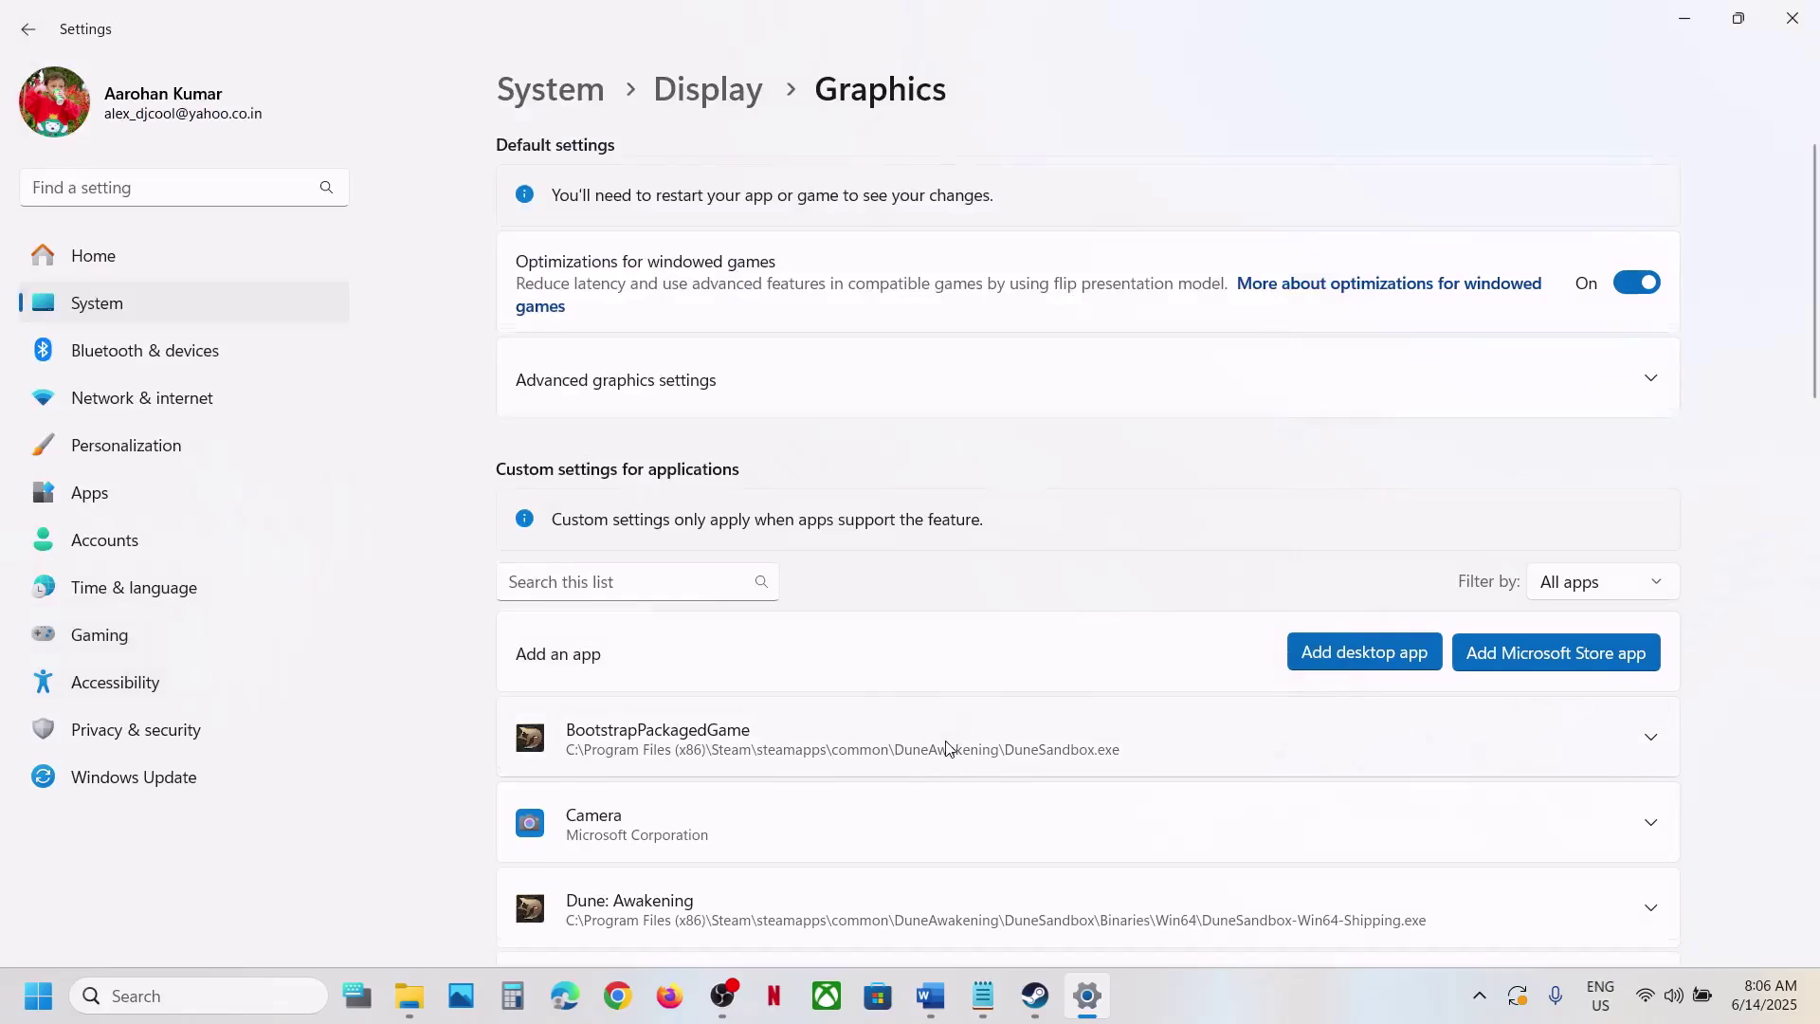
Set the GPU preference of Gears of War: Reloaded to High Performance (NVIDIA GeForce RTX 3050 Laptop GPU) and close Settings
scroll(946, 747, "down", 2)
scroll(947, 747, "down", 2)
left_click(872, 722)
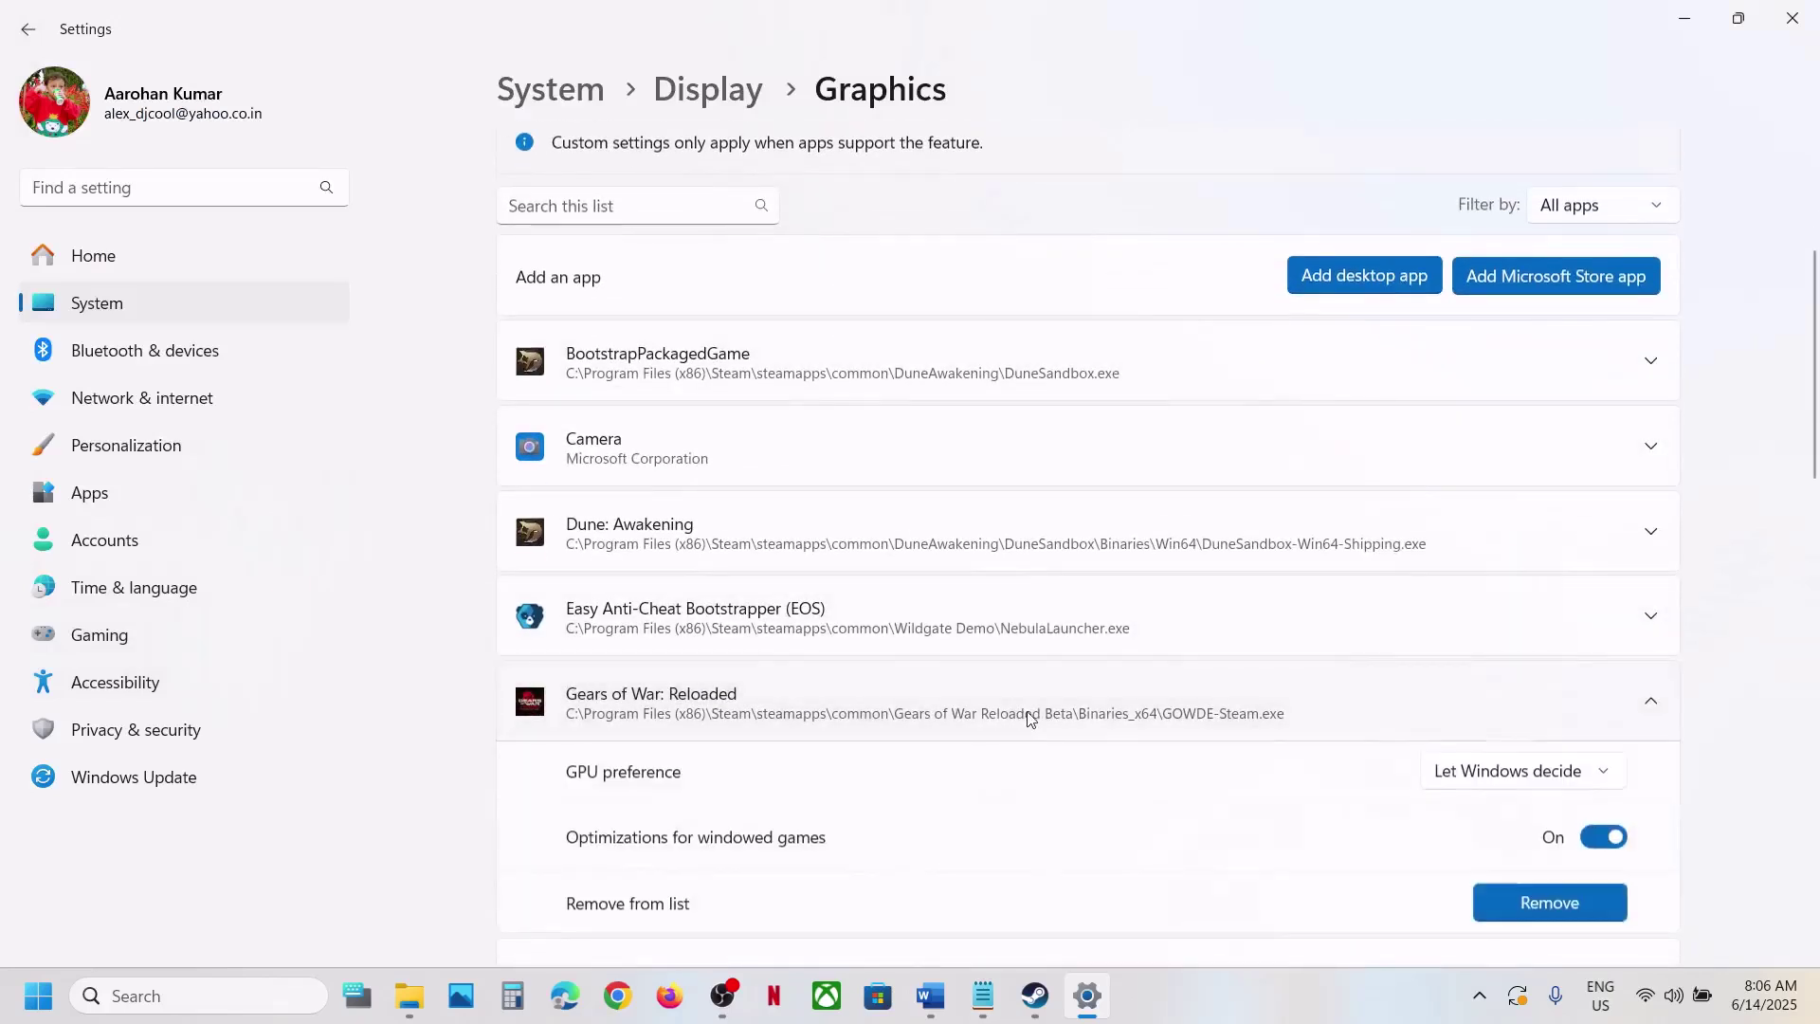
scroll(1420, 596, "down", 3)
left_click(1432, 527)
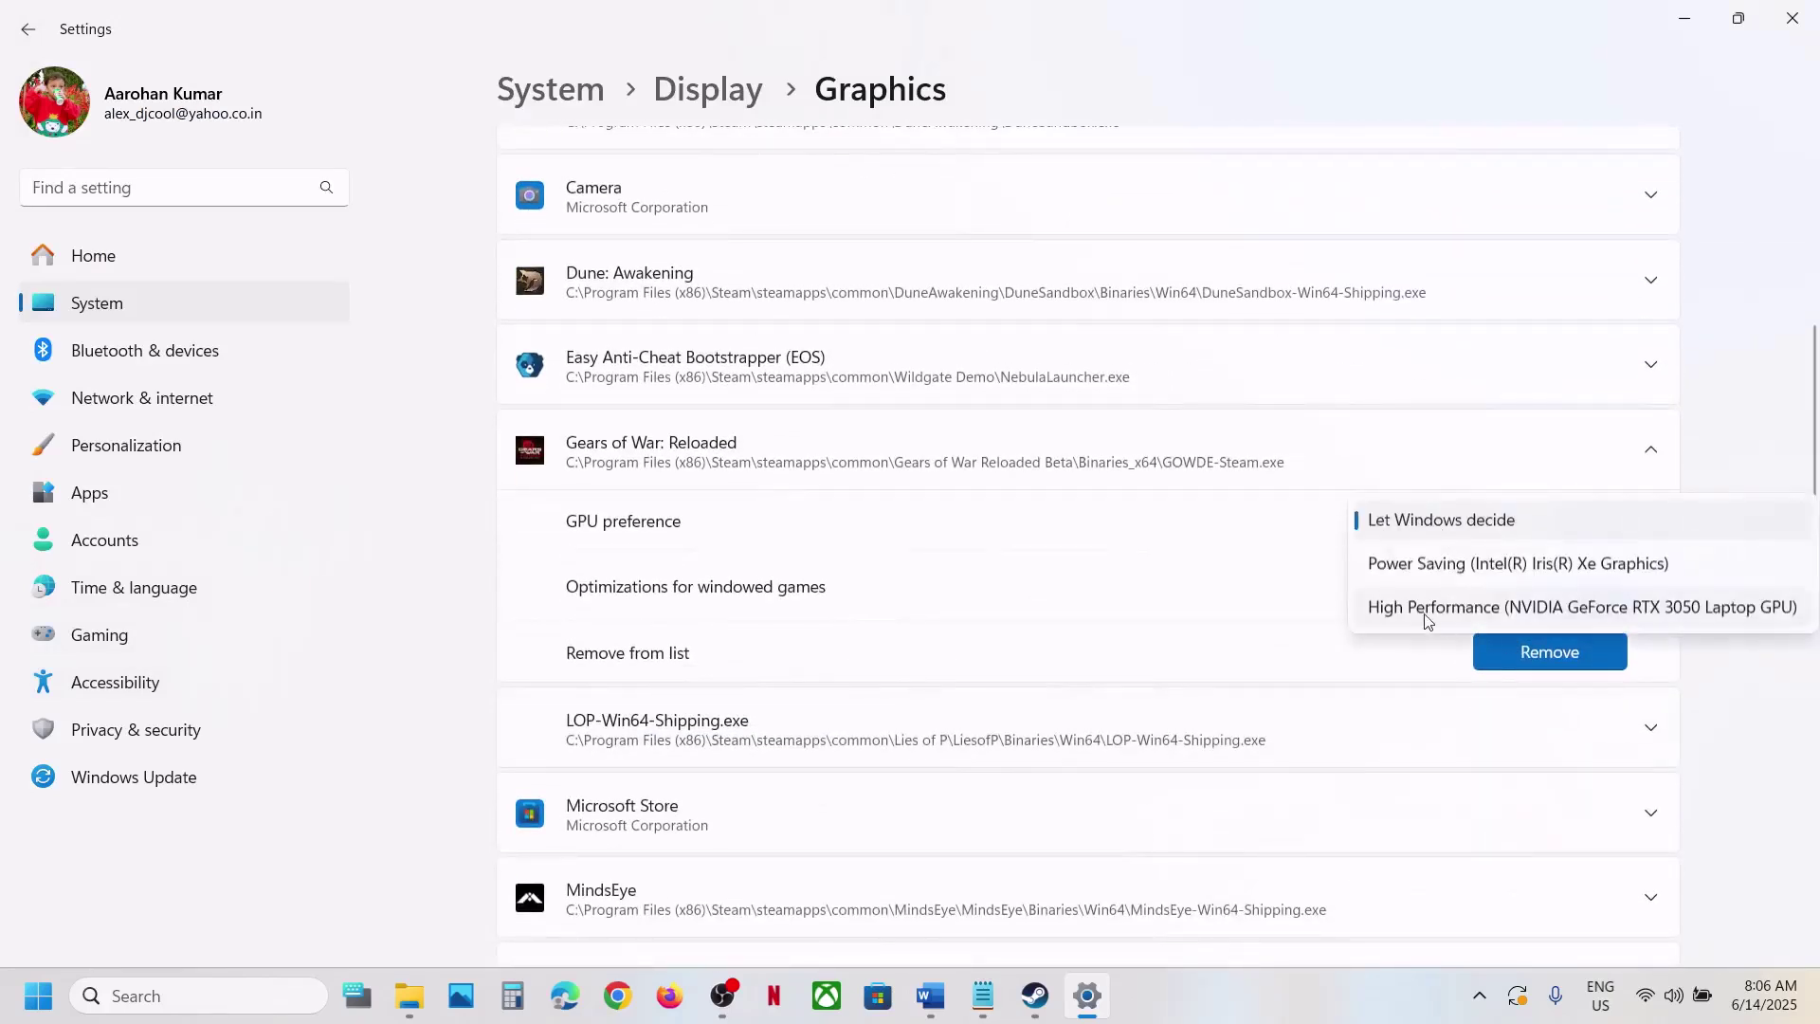
left_click(1479, 612)
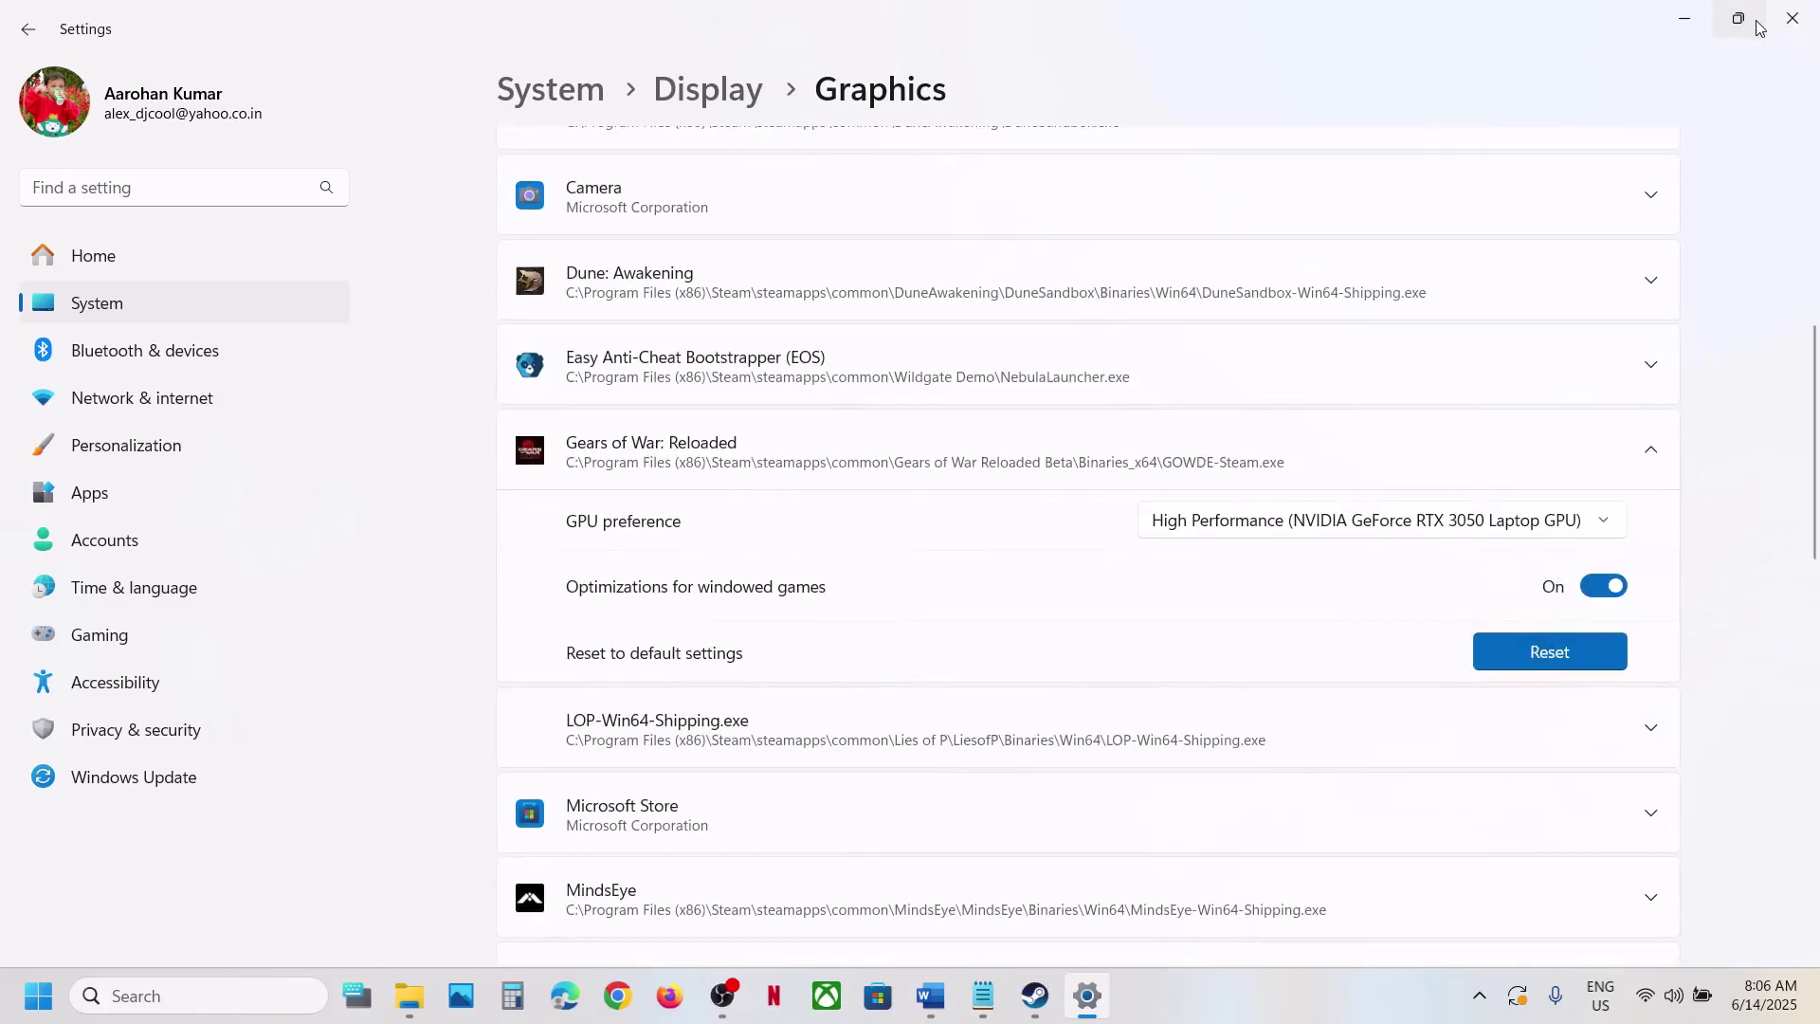
left_click(1792, 18)
Copy the NVIDIA driver link under Step 7 in the Word document and open it in Chrome
scroll(796, 698, "down", 3)
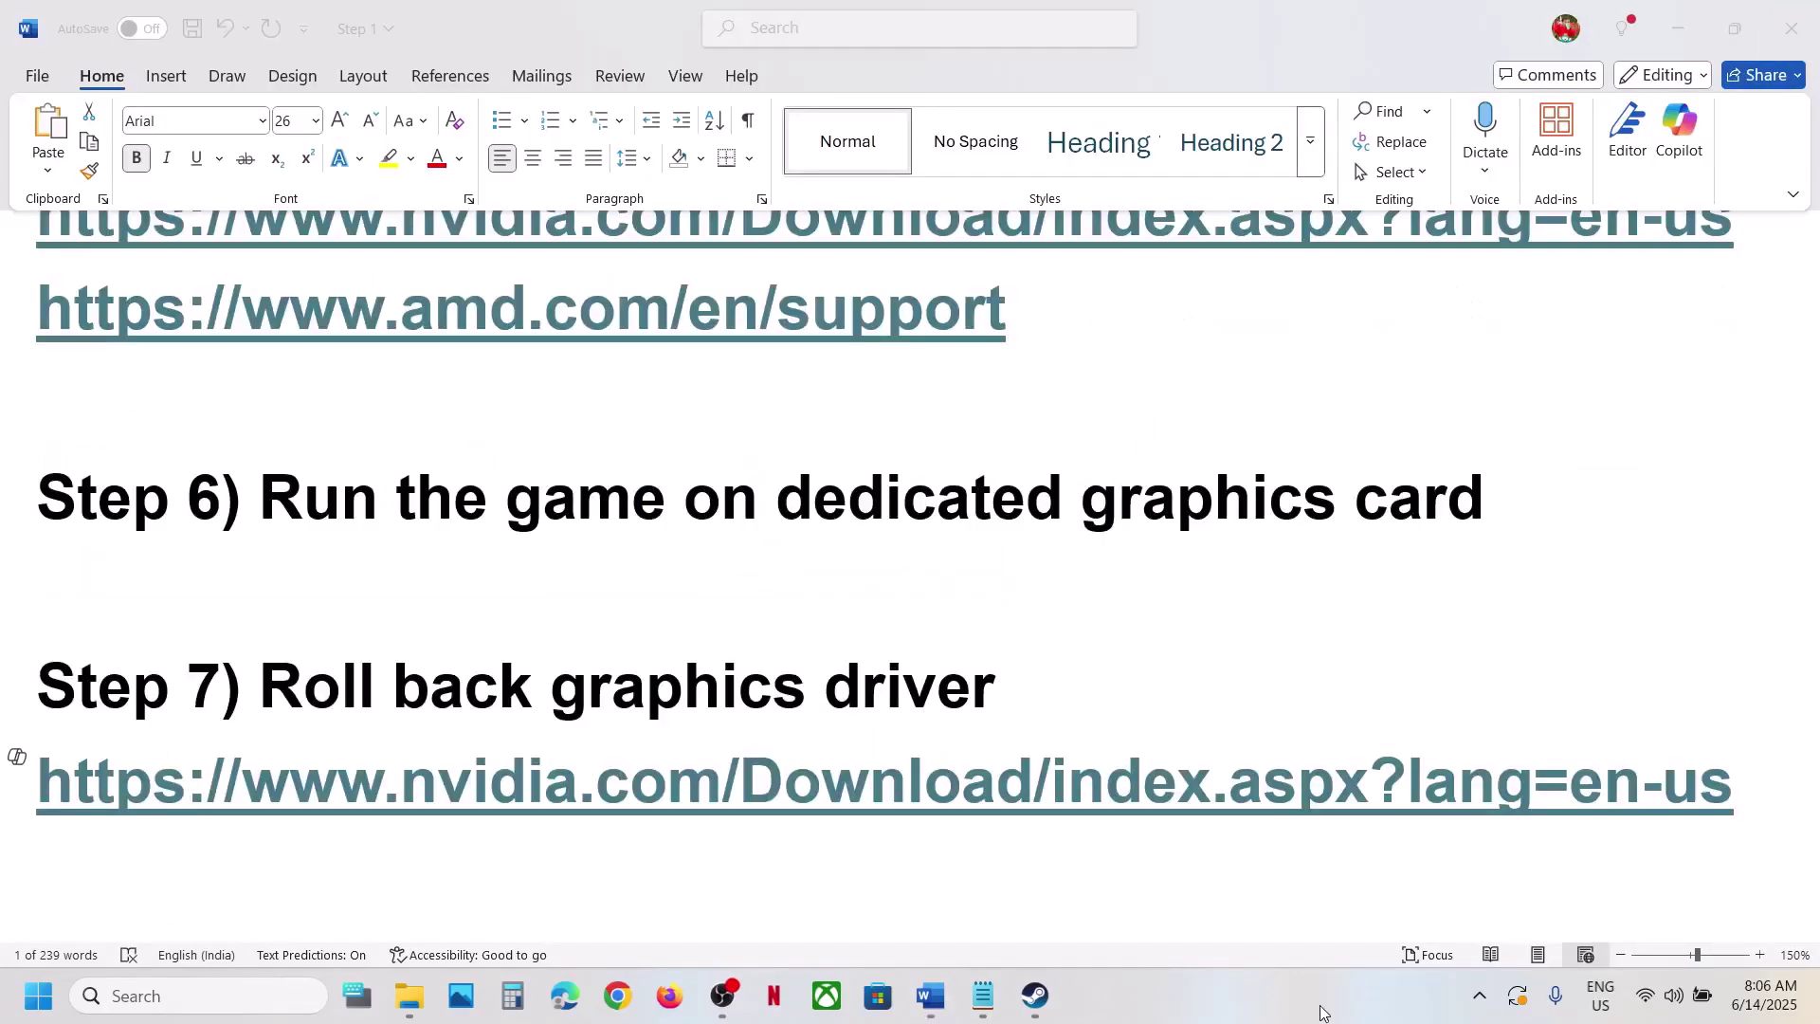
triple_click(1738, 794)
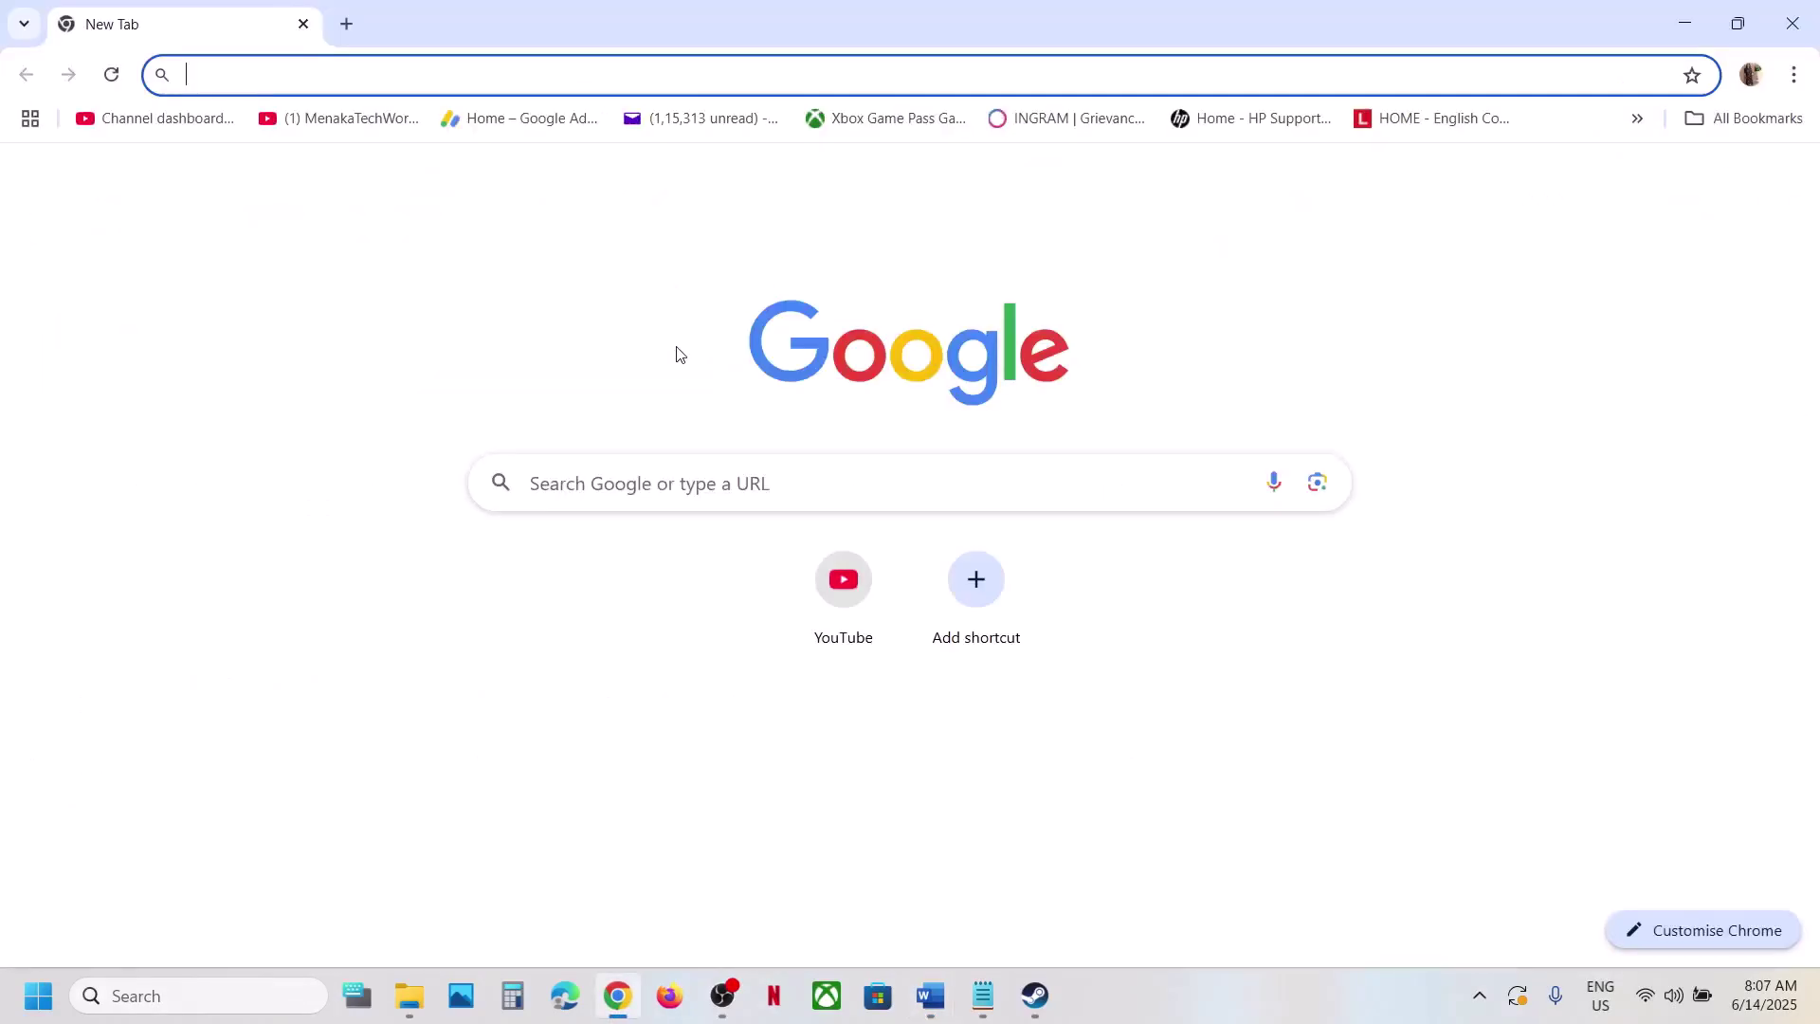
key("ctrl+v")
key("Return")
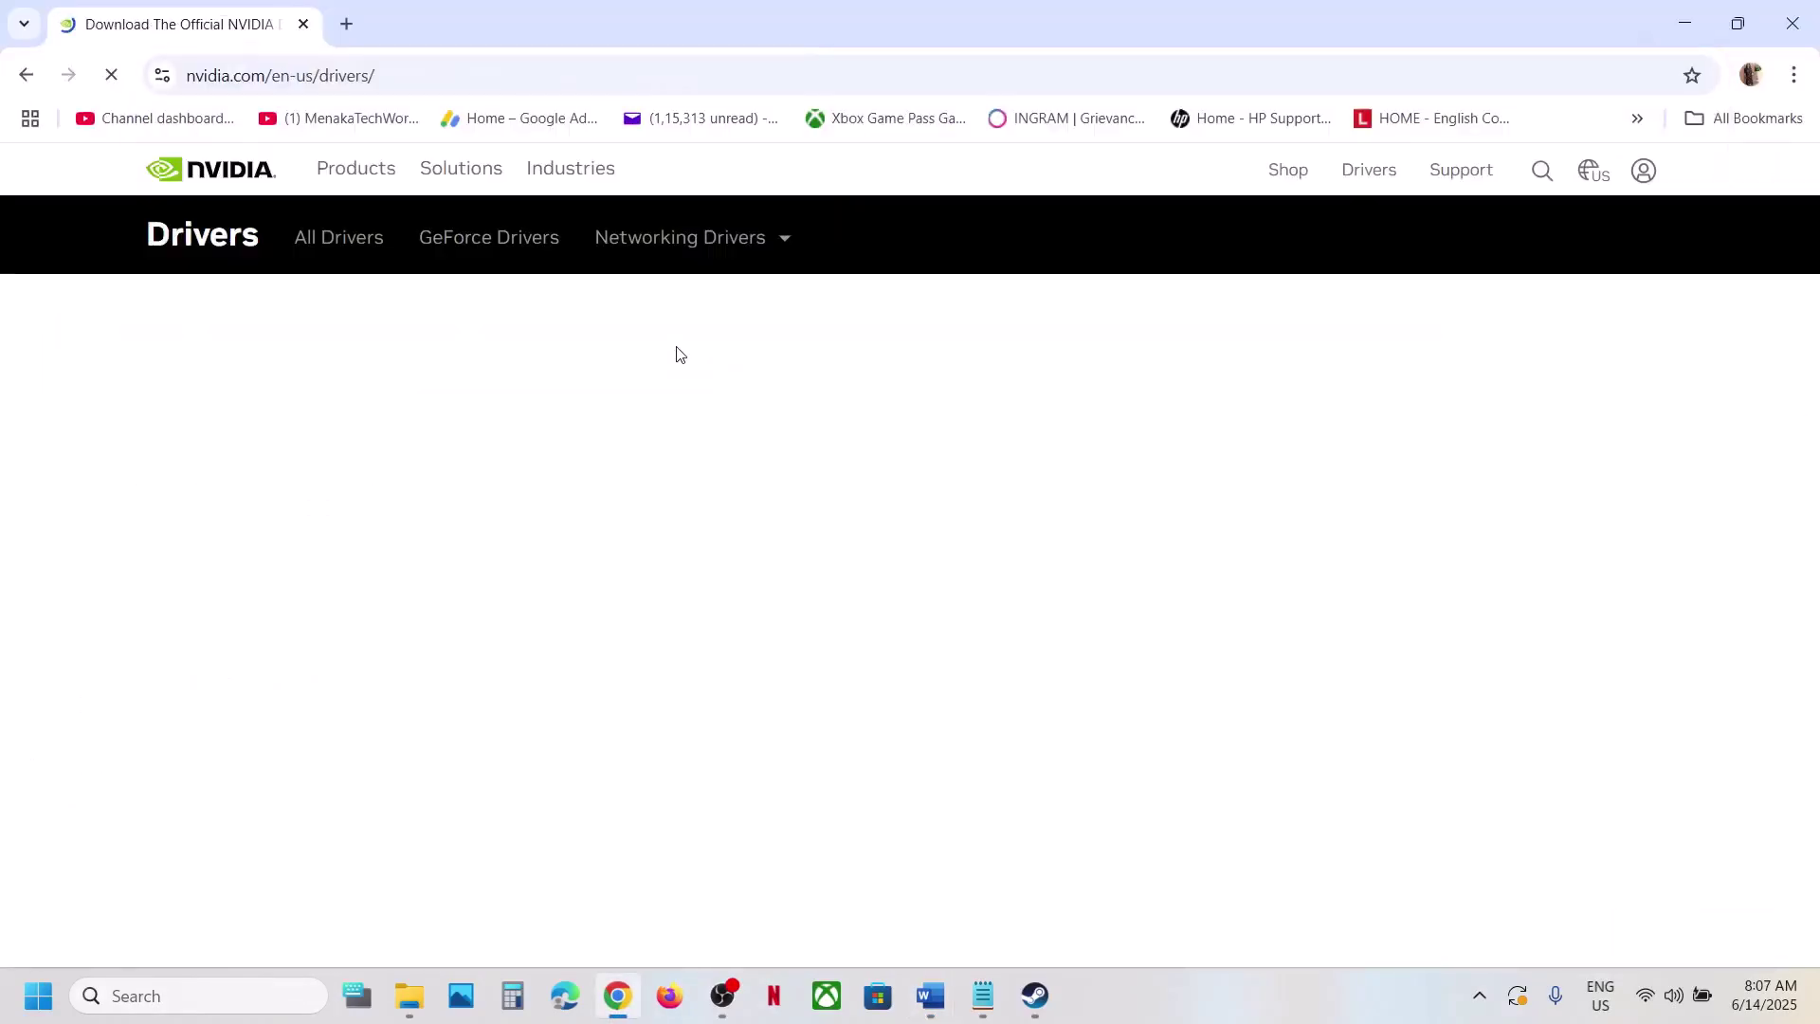
Find NVIDIA drivers for the GeForce RTX 3050 Laptop GPU on Windows 11 and expand the list of older versions
scroll(545, 664, "down", 10)
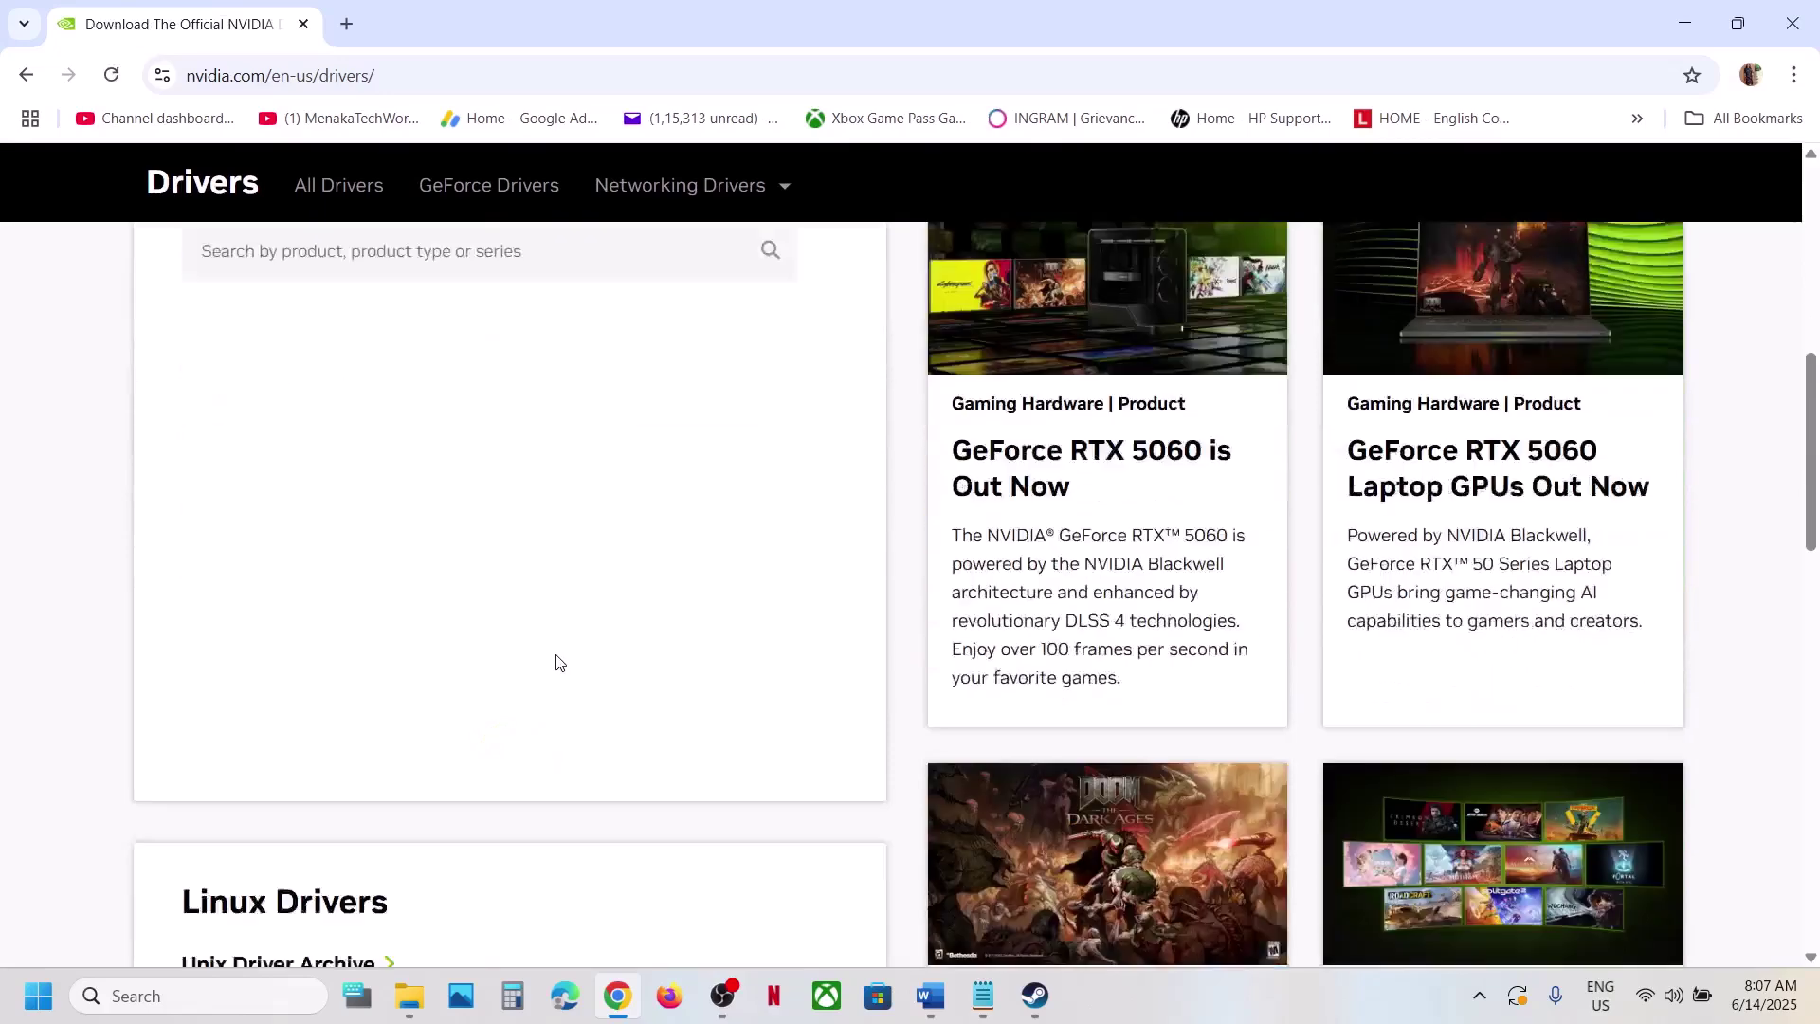
scroll(379, 351, "up", 2)
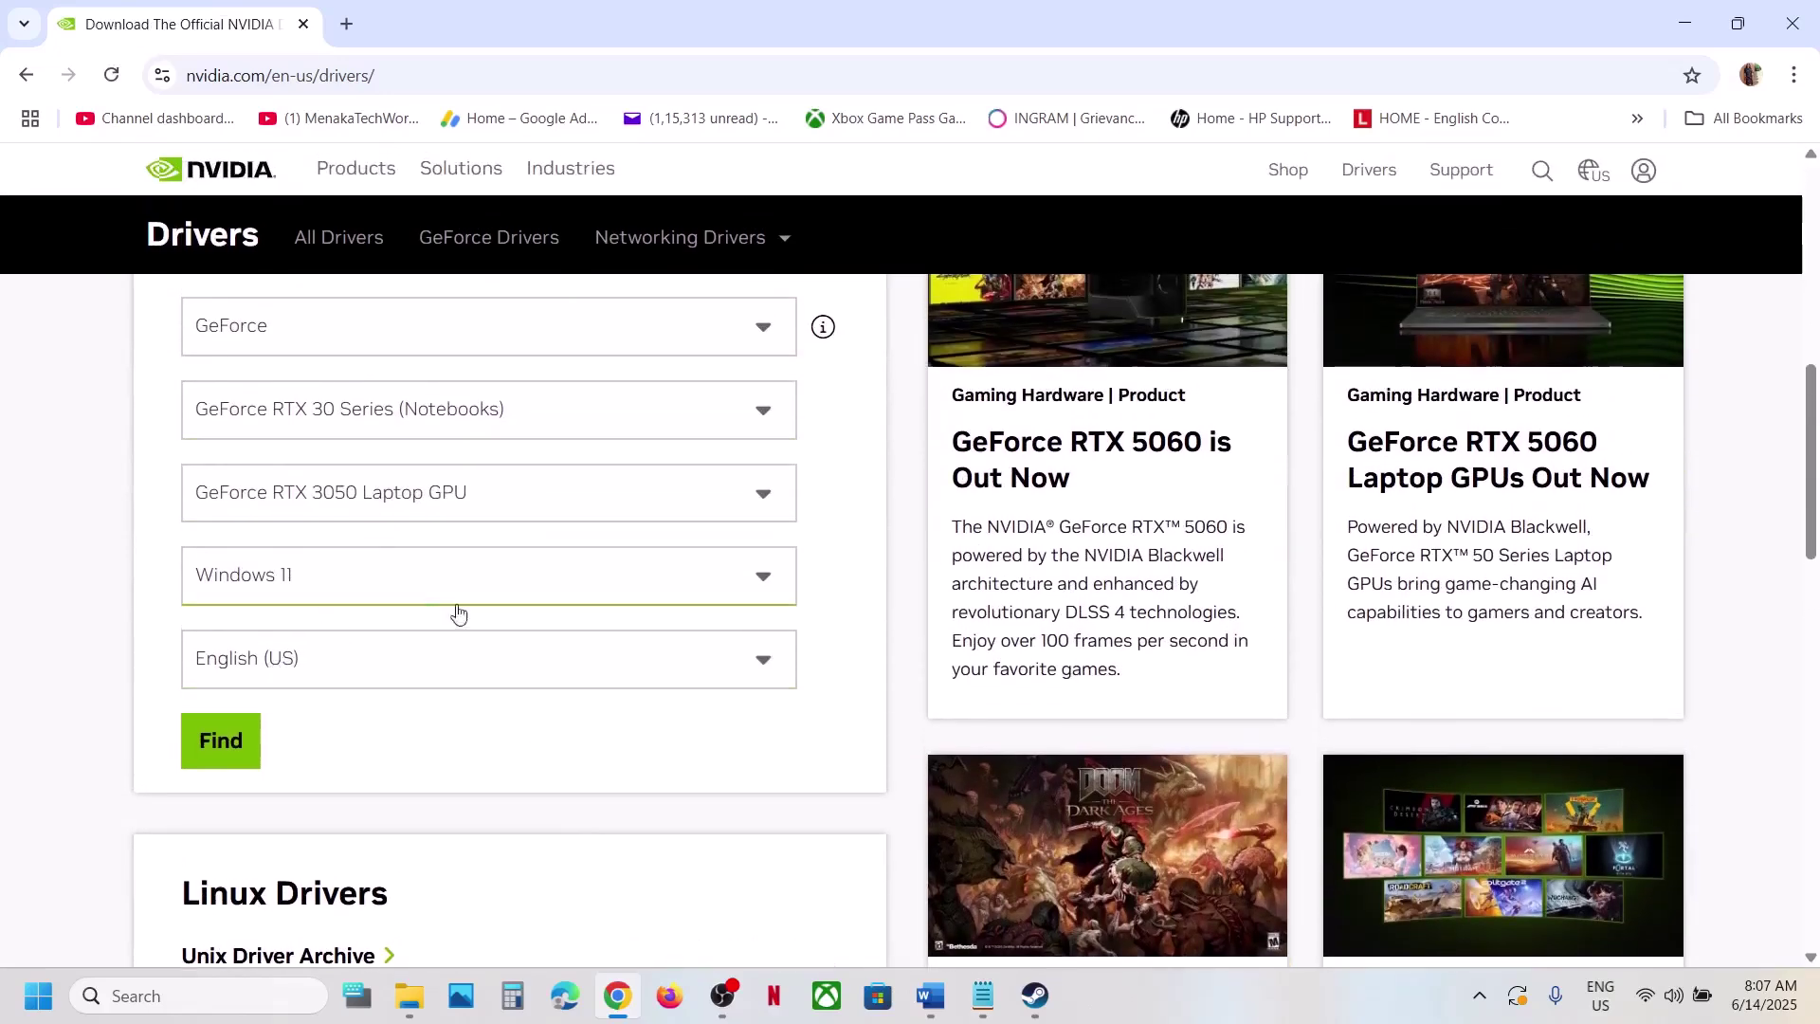
left_click(232, 741)
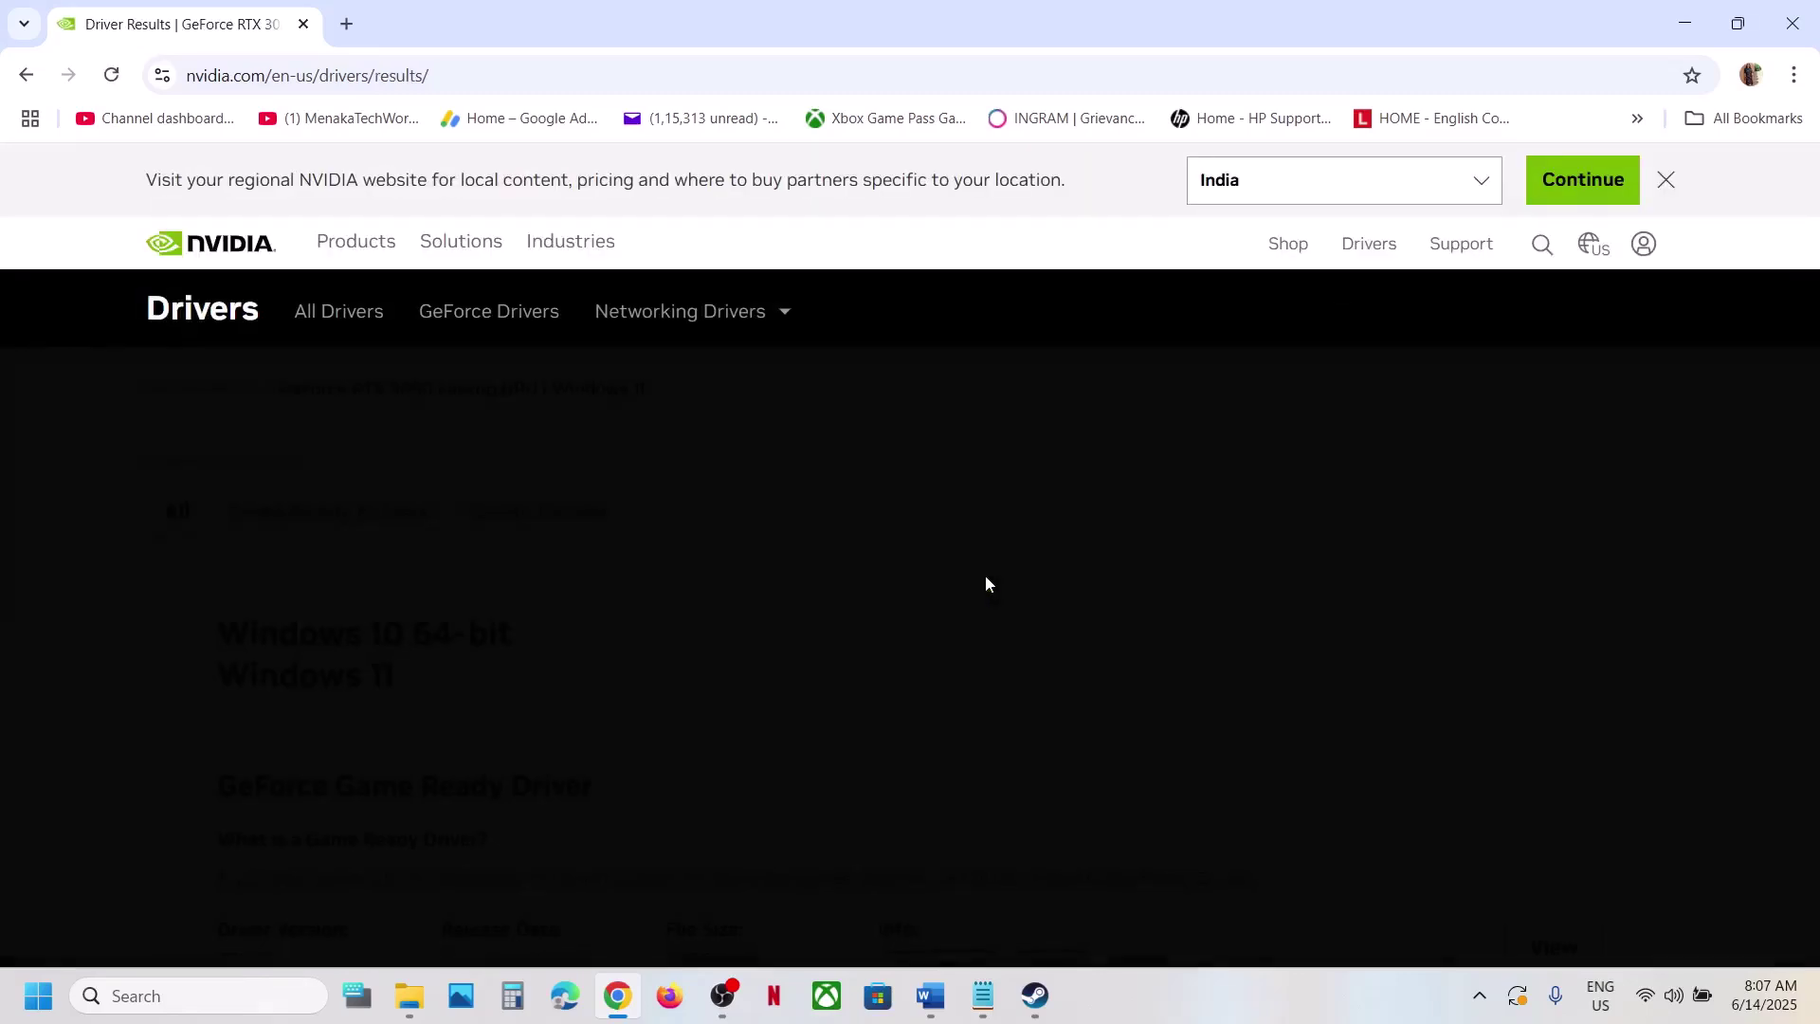
scroll(650, 683, "down", 9)
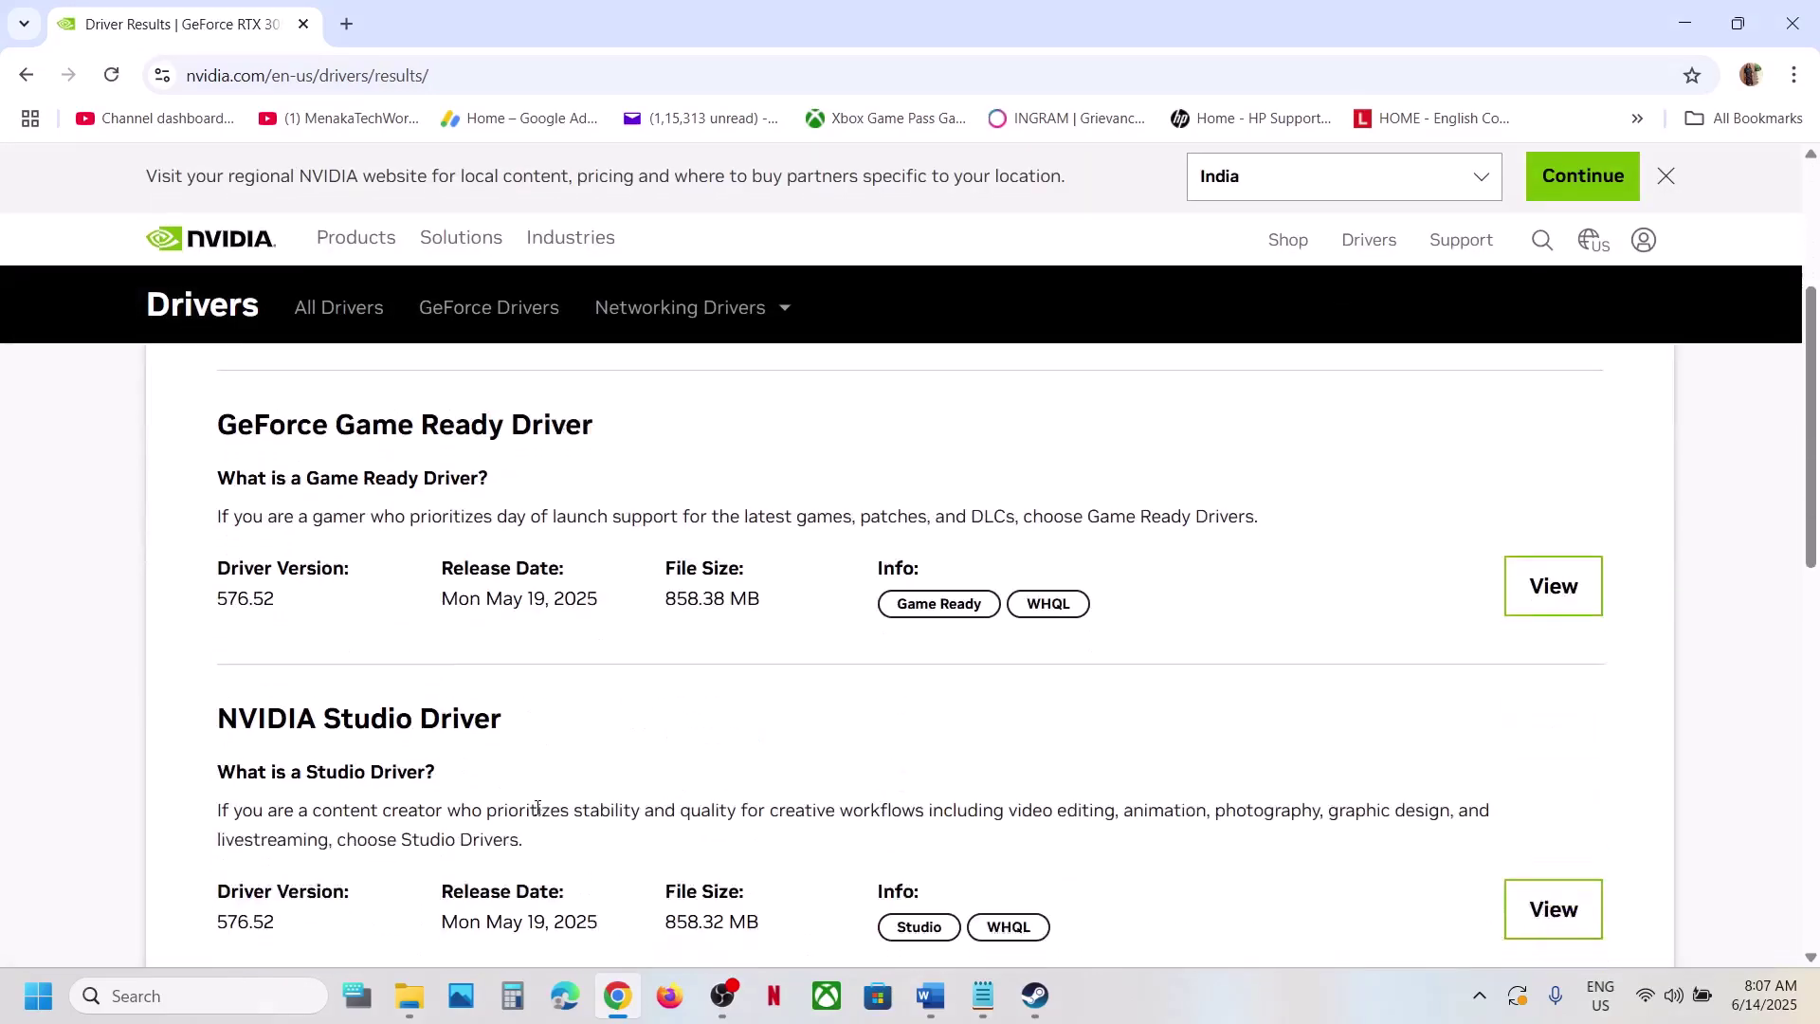
left_click(350, 484)
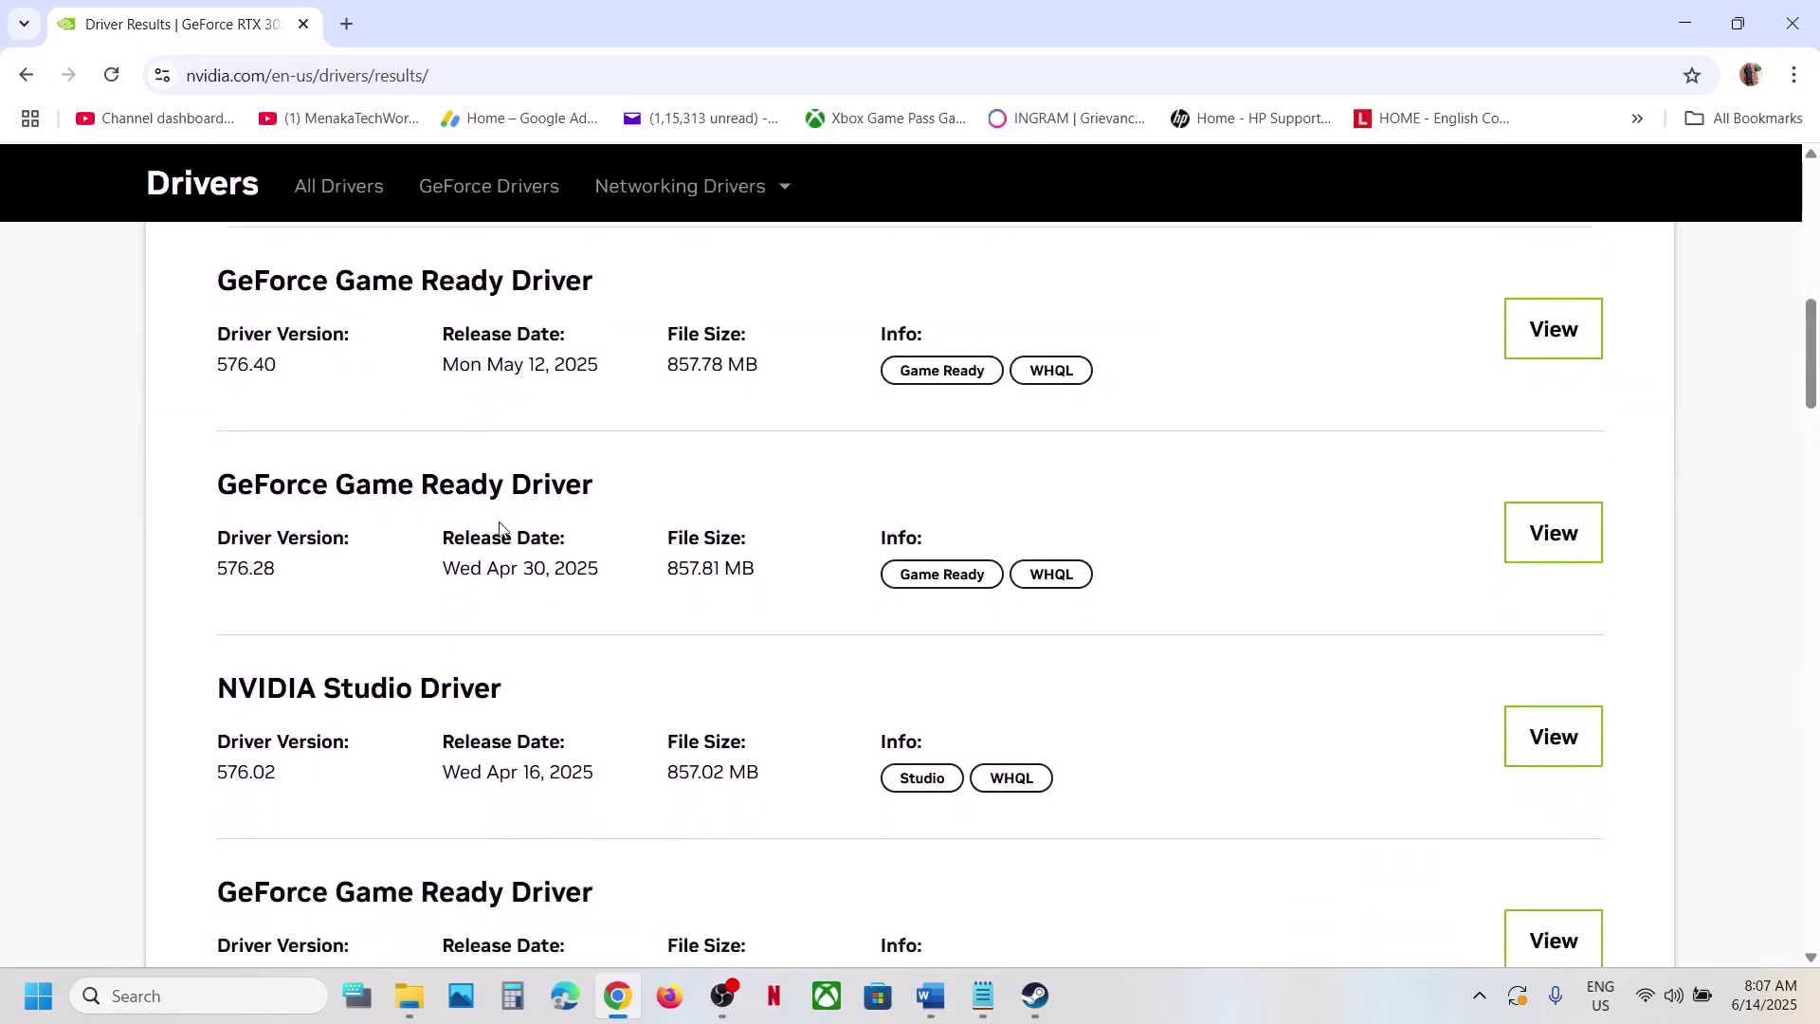
Examine the version number and release date of the newest GeForce Game Ready Driver in the results
scroll(492, 528, "up", 10)
scroll(541, 711, "down", 3)
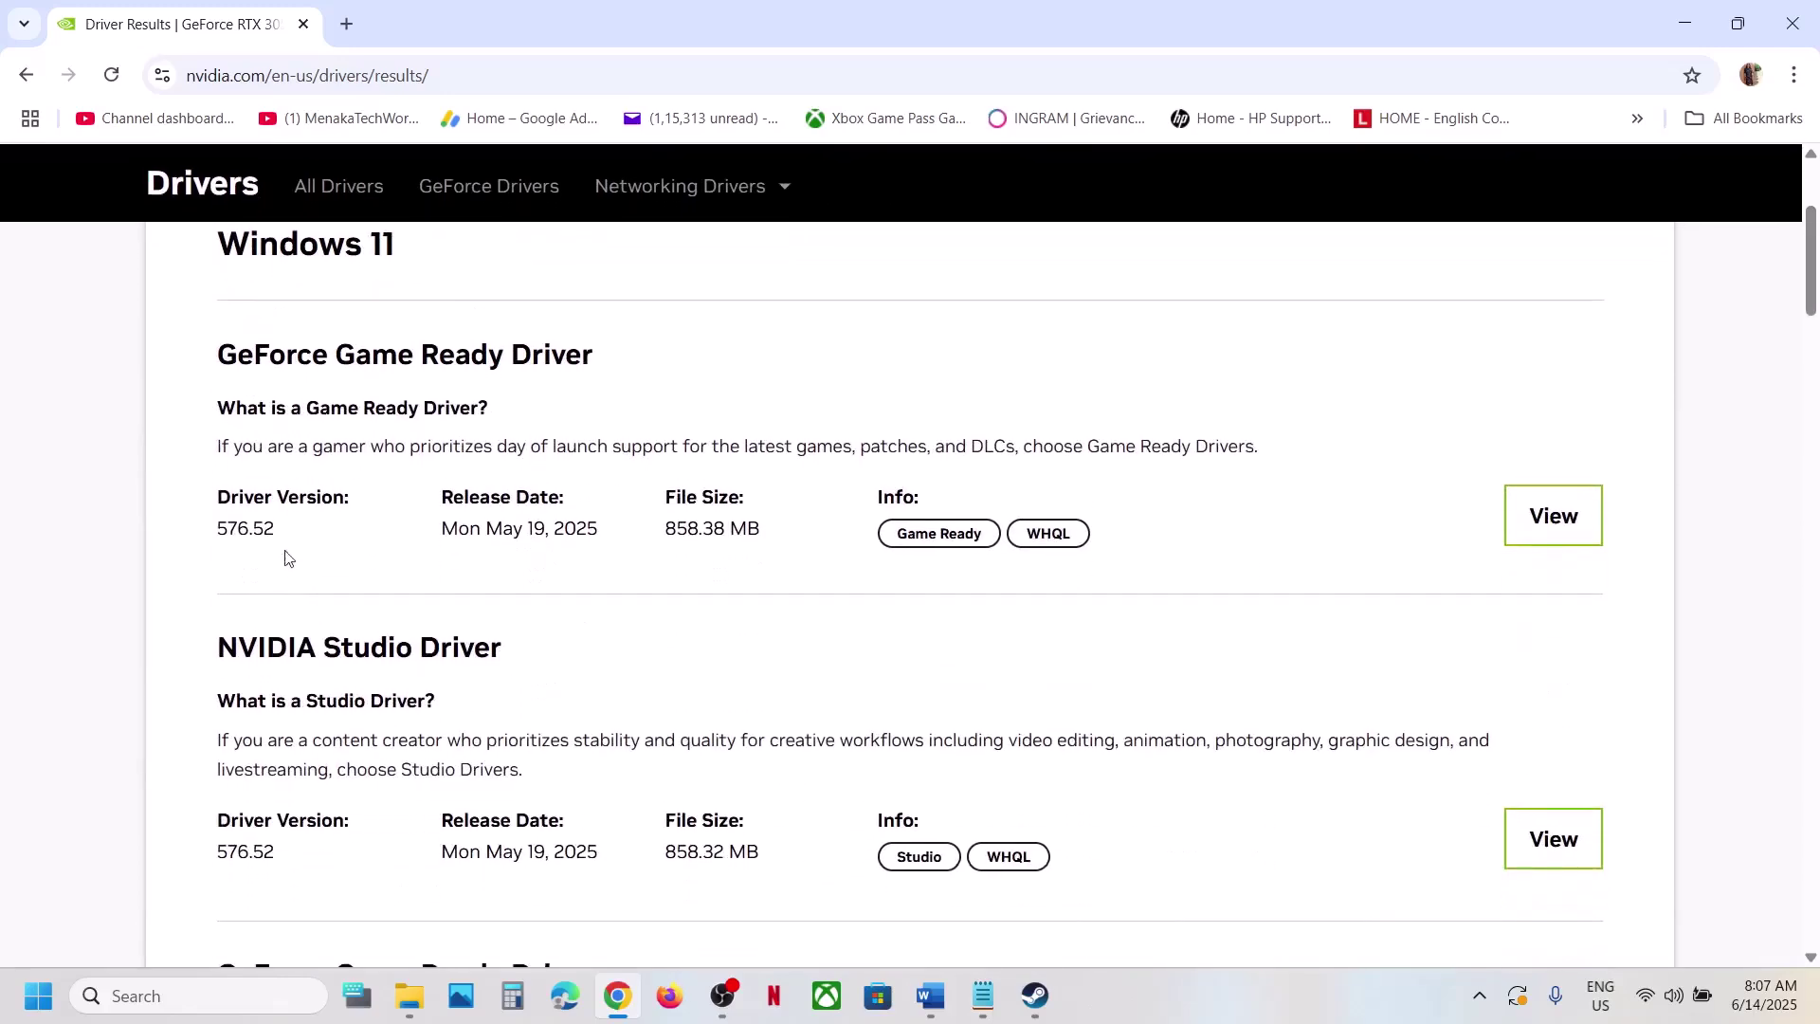
left_click_drag(222, 531, 484, 547)
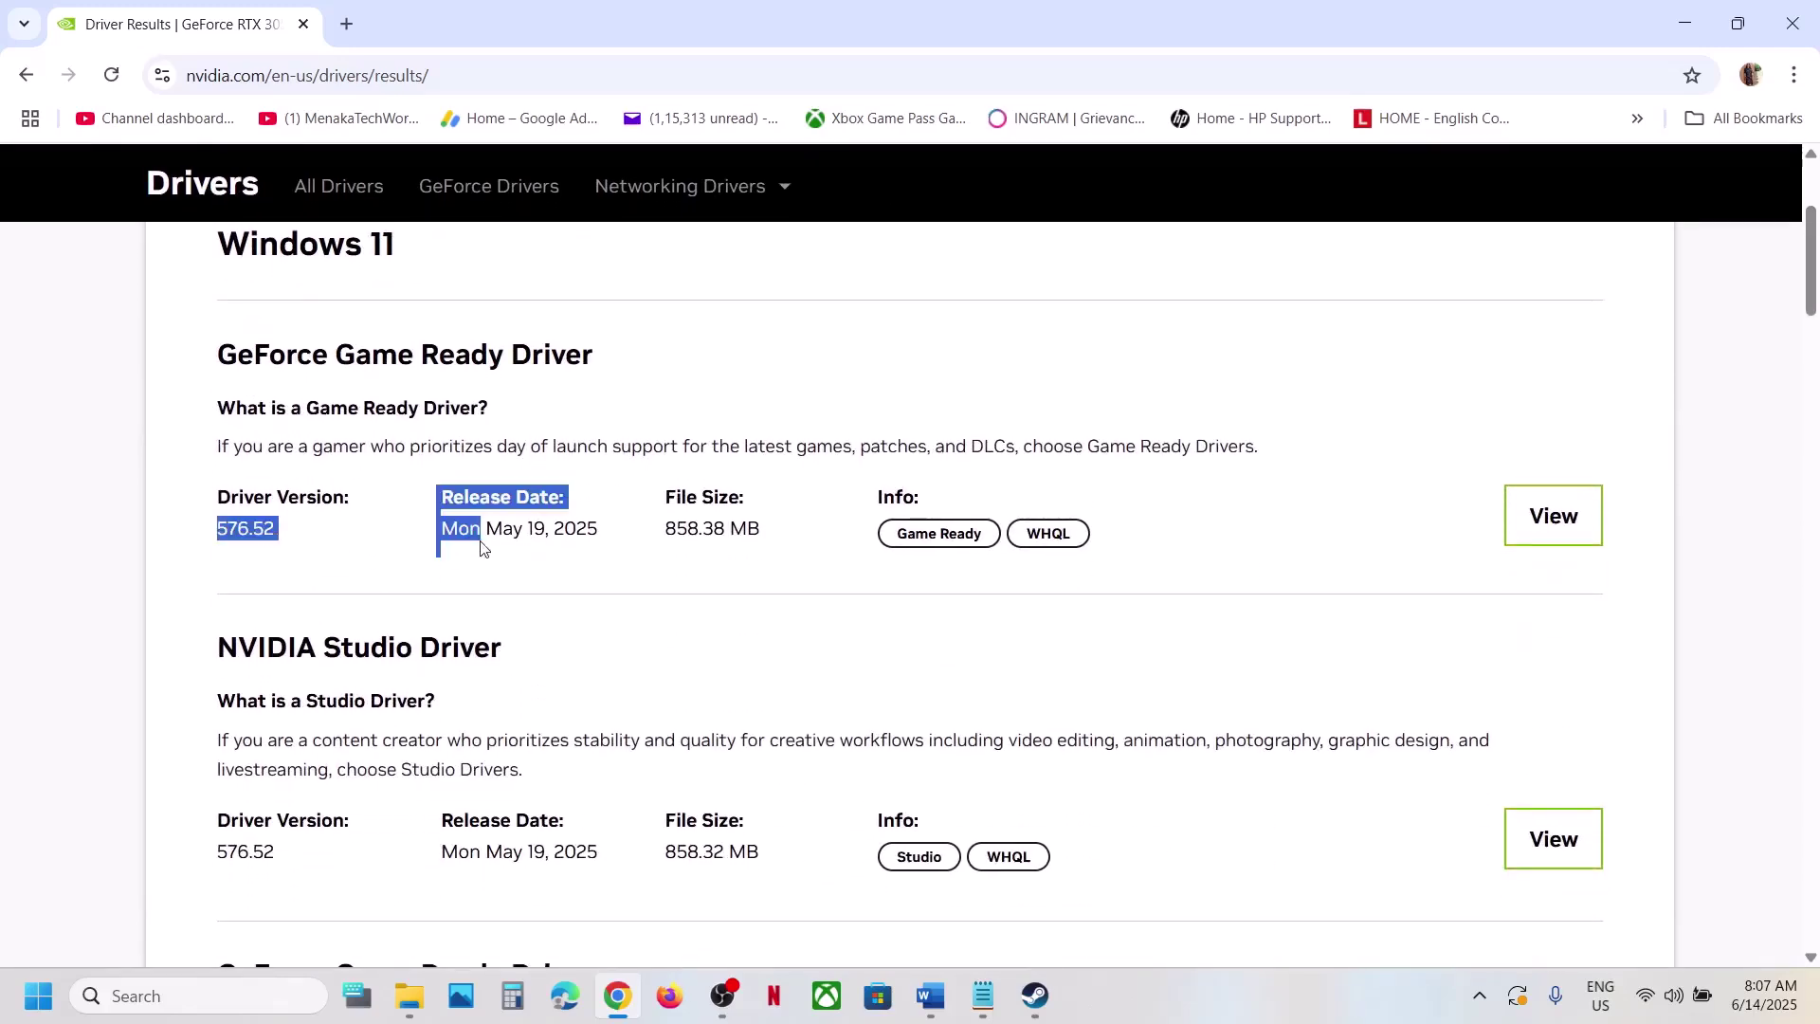
left_click(318, 543)
left_click_drag(312, 540, 211, 528)
Examine the older GeForce Game Ready Drivers, highlighting version numbers 576.28 and 576.02 as rollback candidates
scroll(455, 630, "down", 5)
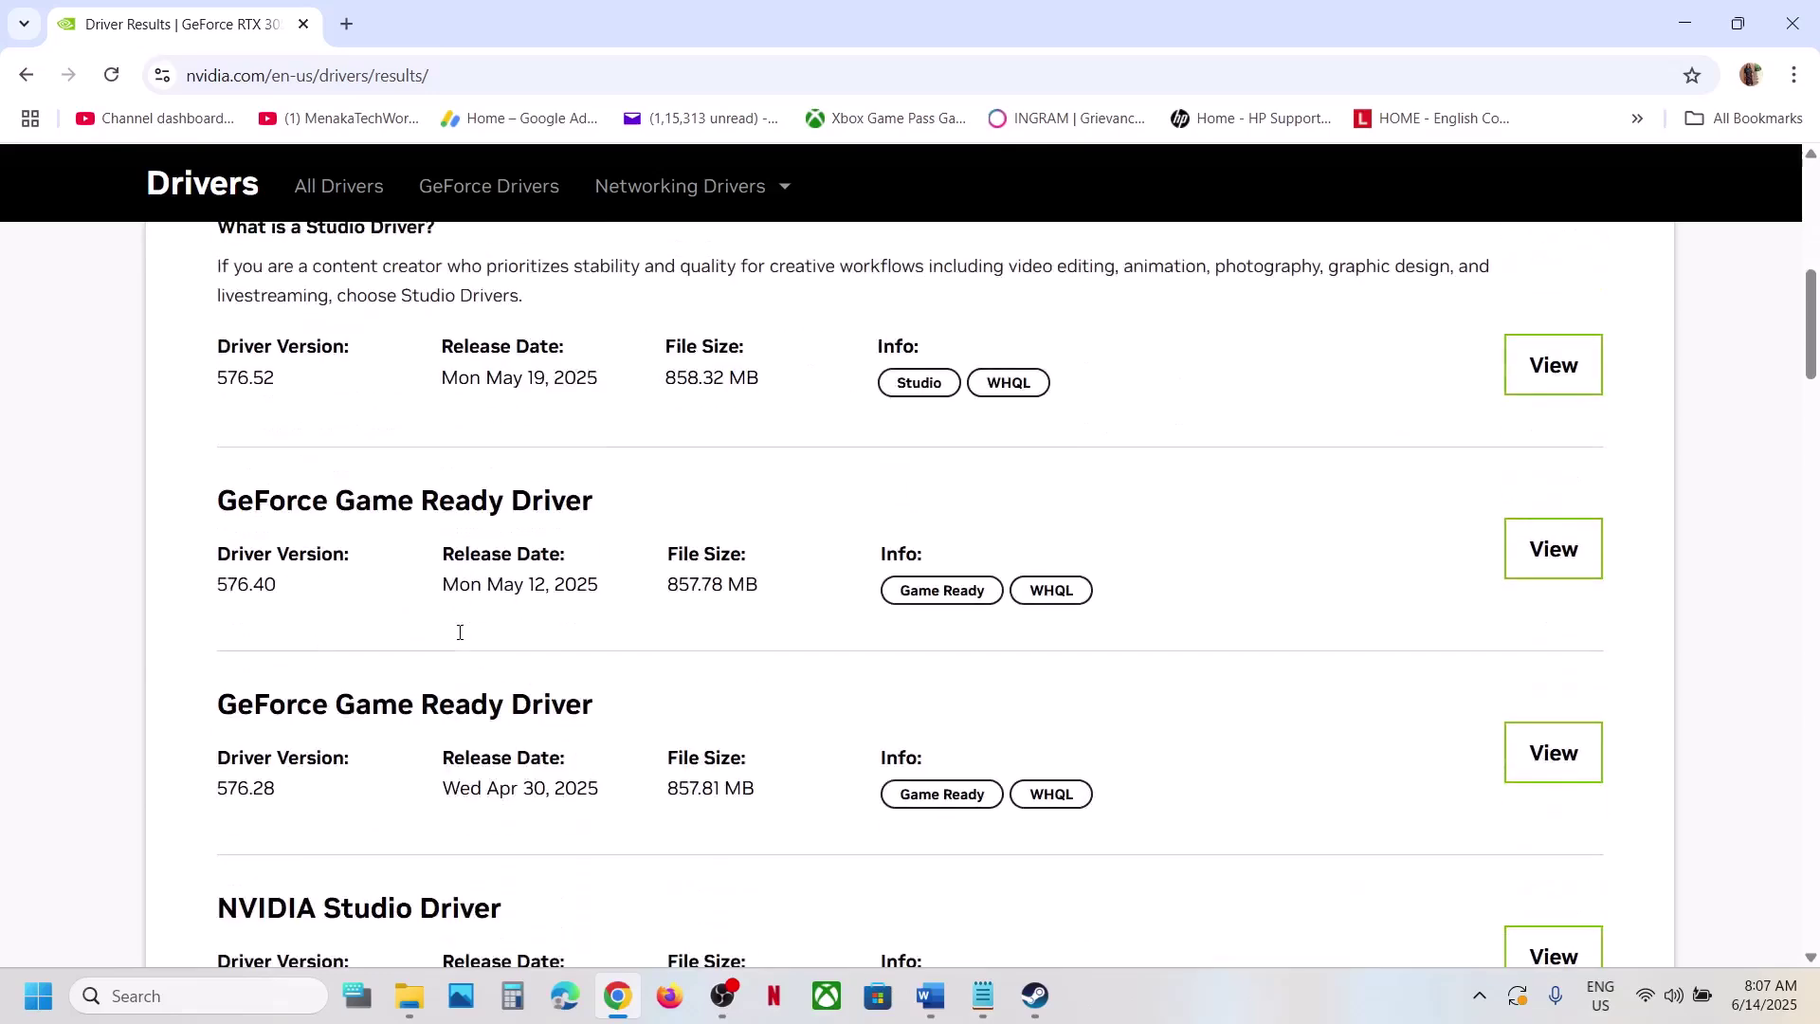
scroll(285, 619, "down", 2)
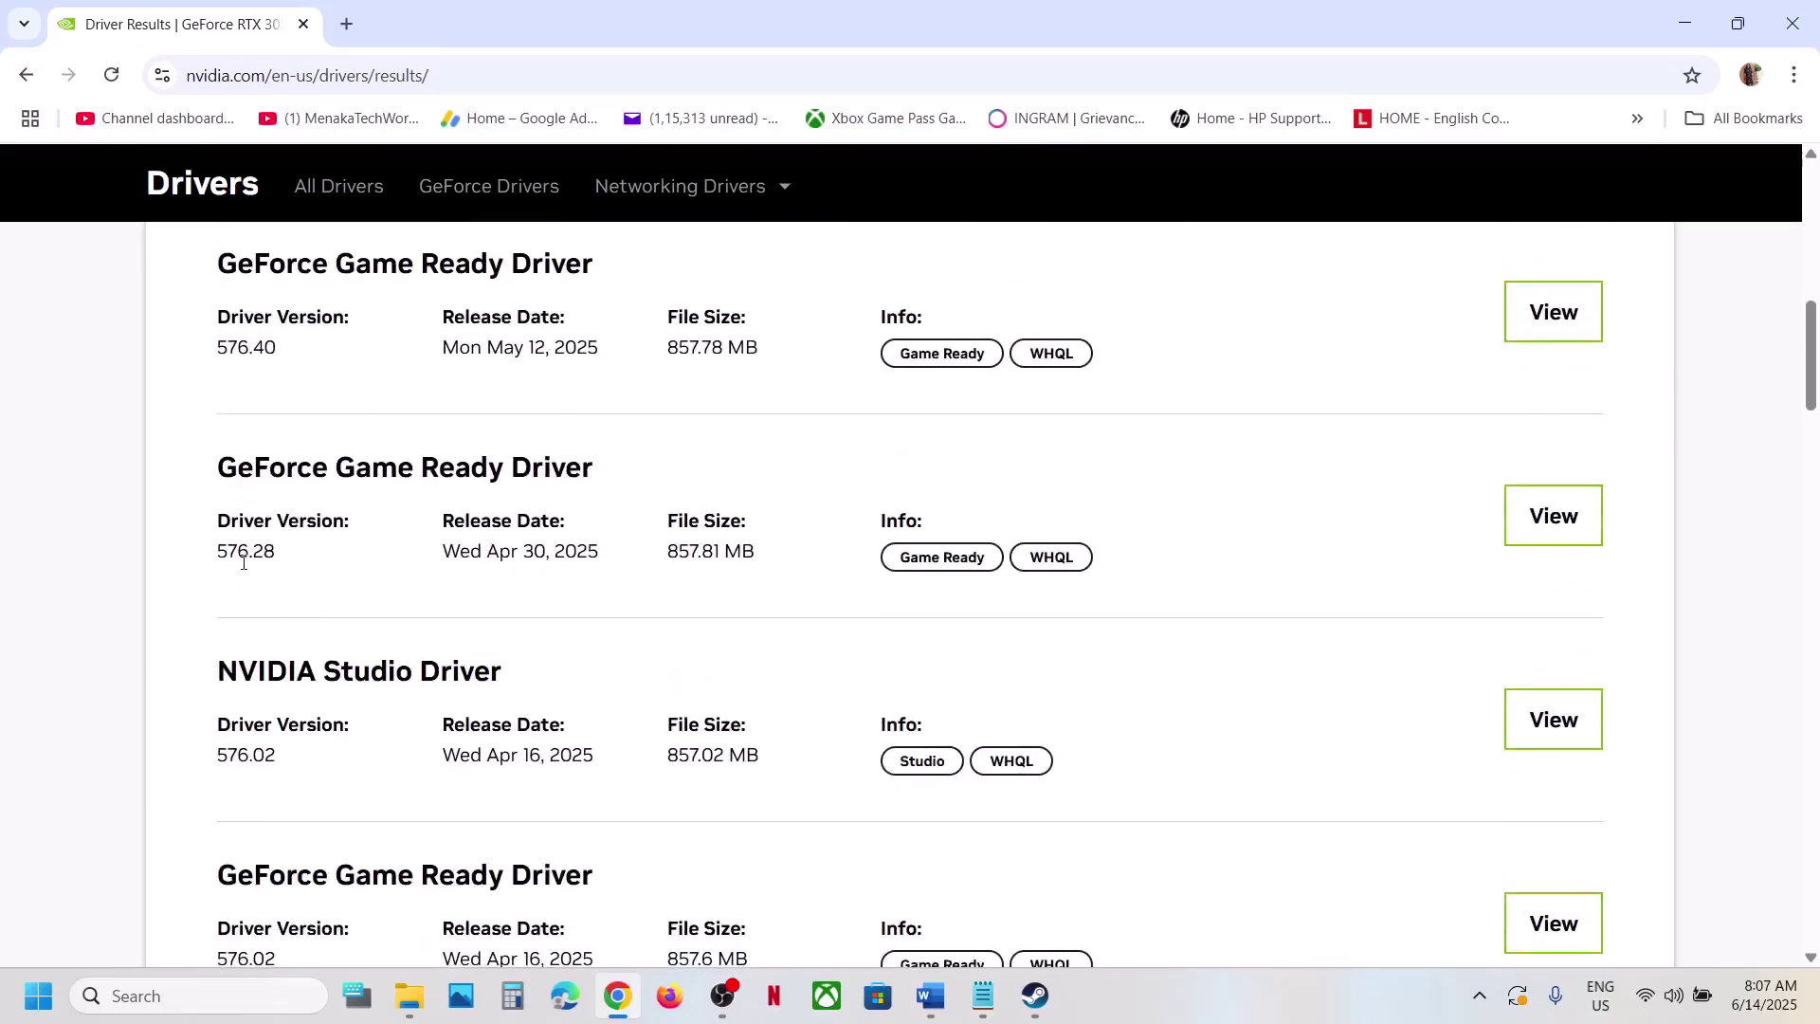
left_click_drag(219, 558, 334, 566)
left_click(334, 567)
scroll(336, 568, "down", 2)
left_click_drag(224, 744, 321, 736)
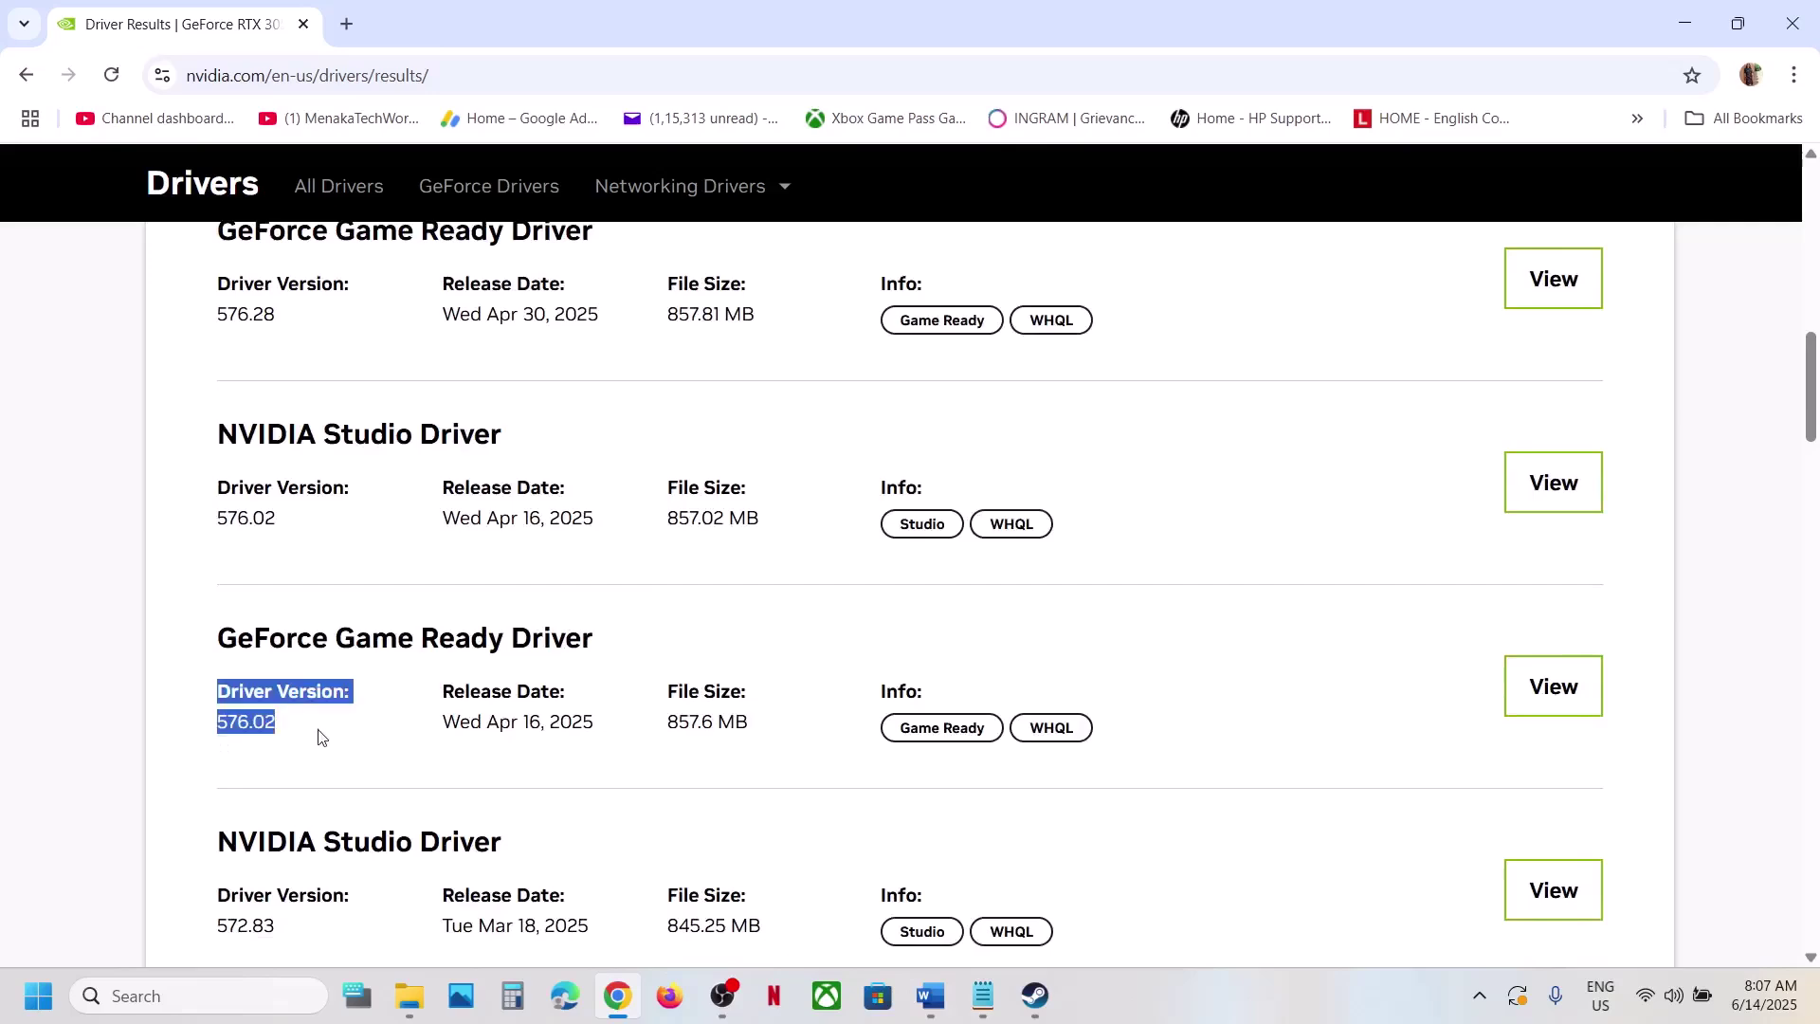
Return to the April 30, 2025 GeForce Game Ready Driver and highlight its title and version number 576.28
scroll(368, 743, "up", 1)
scroll(368, 742, "up", 4)
scroll(322, 725, "down", 2)
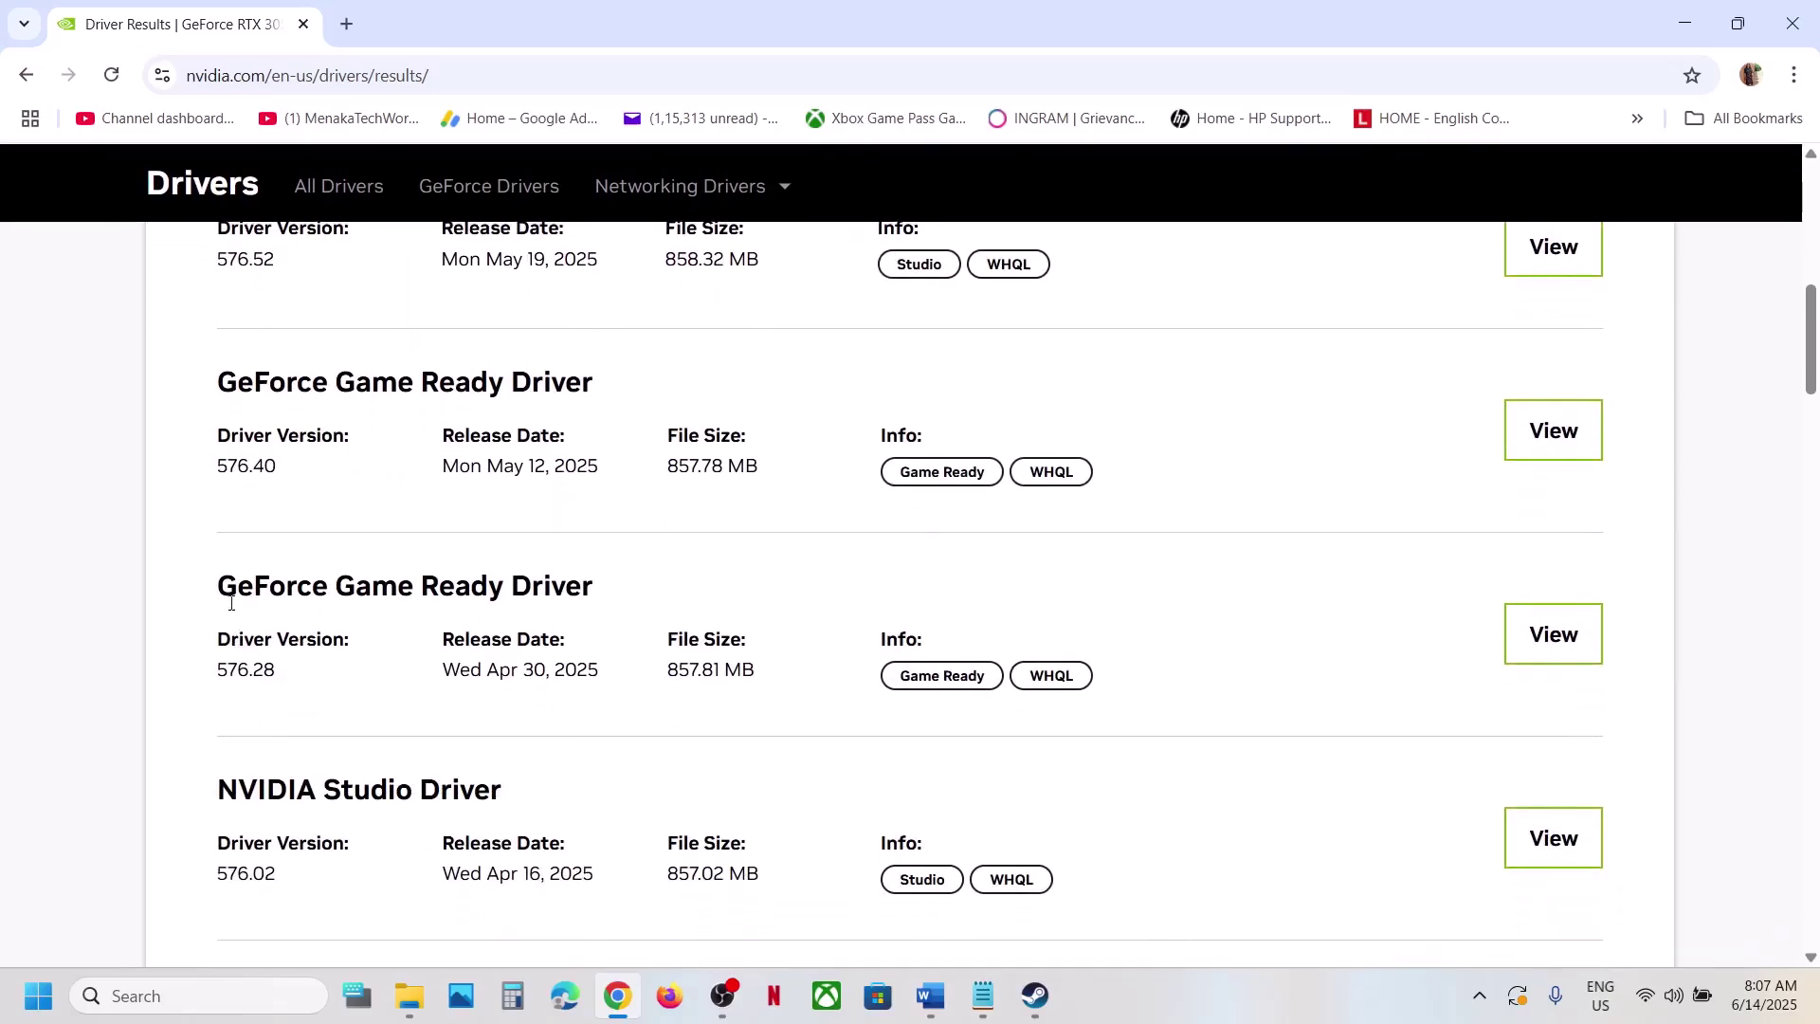
left_click_drag(233, 588, 594, 614)
left_click_drag(217, 637, 323, 677)
left_click(256, 677)
left_click(319, 675)
Switch back to the Word document and highlight "Virtual Memory" in the Step 8 heading
left_click(1036, 995)
left_click(930, 996)
scroll(896, 834, "down", 3)
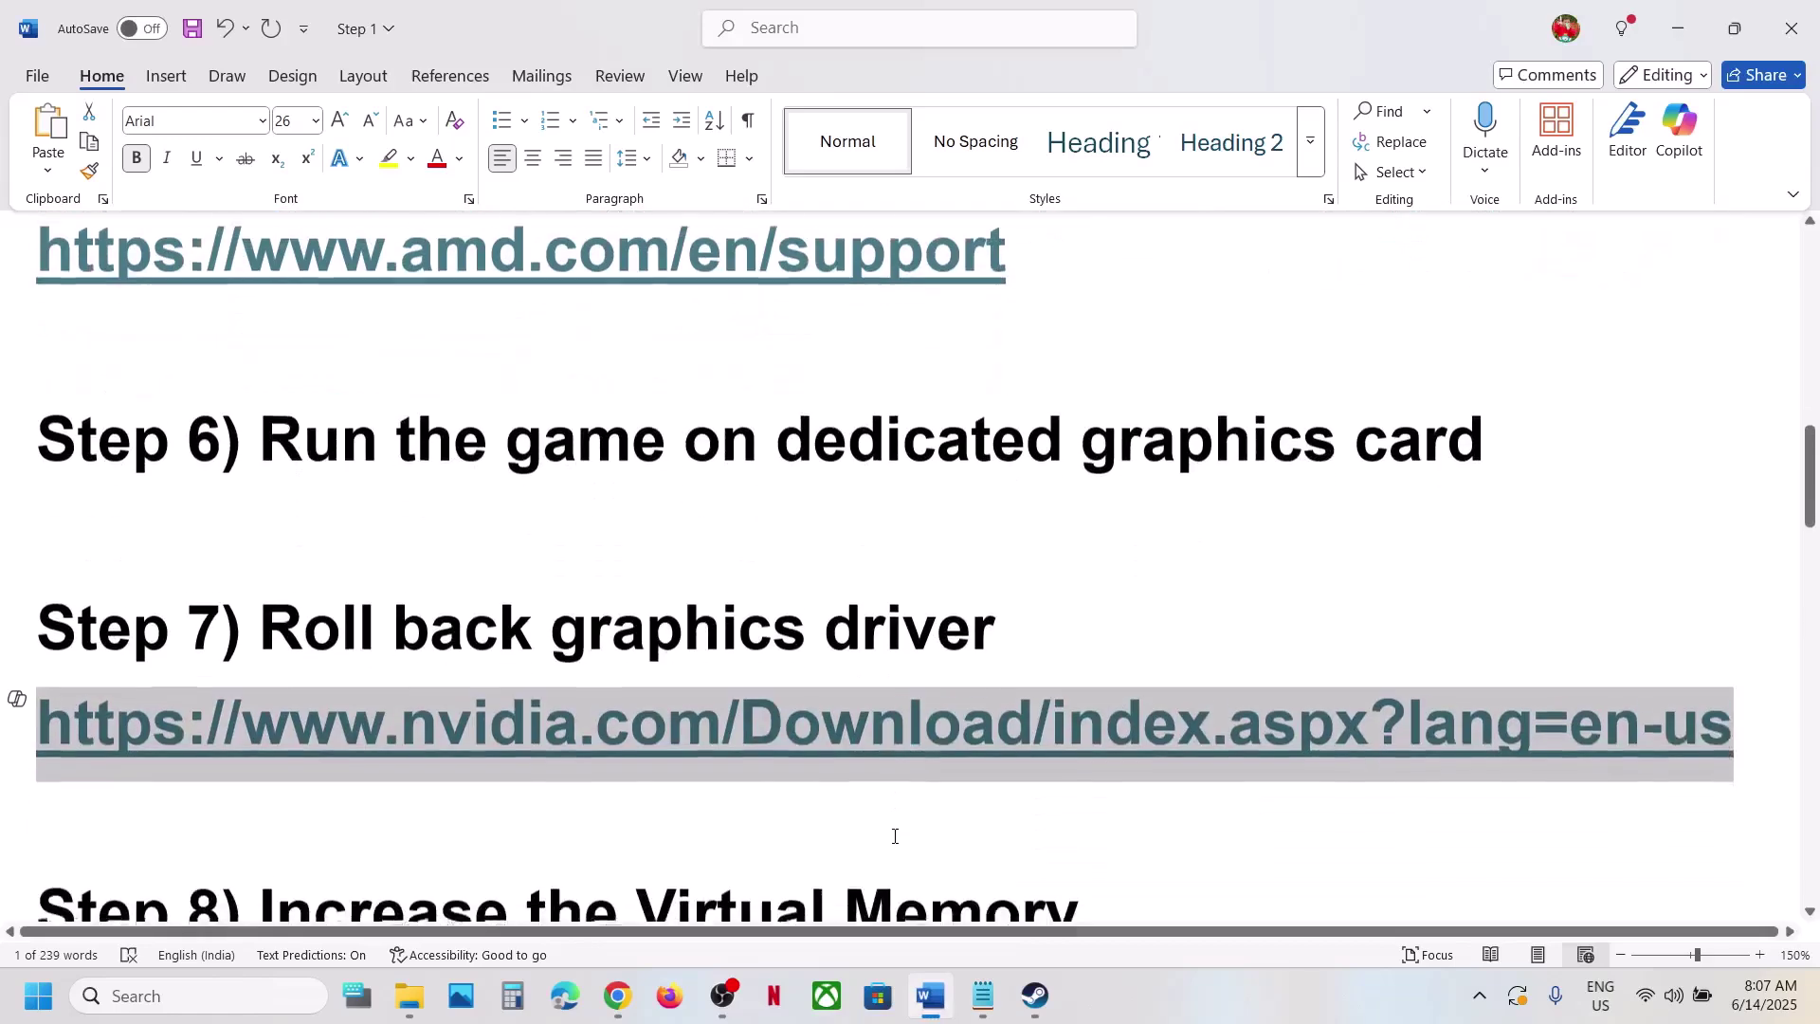
double_click(797, 749)
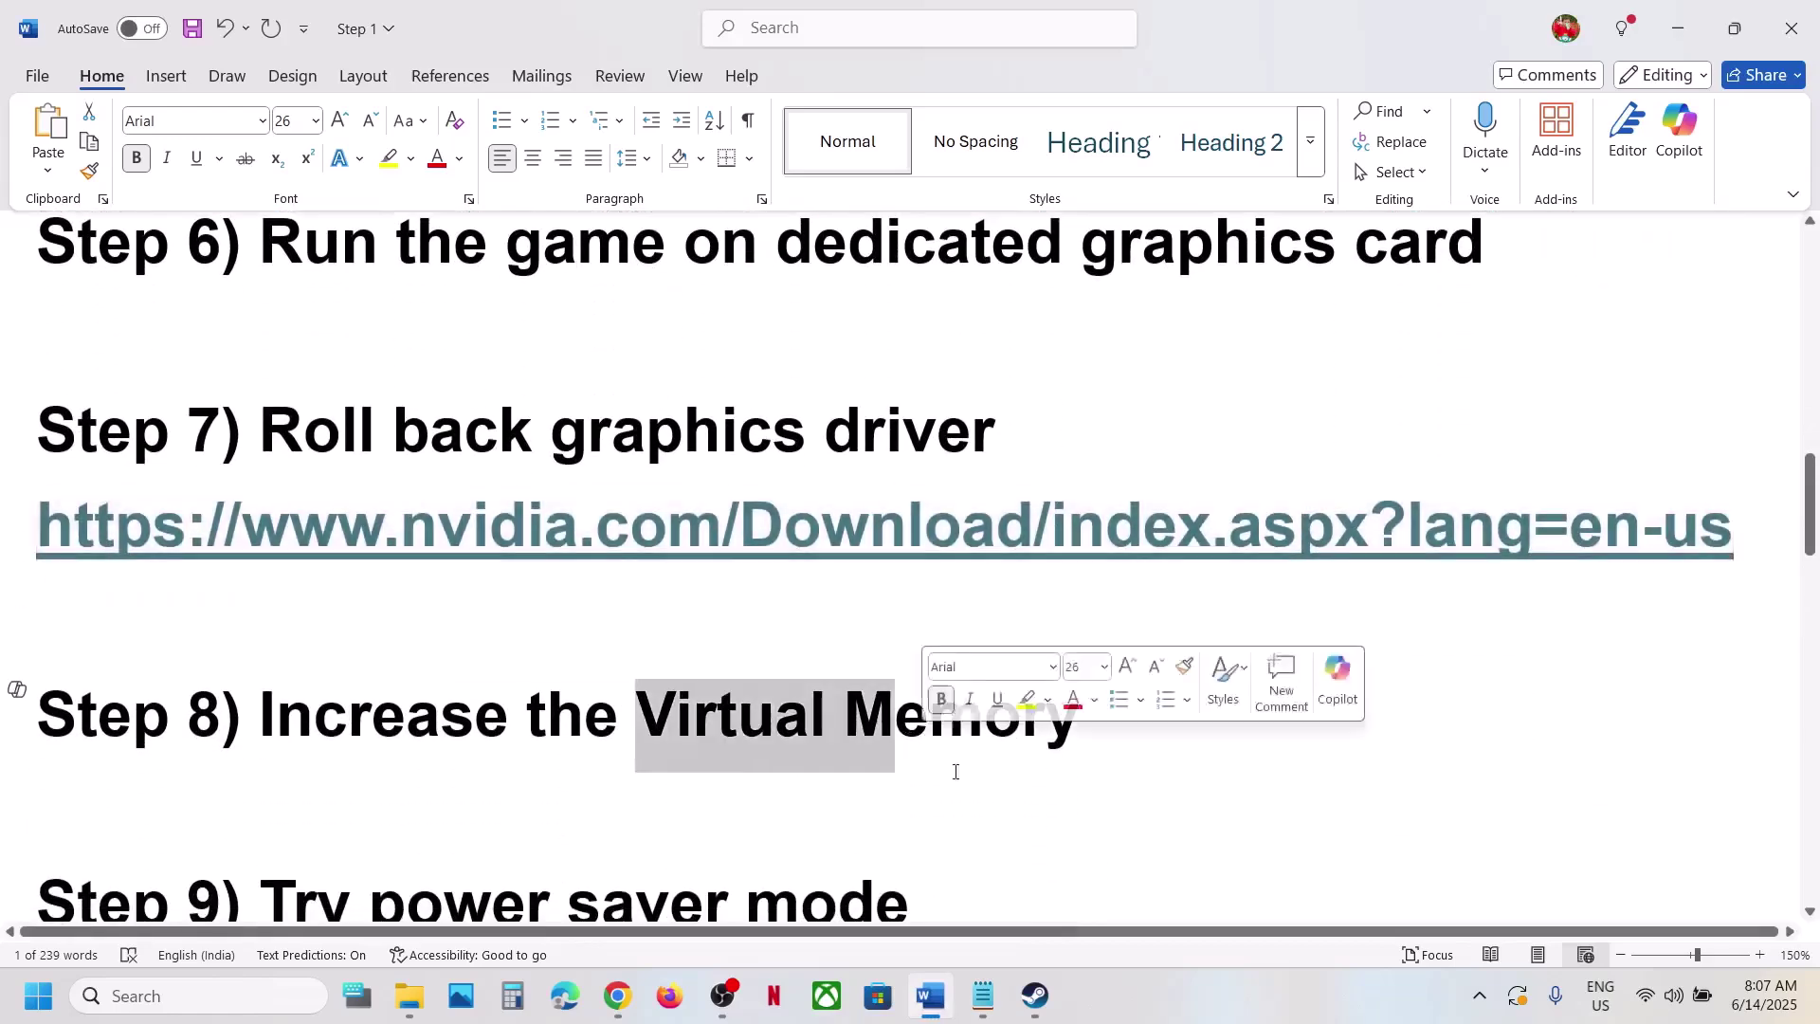
left_click(798, 764)
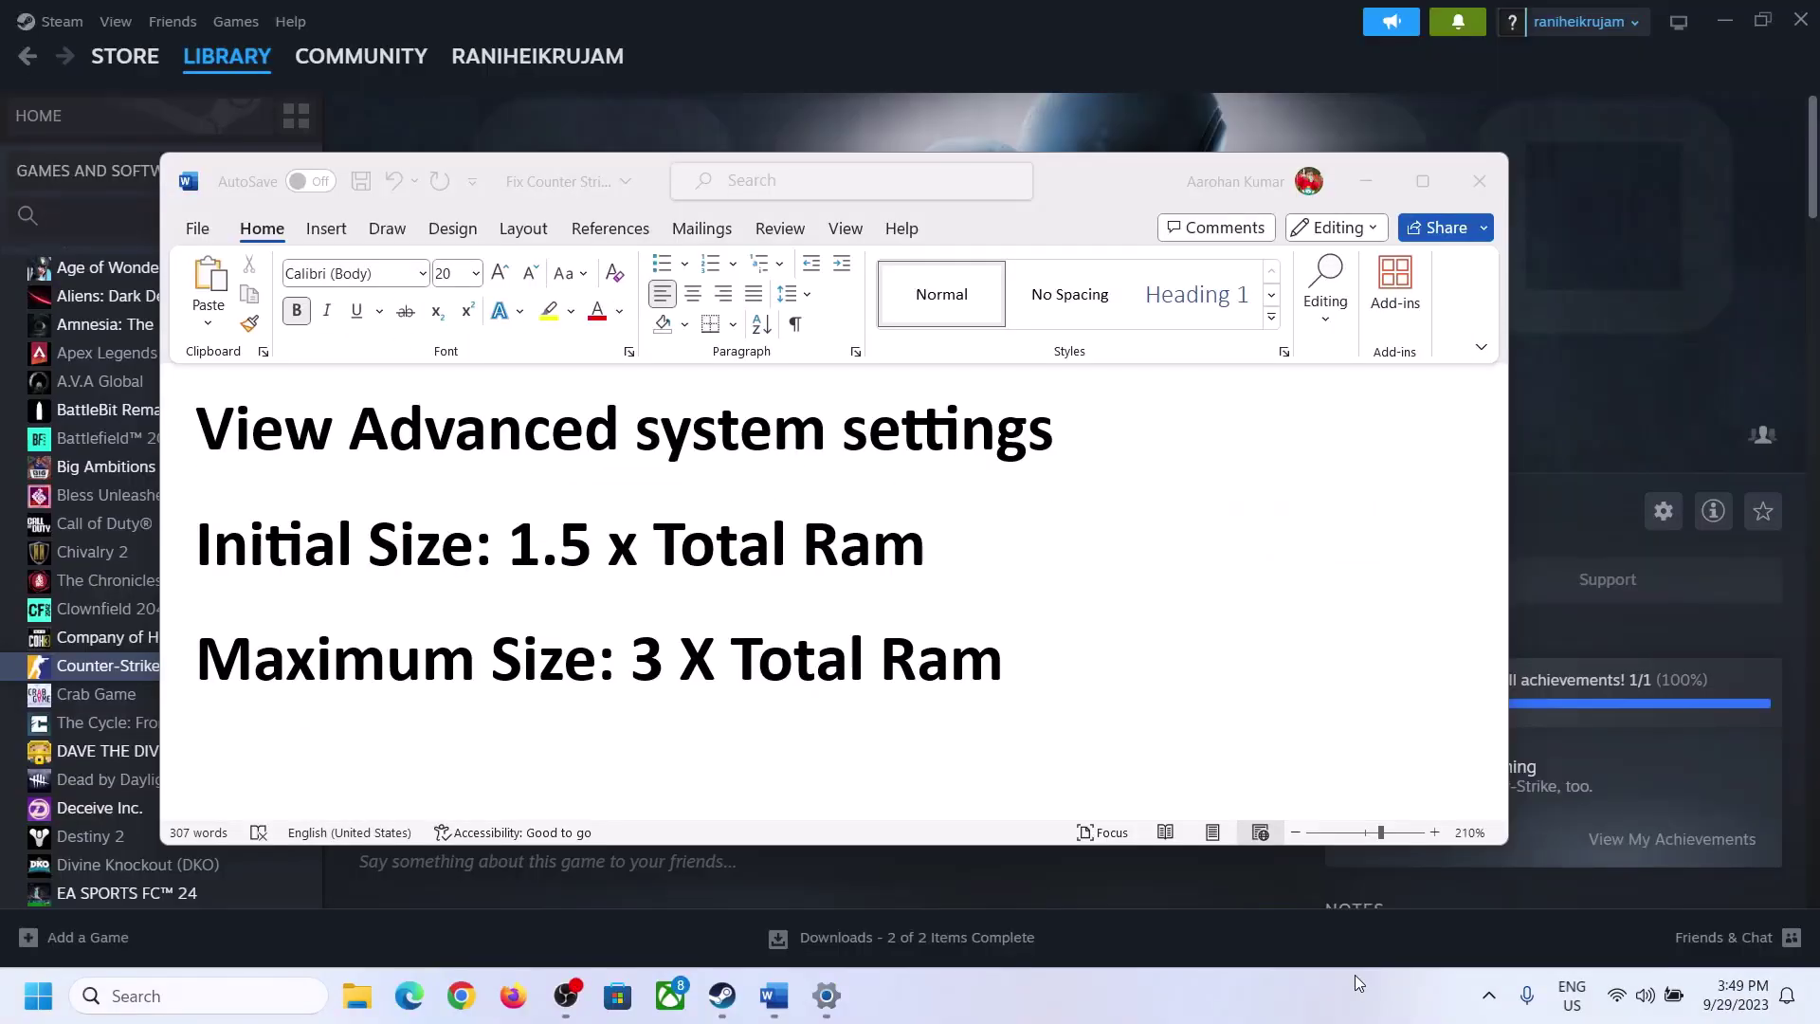
Copy "View Advanced system settings" from the Word document, search Windows for it and open the matching control panel item
left_click(257, 439)
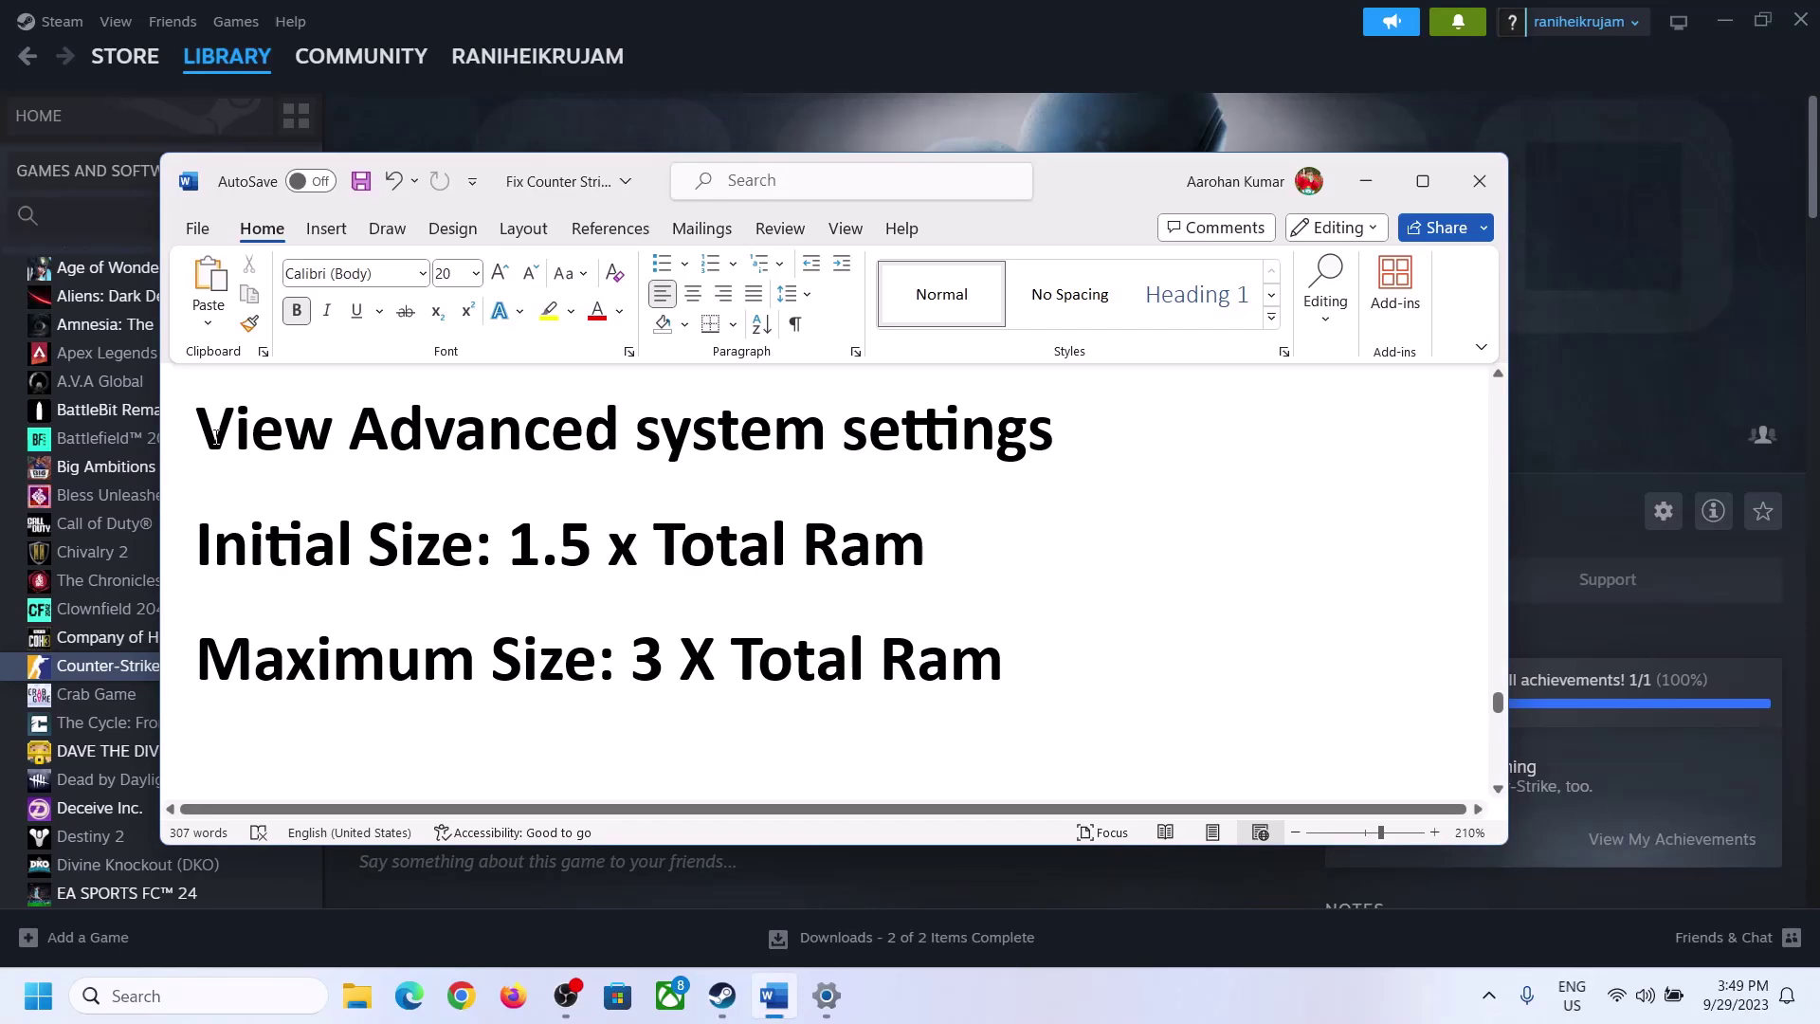
left_click_drag(212, 438, 987, 465)
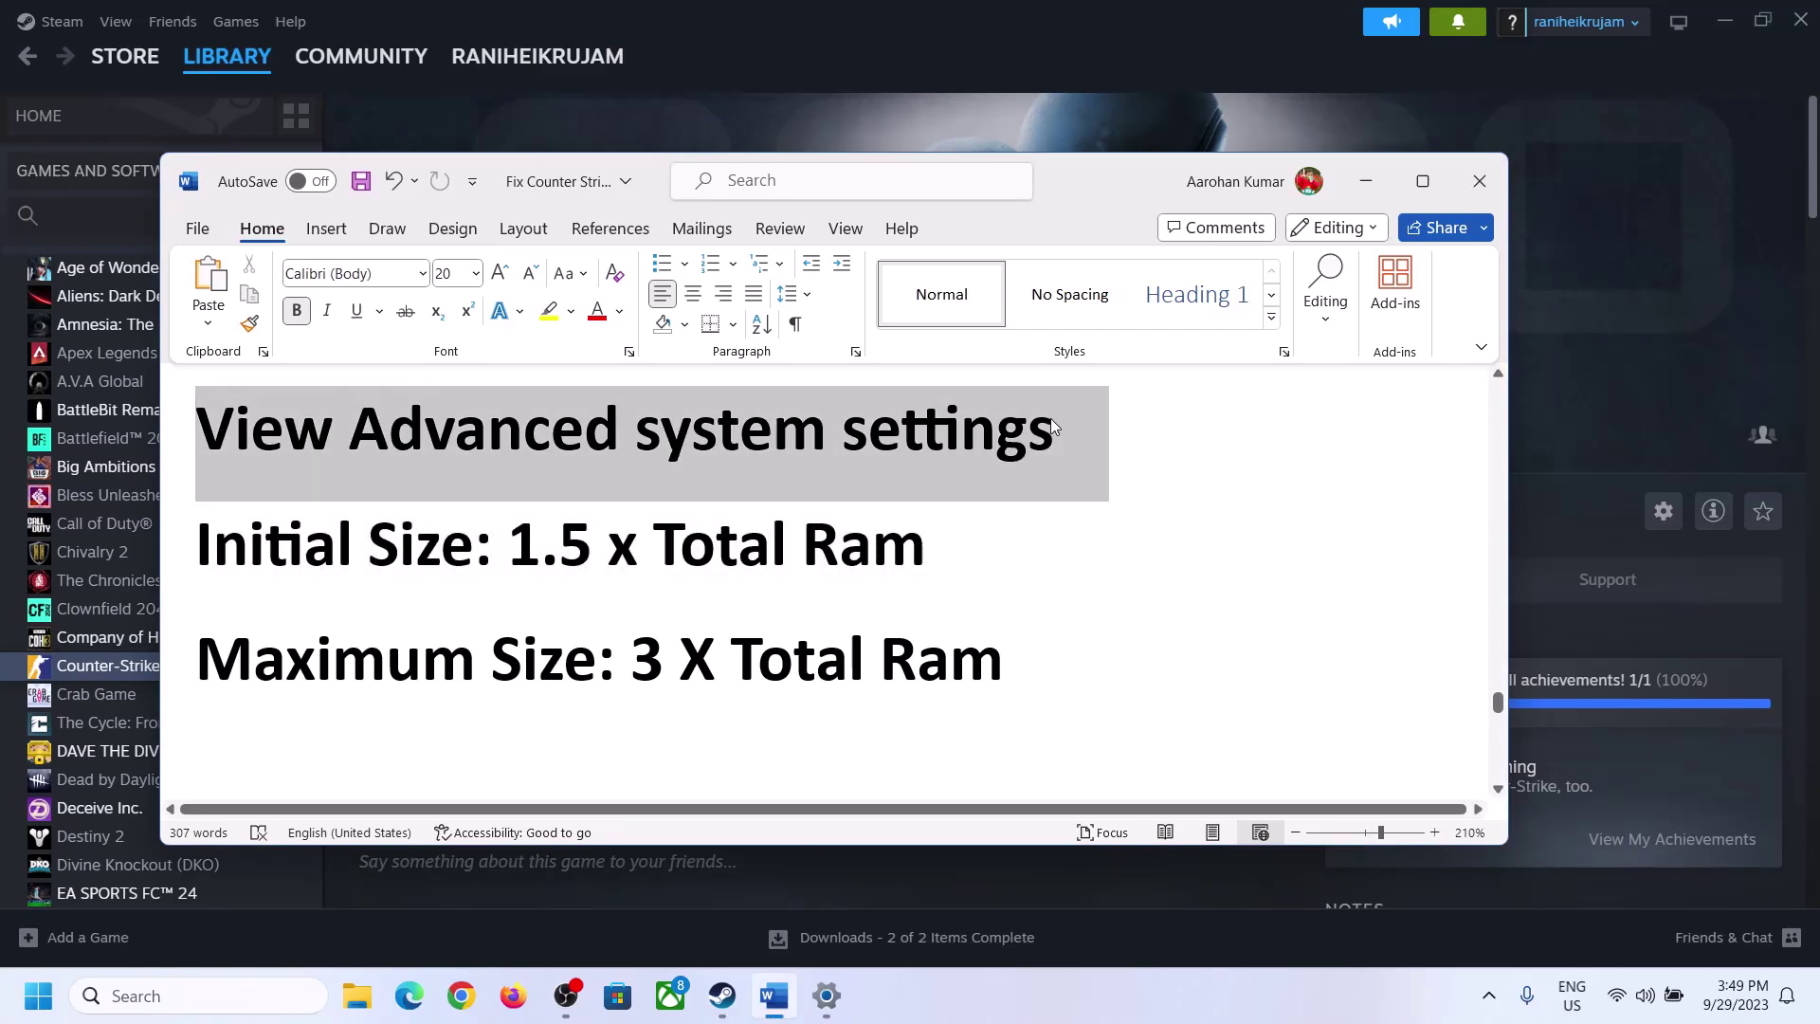
key("ctrl+c")
left_click(218, 996)
key("ctrl+v")
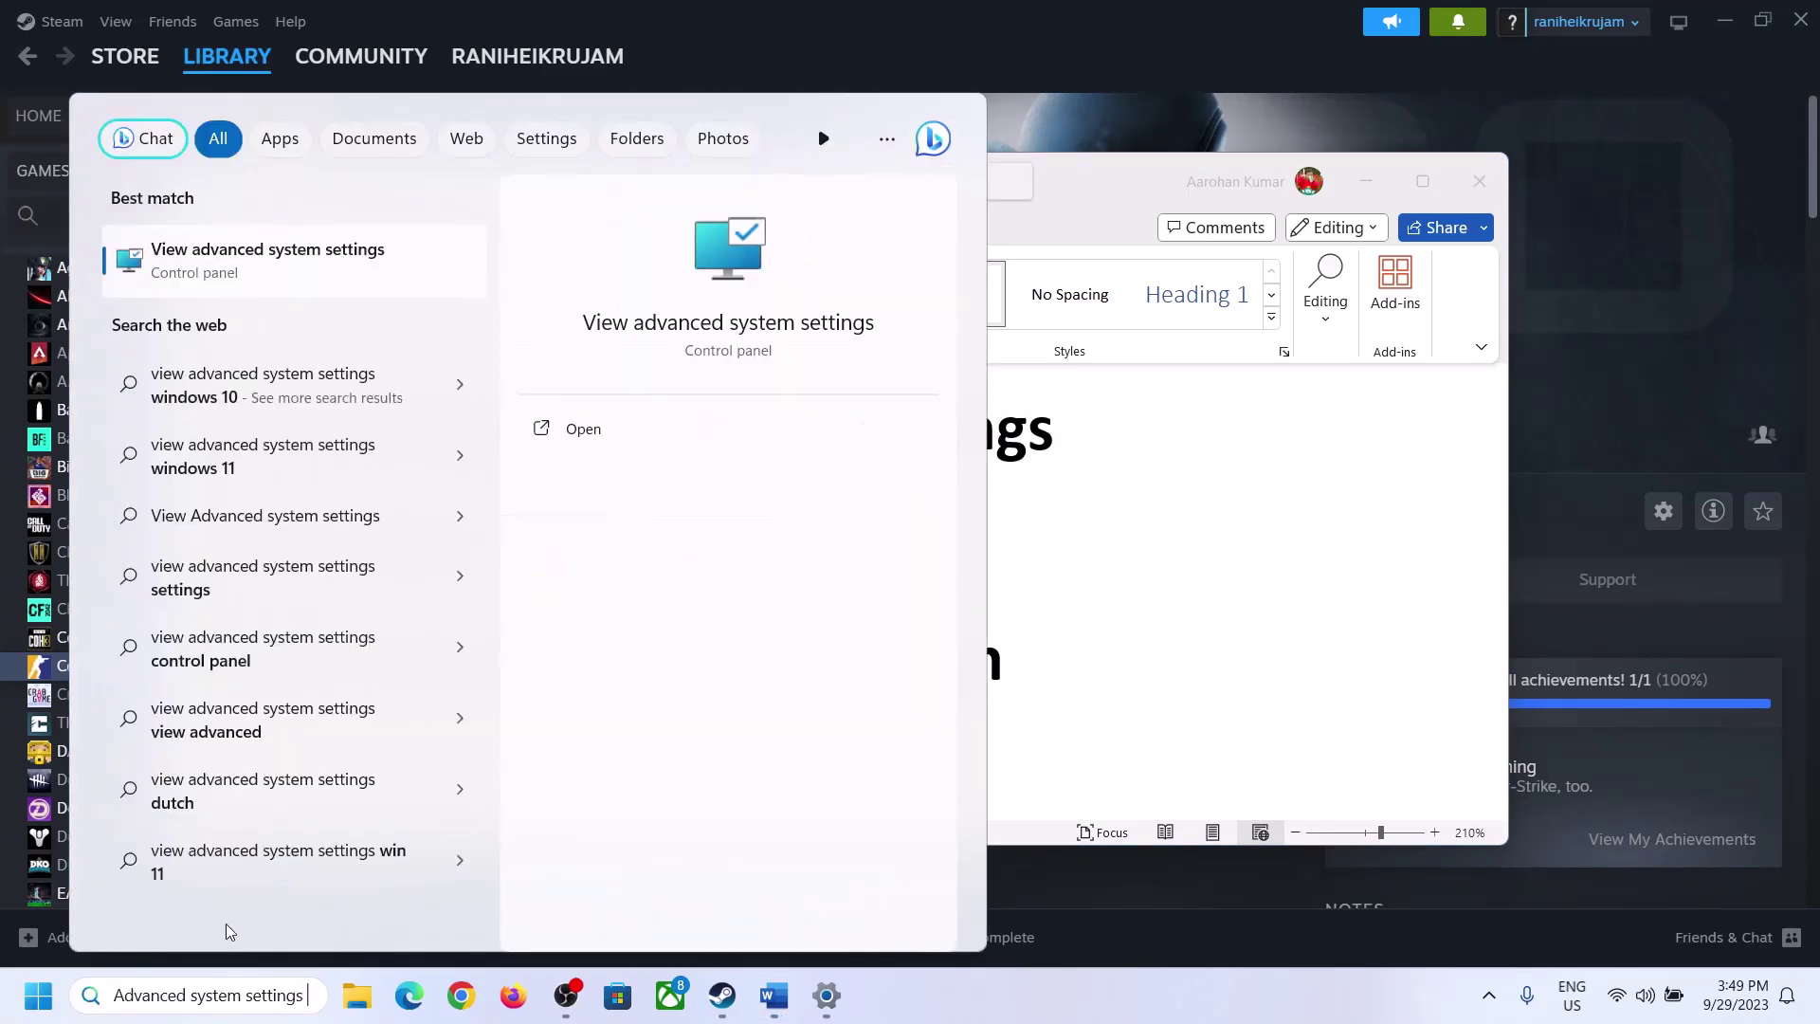
left_click(256, 276)
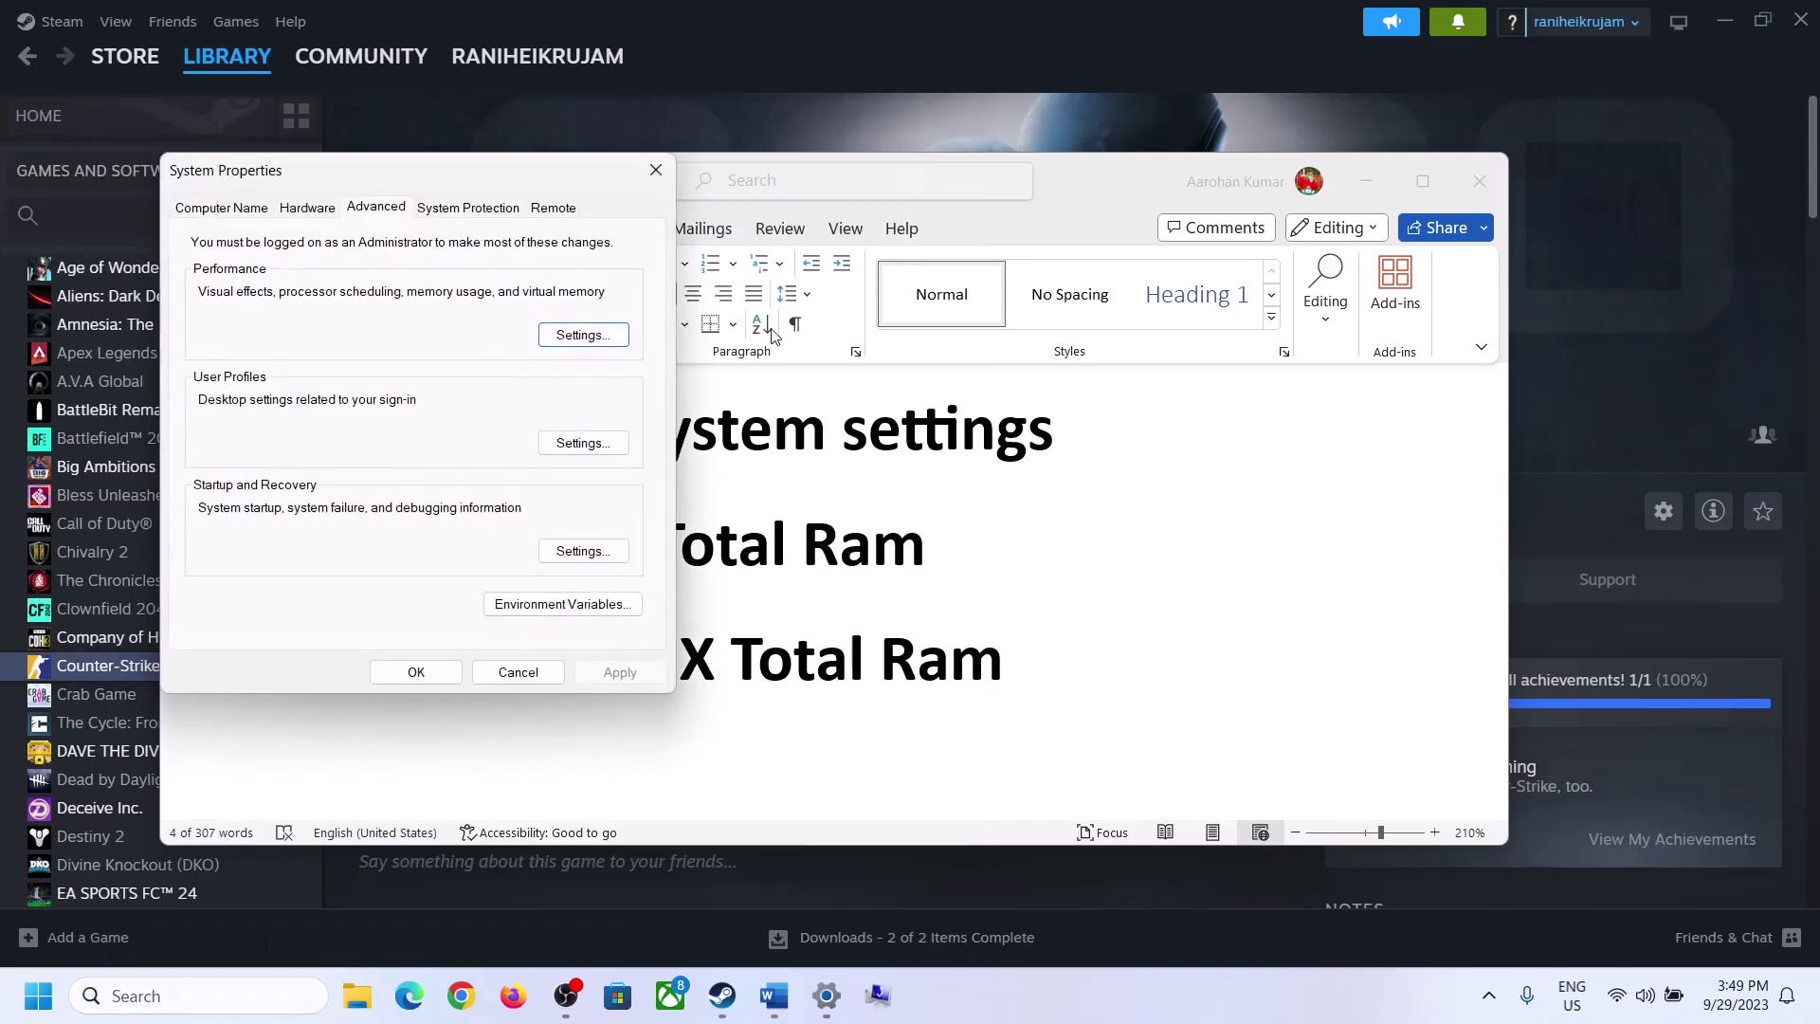
Open the Virtual Memory settings from the advanced Performance Options of System Properties
left_click_drag(380, 180, 814, 325)
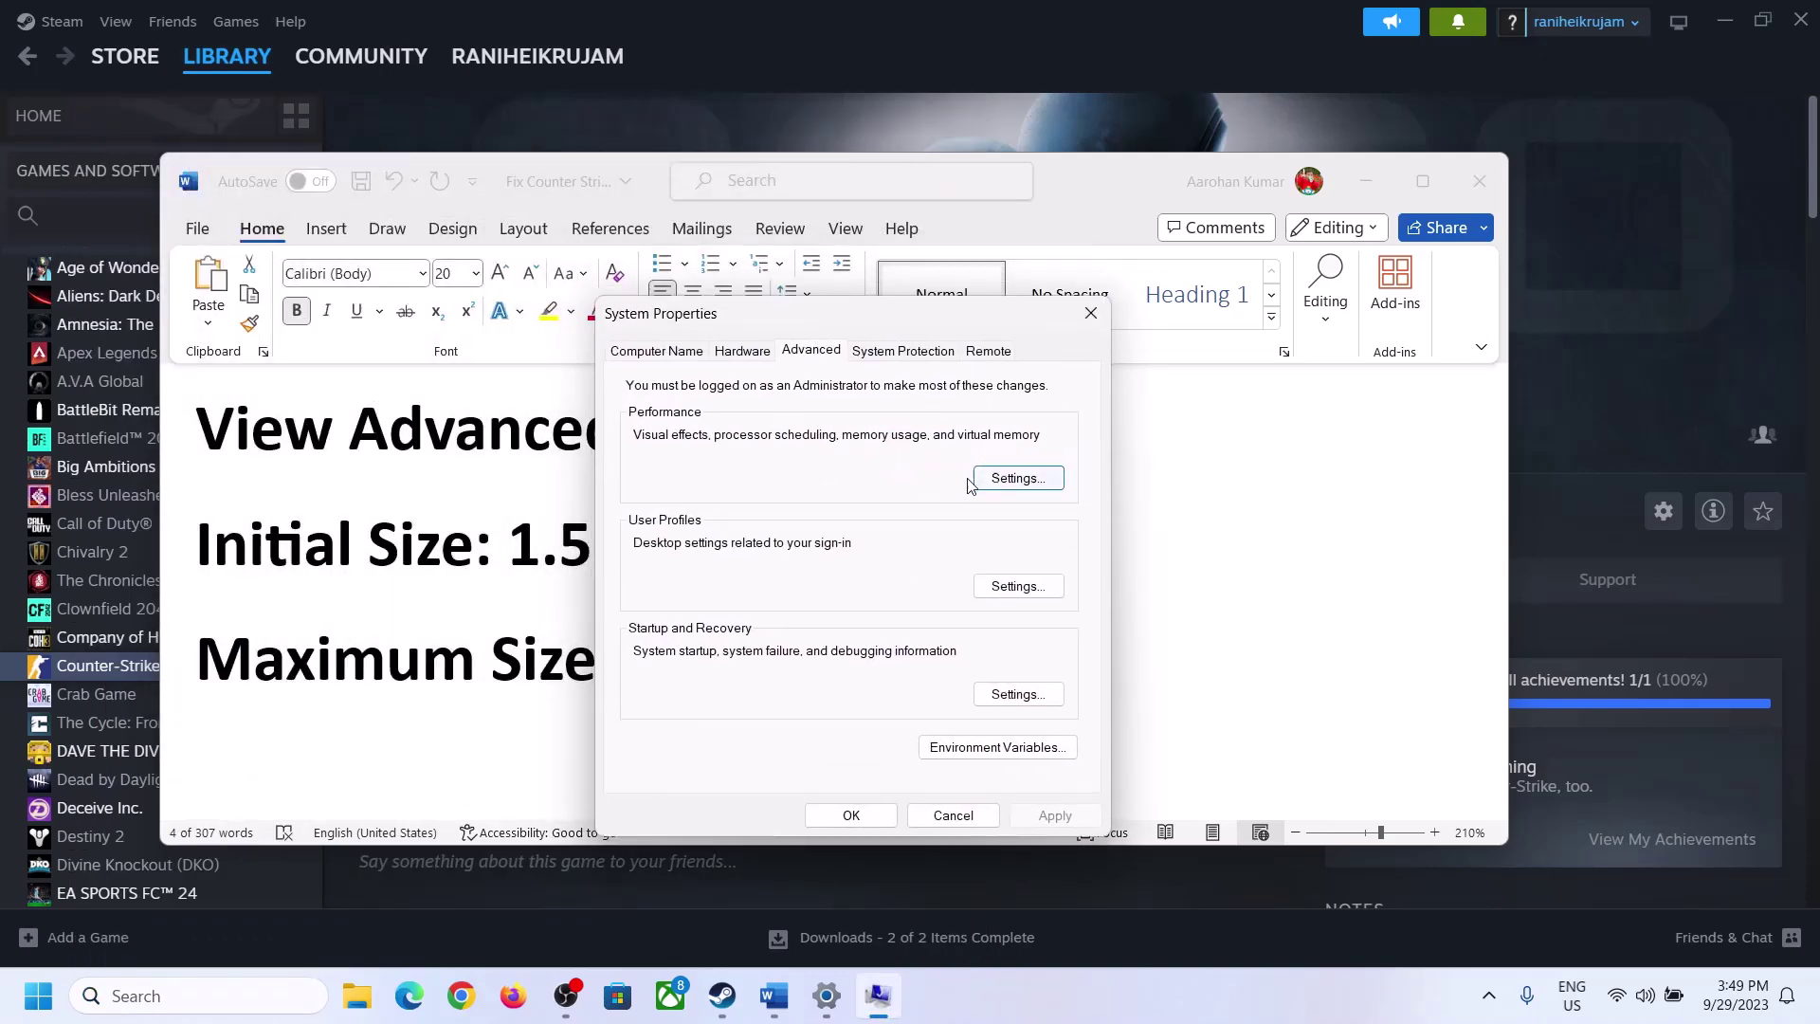
left_click(1019, 480)
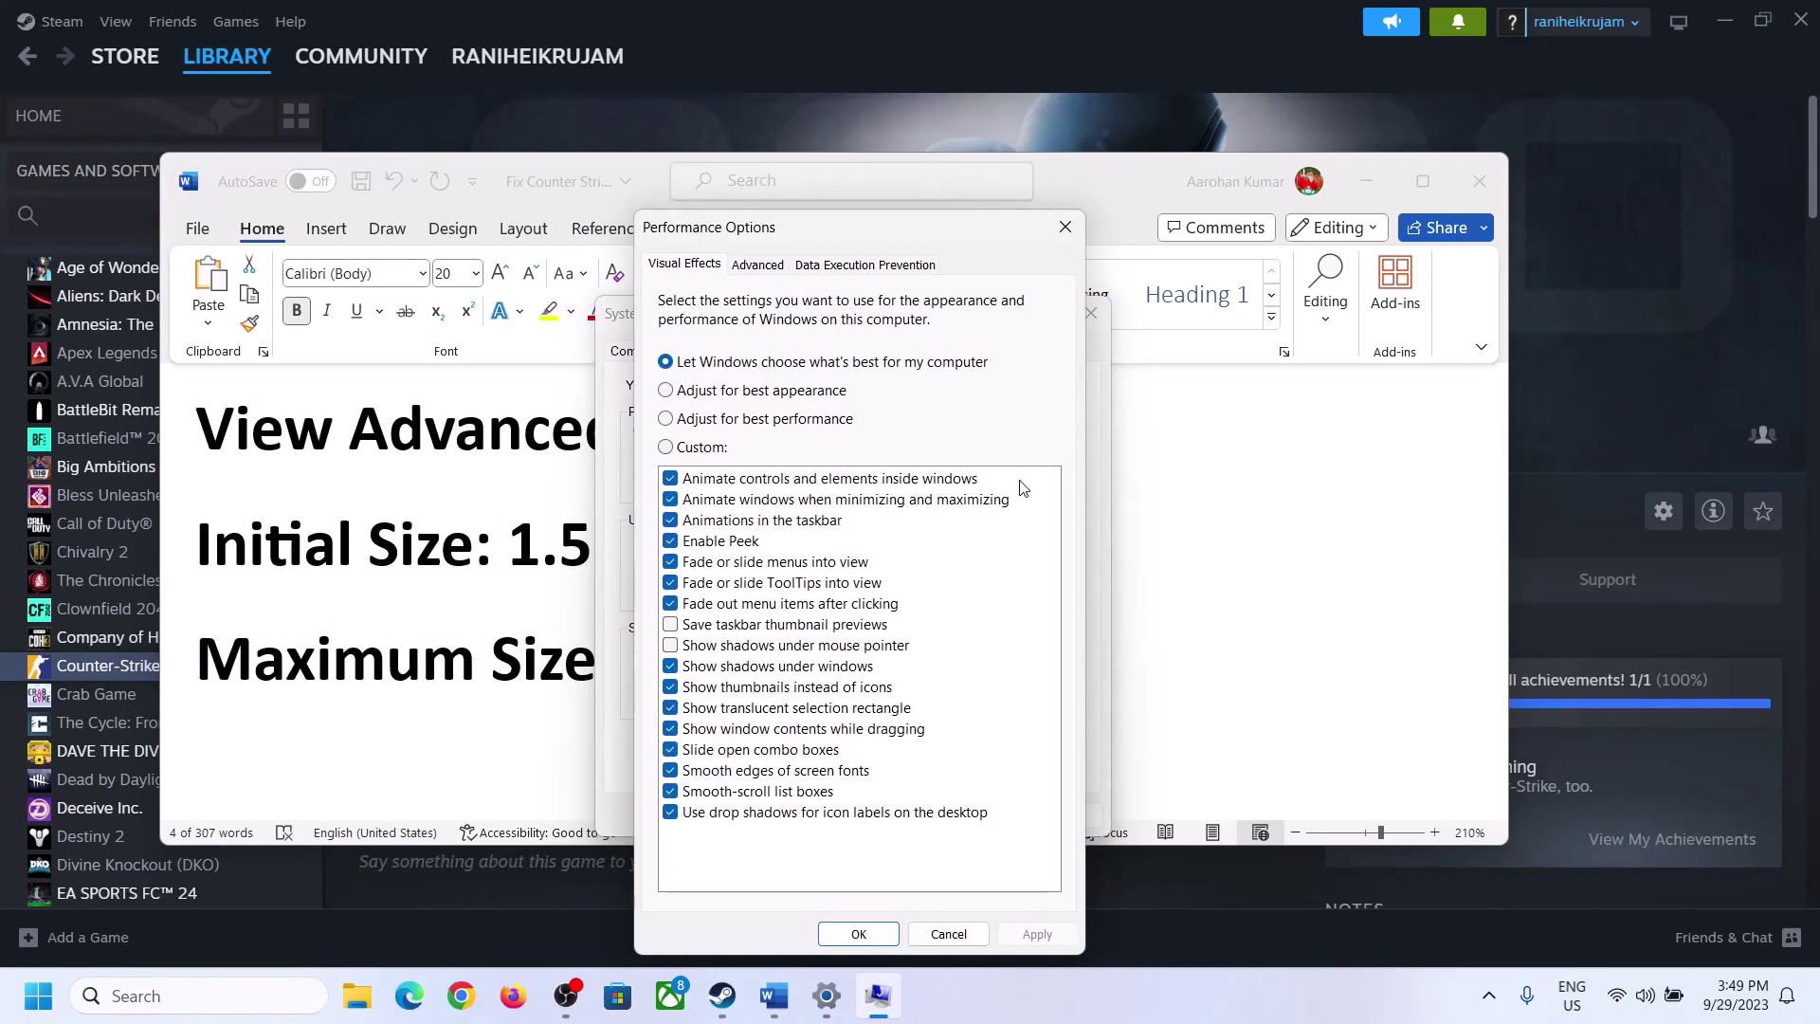
left_click(766, 269)
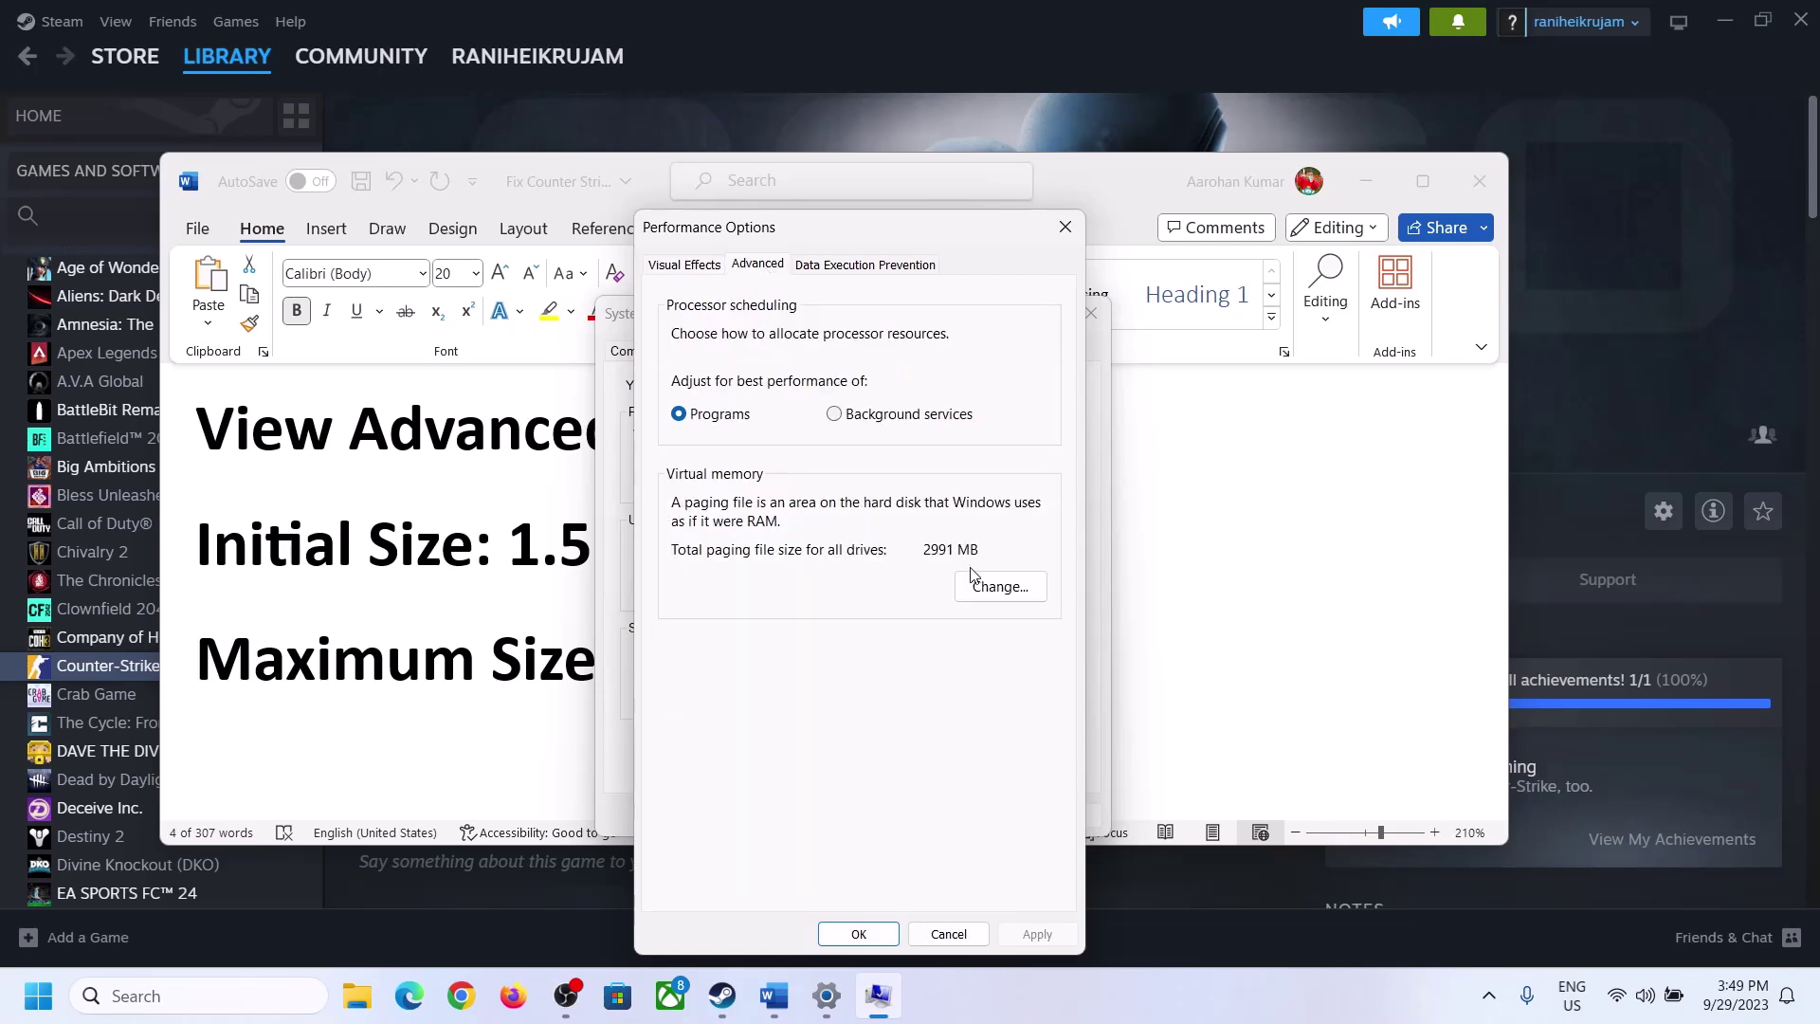
left_click(1009, 587)
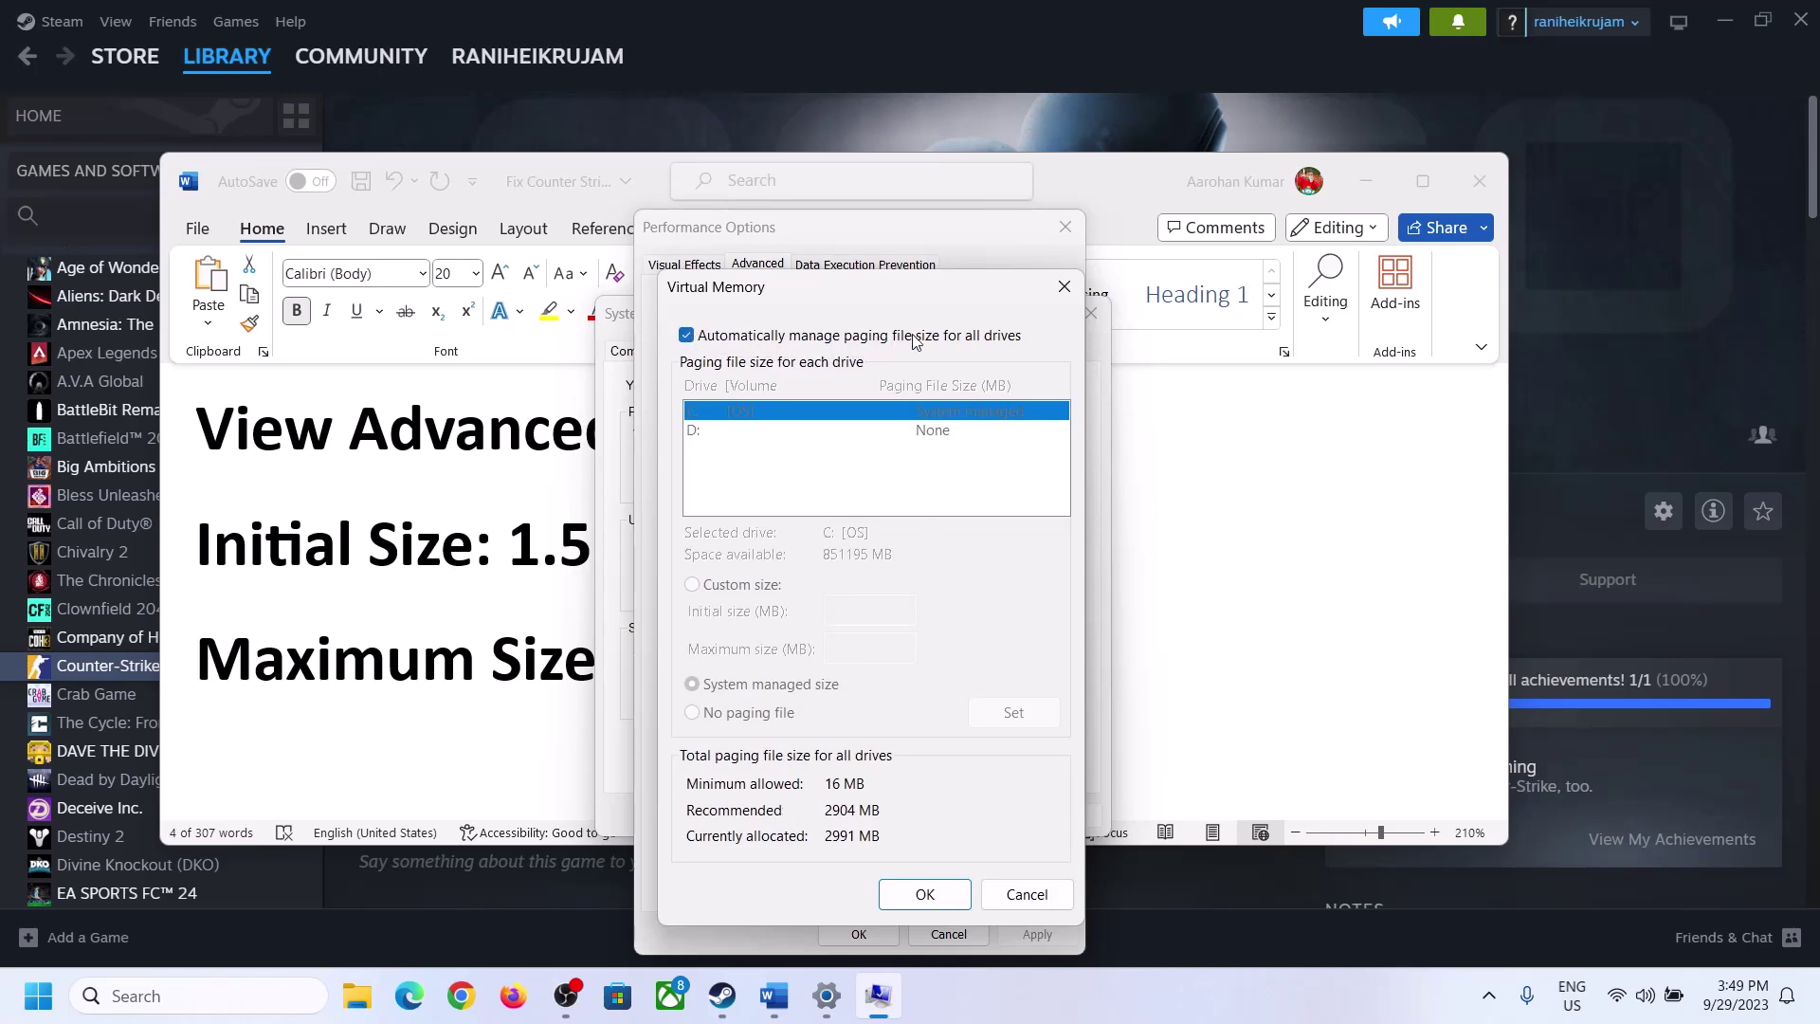
Switch drive C: from automatic paging file management to a custom size, and highlight "1.5 x Total Ram" in the Word document
left_click(687, 336)
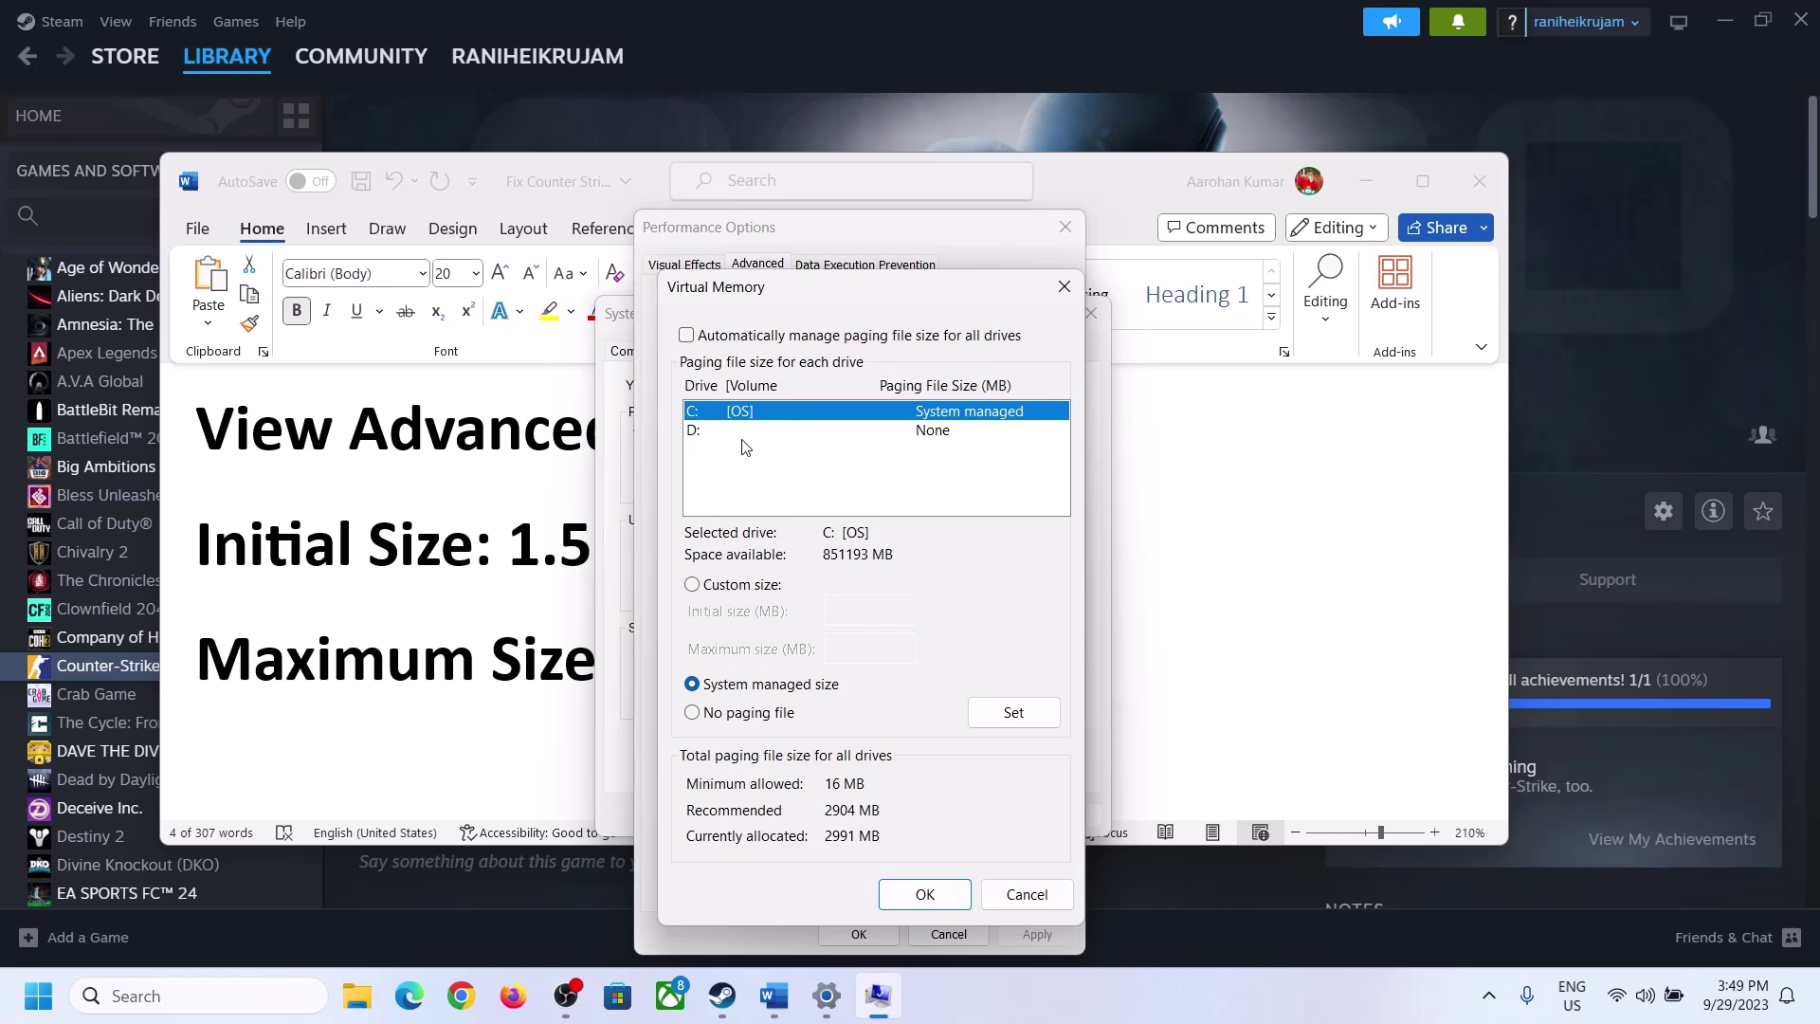
left_click(692, 585)
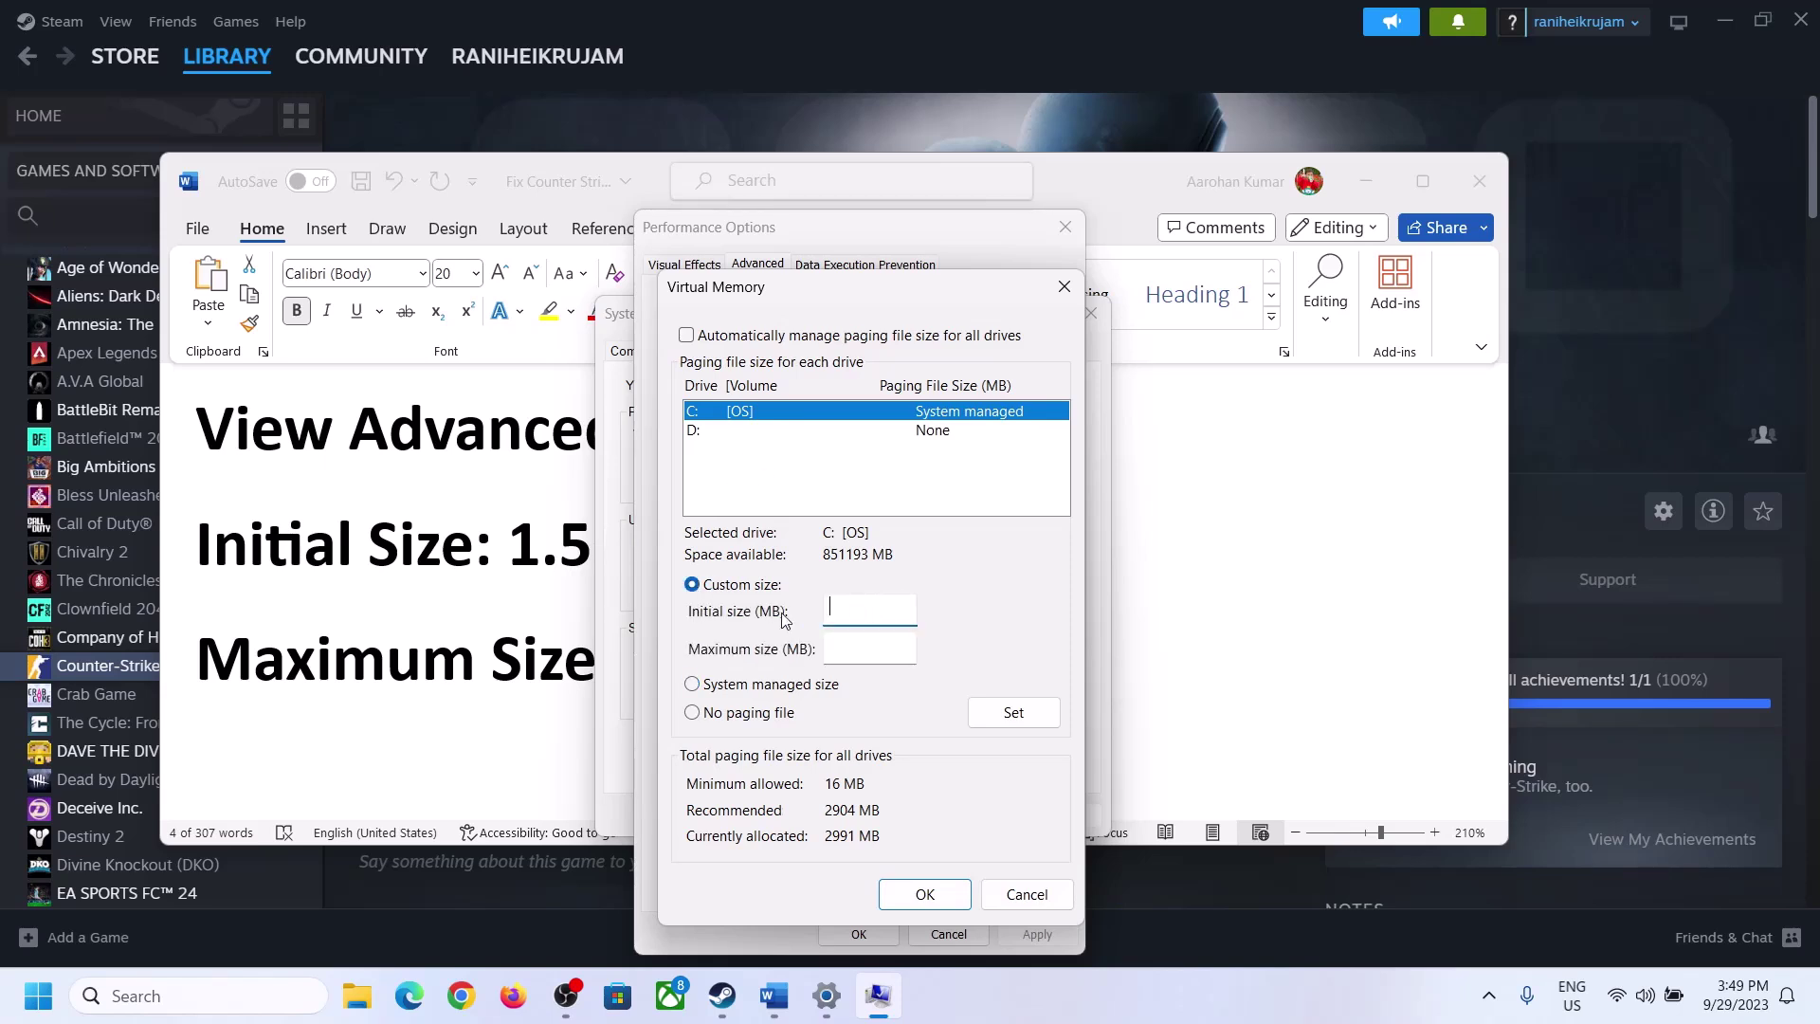
left_click(547, 565)
left_click_drag(533, 545, 840, 560)
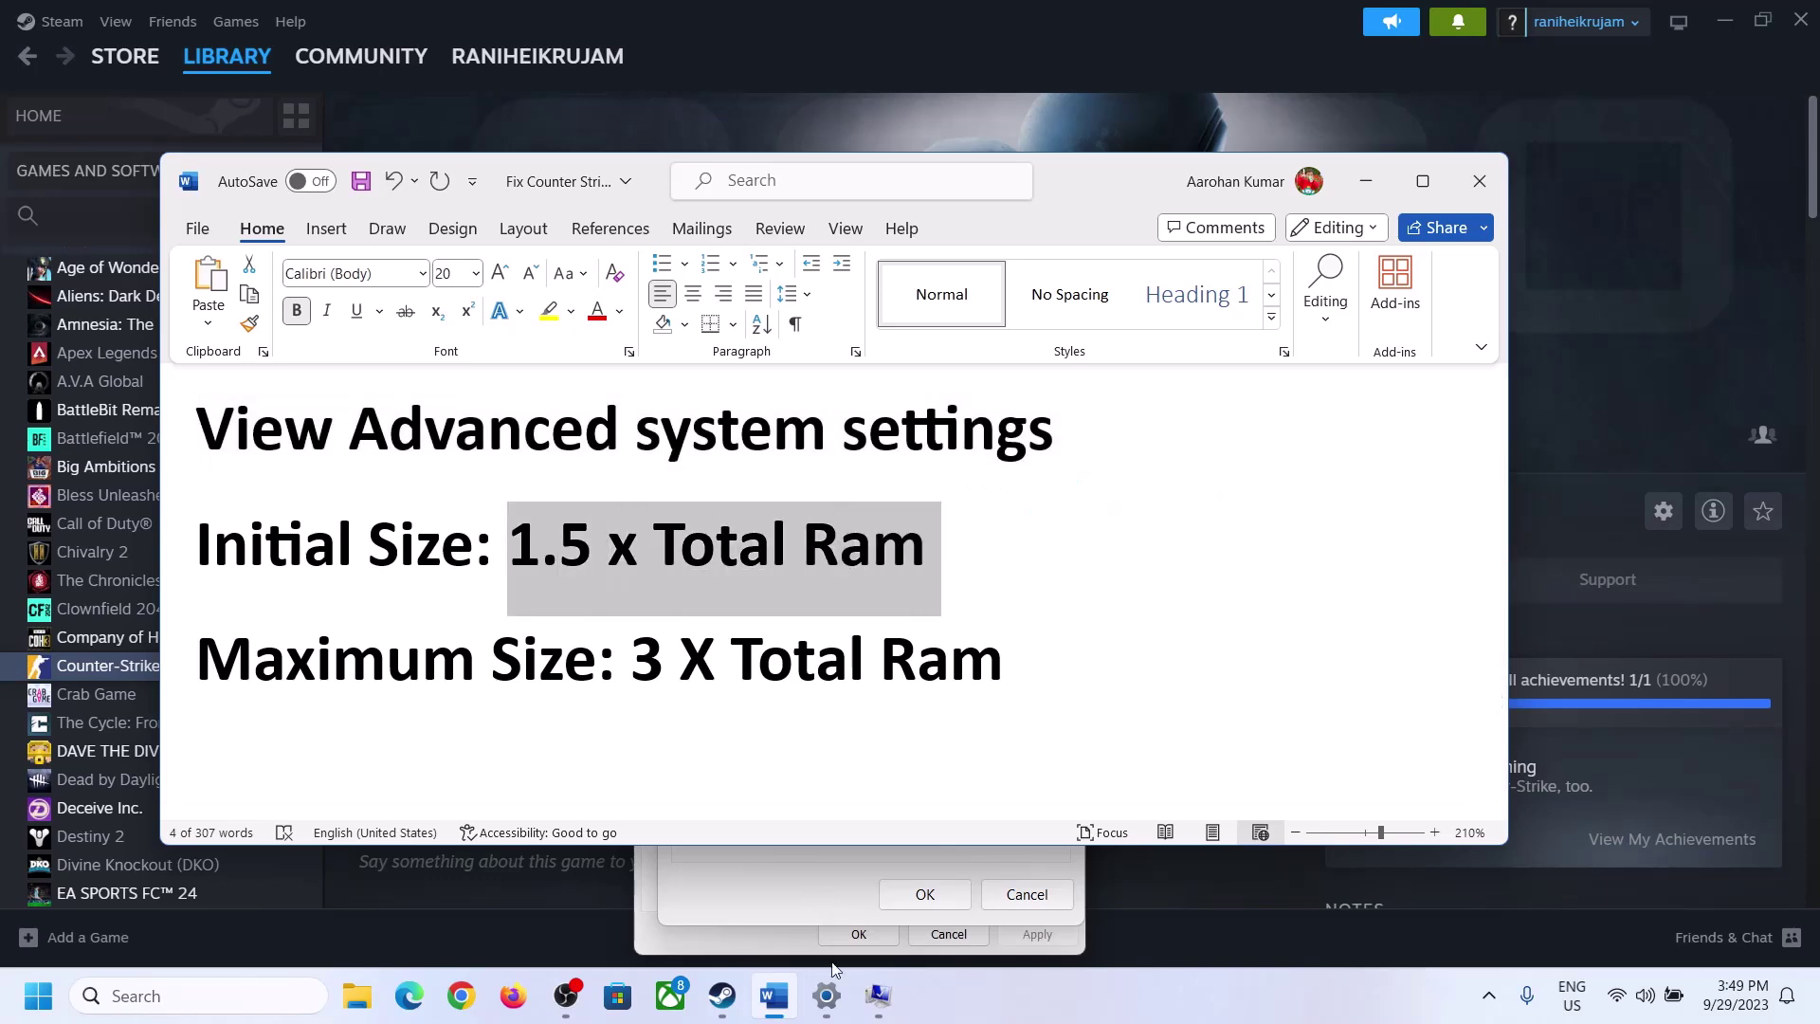
Open the About page in the Settings app's System section and highlight the installed RAM amount
left_click(827, 997)
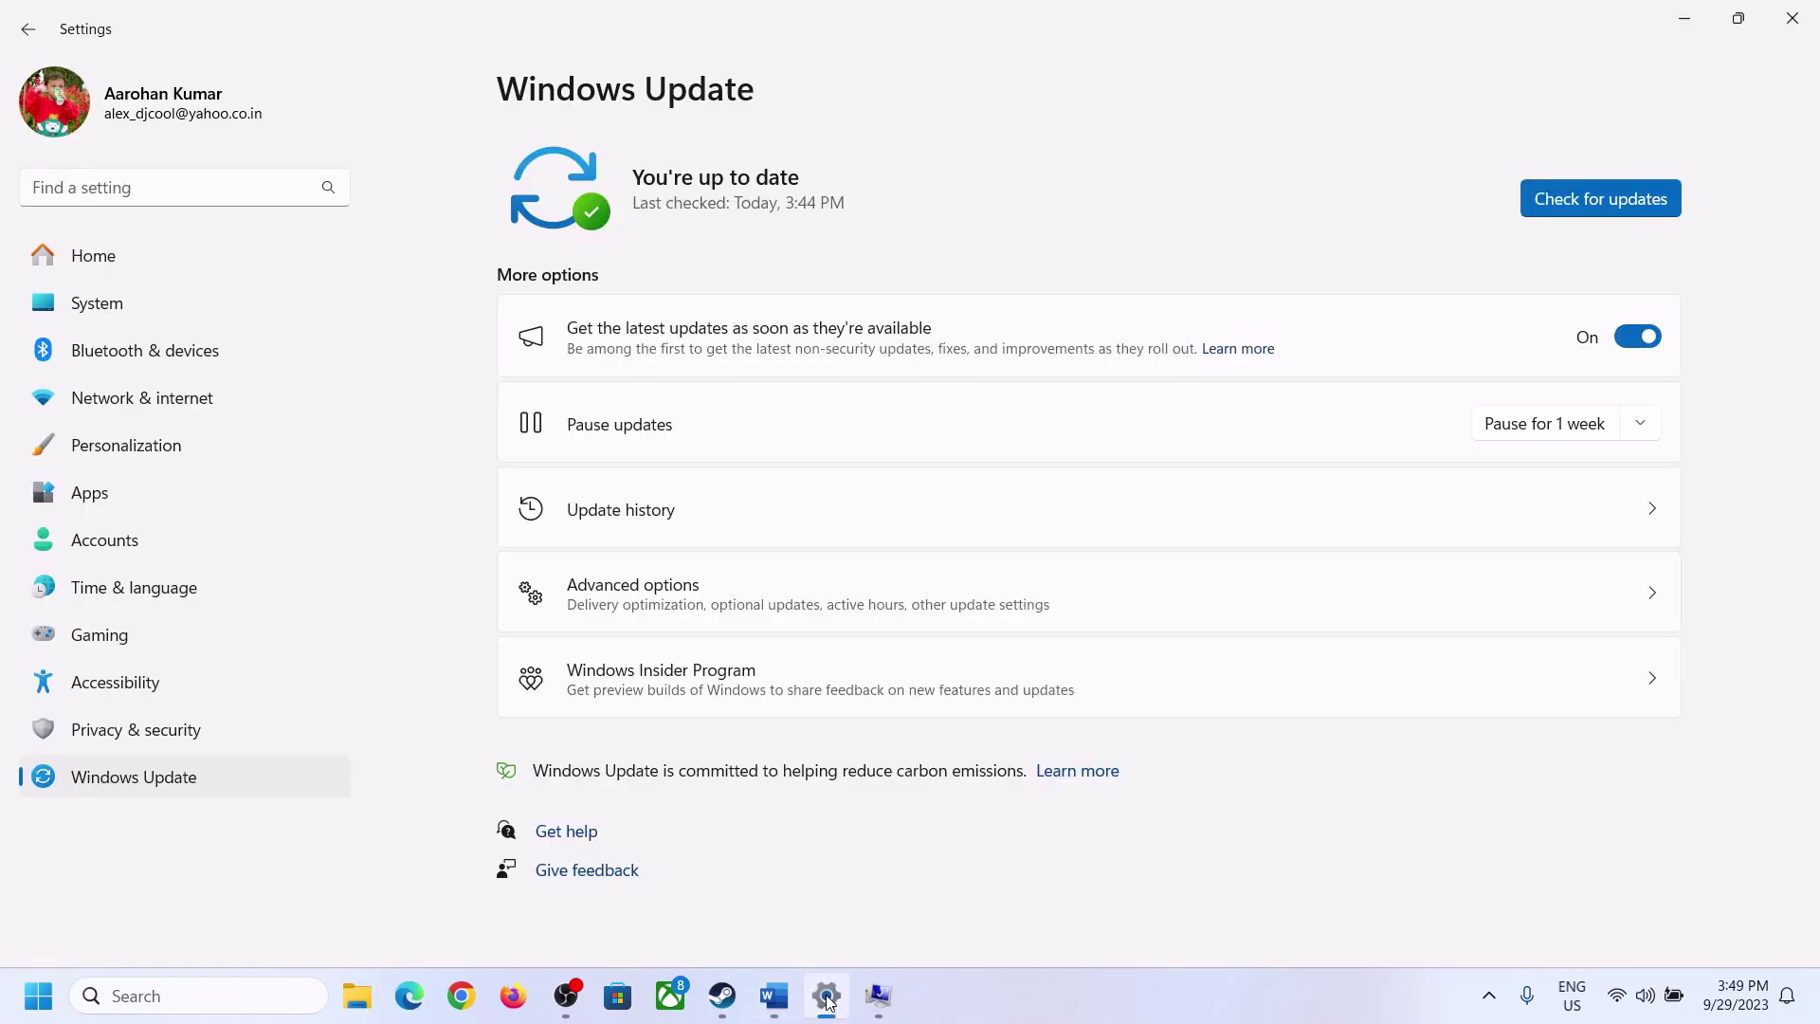
left_click(85, 305)
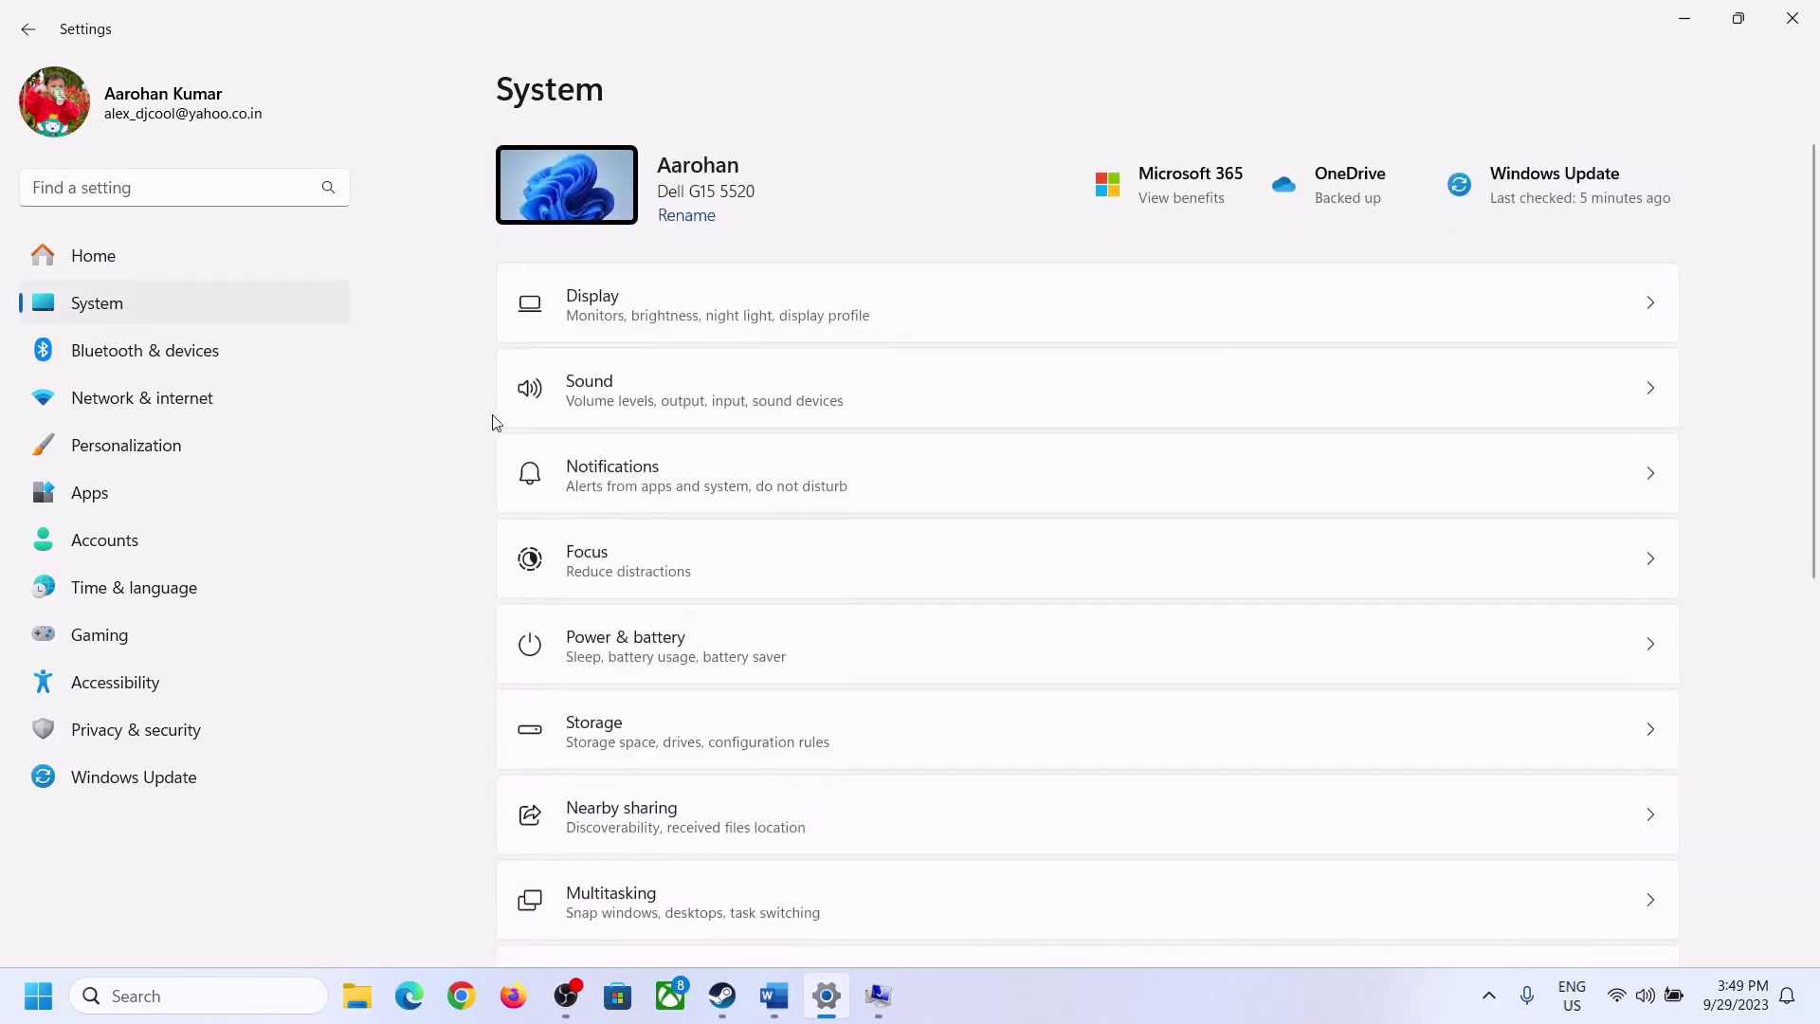
scroll(666, 756, "down", 5)
left_click(598, 896)
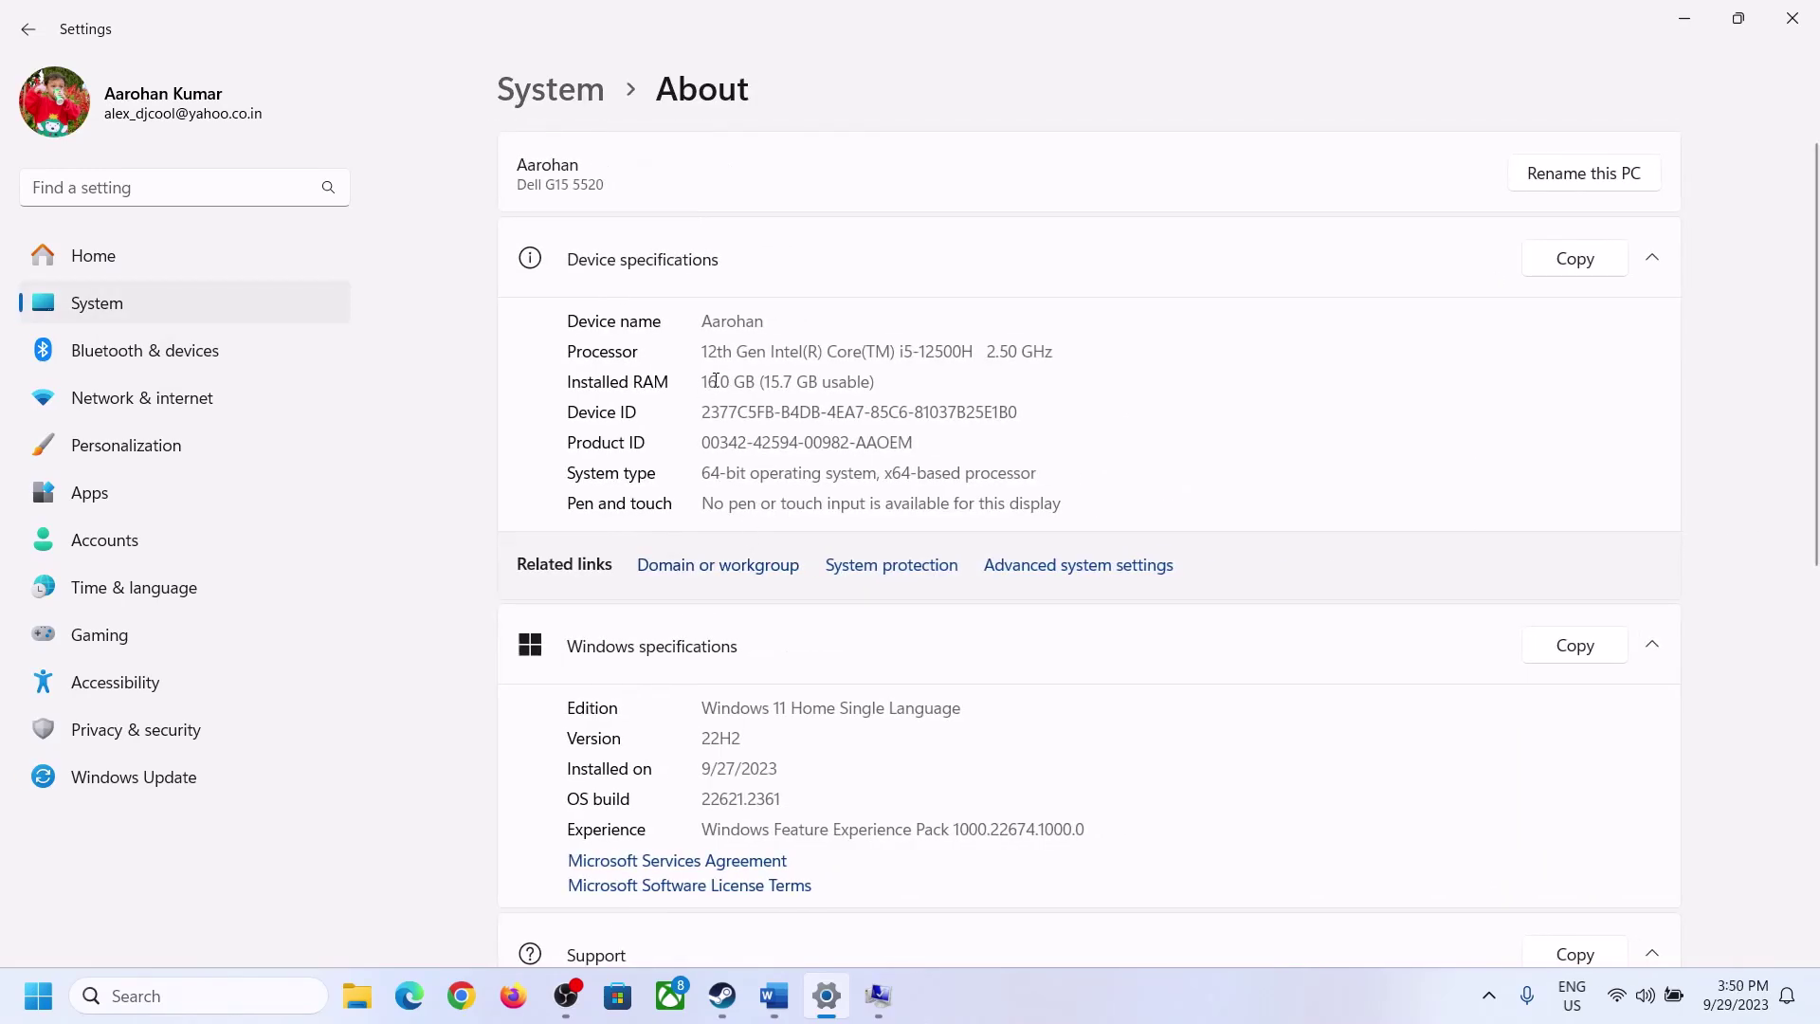
left_click_drag(716, 380, 693, 380)
left_click(732, 383)
left_click_drag(717, 380, 700, 380)
Return to the Virtual Memory dialog, launch Calculator by running "calc", and place its window beside the dialog
left_click(874, 996)
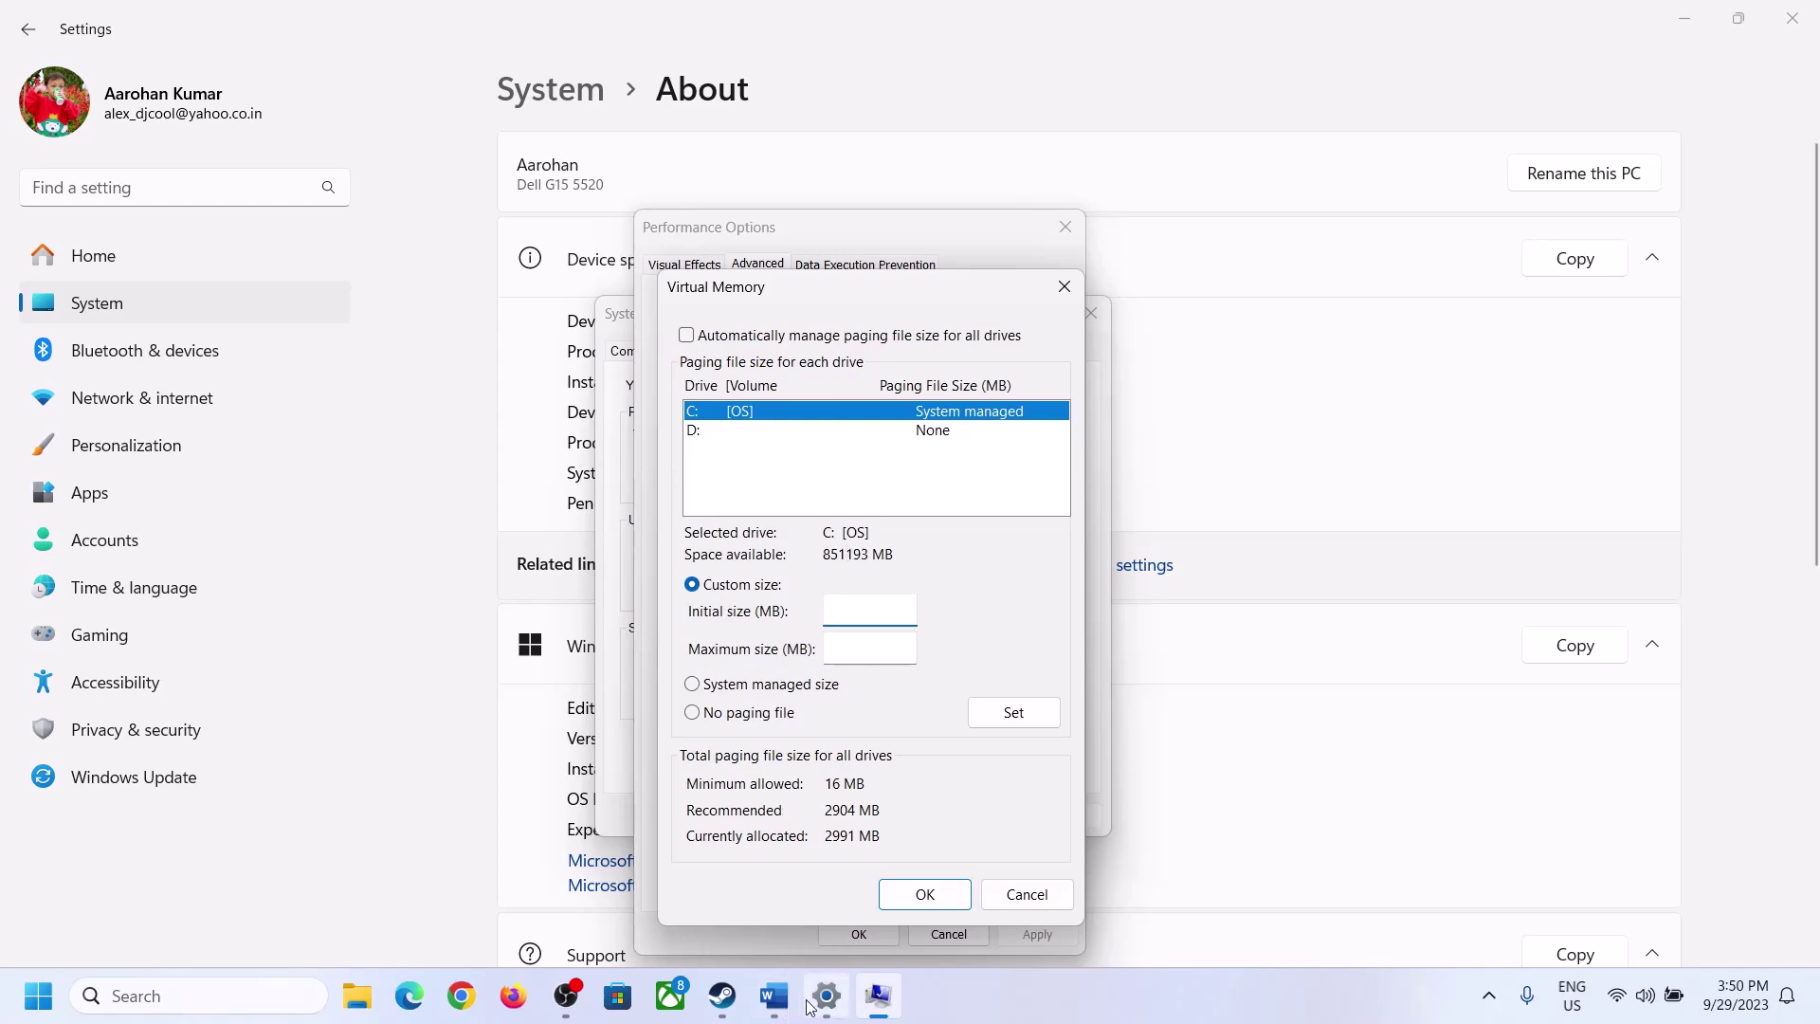
mouse_move(827, 995)
mouse_move(817, 869)
key("super+r")
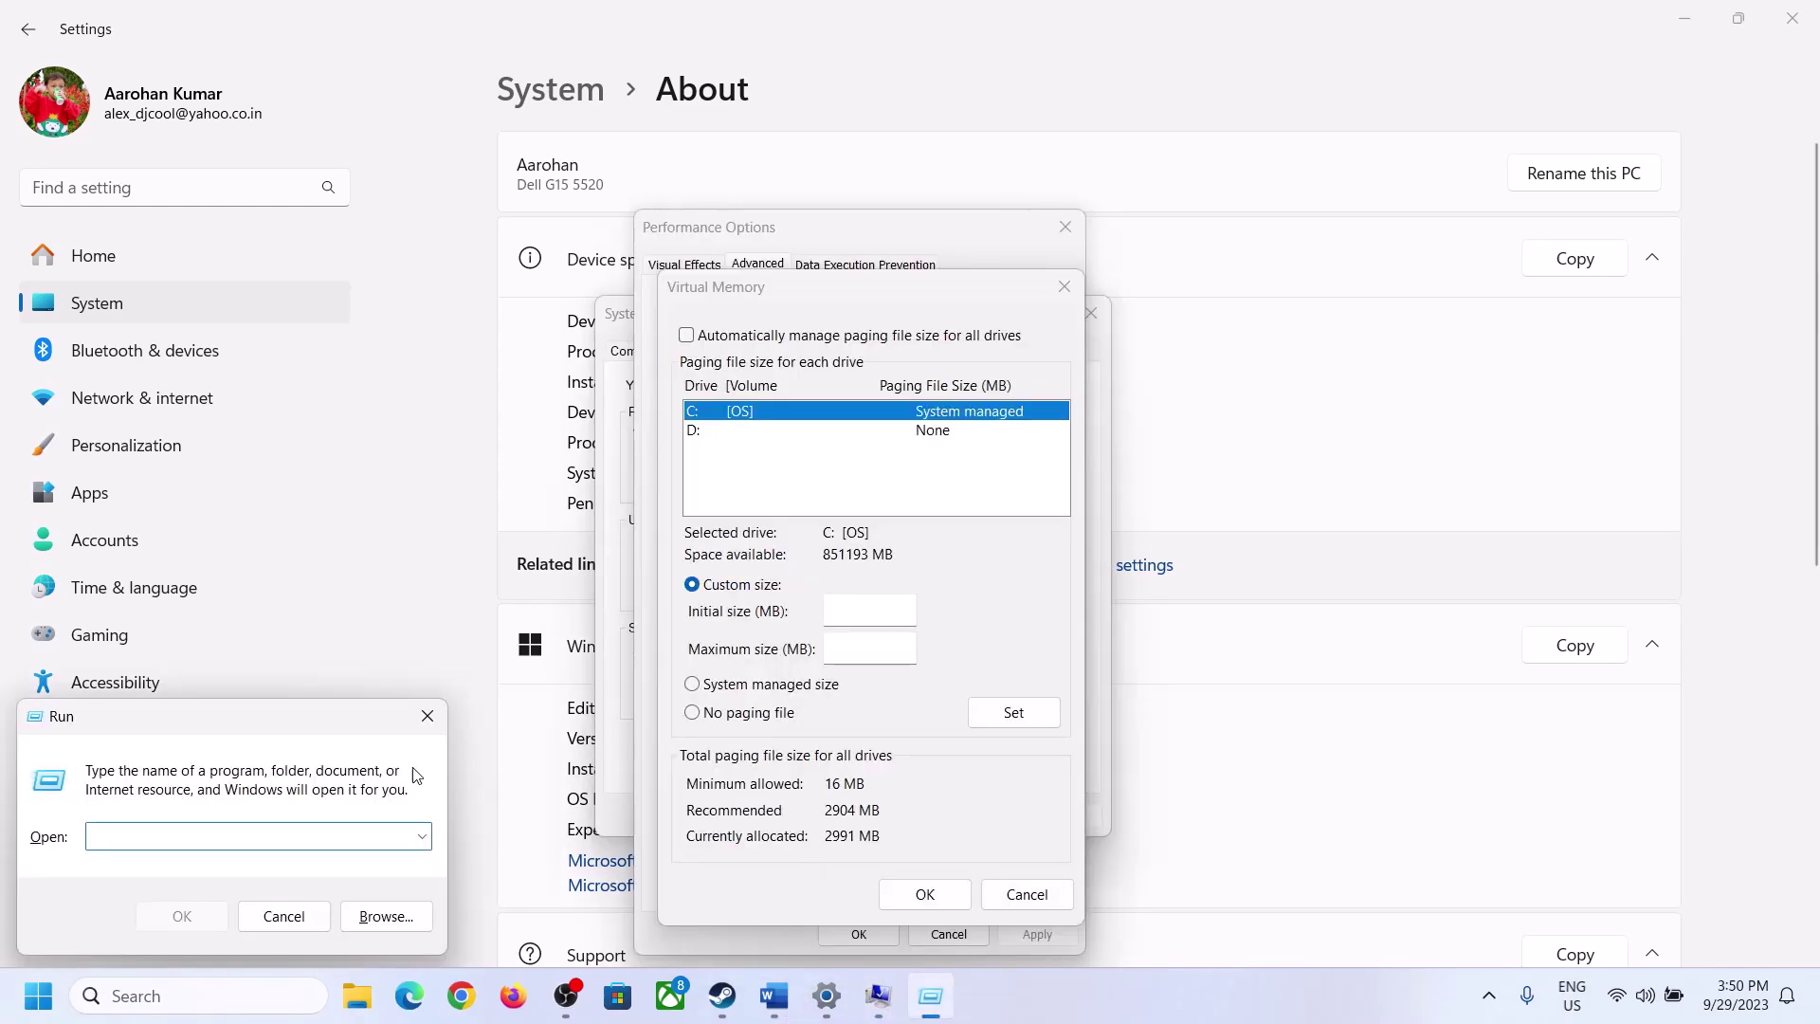
type("calc")
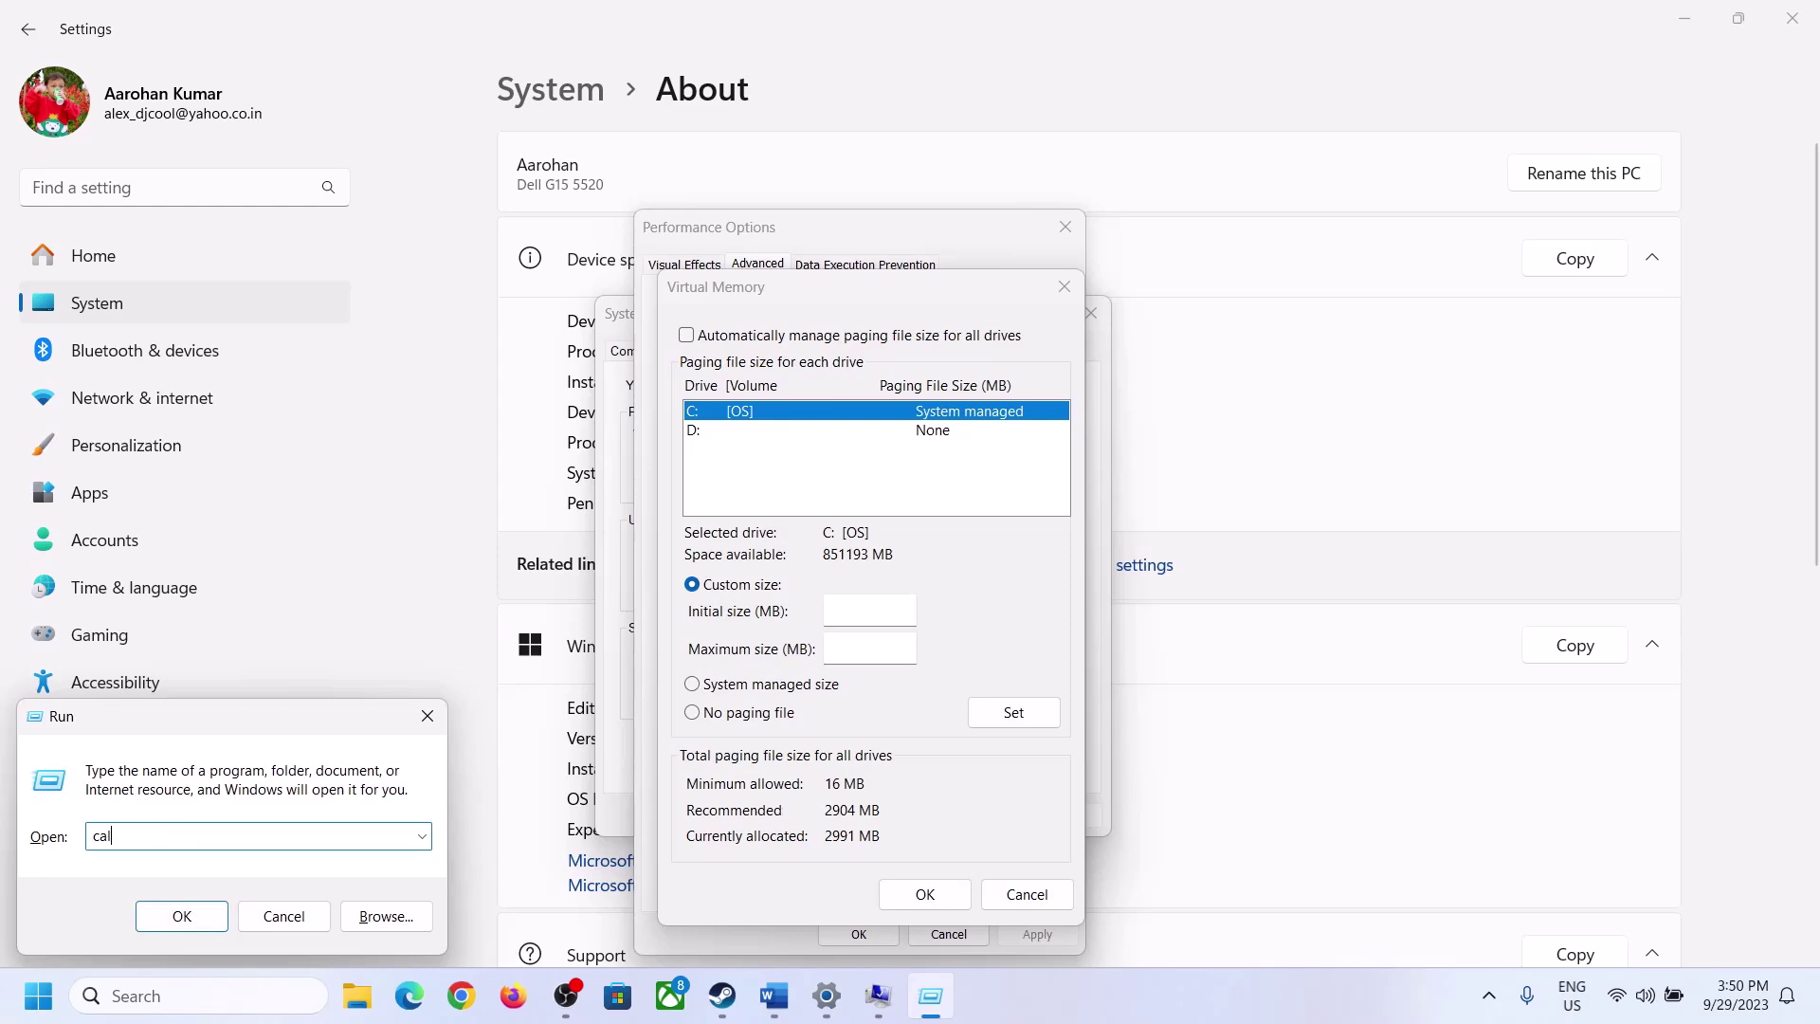
left_click(180, 918)
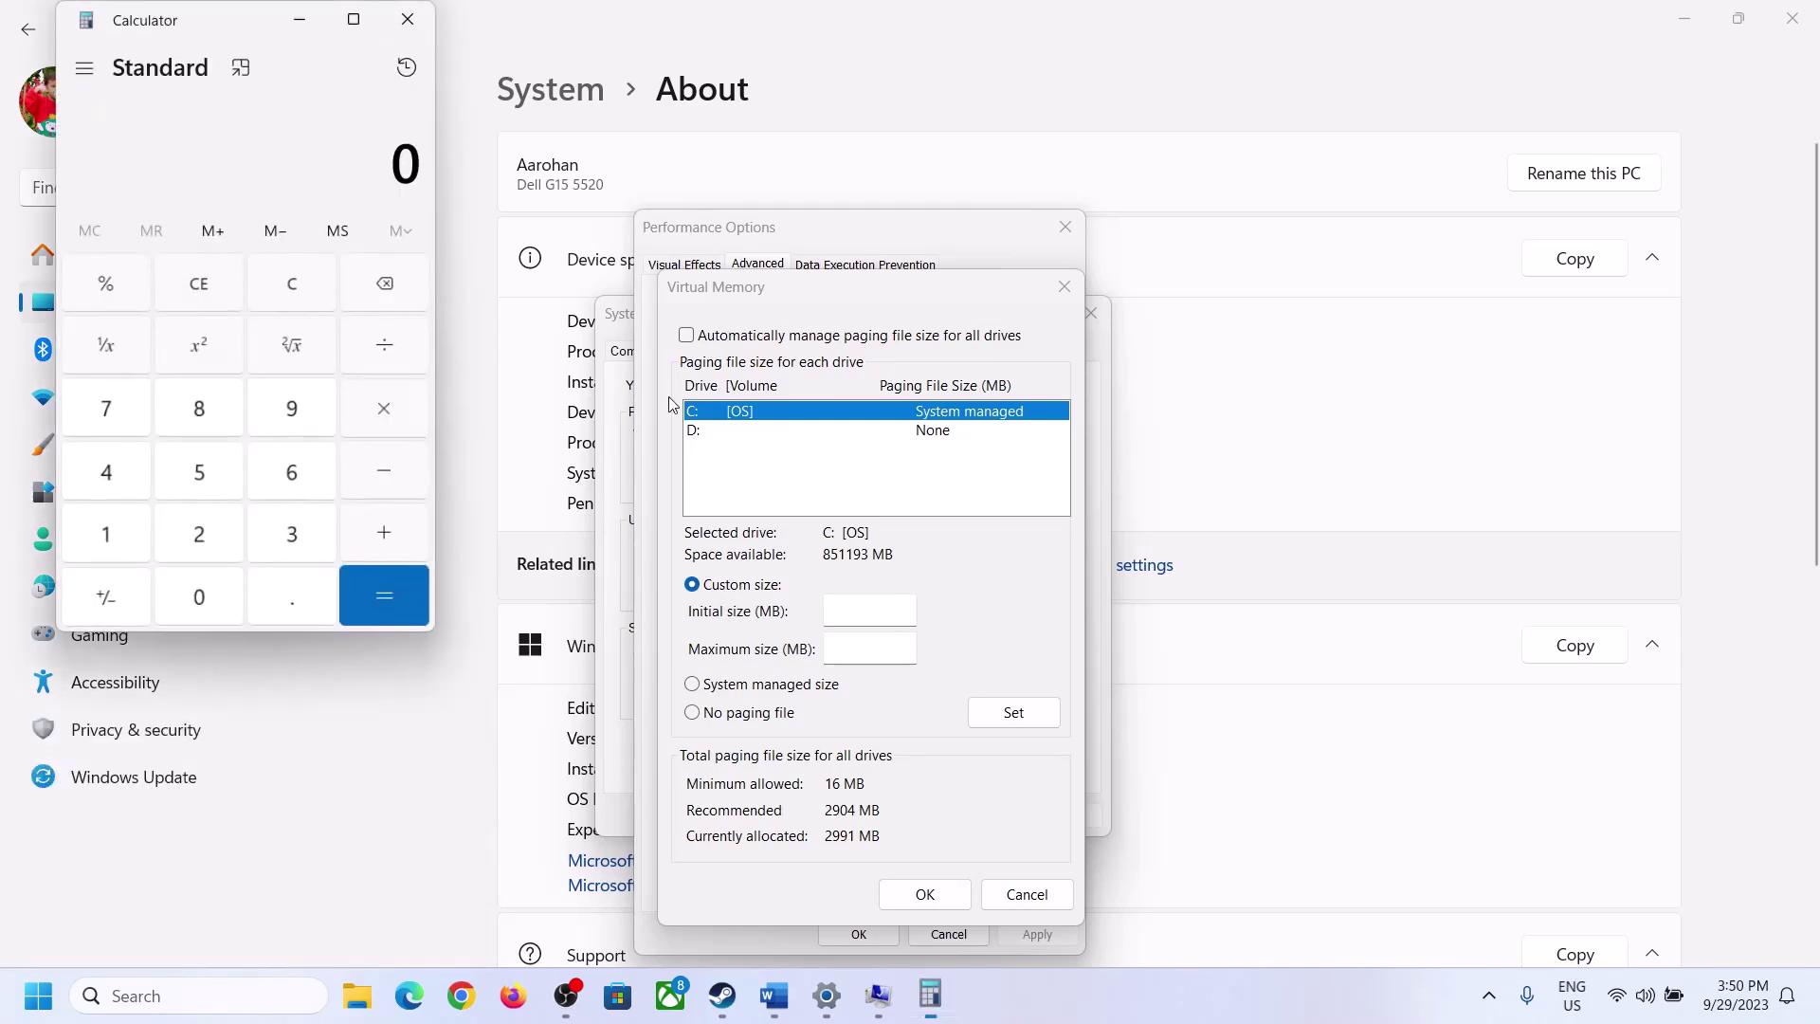
left_click_drag(226, 31, 1325, 302)
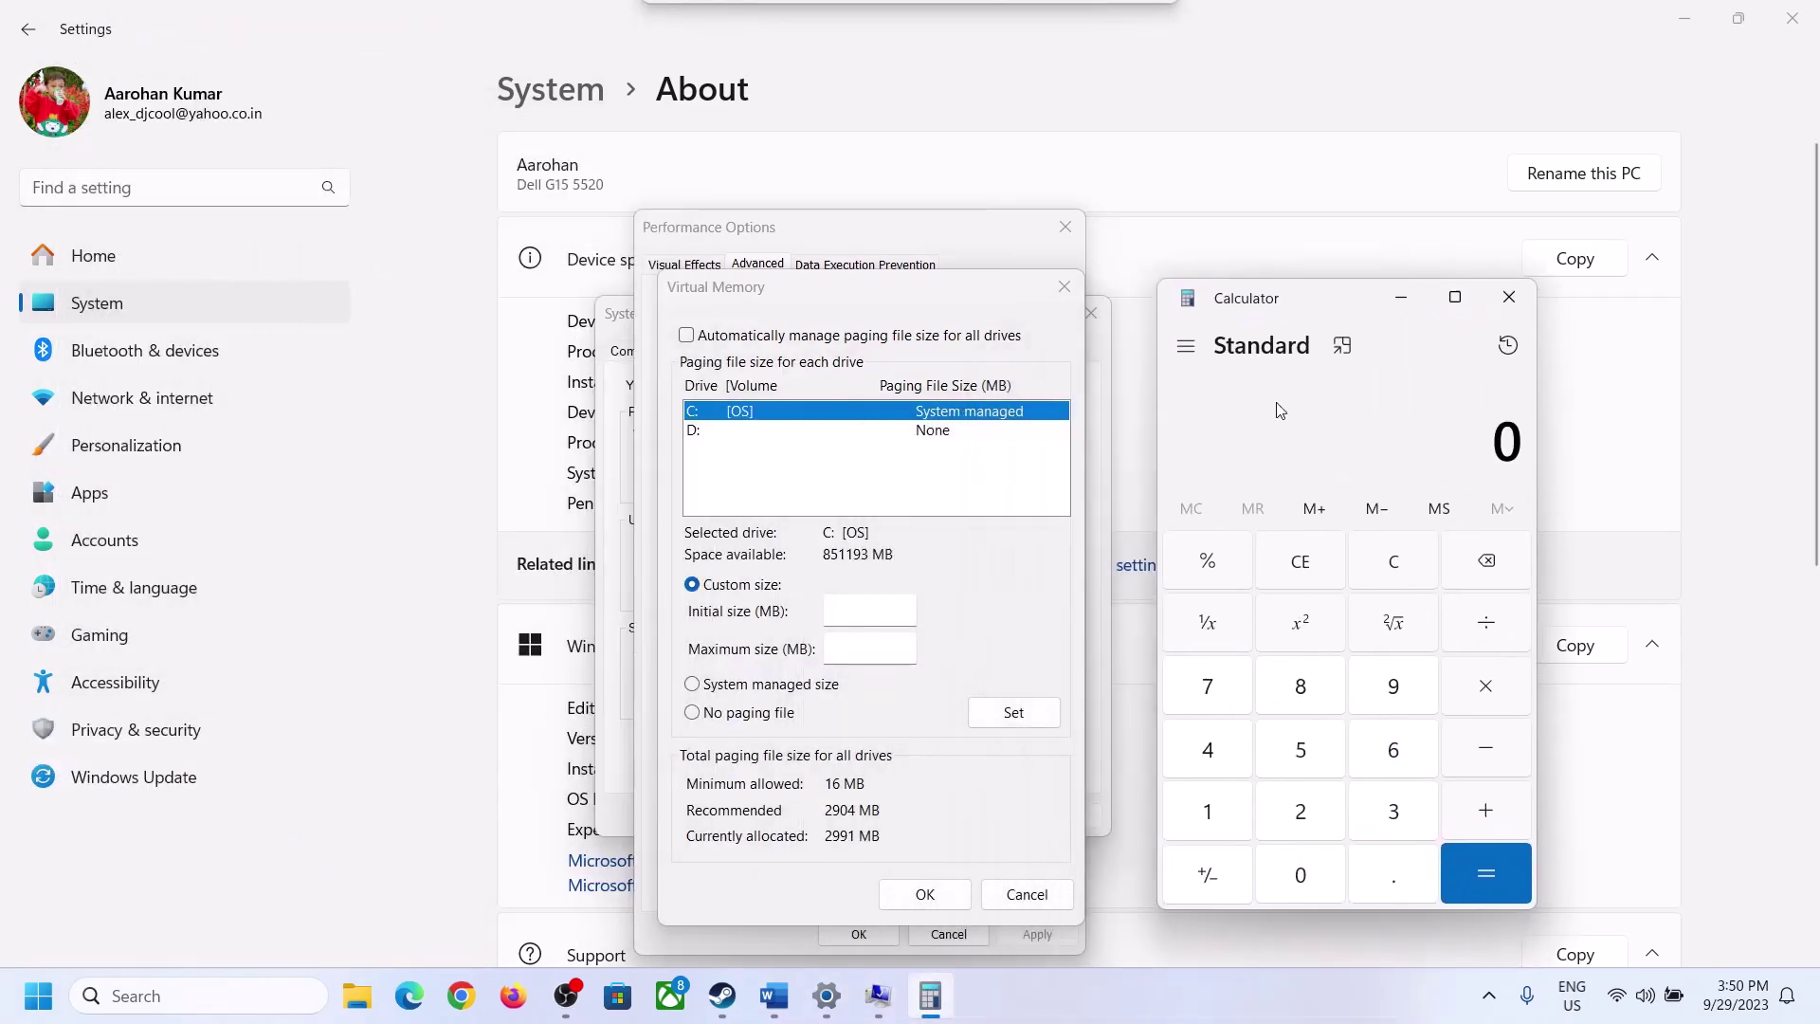
Review the size formulas in the Word document and multiply 16 by 1024 in Calculator to convert the RAM to megabytes
left_click(775, 996)
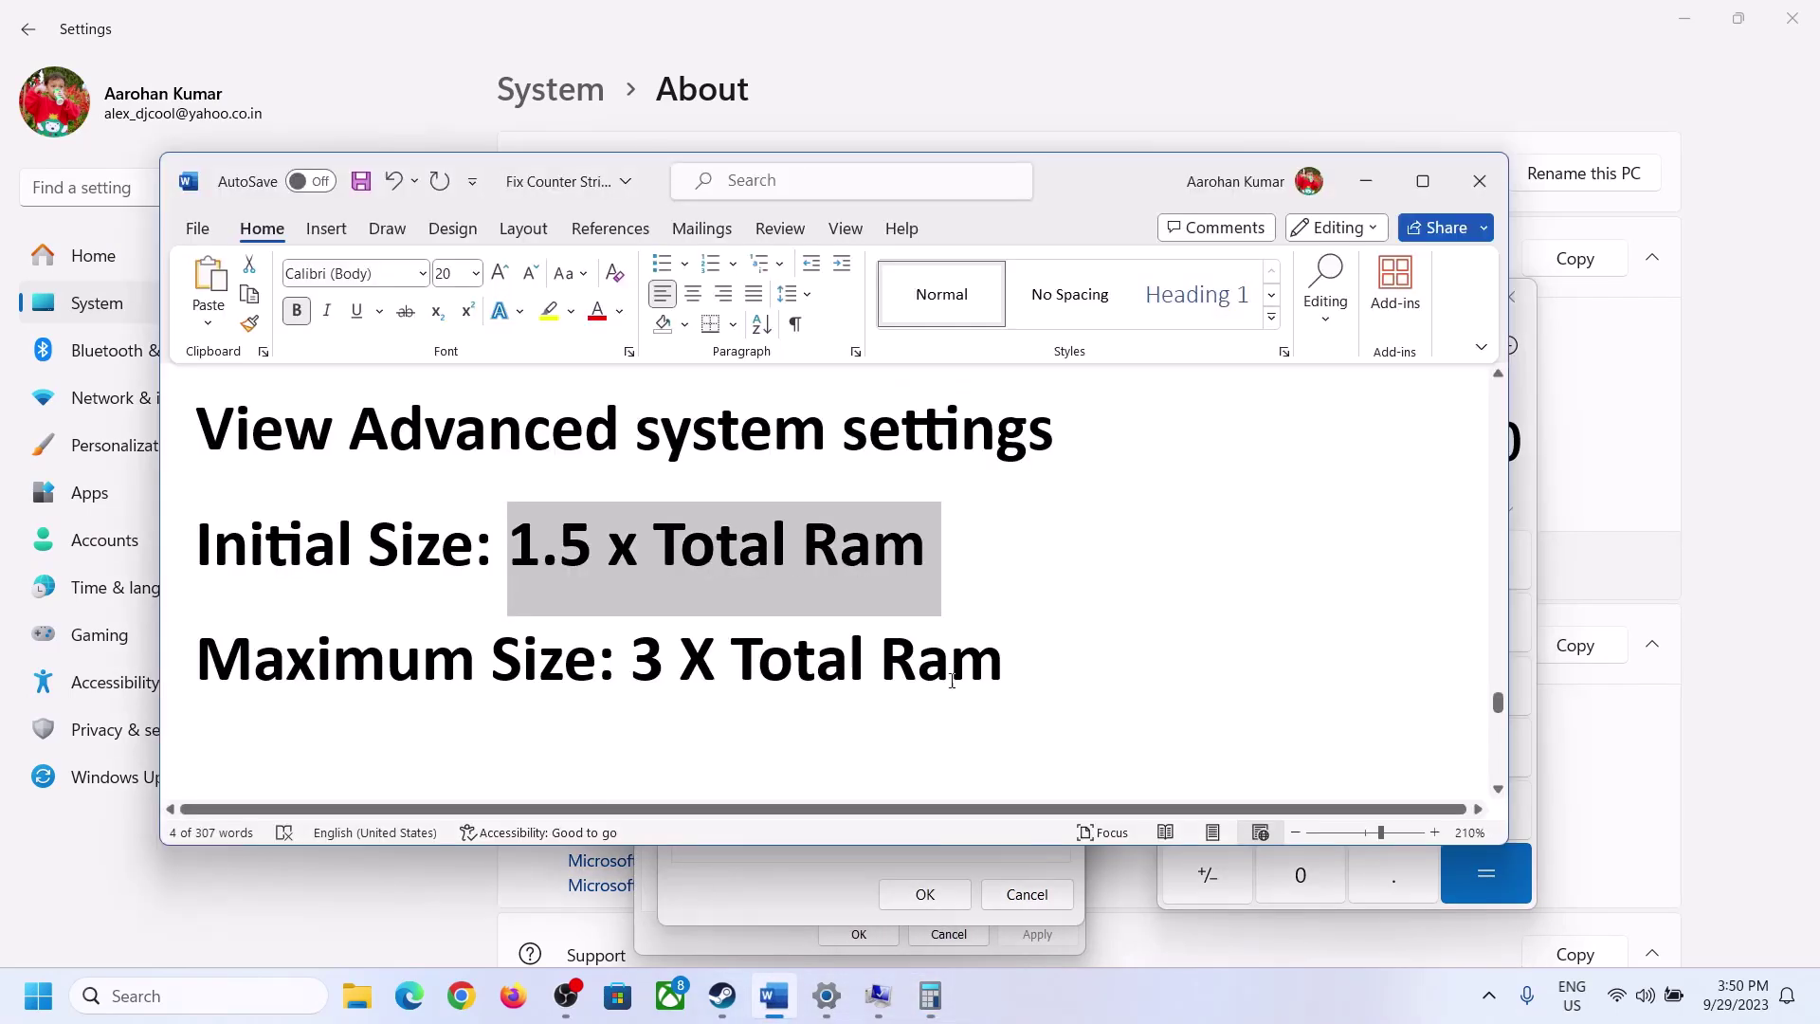
left_click(931, 993)
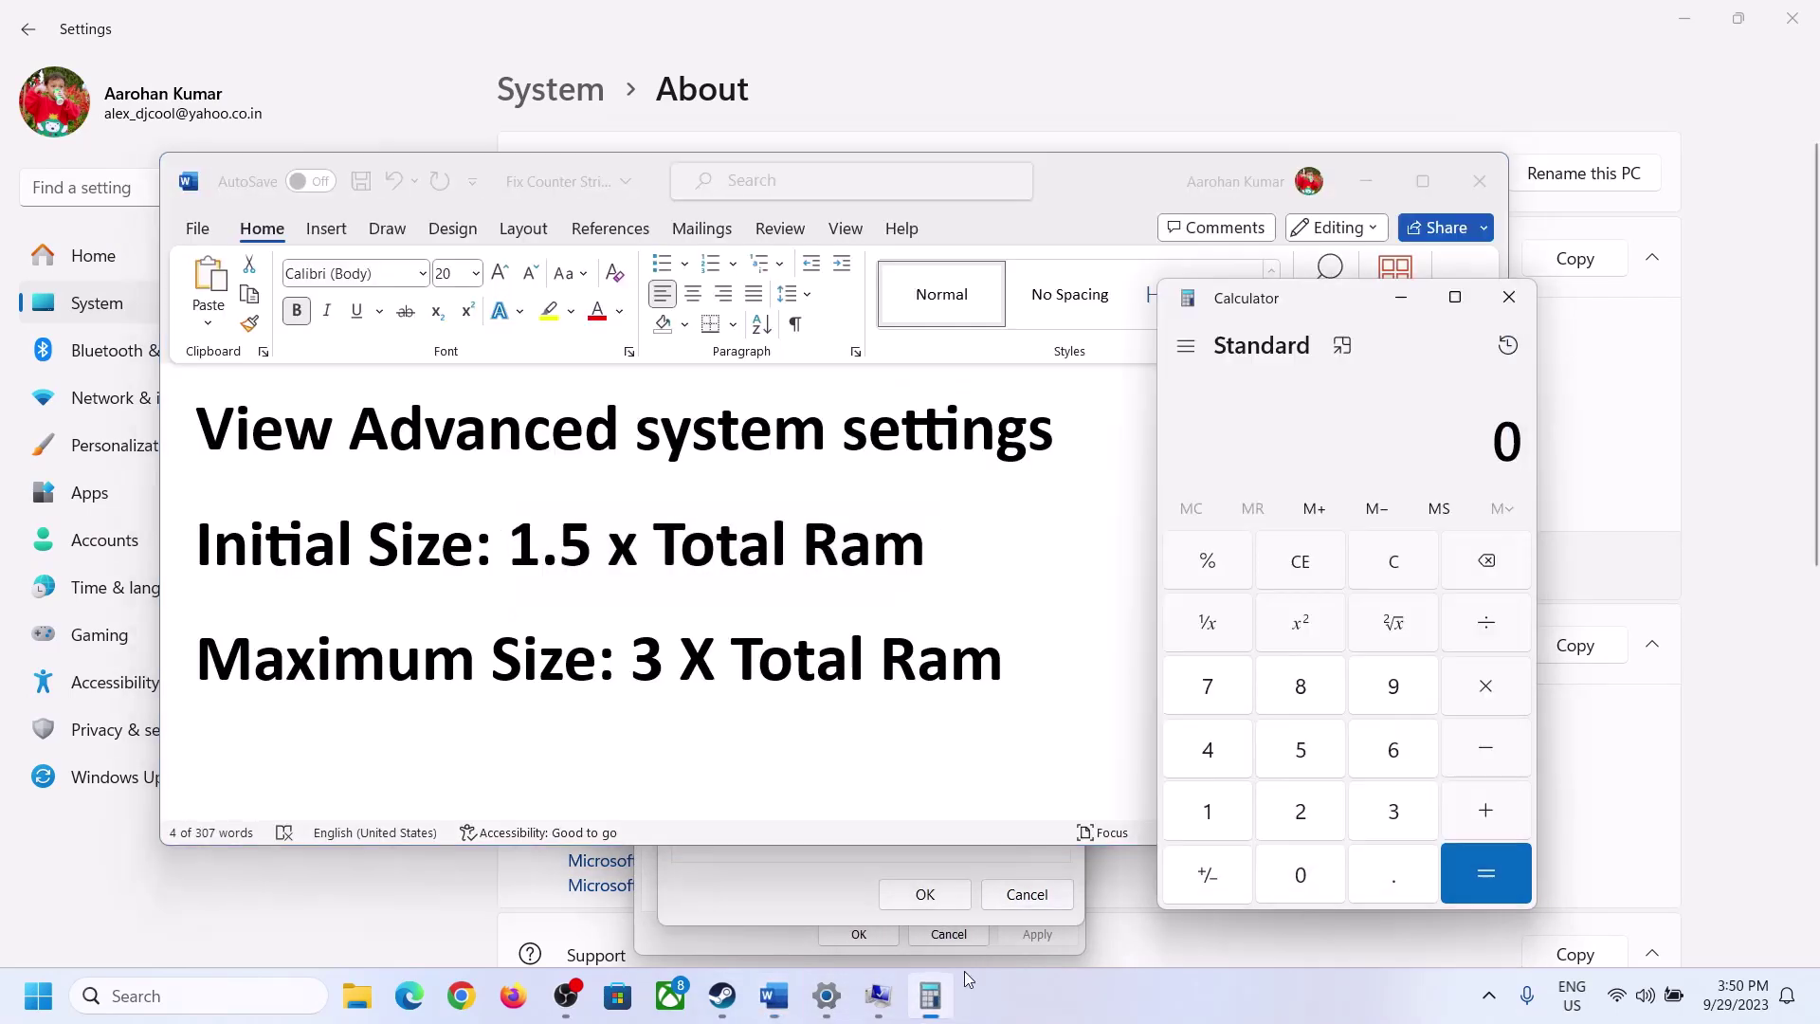
left_click(1208, 812)
left_click(1387, 767)
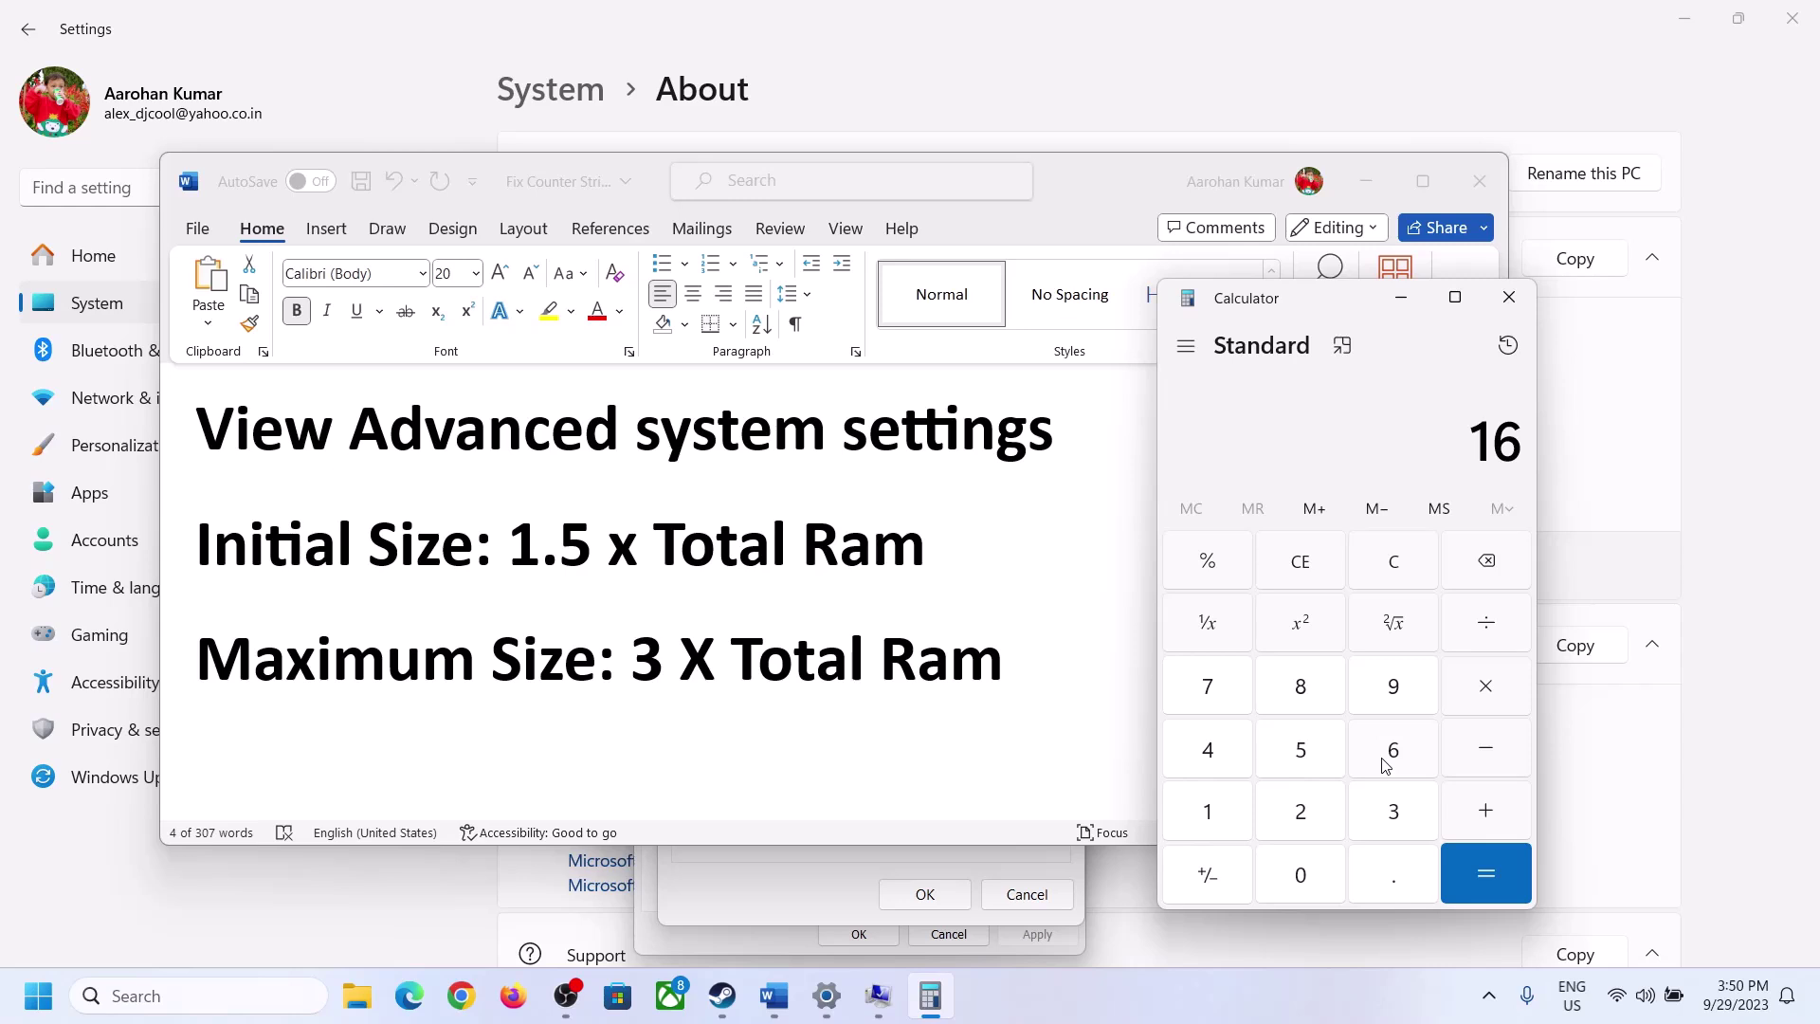
left_click(1396, 574)
left_click(1220, 813)
left_click(1365, 763)
left_click(1488, 702)
left_click(1211, 823)
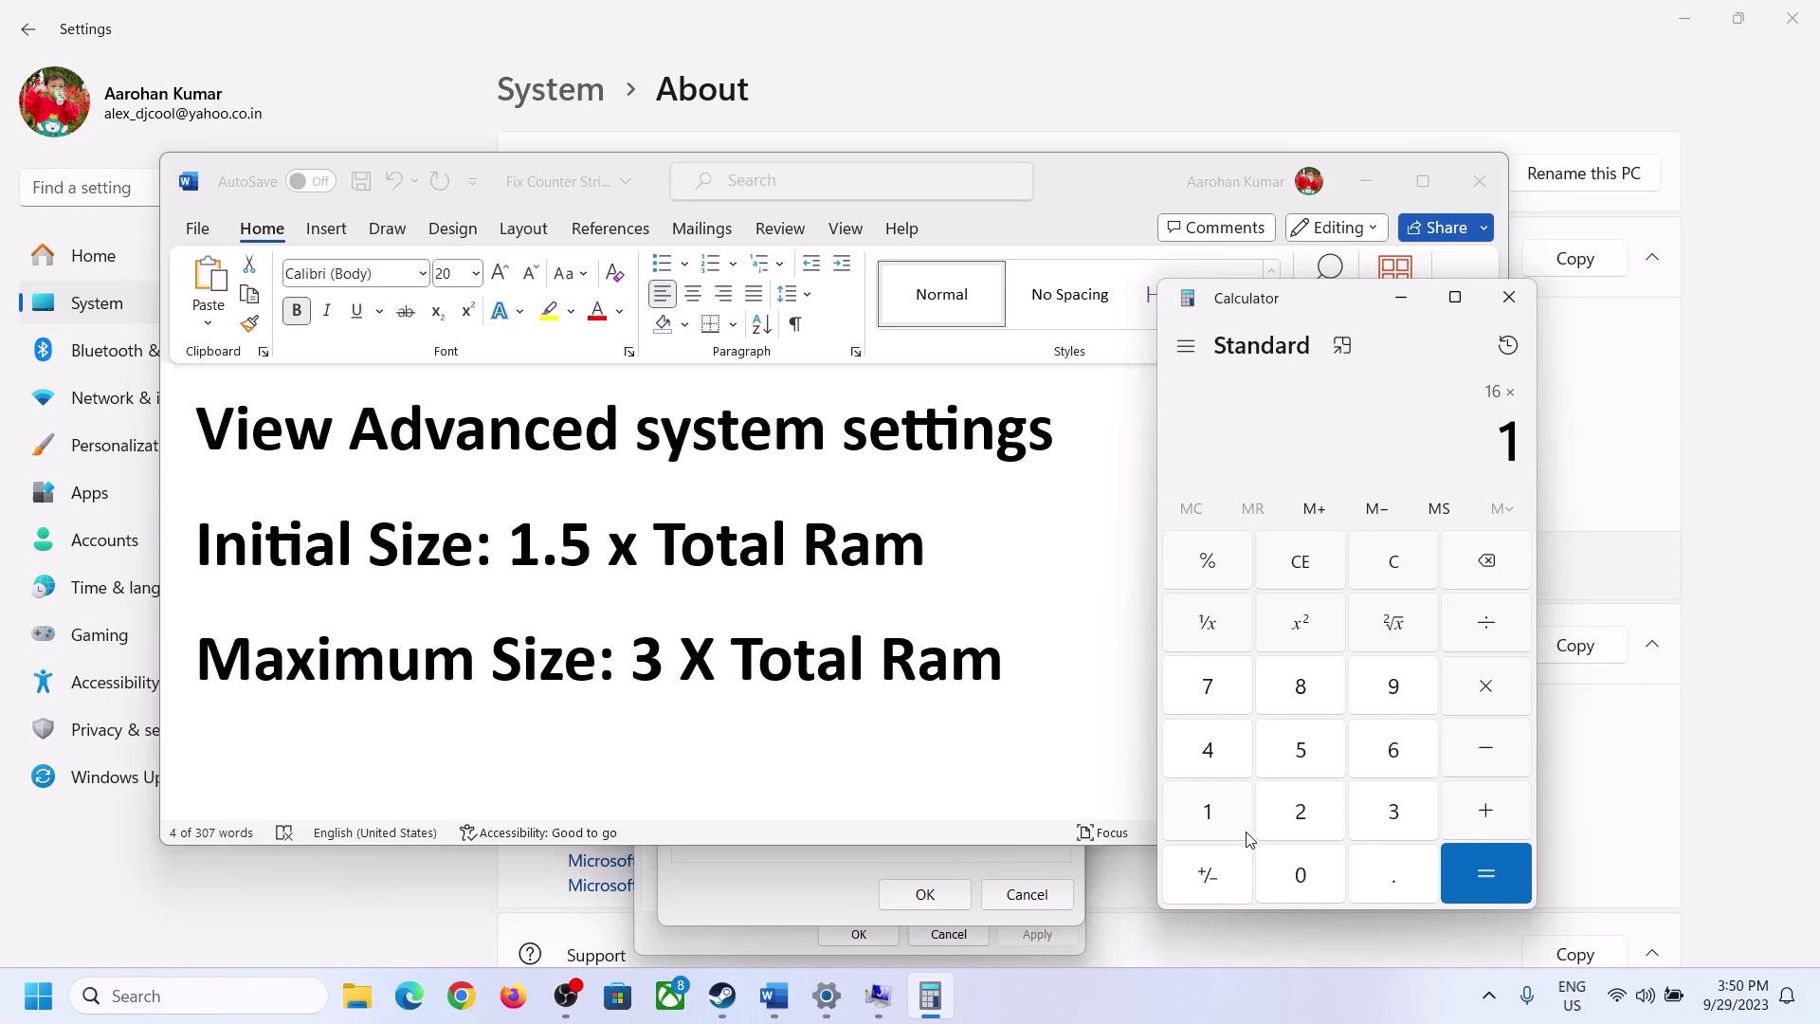
left_click(1304, 892)
left_click(1304, 817)
left_click(1220, 764)
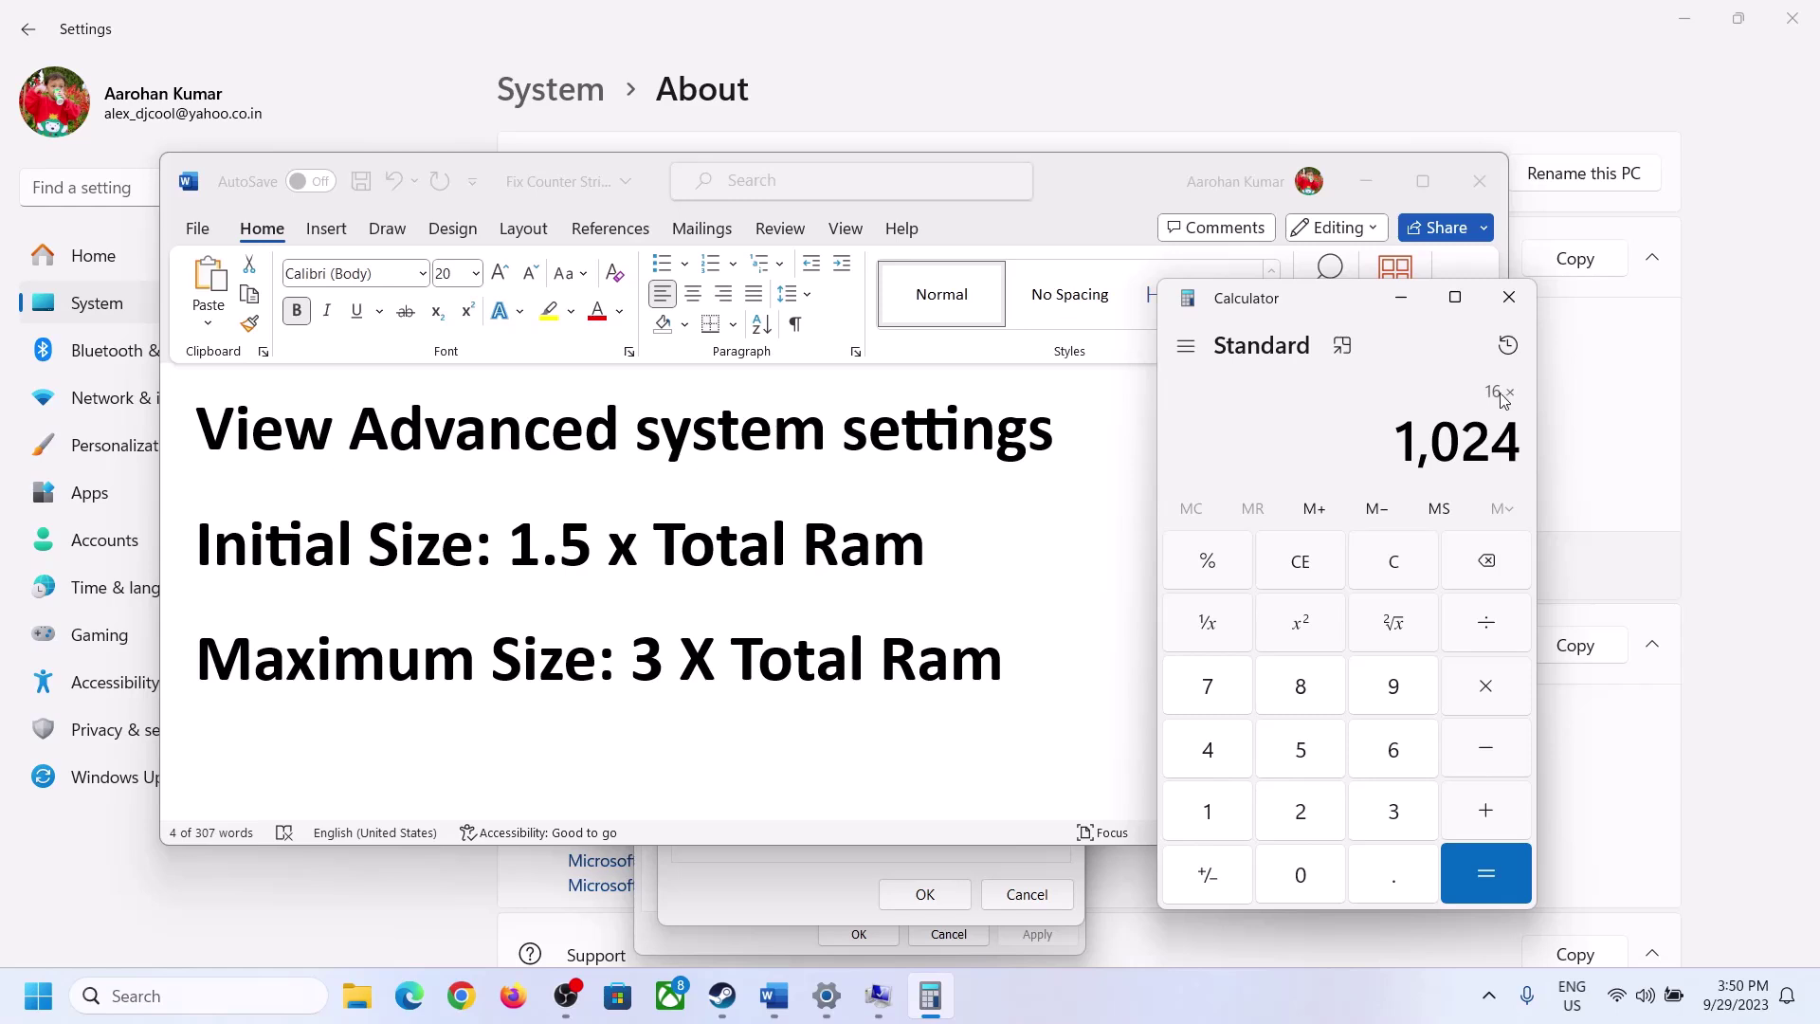
left_click(1485, 874)
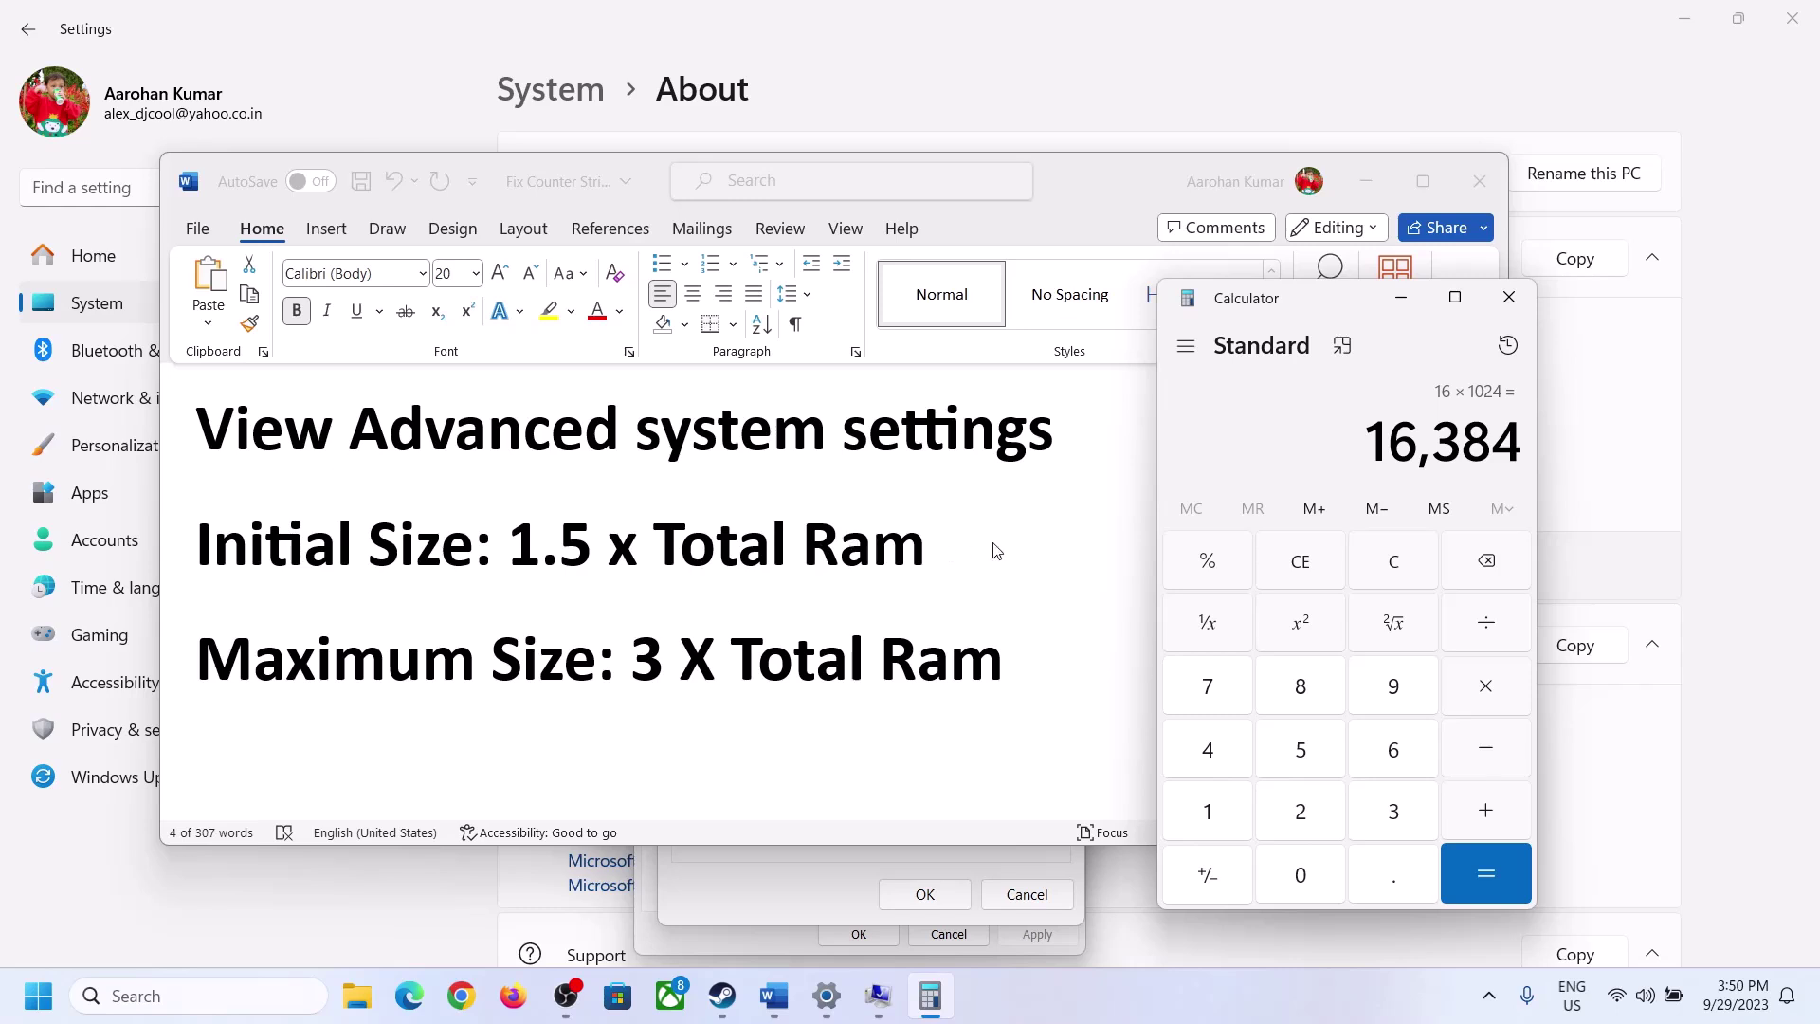
Multiply the RAM total in megabytes by 1.5 in Calculator to work out the initial size
left_click(1490, 697)
left_click(1233, 817)
left_click(1389, 877)
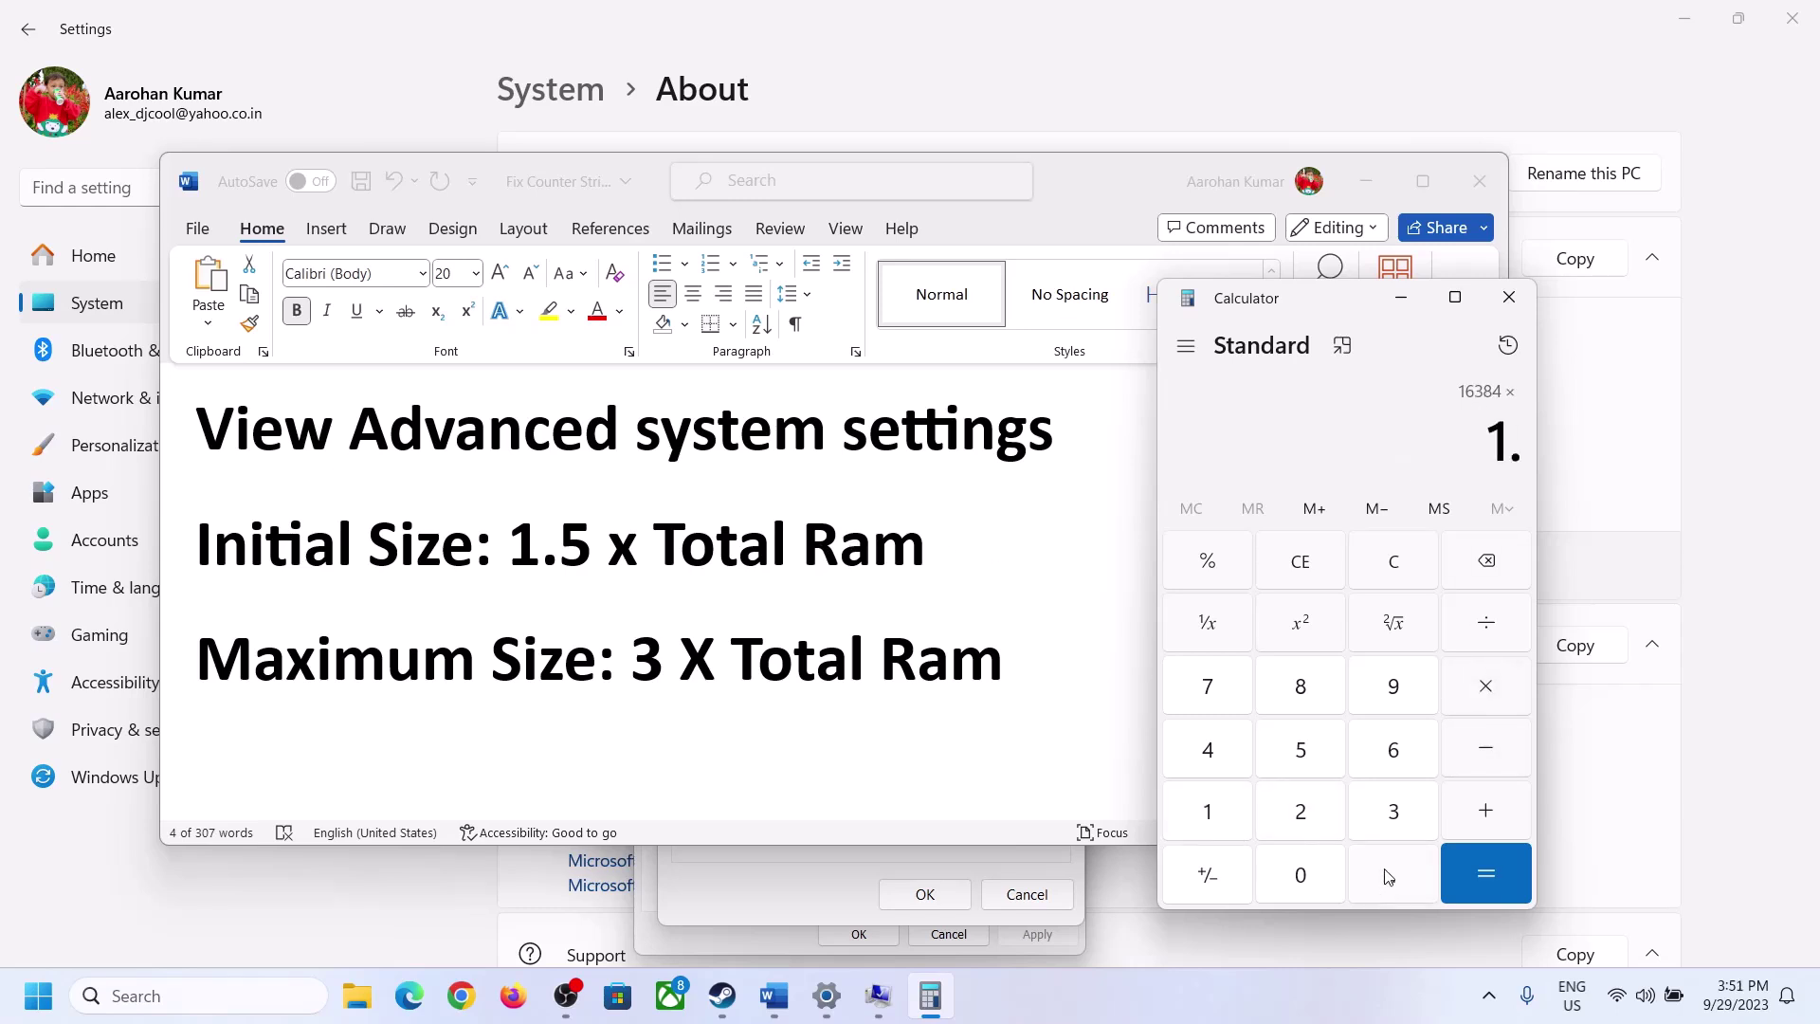
left_click(1300, 749)
left_click(1485, 870)
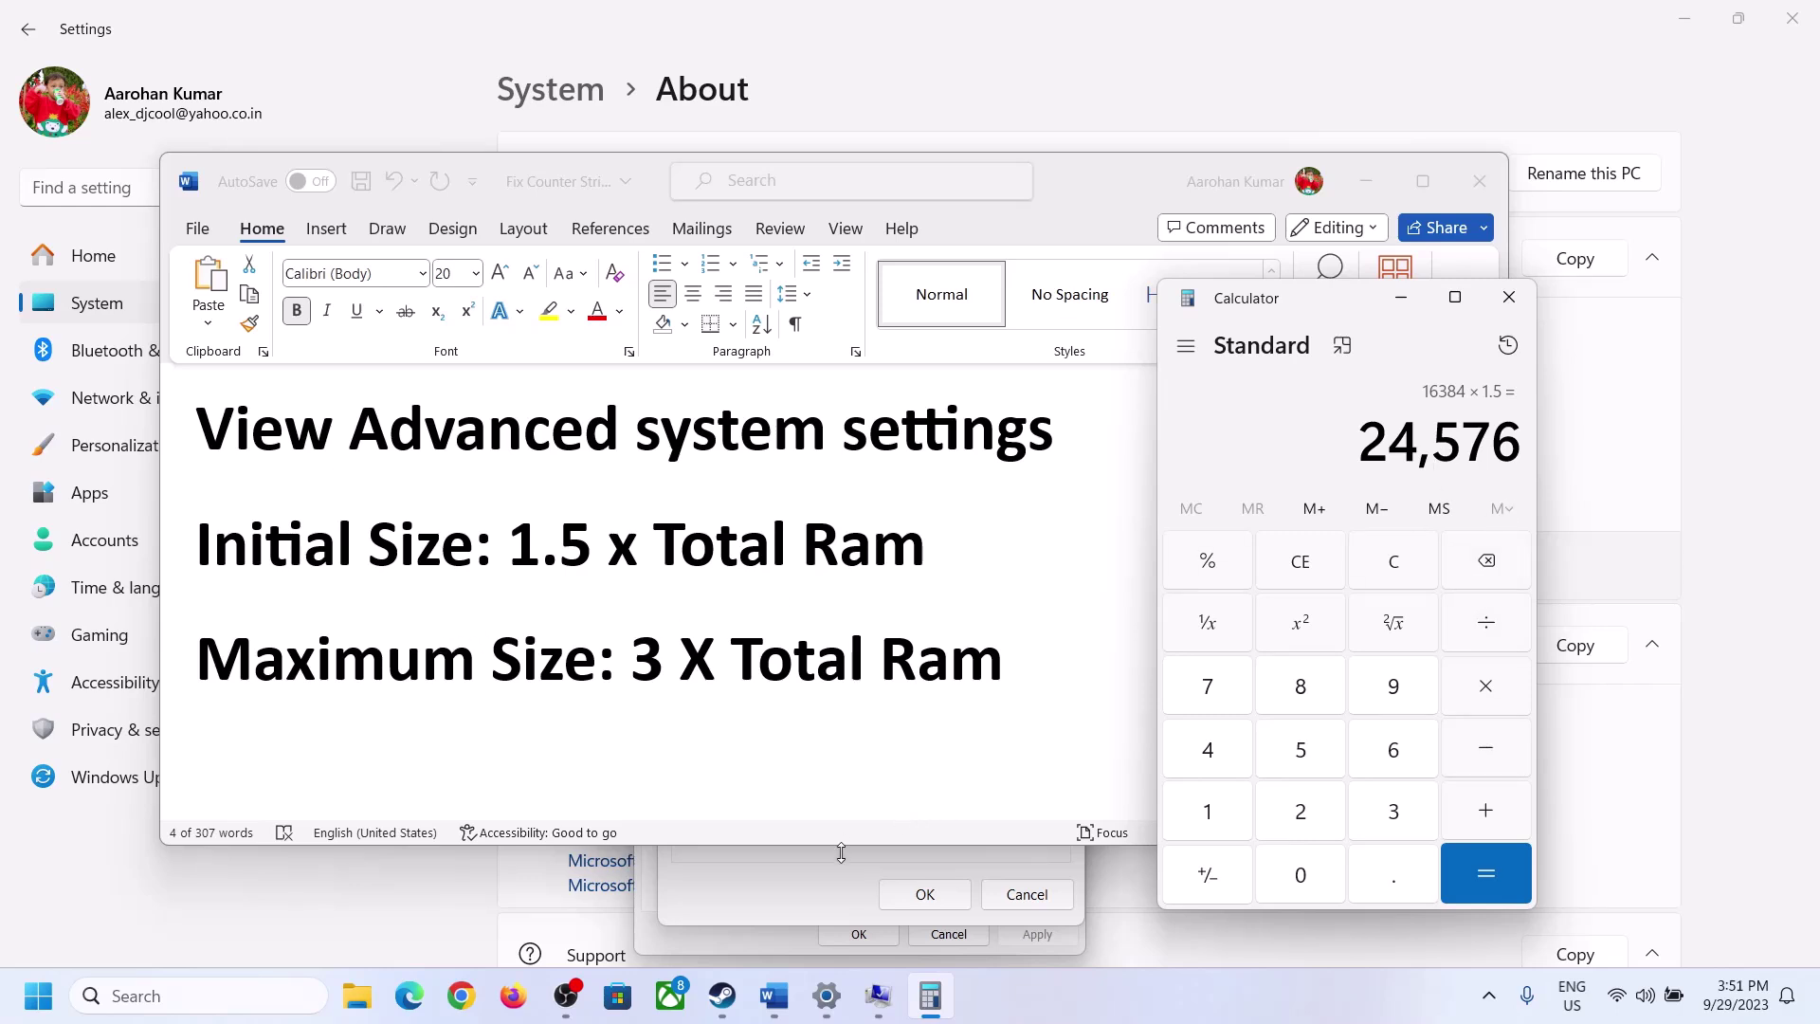
Set the custom initial size of drive C:'s paging file to 24576 MB in the Virtual Memory dialog
left_click(808, 891)
type("24576")
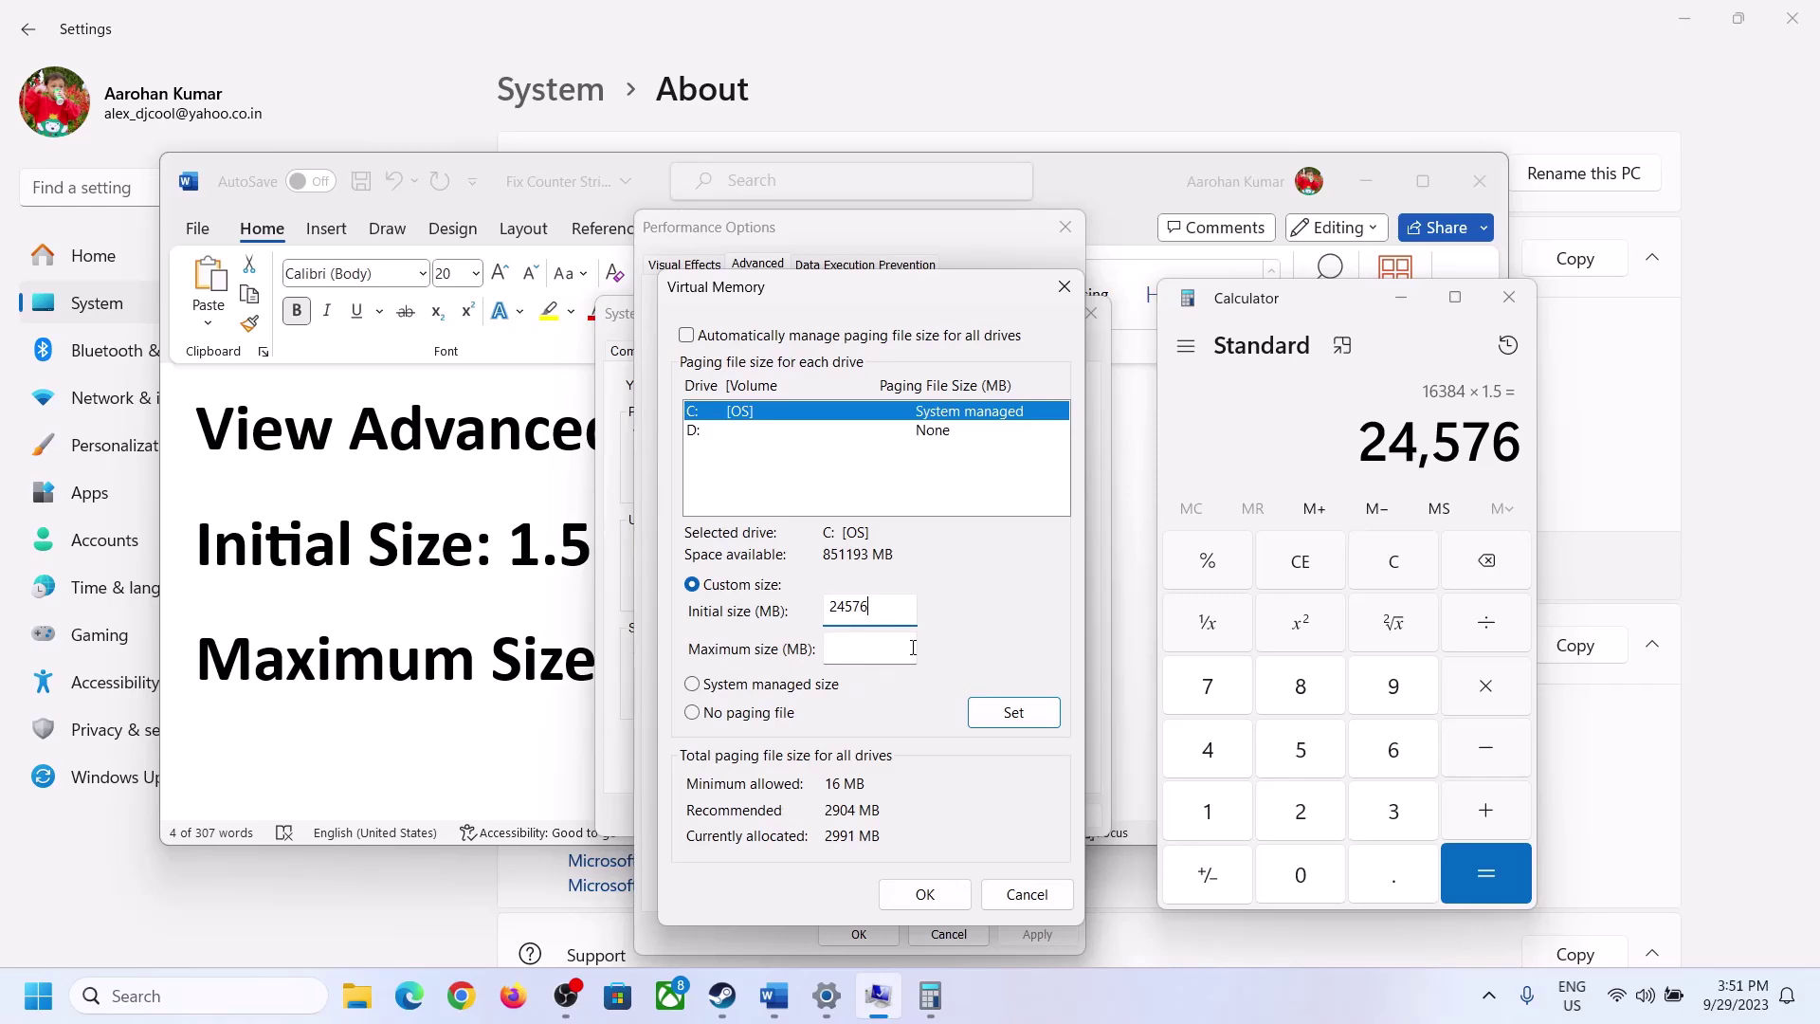
left_click(913, 648)
Clear the previous calculation in Calculator and recheck the installed RAM on the Settings About page
left_click(523, 671)
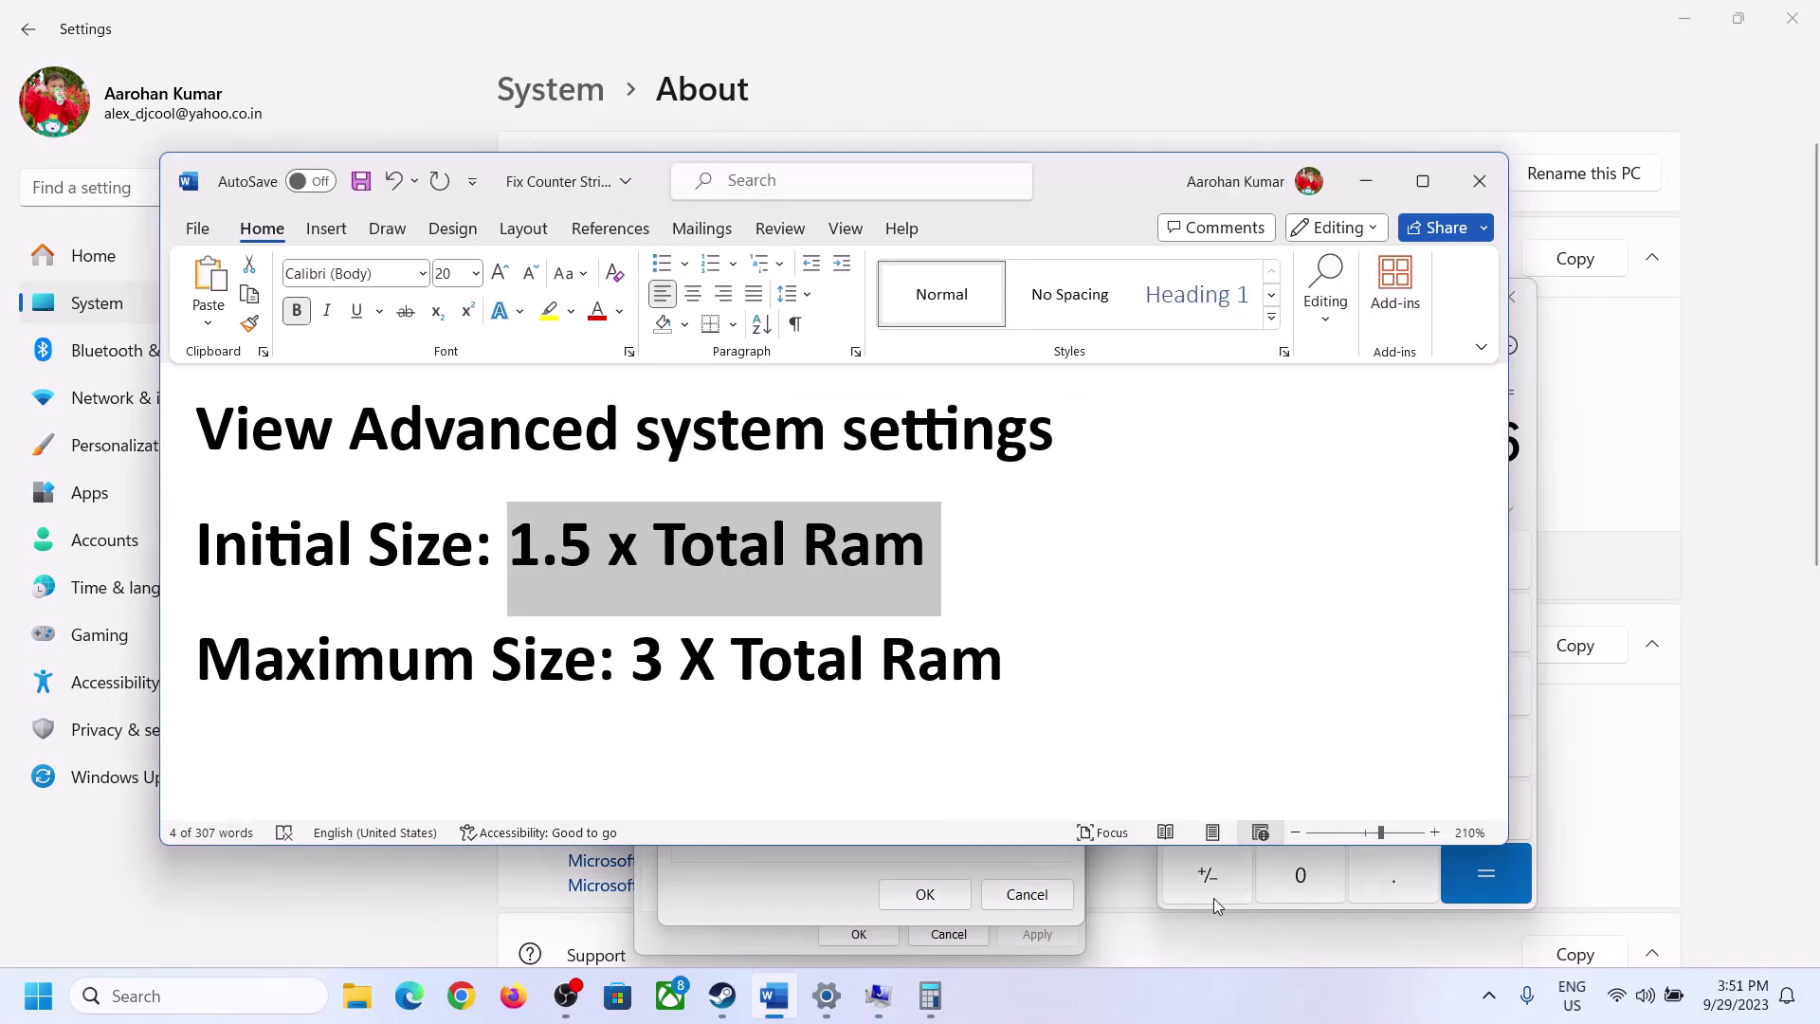
left_click(1533, 505)
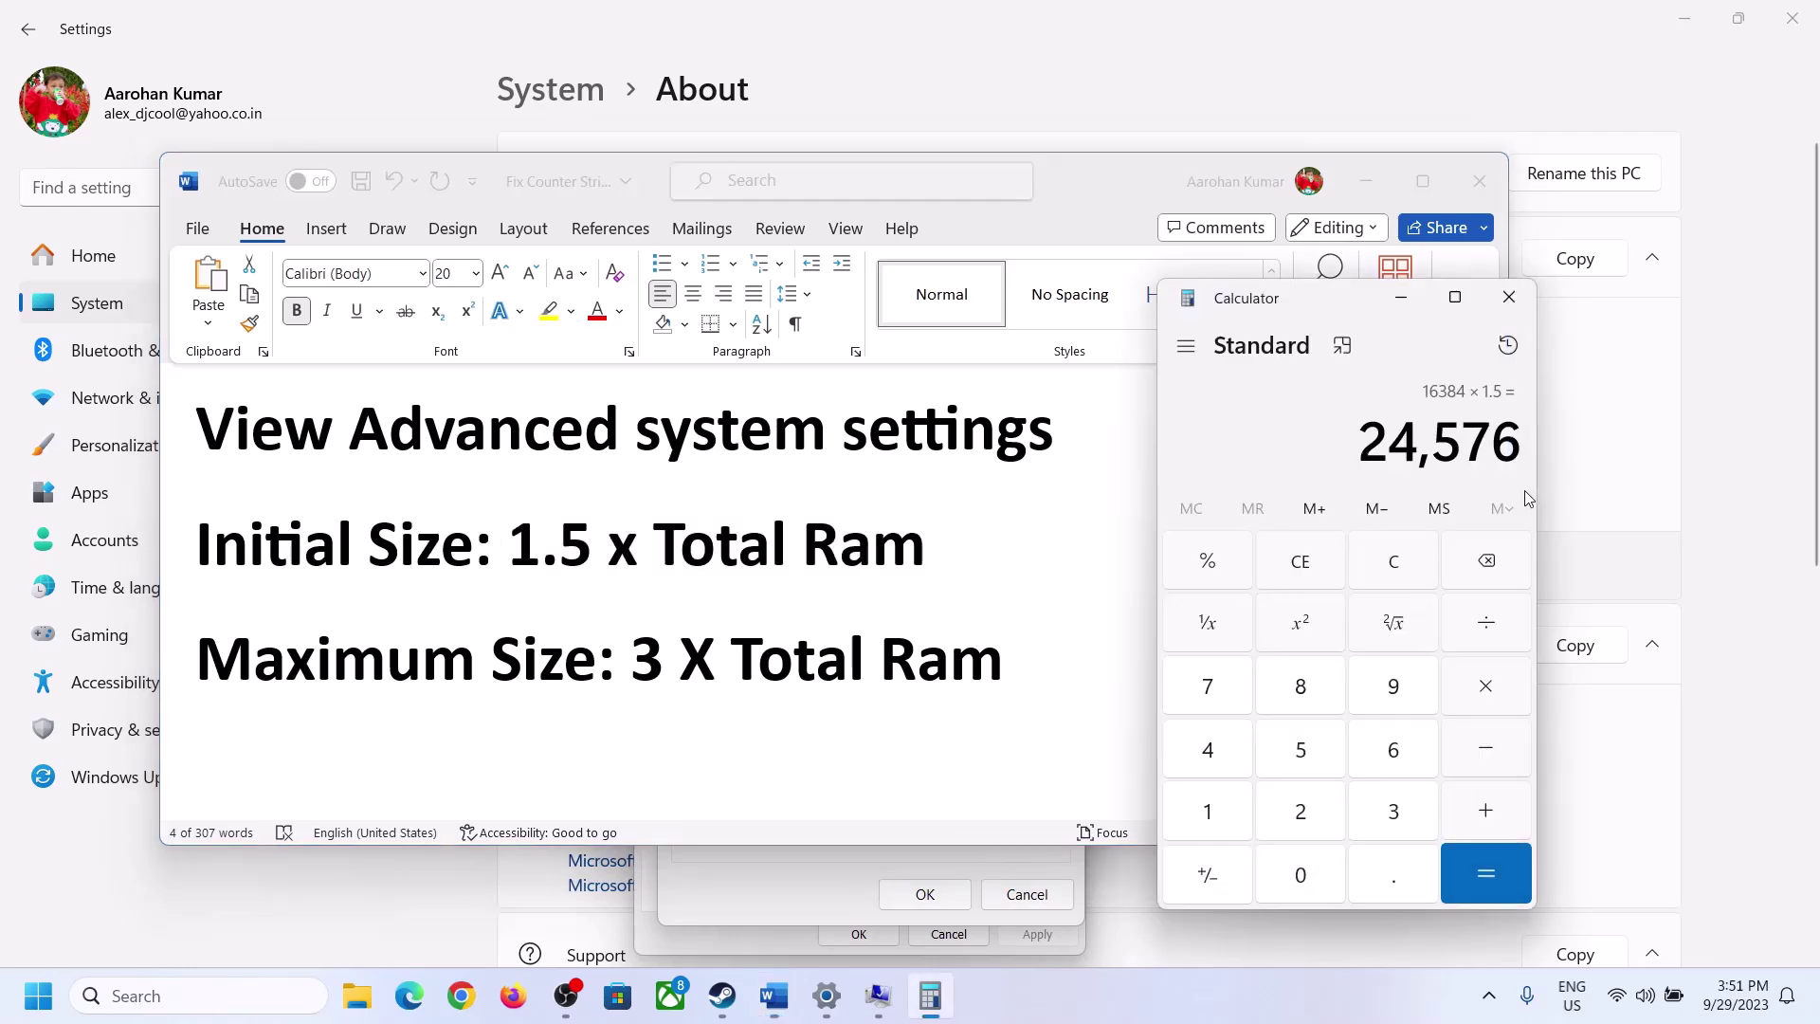
left_click(1407, 562)
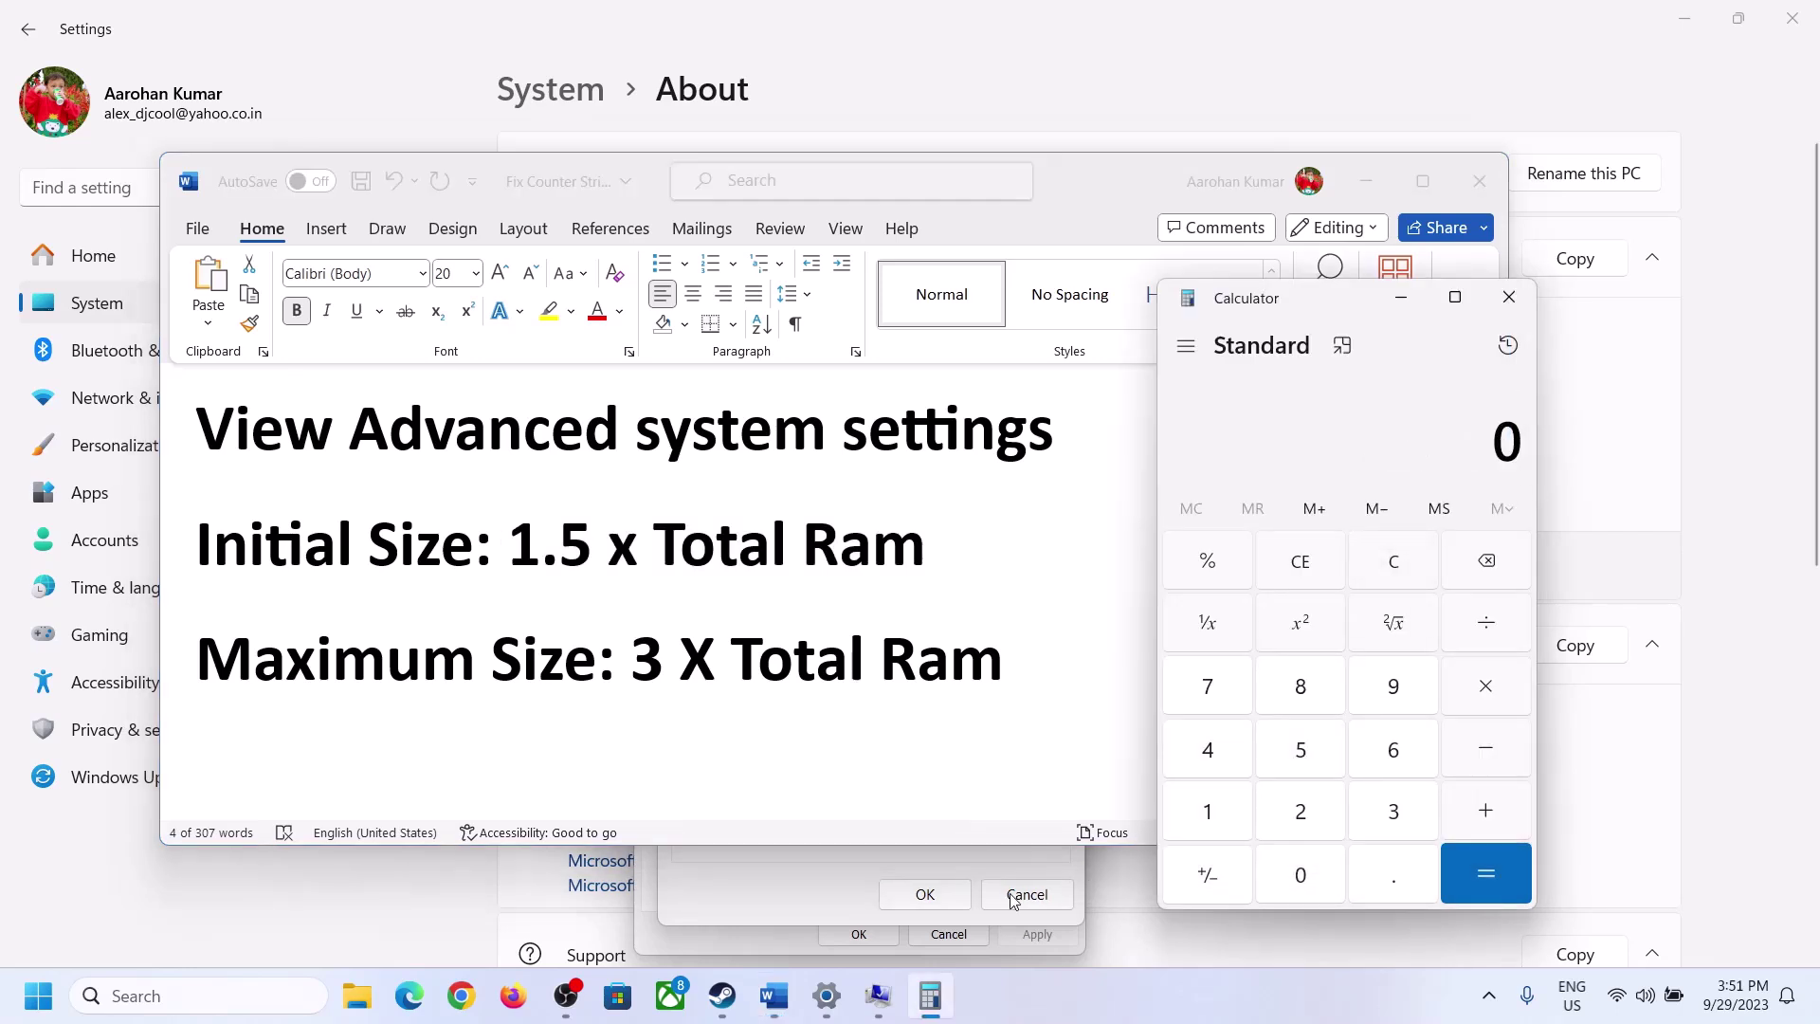
left_click(826, 997)
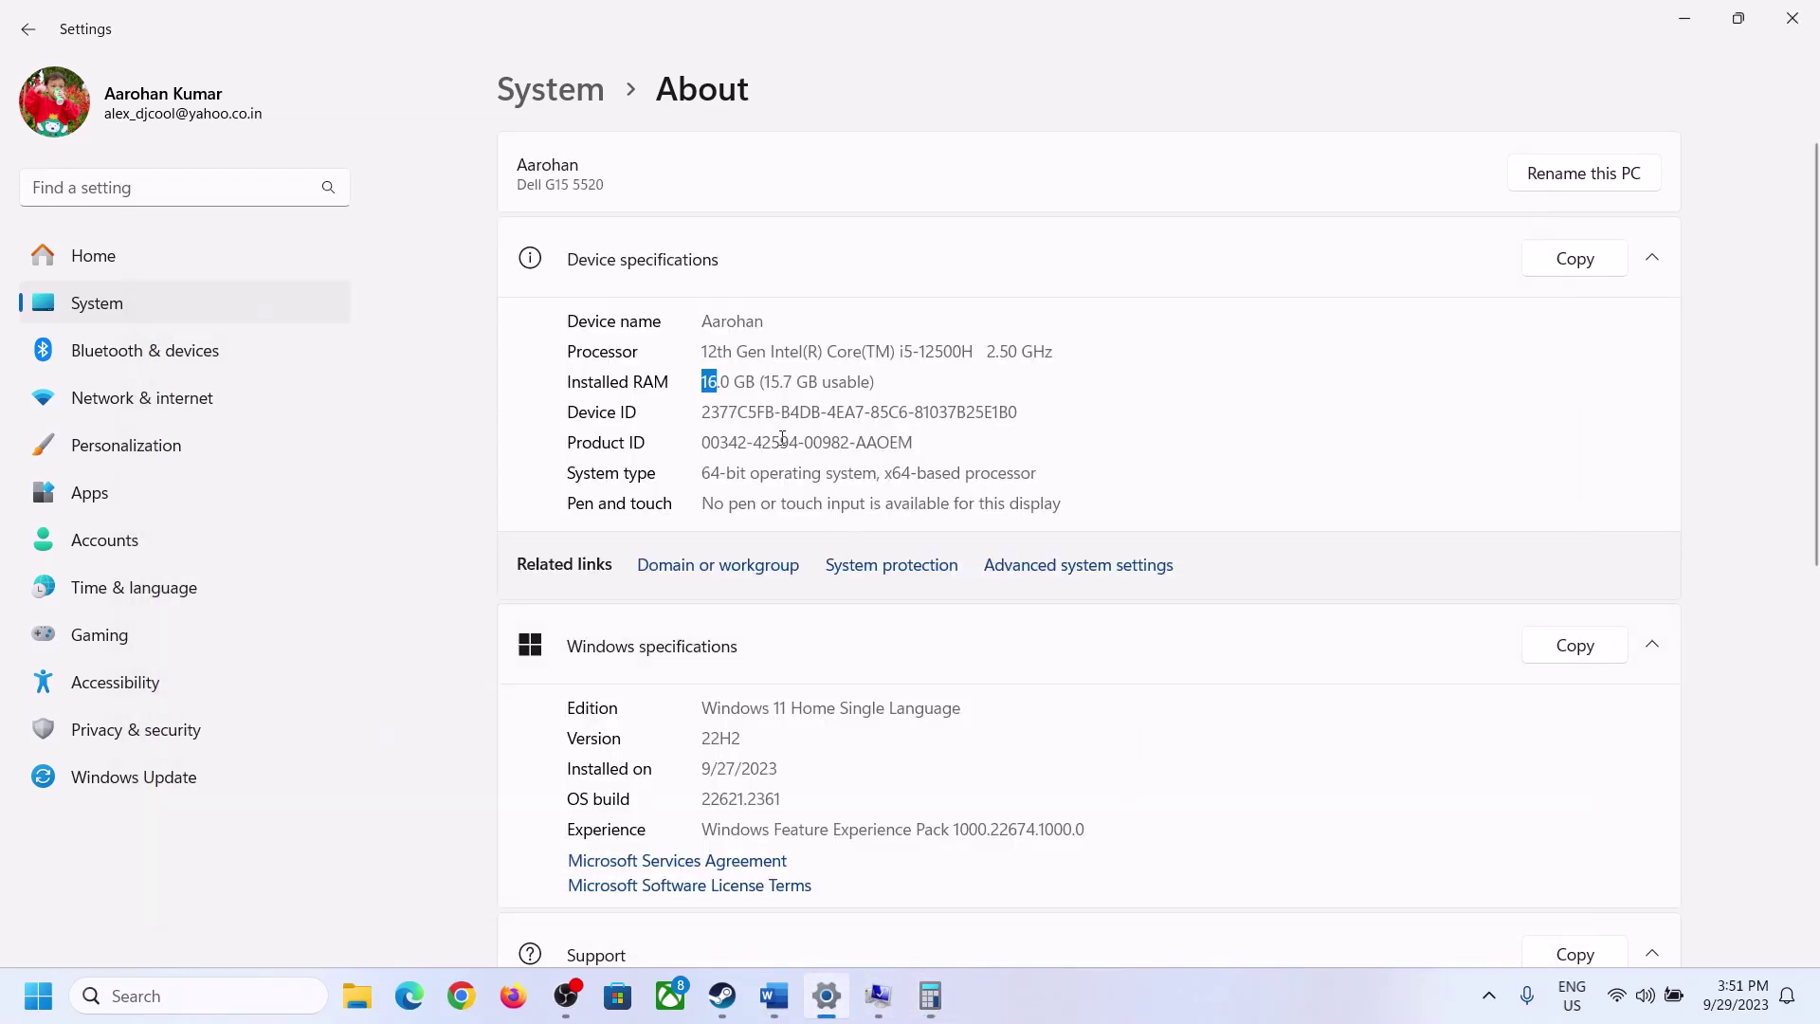
left_click(930, 995)
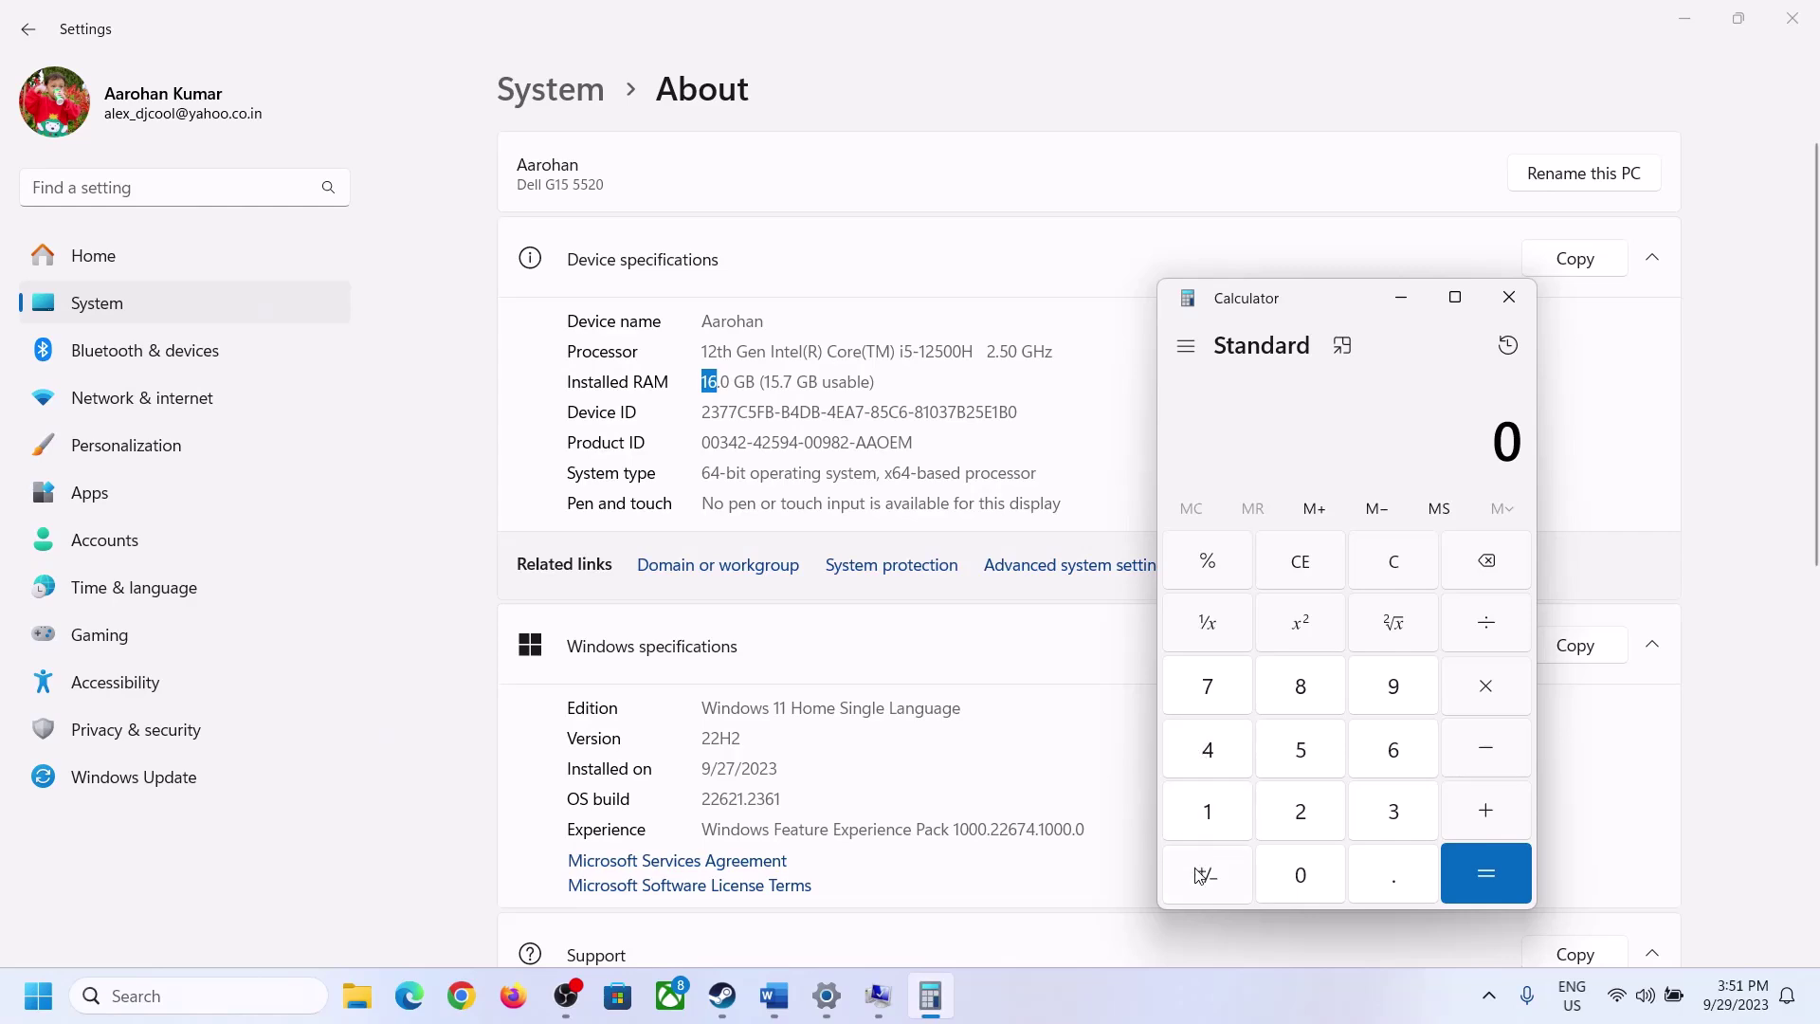
Calculate 16 times 1024 again in Calculator as the base for the maximum size
left_click(1208, 811)
left_click(1390, 751)
left_click(1484, 687)
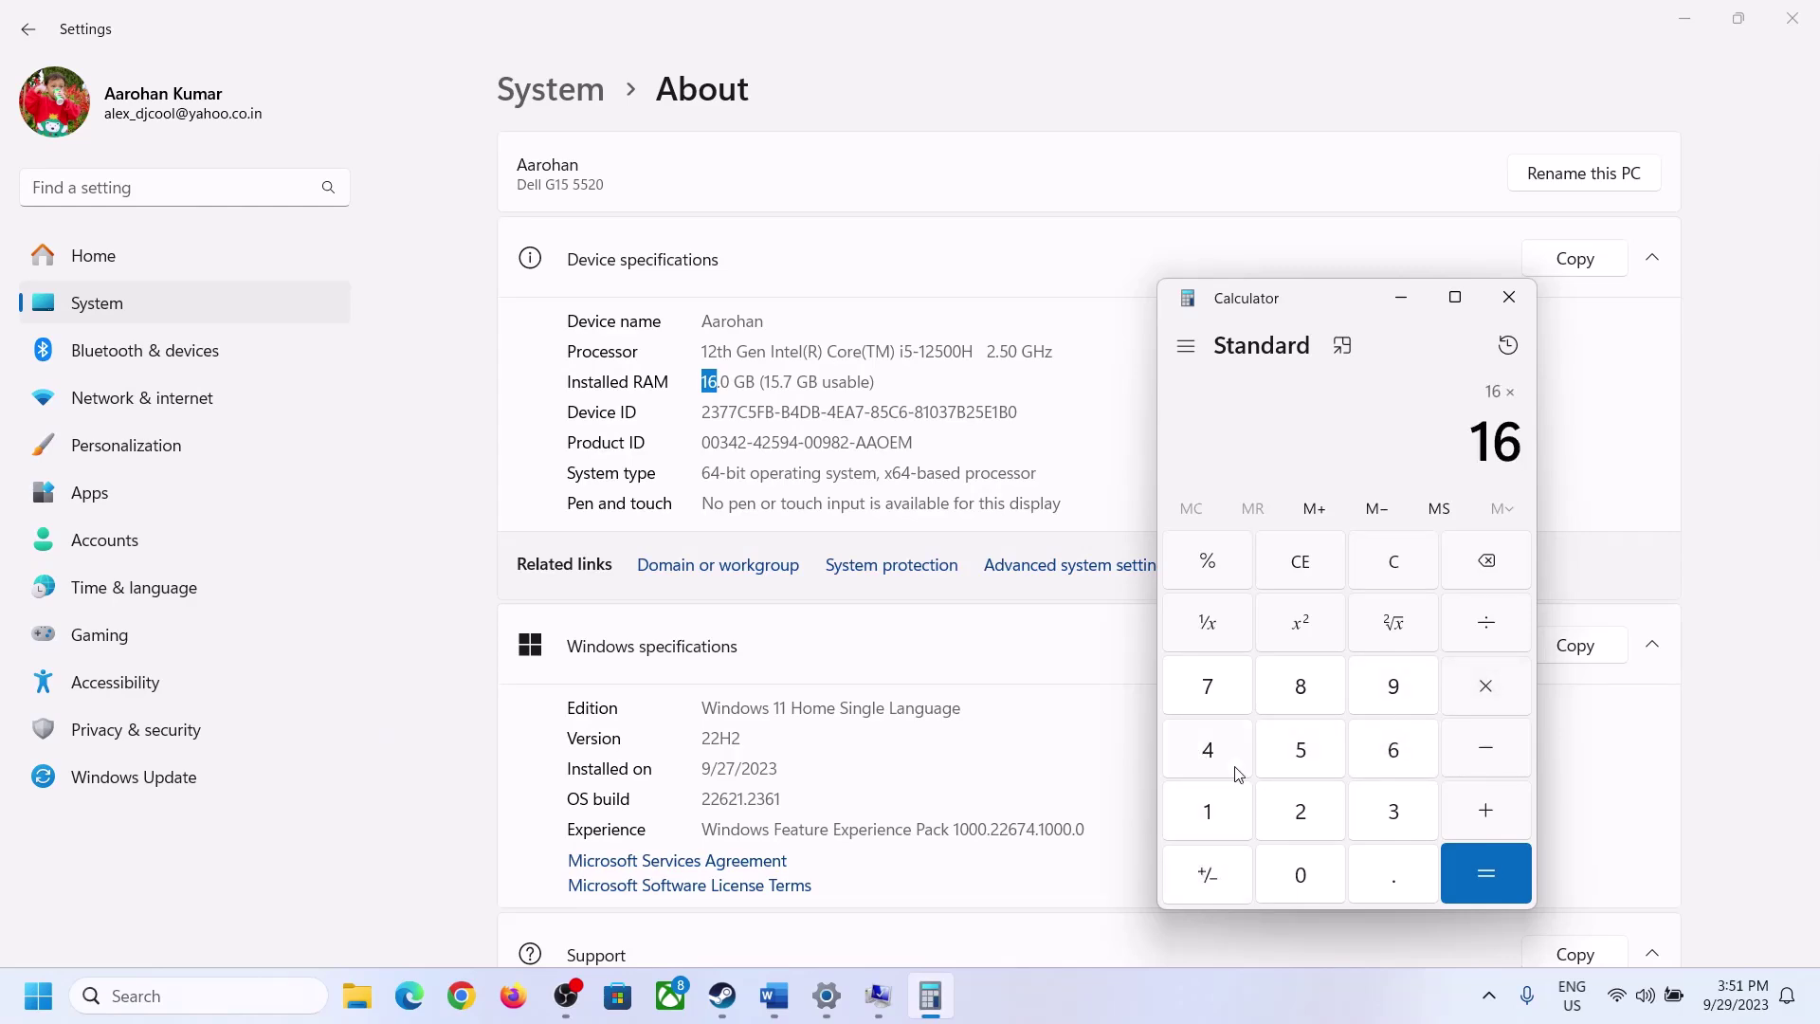
left_click(1218, 801)
left_click(1285, 864)
left_click(1301, 816)
left_click(1211, 755)
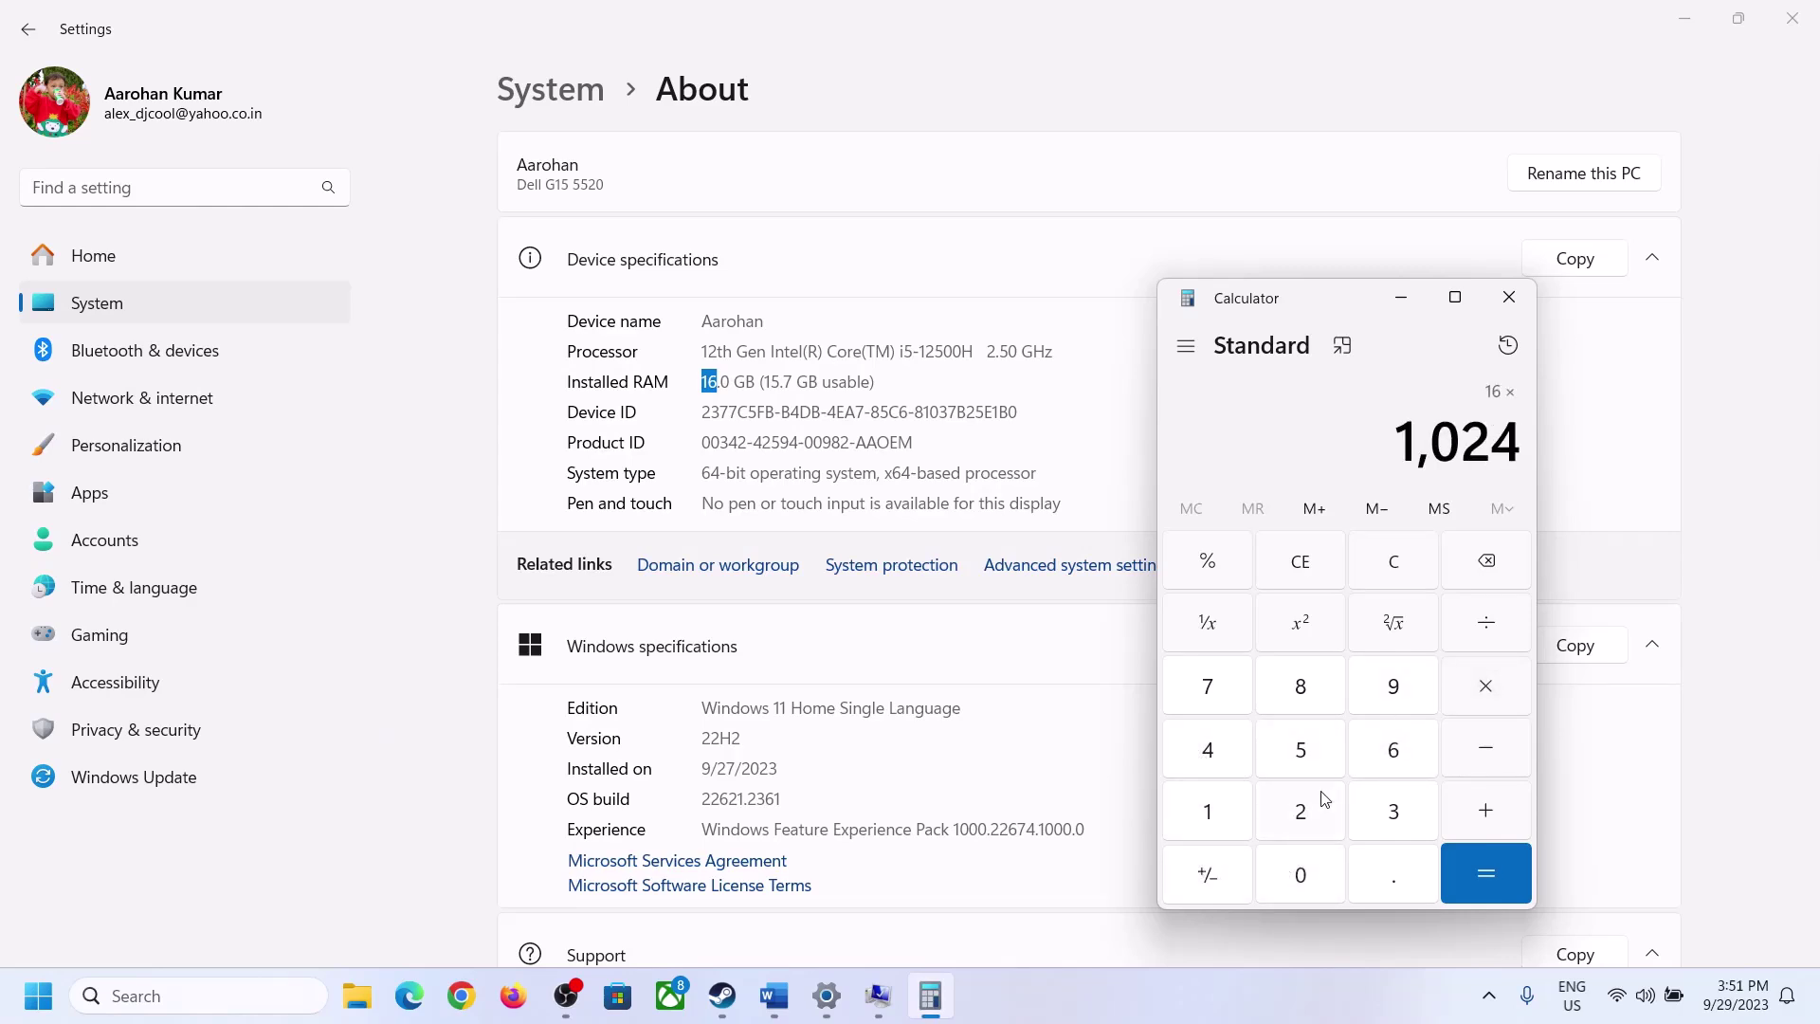
left_click(1469, 886)
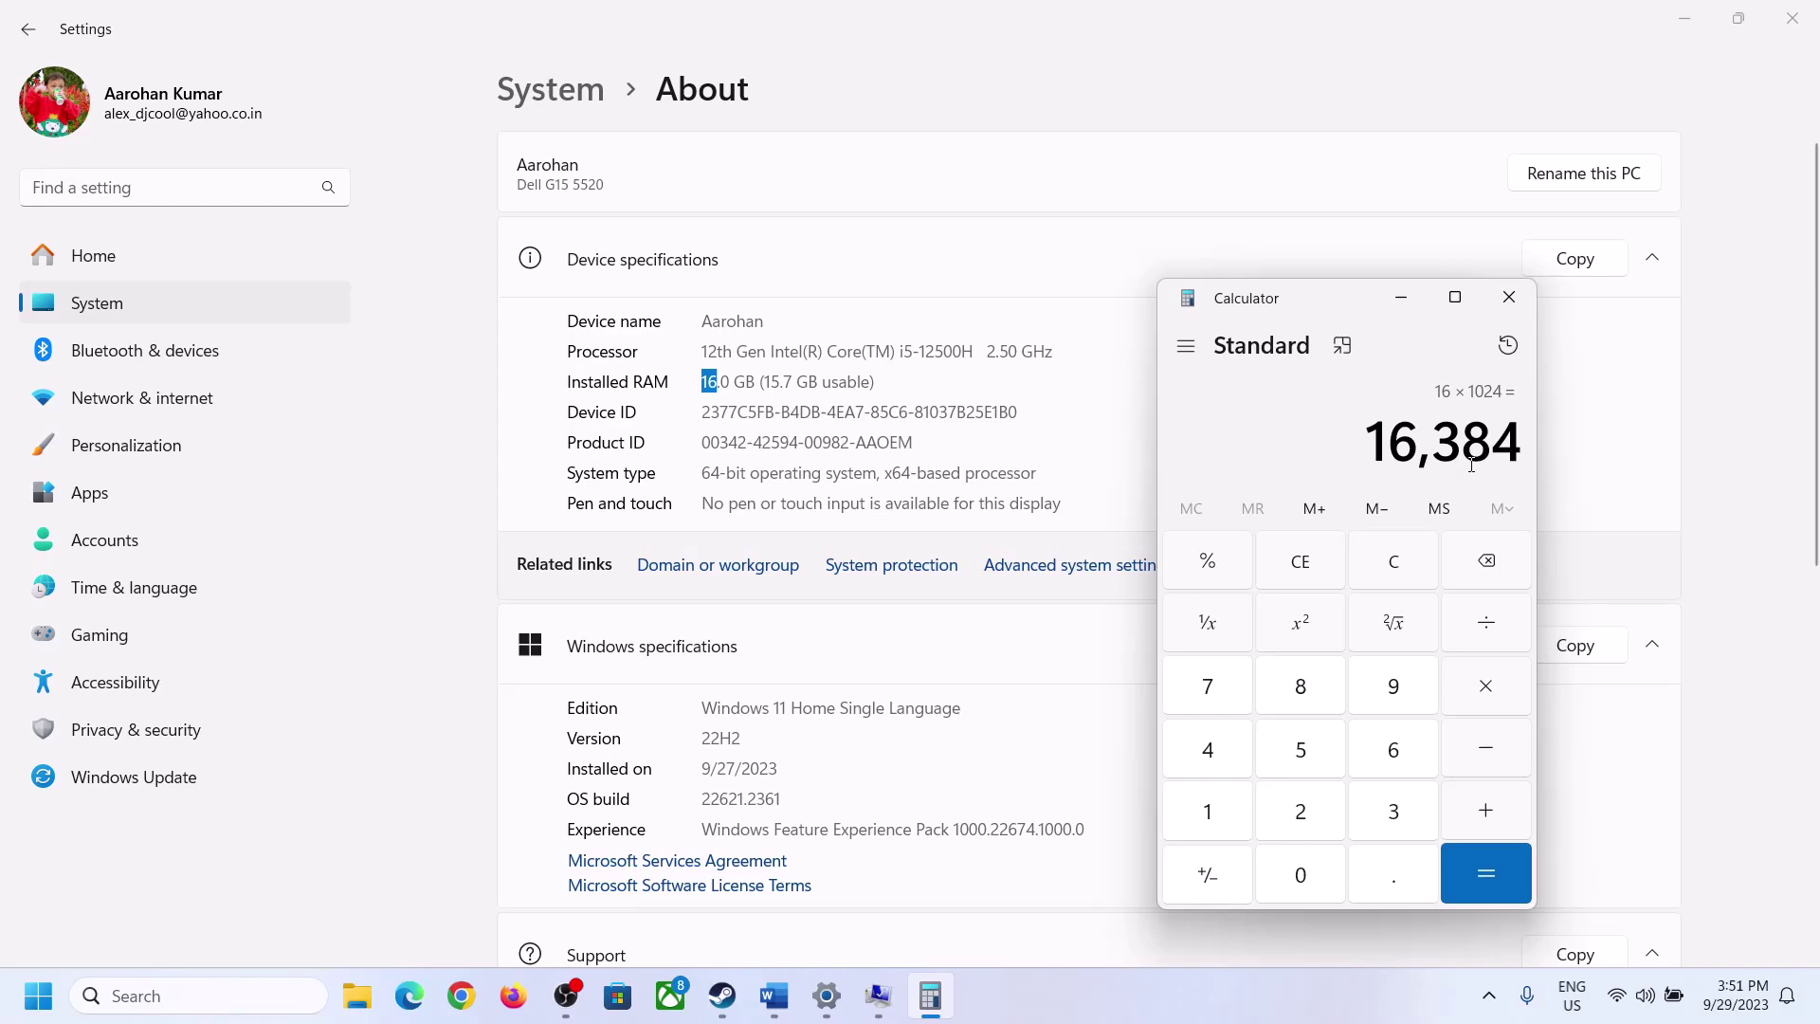
Check the maximum size formula in the Word document and multiply the RAM total in megabytes by 3 in Calculator
left_click(775, 996)
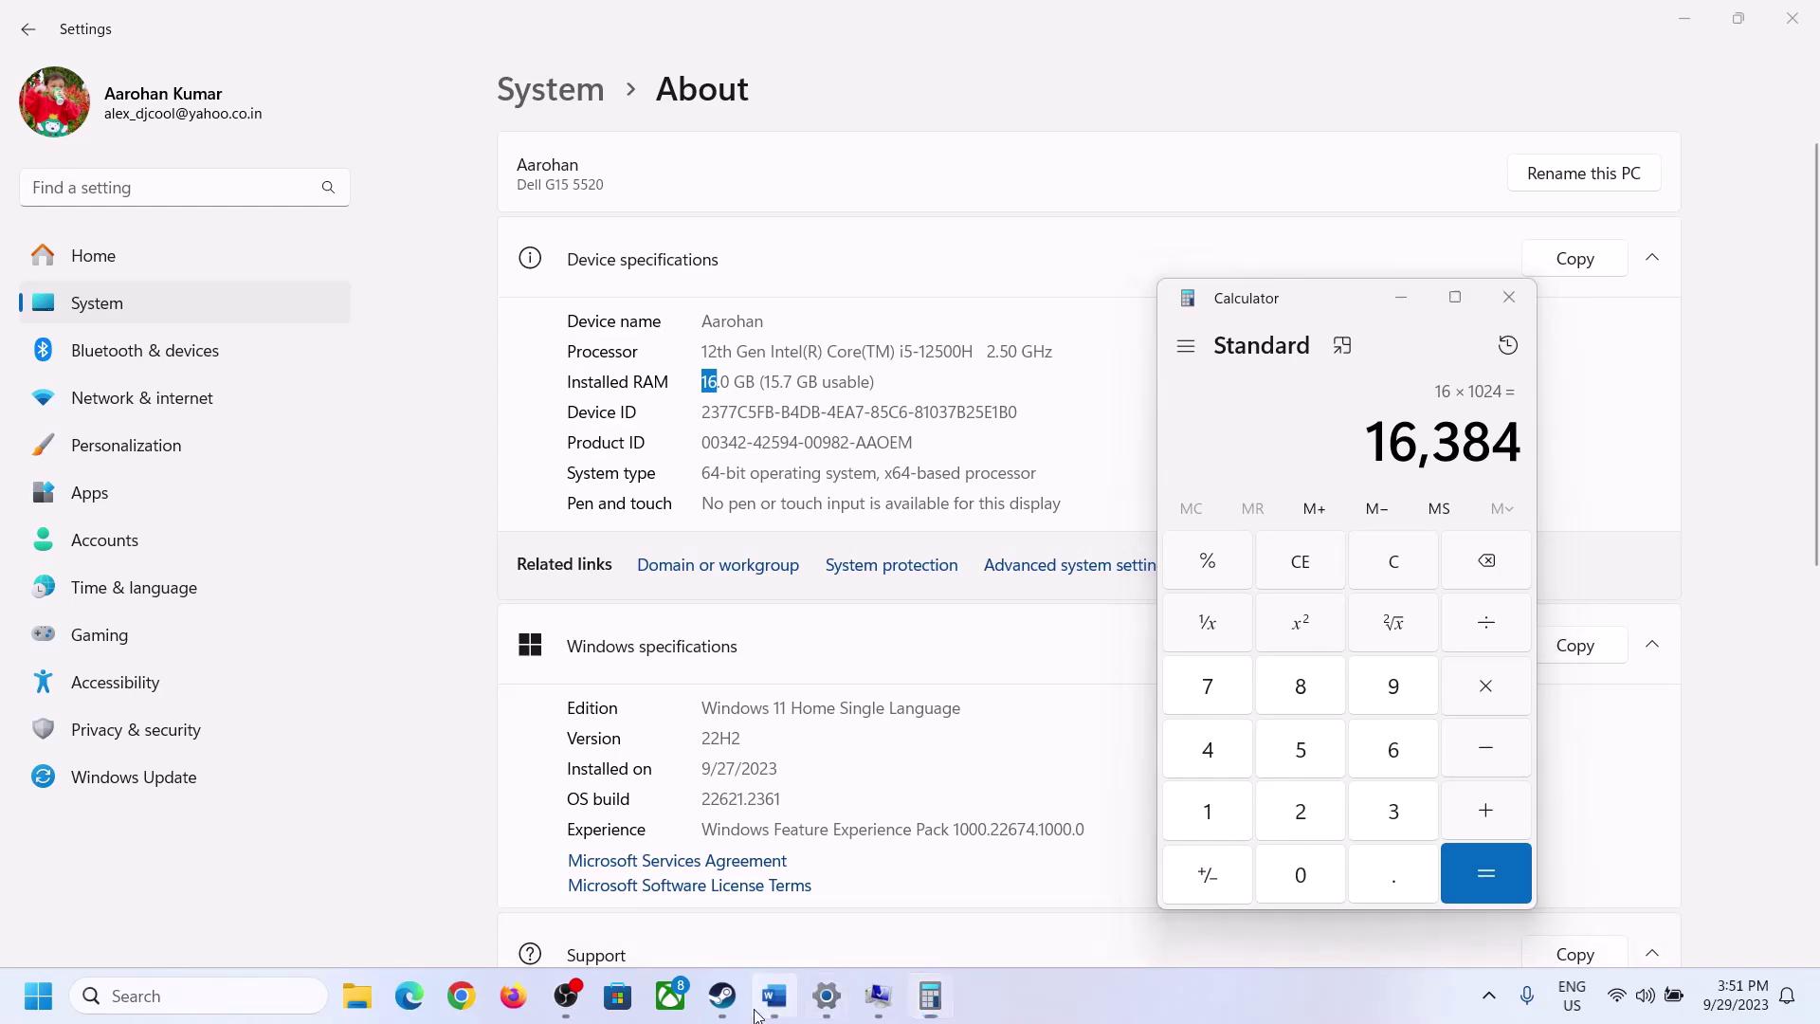
left_click(930, 995)
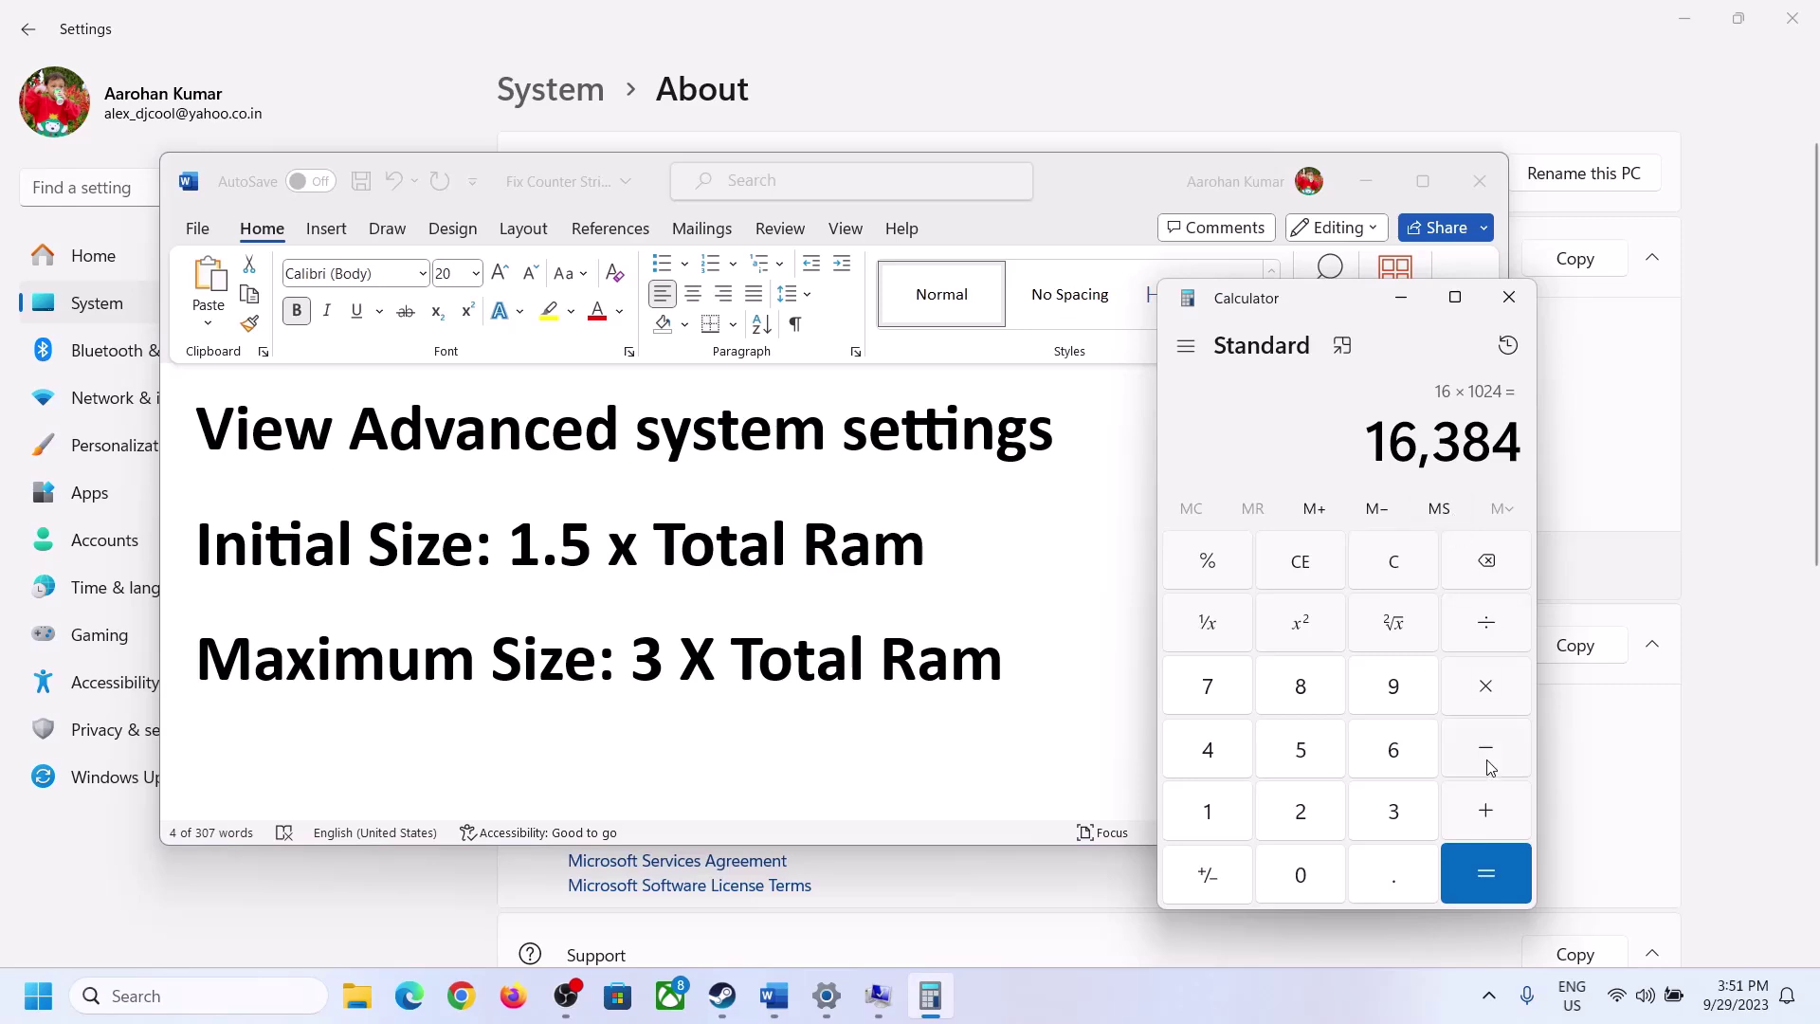
left_click(1485, 687)
left_click(1394, 811)
left_click(1498, 866)
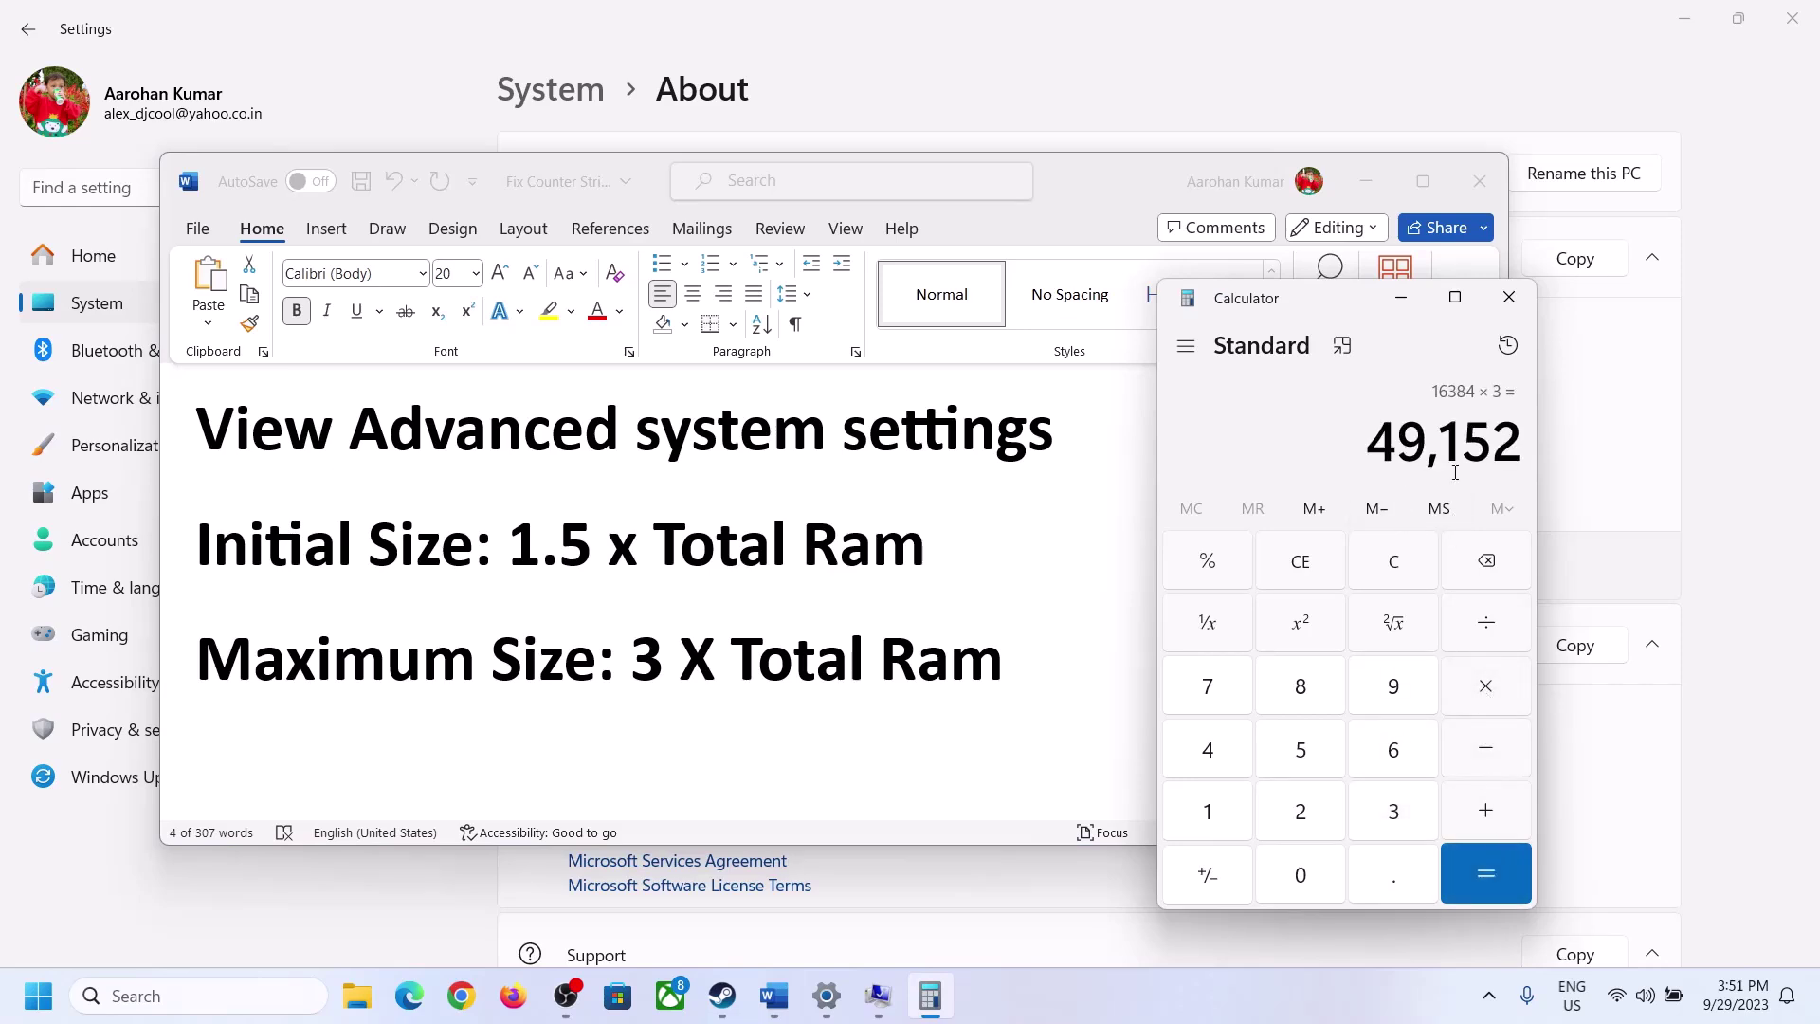
Set the maximum paging file size to 49152 MB, apply the custom range to drive C: and confirm the Virtual Memory settings
left_click(878, 996)
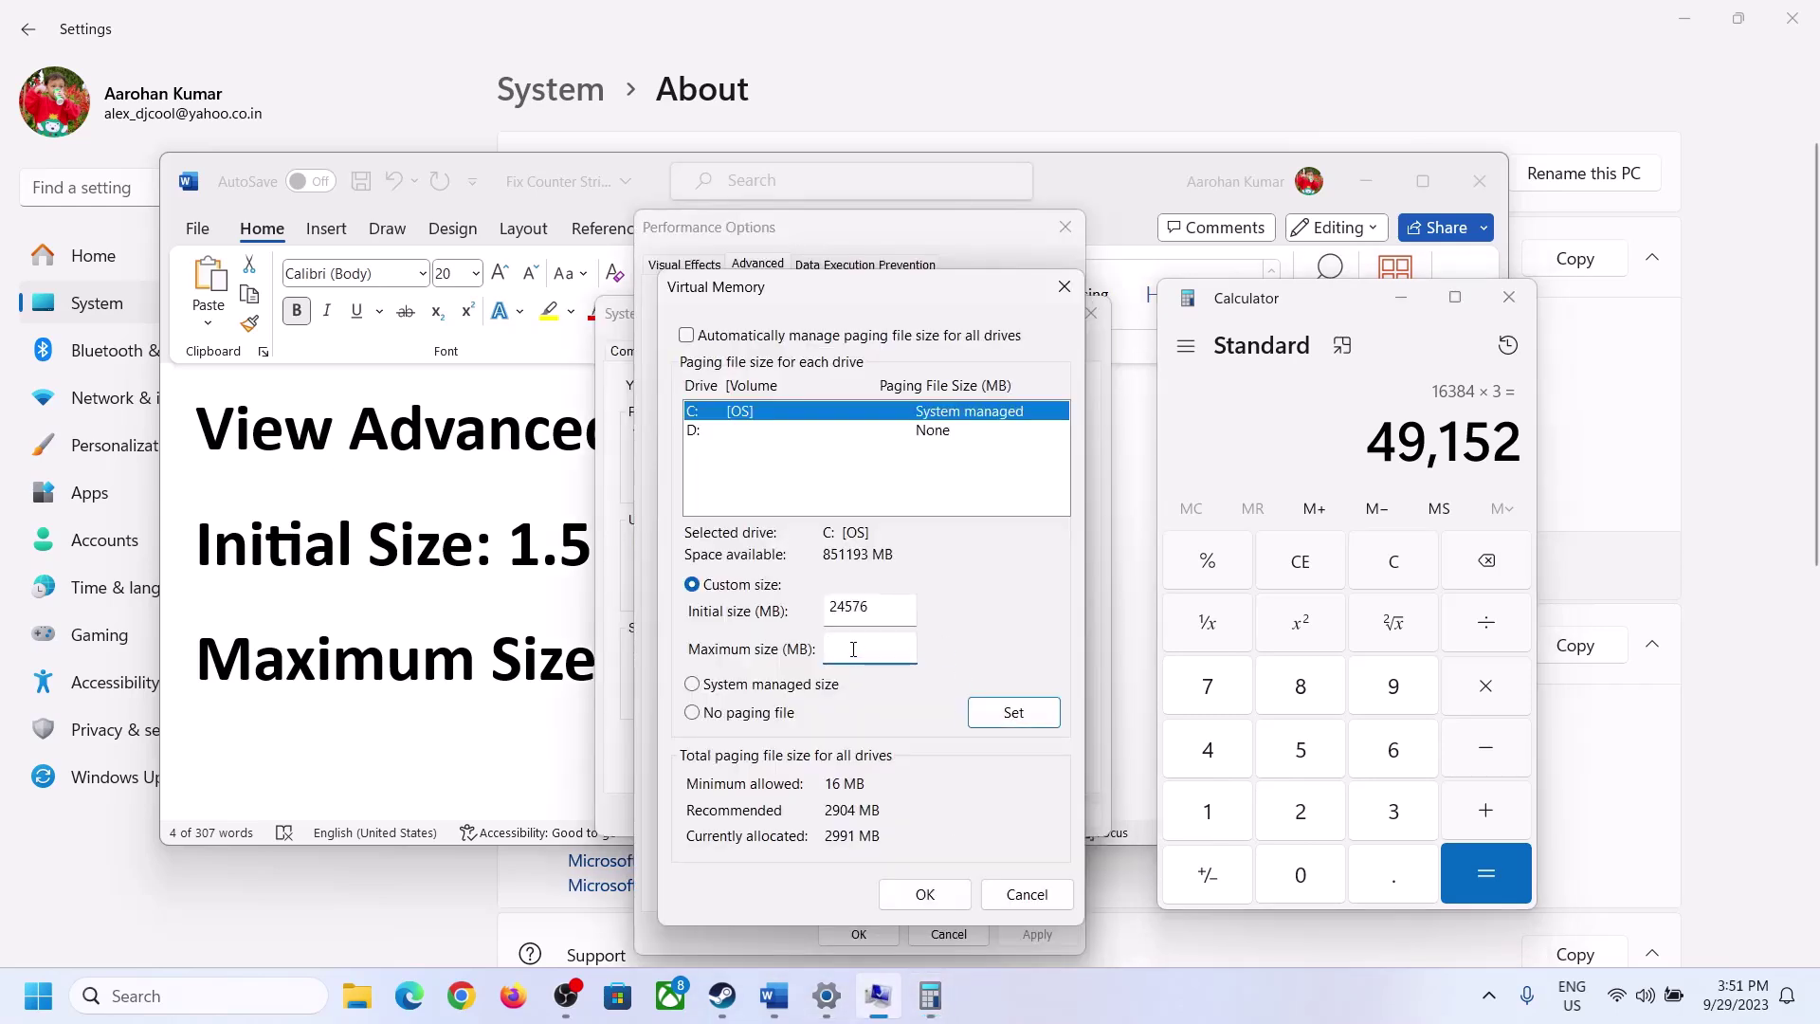
type("49152")
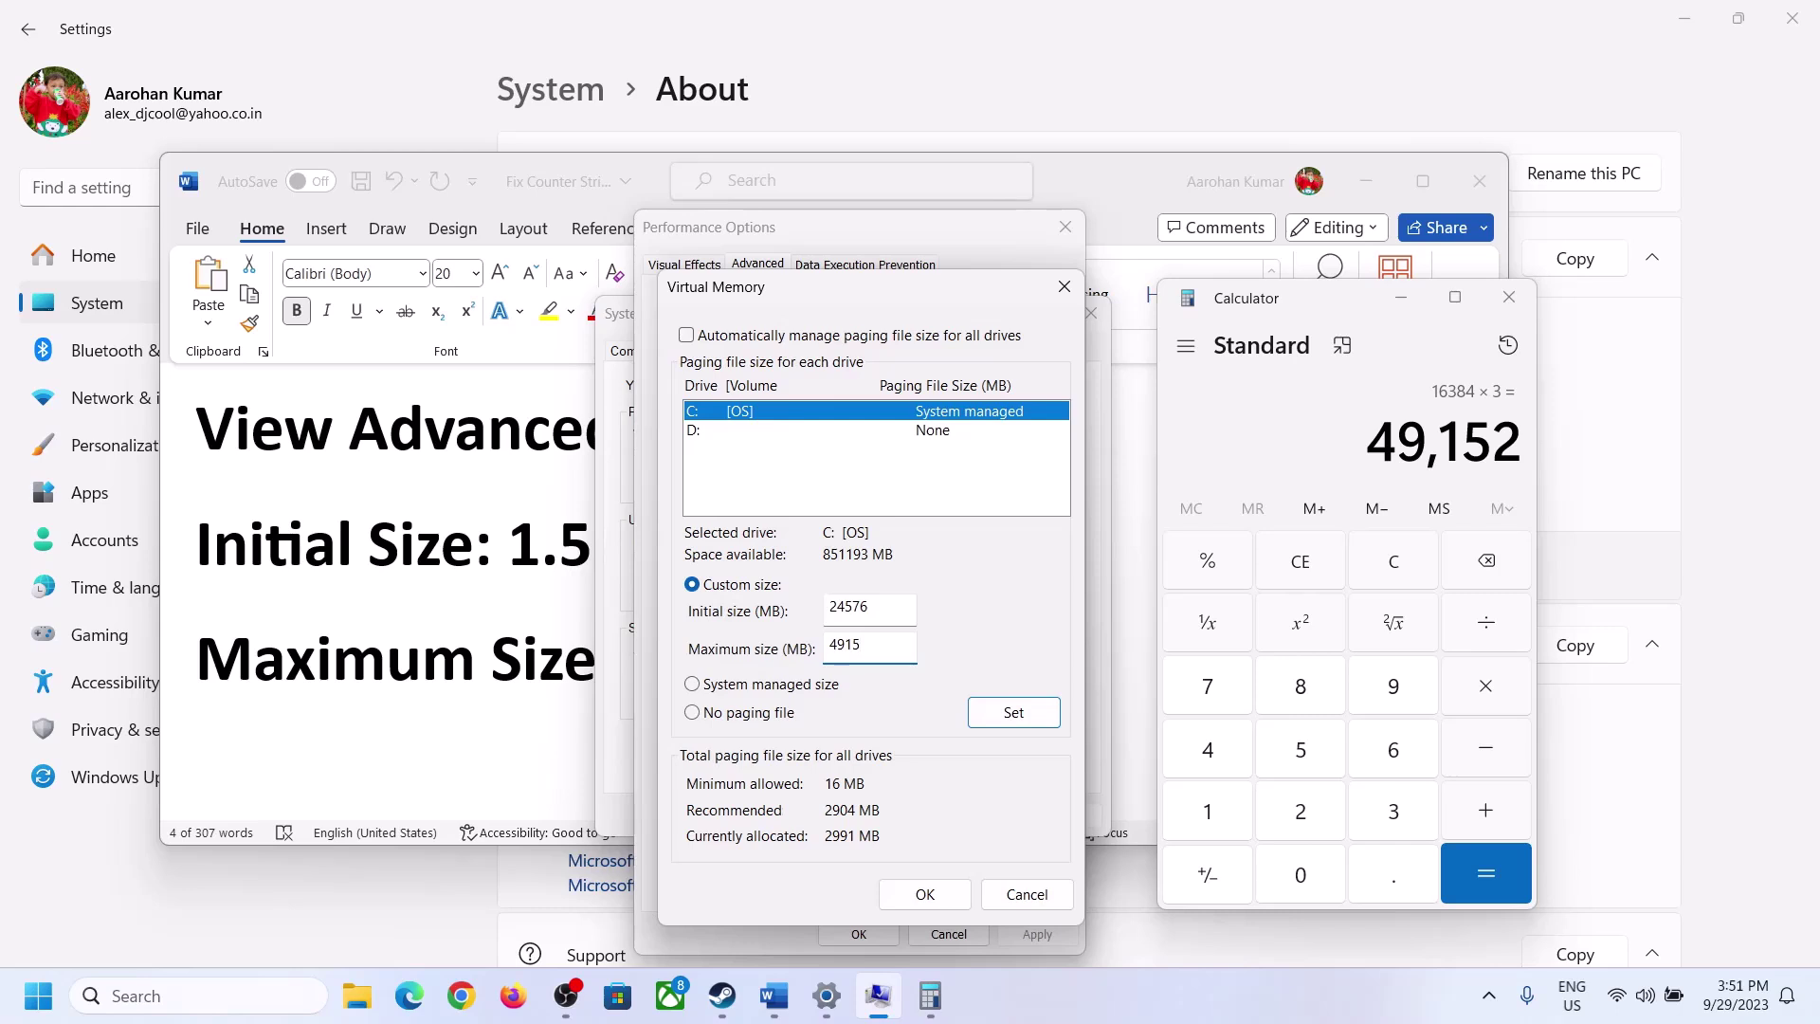
left_click(1014, 718)
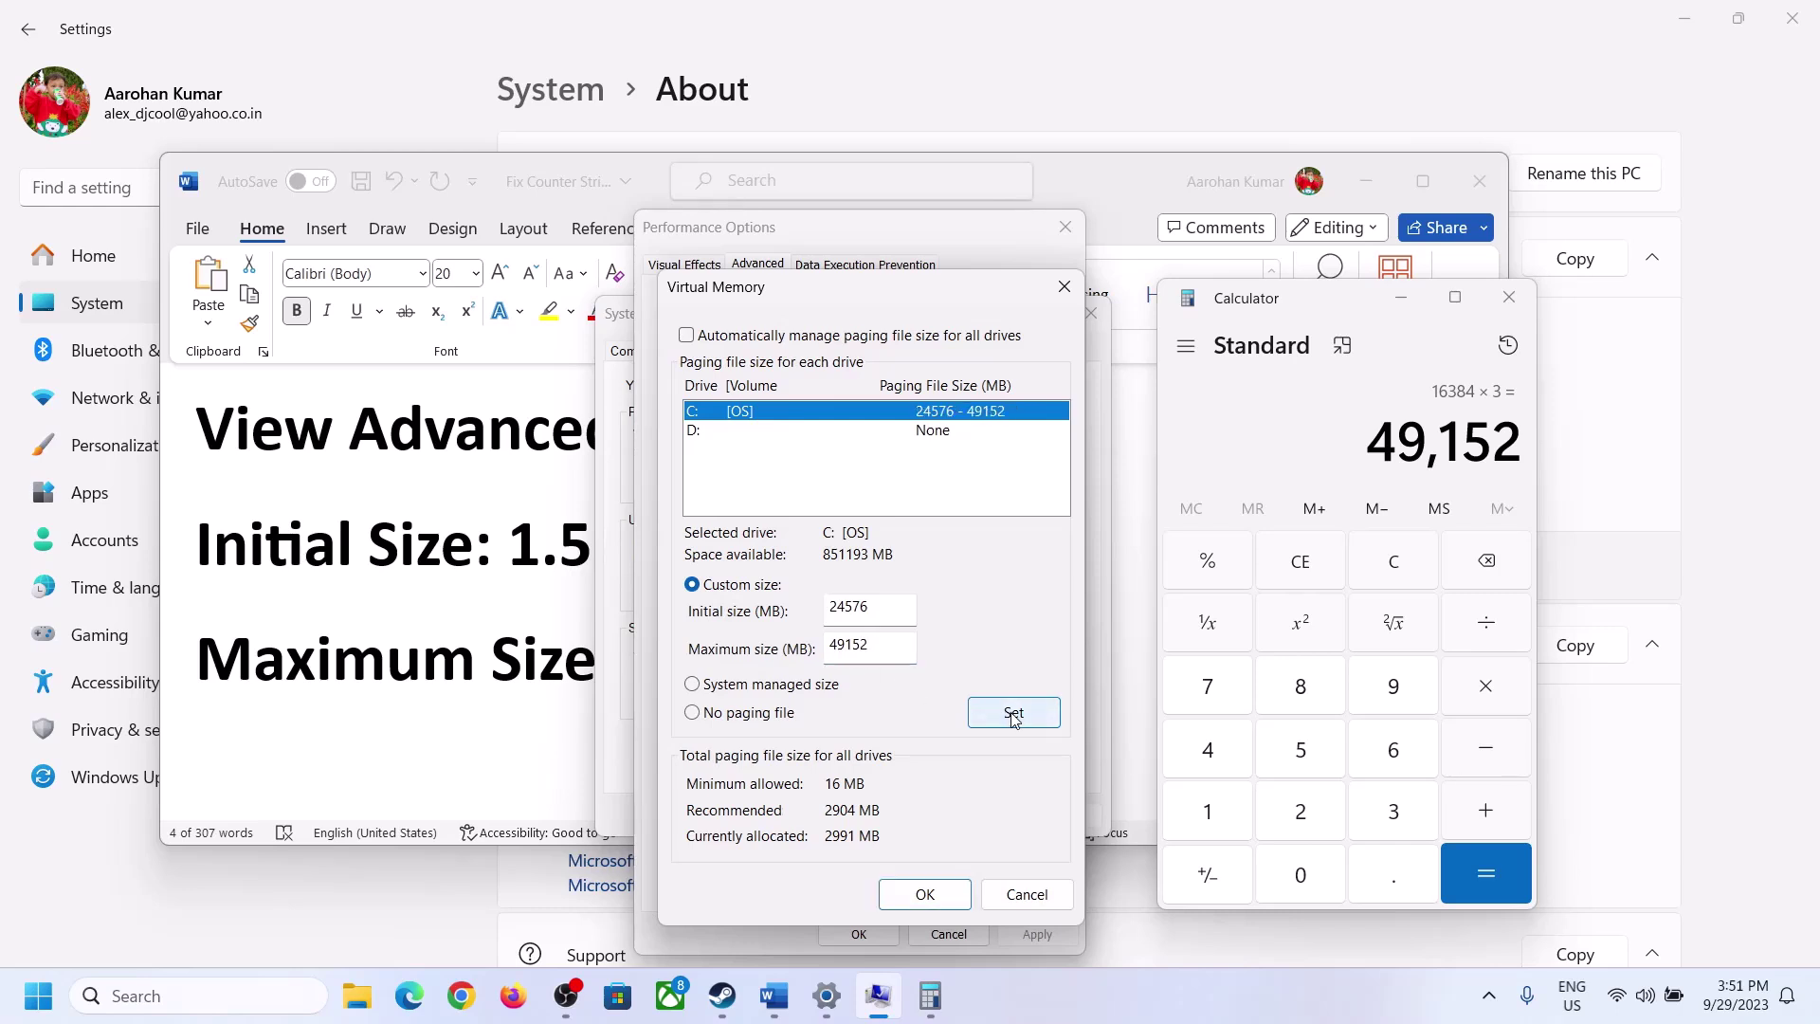
left_click(930, 896)
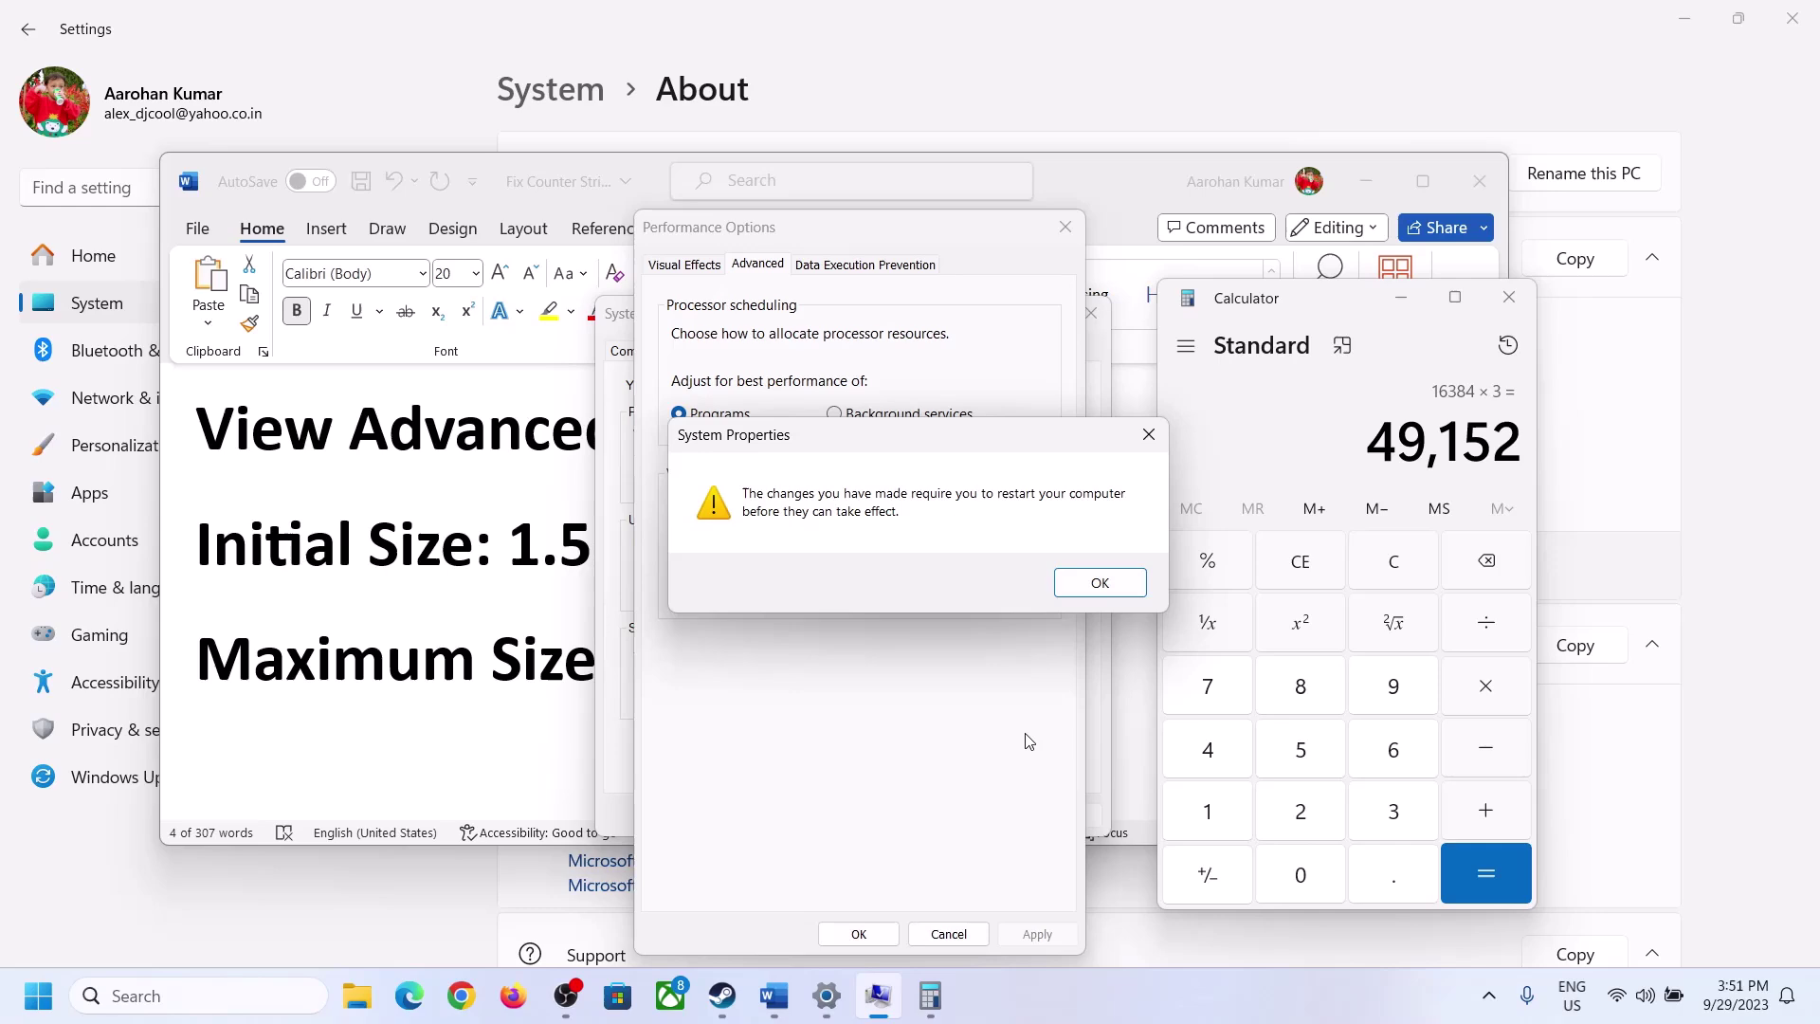
Acknowledge the restart notice, confirm Performance Options and System Properties, and dismiss the restart prompt
left_click(1125, 582)
left_click(859, 934)
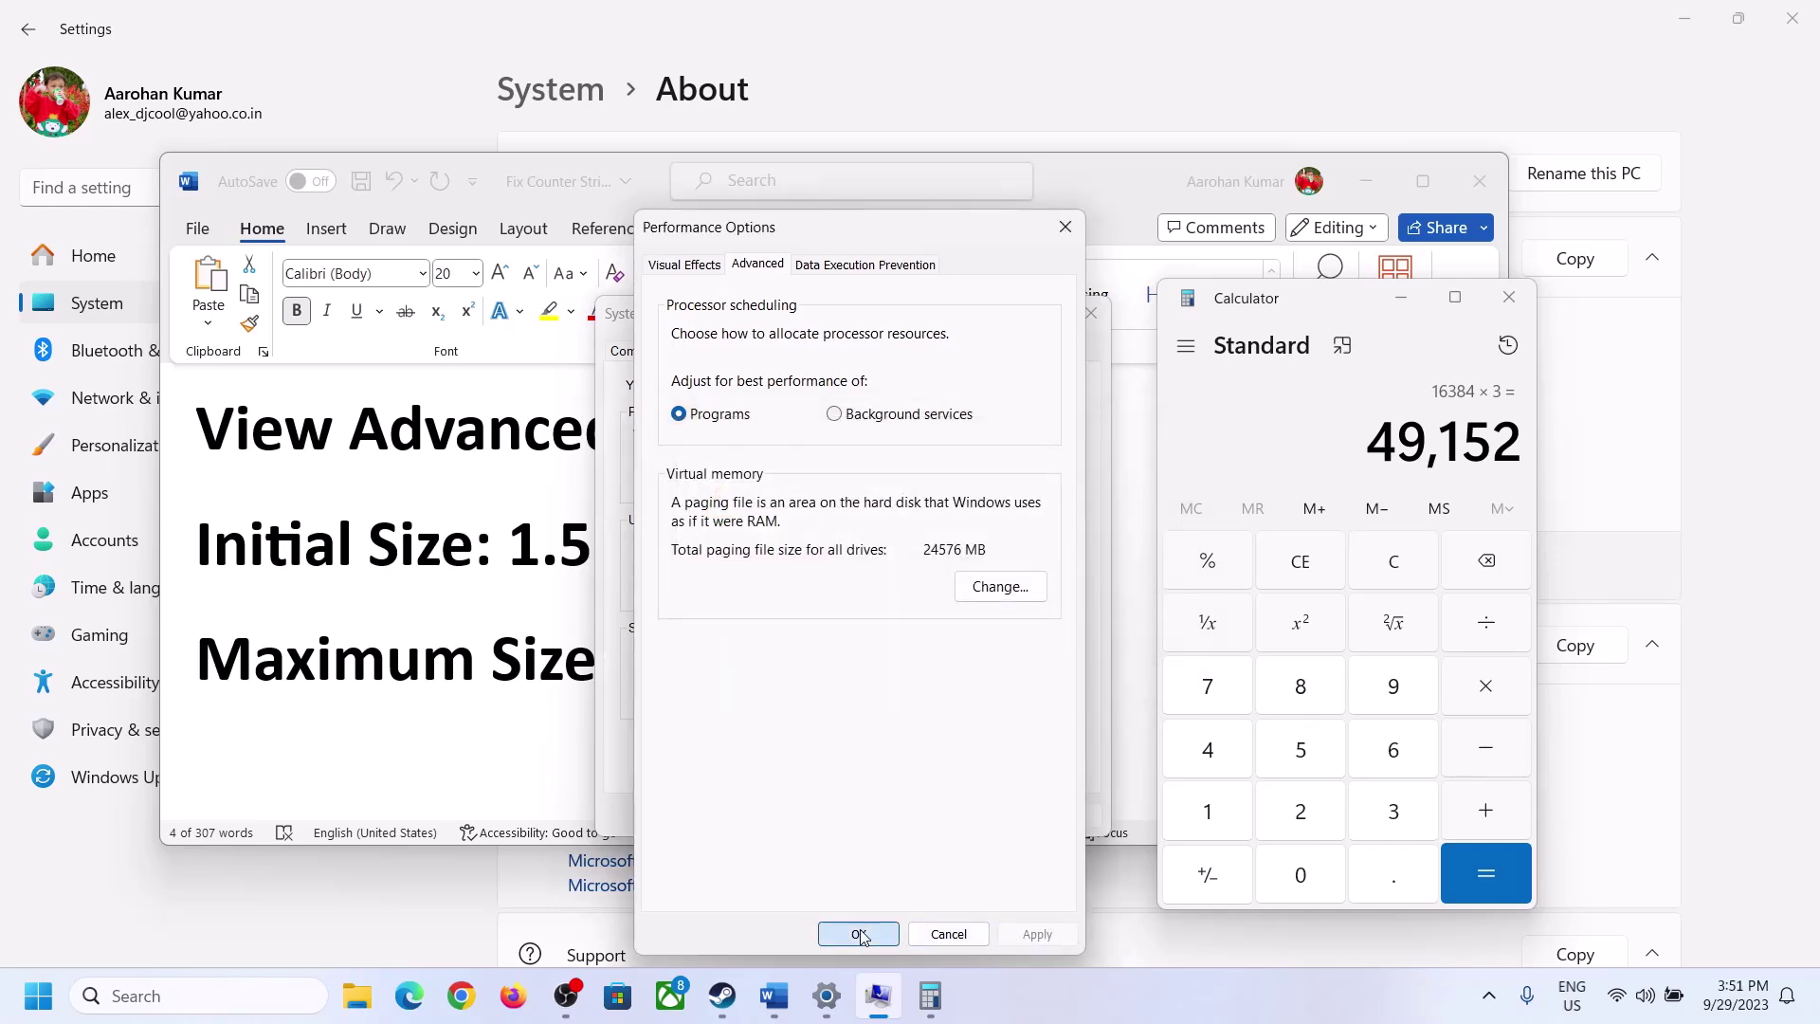
left_click(858, 815)
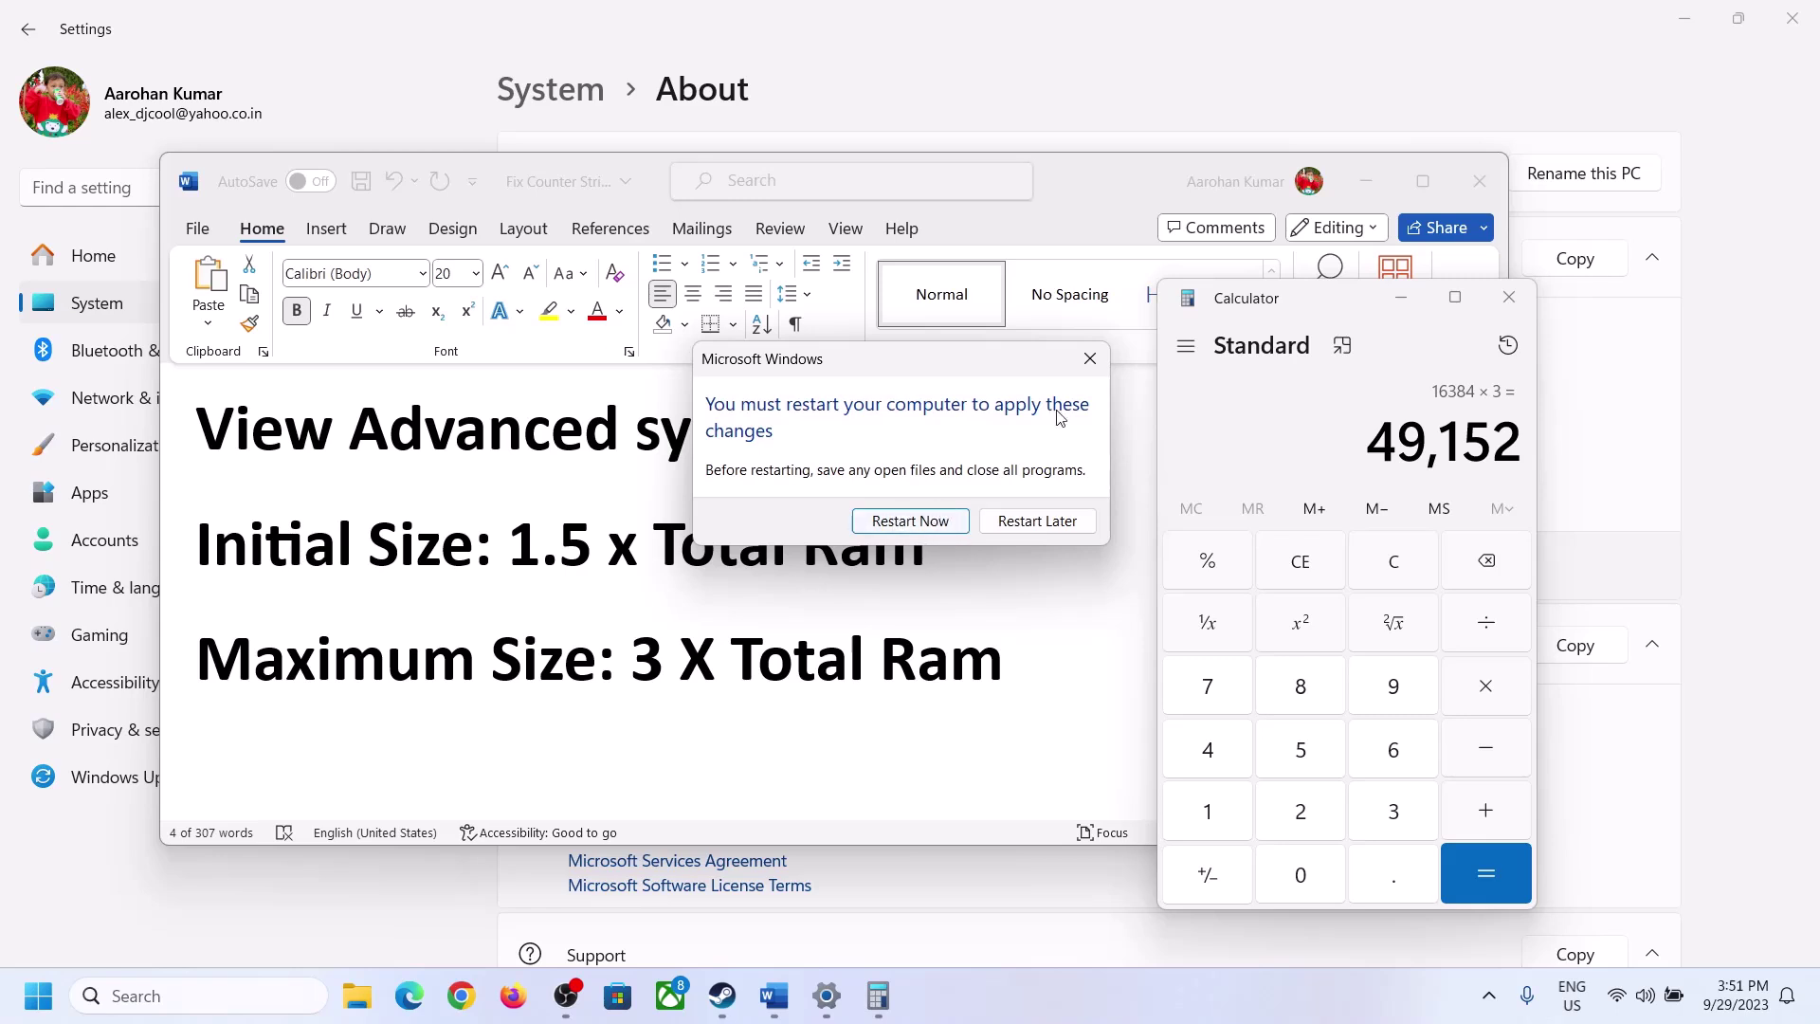
left_click(1089, 355)
left_click(1158, 1021)
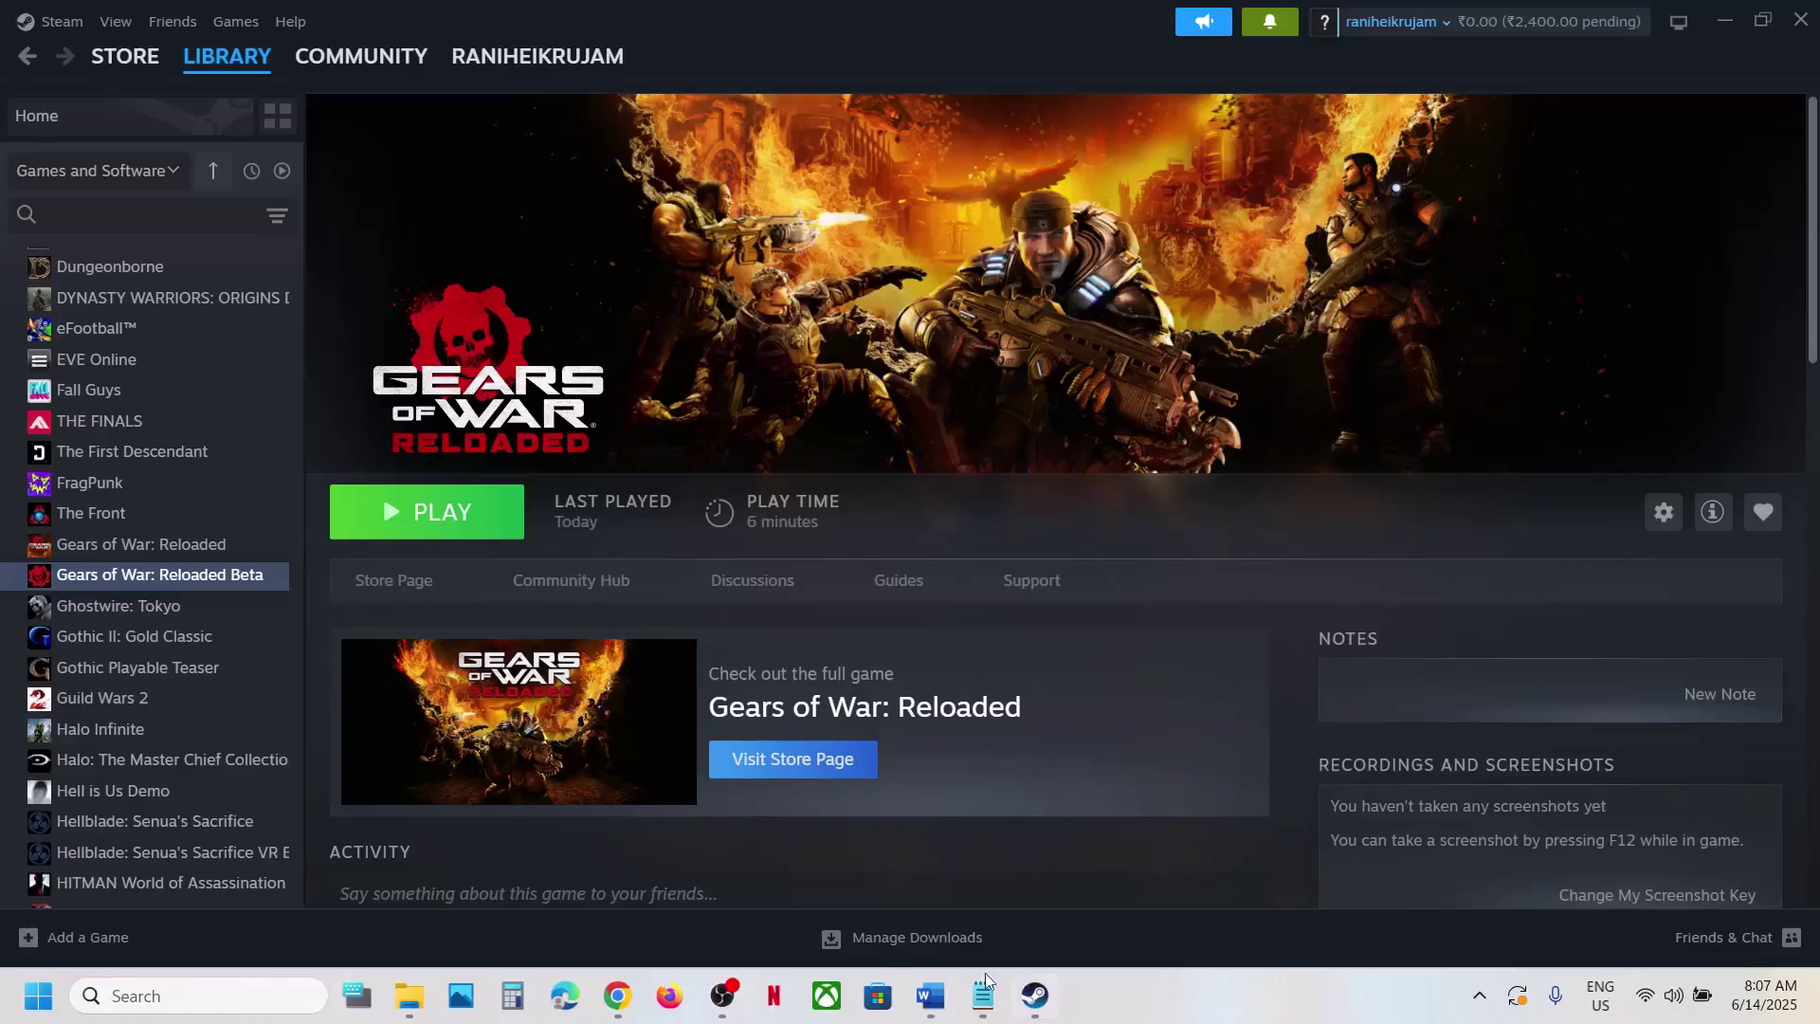
Switch to the Word document and highlight the power saver mode instruction in Step 9
left_click(930, 995)
scroll(664, 771, "down", 1)
left_click_drag(497, 820, 1065, 857)
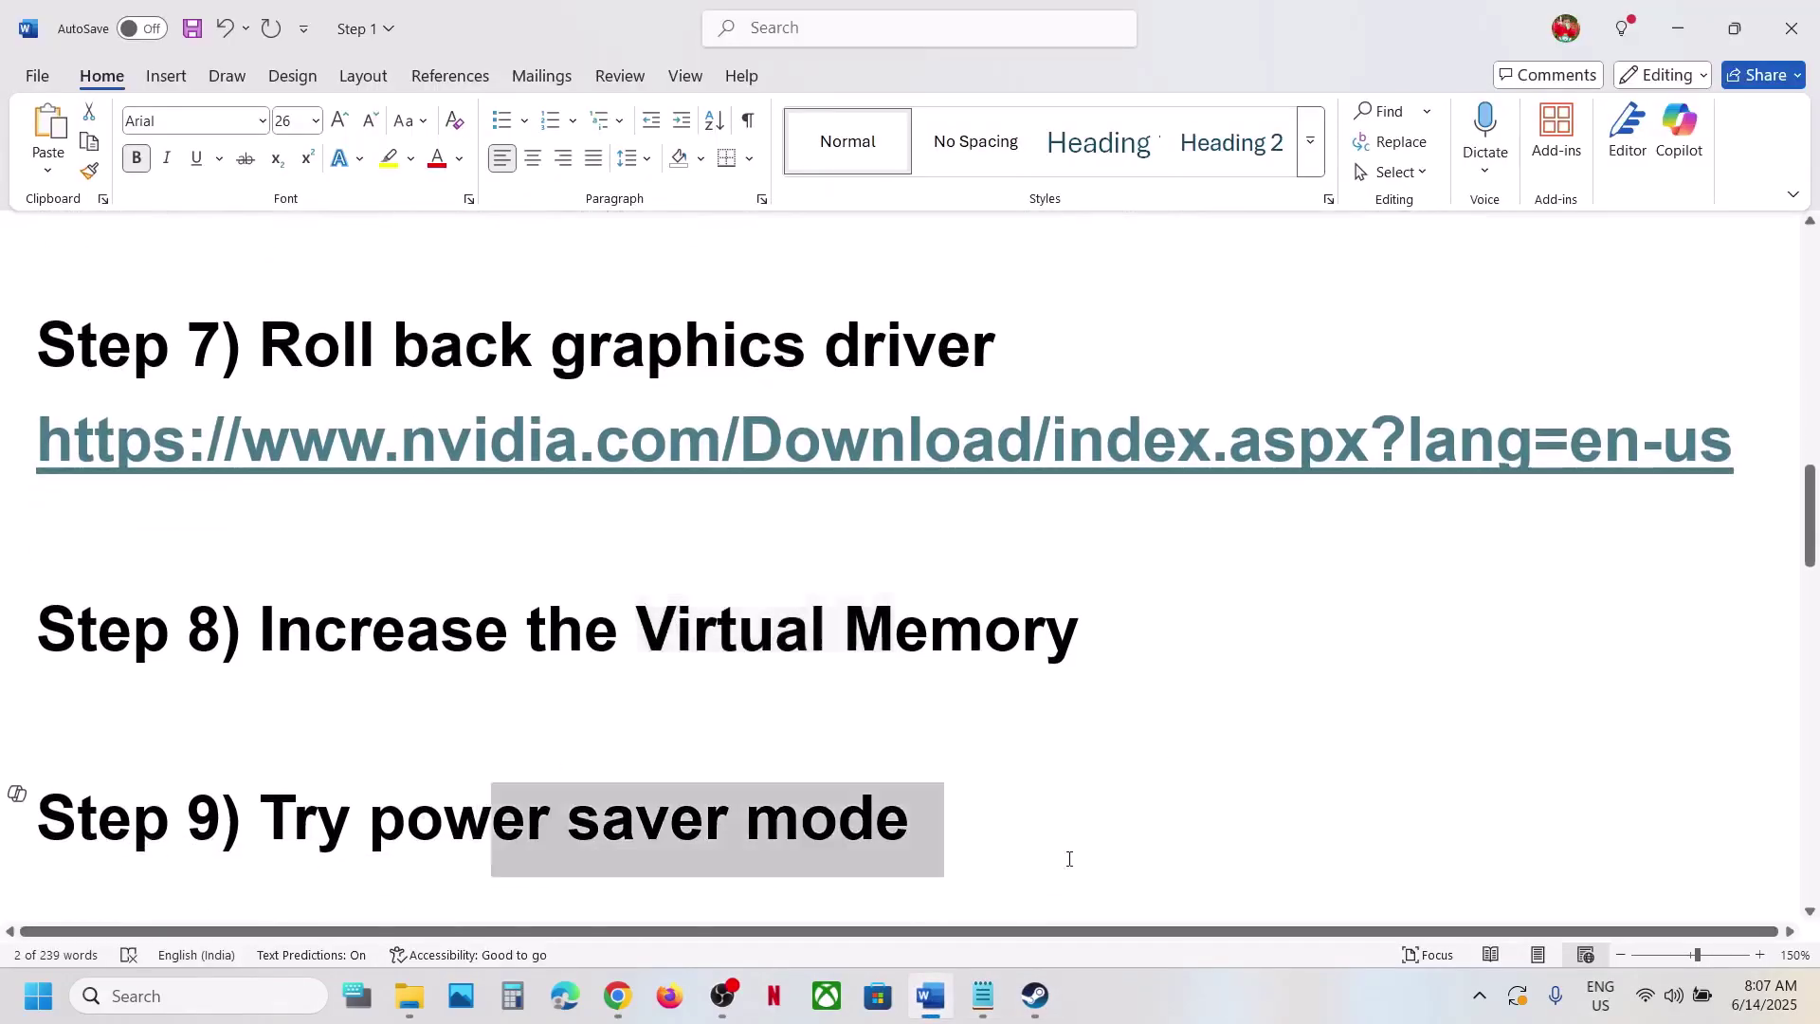
scroll(296, 866, "down", 1)
Examine the available power plans under Hardware and Sound Power Options in Control Panel and close the window
left_click(216, 1005)
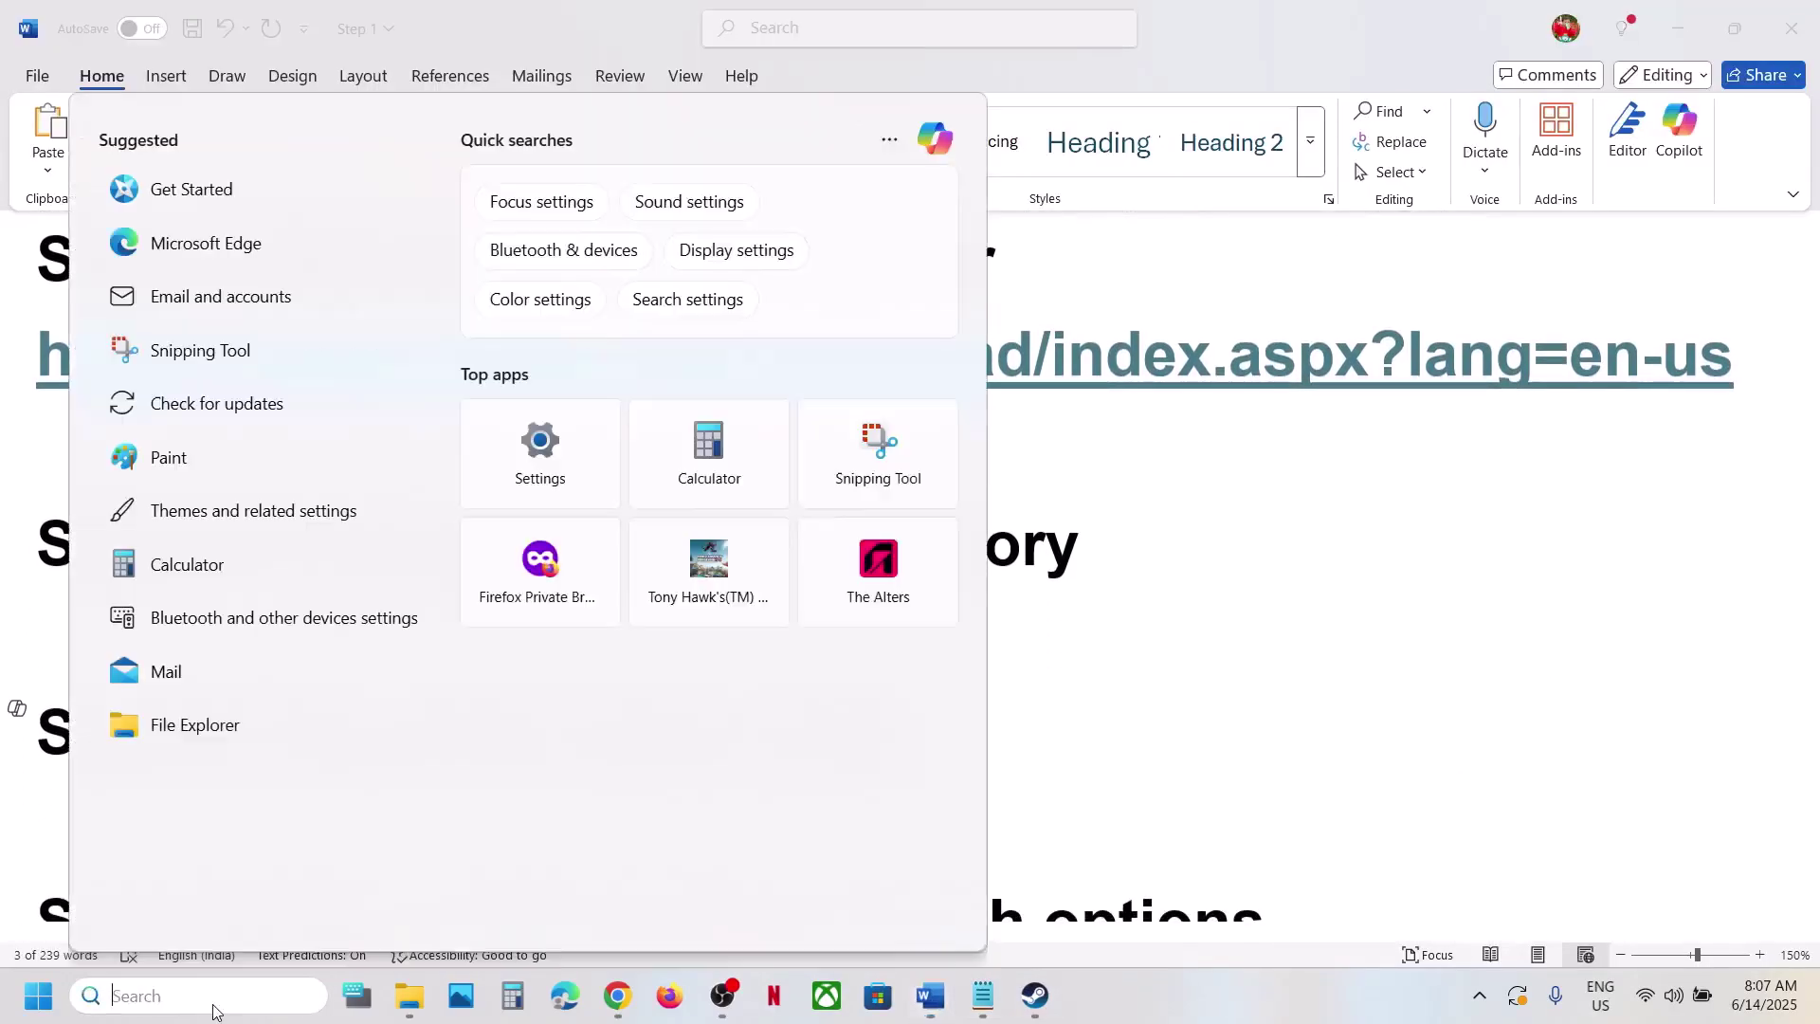
type("control")
key("Return")
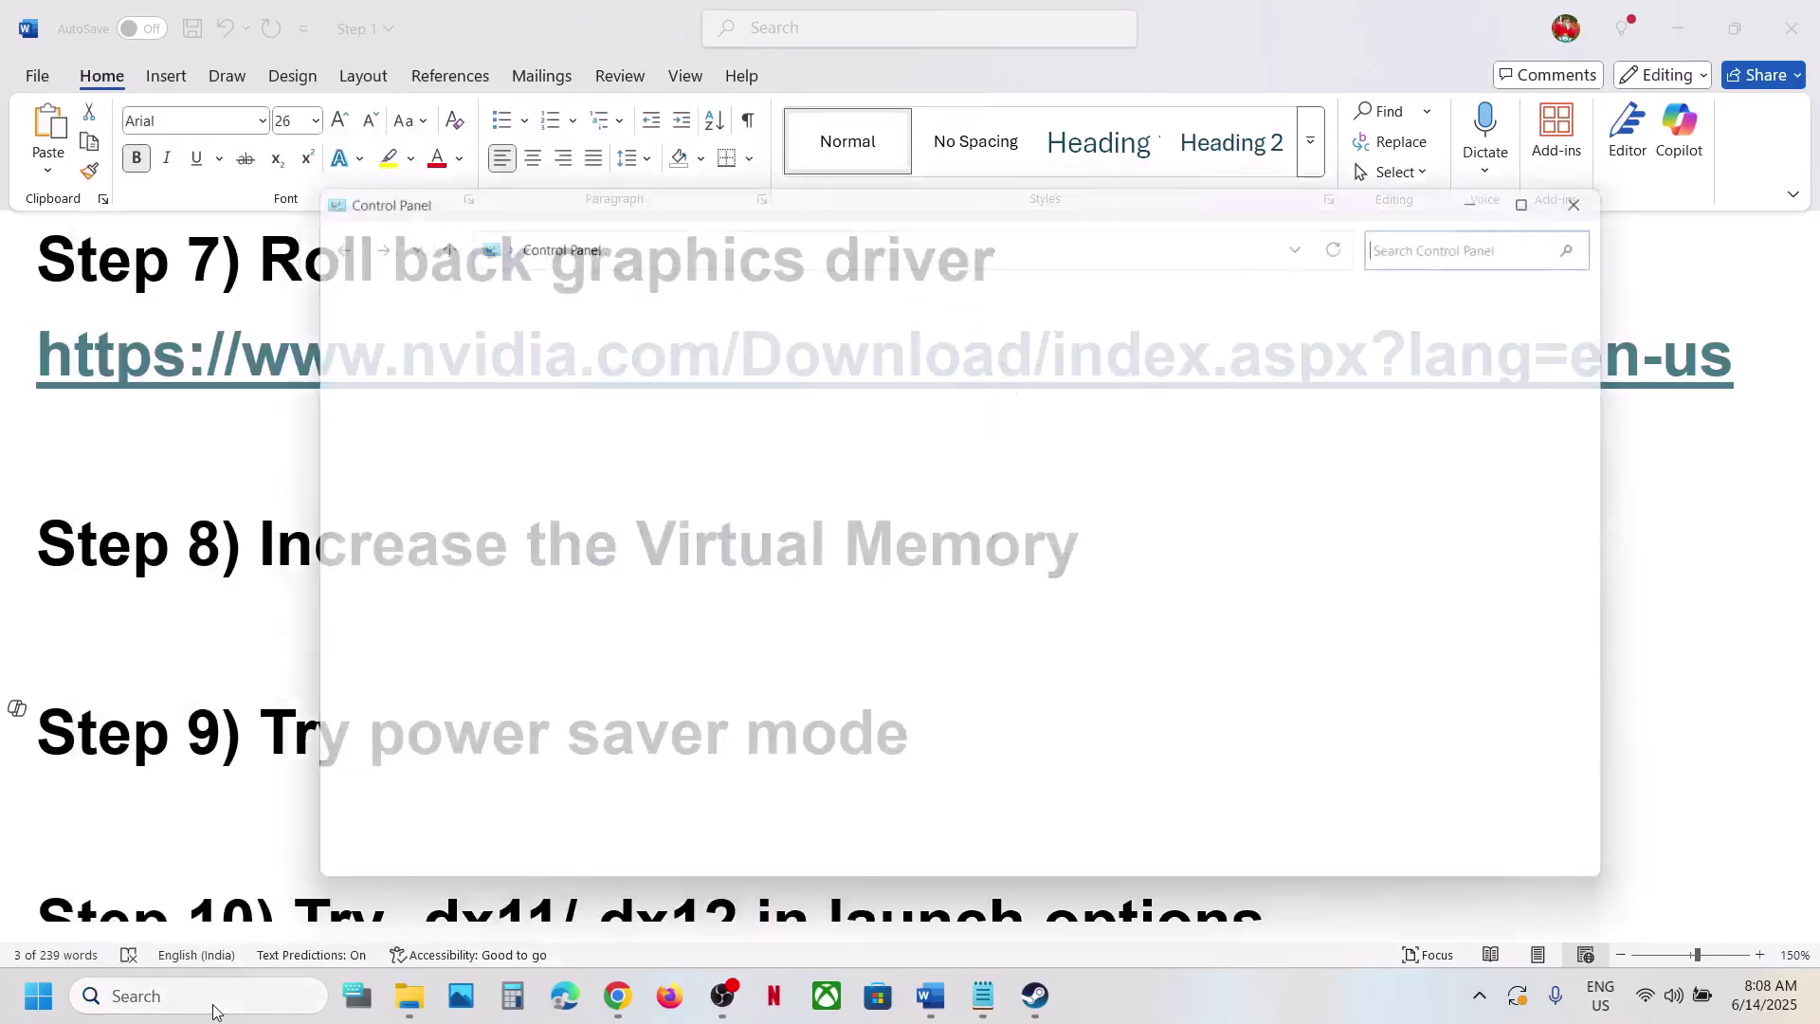
left_click(730, 529)
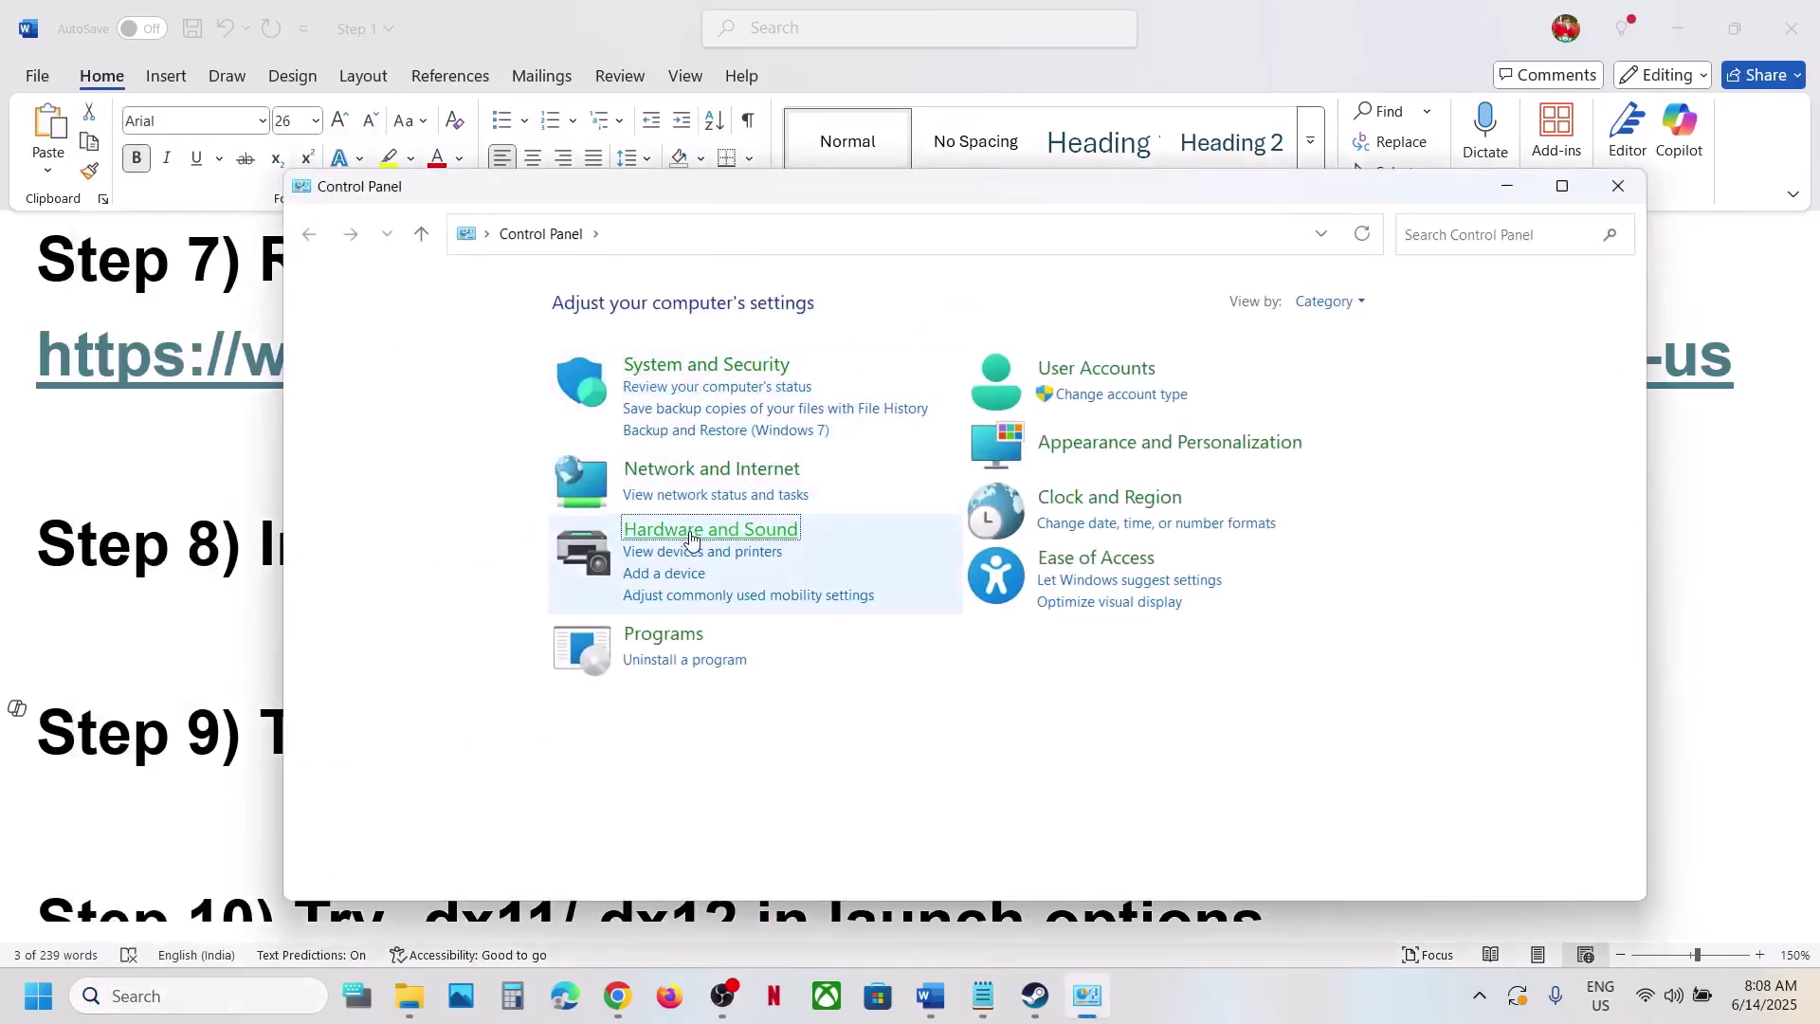
left_click(656, 496)
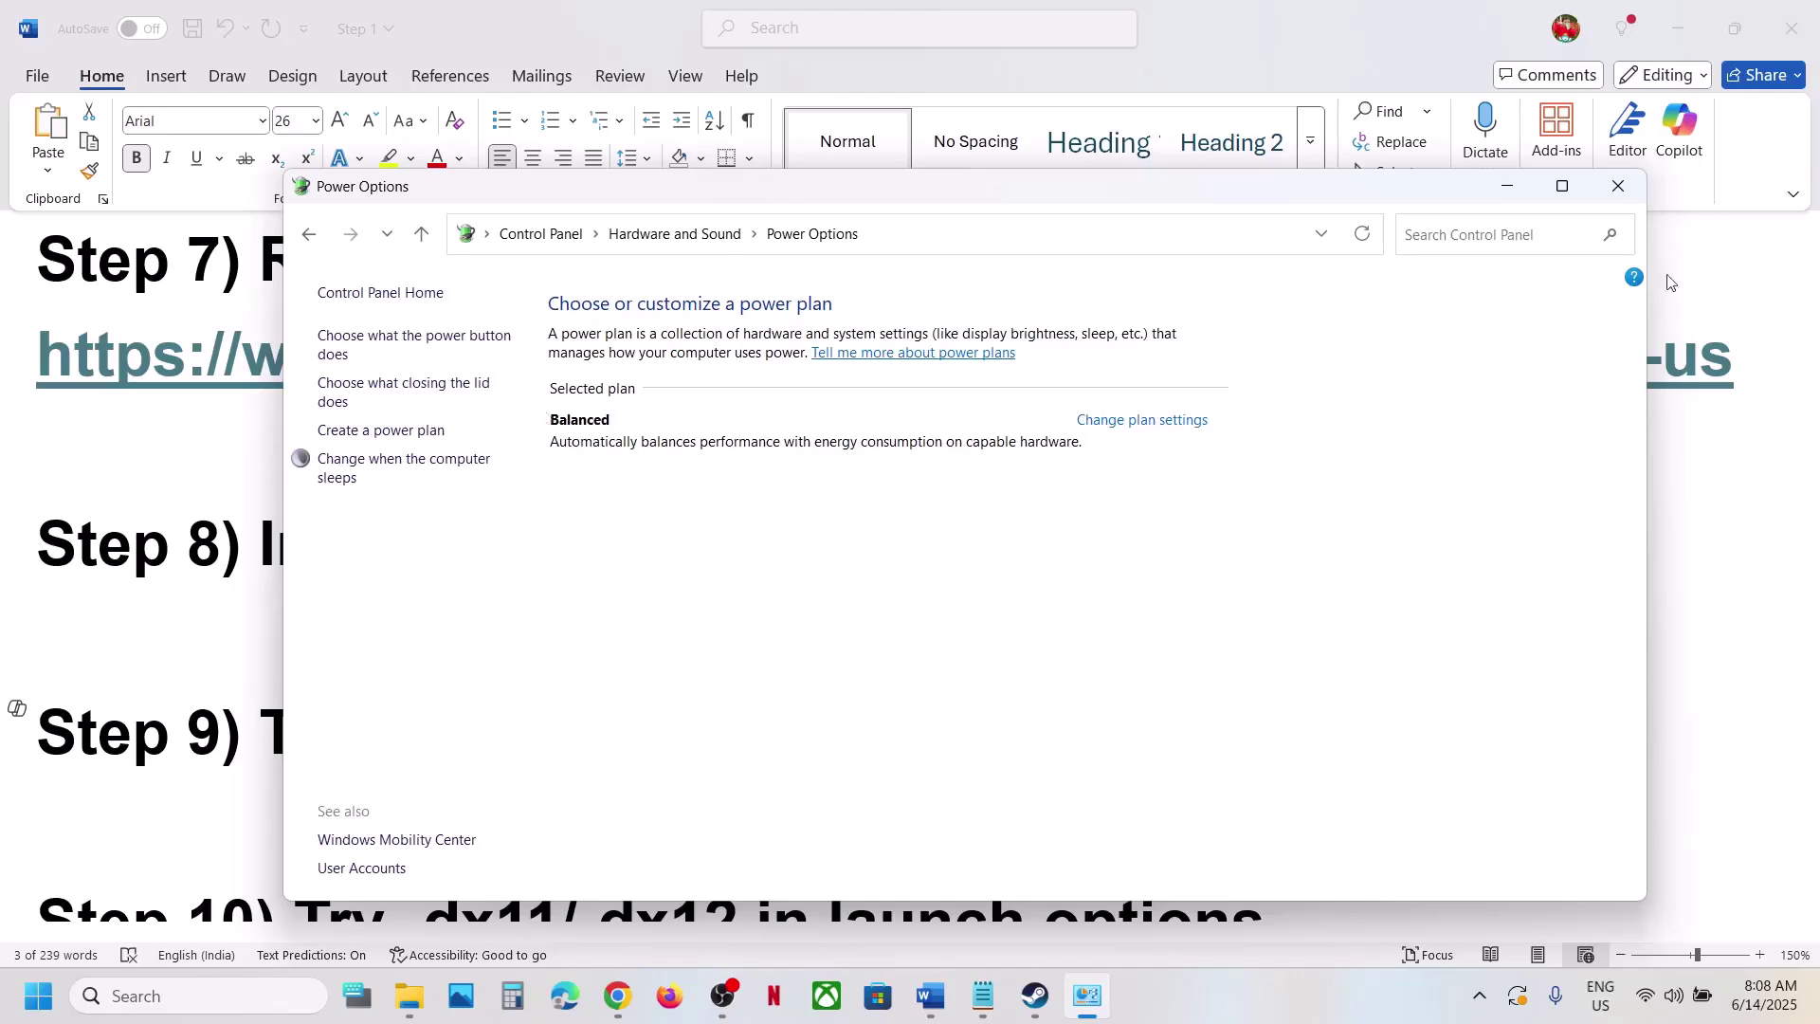
left_click(1619, 185)
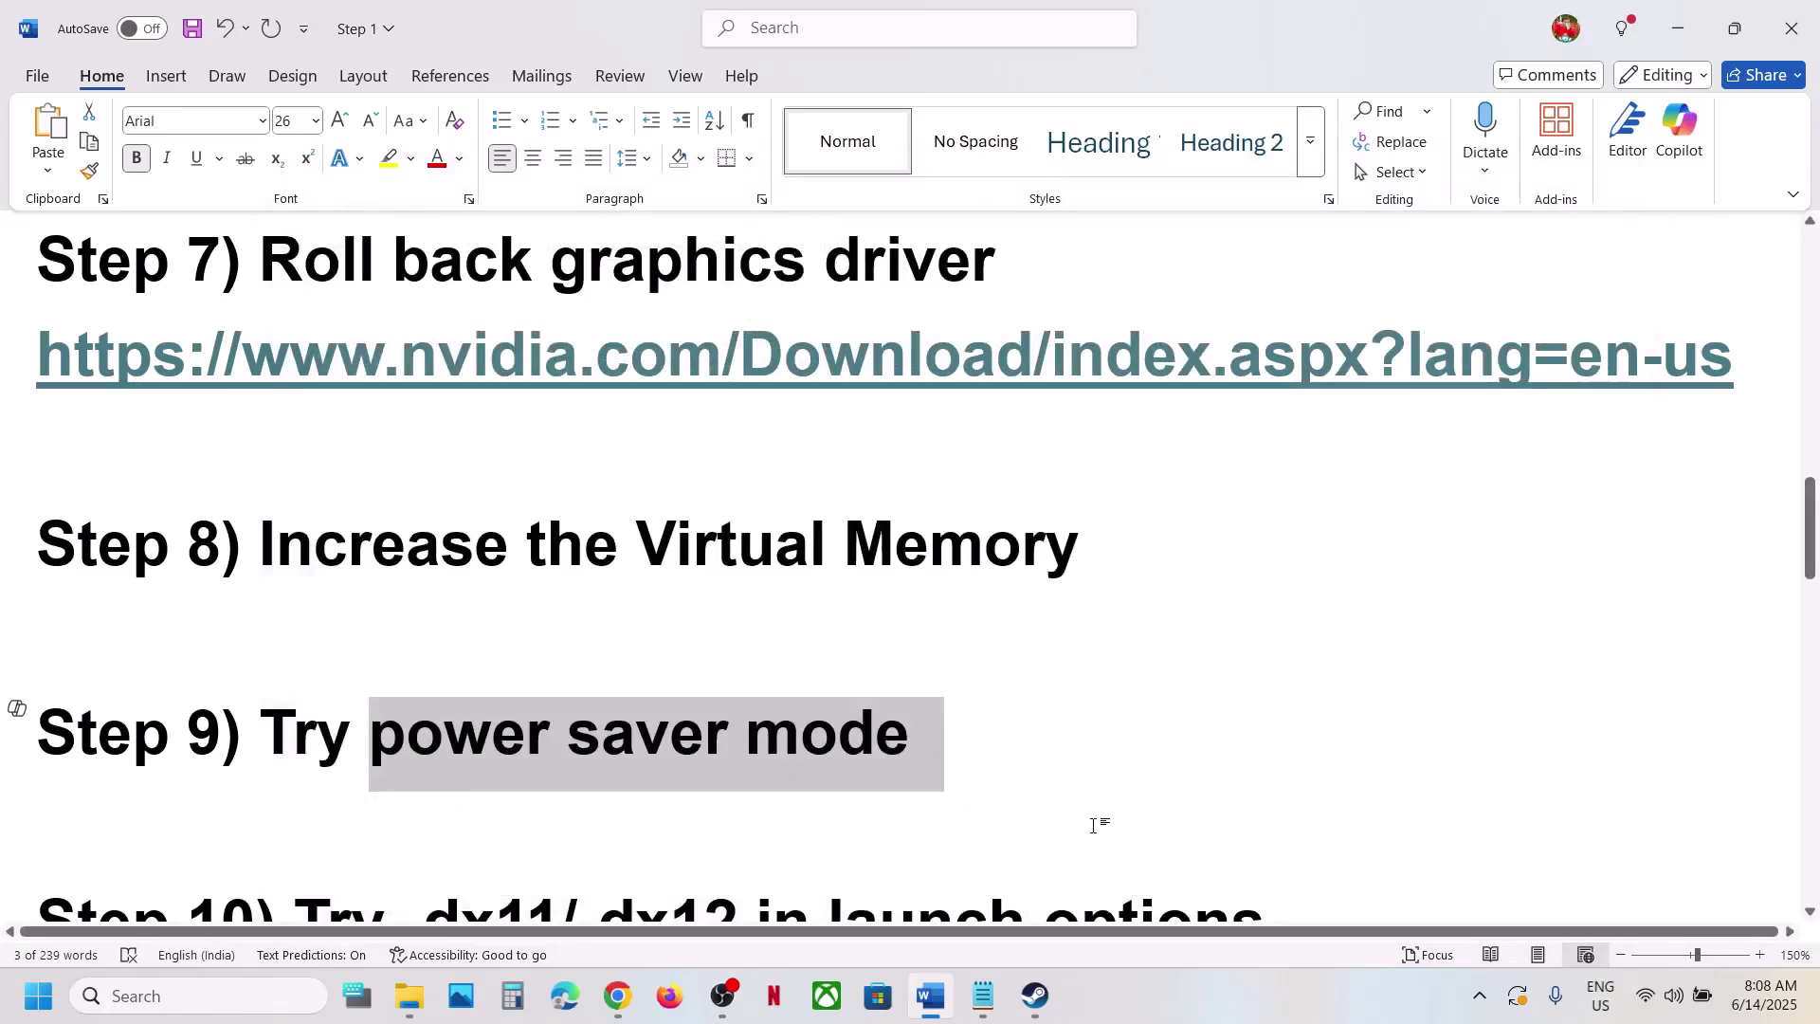
Review Step 10 in the Word document and open the launch options of Gears of War: Reloaded Beta in Steam
scroll(1066, 813, "down", 1)
scroll(1066, 813, "down", 1)
left_click(332, 786)
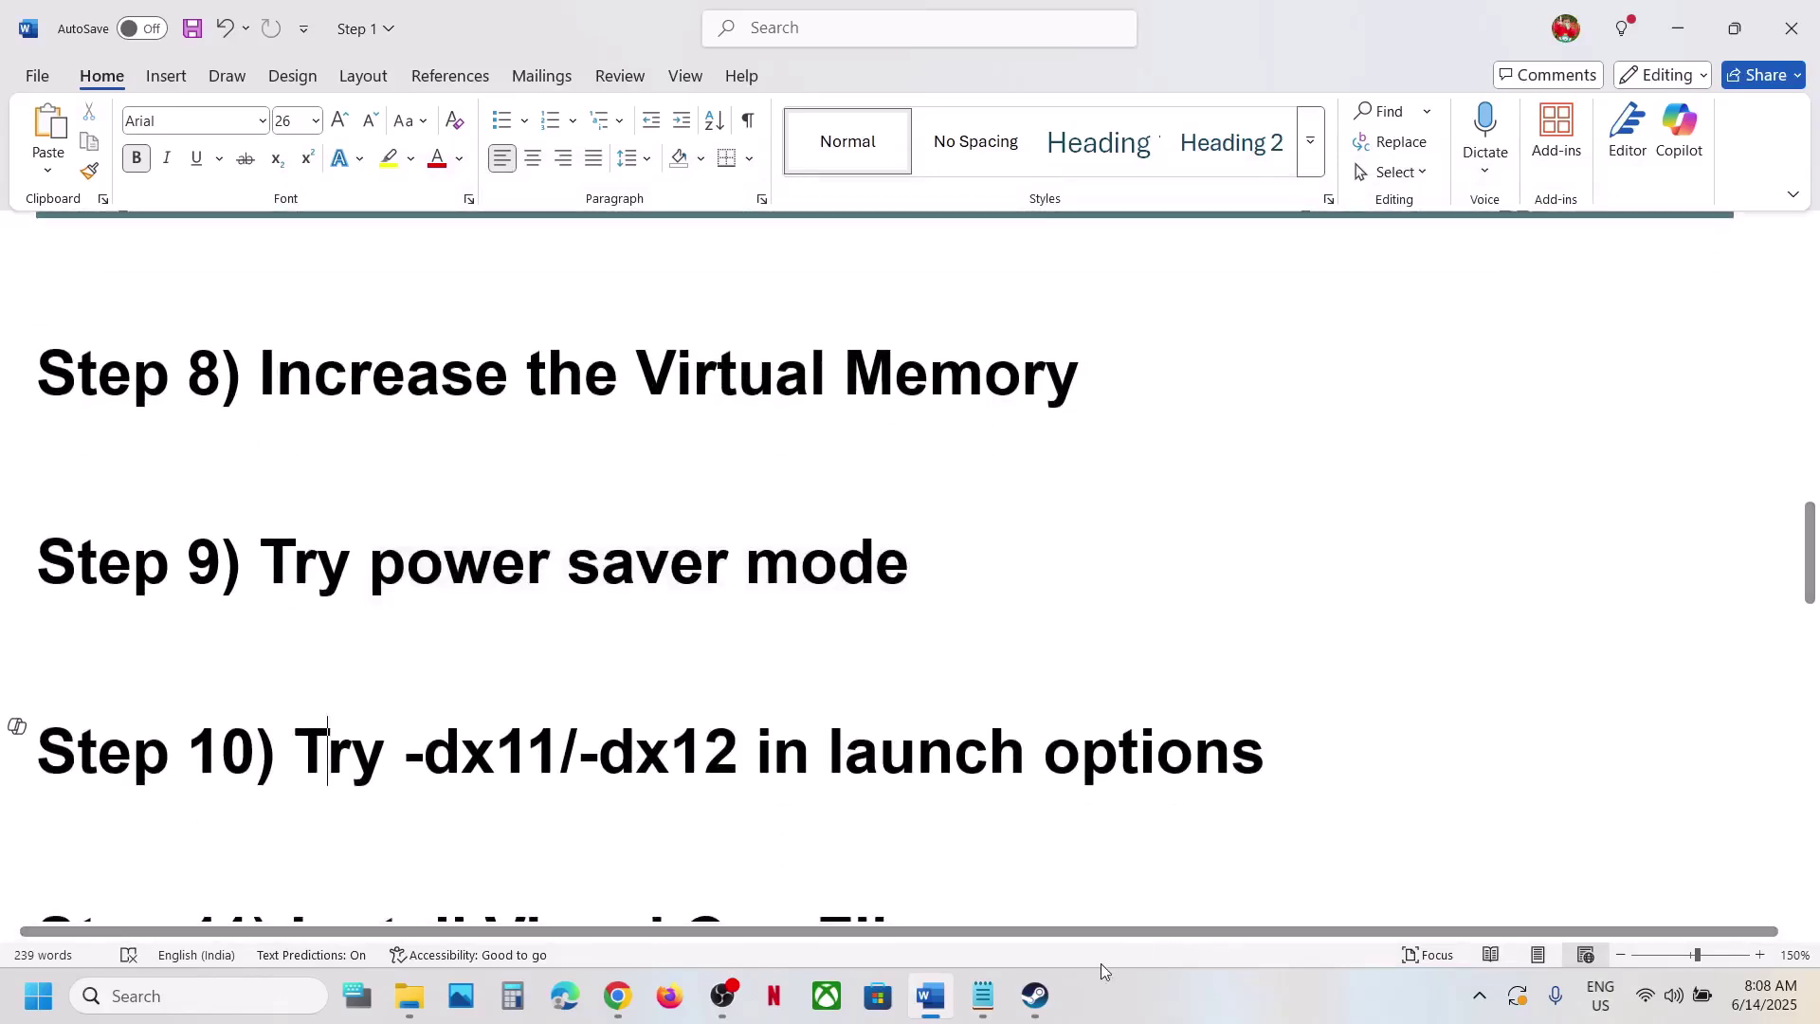
key("alt+Tab")
right_click(171, 582)
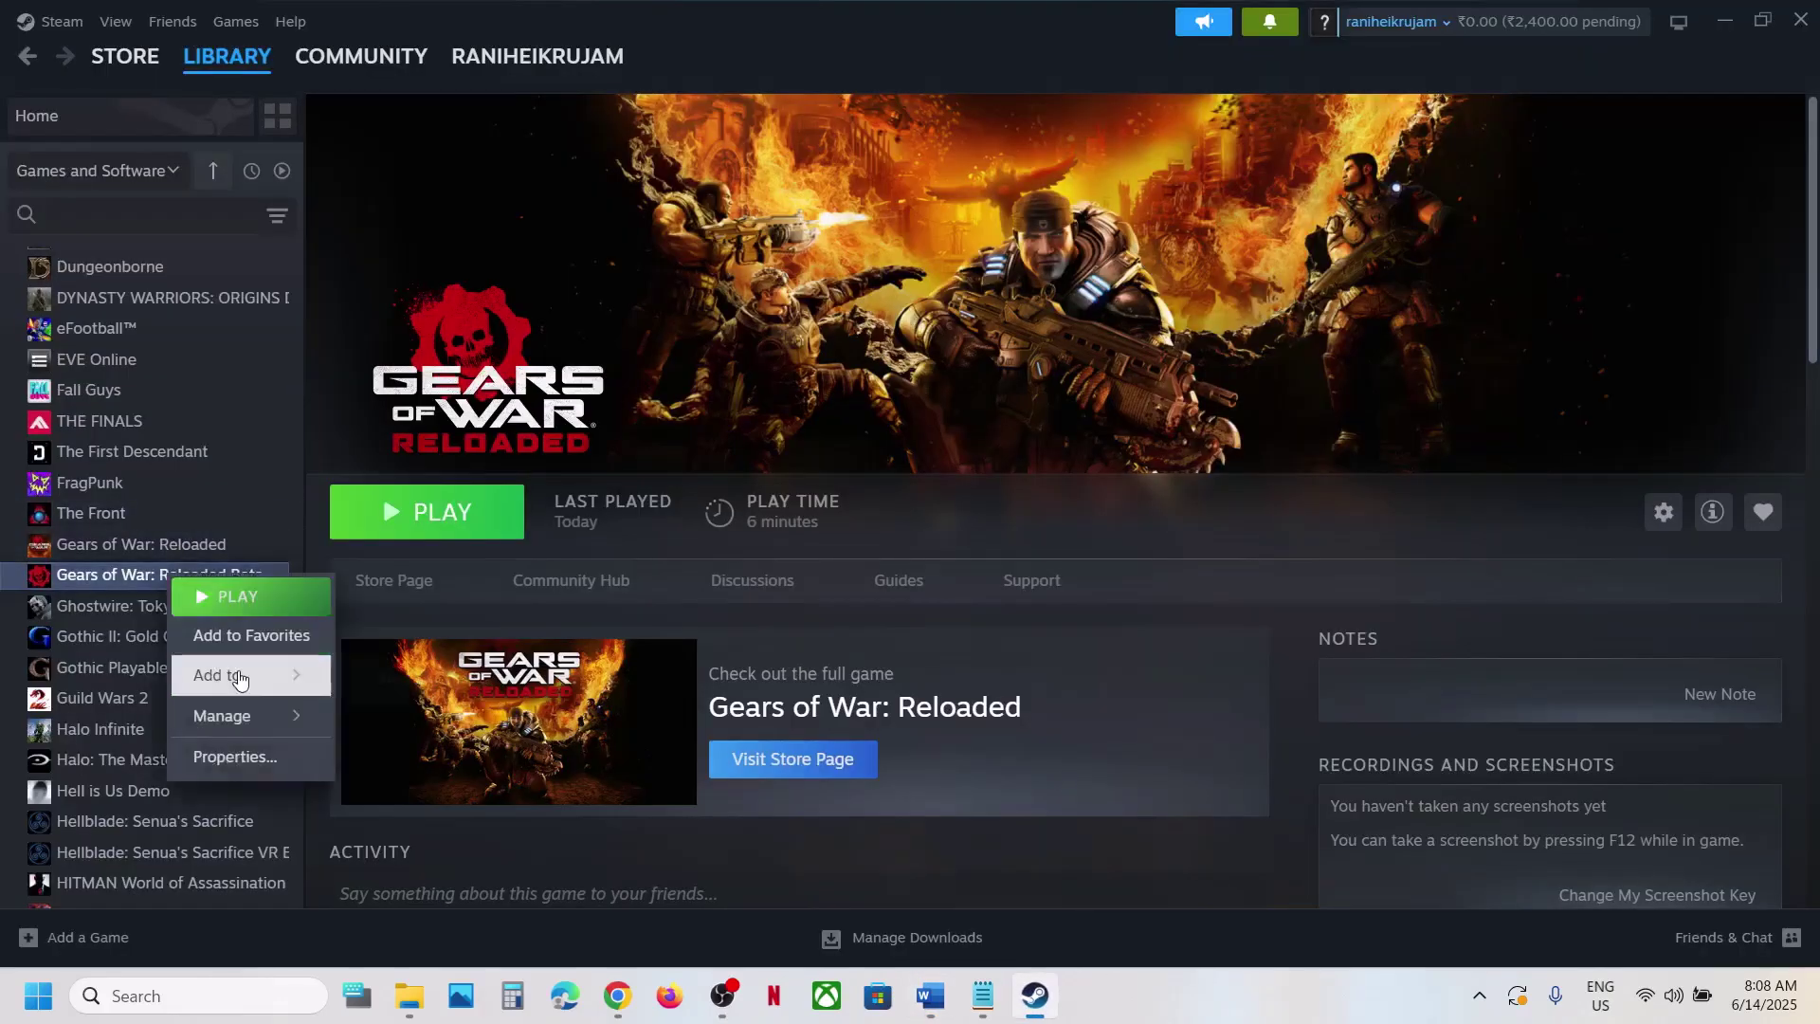
left_click(226, 759)
left_click(809, 486)
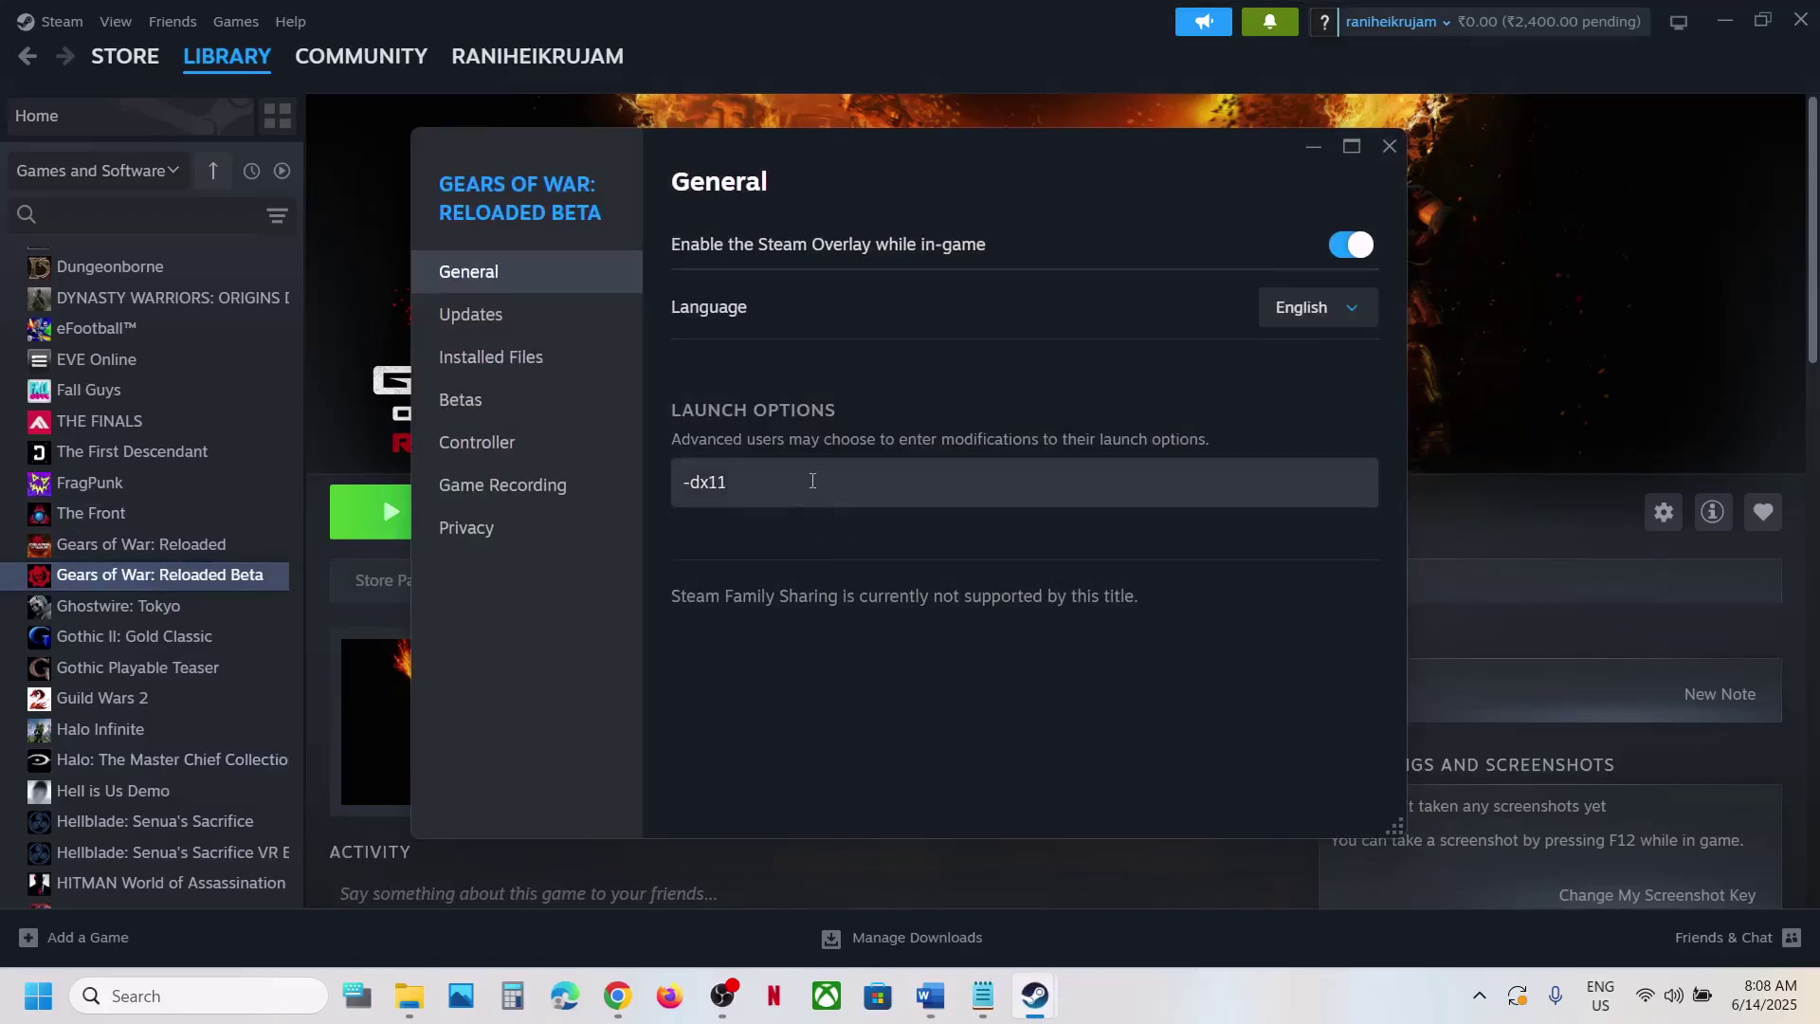
Remove the -dx11 launch option from Gears of War: Reloaded Beta and close its properties
key("ctrl+a")
type("-")
key("ctrl+a")
key("BackSpace")
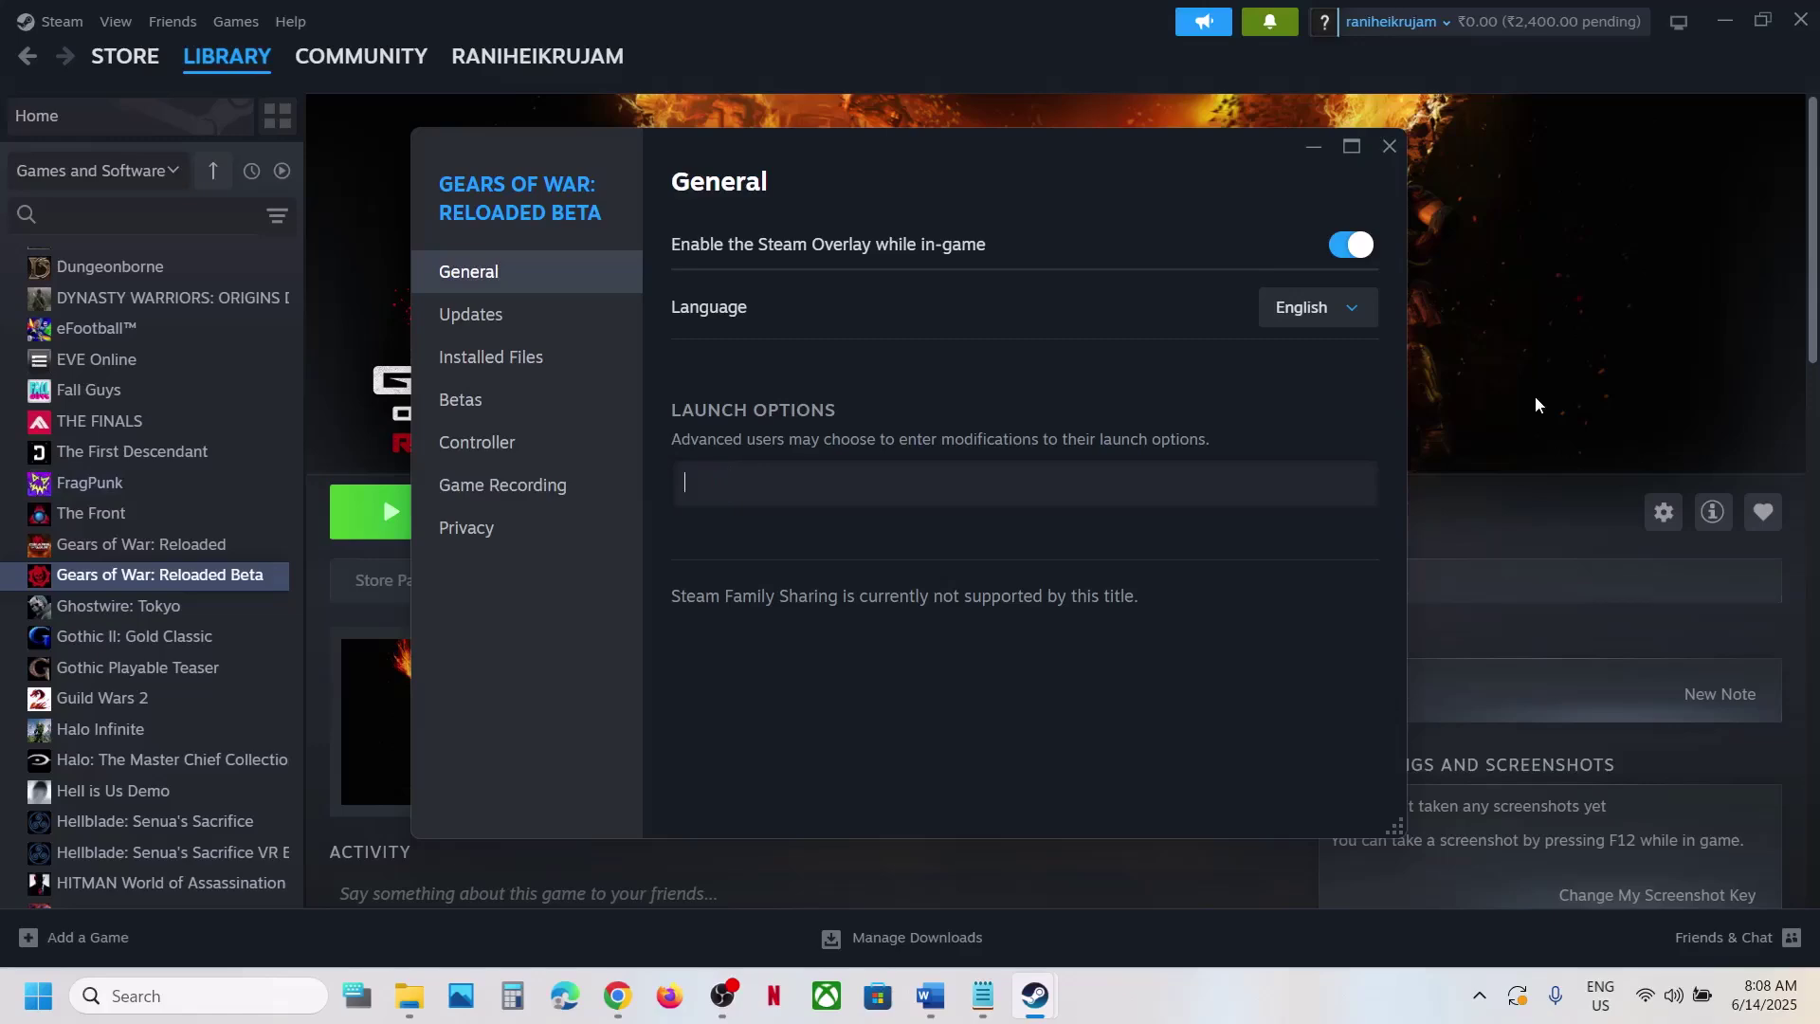
left_click(1390, 147)
Return to the Word document and select the Visual C++ download link under Step 11
left_click(930, 996)
scroll(679, 728, "down", 3)
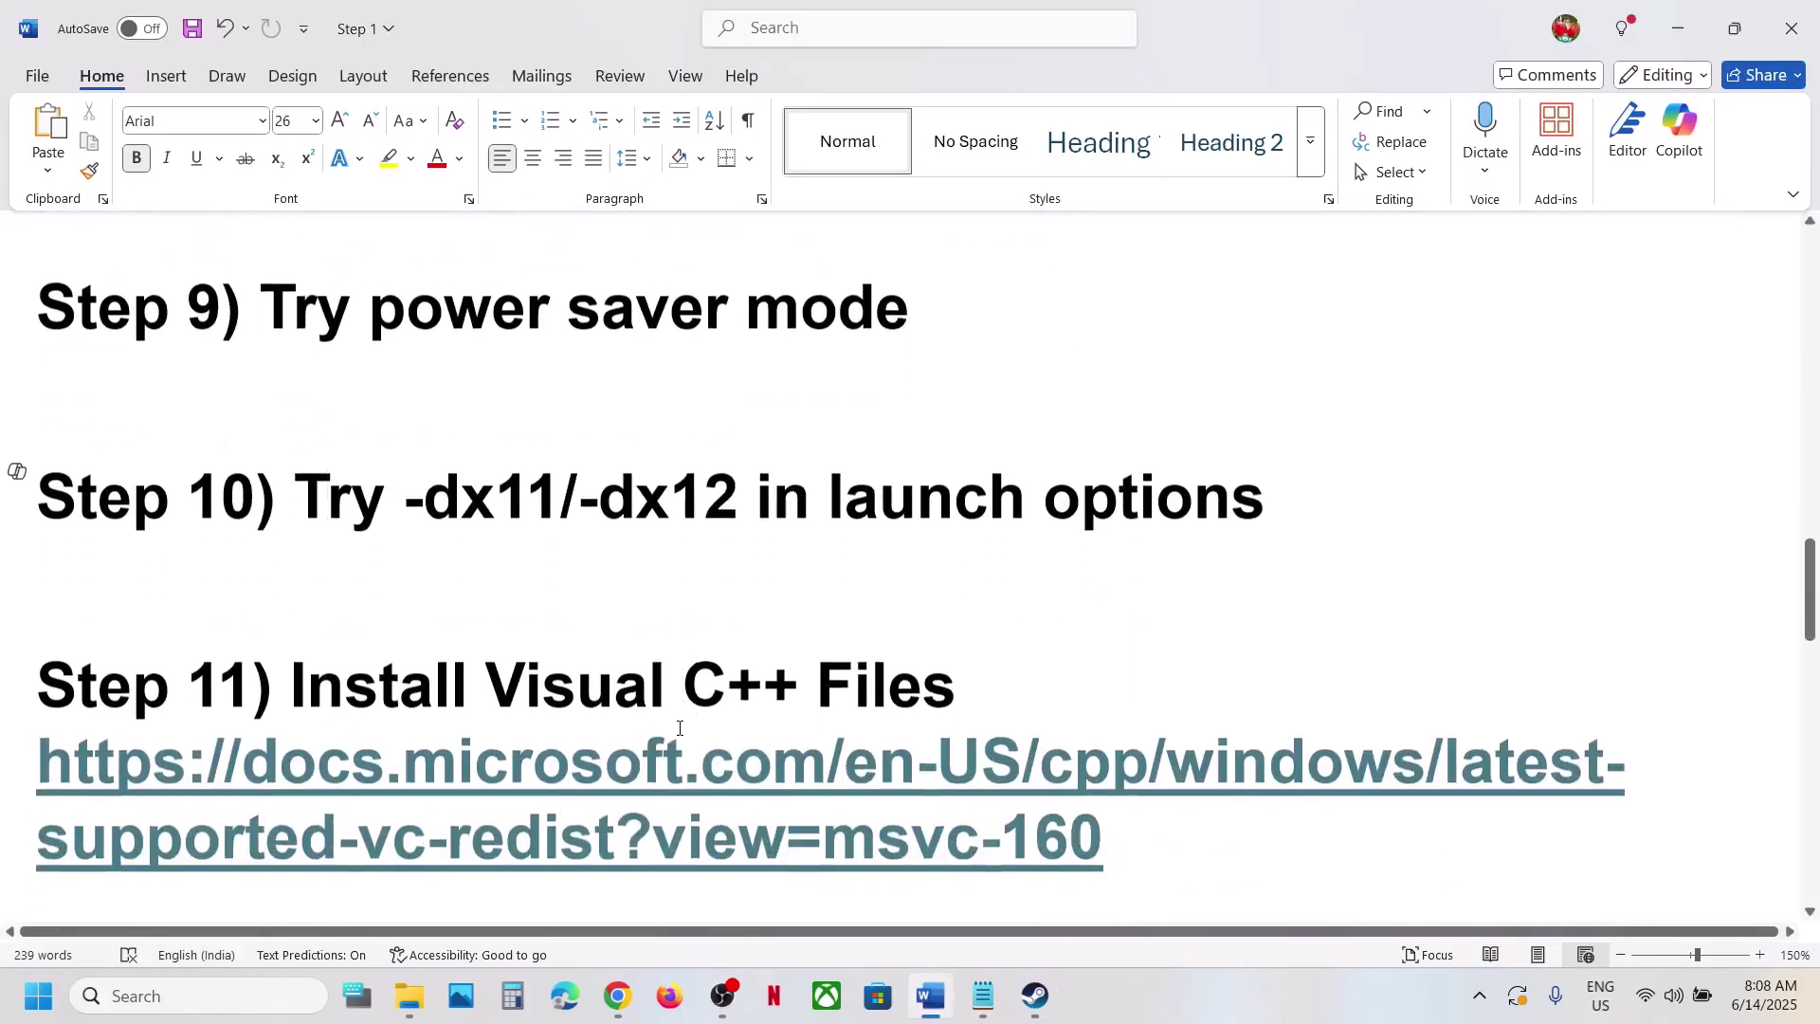
scroll(1024, 723, "down", 2)
scroll(1029, 735, "up", 1)
left_click_drag(1118, 751, 36, 679)
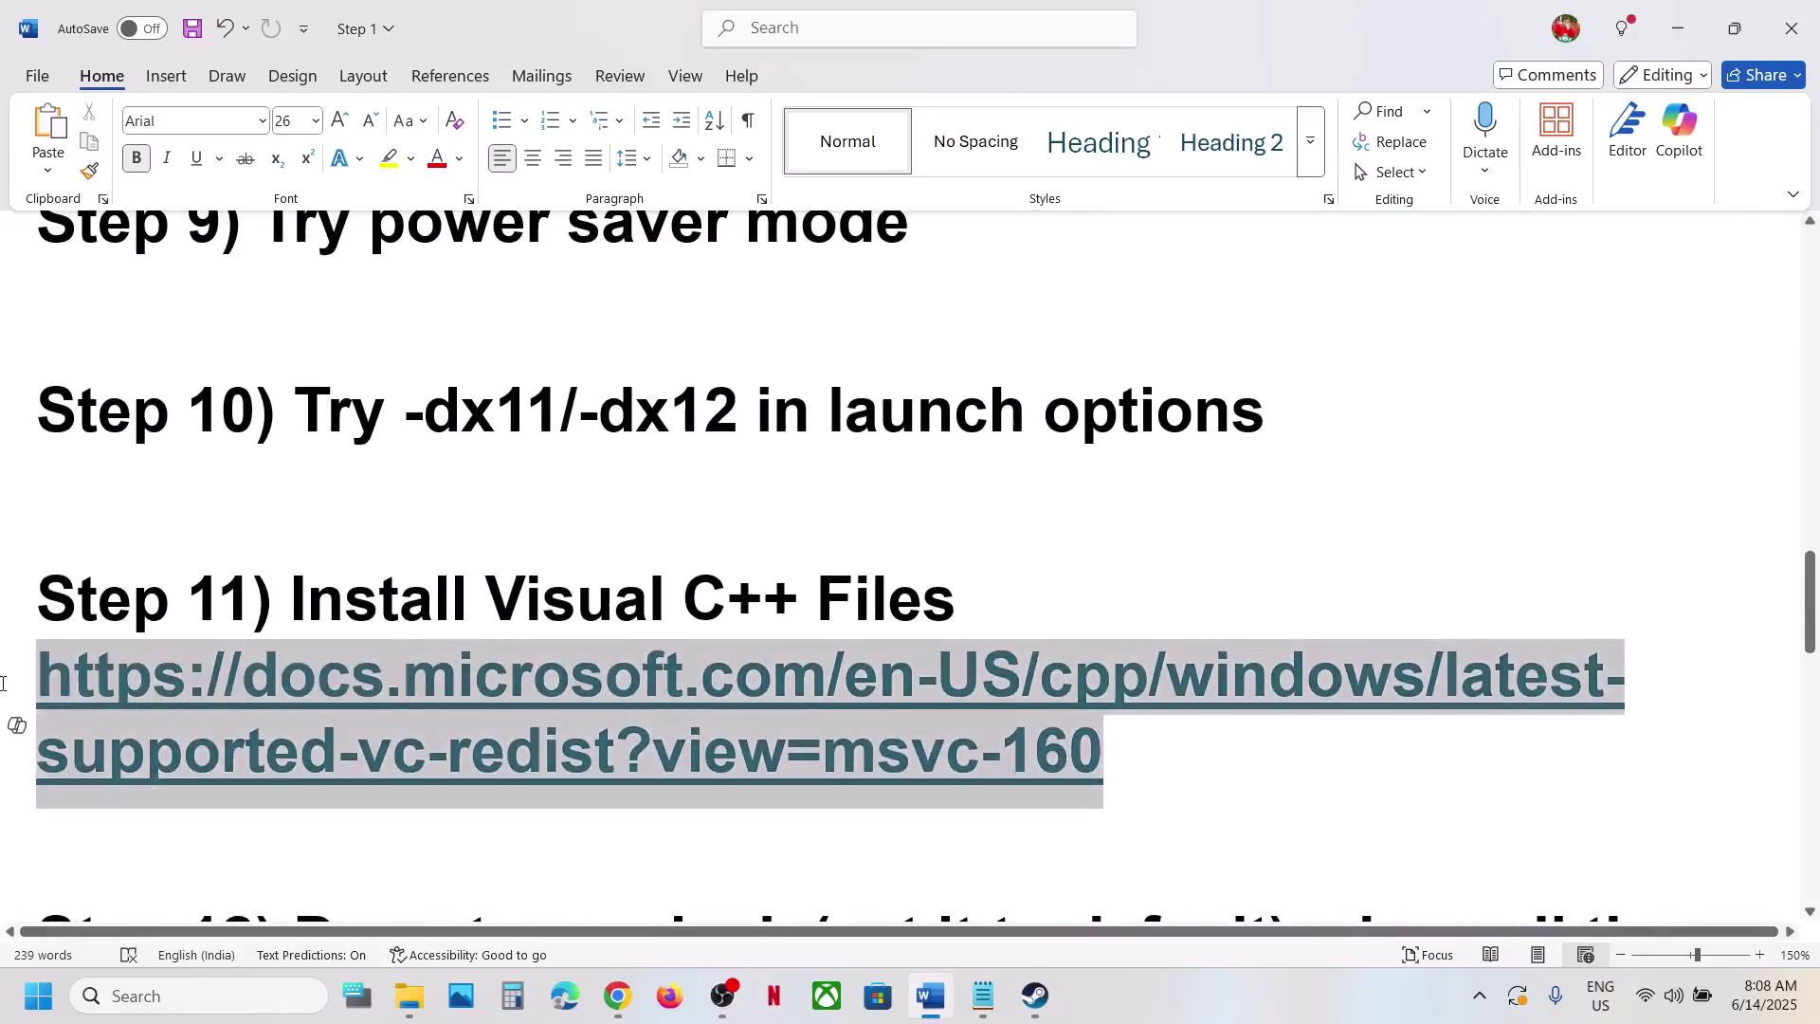
left_click(618, 996)
left_click(344, 25)
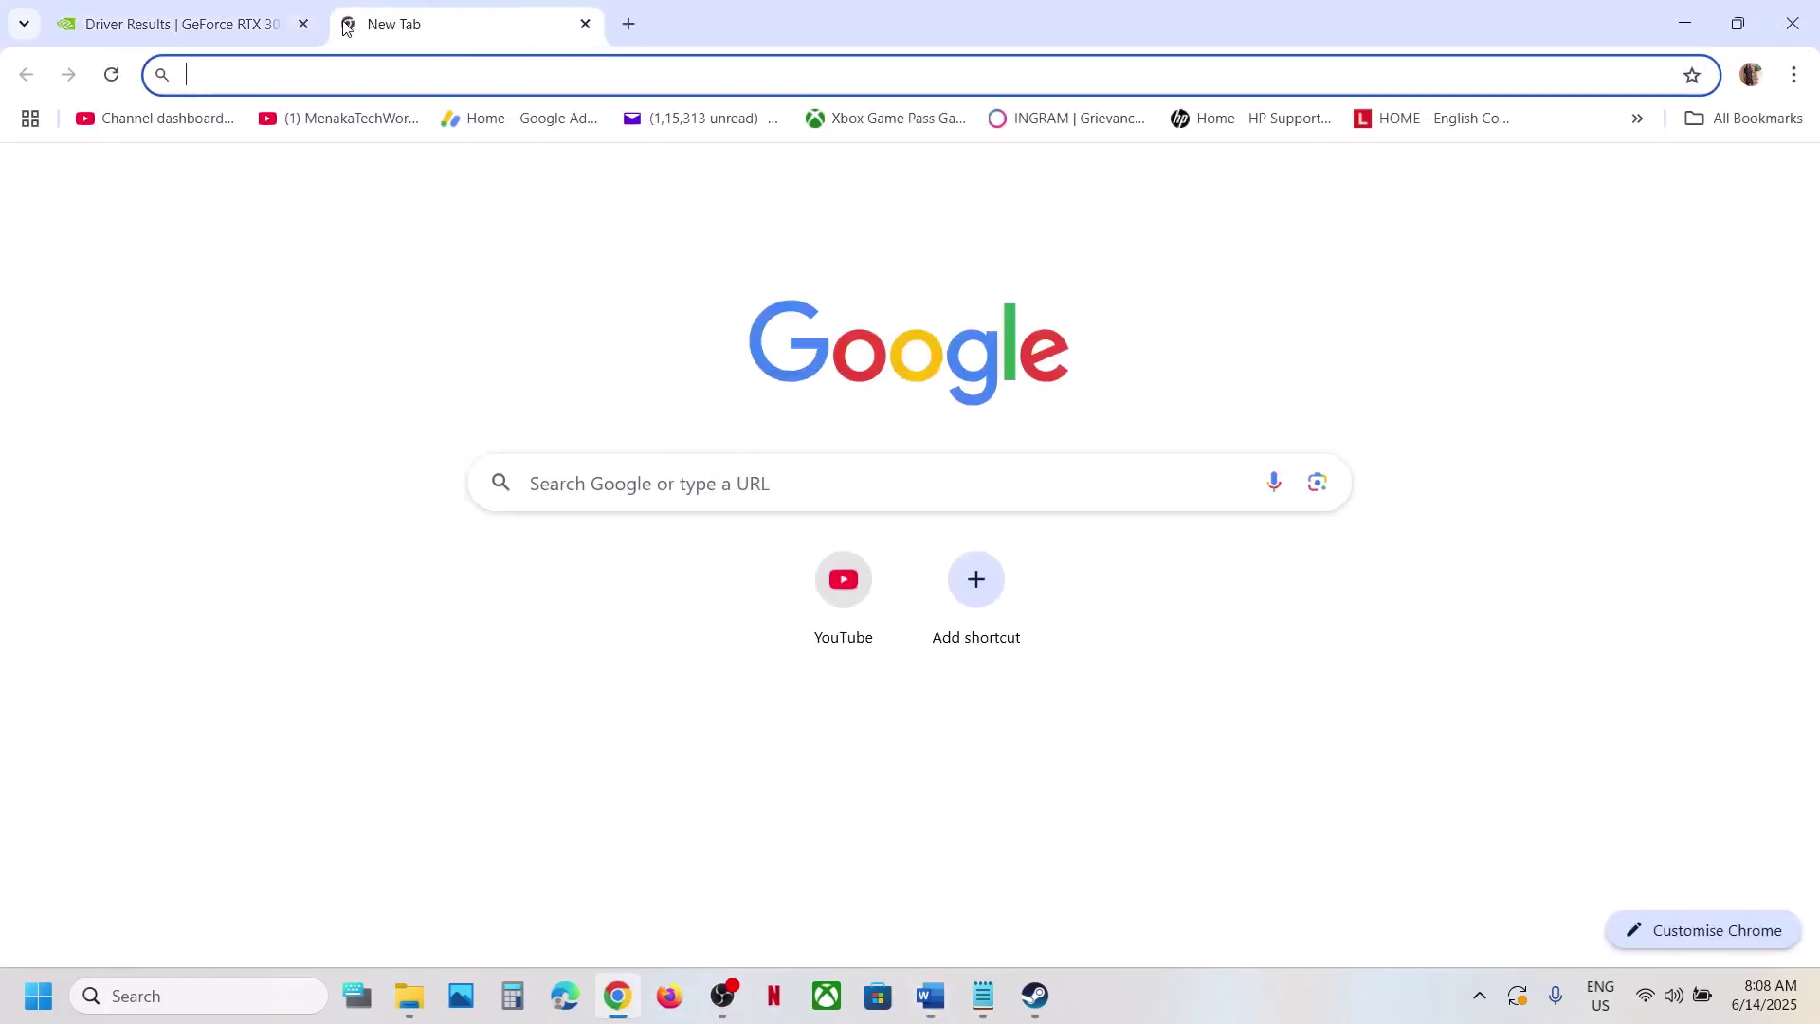
type("https://docs.microsoft.com/en-us/cpp/windows/latest-supported-vc-redist?view=msvc-160")
key("Return")
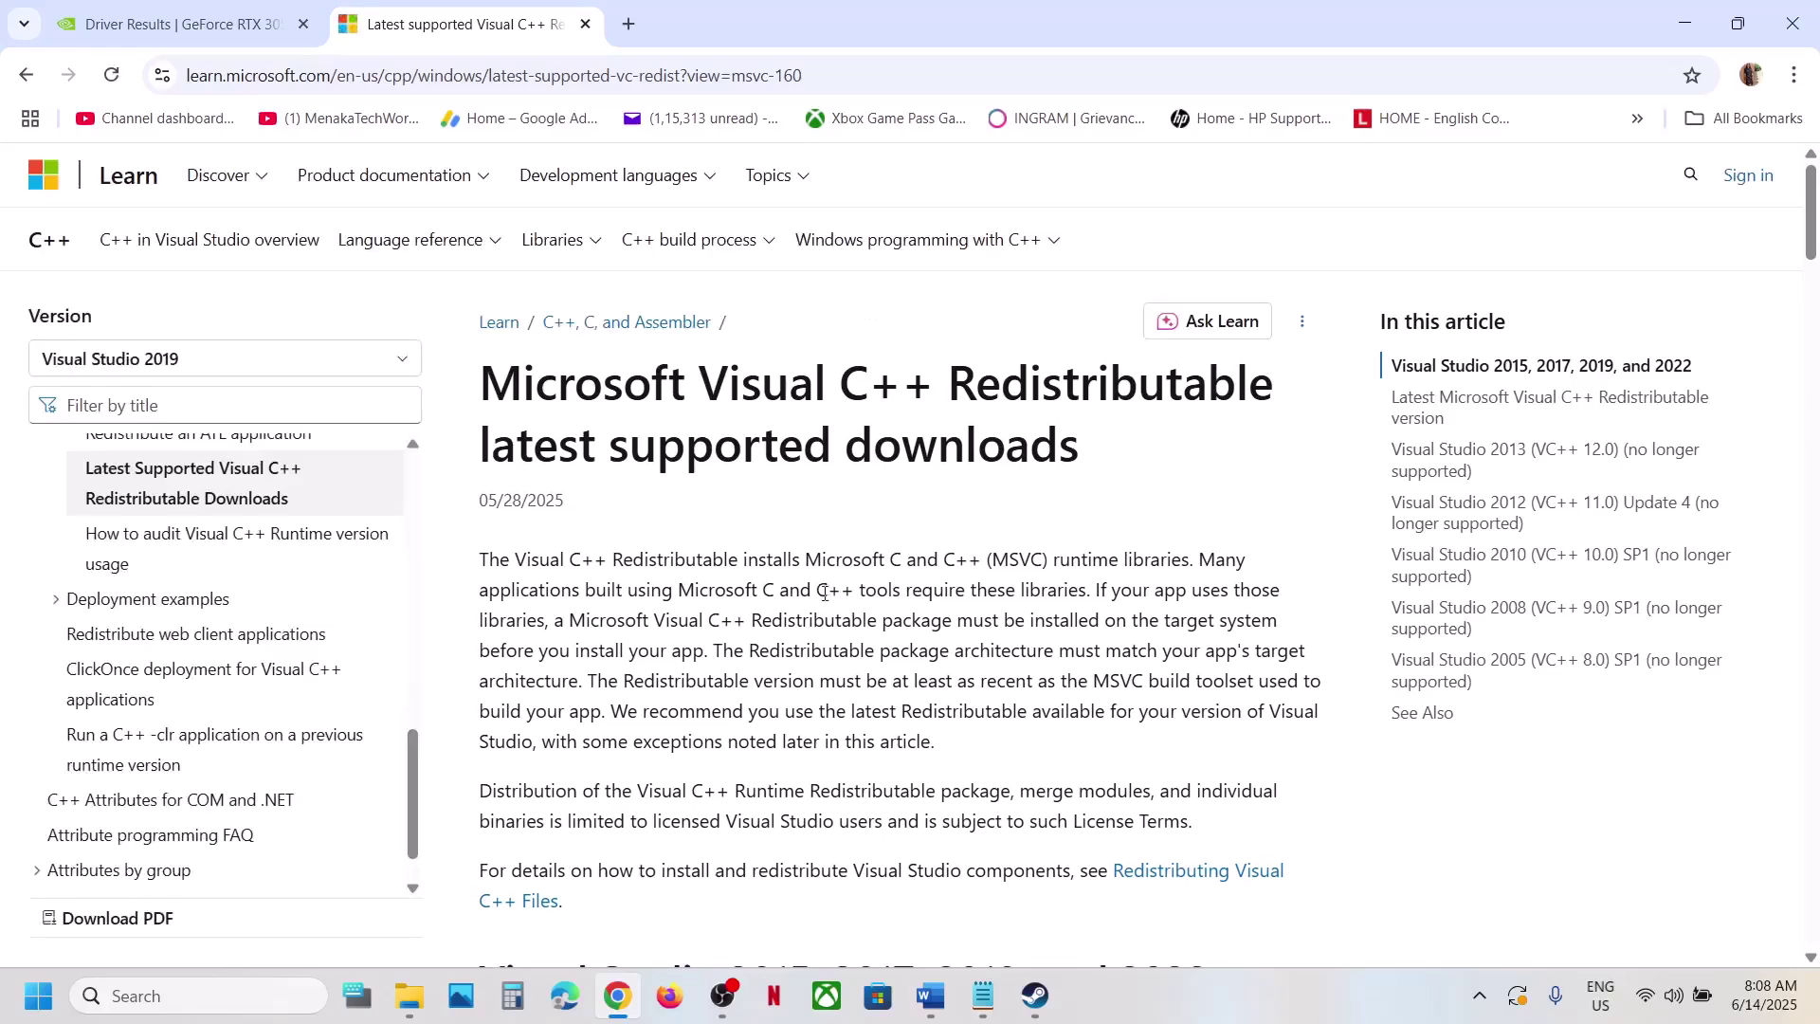
Download the latest x86 Visual C++ Redistributable, run its installer and start a repair with administrator permission
scroll(824, 593, "down", 6)
left_click_drag(621, 267, 929, 327)
scroll(739, 605, "down", 3)
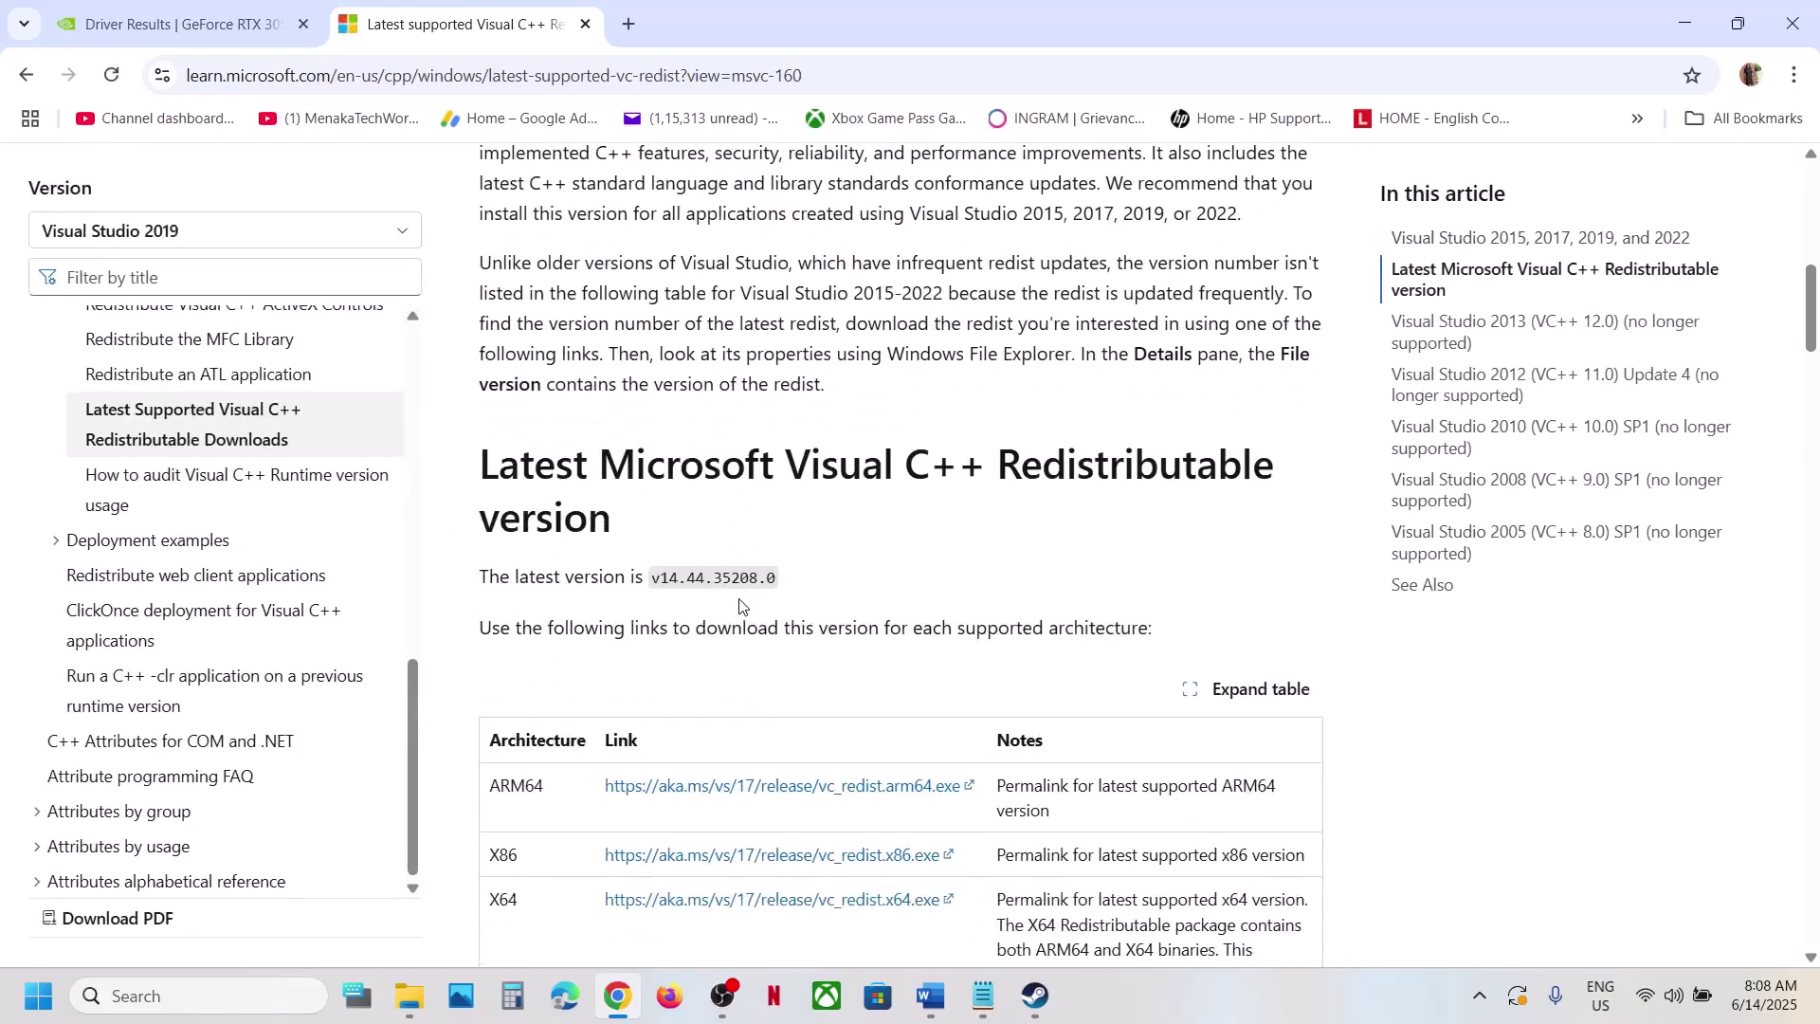
scroll(739, 605, "down", 3)
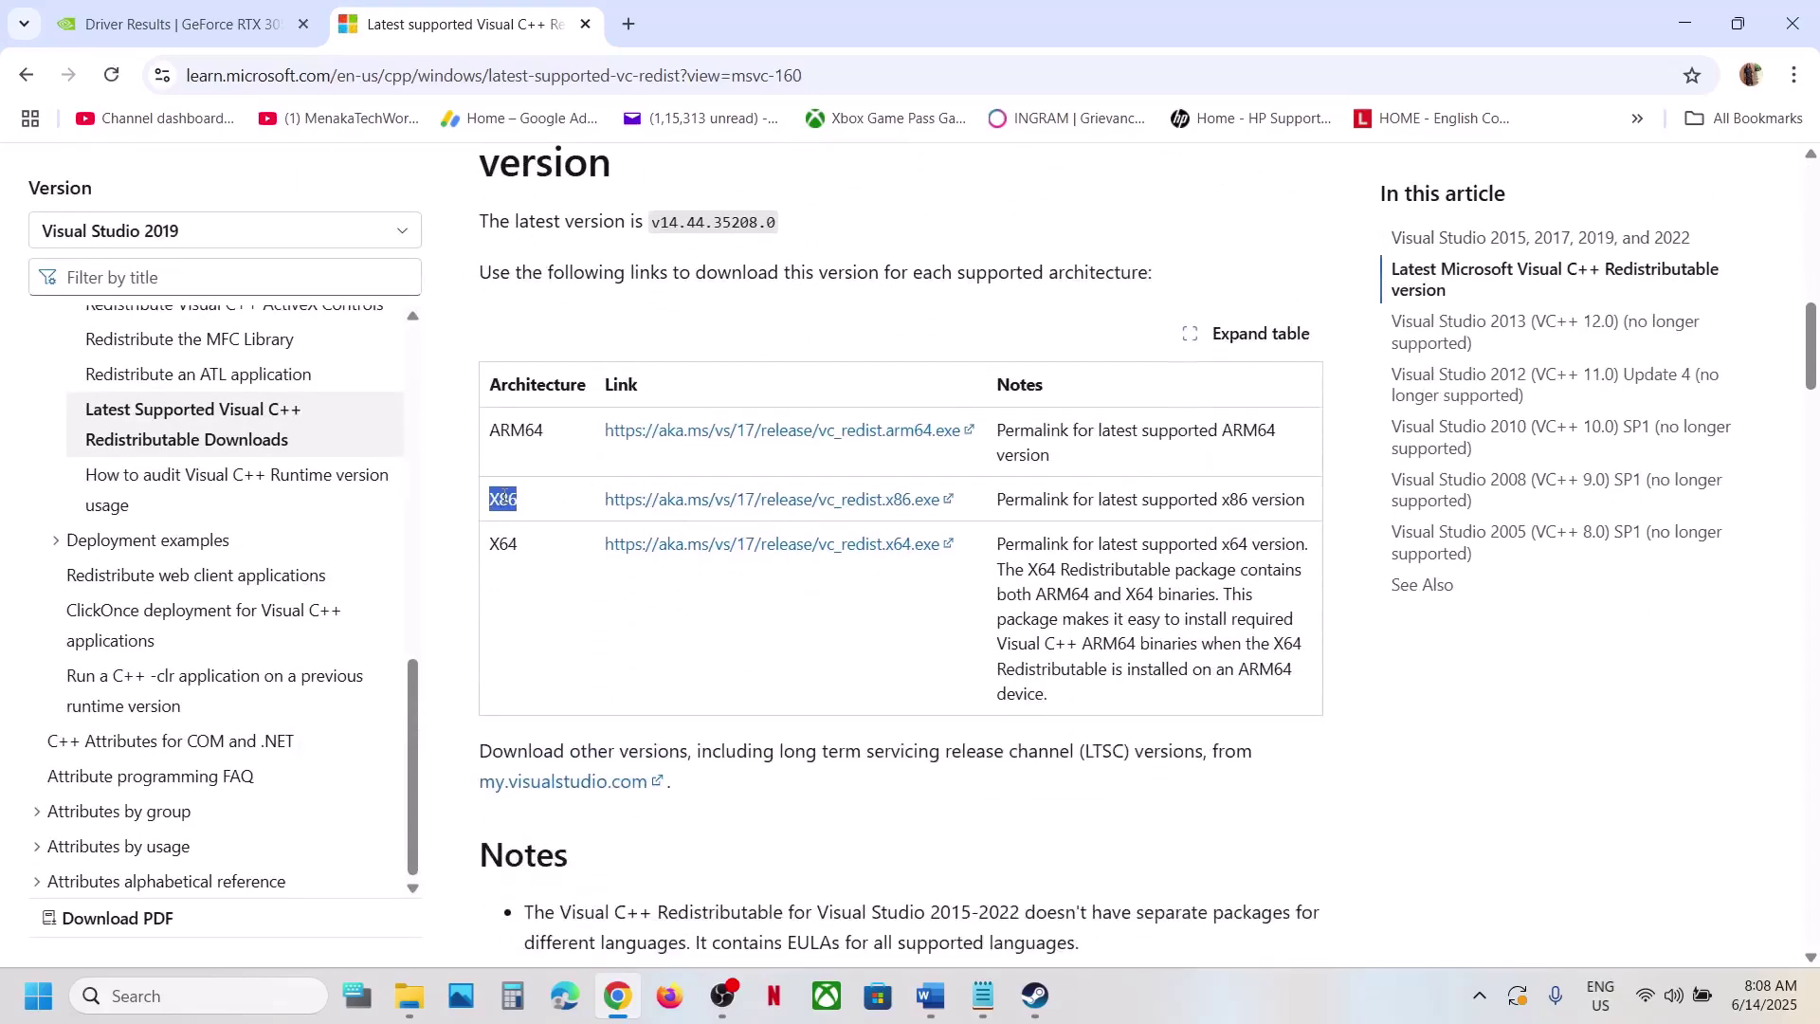
left_click(692, 505)
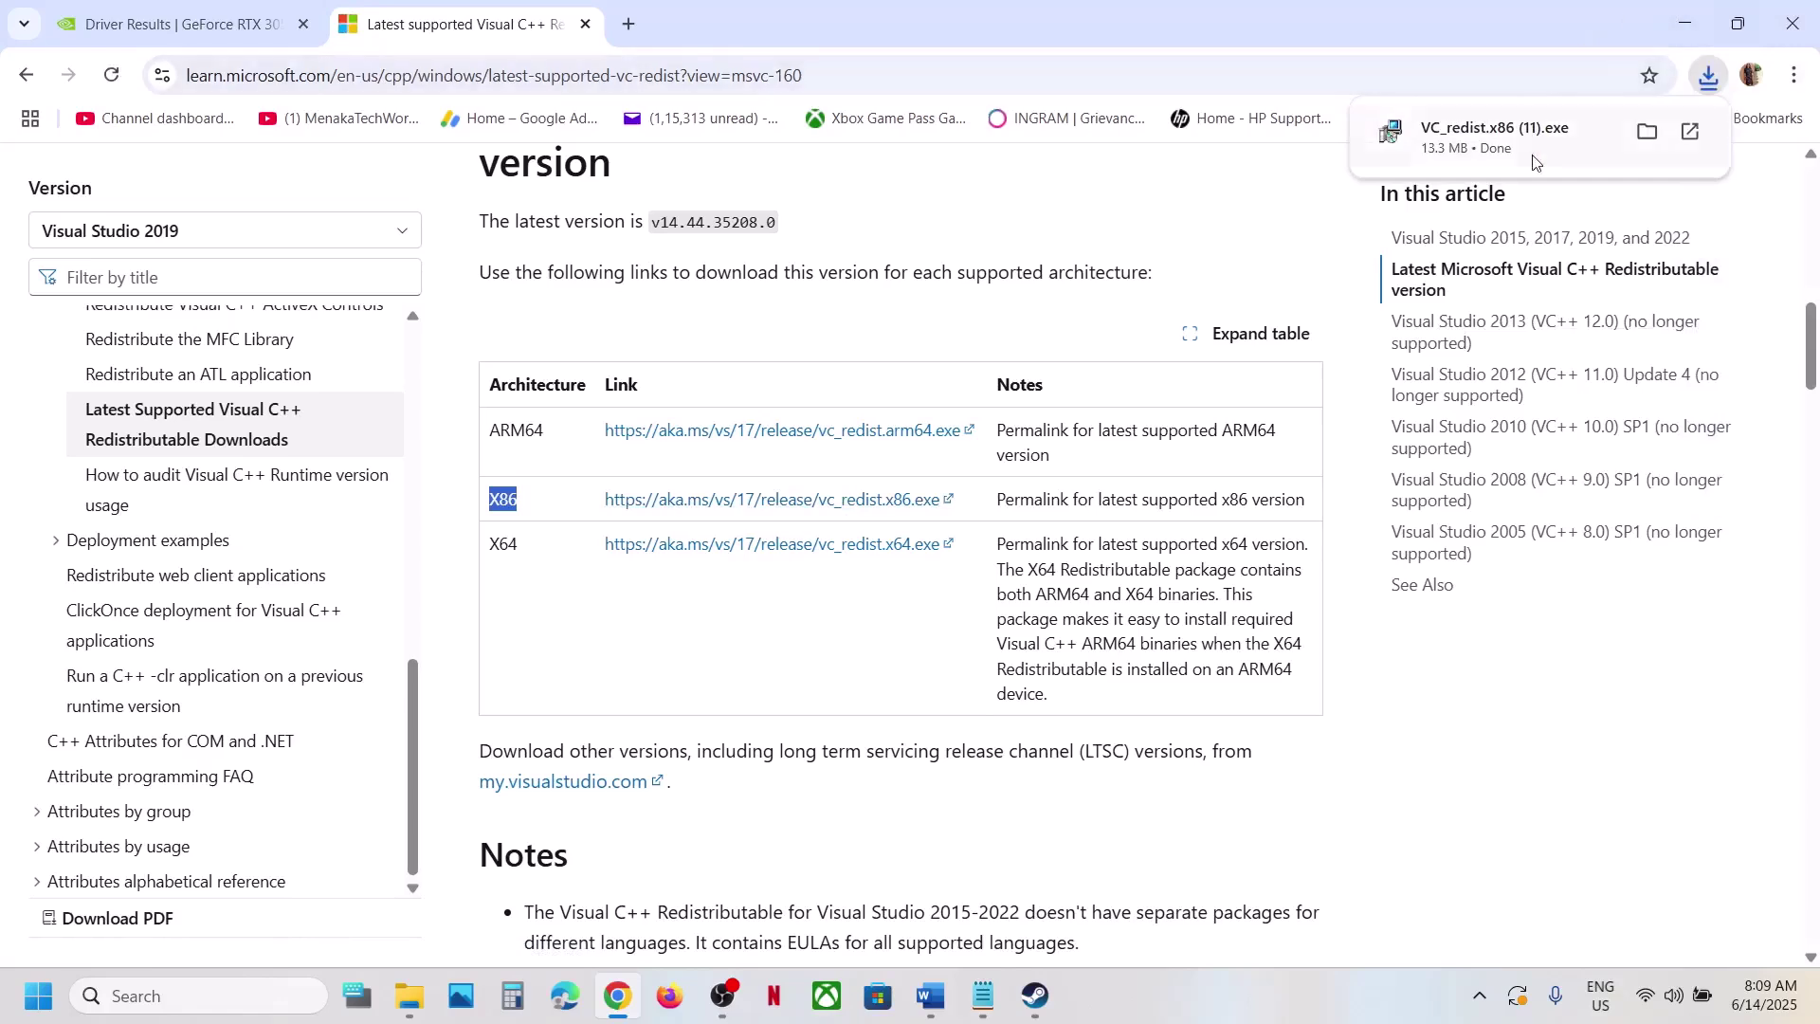
left_click(1534, 162)
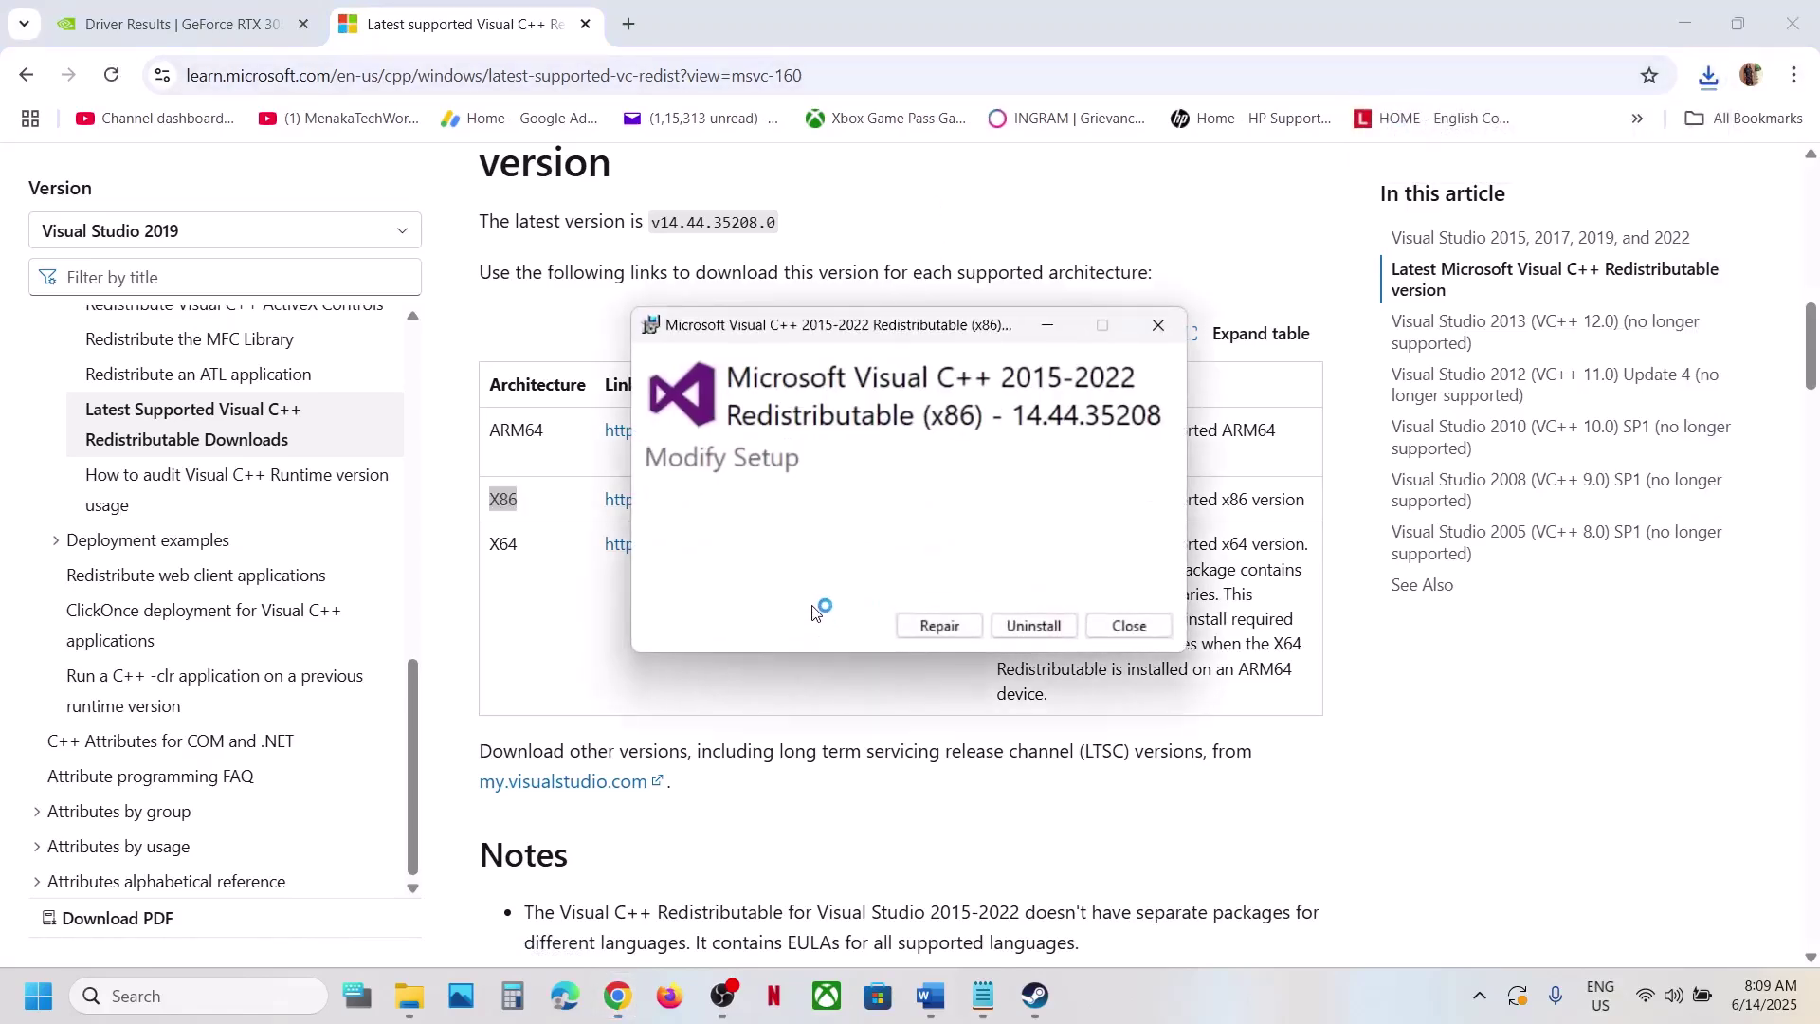
left_click(940, 627)
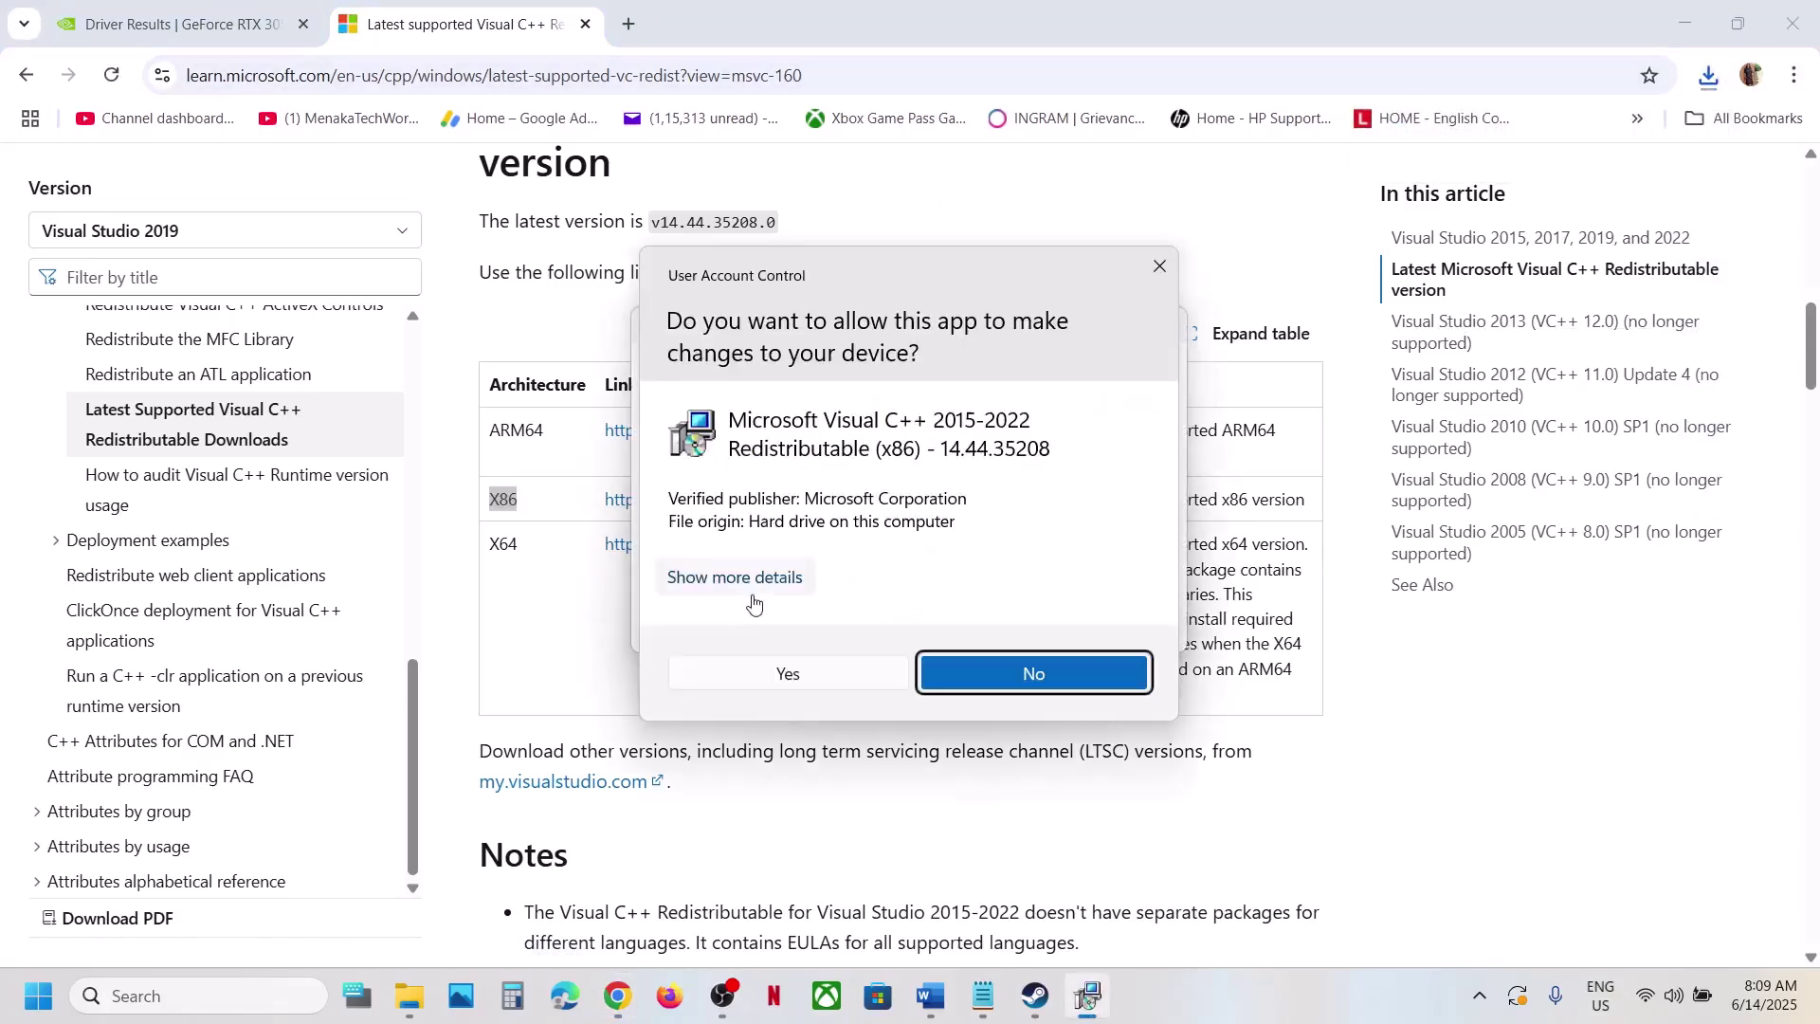
left_click(782, 669)
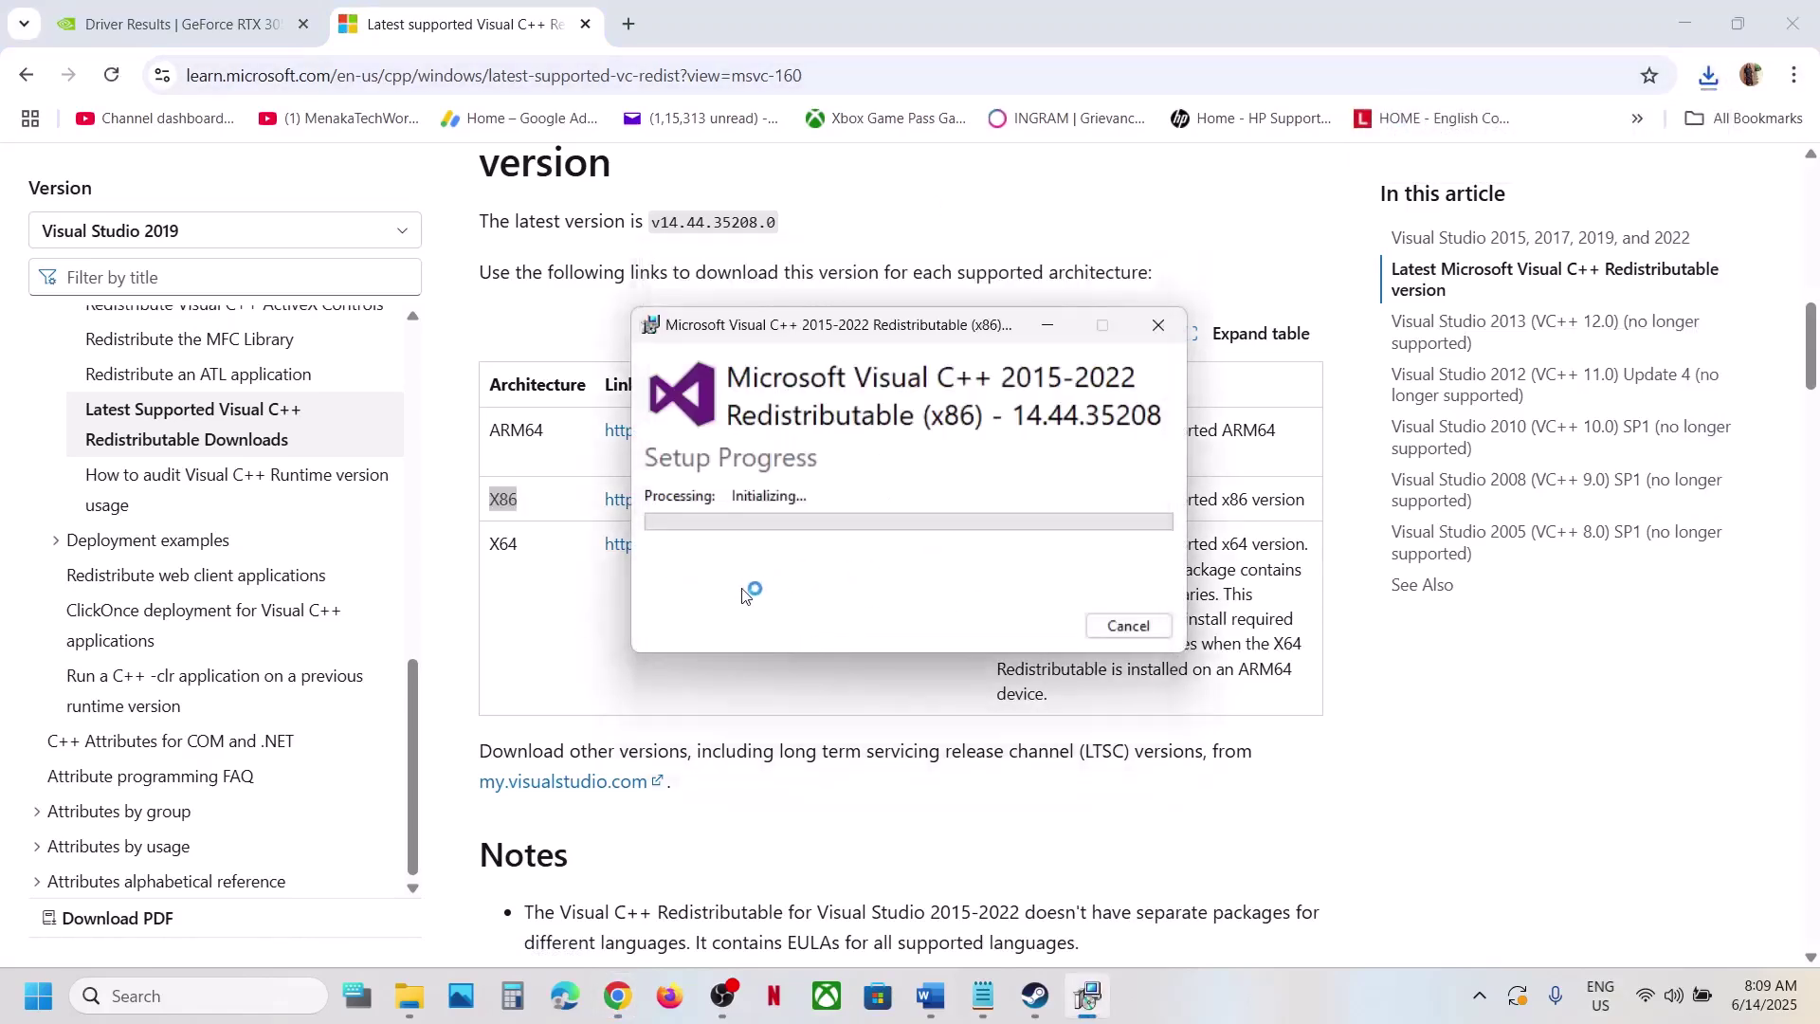
Download the latest x64 Visual C++ Redistributable, run its installer and start a repair with administrator permission
left_click(506, 545)
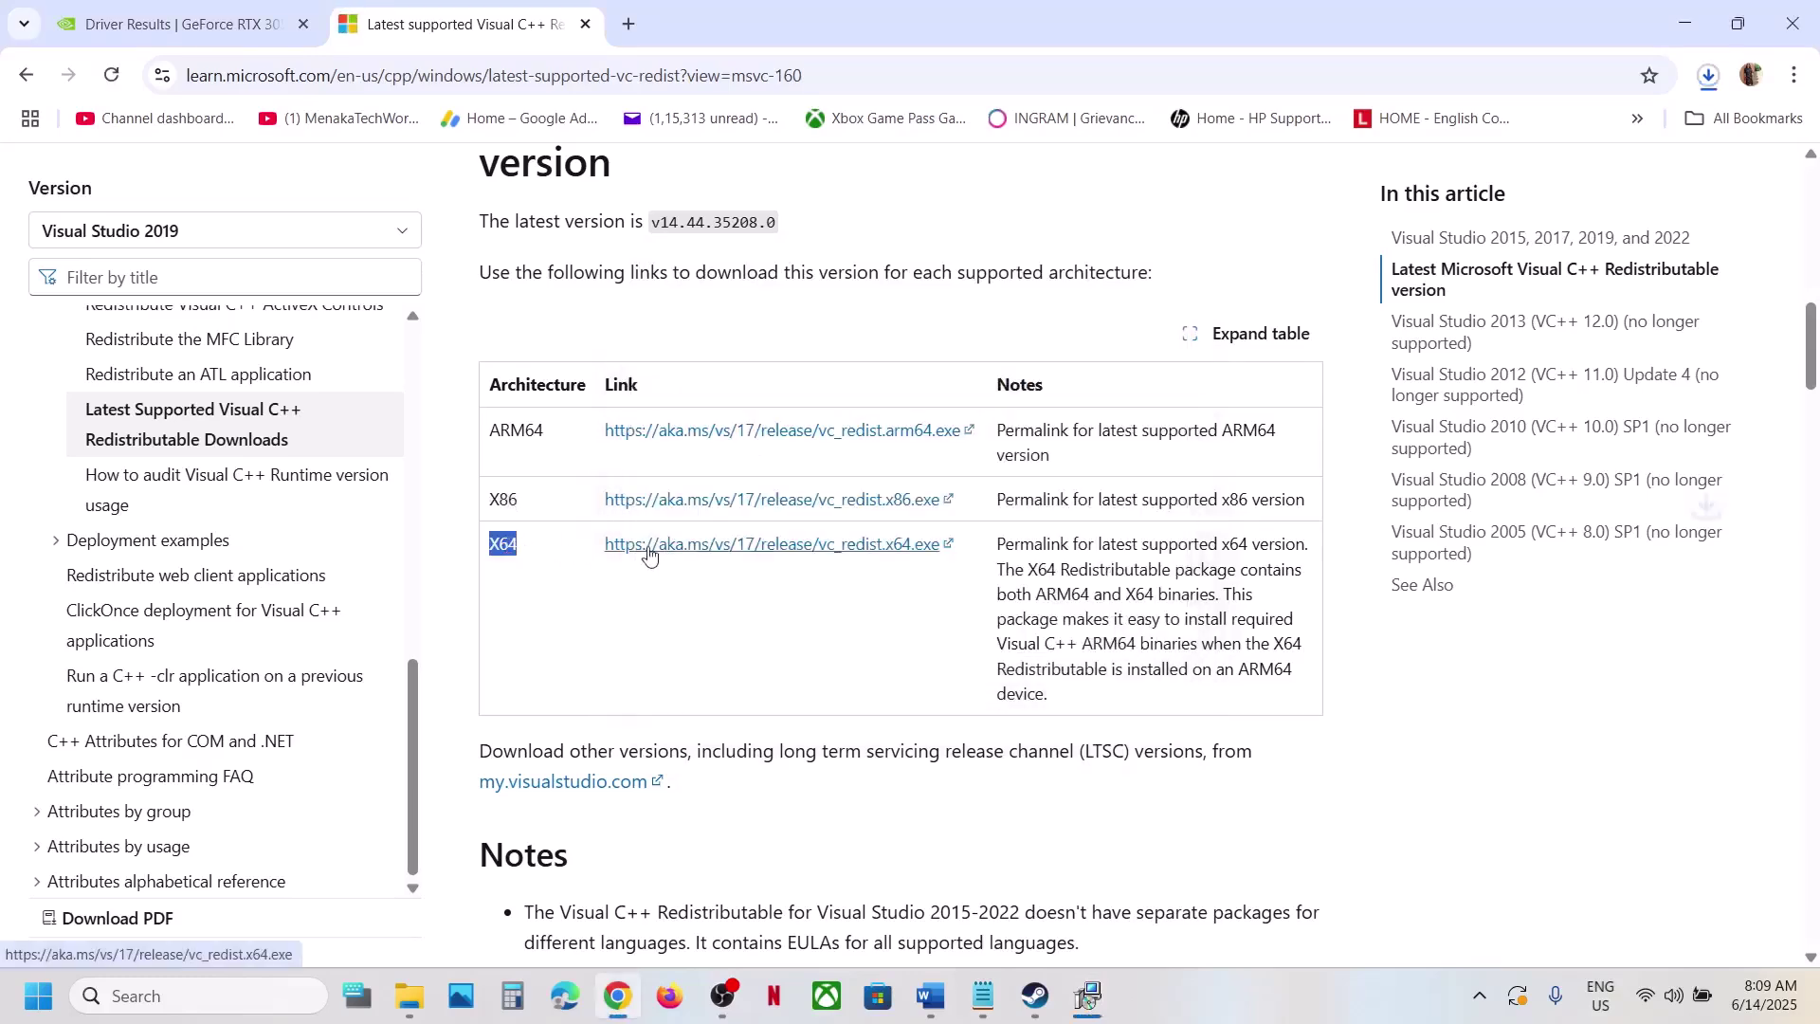
left_click(1708, 77)
left_click(1441, 183)
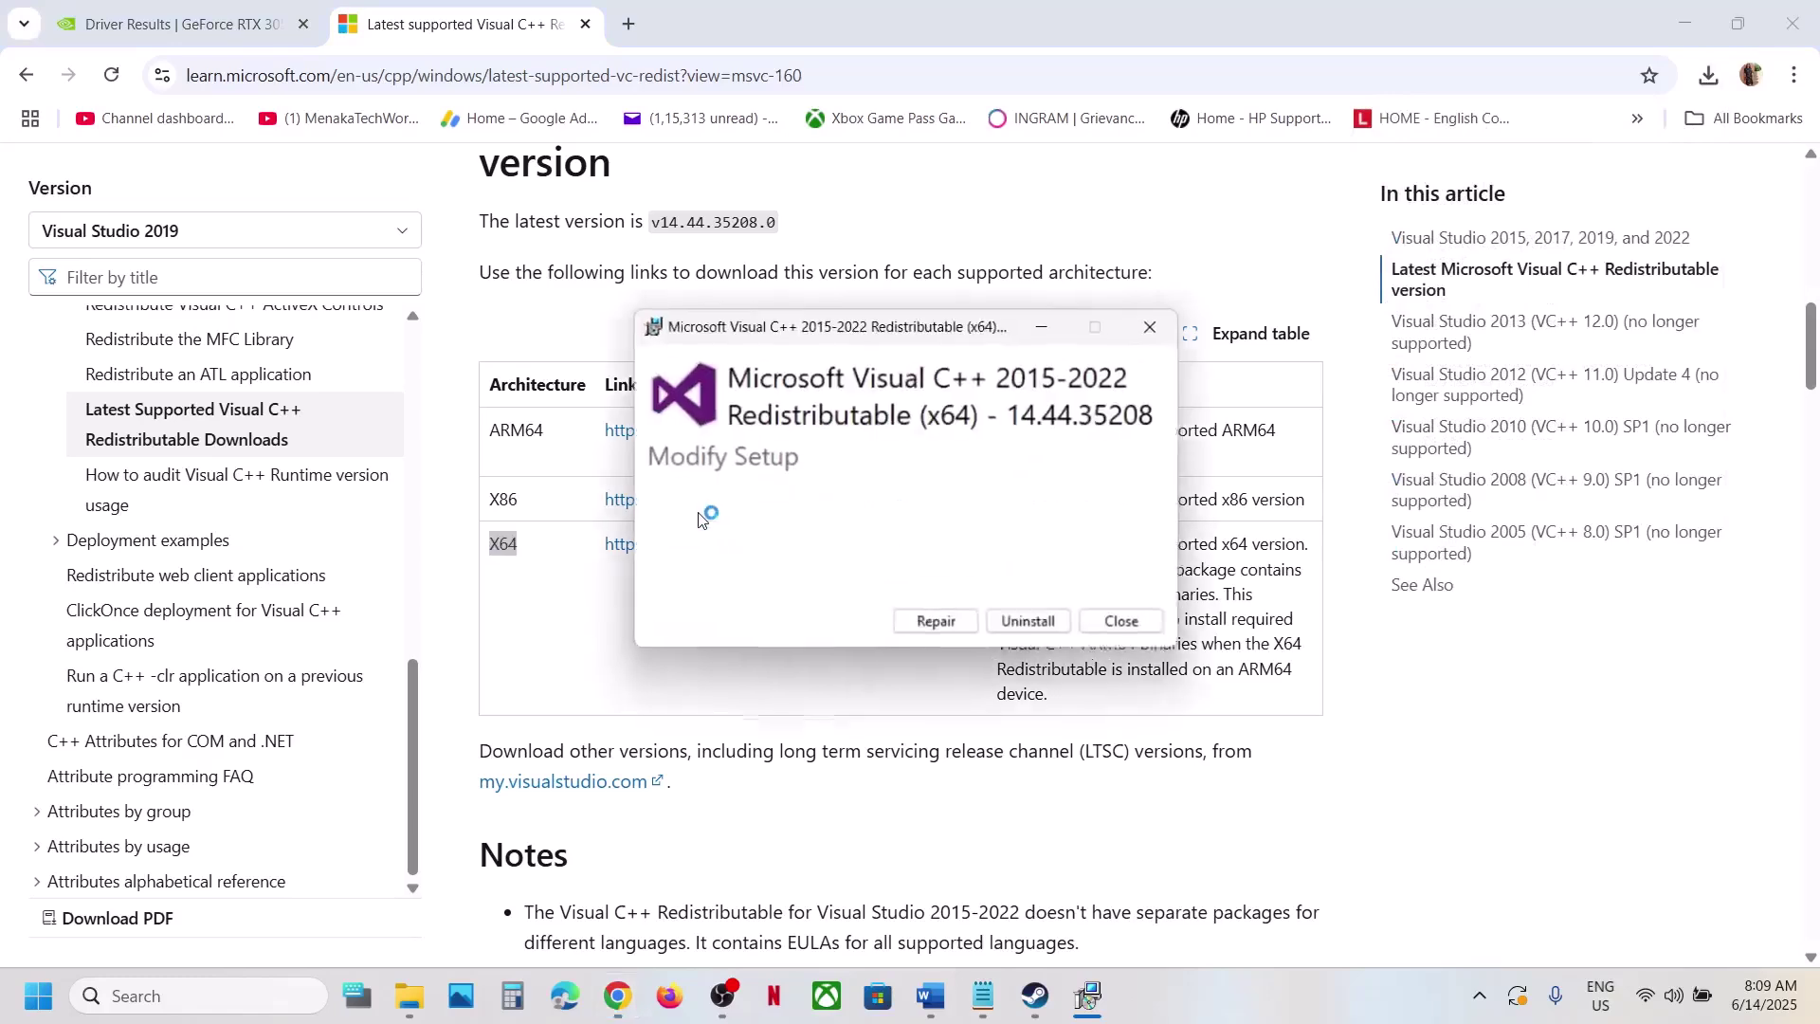
left_click(939, 622)
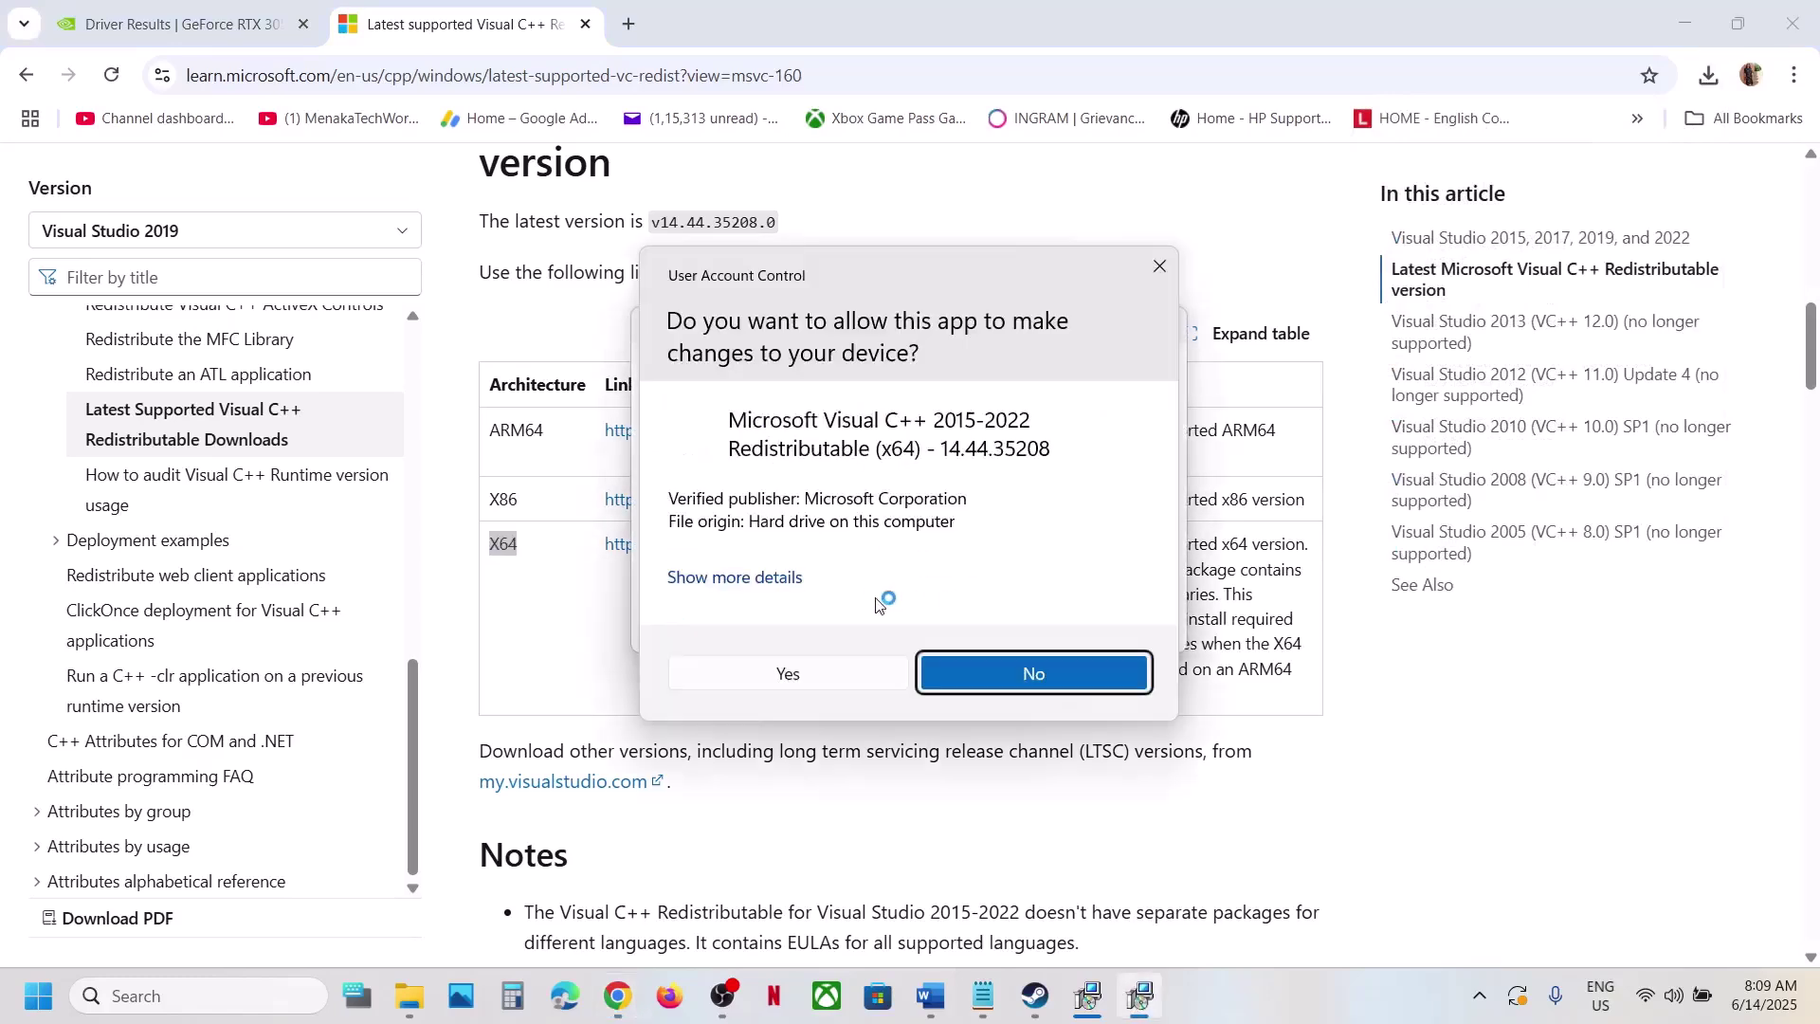
left_click(824, 668)
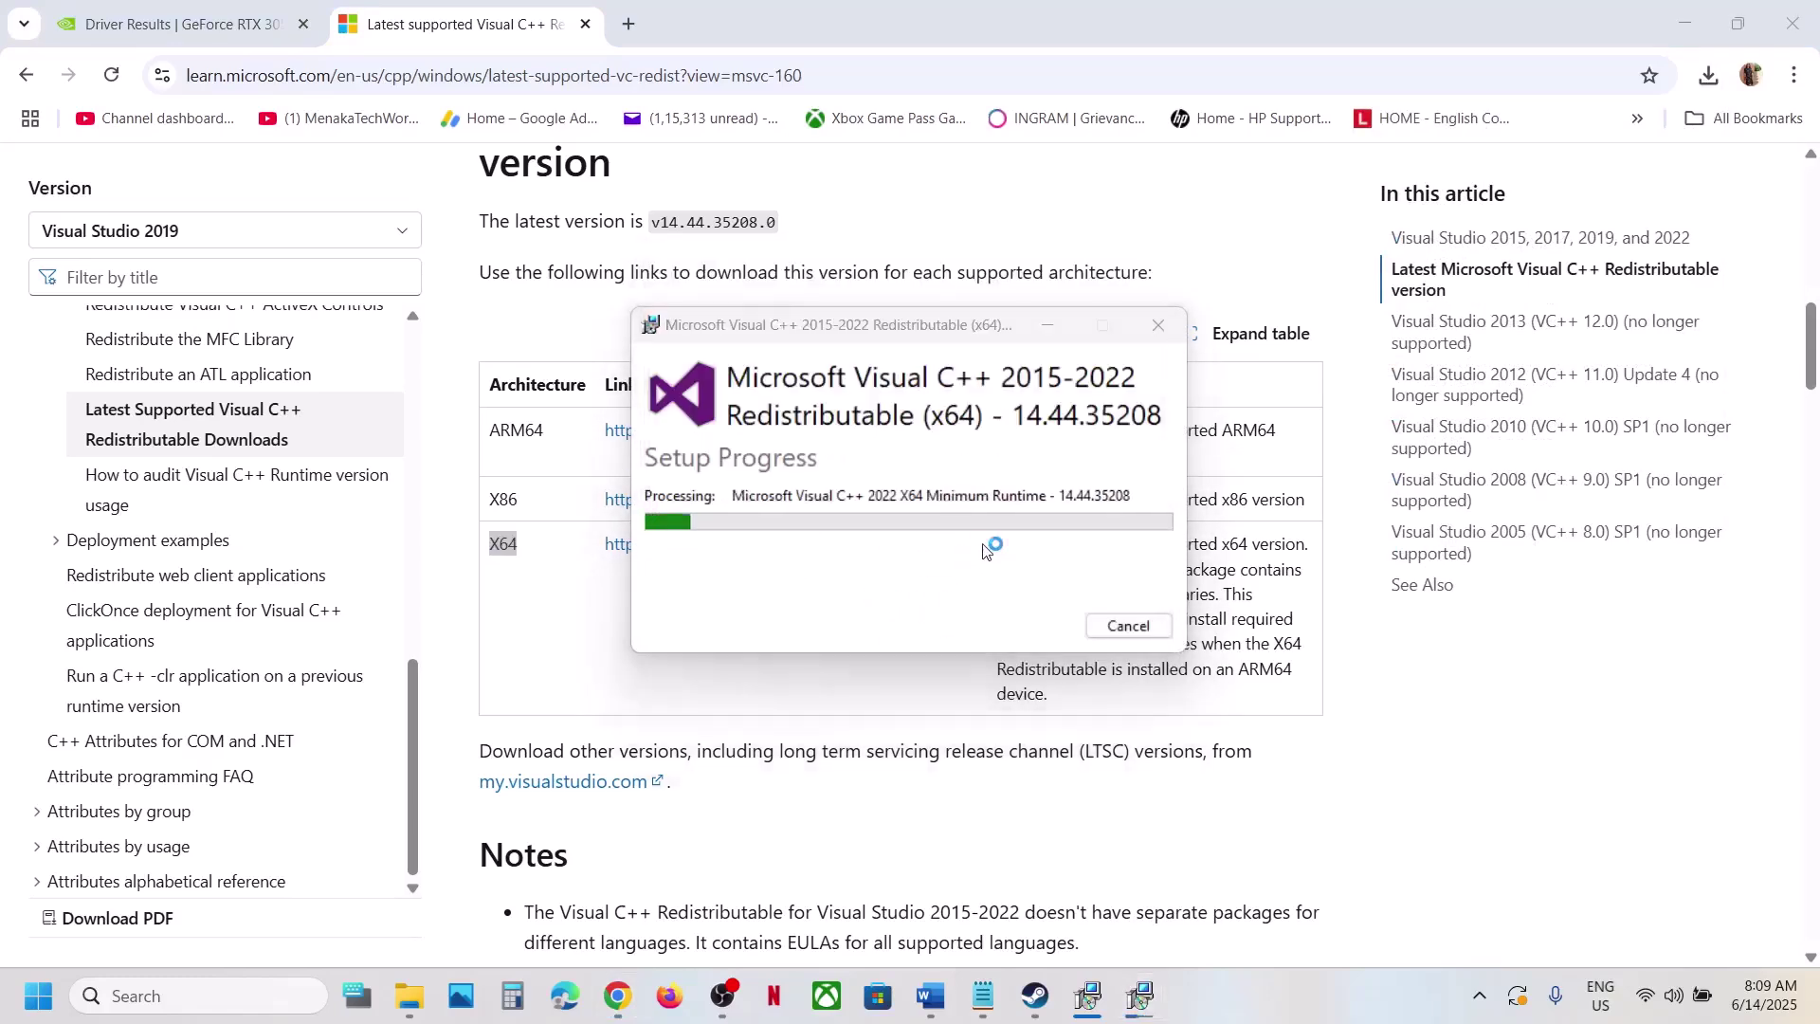
Move the x86 setup window aside and close both Visual C++ Redistributable installers
left_click_drag(912, 334, 1308, 474)
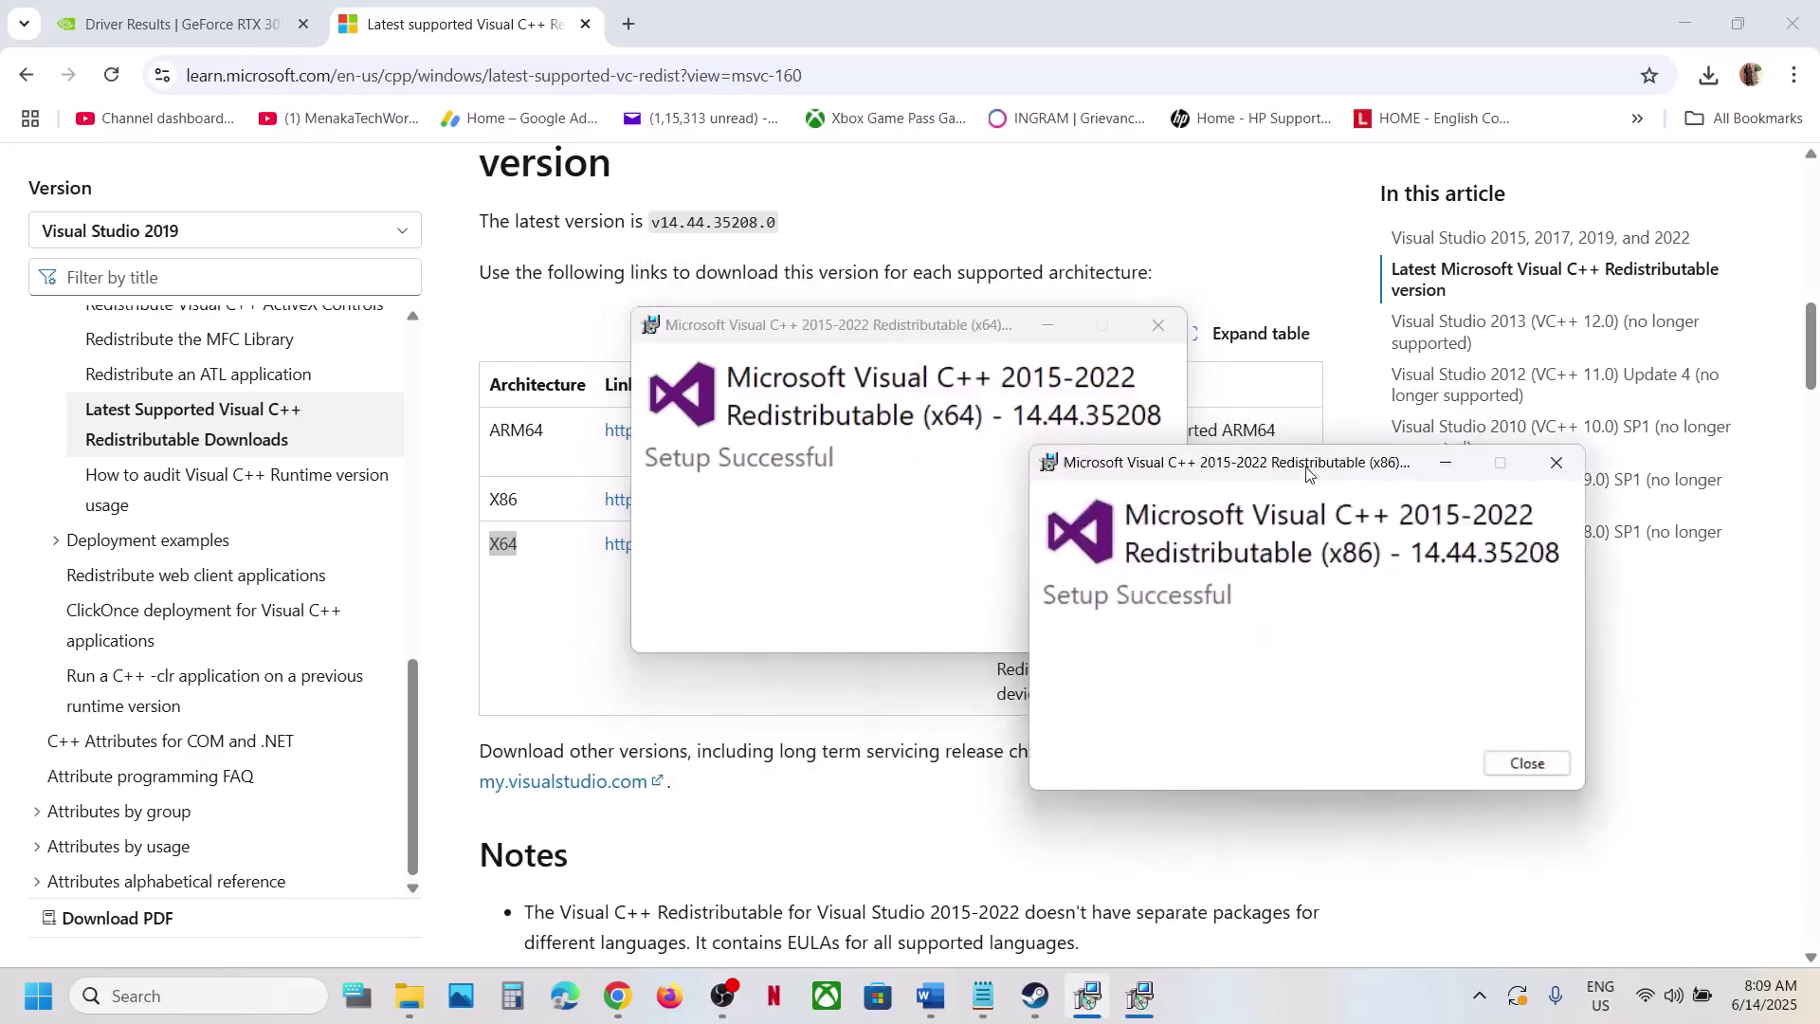
left_click(1527, 763)
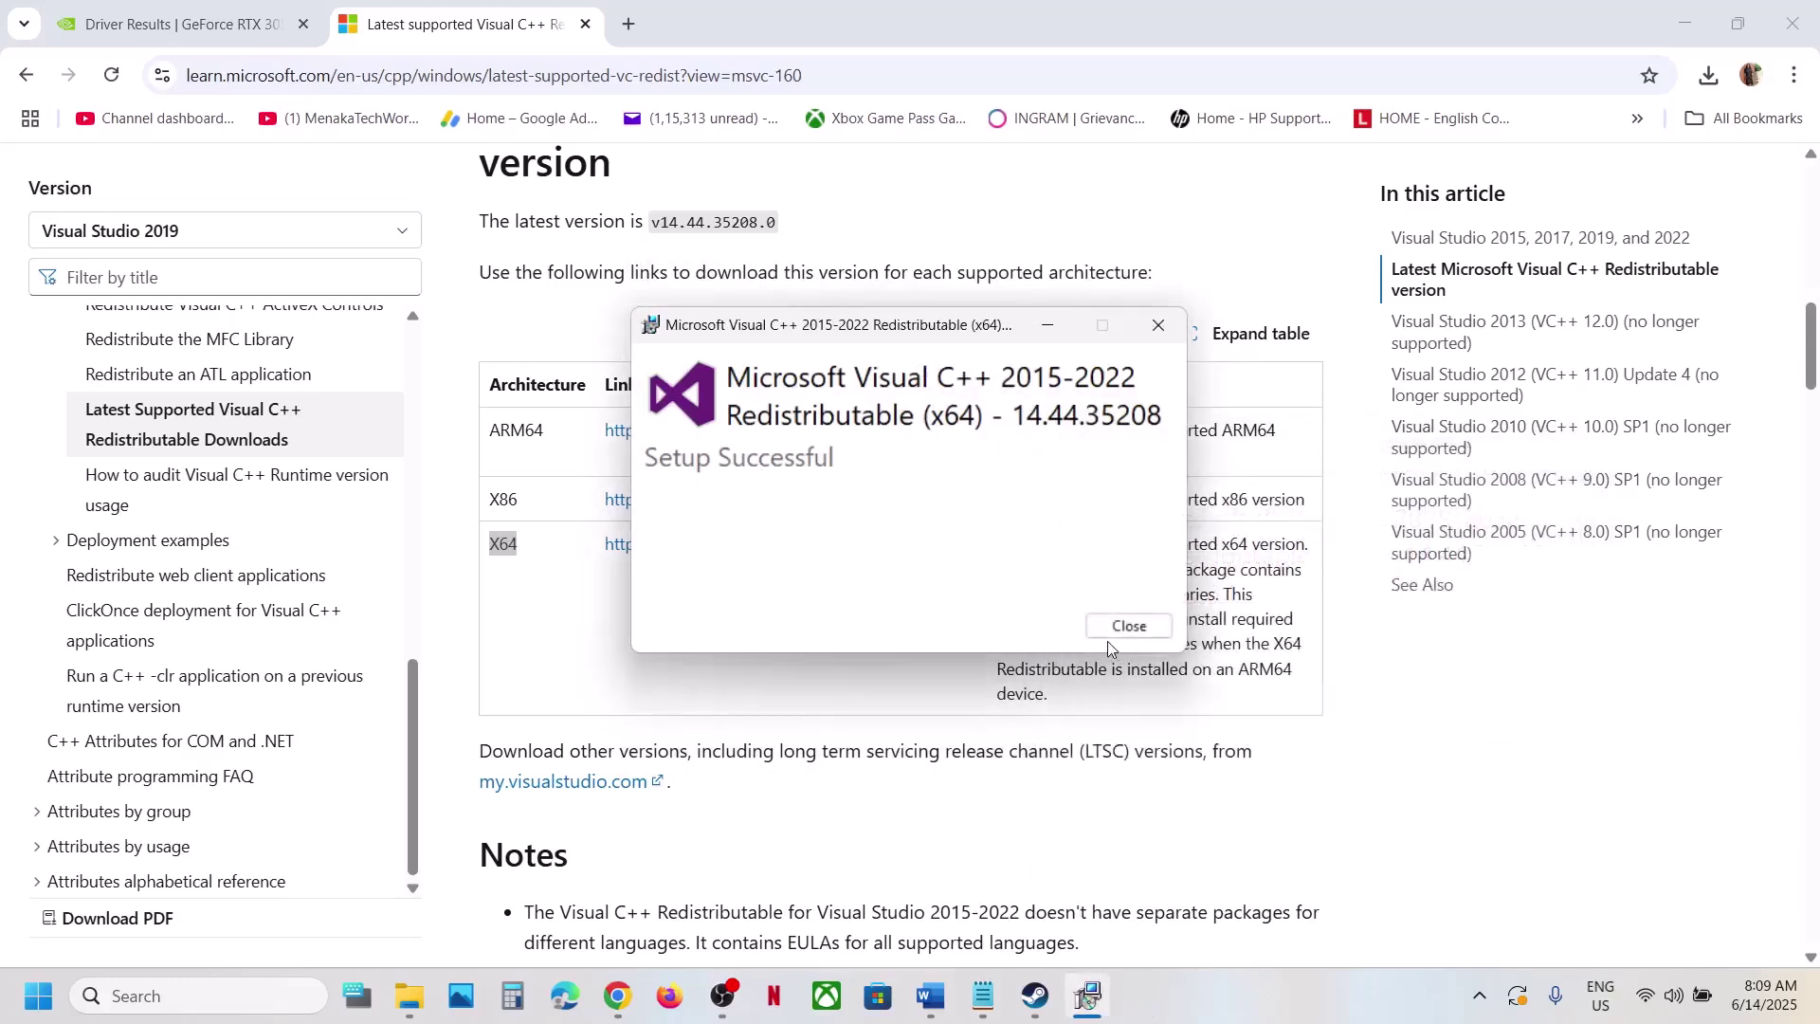
left_click(1111, 630)
Bring up the Windows power options and dismiss them without restarting the computer
key("super")
left_click(689, 911)
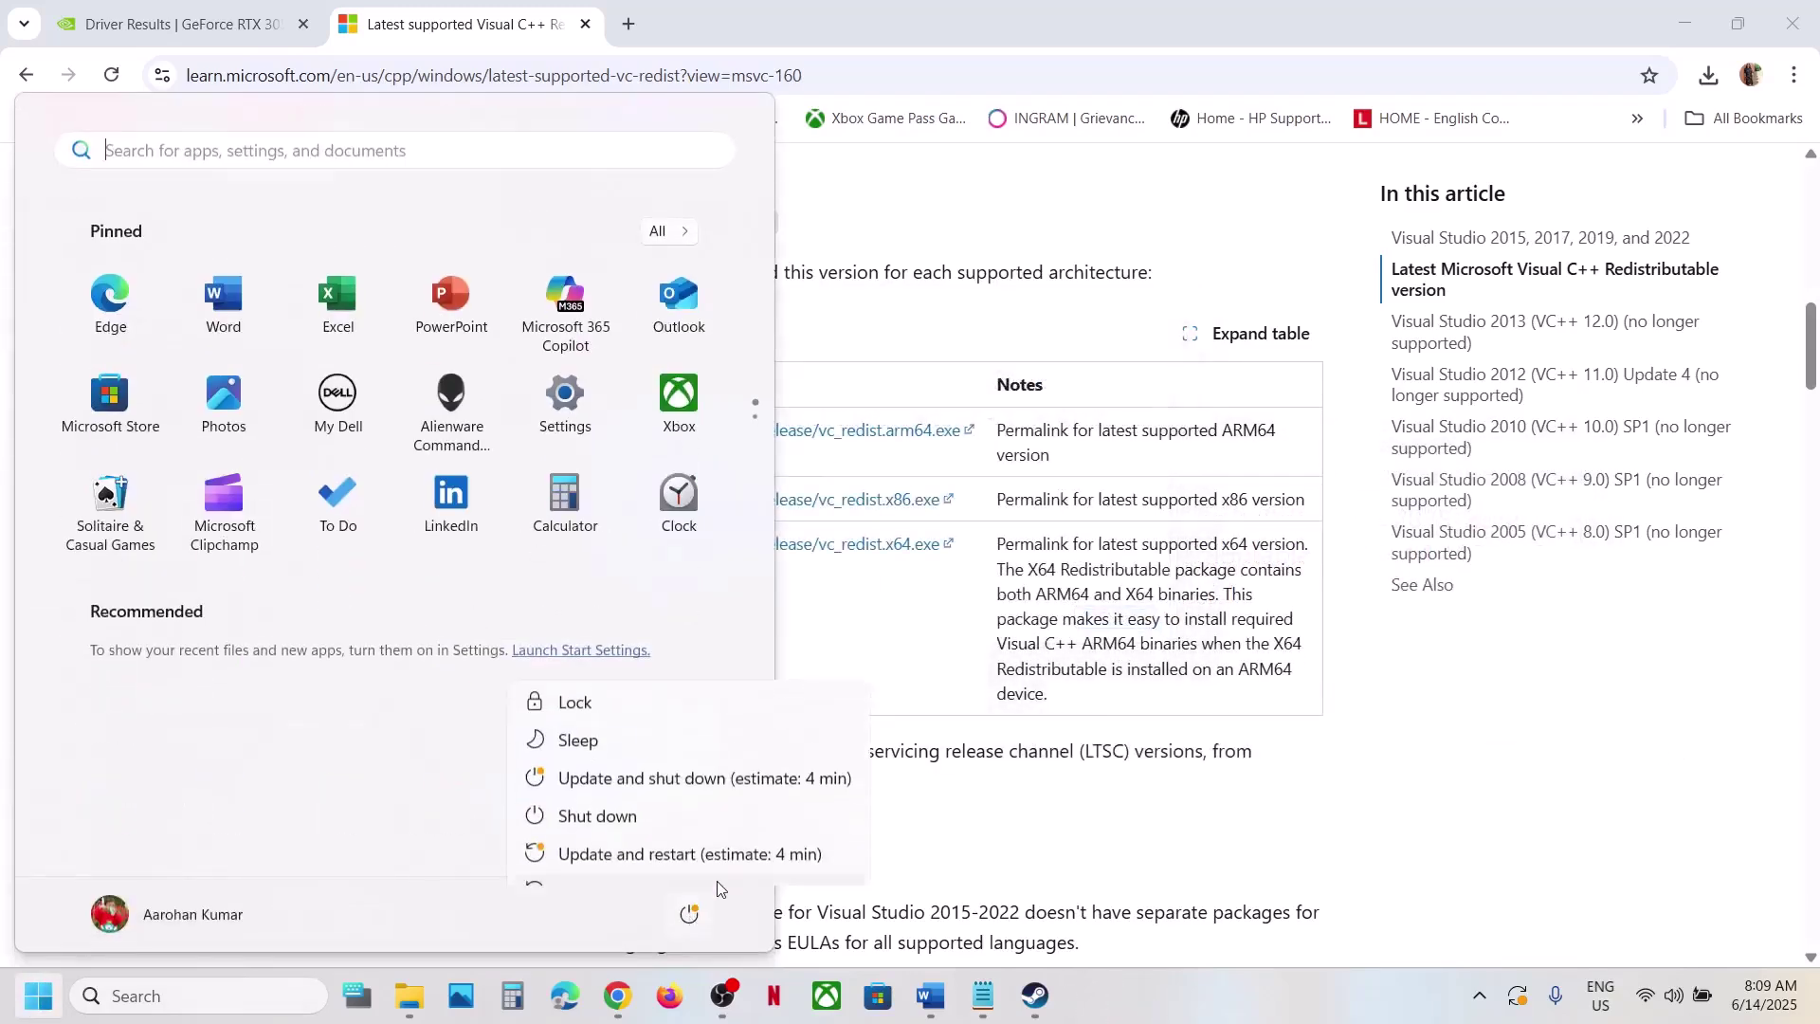
left_click(964, 833)
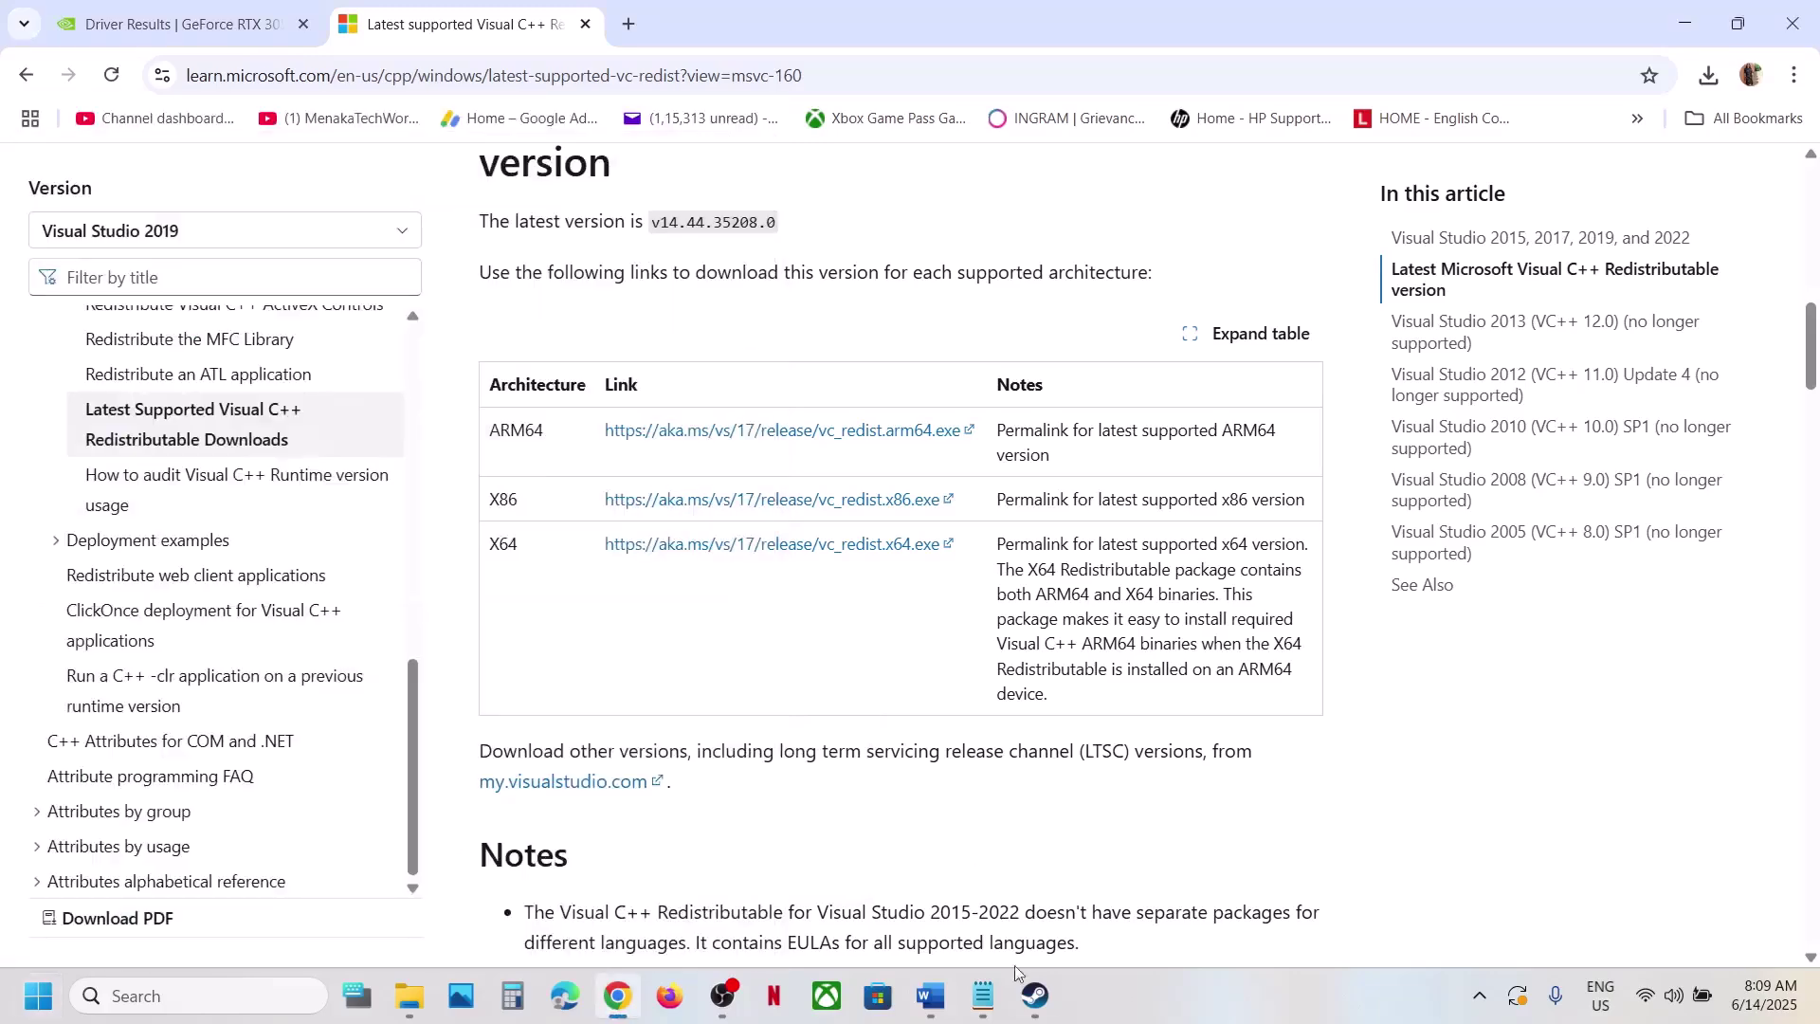
Review Step 12 in the Word document, highlighting the advice on closing overclocking applications and disabling Steam Overlay
left_click(1036, 995)
left_click(931, 995)
scroll(621, 764, "down", 1)
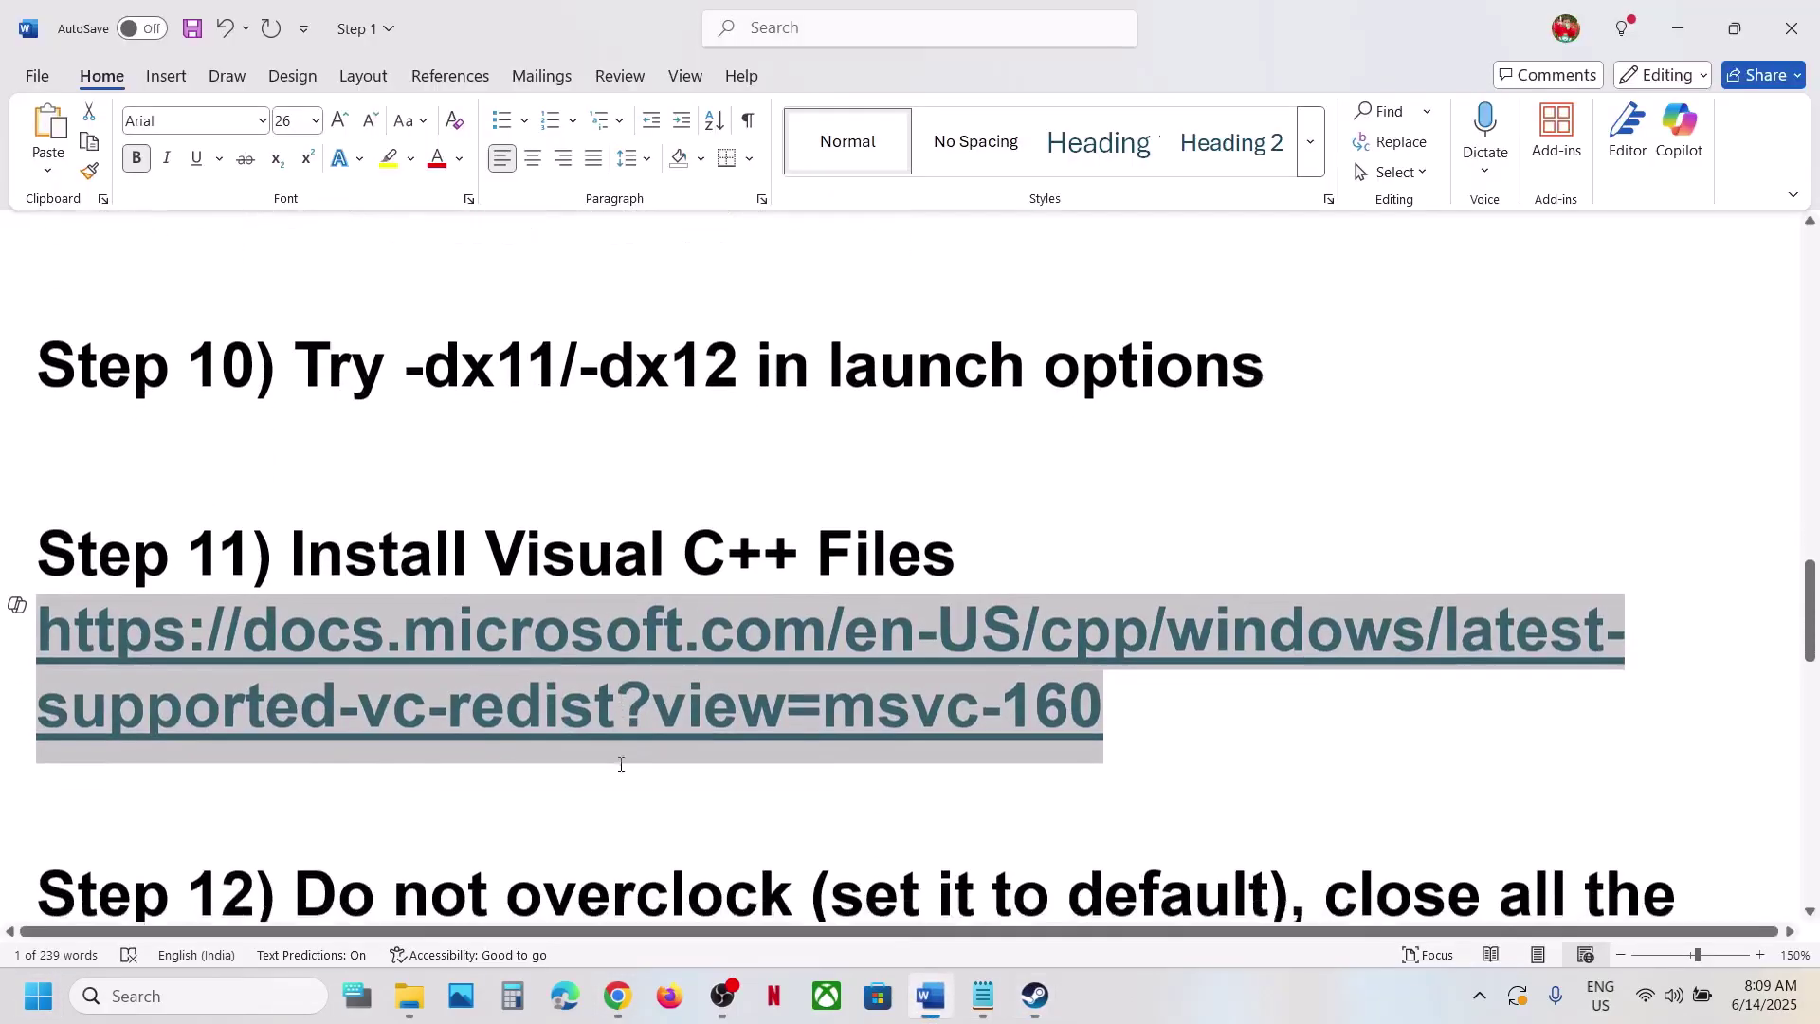
scroll(621, 764, "down", 3)
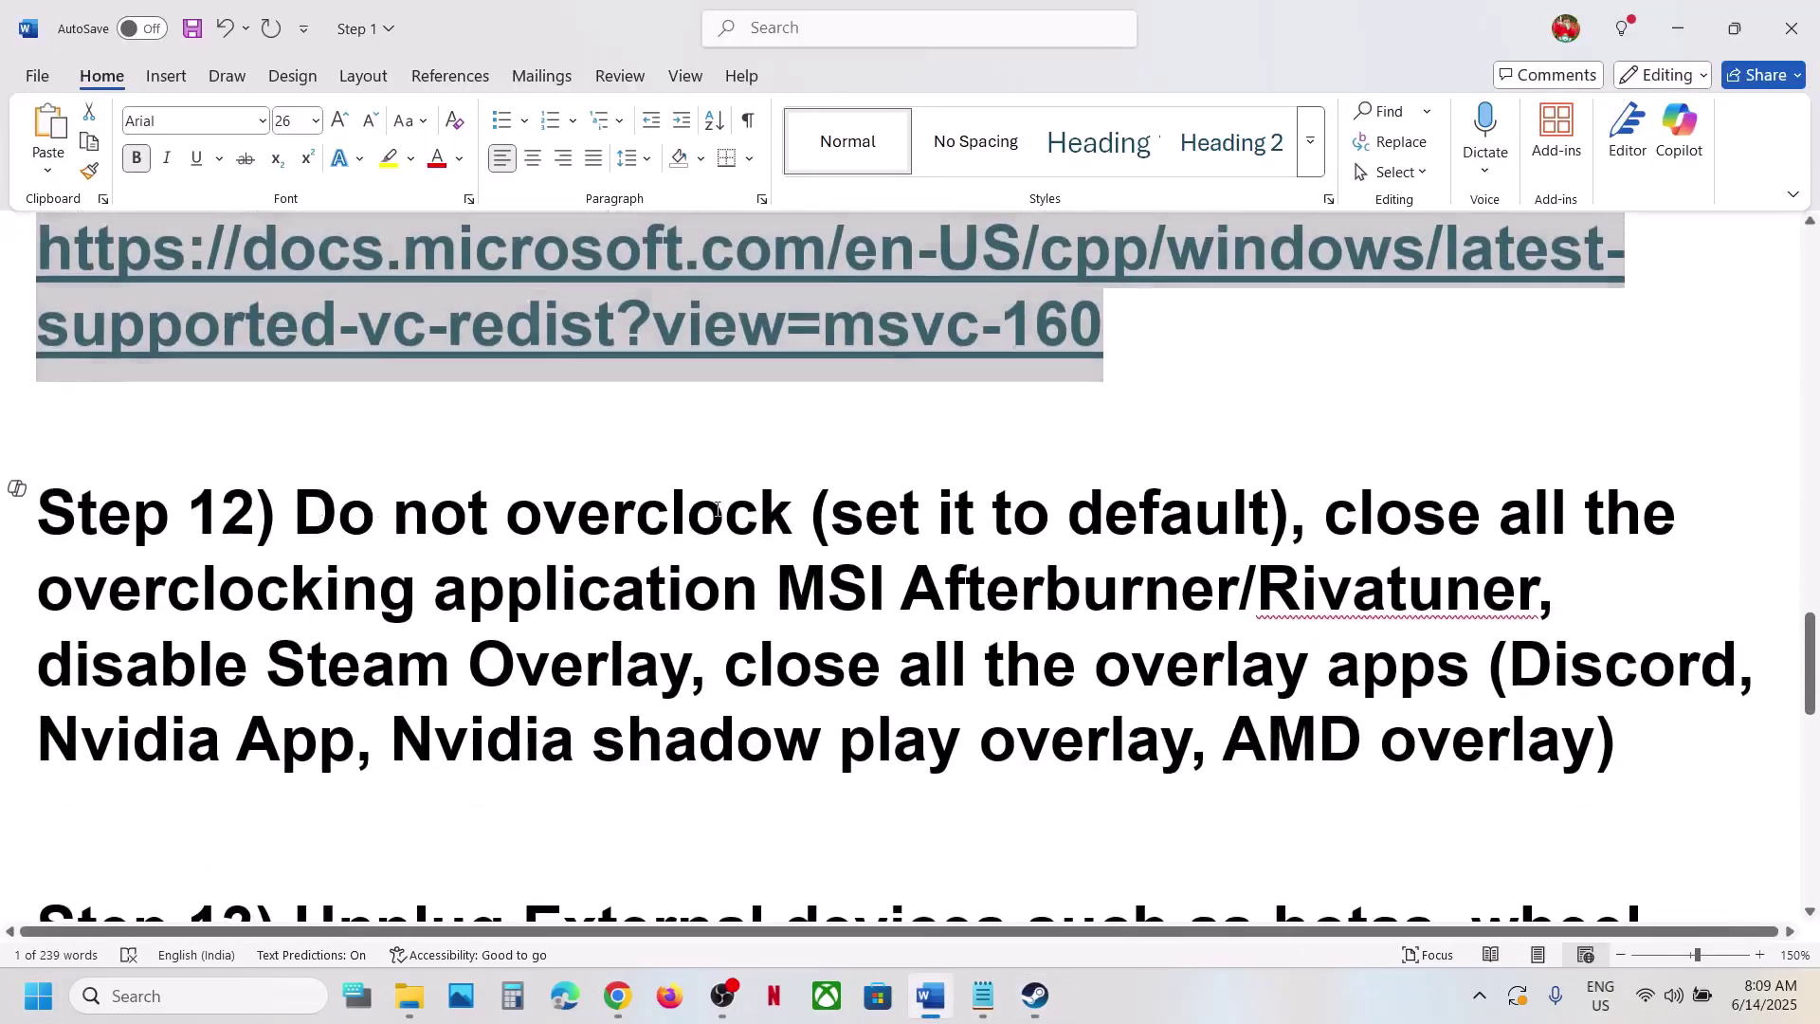
left_click_drag(345, 523, 1537, 588)
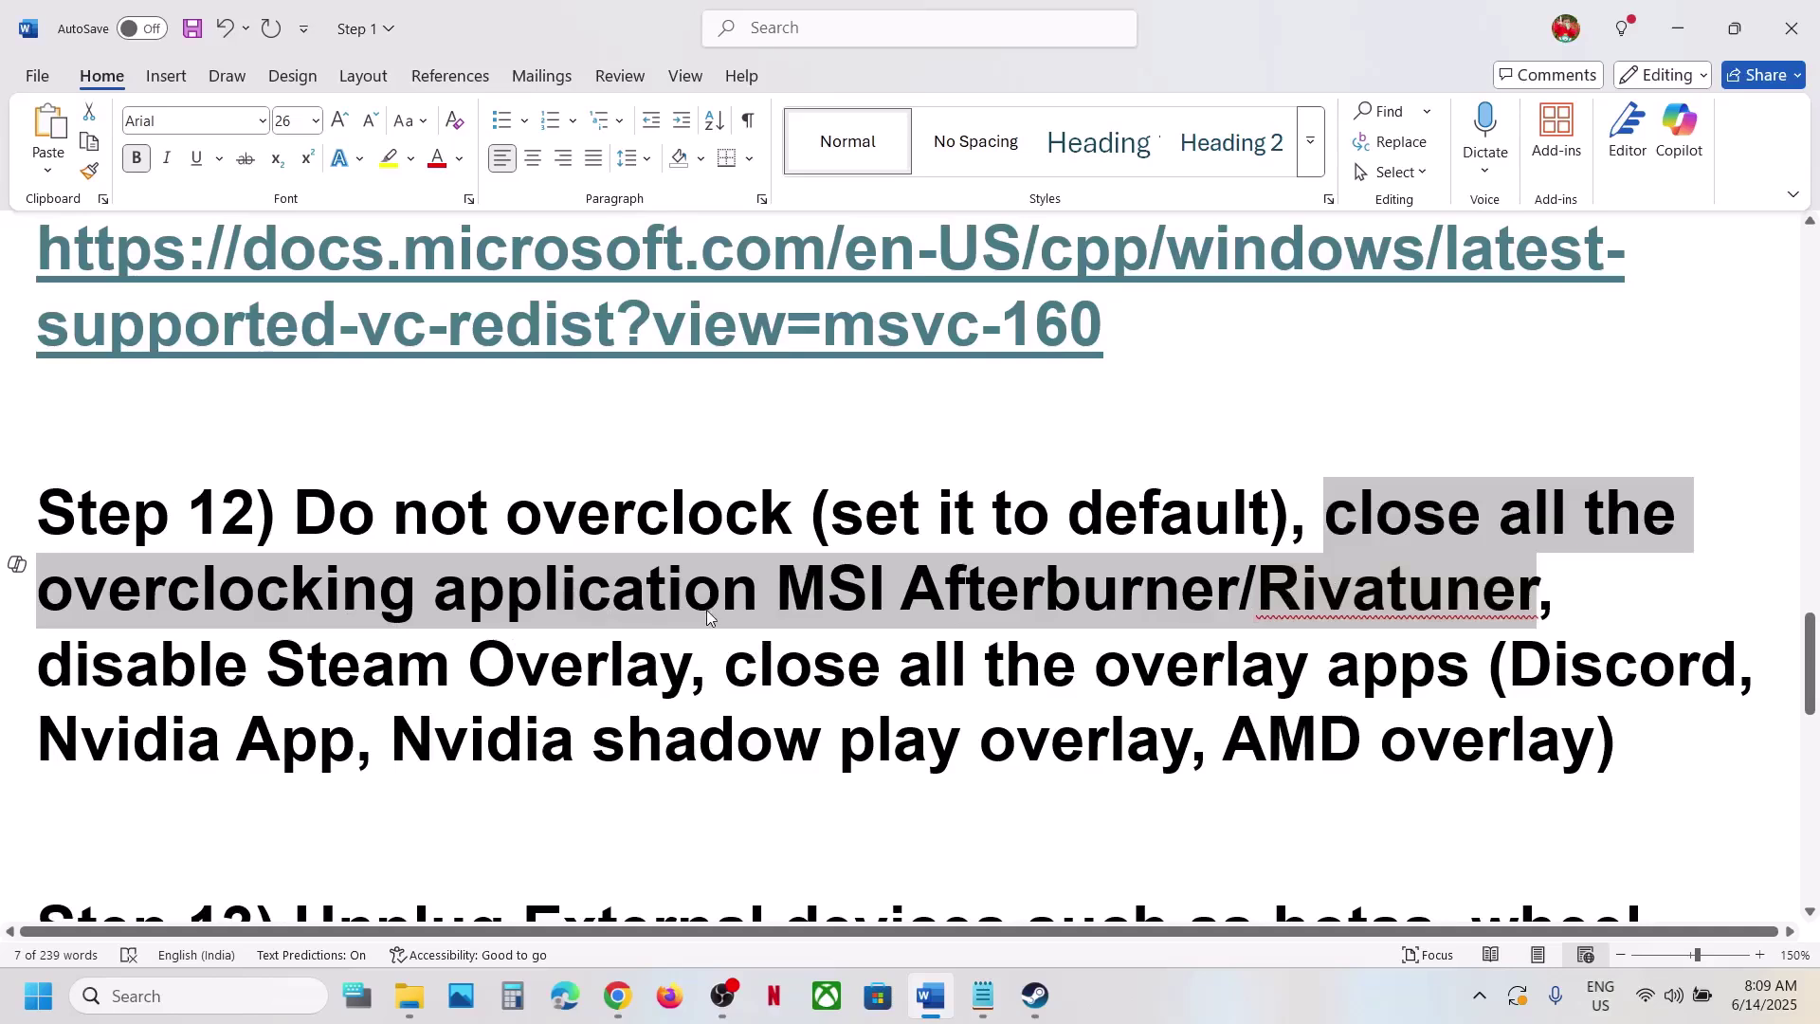
left_click_drag(107, 675, 622, 675)
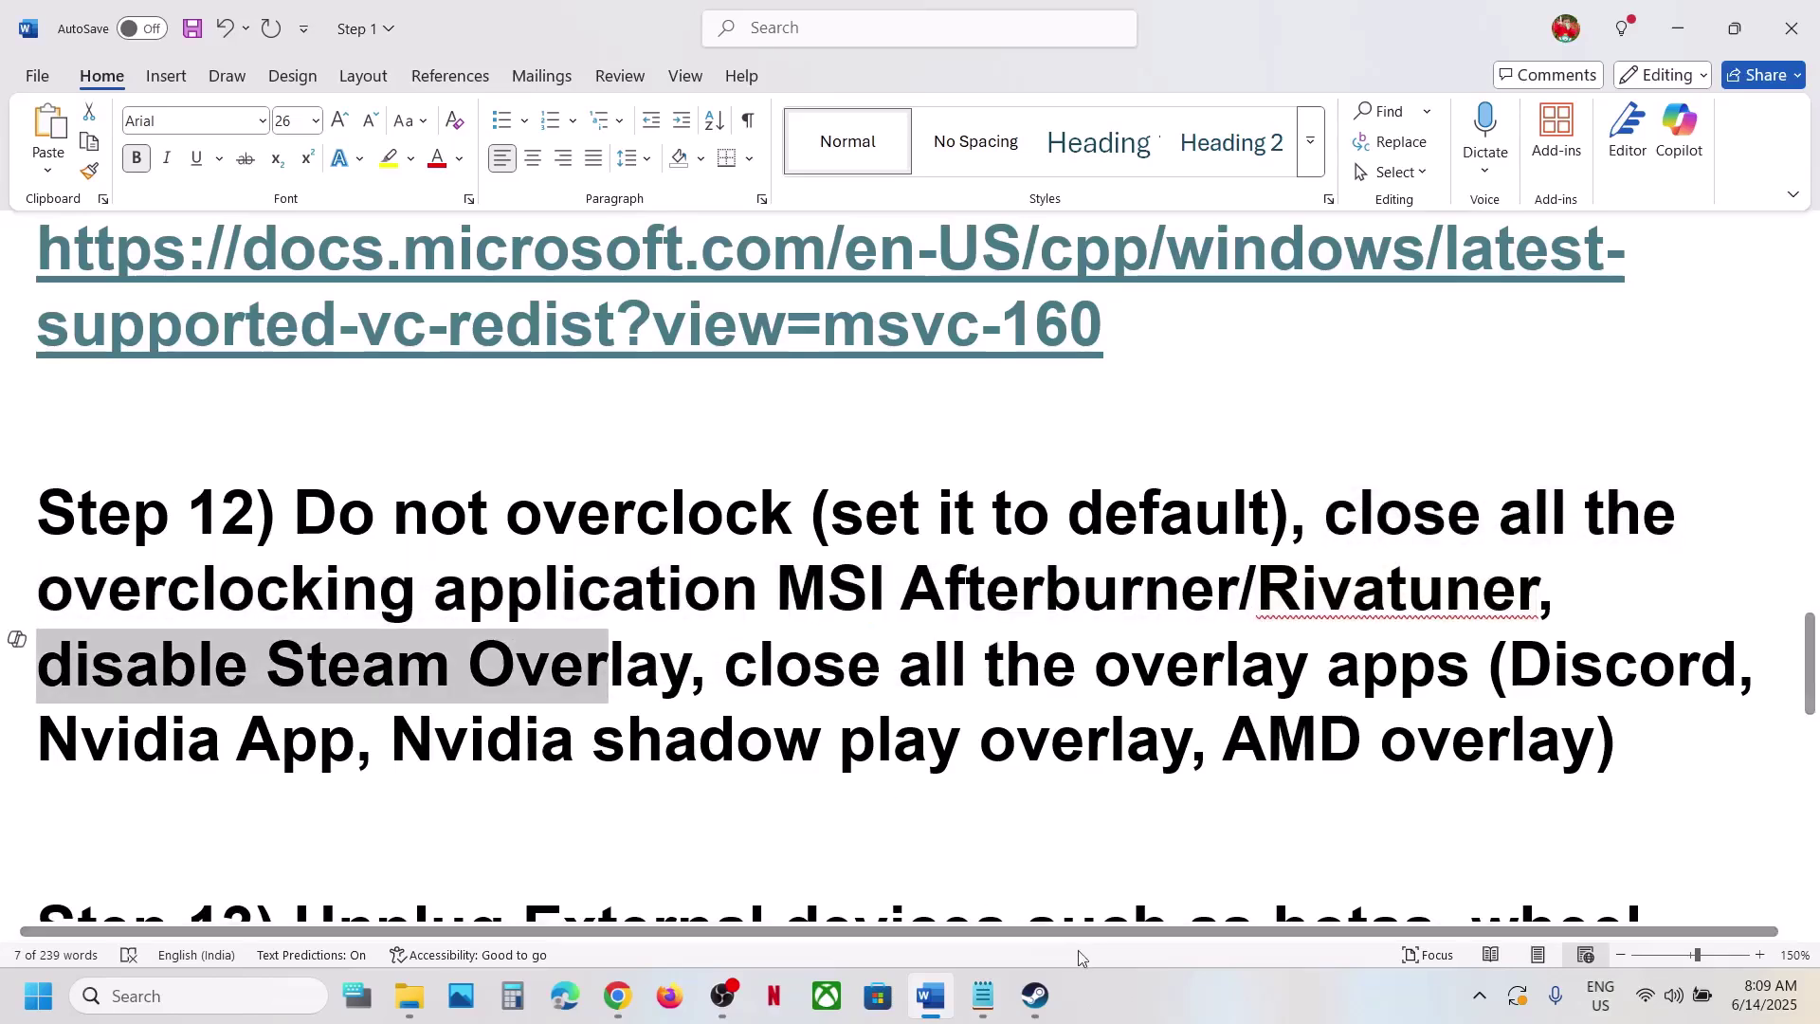
Disable the Steam Overlay for Gears of War: Reloaded Beta, close its properties and return to the Word document
key("alt+Tab")
right_click(144, 593)
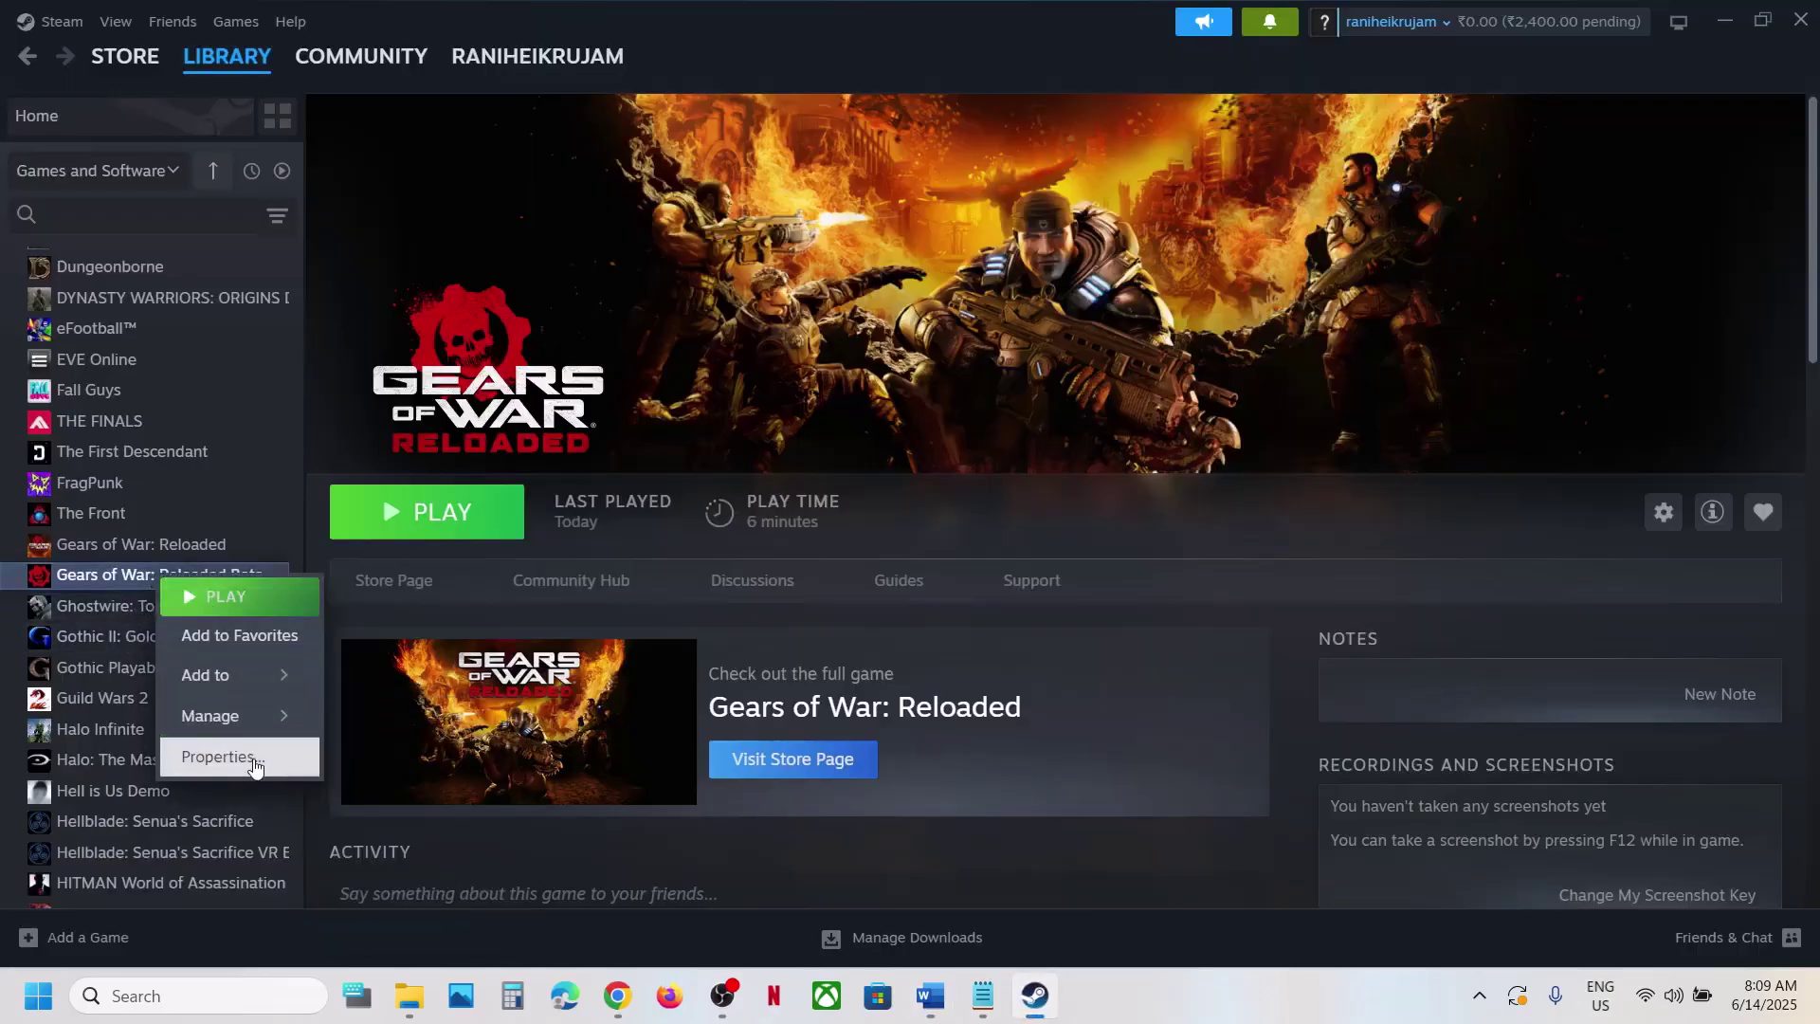
left_click(220, 757)
left_click(1342, 249)
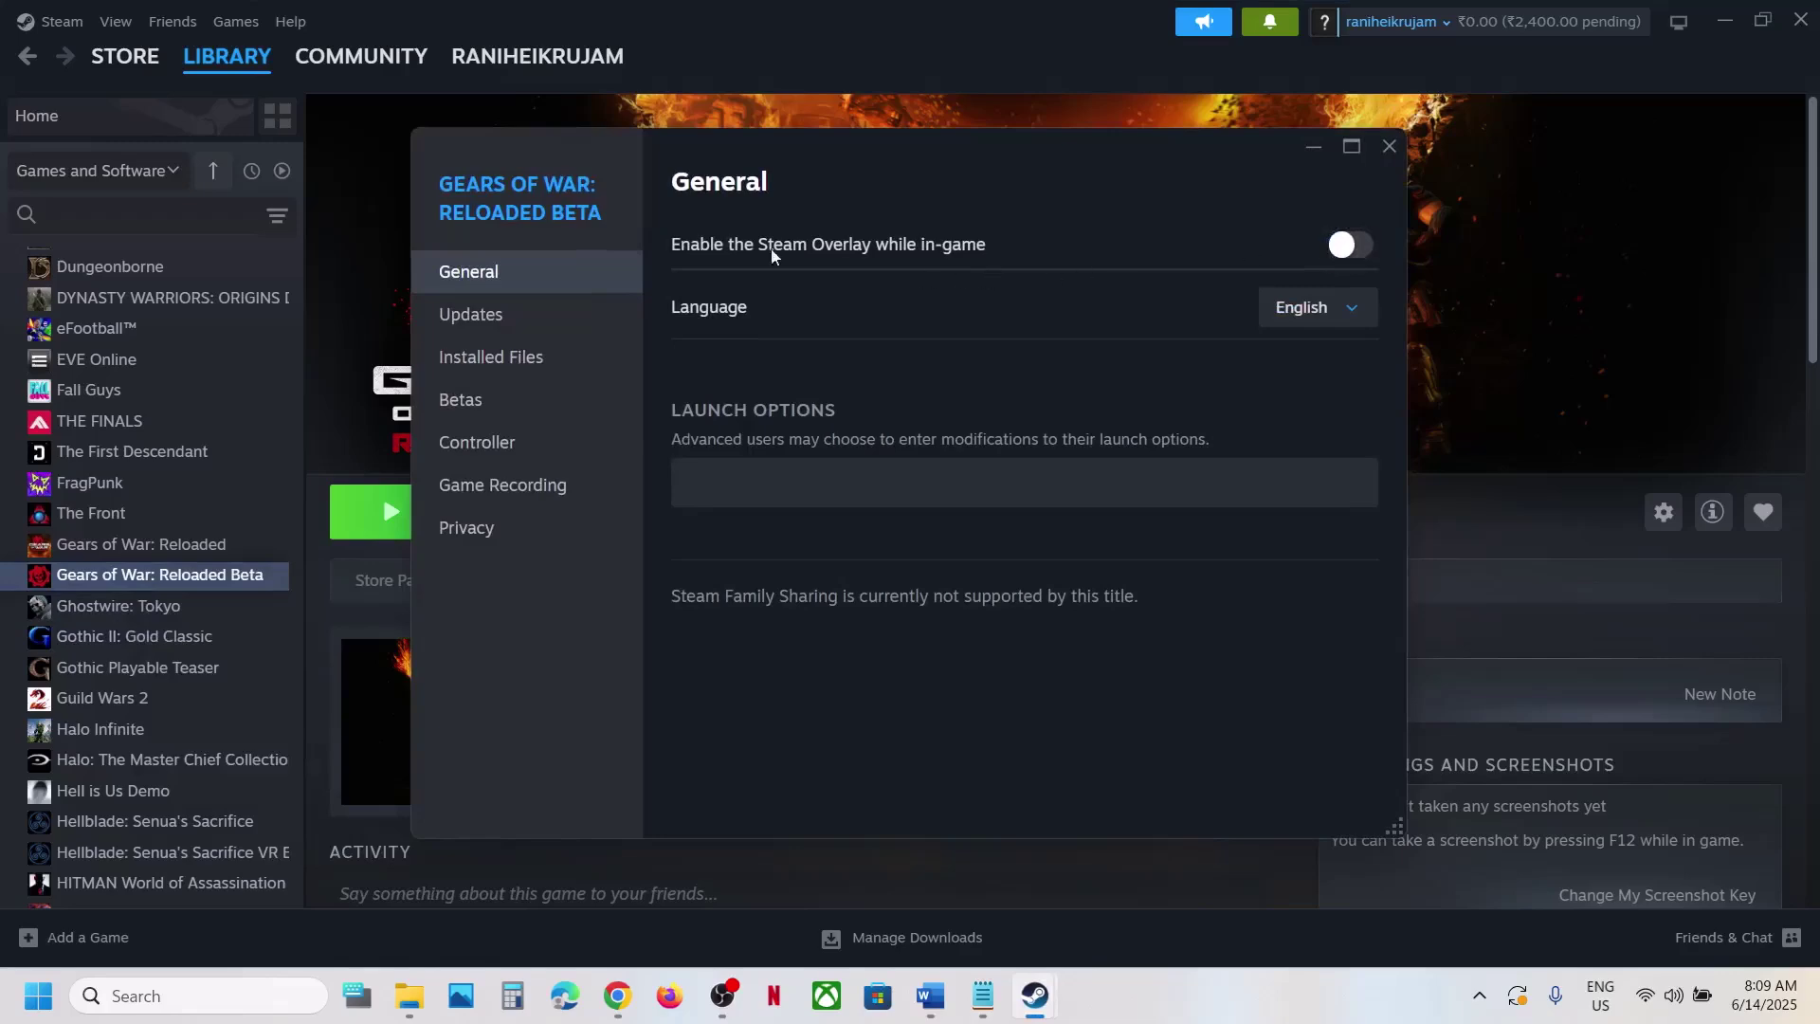
left_click(1389, 148)
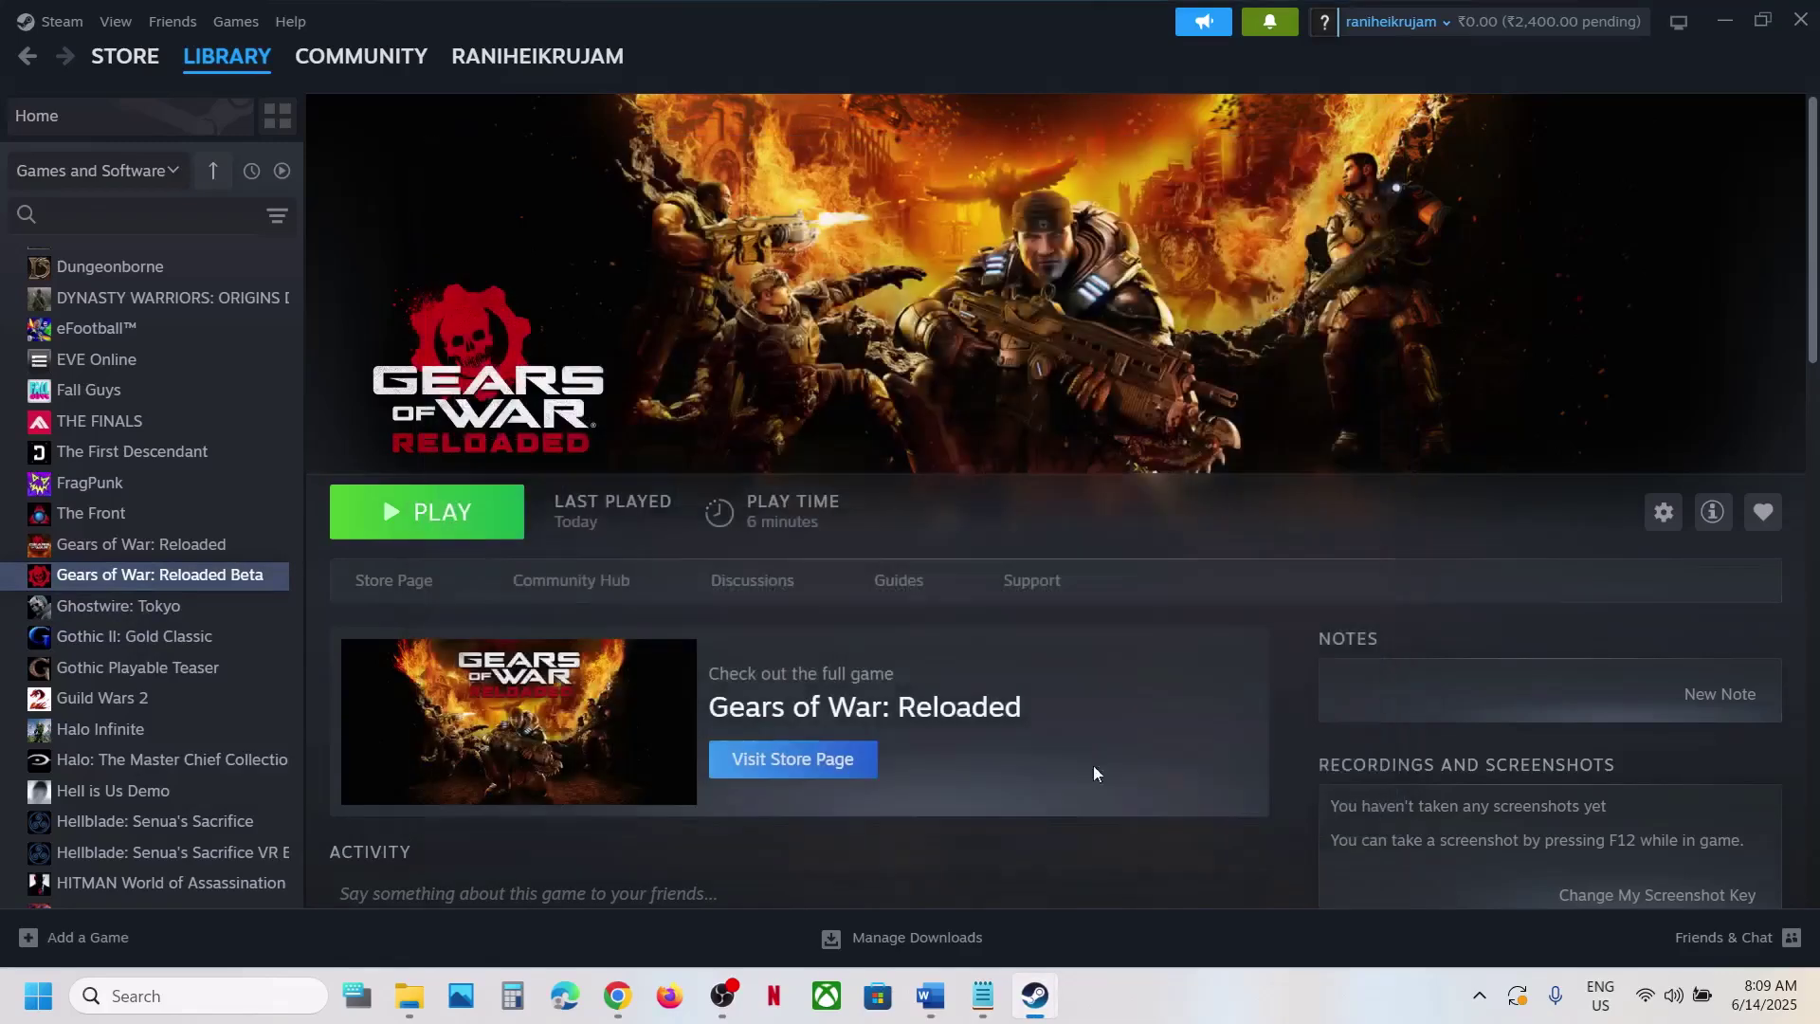
left_click(924, 991)
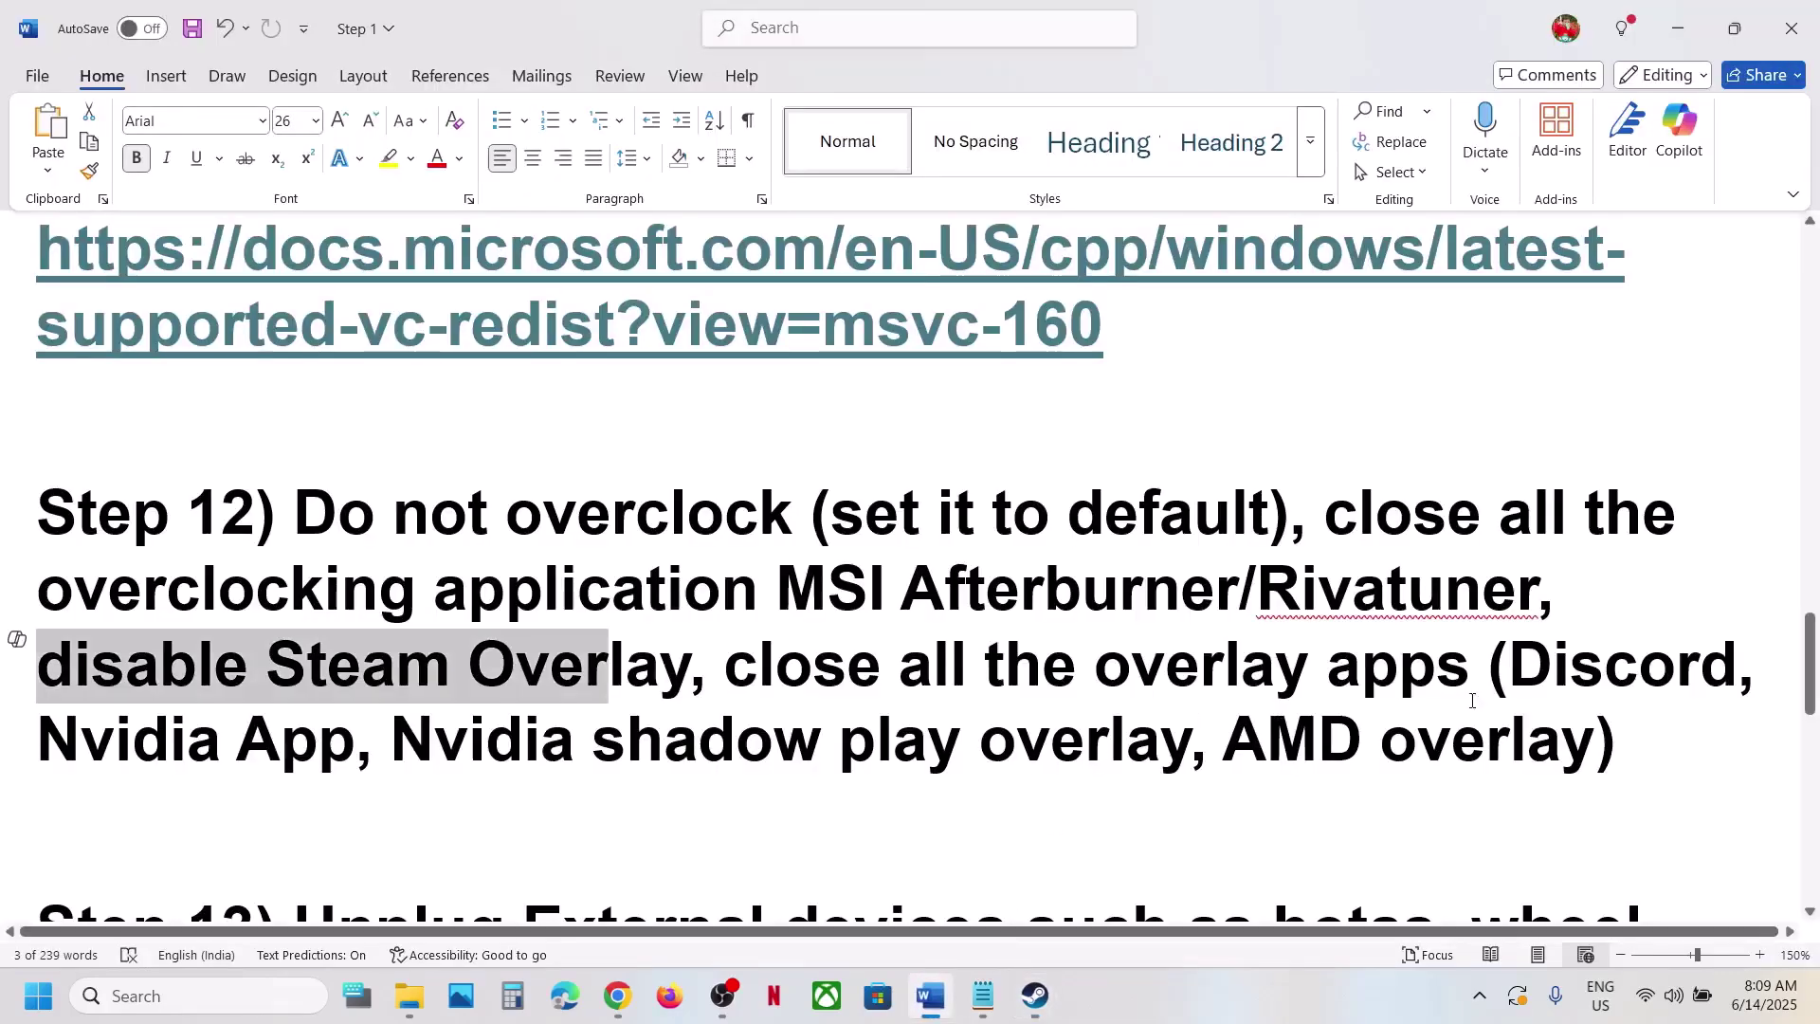